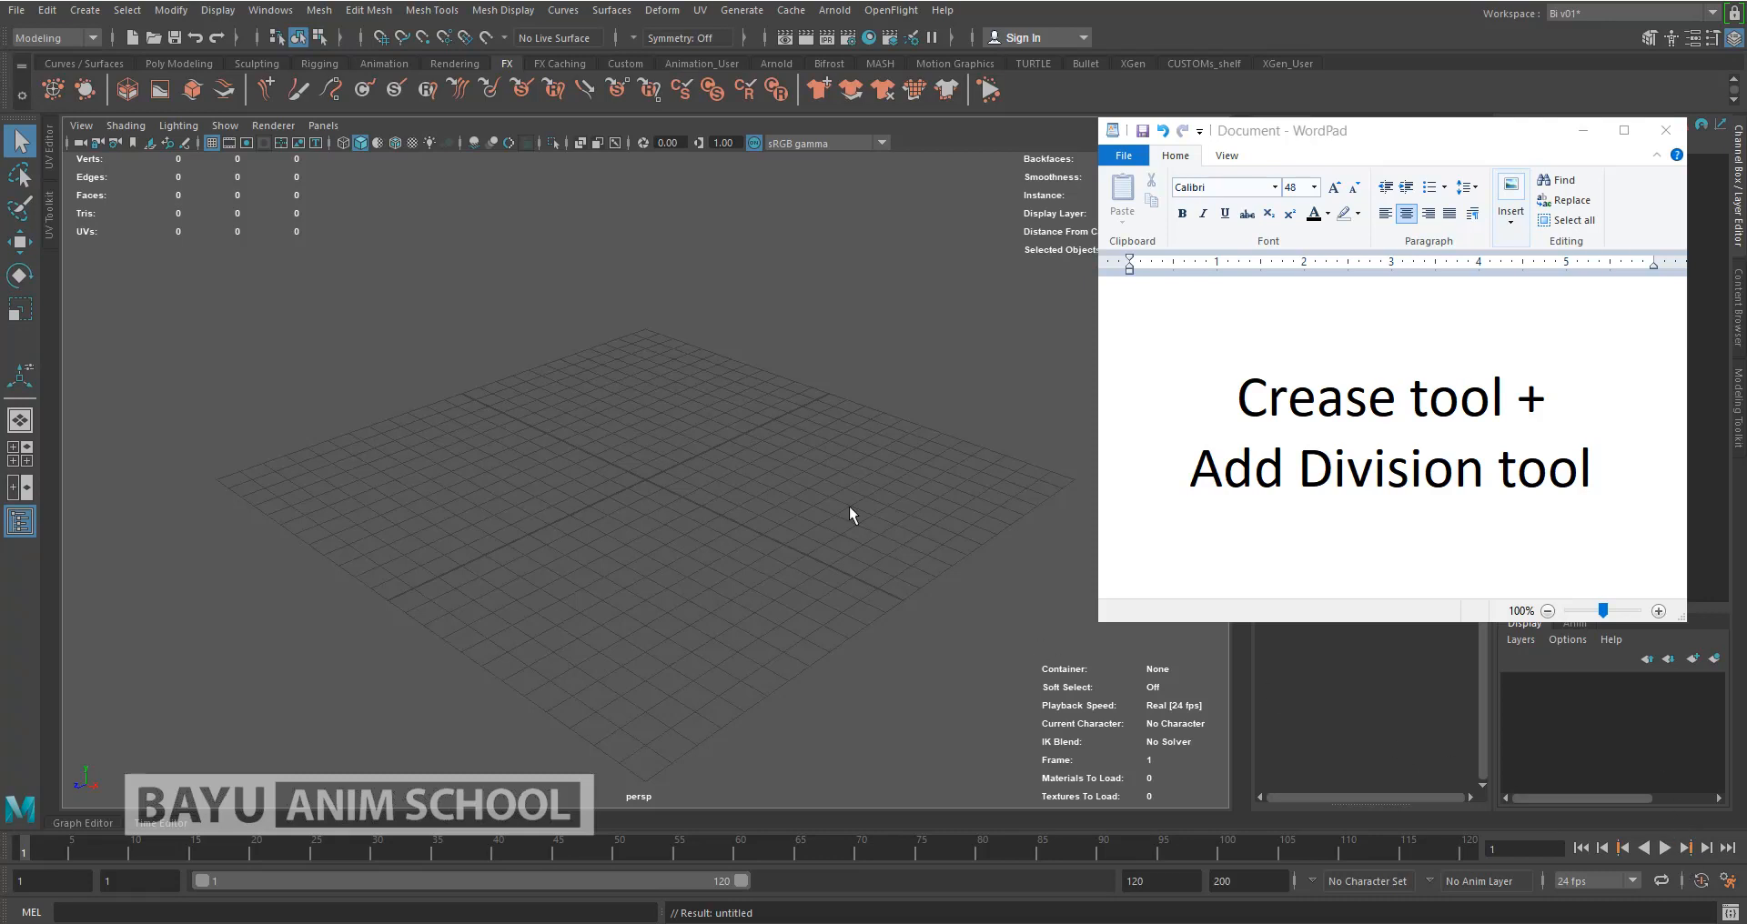
Create a polygon cube at the centre of the grid
click(764, 538)
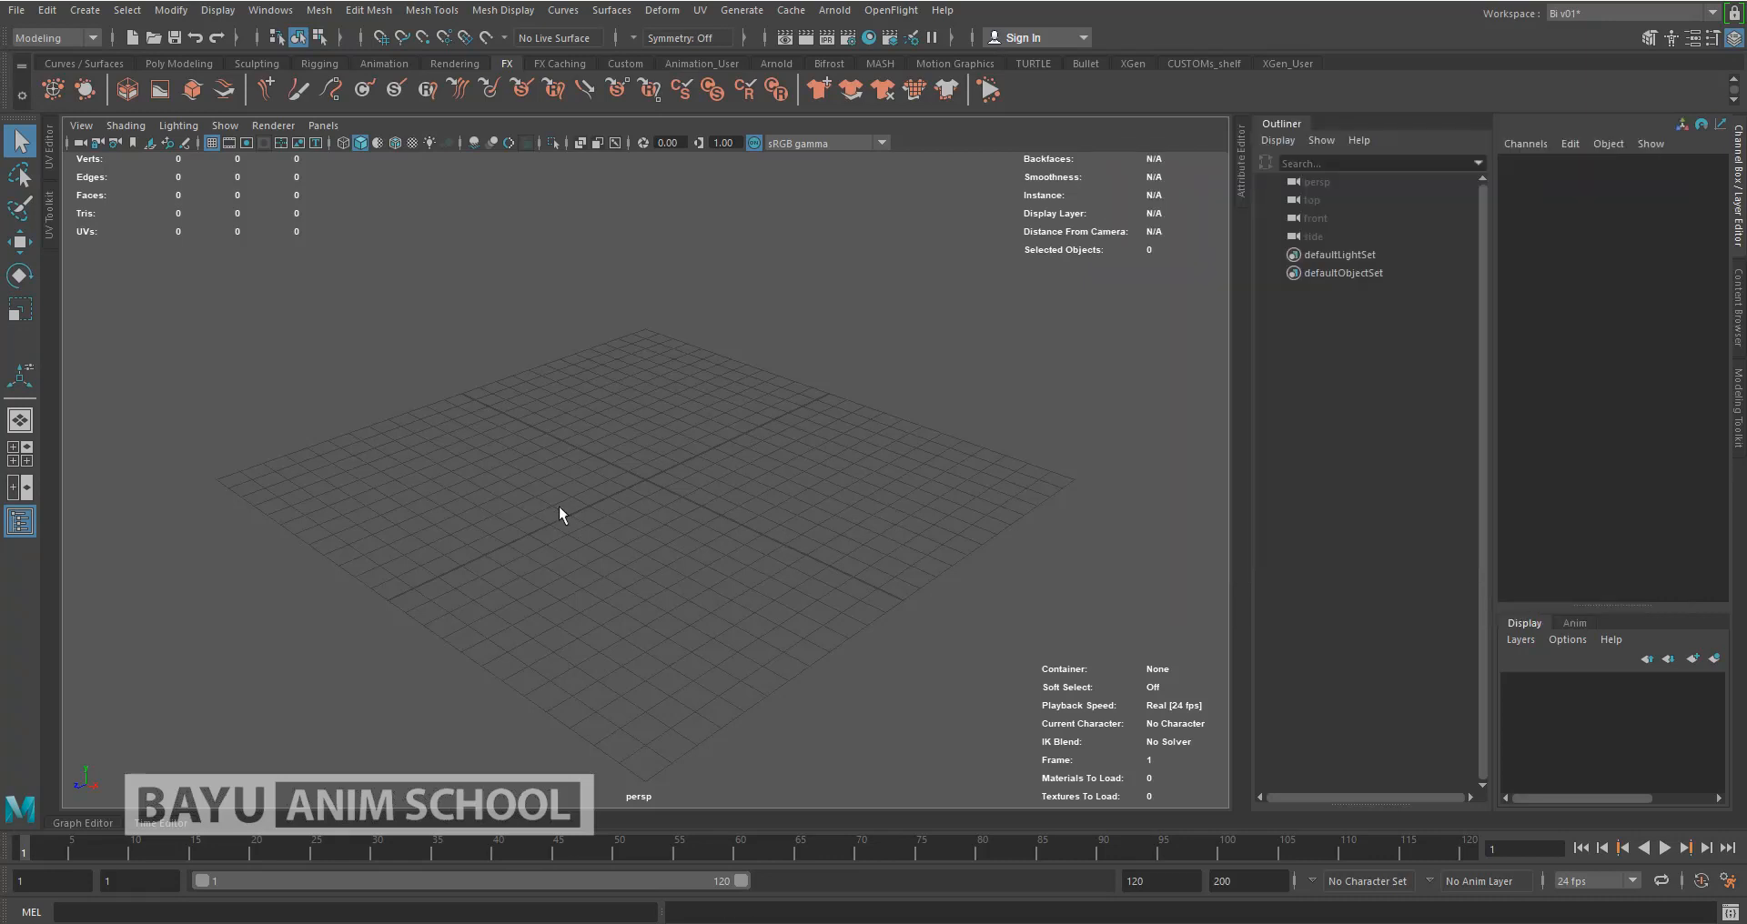
click(84, 10)
mouse_move(189, 82)
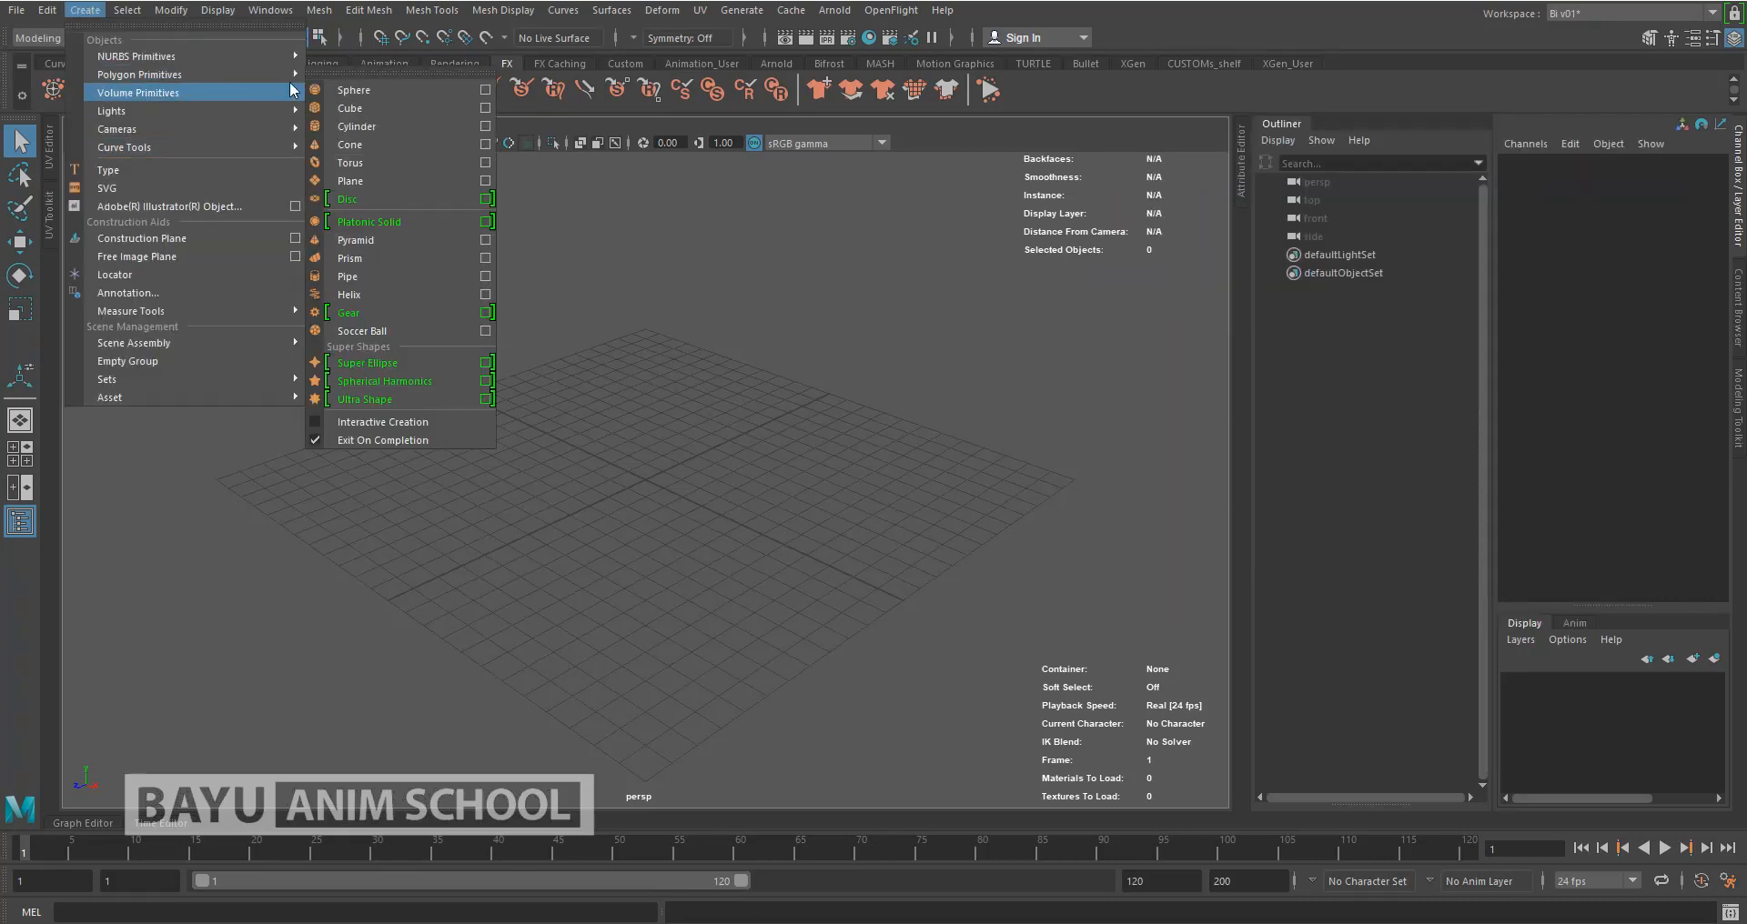
click(362, 111)
alt+drag(711, 571, 768, 551)
scroll(719, 577, up, 5)
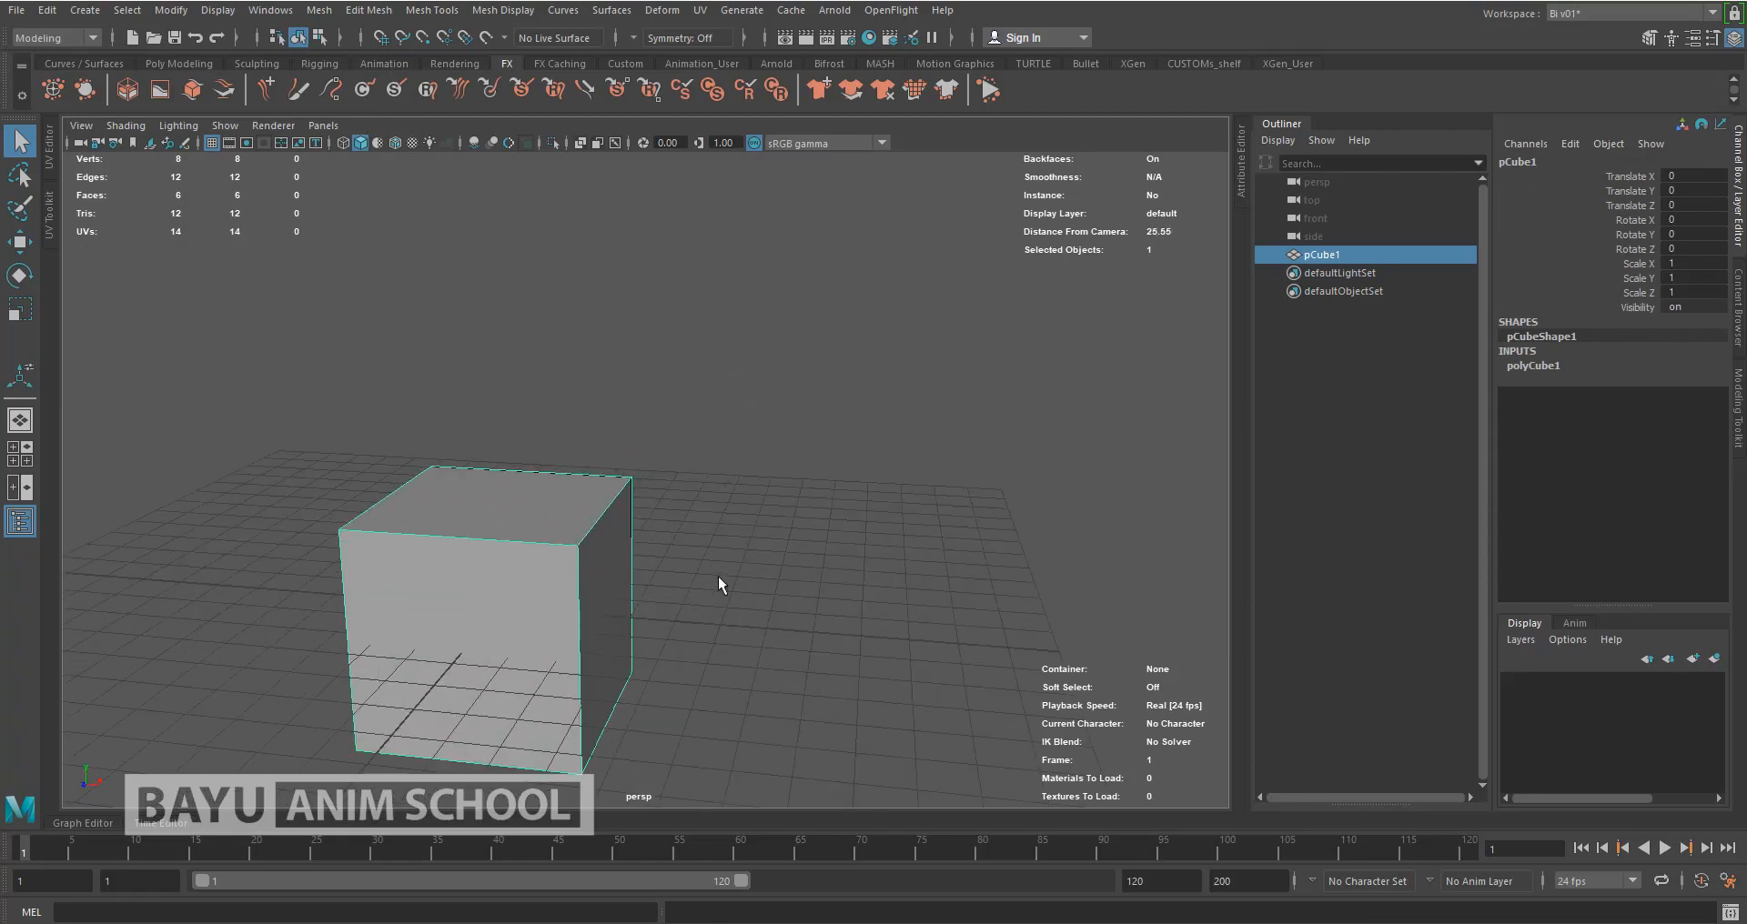
Move the cube up above the grid to a Translate Y of about 4.05
key(w)
drag(497, 528, 500, 321)
alt+drag(666, 370, 751, 532)
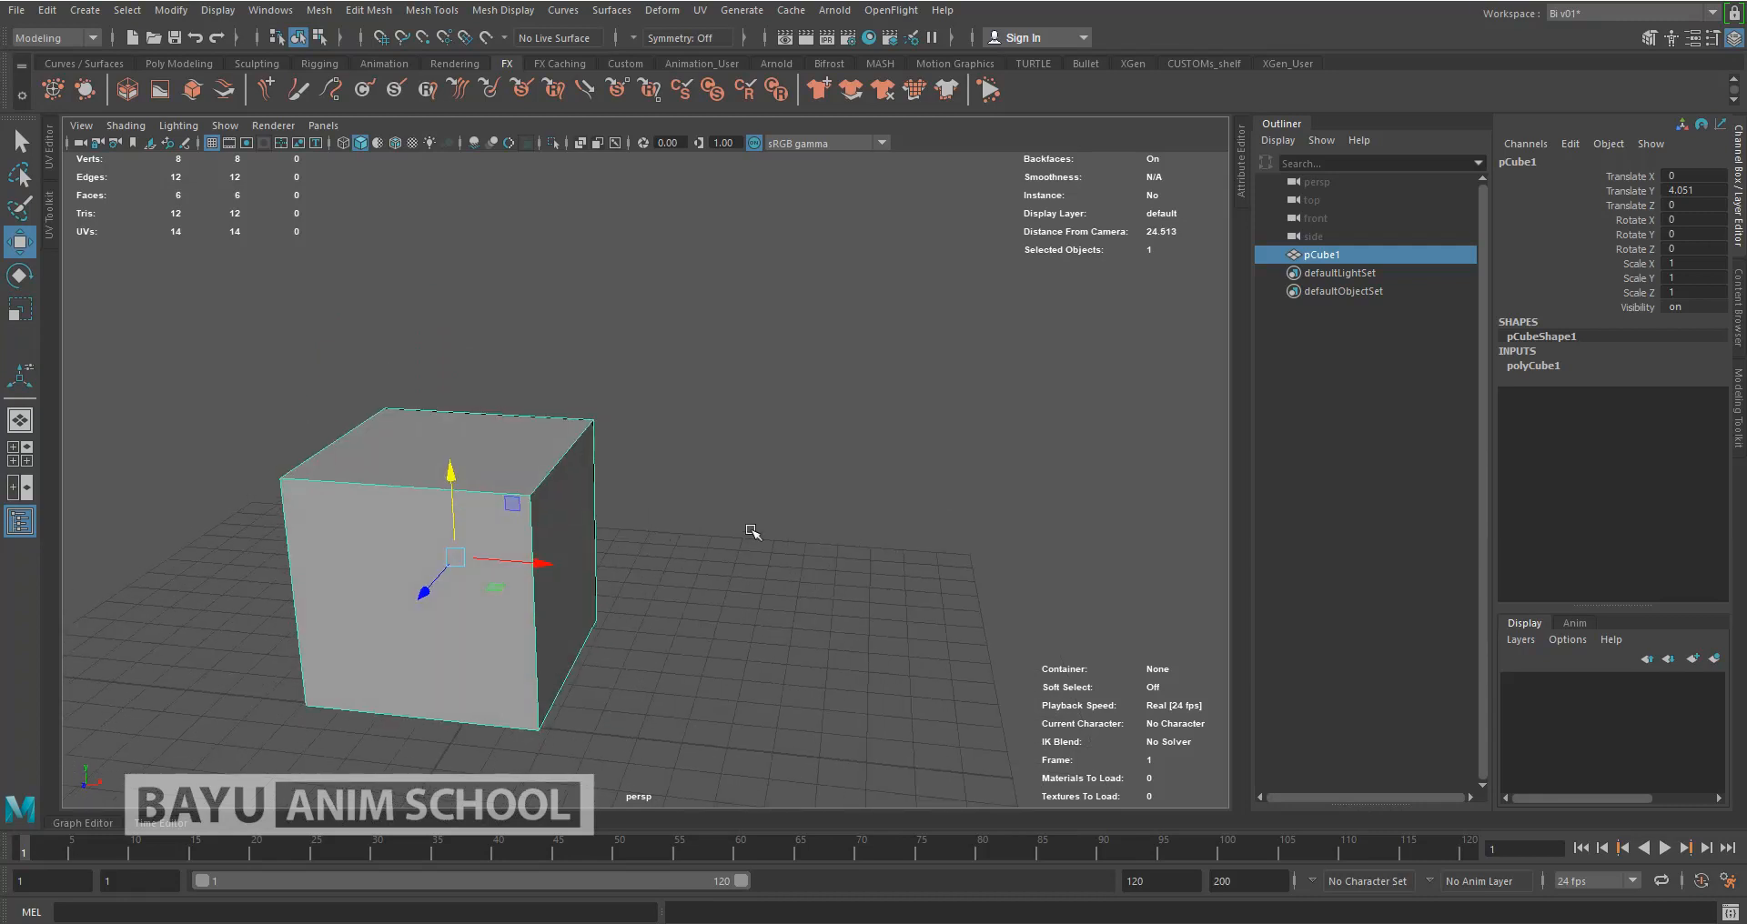
Make one Duplicate Special copy of the cube with Duplicate input graph enabled, and raise it to a Translate Y of about 10.86
click(48, 10)
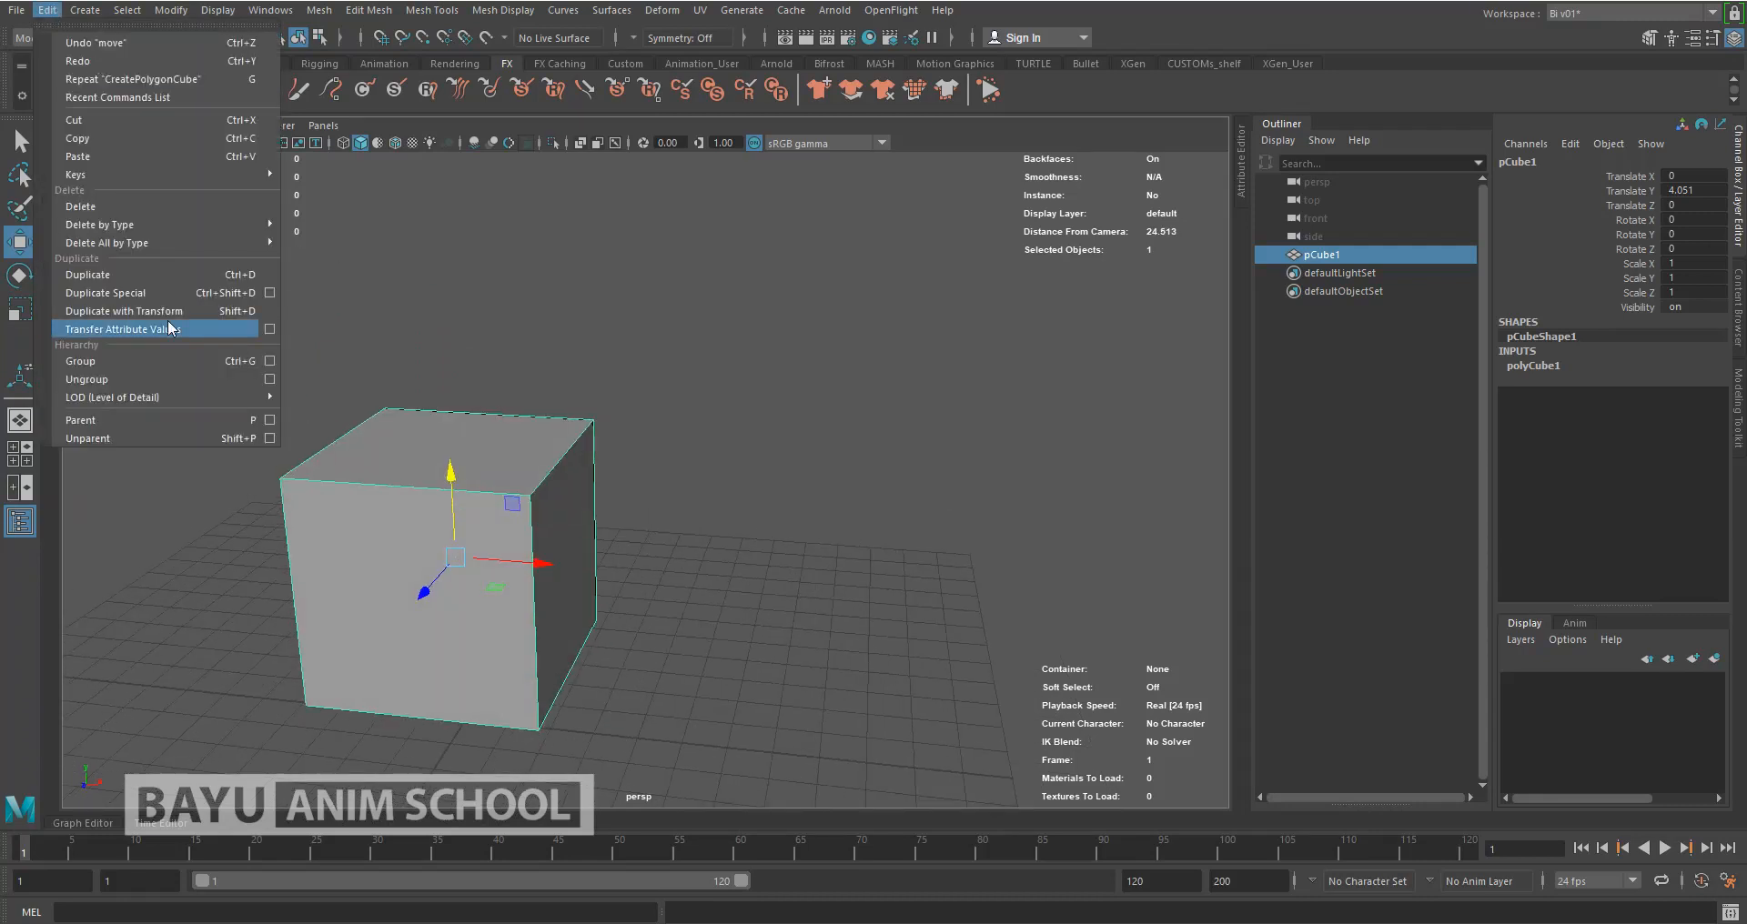
click(269, 293)
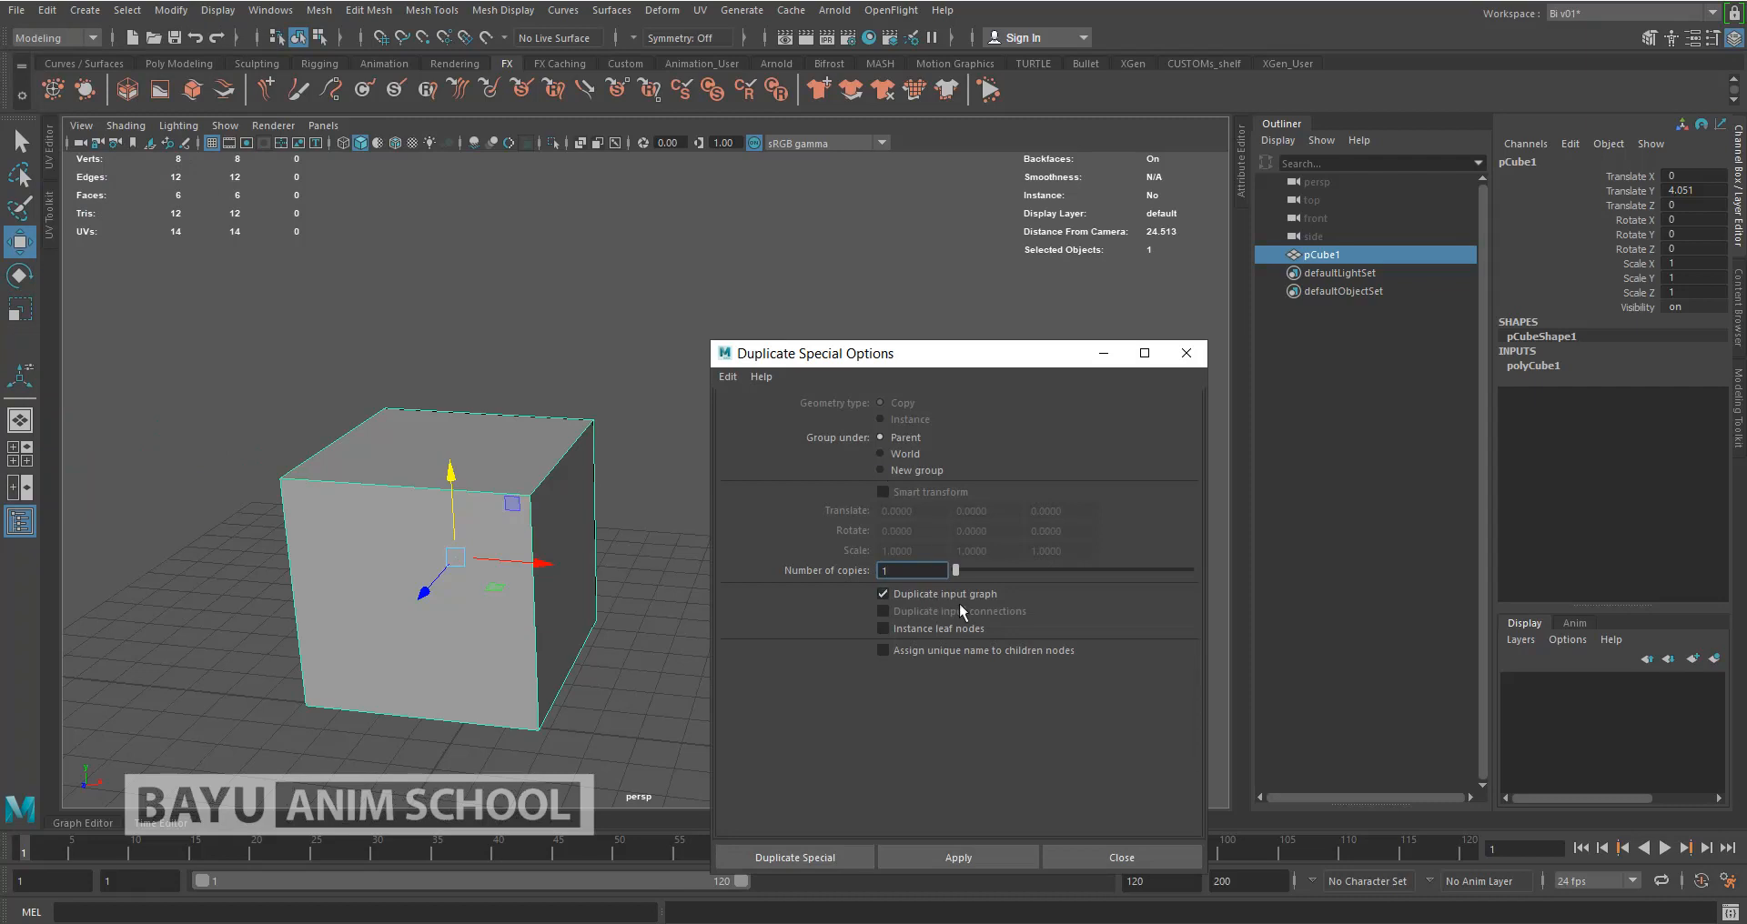
click(784, 858)
drag(448, 478, 405, 138)
Turn on wireframe on shaded display in the perspective view and clear the selection
alt+middle_drag(640, 419, 612, 480)
scroll(627, 452, down, 2)
alt+drag(627, 455, 630, 434)
alt+middle_drag(671, 462, 635, 511)
mouse_move(633, 509)
alt+mouse_down()
mouse_move(659, 597)
mouse_move(498, 626)
alt+mouse_up()
click(397, 140)
click(751, 443)
Apply a Smooth Proxy Subdiv Proxy to the lower cube
click(449, 619)
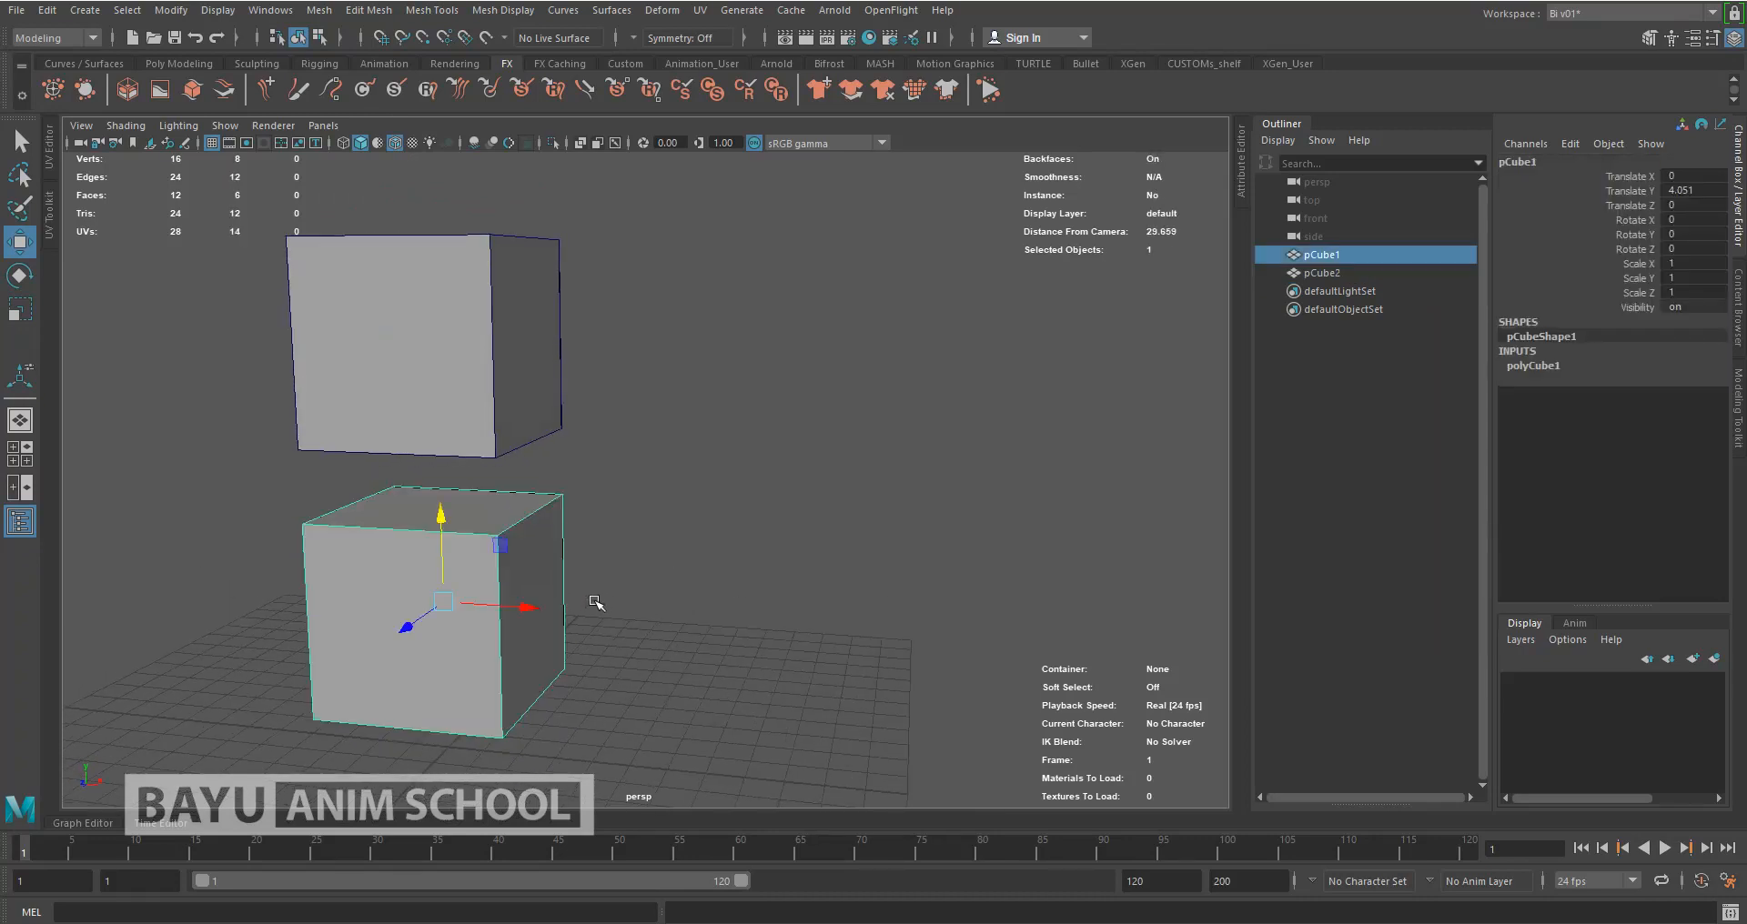
click(320, 10)
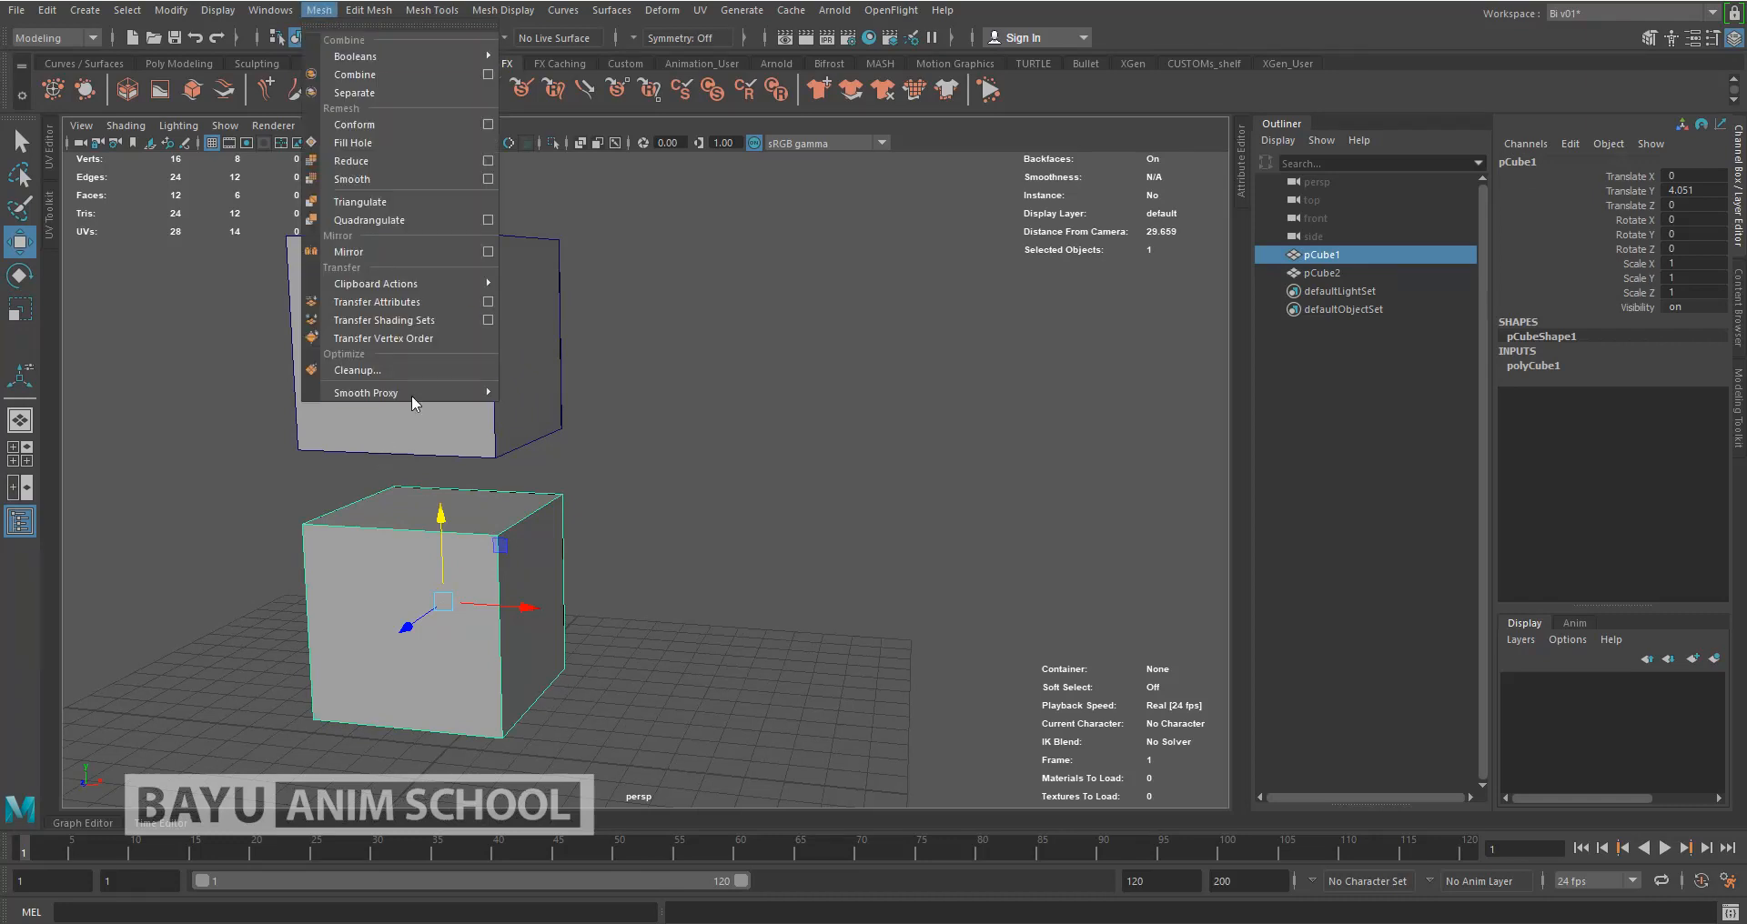
mouse_move(418, 390)
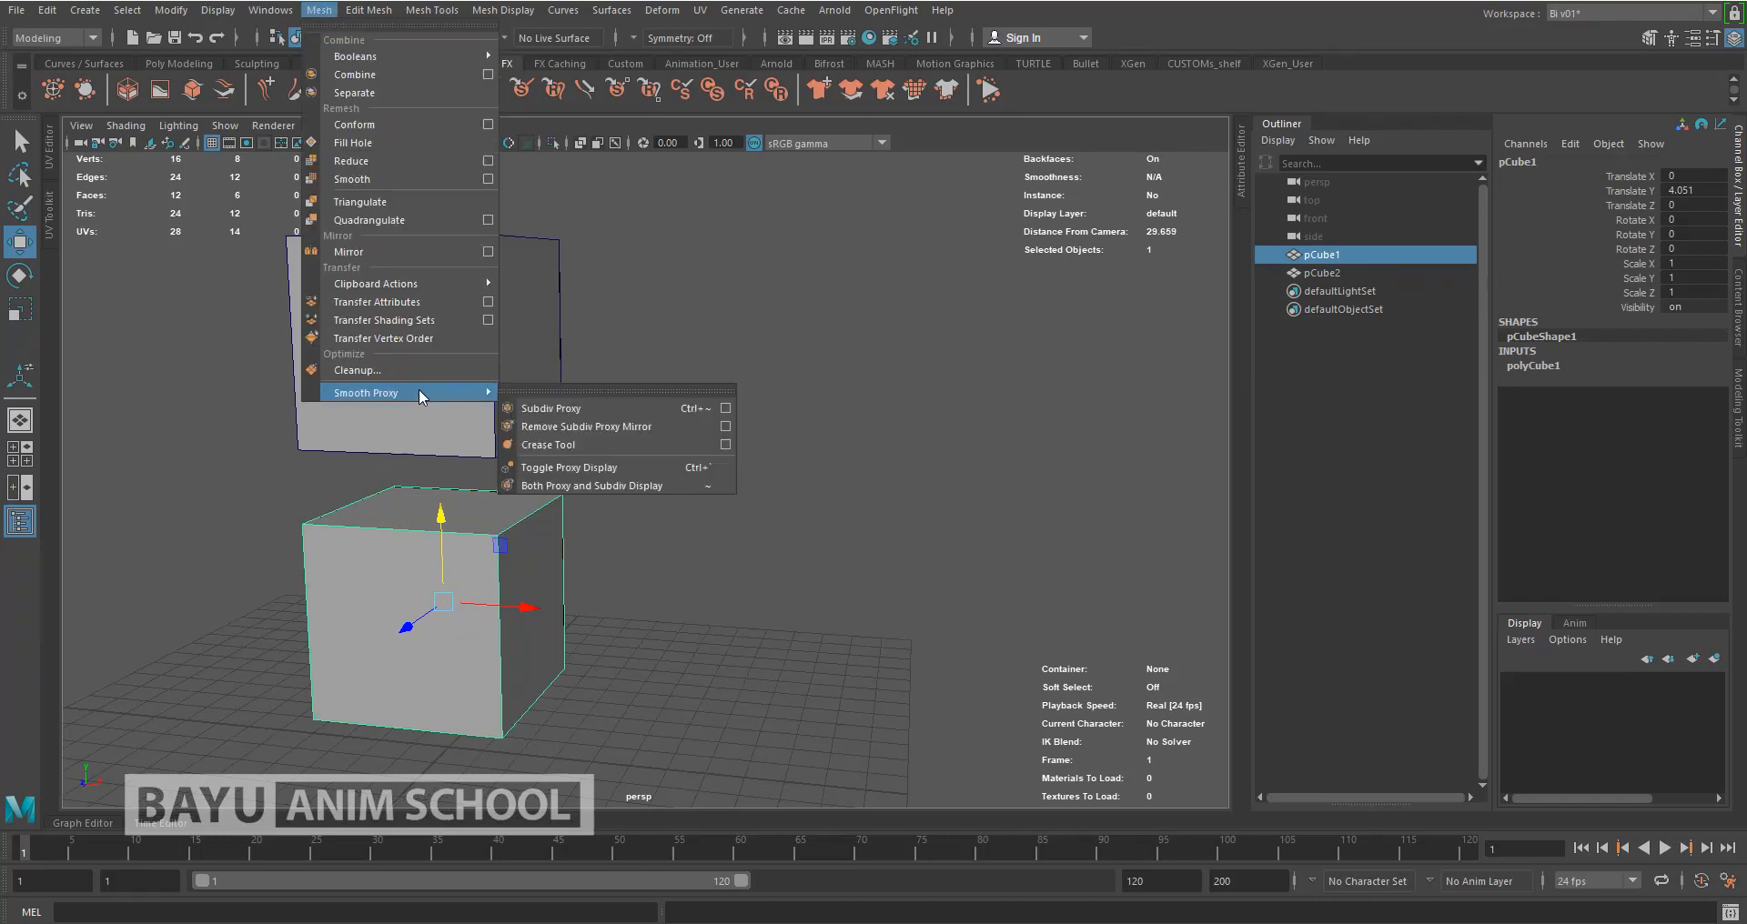
click(560, 408)
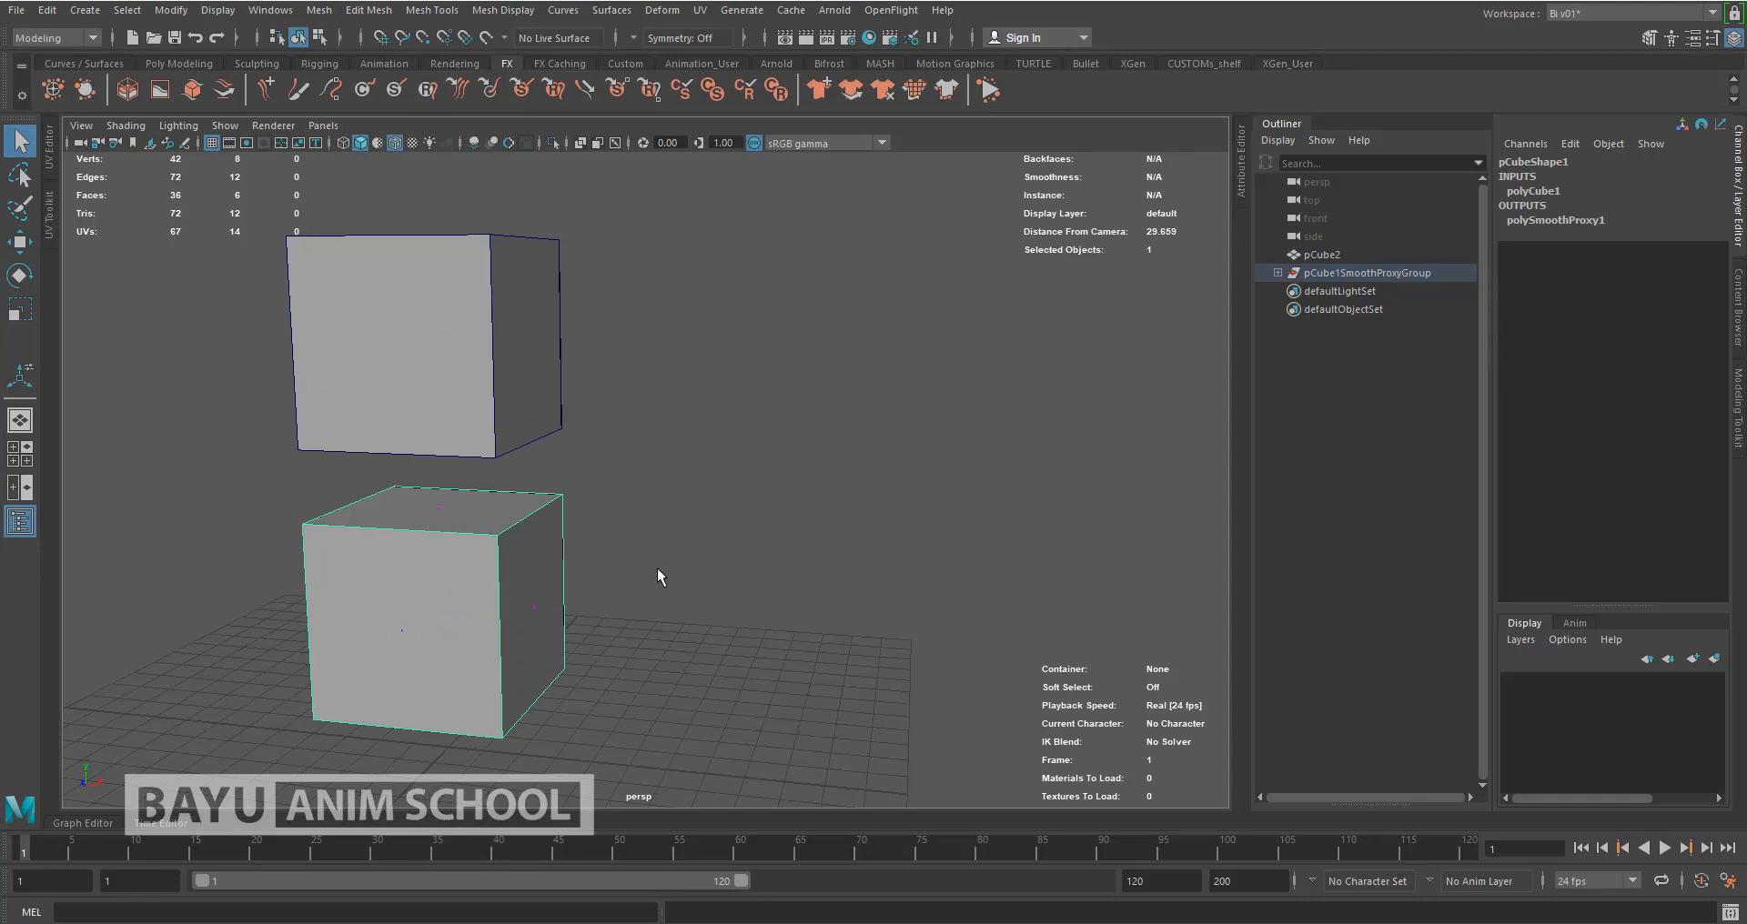
Switch to wireframe display and move the lower cube's smoothed mesh beside it, with Translate X set to 8
key(4)
click(451, 597)
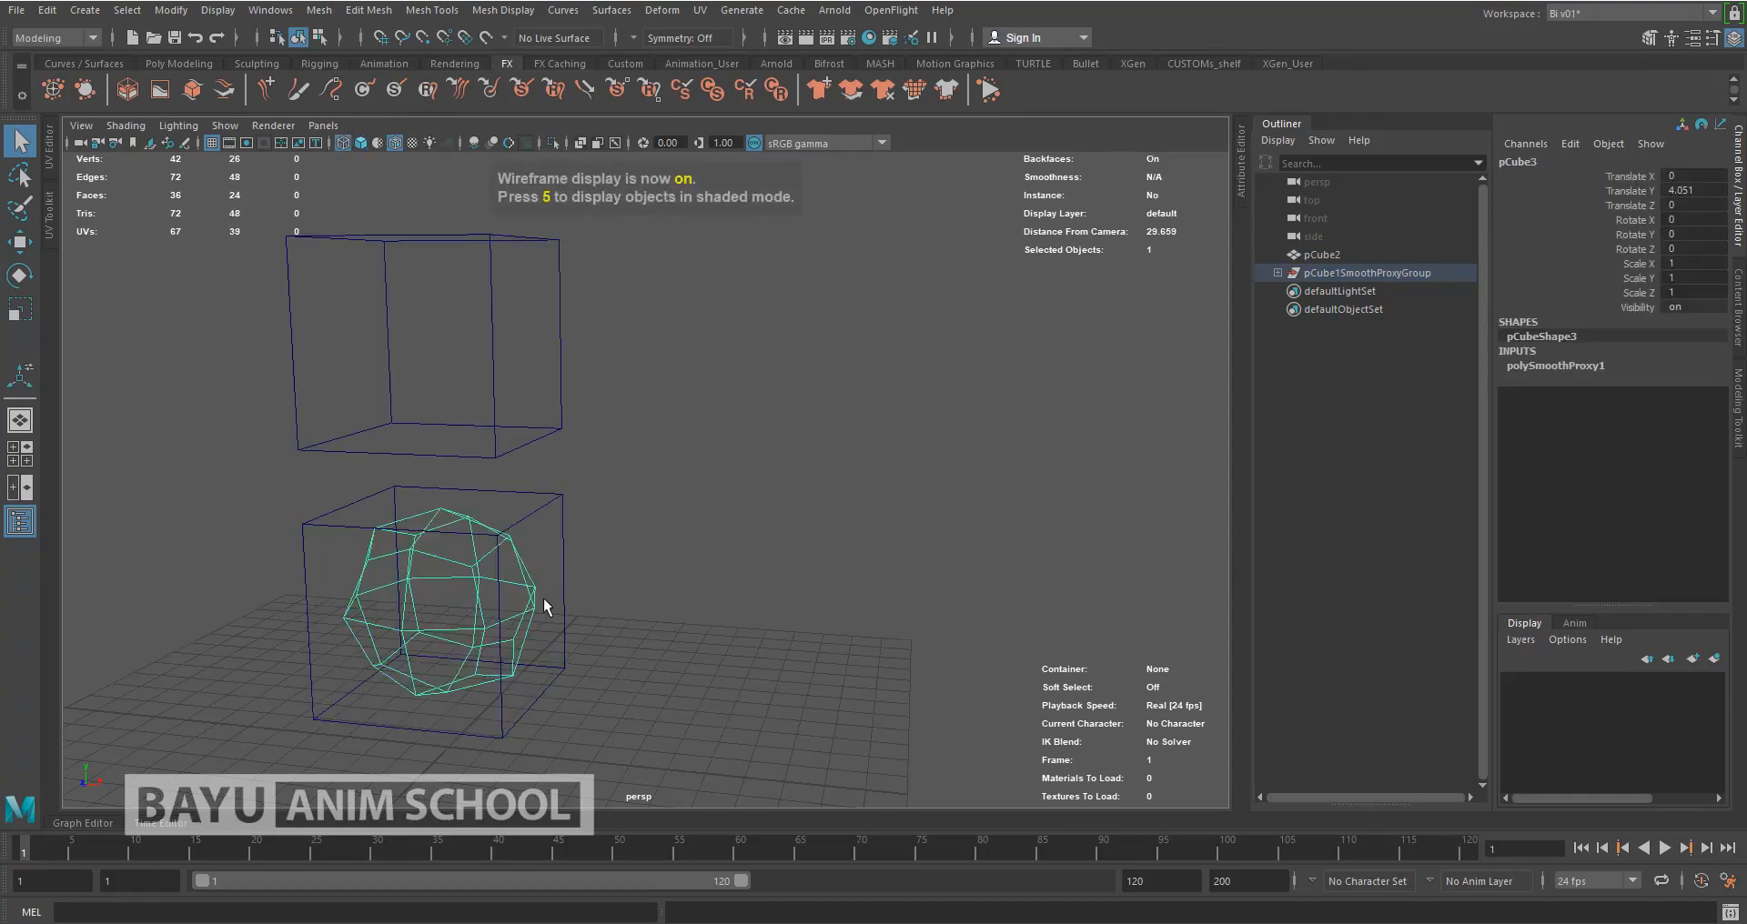
key(w)
drag(520, 608, 872, 631)
double_click(1708, 175)
text(8)
key(Return)
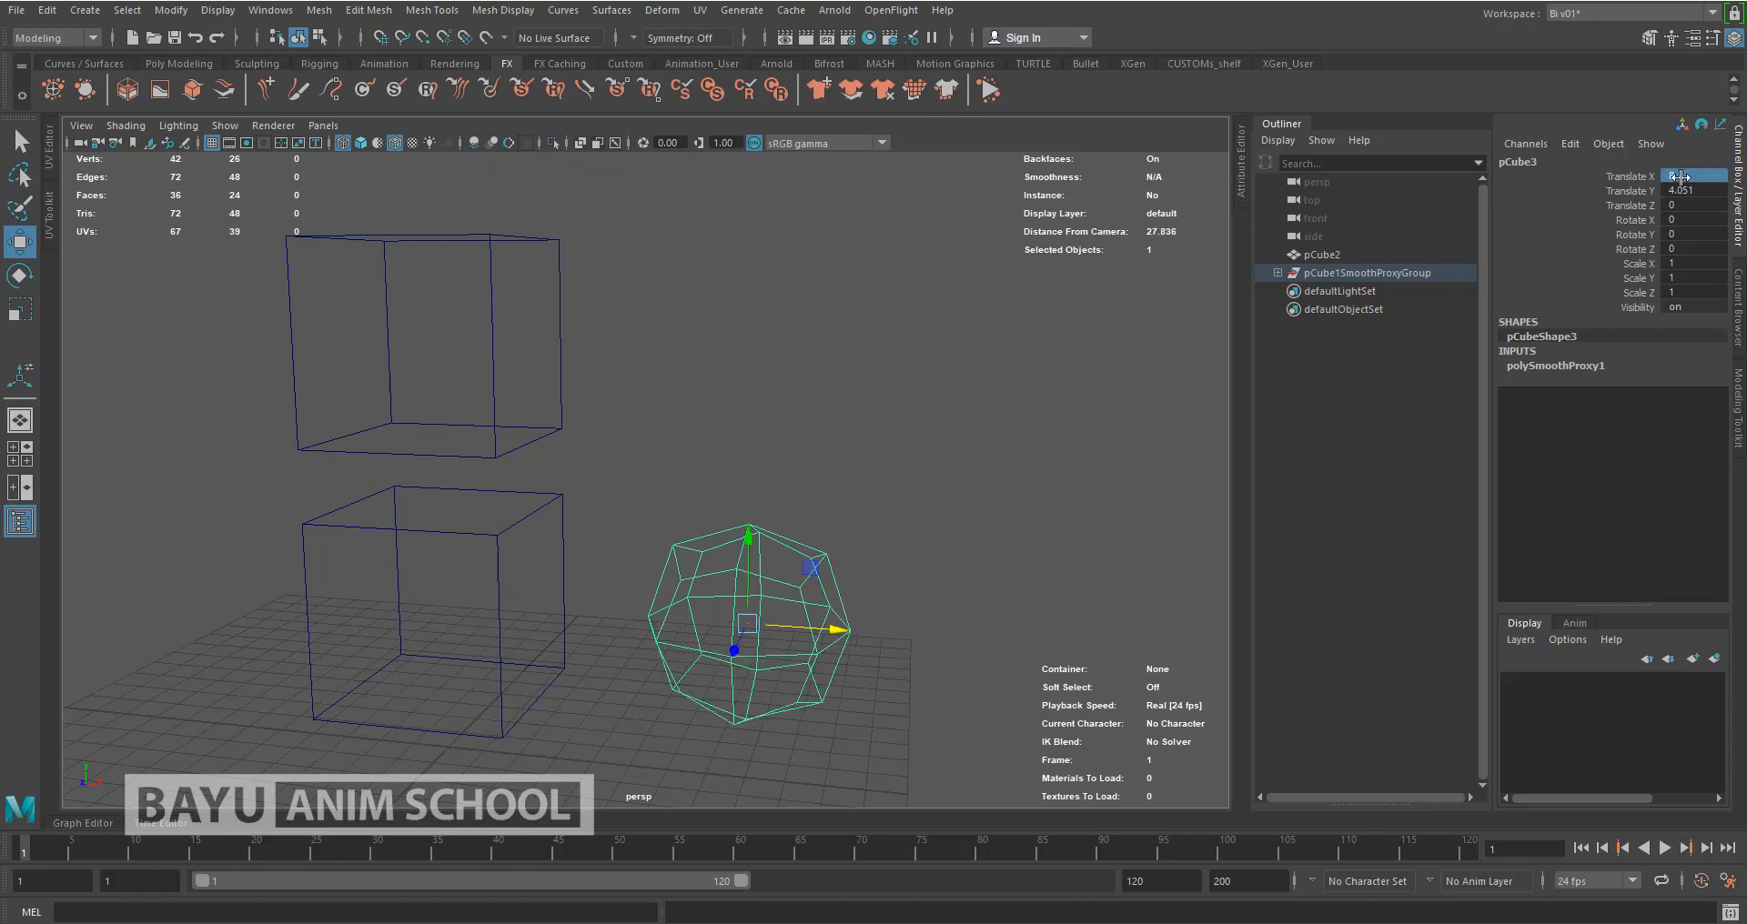
Apply a Smooth Proxy Subdiv Proxy to the upper cube
click(618, 286)
click(391, 342)
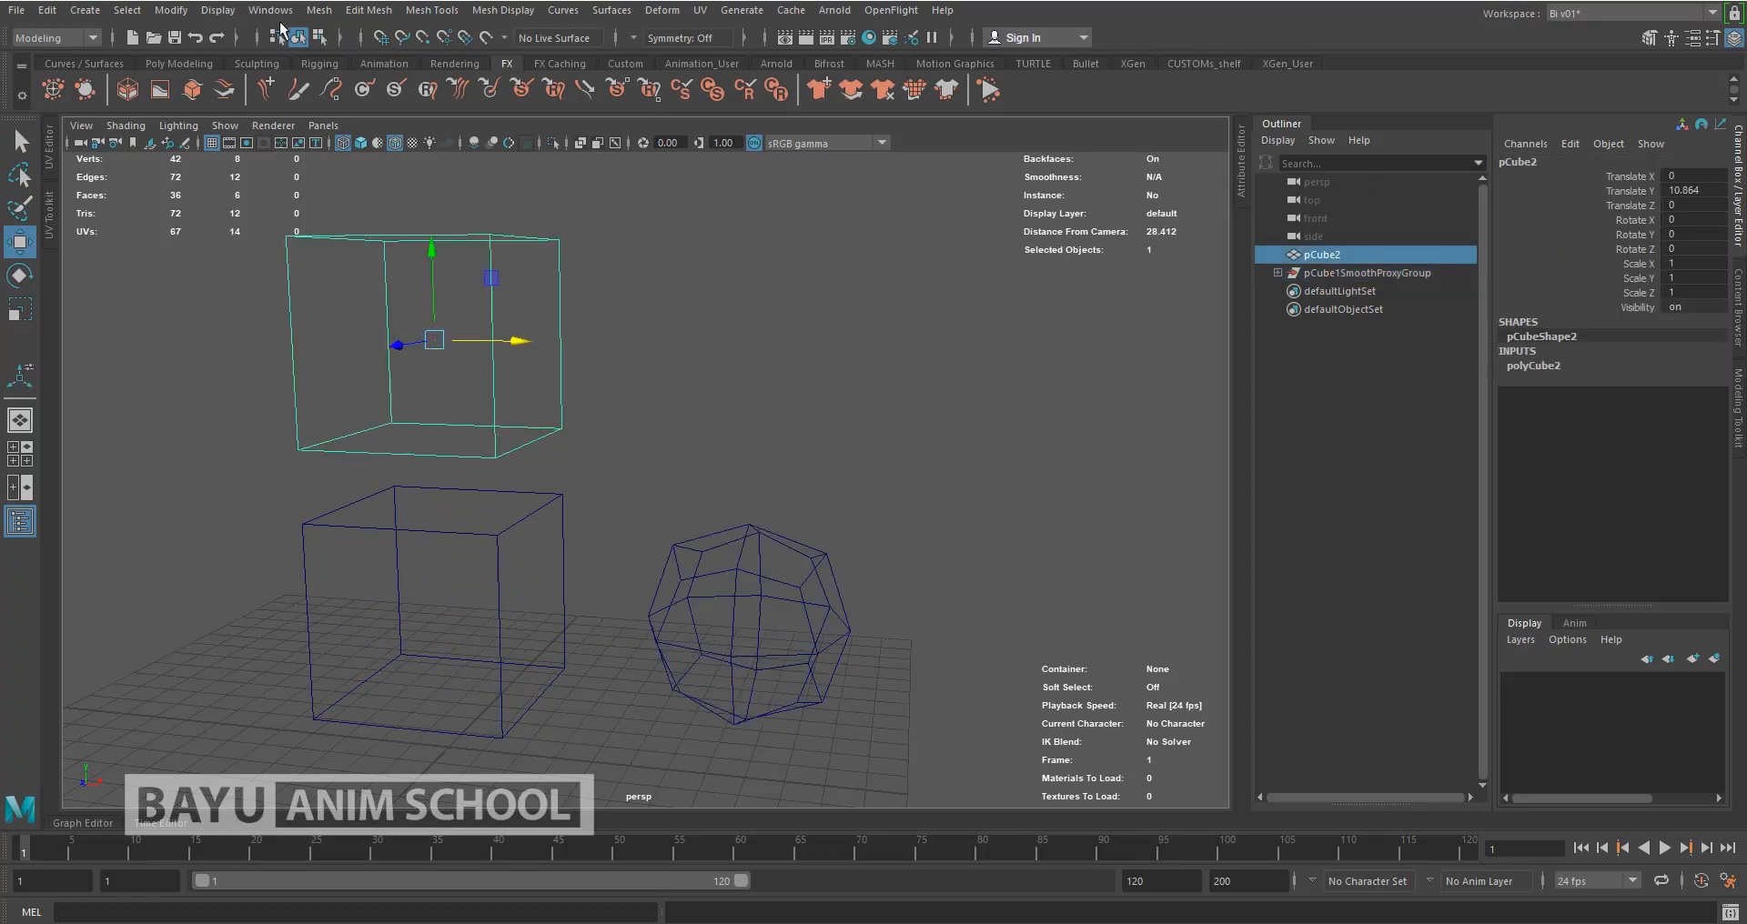
click(319, 10)
mouse_move(464, 395)
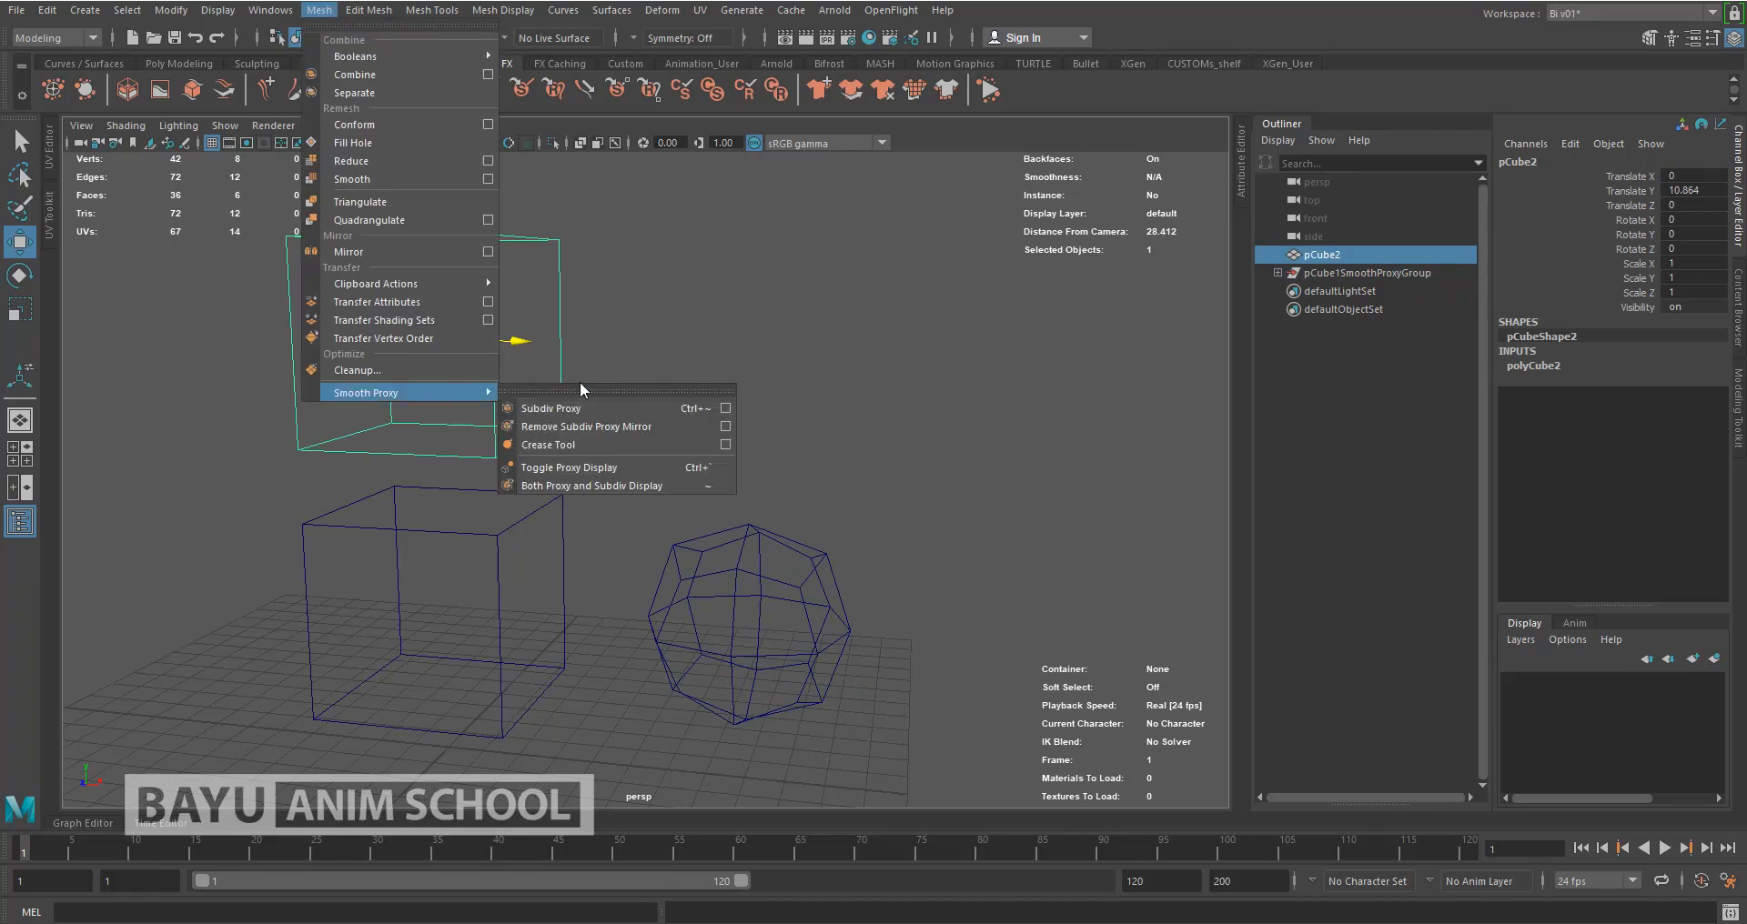
click(596, 405)
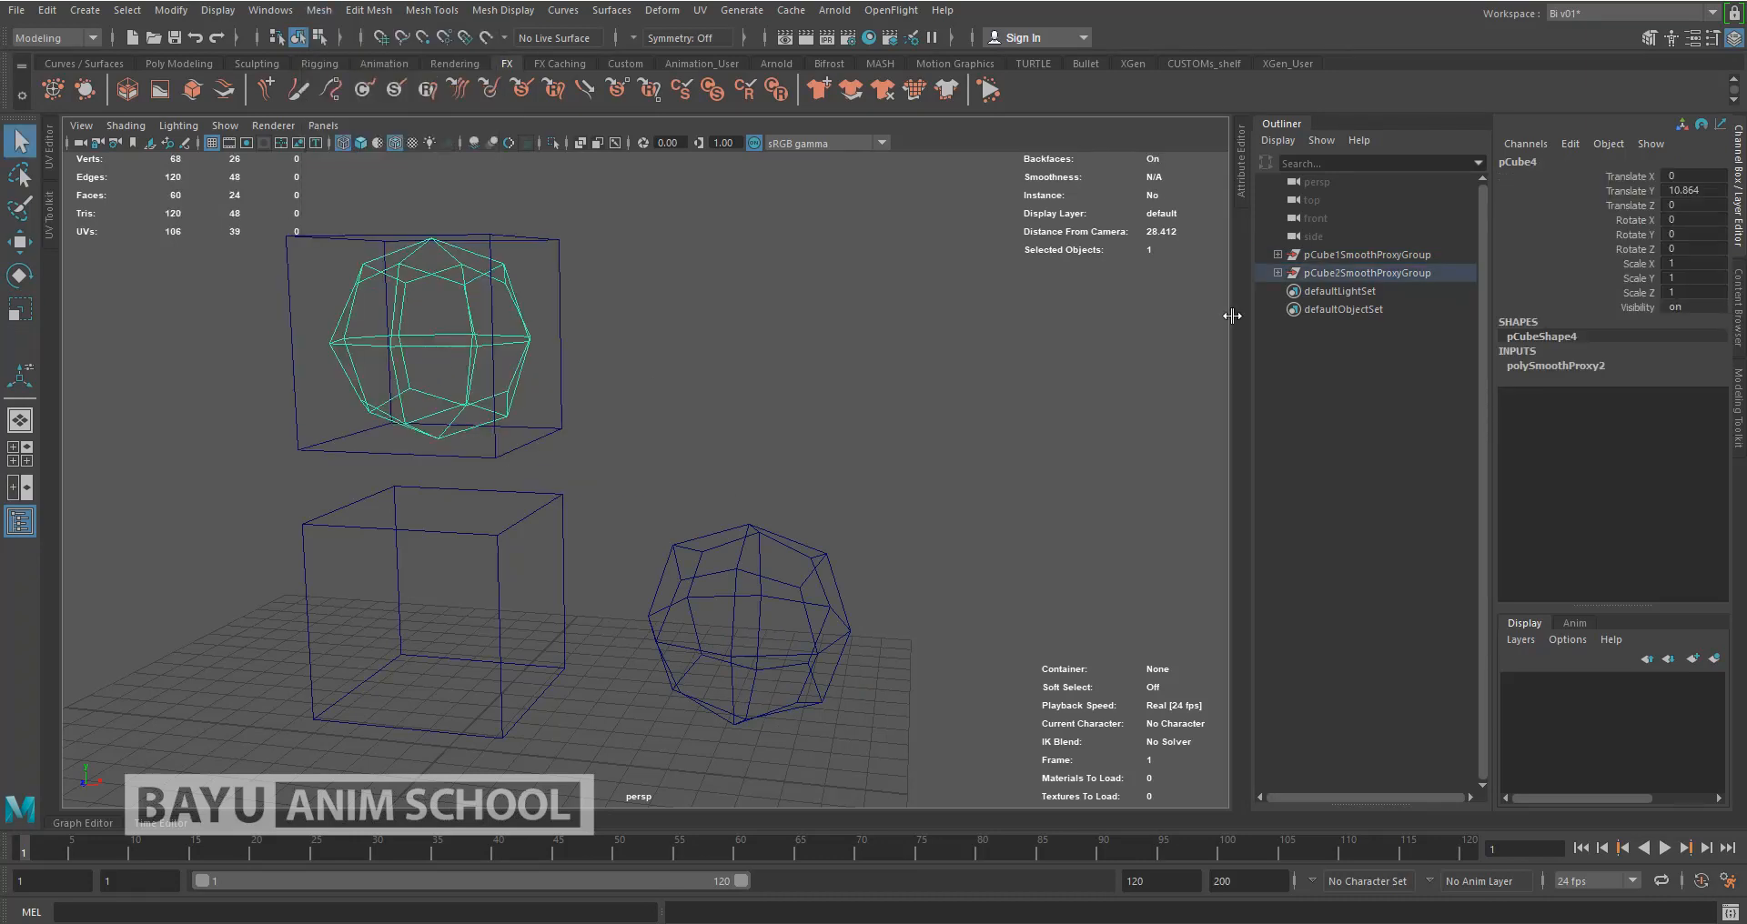
Set the upper smoothed mesh's Translate X so it sits beside its cube, directly above the lower smoothed mesh
click(1686, 176)
key(Return)
click(1072, 483)
Select the lower cube, return to shaded display and open the Crease Tool options
click(531, 665)
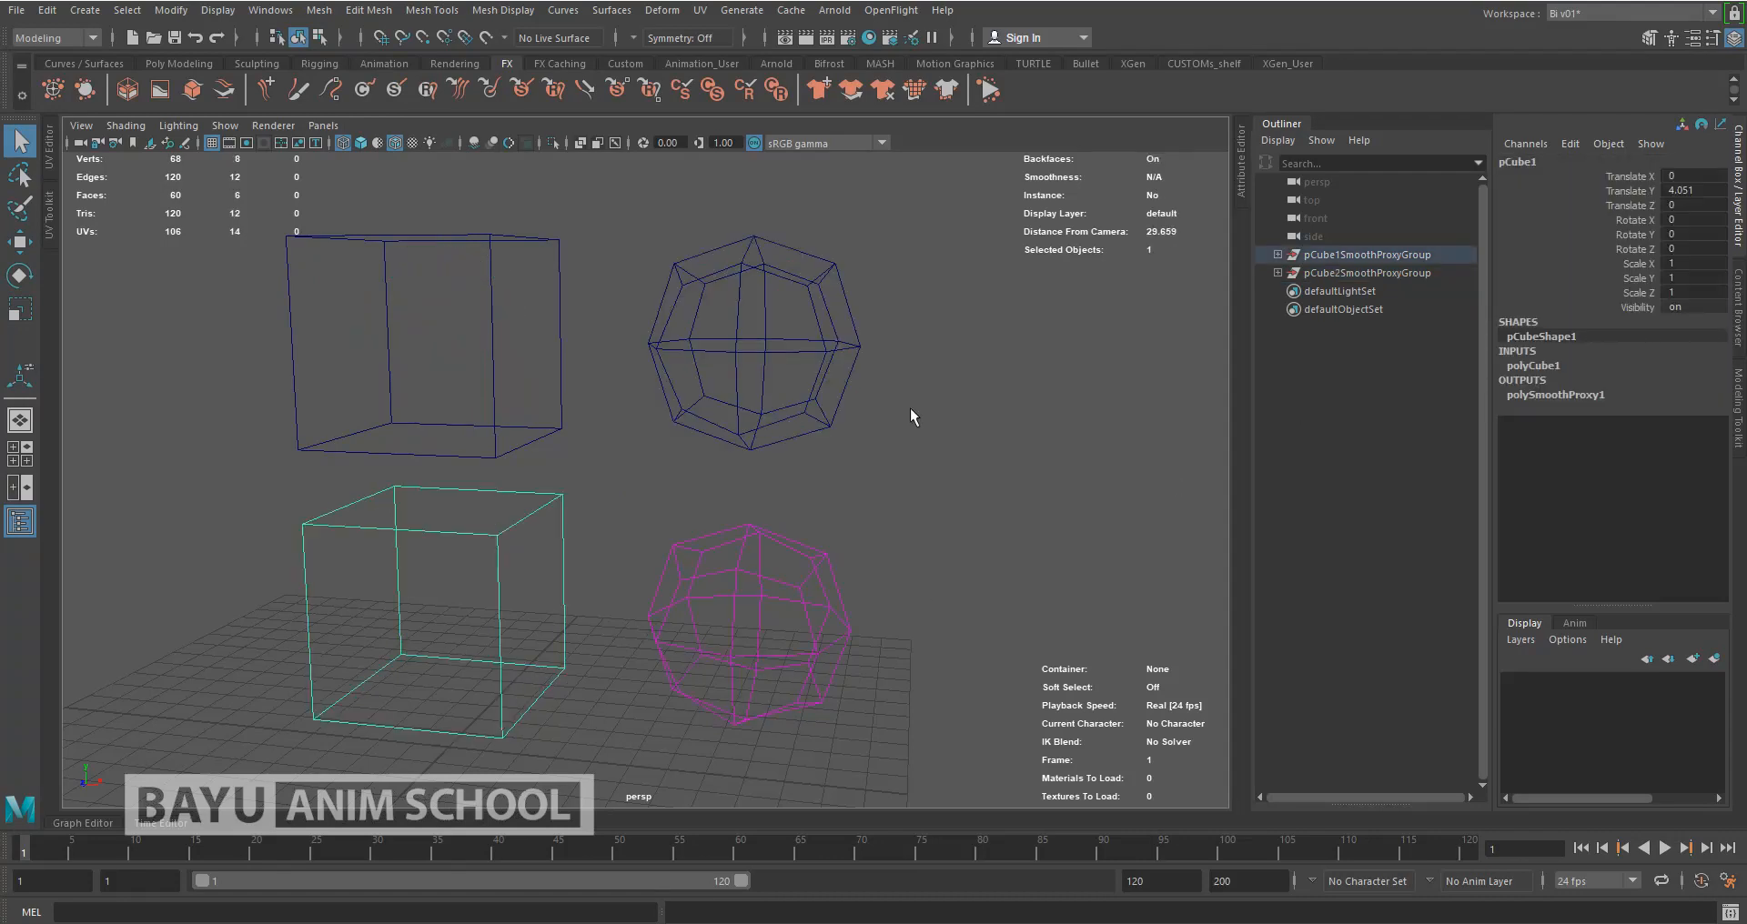
key(5)
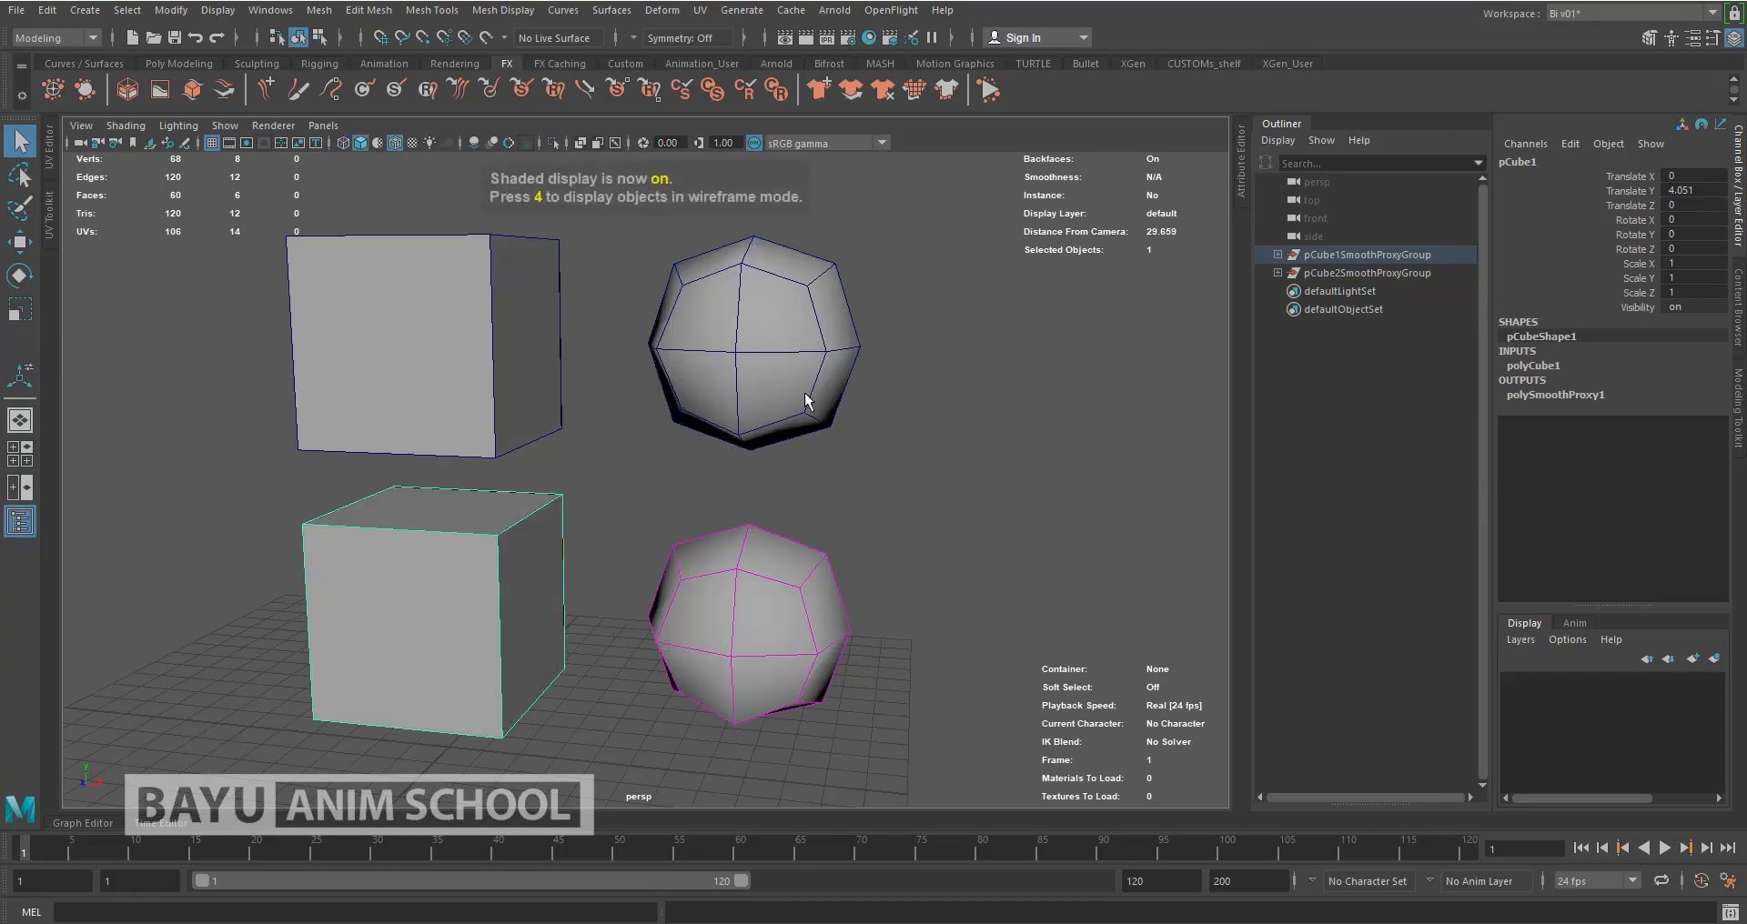
mouse_move(667, 510)
alt+mouse_down()
mouse_move(713, 526)
mouse_move(715, 496)
alt+mouse_up()
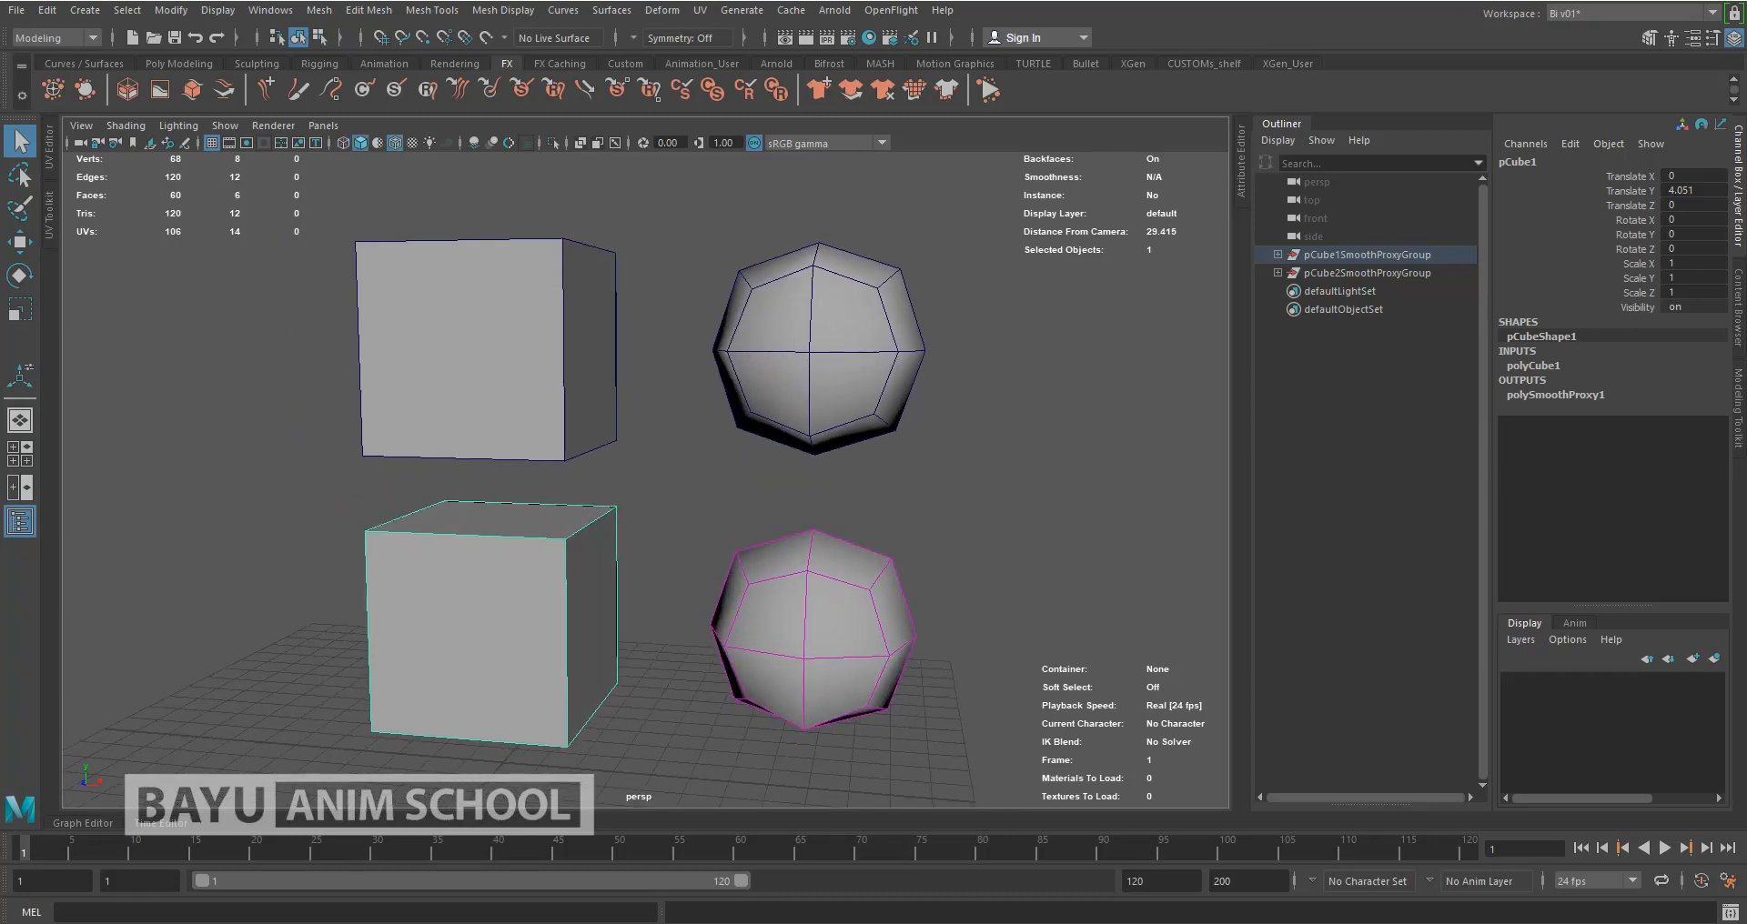
click(432, 10)
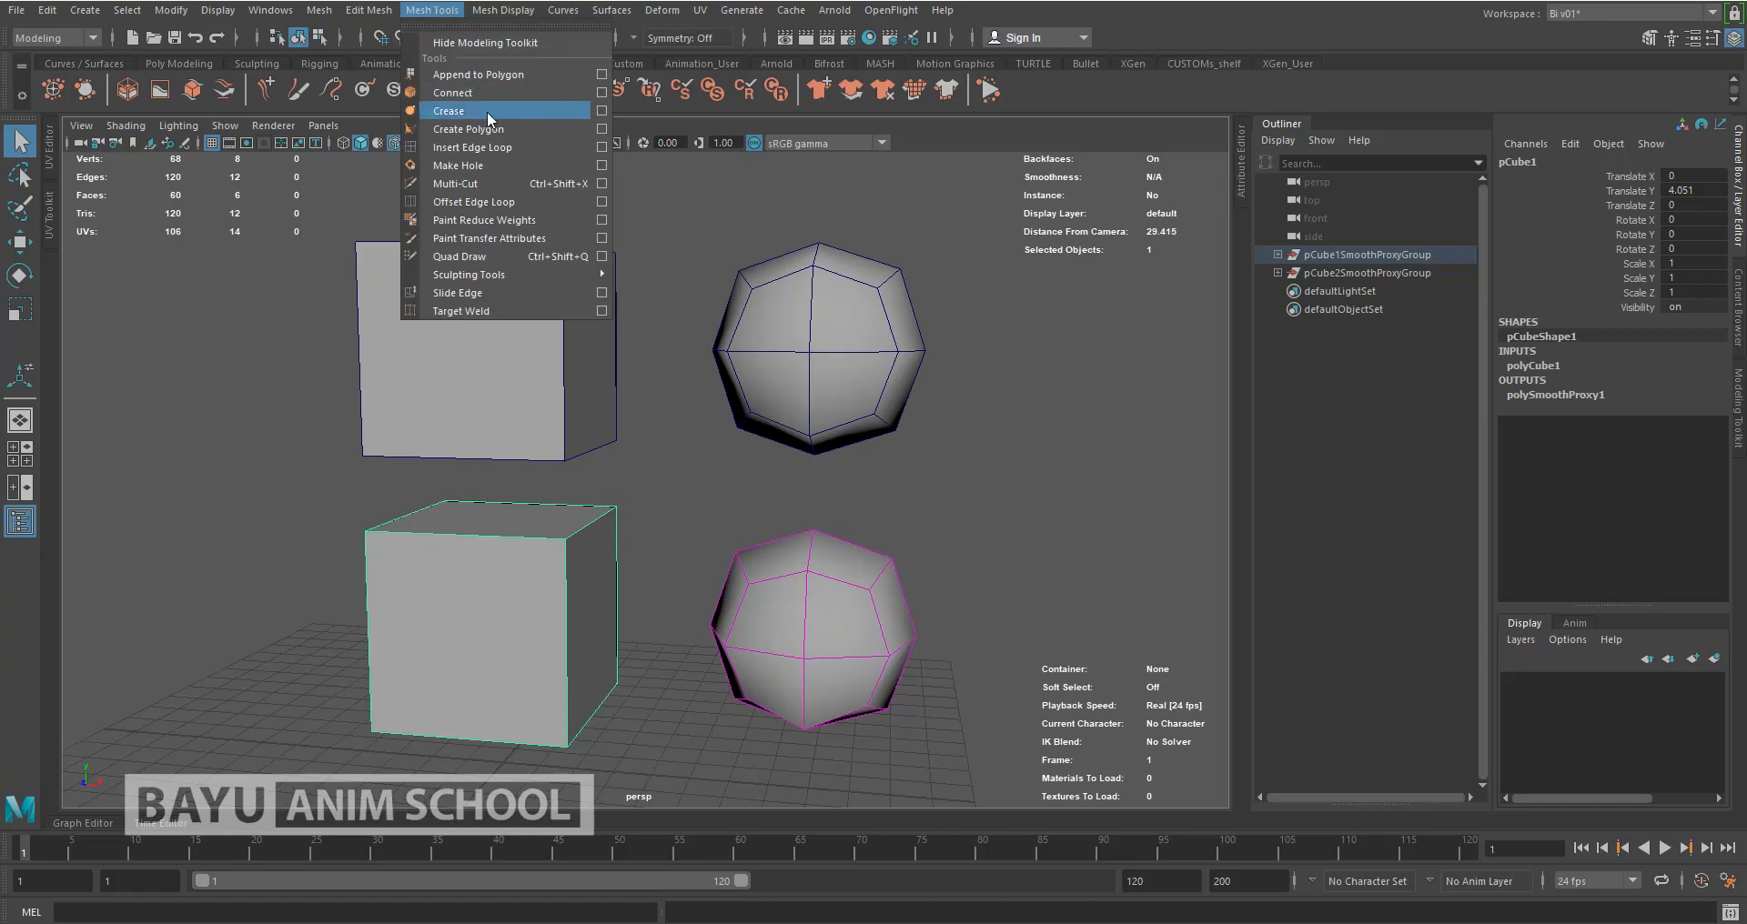
click(602, 111)
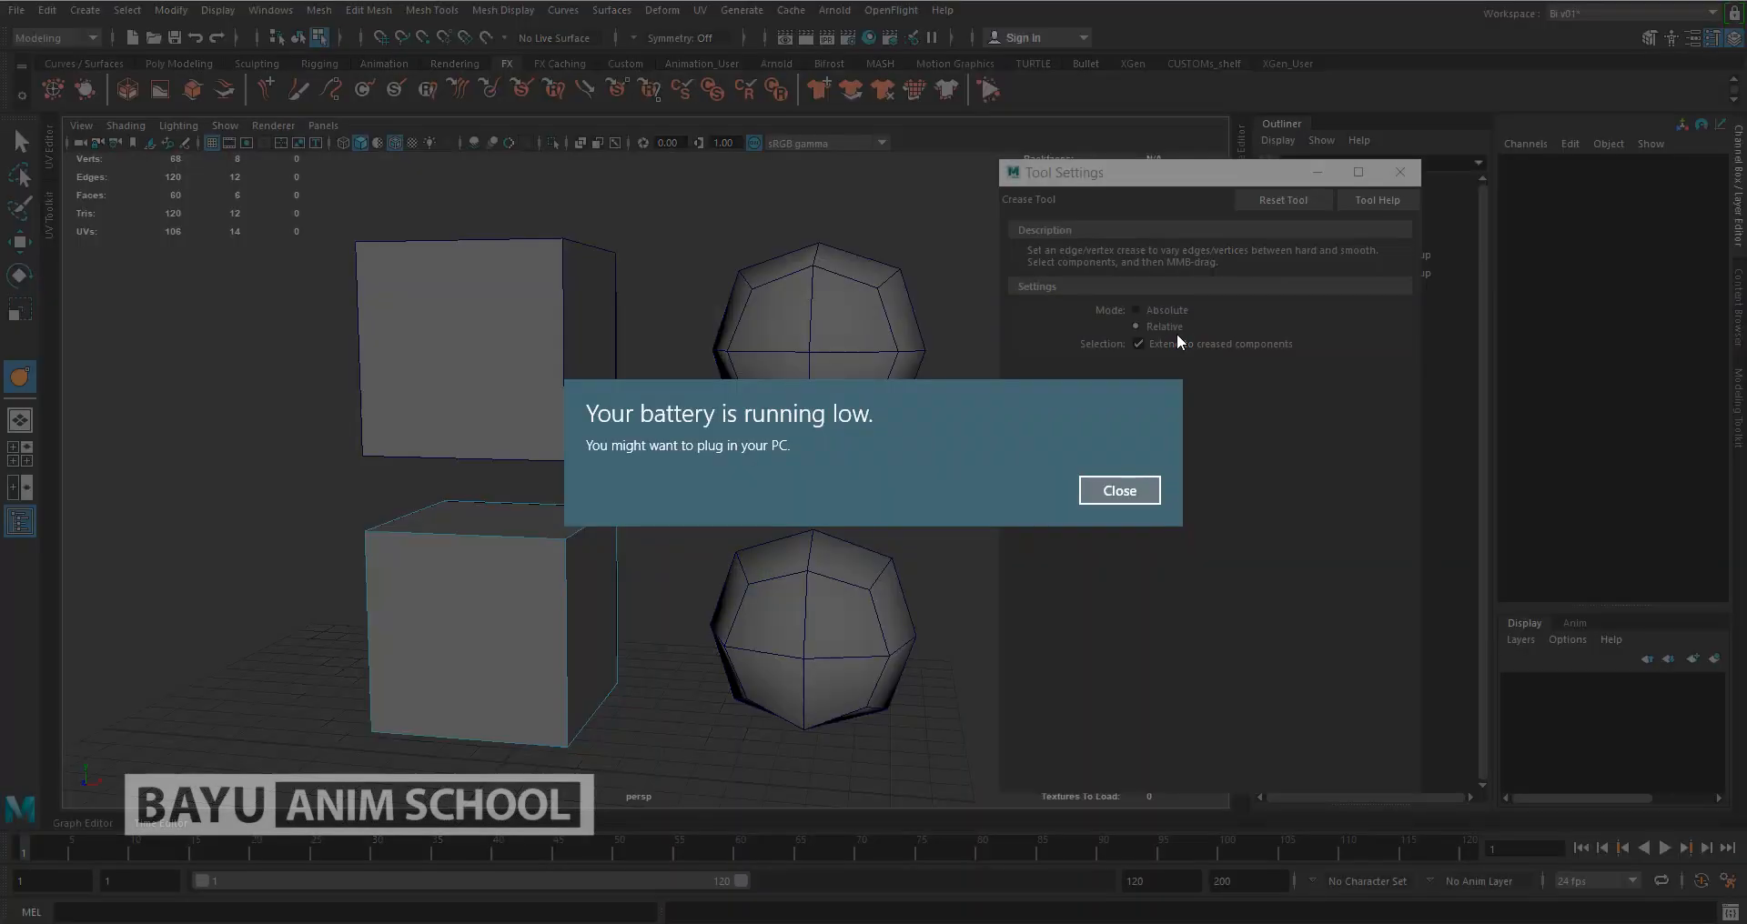
click(1138, 489)
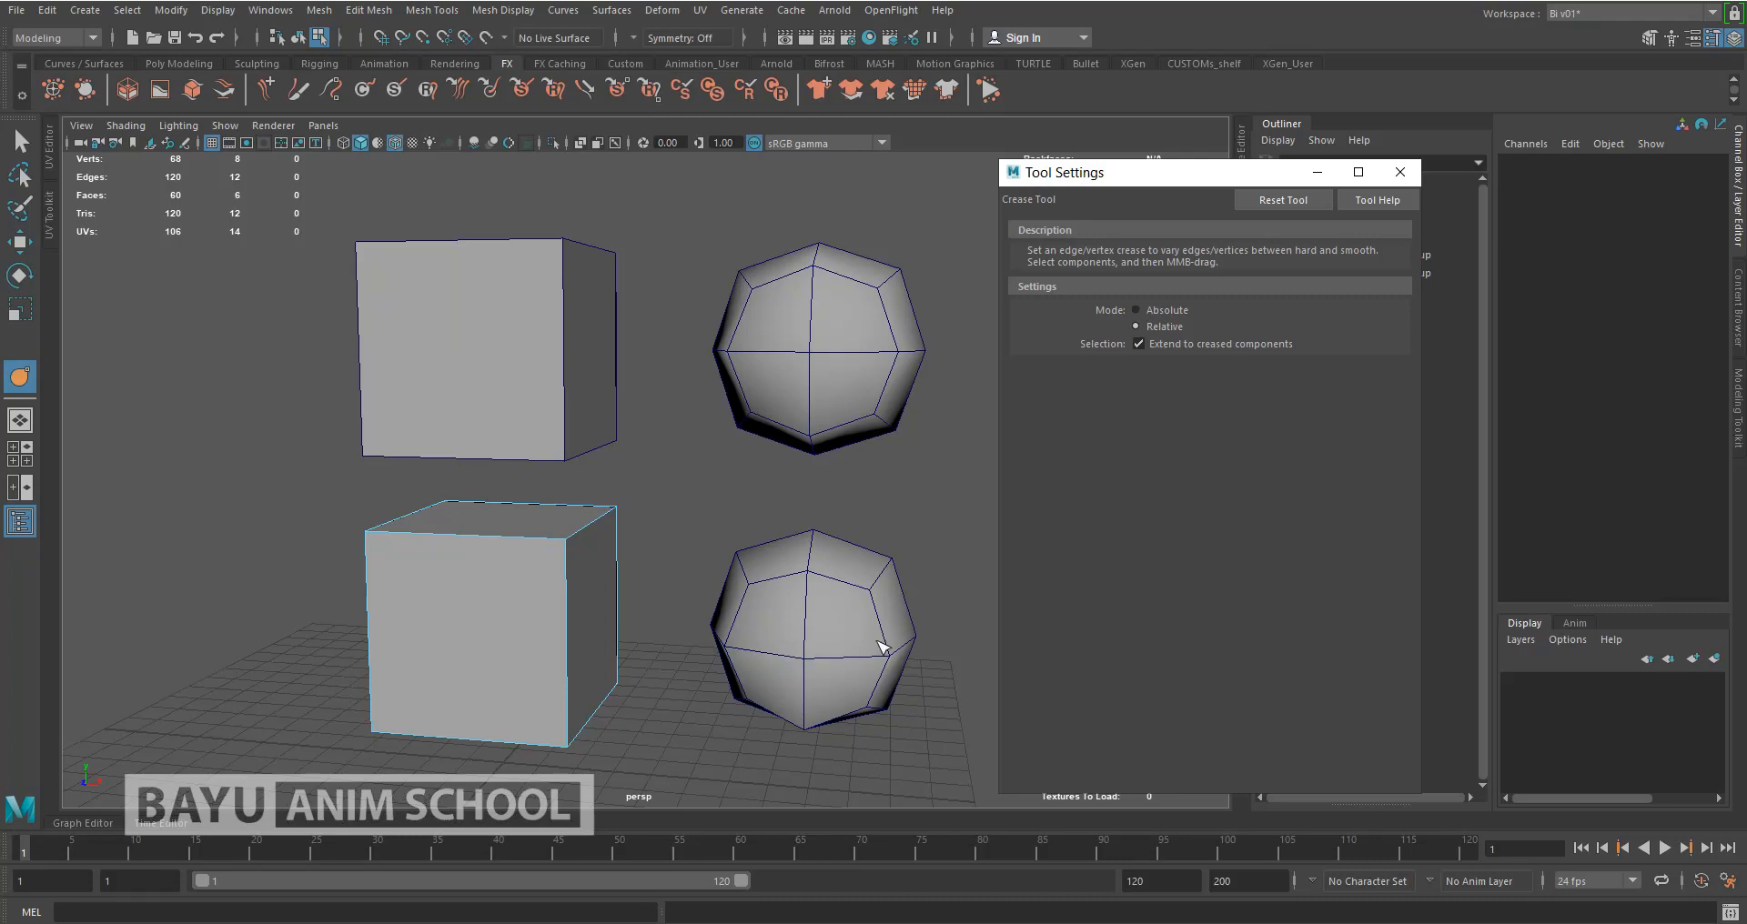
Switch the lower cube to edge selection and activate the Crease Tool
right_drag(227, 383, 225, 332)
click(622, 626)
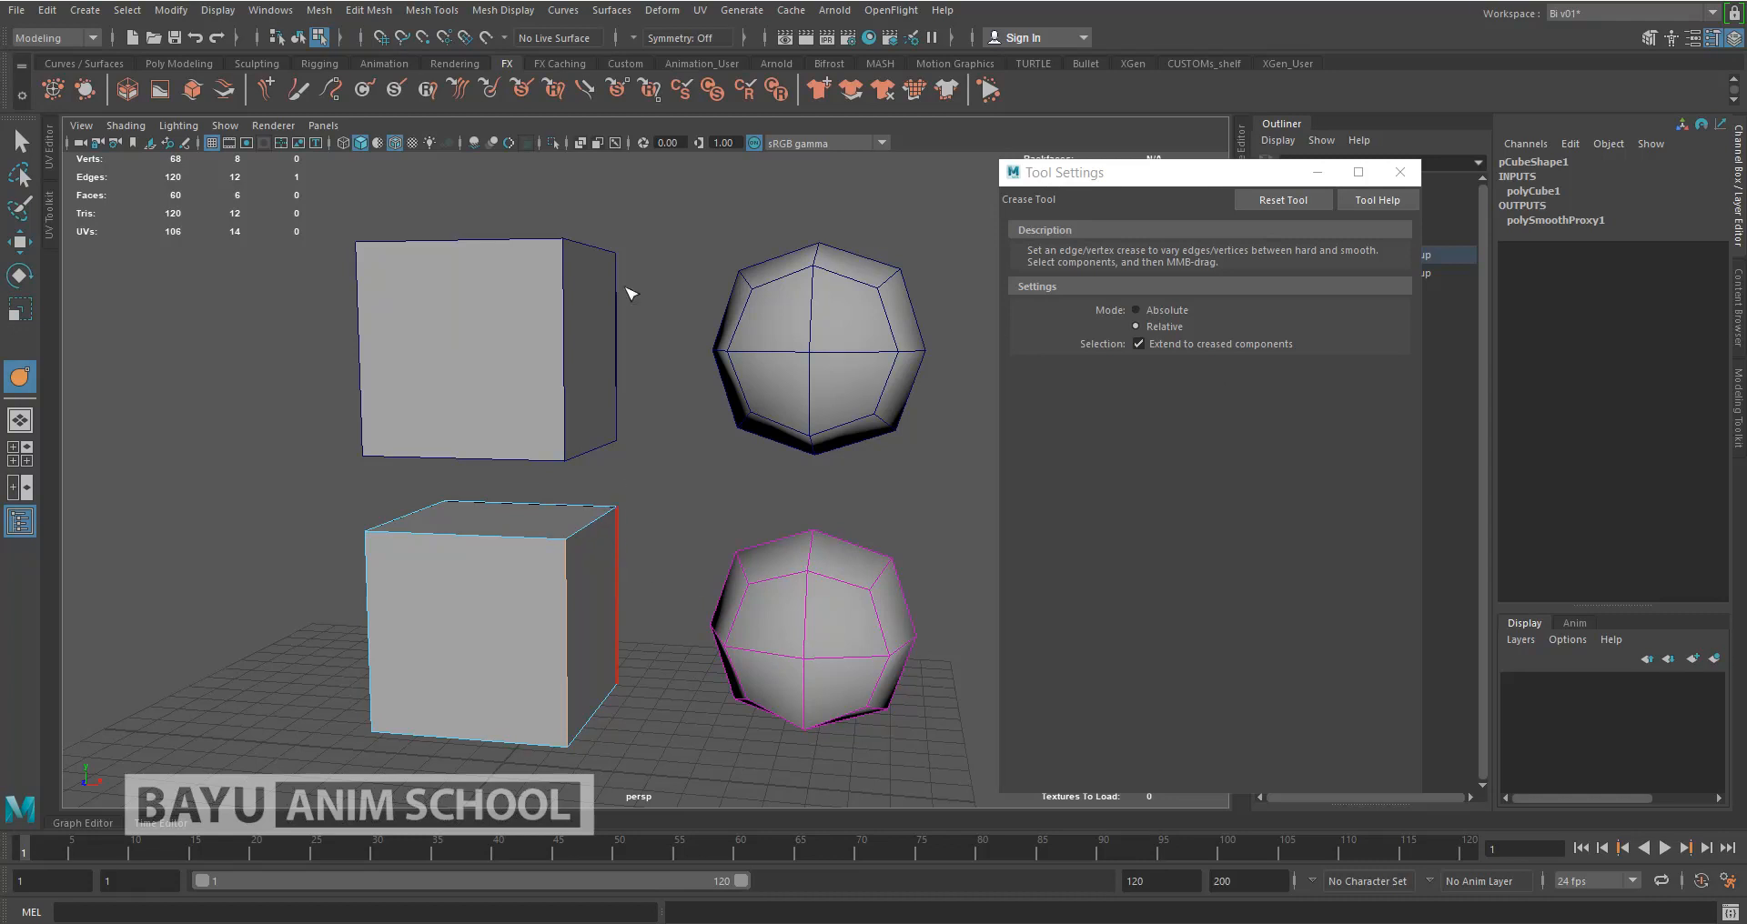
click(386, 17)
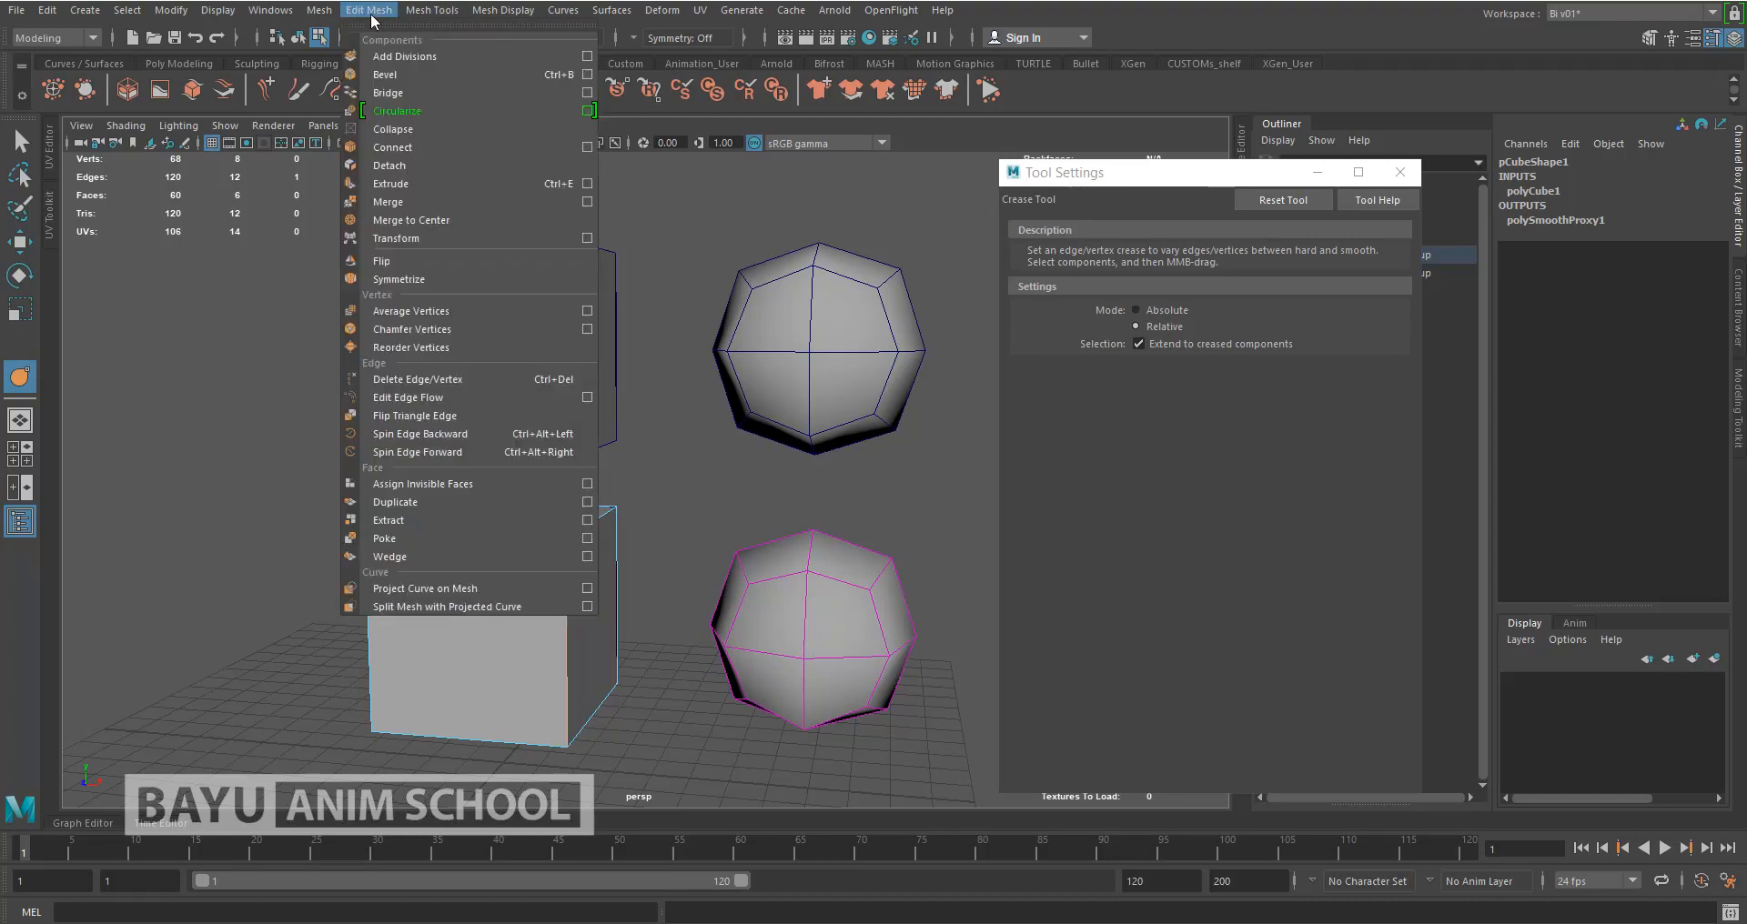
mouse_move(432, 10)
click(490, 110)
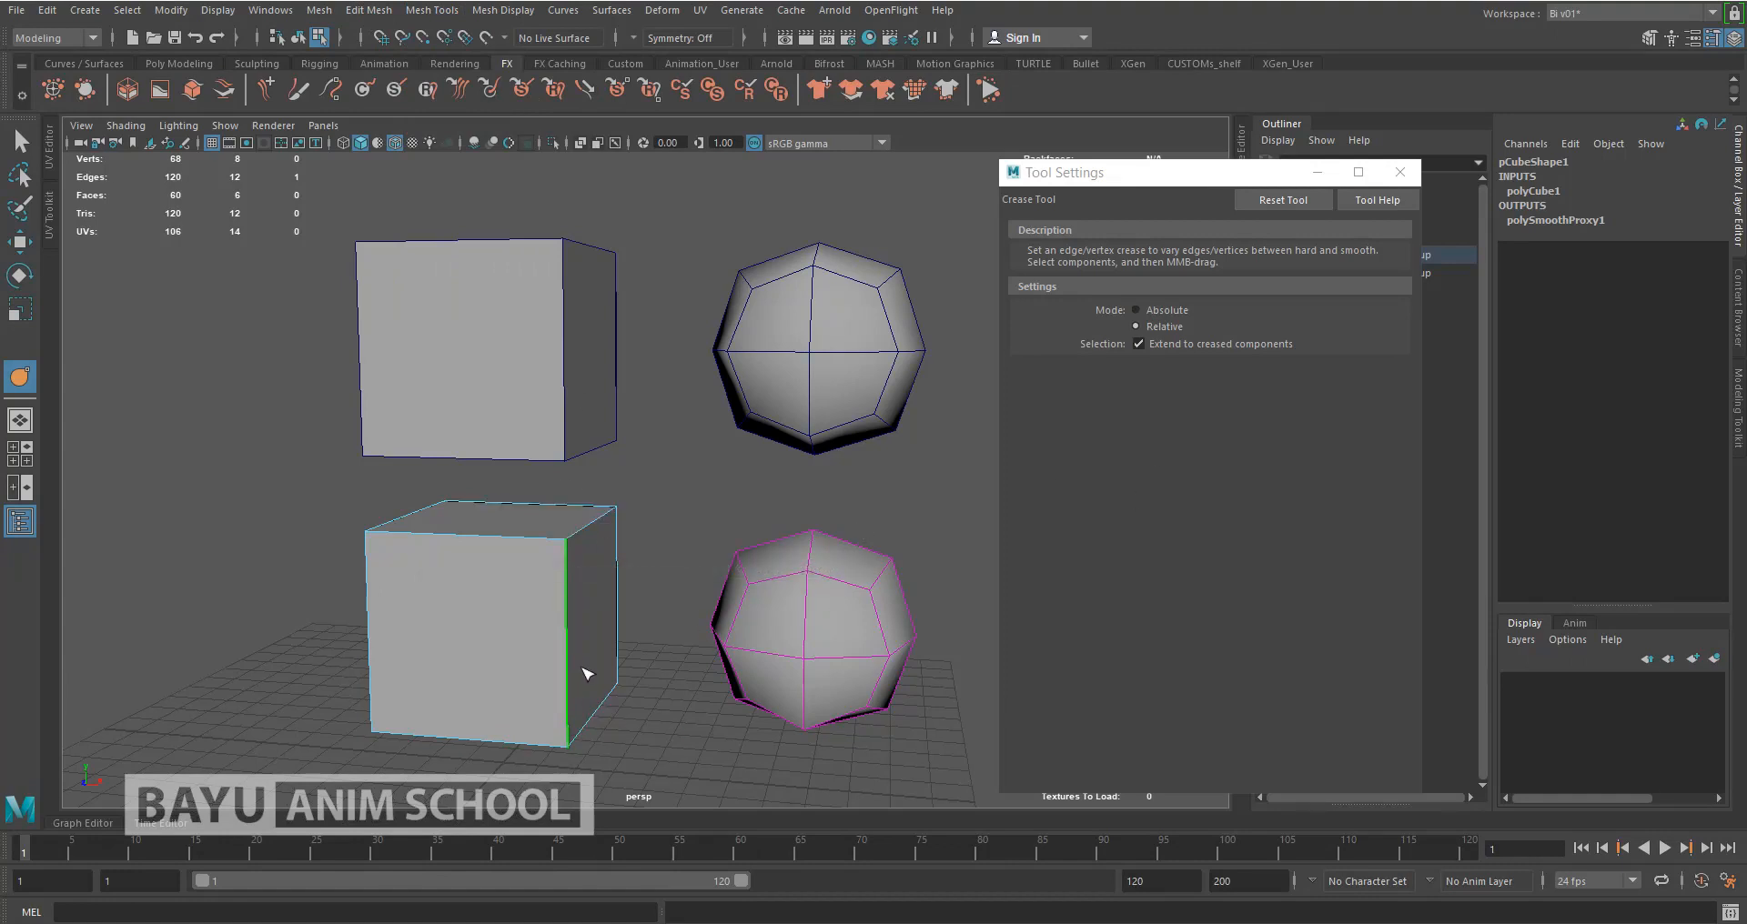
Try creasing only the lower cube's front vertical edge next to its dark side face, and undo it
middle_drag(573, 671, 725, 694)
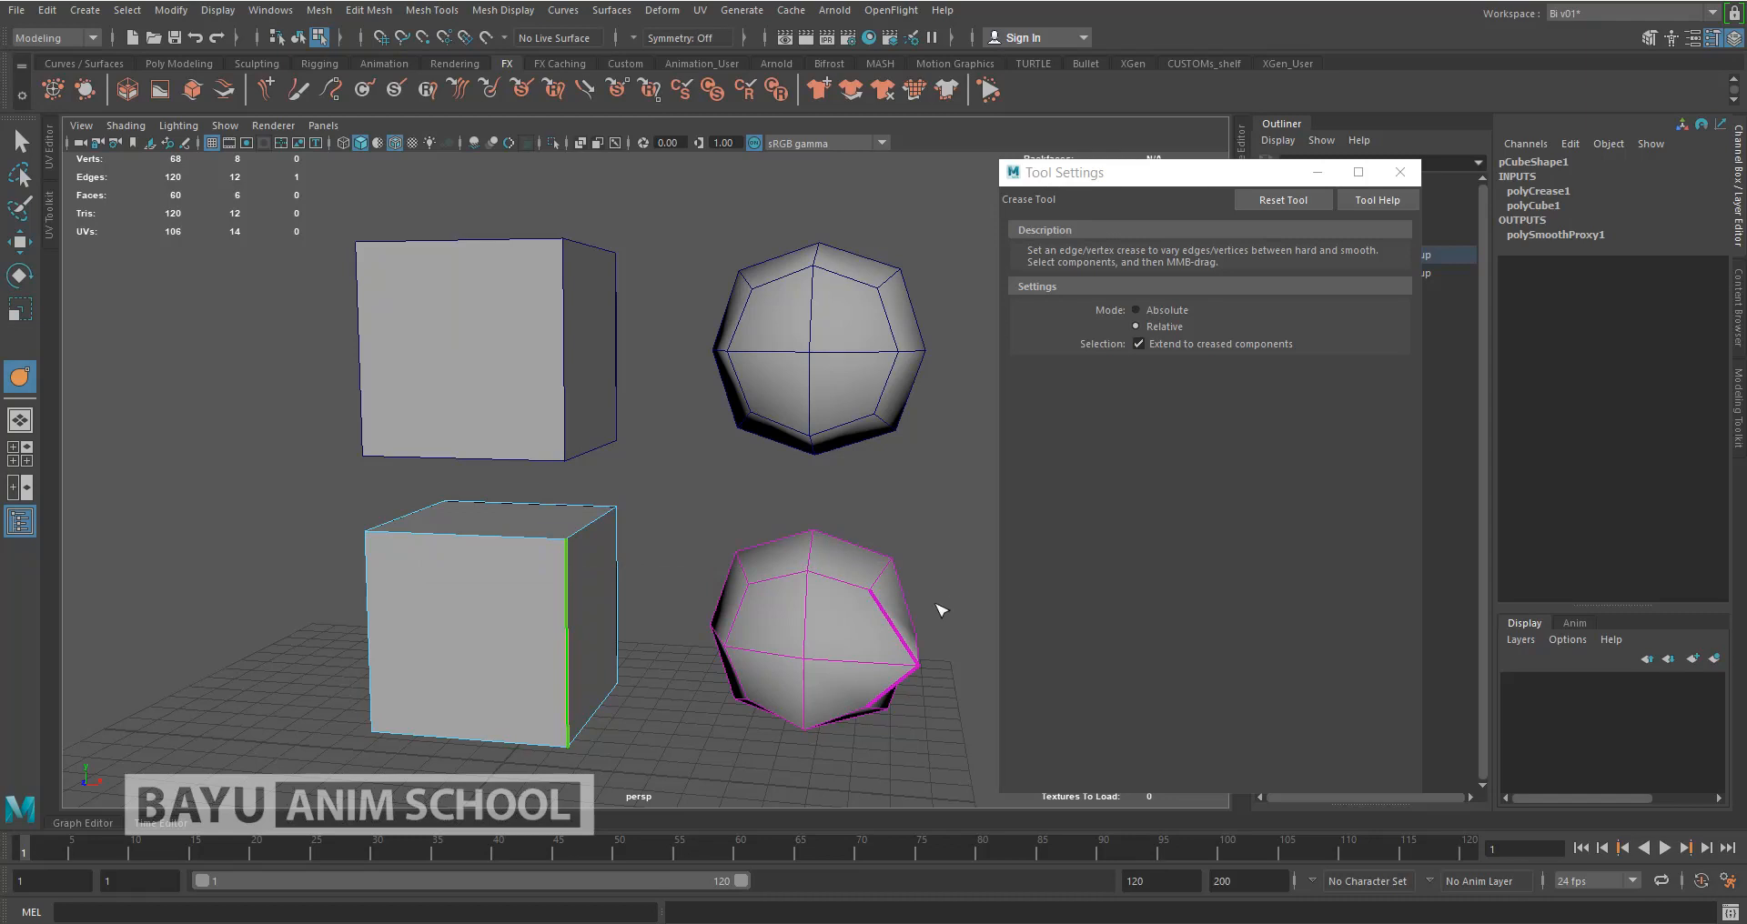
alt+drag(552, 643, 694, 600)
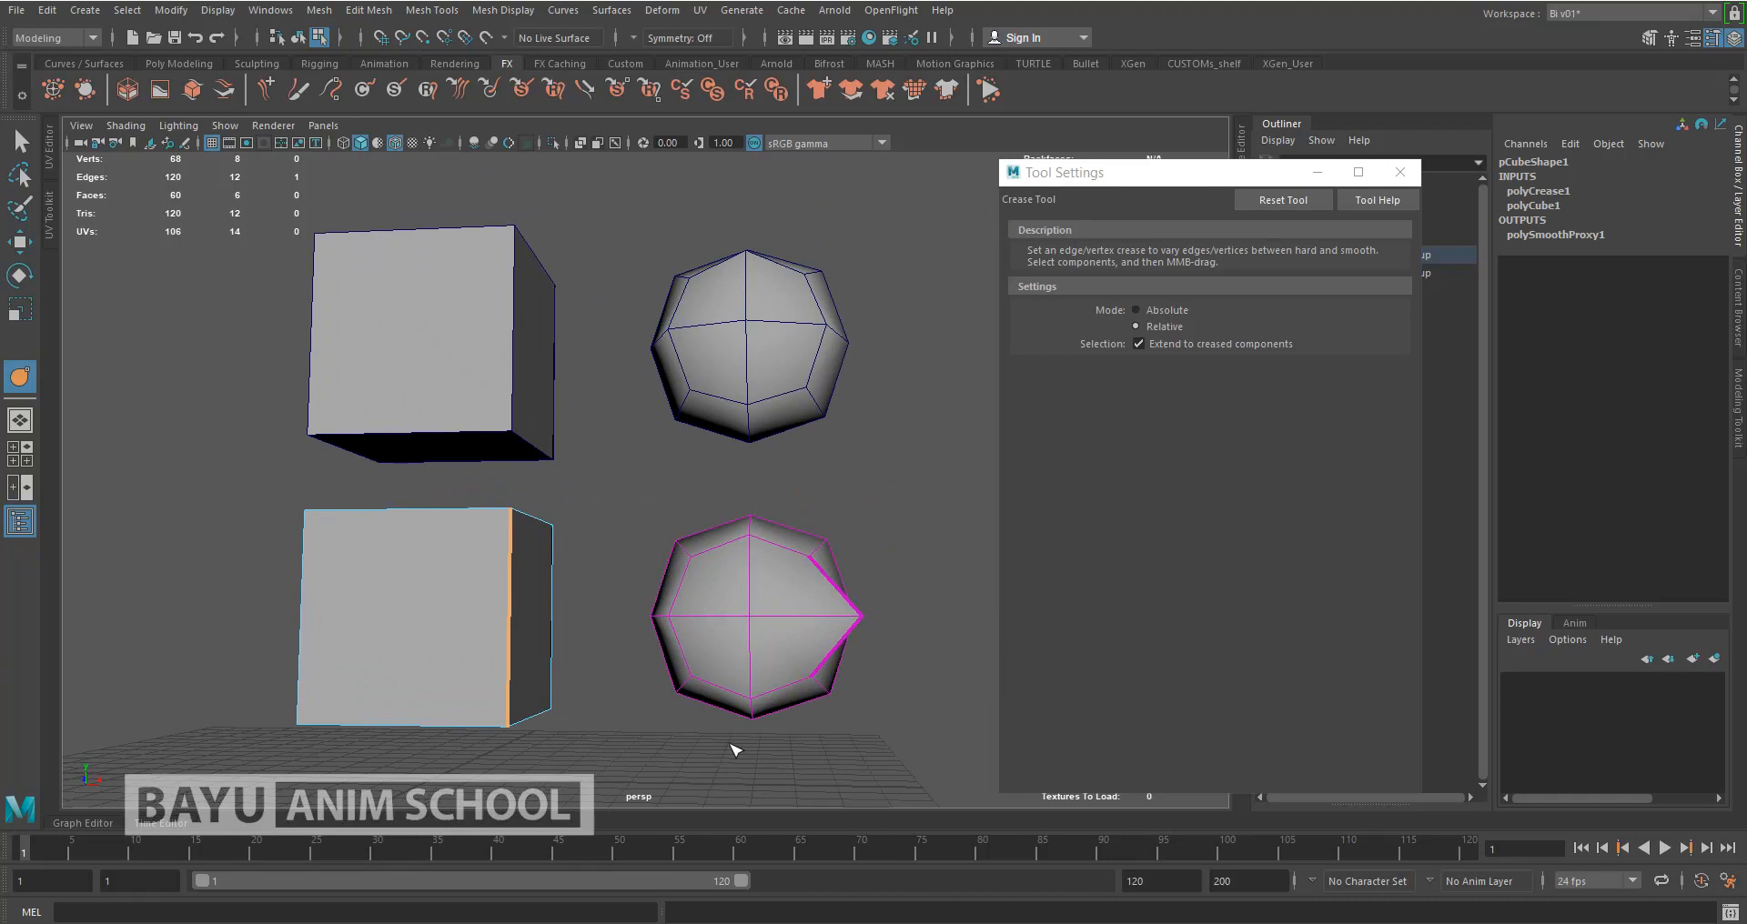
key(ctrl+z)
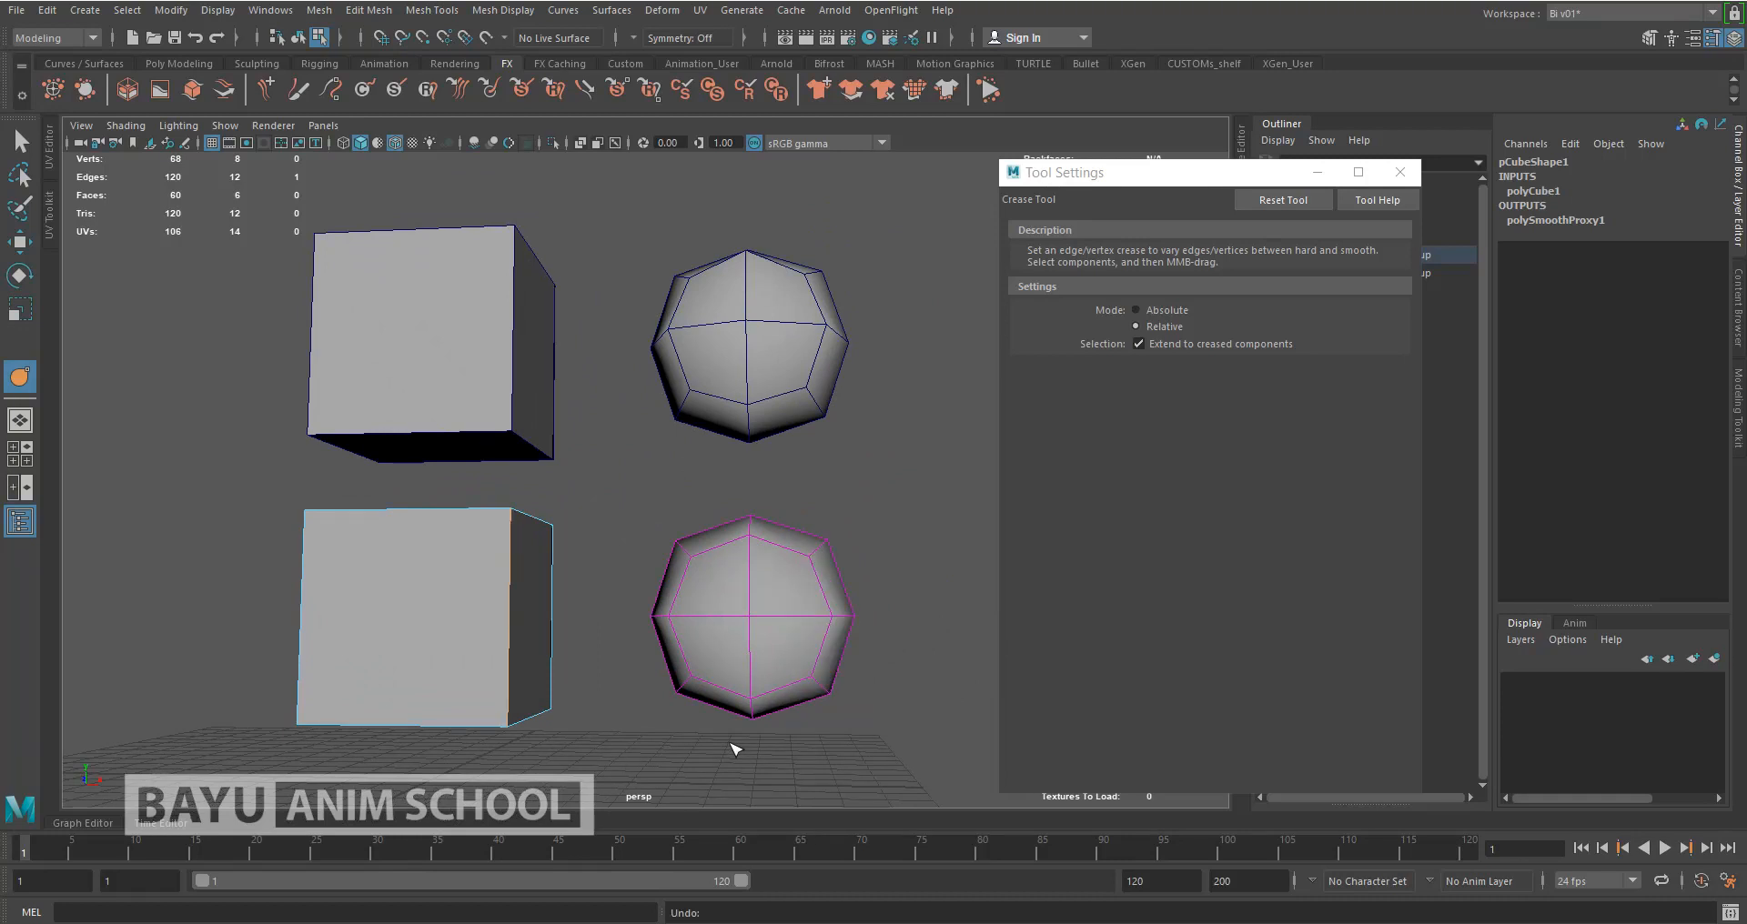
Select all edges of the lower cube and crease them until its smoothed mesh becomes a sharp box
alt+drag(495, 612, 470, 604)
drag(242, 510, 614, 800)
alt+middle_drag(565, 708, 682, 597)
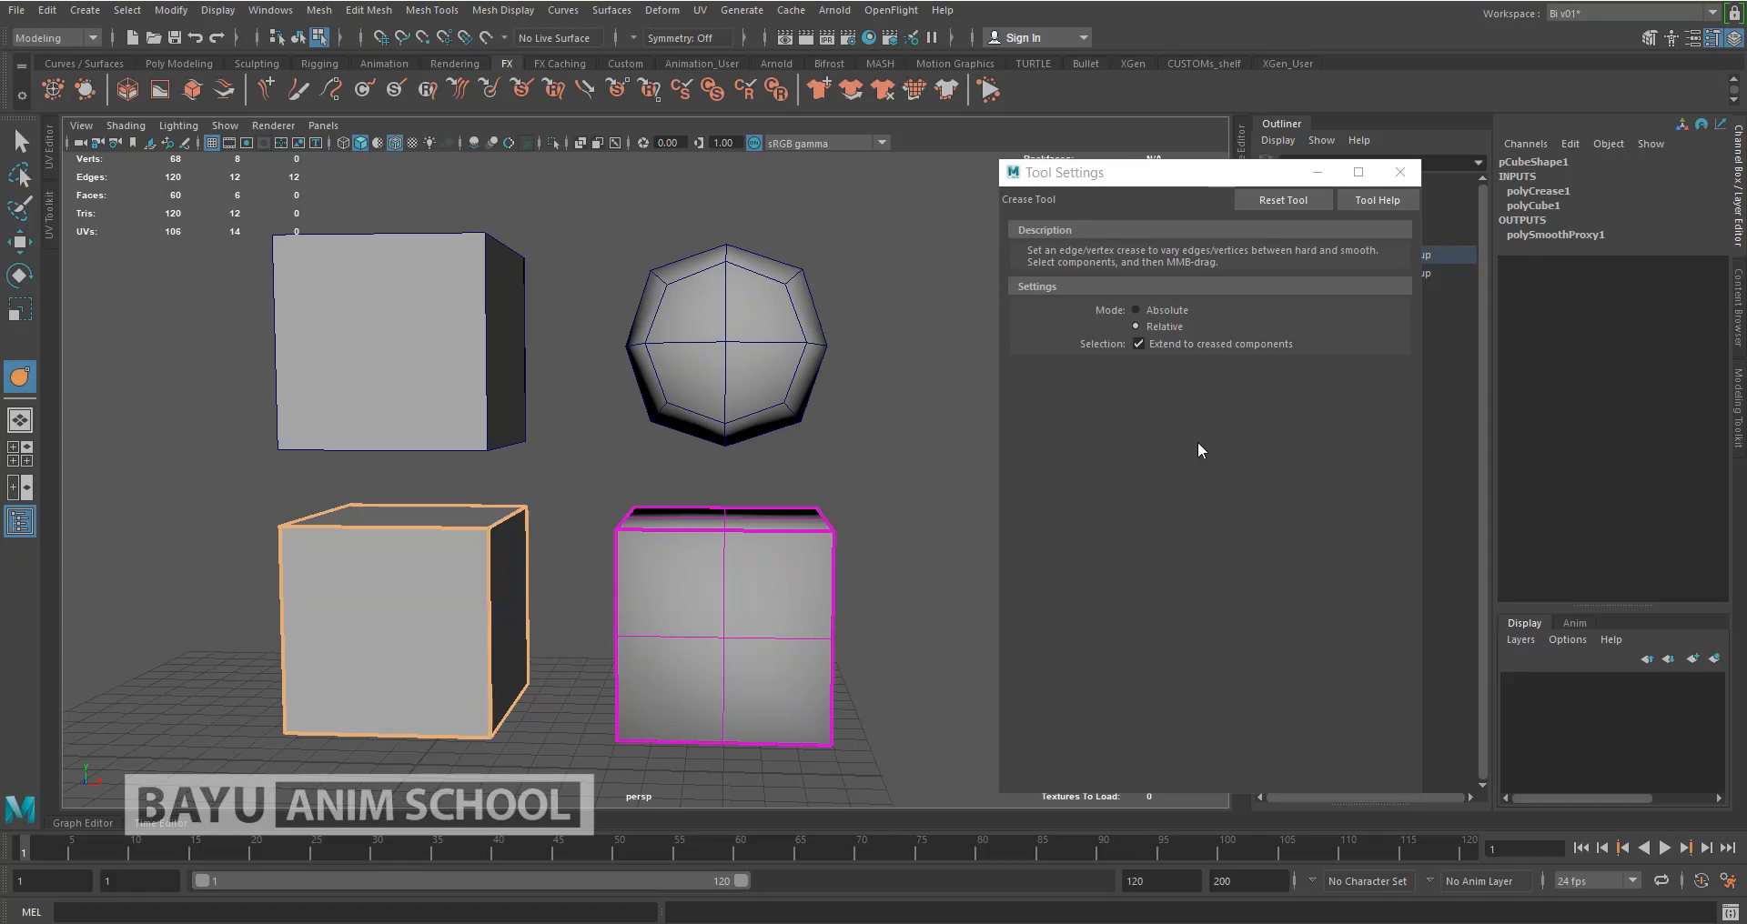
Return to object selection, select the lower cube and expand its polyCrease1 settings
right_drag(849, 384, 931, 364)
click(942, 447)
click(500, 624)
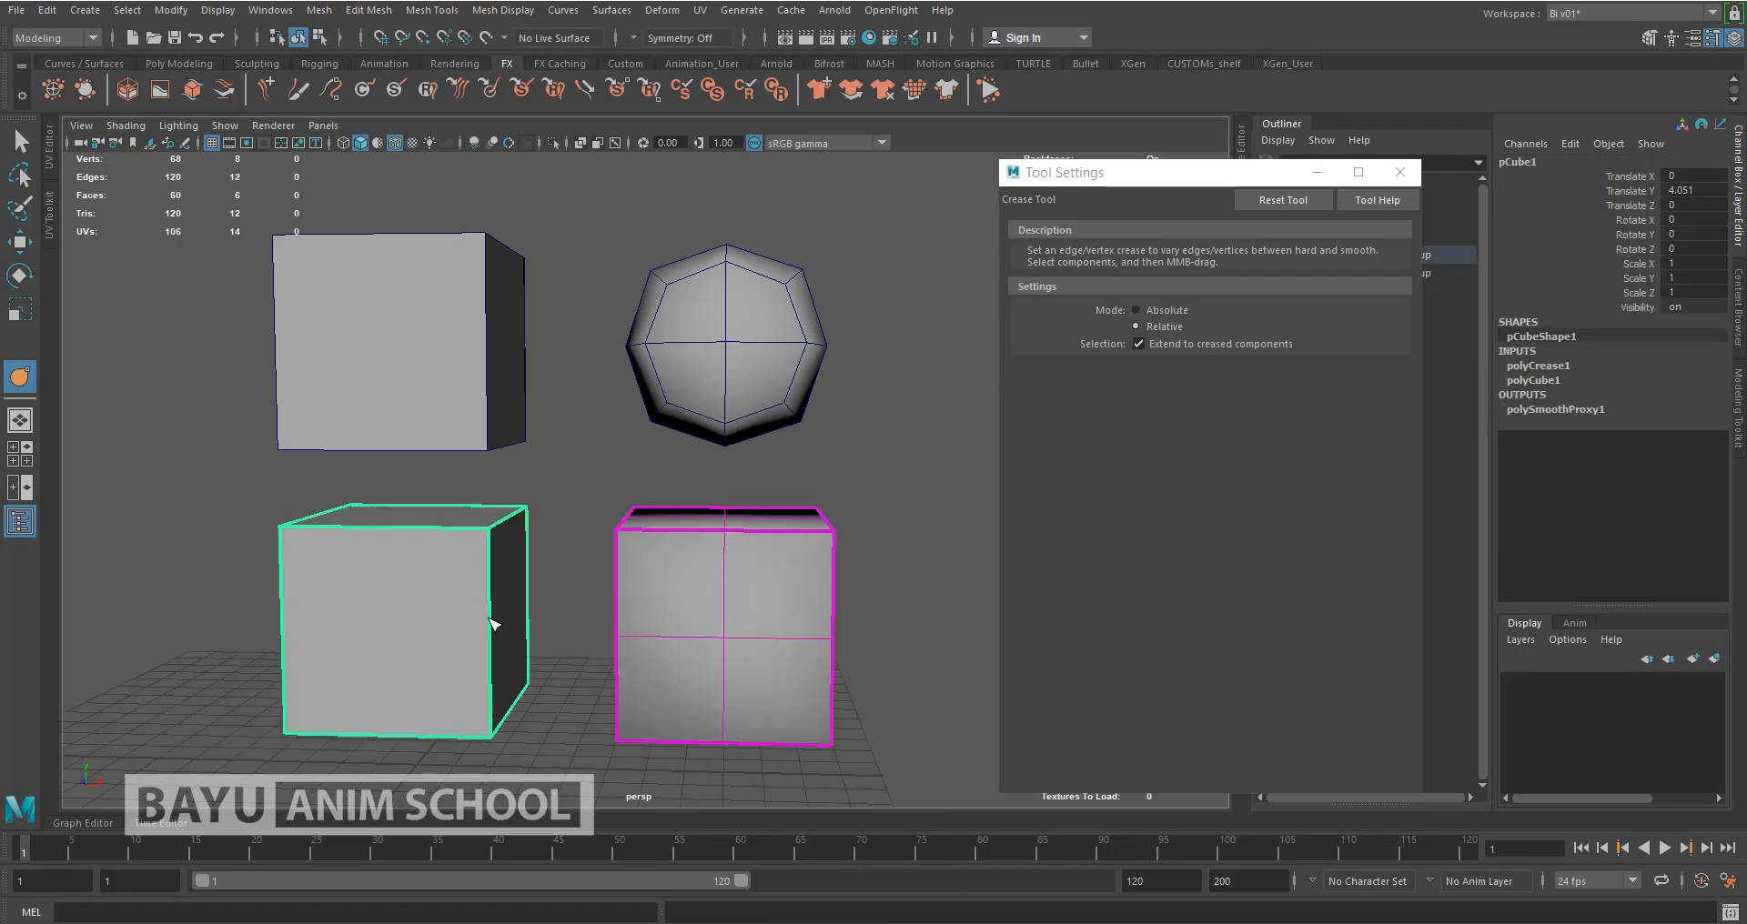
click(1547, 364)
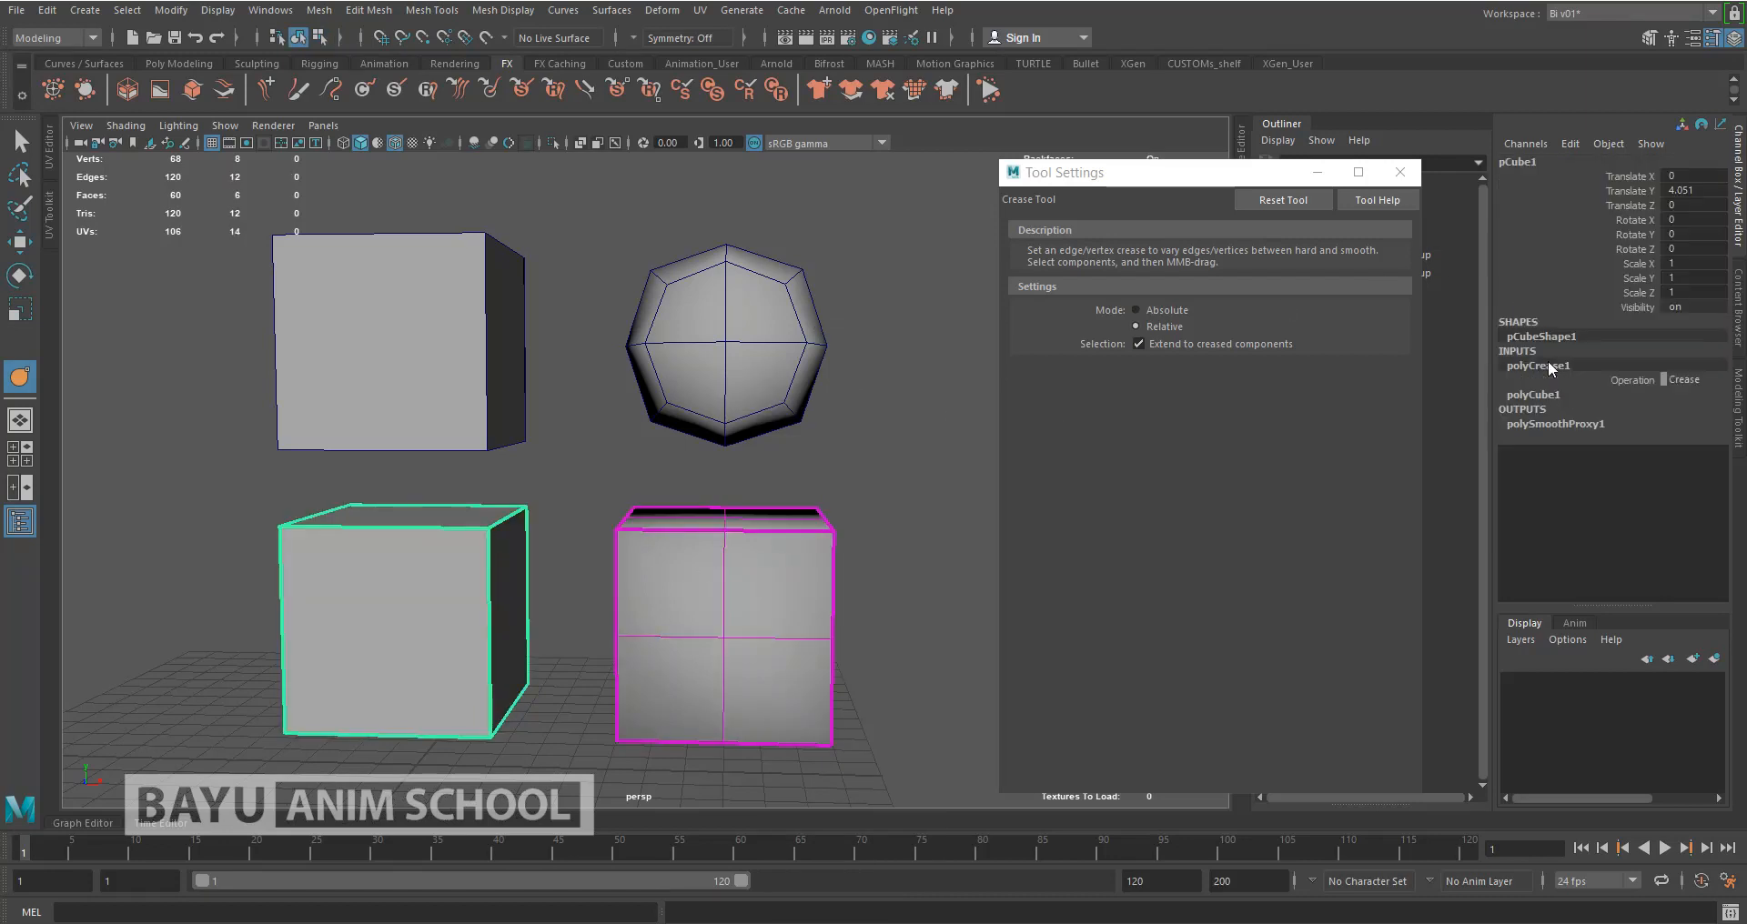
Try the Remove All and Remove operations on the lower cube's polyCrease1 node
click(1689, 379)
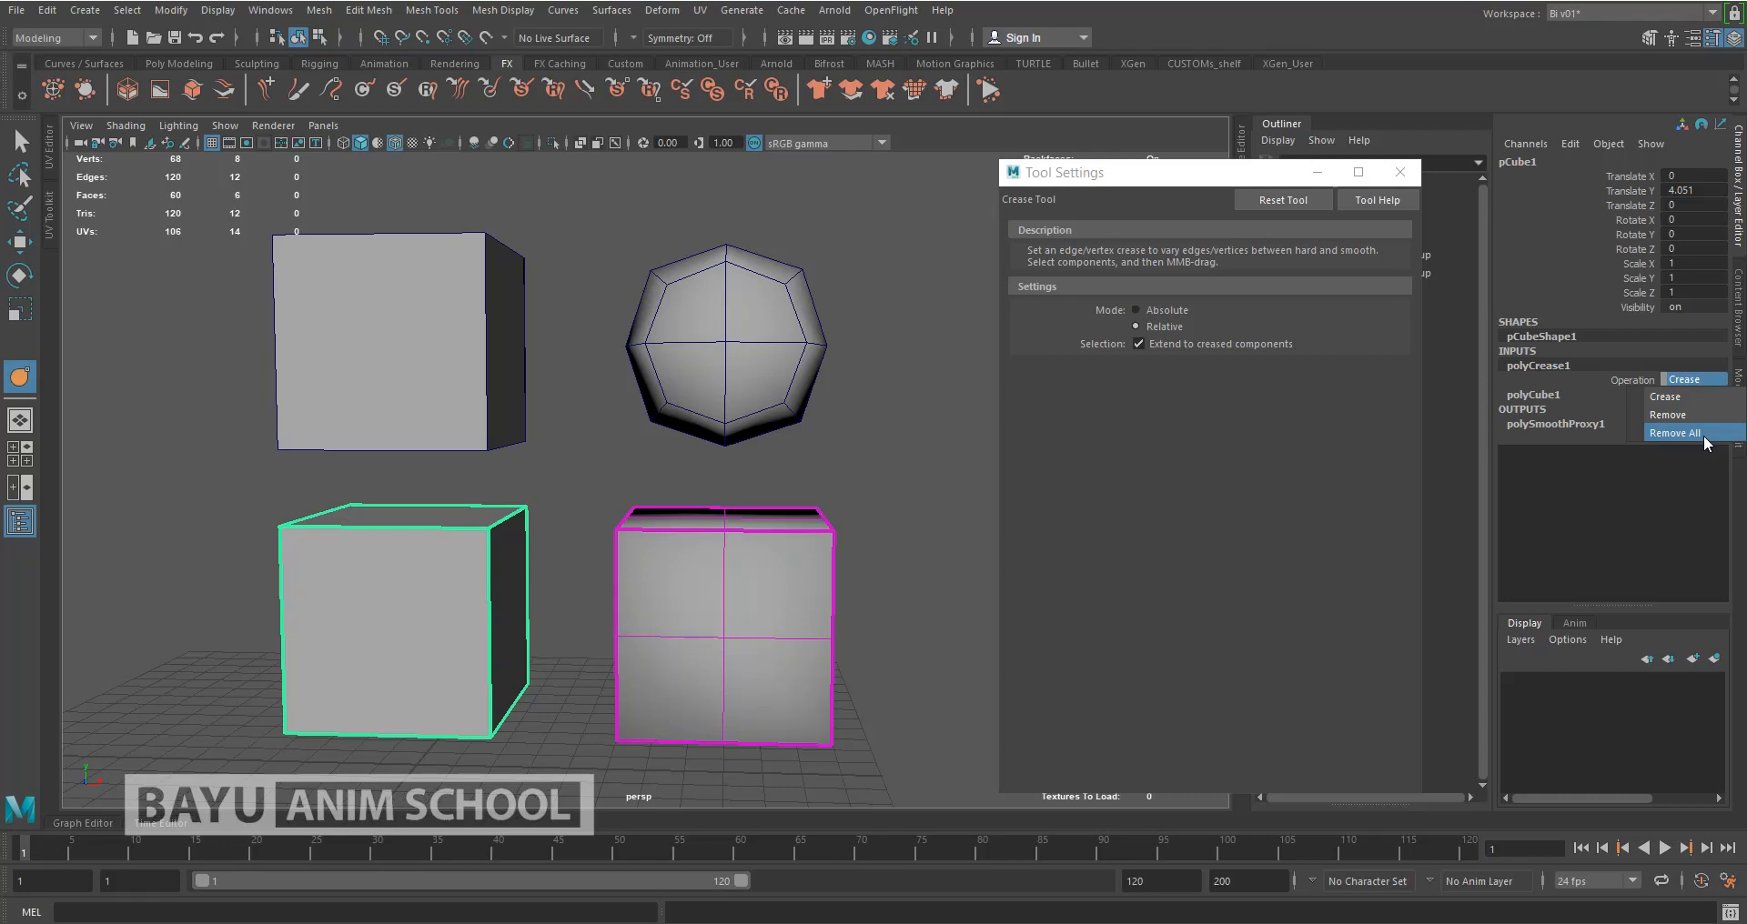
click(1674, 433)
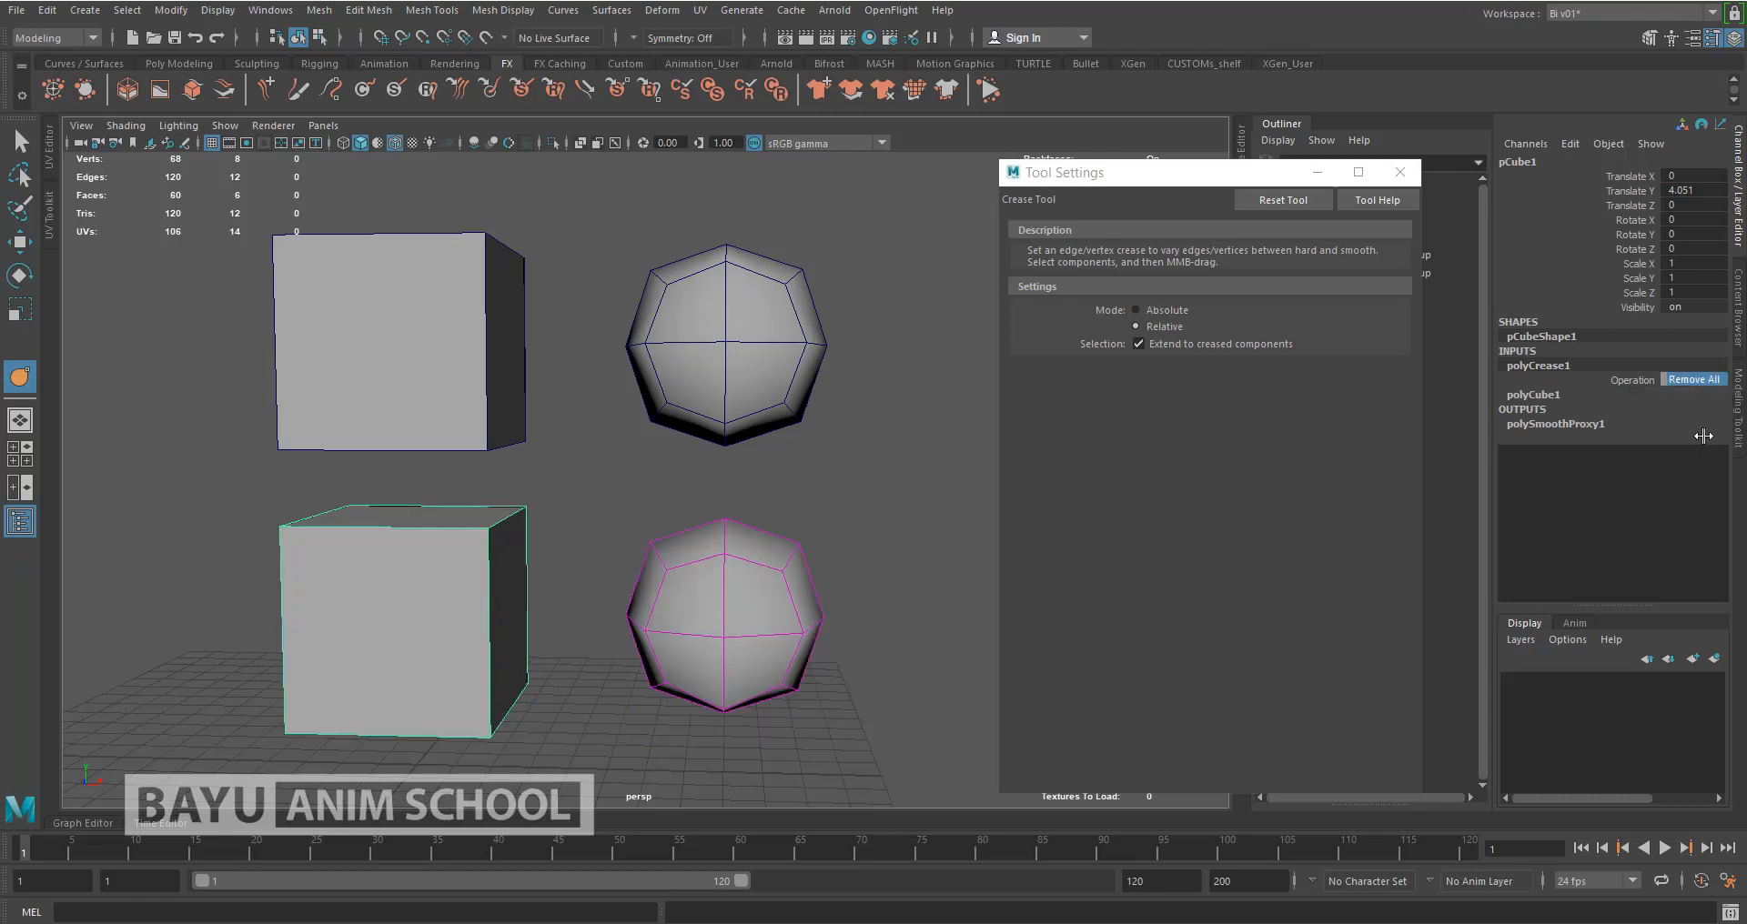
click(1694, 383)
click(1686, 421)
Set the polyCrease1 operation to Crease, deselect the cube and activate the Move tool
click(1690, 381)
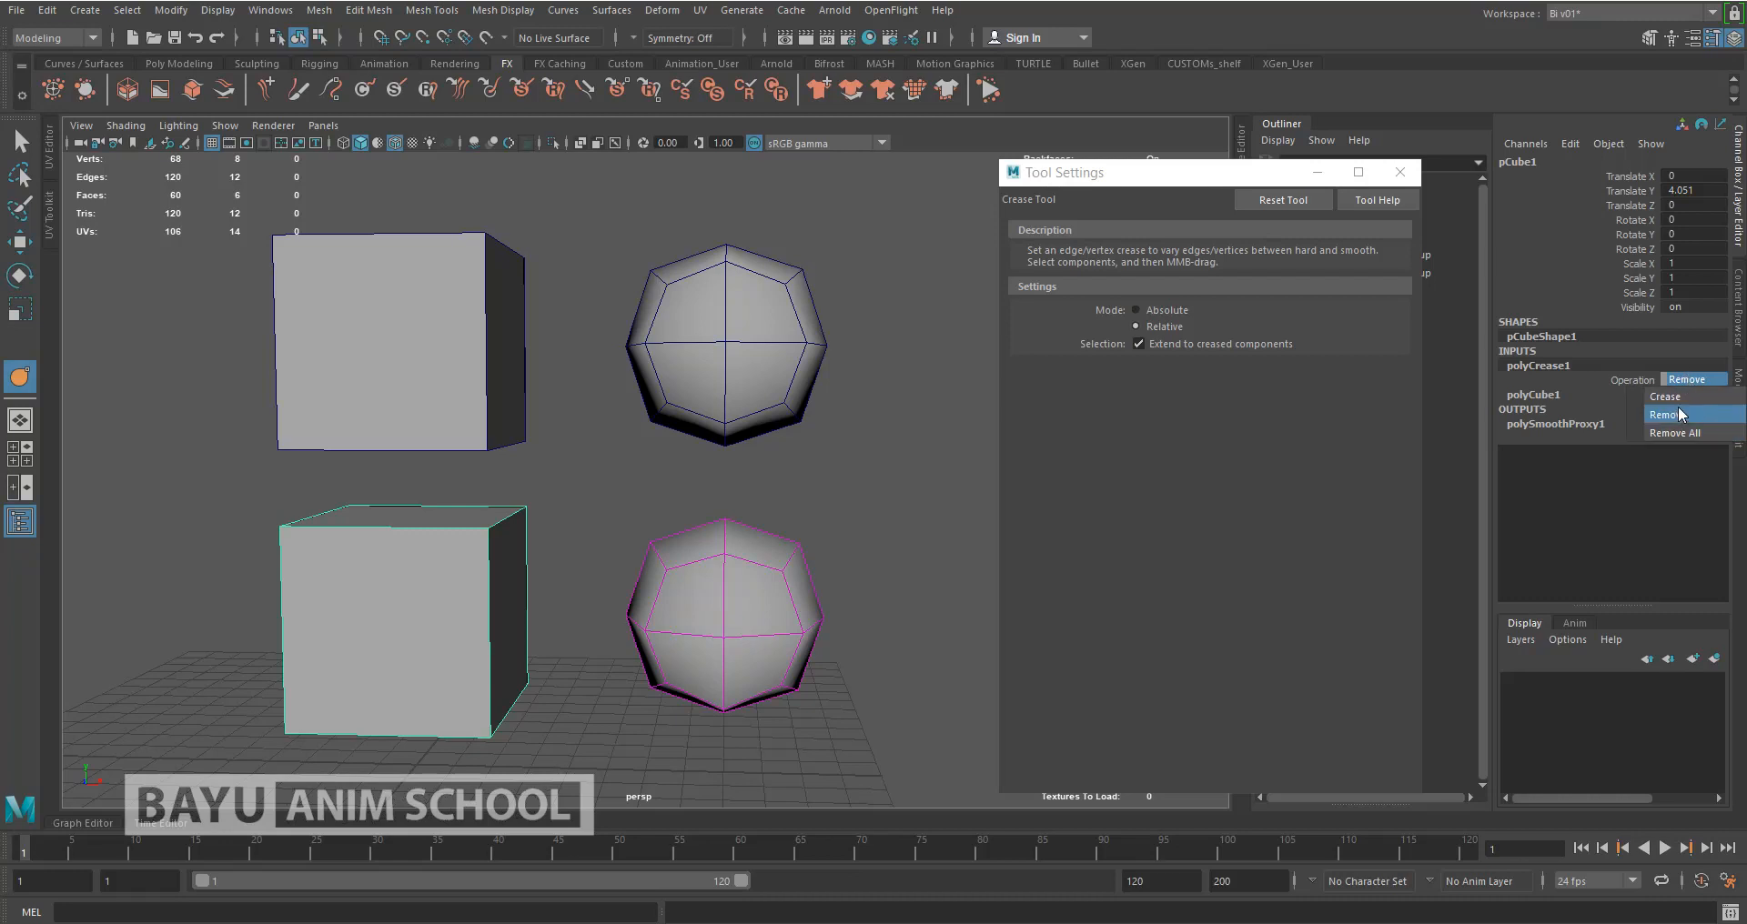
click(1679, 399)
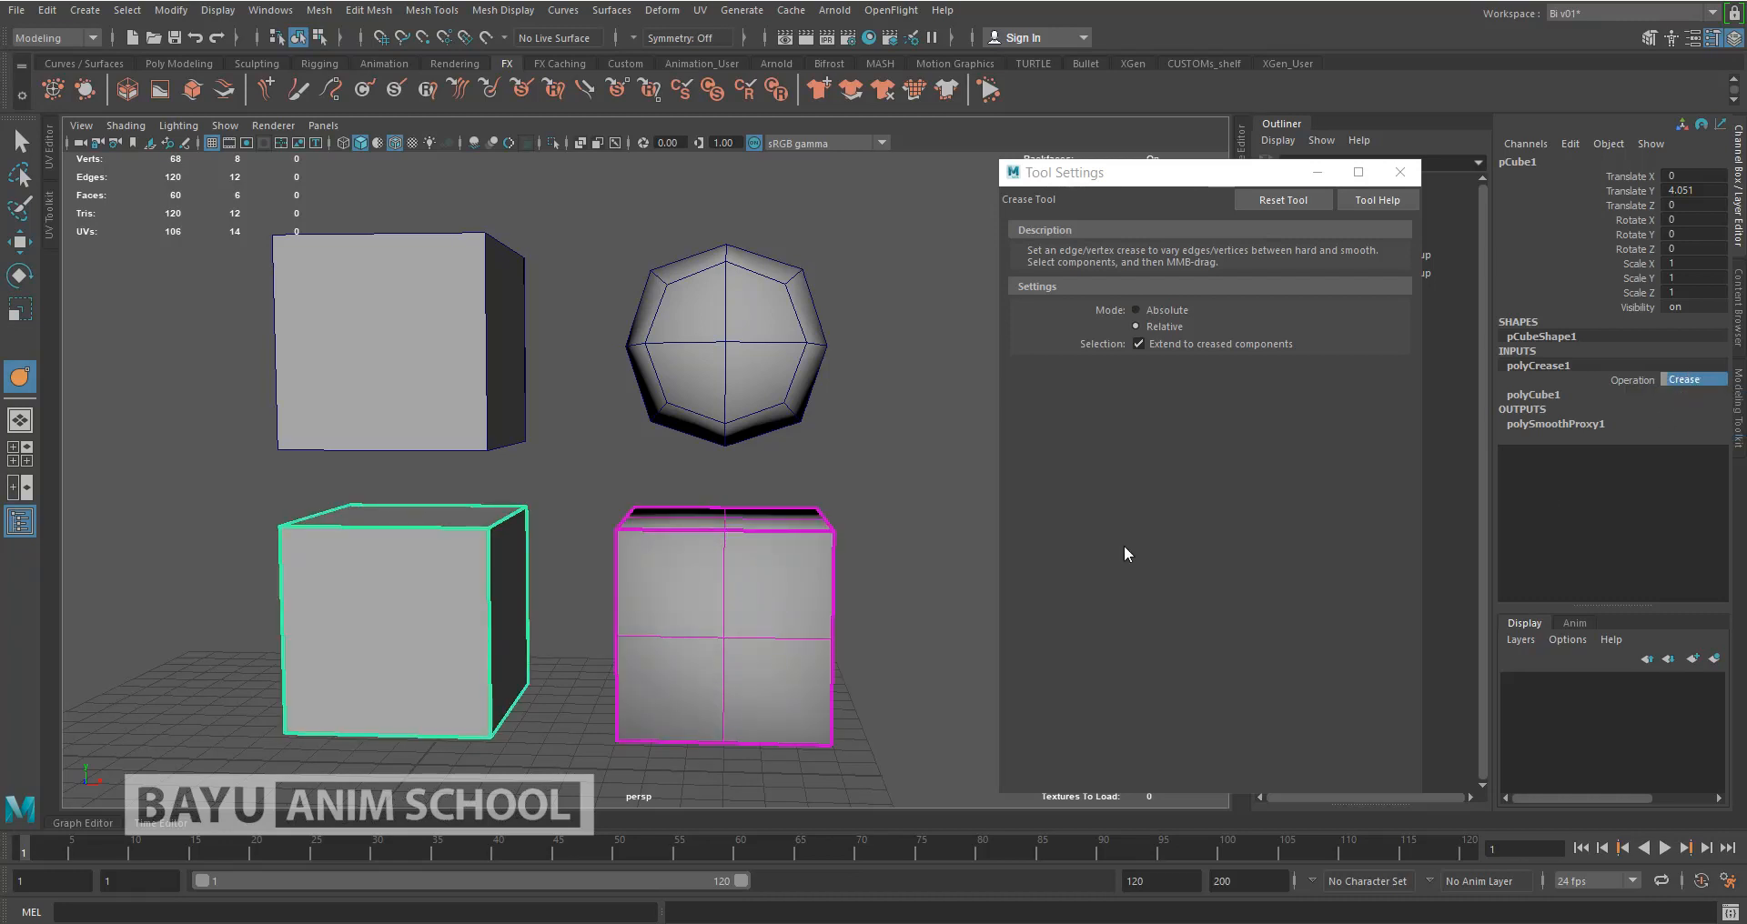
click(947, 569)
key(w)
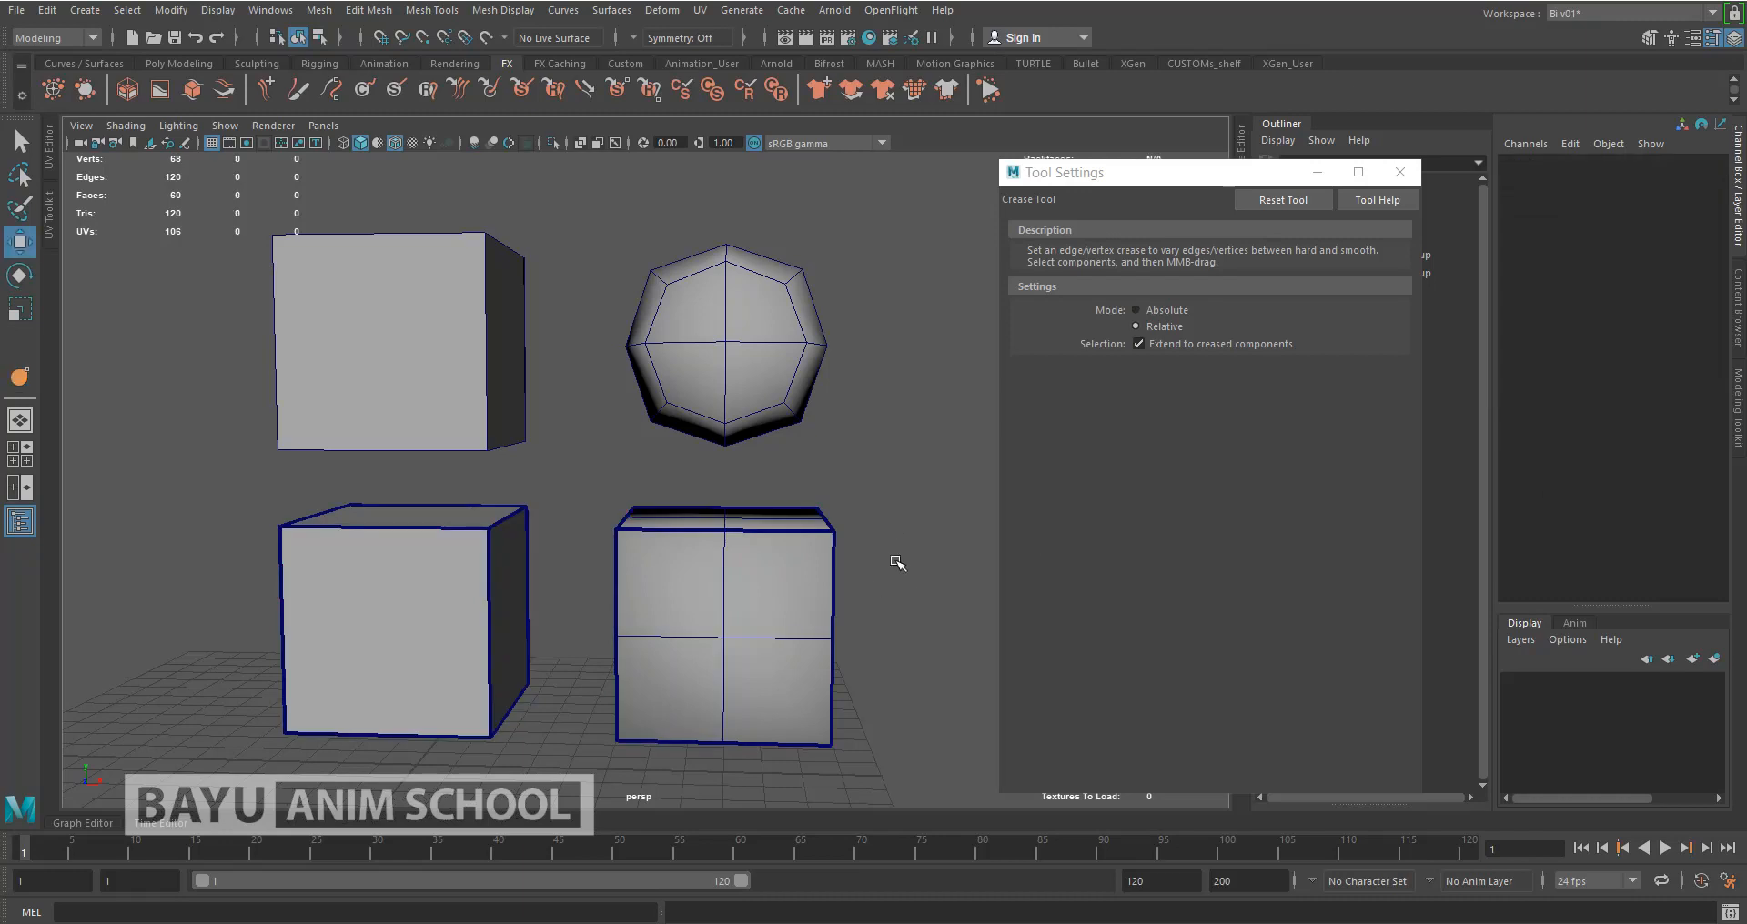
Raise the exponential level of the lower smoothed cube's polySmoothProxy1 to 2, 3 and finally 4
click(801, 579)
click(1580, 367)
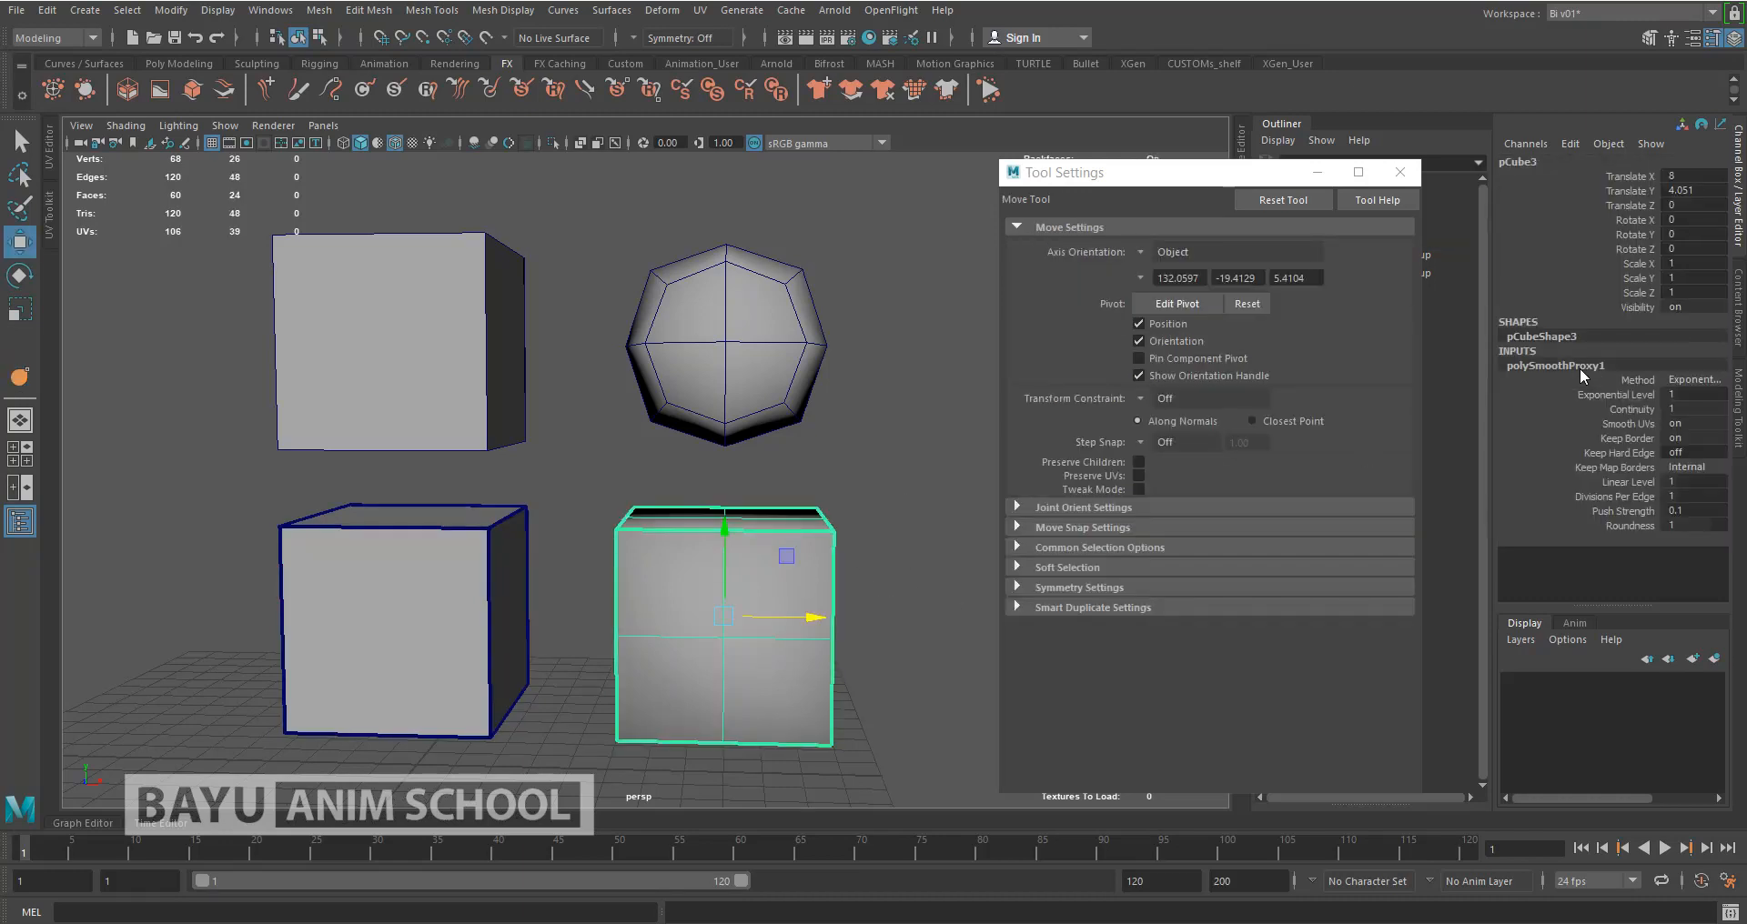
click(1685, 400)
key(Return)
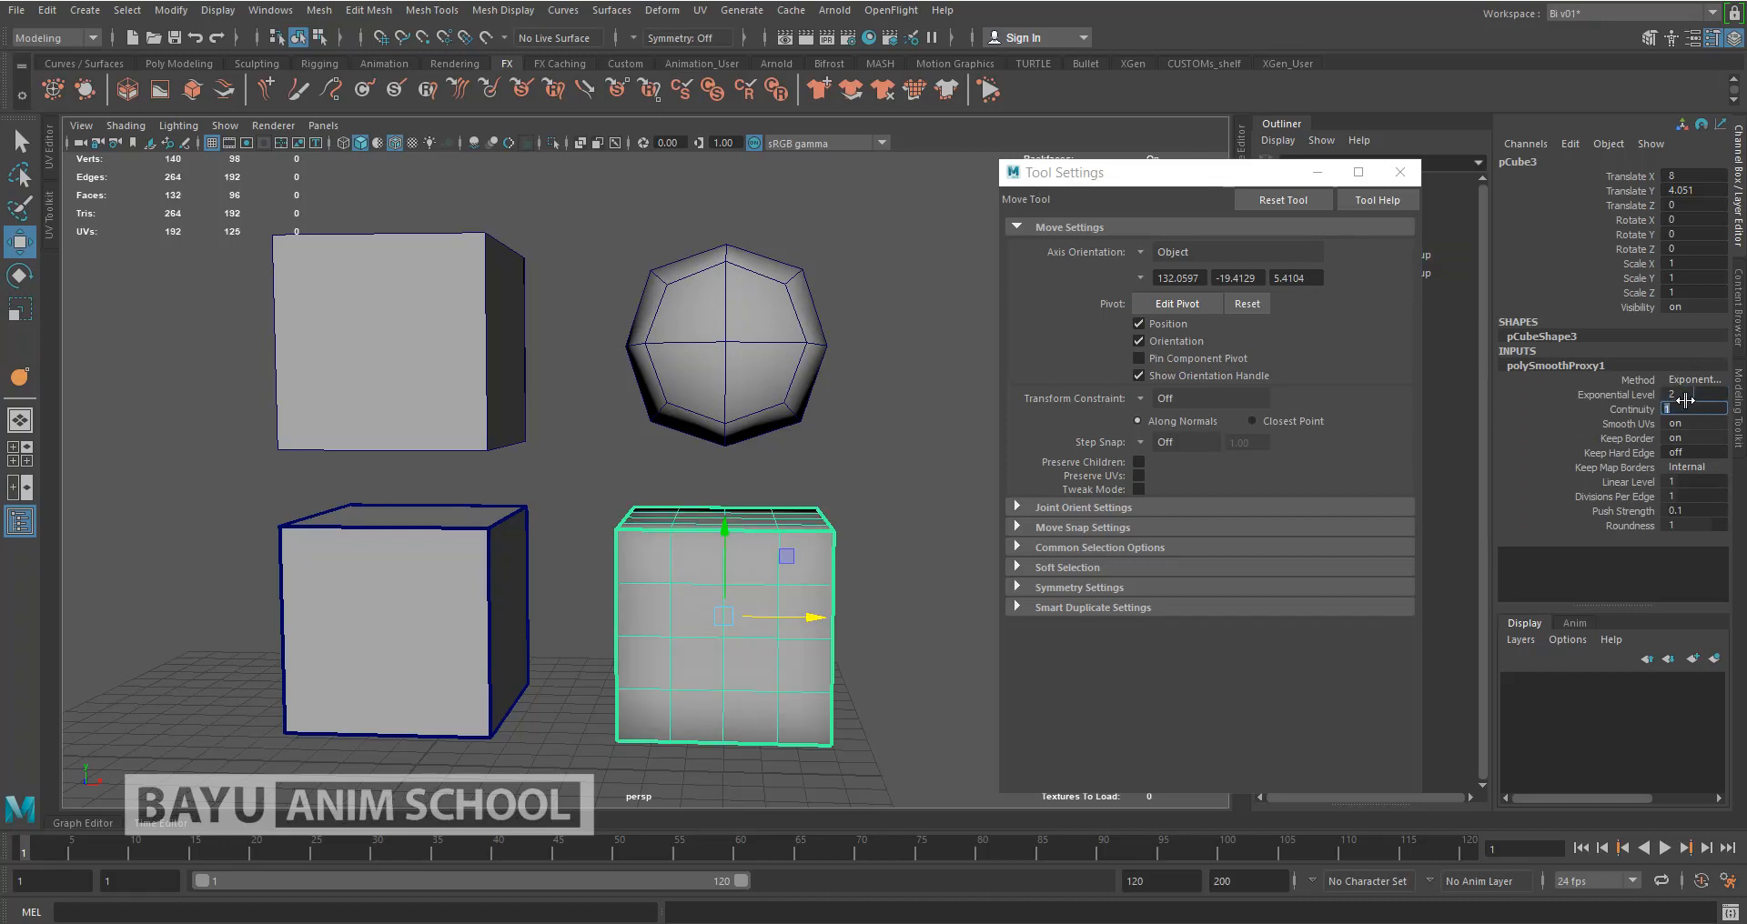
click(1694, 395)
text(3)
key(Return)
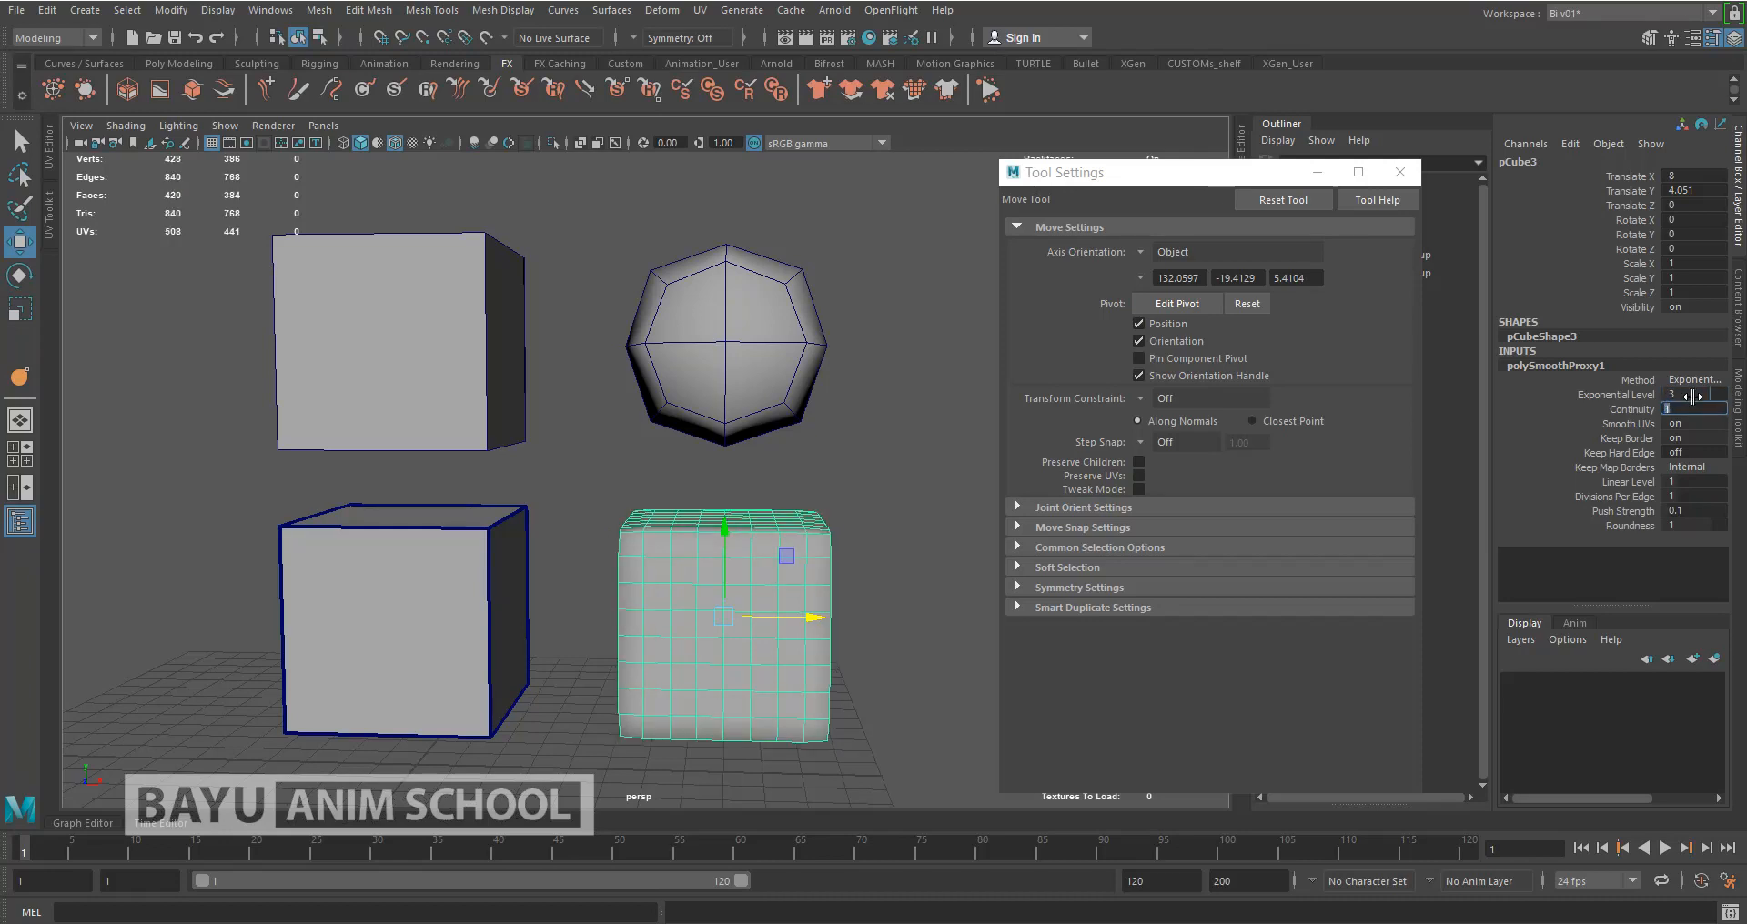
click(1694, 395)
text(4)
key(Return)
alt+drag(723, 518, 701, 586)
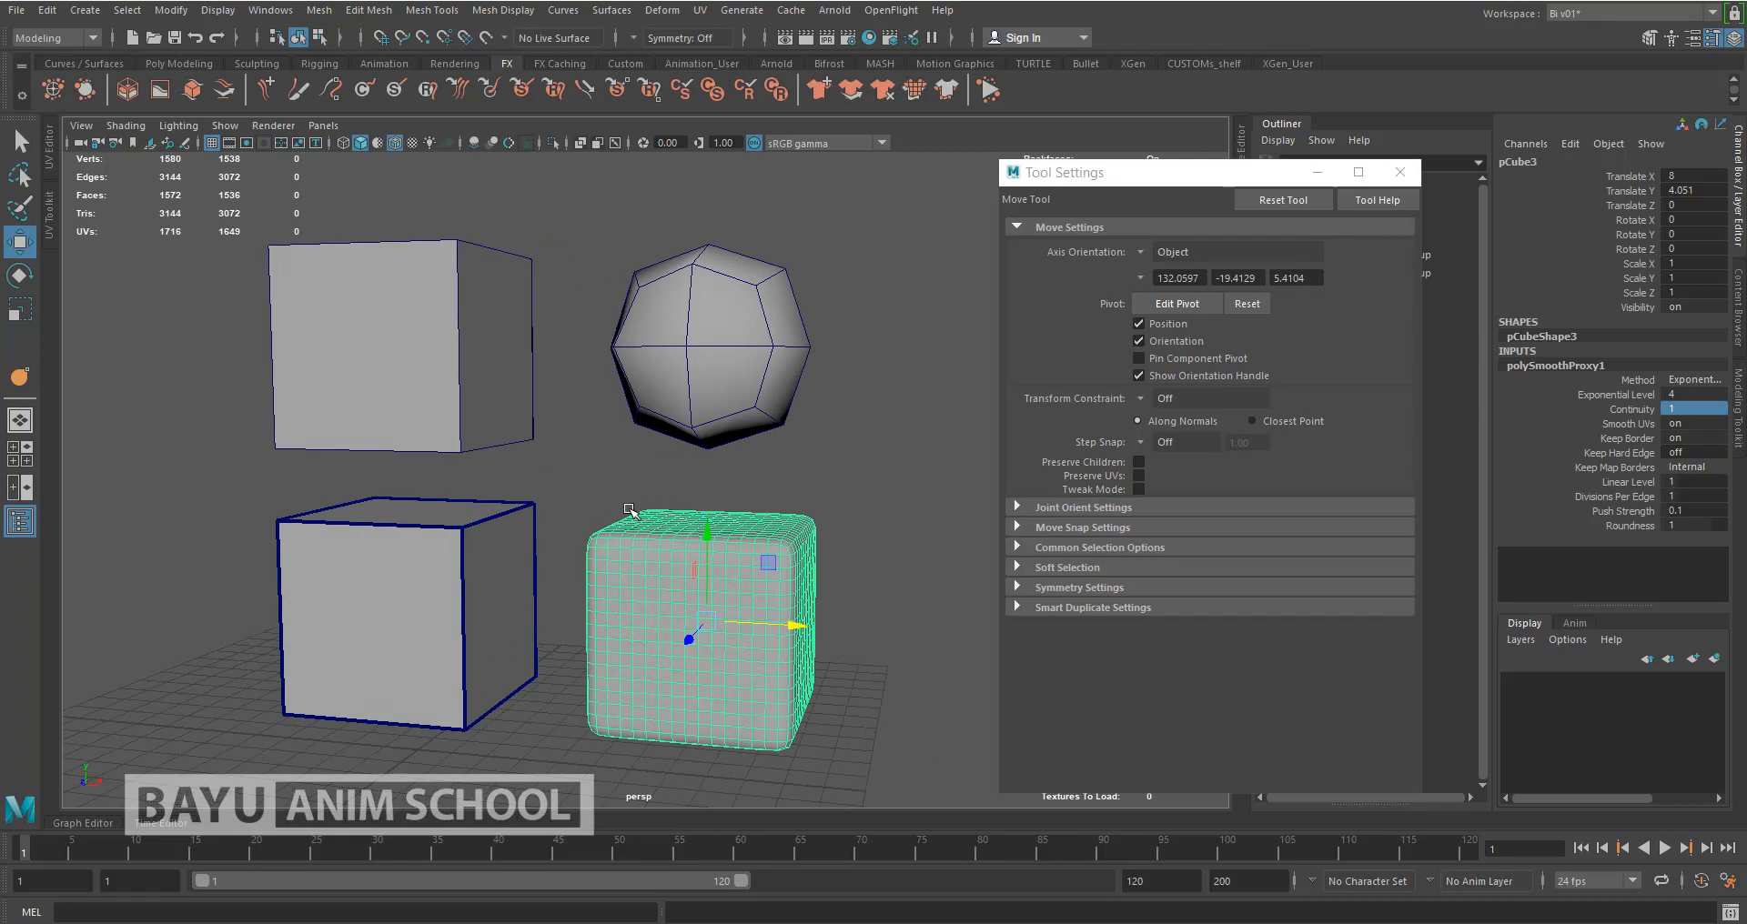
alt+drag(549, 543, 583, 581)
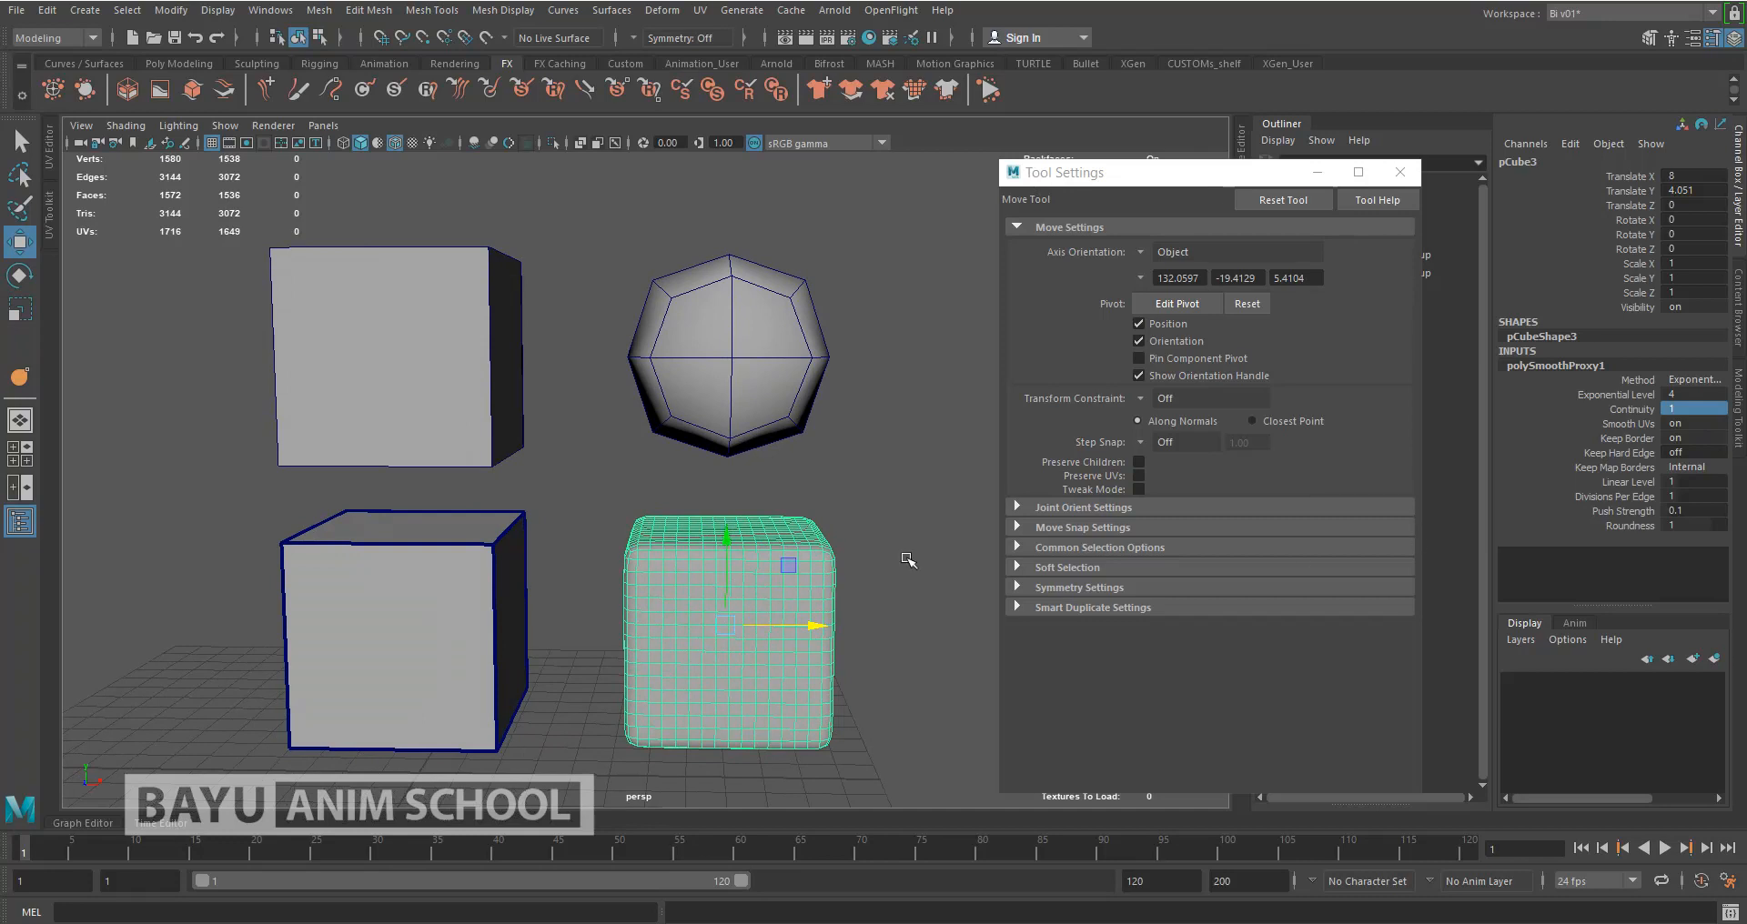
Apply Add Divisions to the lower original cube exponentially with division level 1 in quads mode, and close the options
click(435, 649)
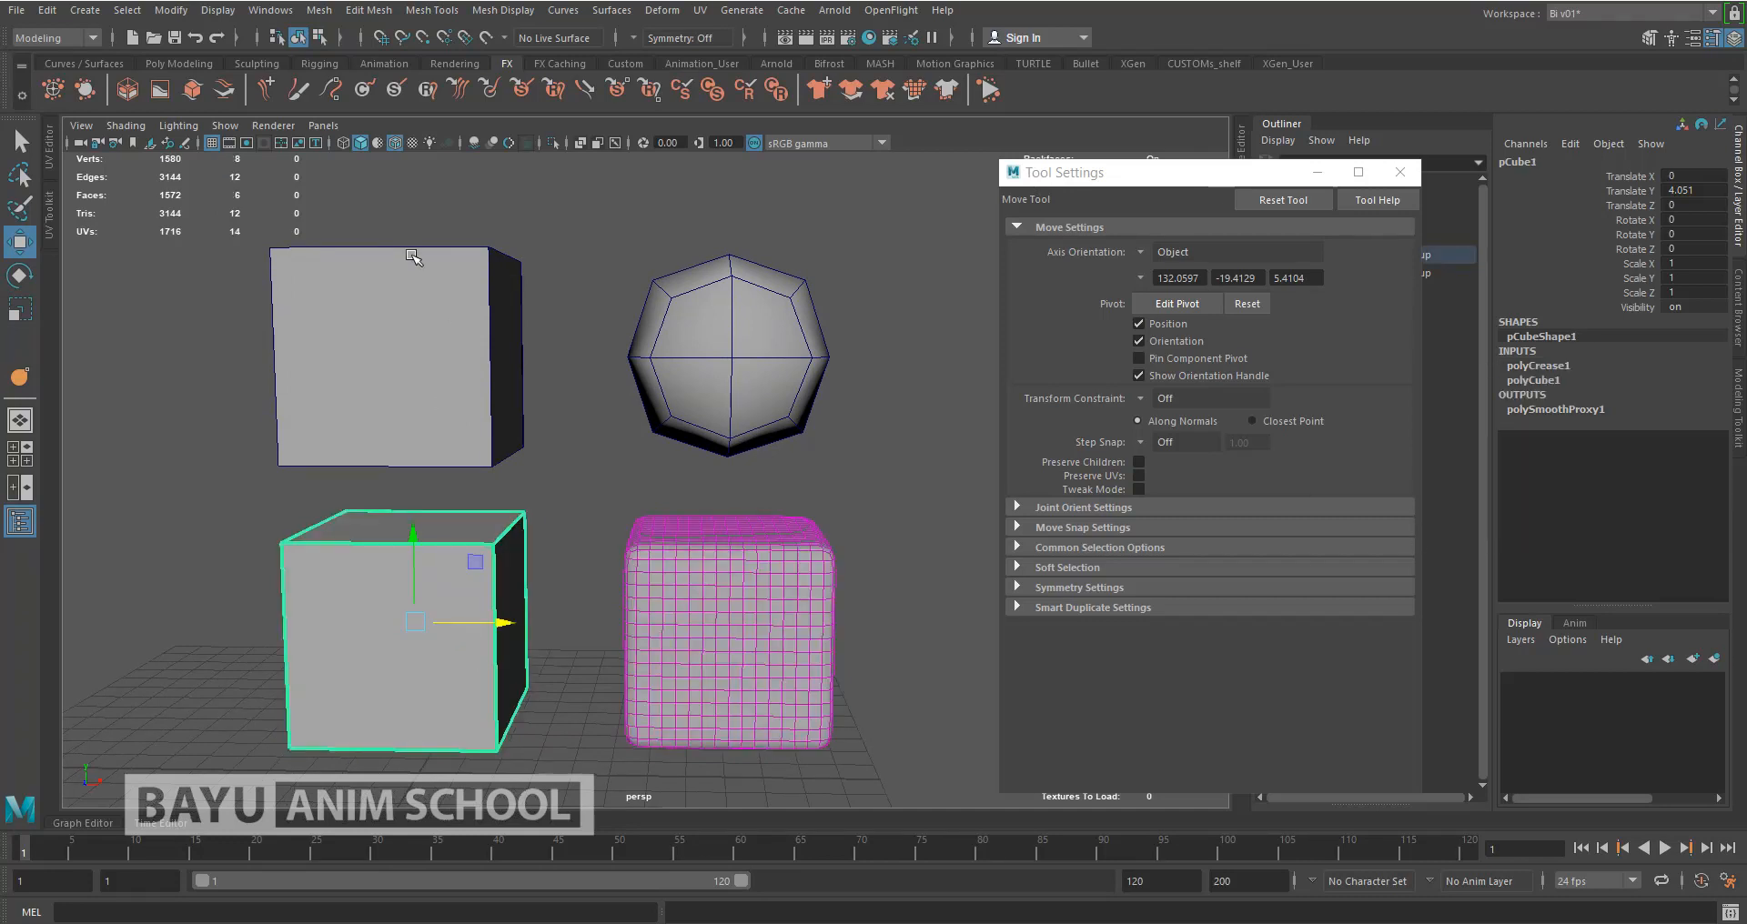
click(372, 11)
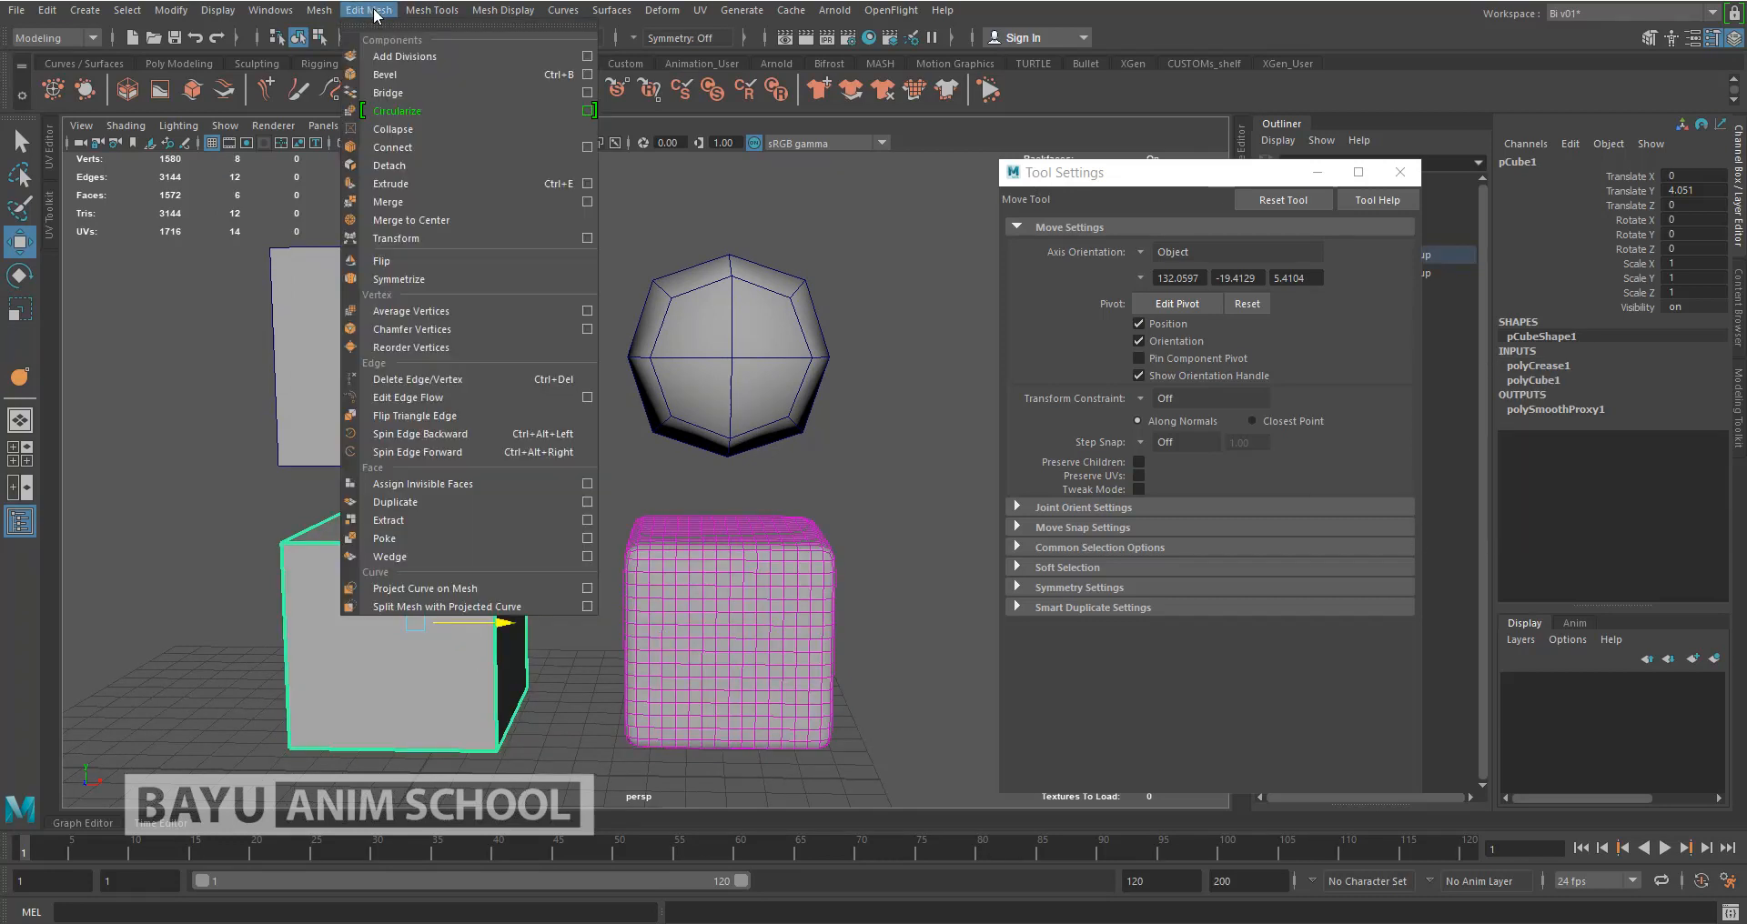
click(587, 56)
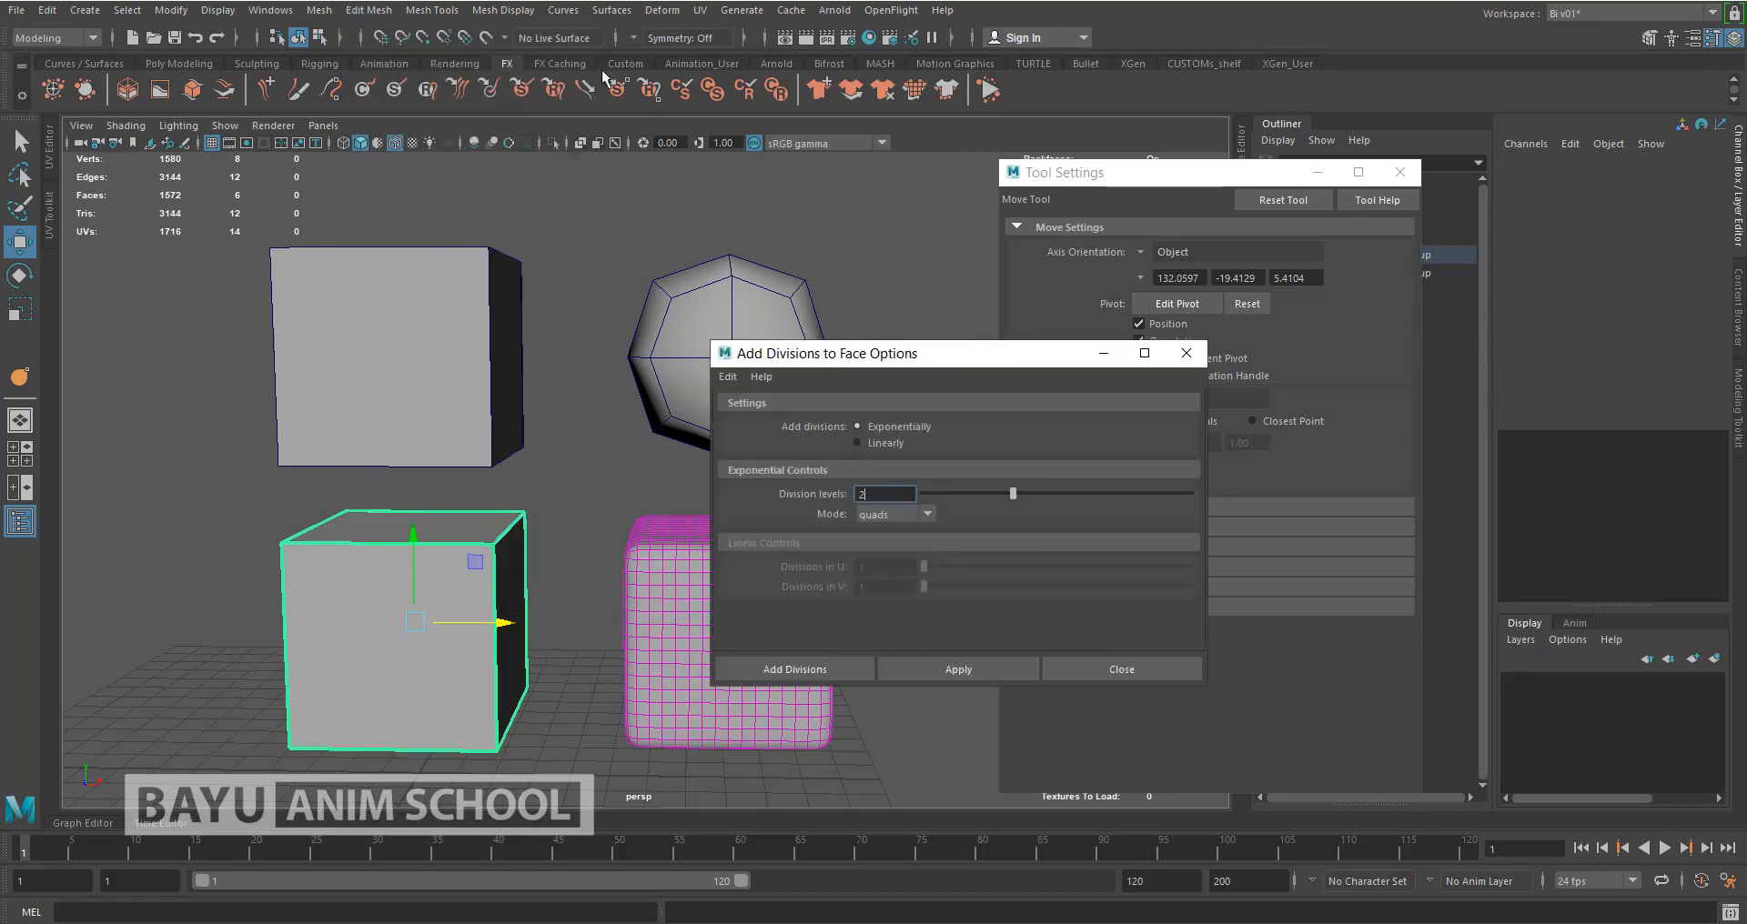
drag(979, 360, 1136, 268)
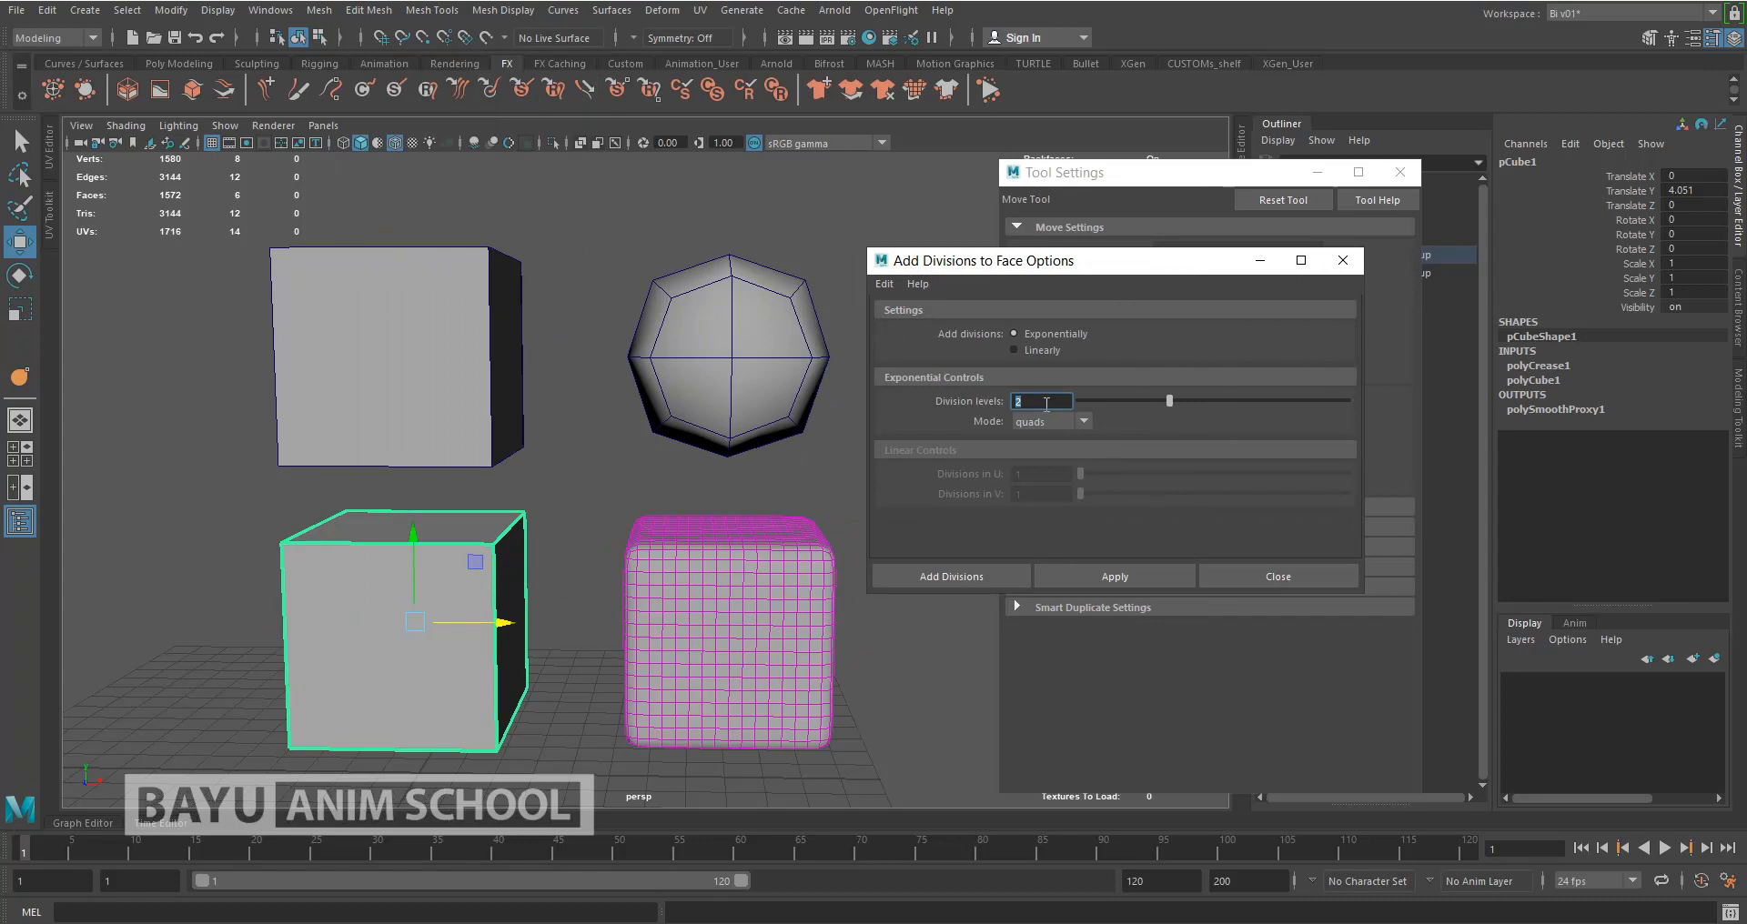
click(1121, 577)
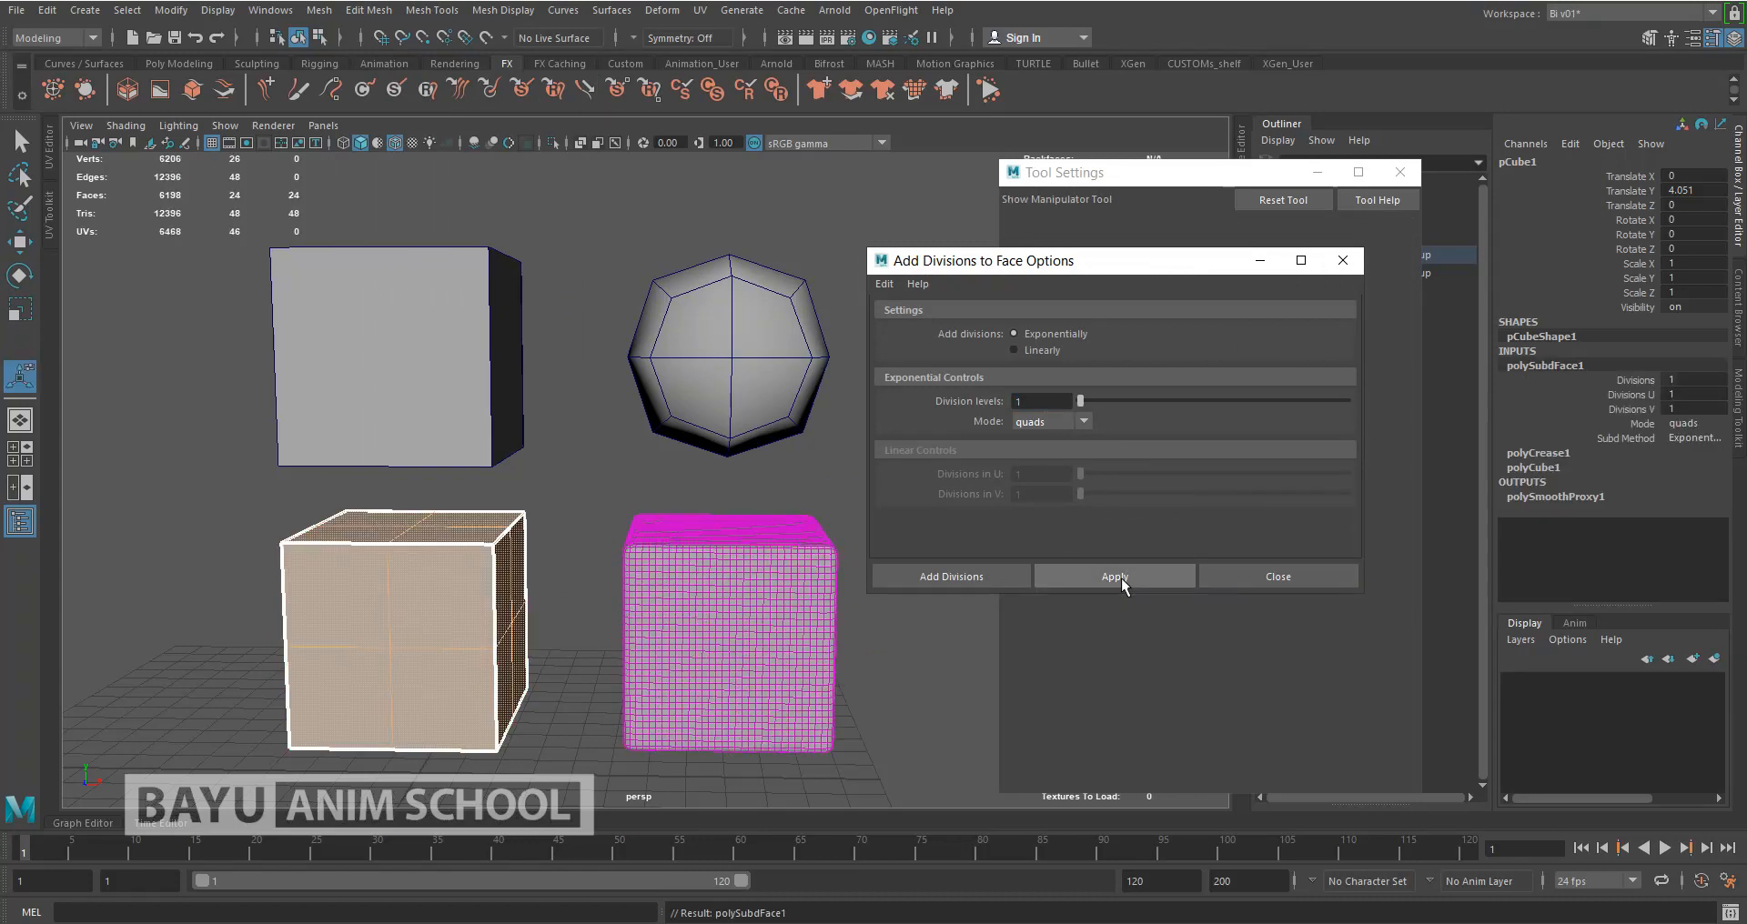
click(1275, 577)
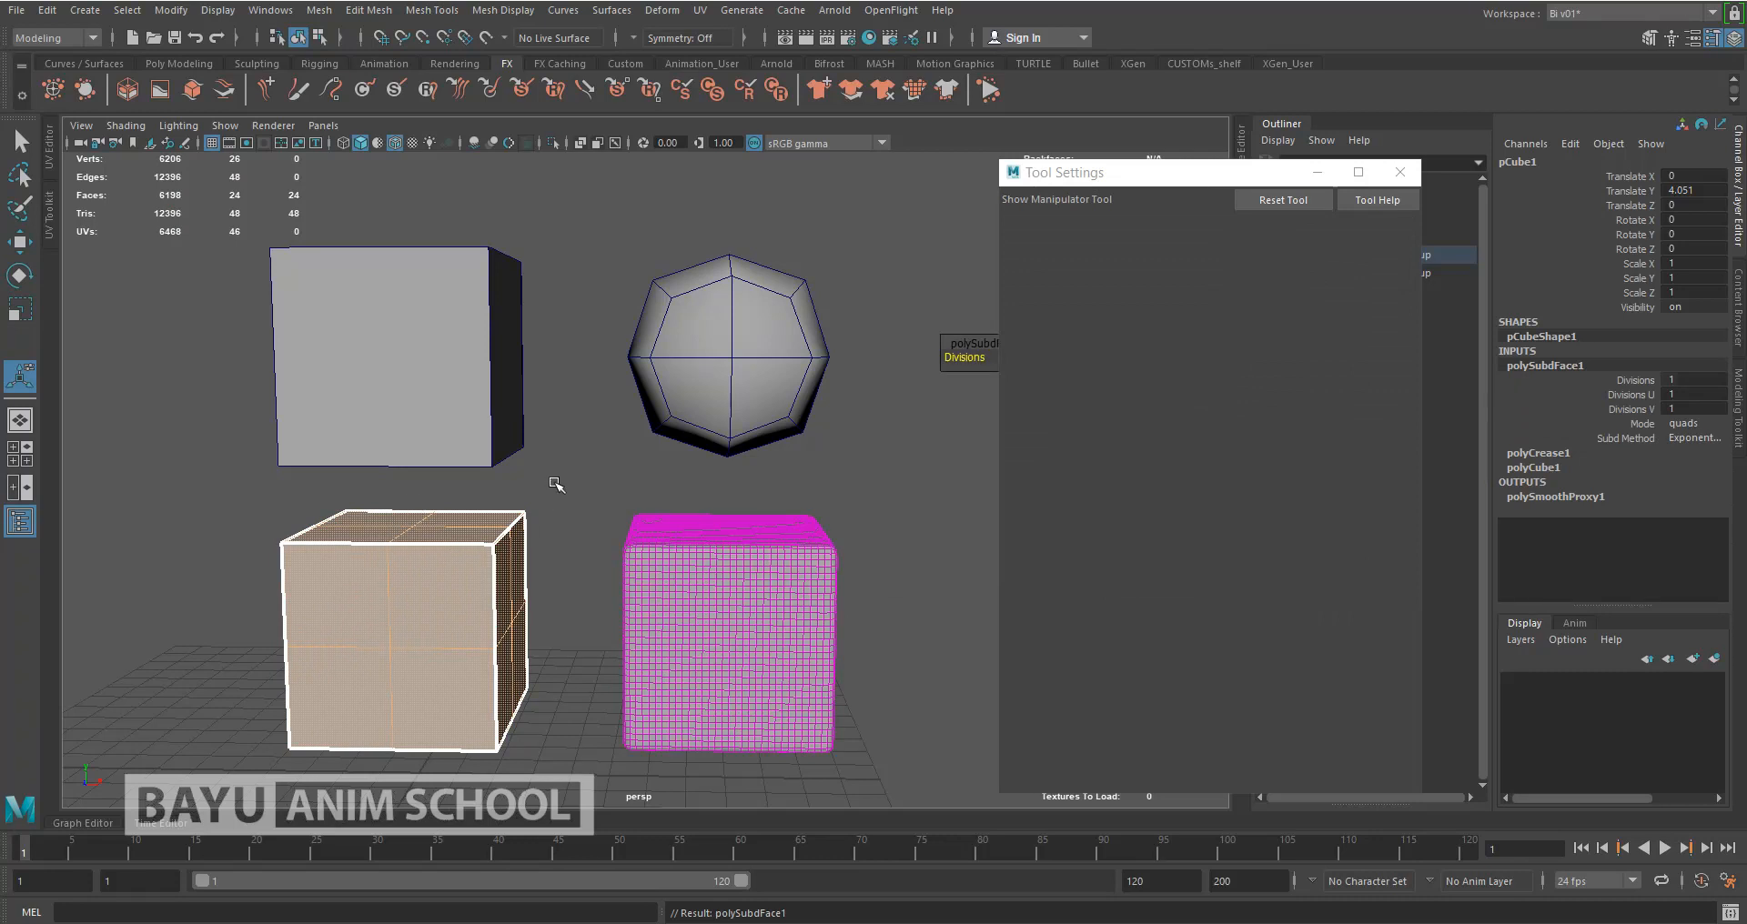
Set the Divisions of the lower original cube's polySubdFace1 node to 2
click(550, 569)
click(454, 585)
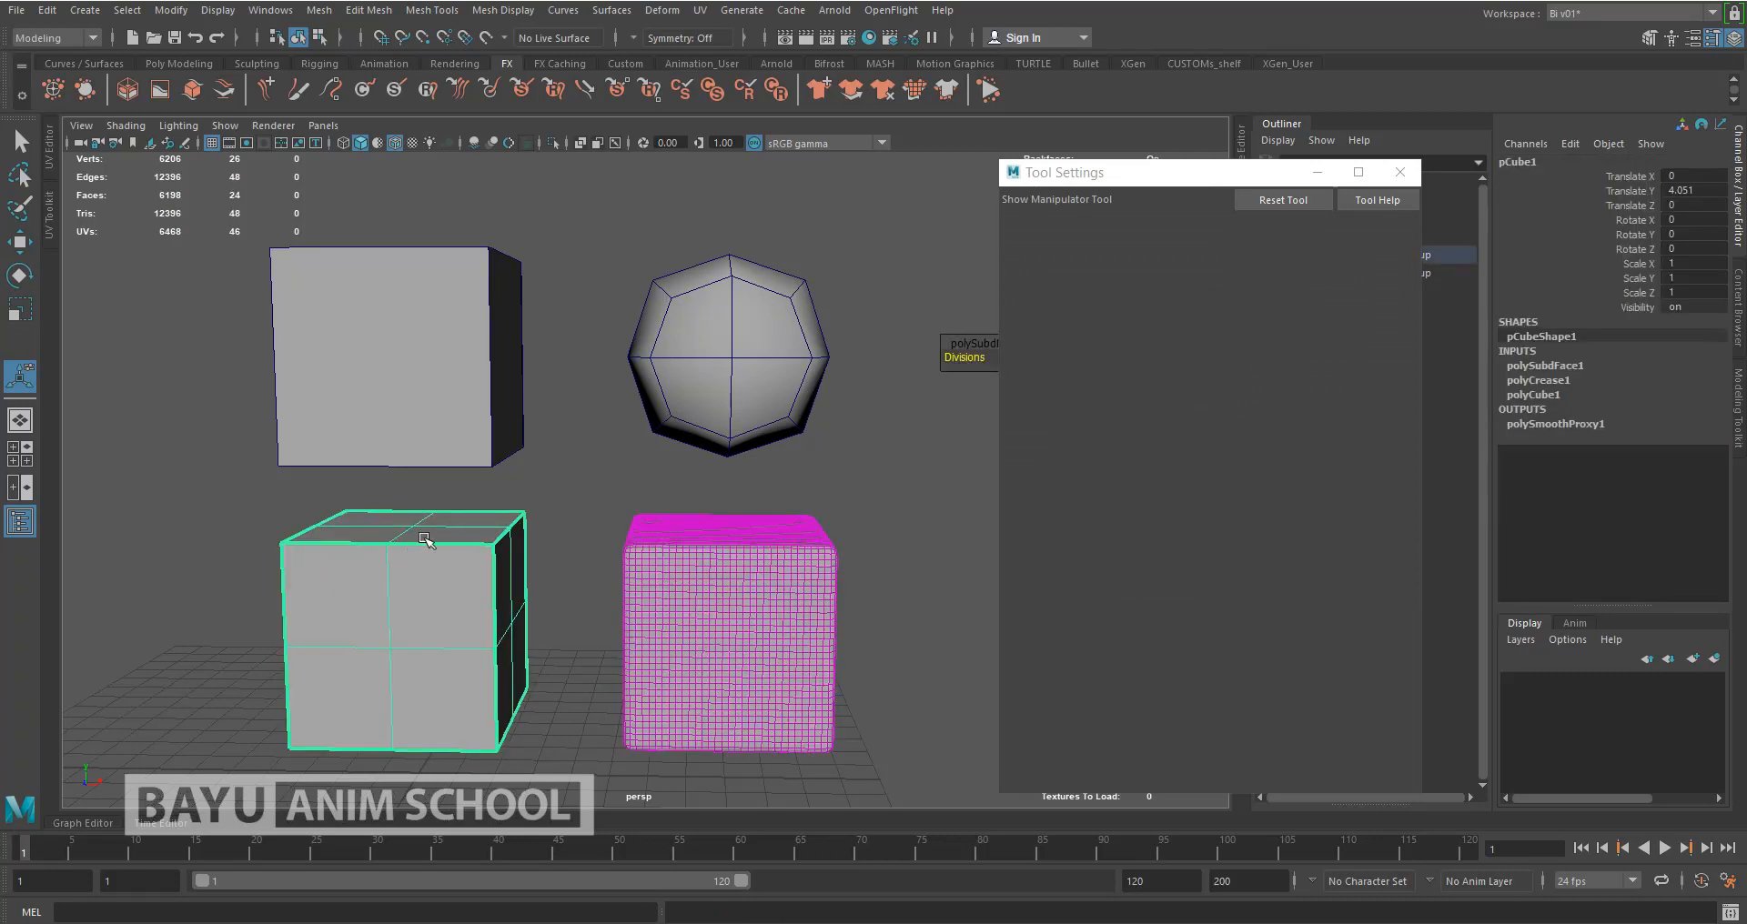
click(1560, 367)
click(1711, 379)
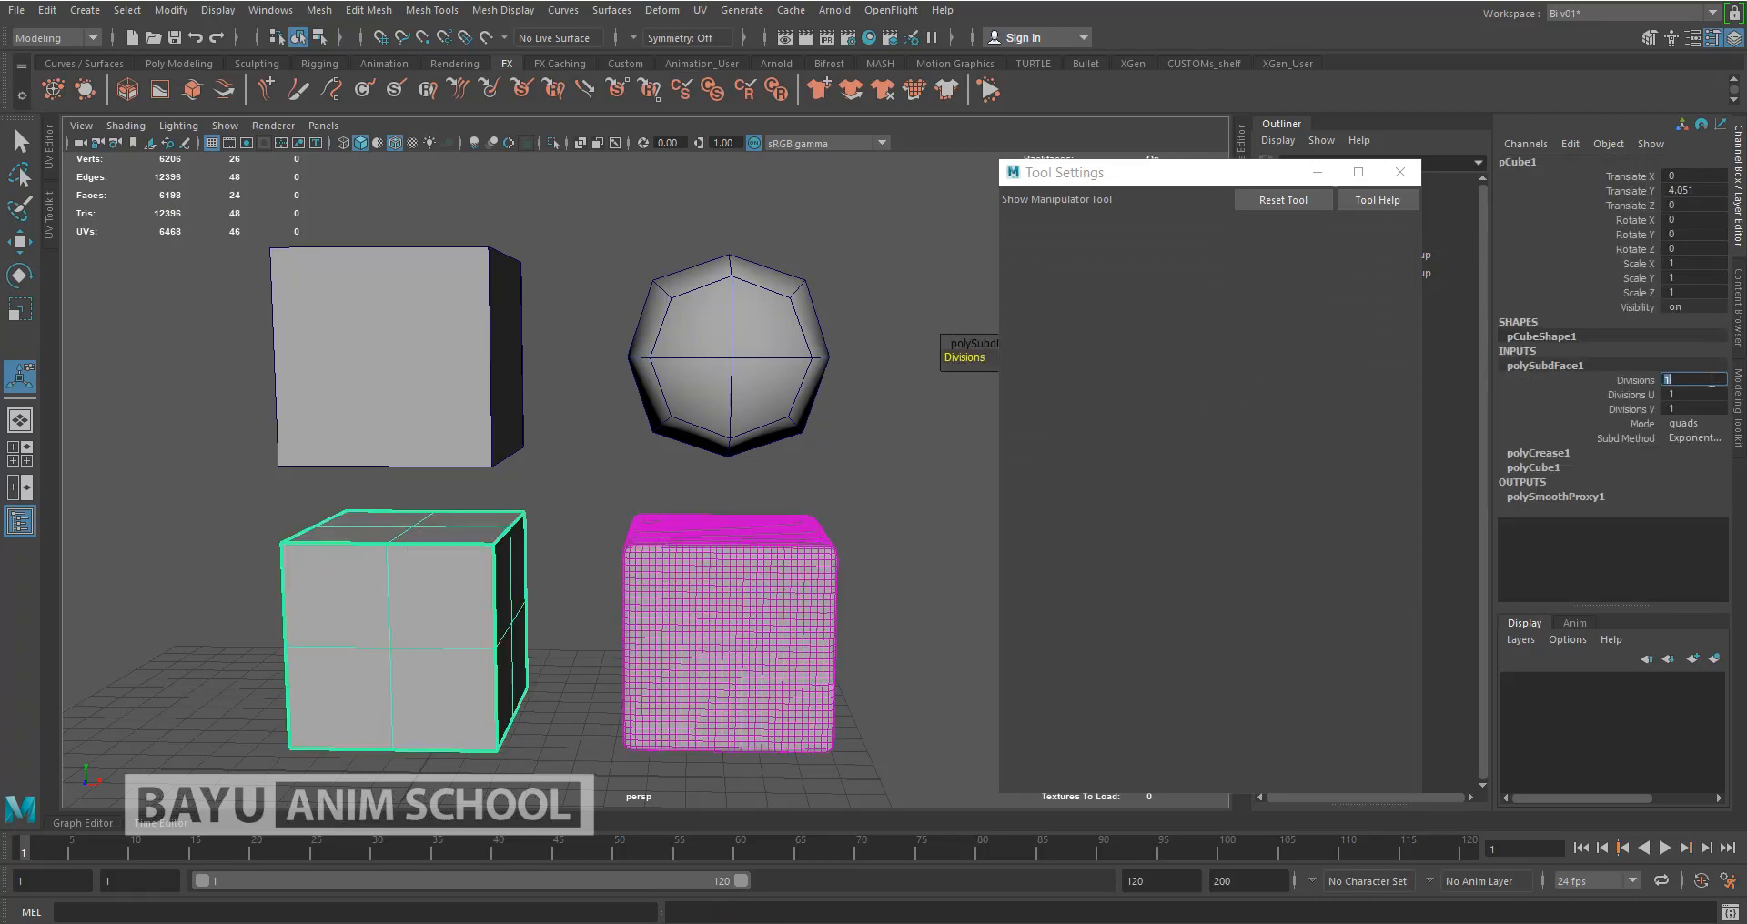
text(2)
key(Return)
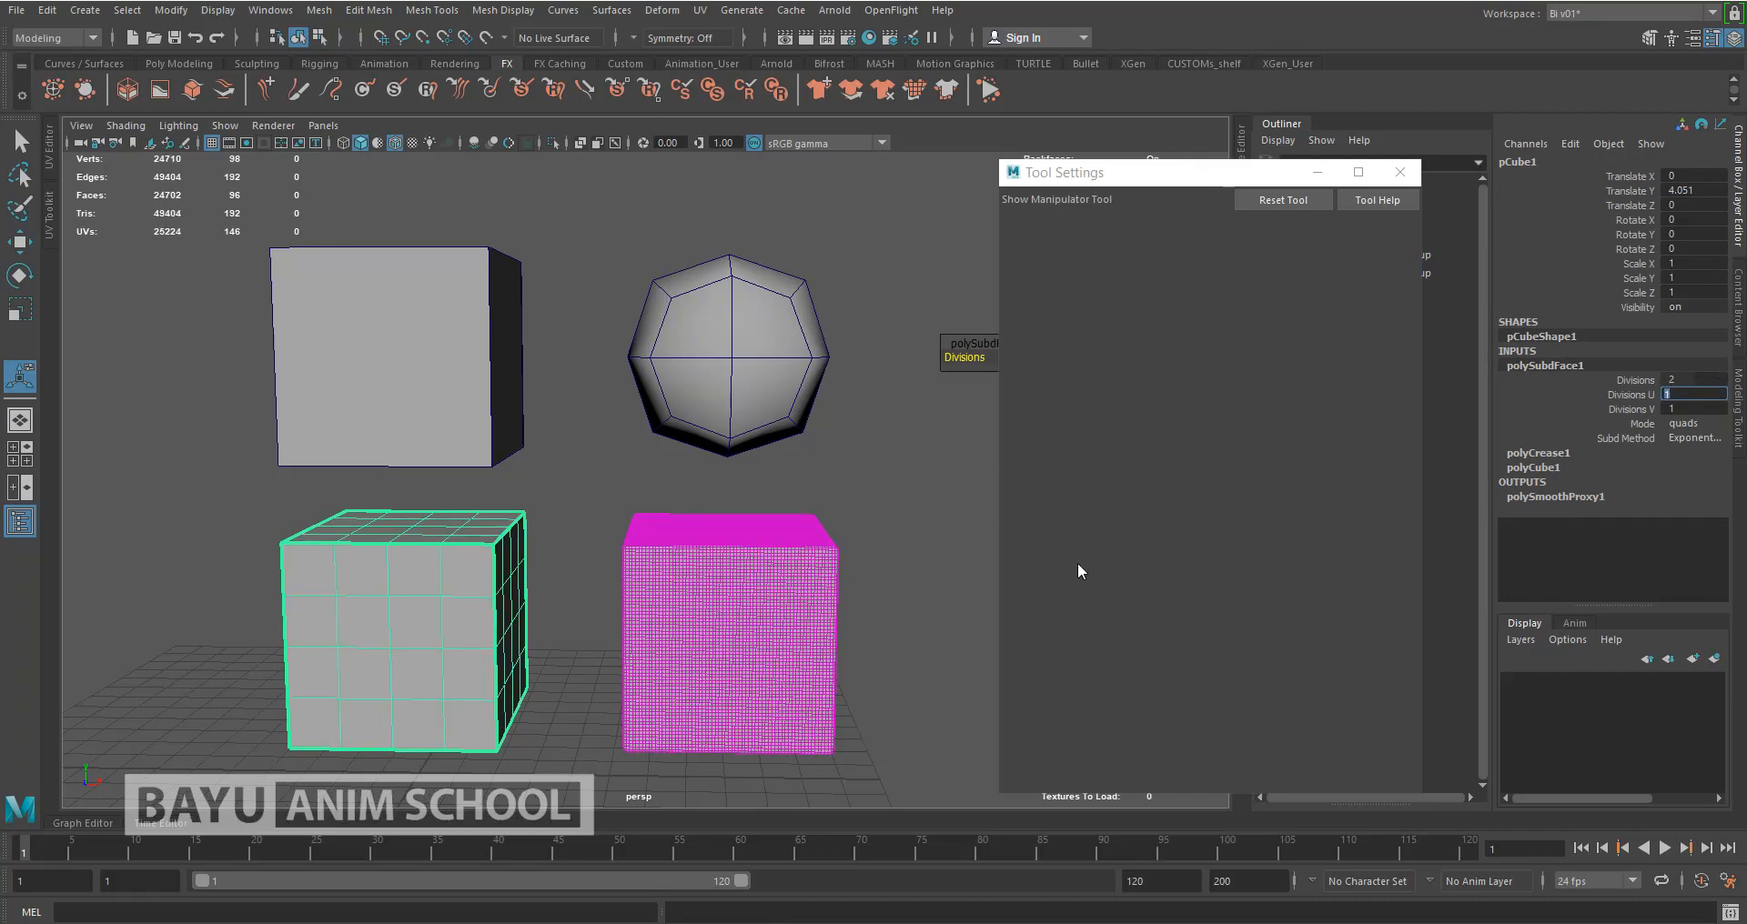
Examine how the added divisions affect the edges of the lower smoothed cube, comparing it with the original cube
click(932, 555)
alt+drag(845, 590, 778, 607)
scroll(779, 609, up, 4)
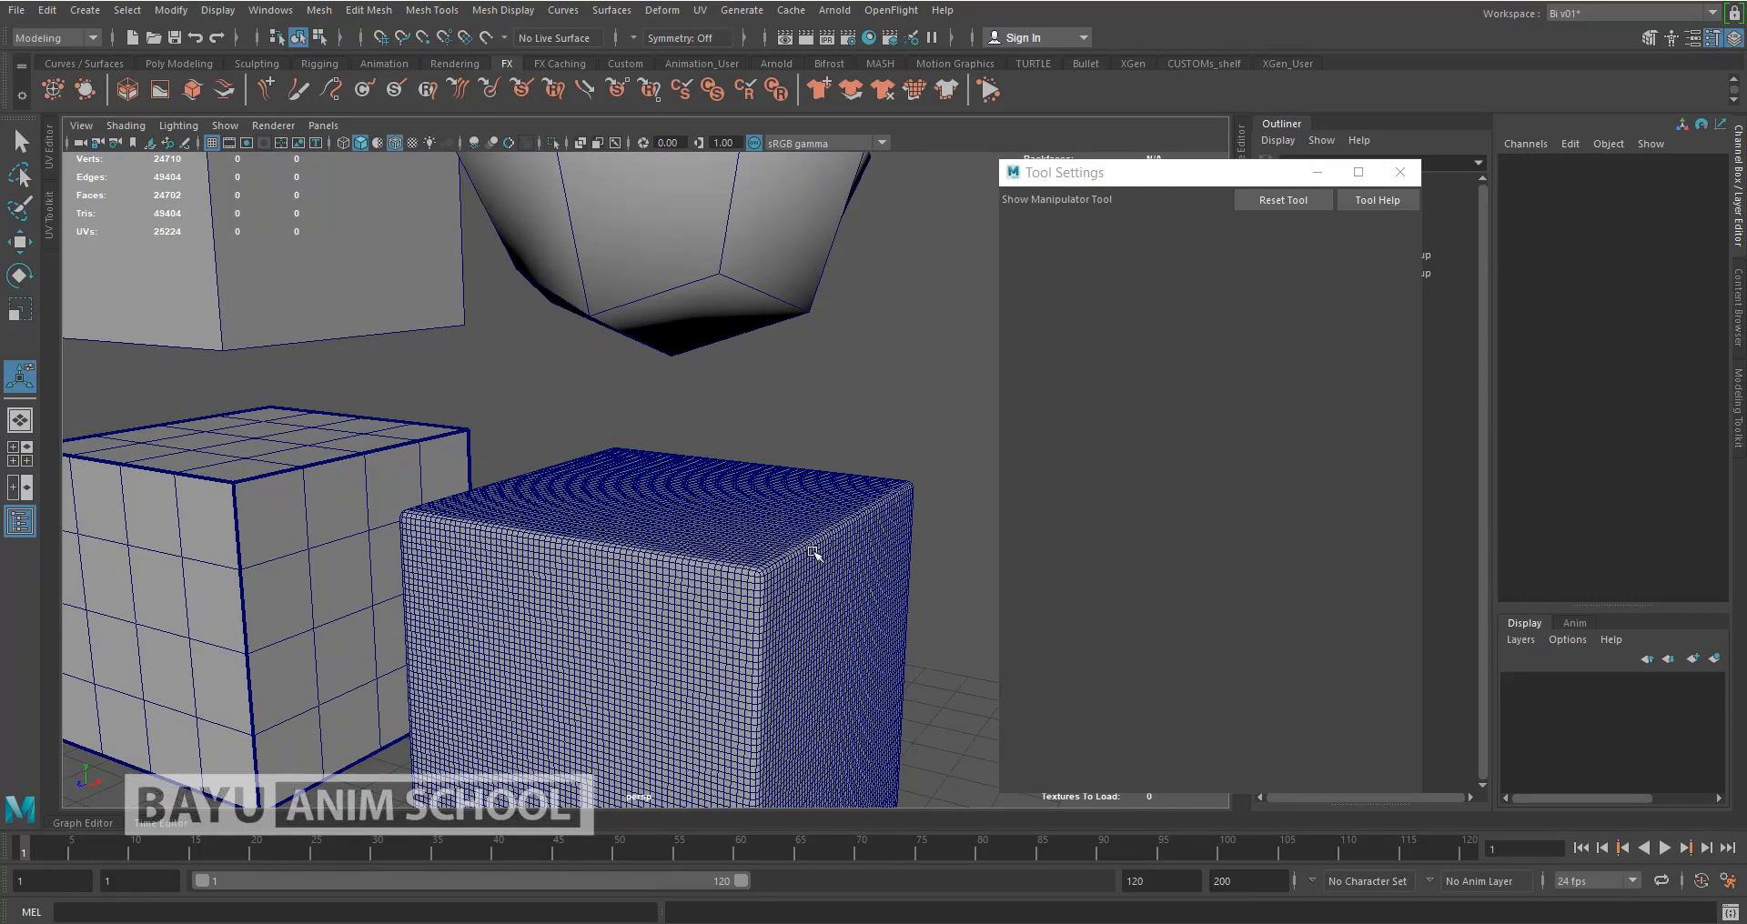
scroll(596, 582, down, 5)
alt+drag(655, 604, 808, 672)
scroll(741, 636, up, 8)
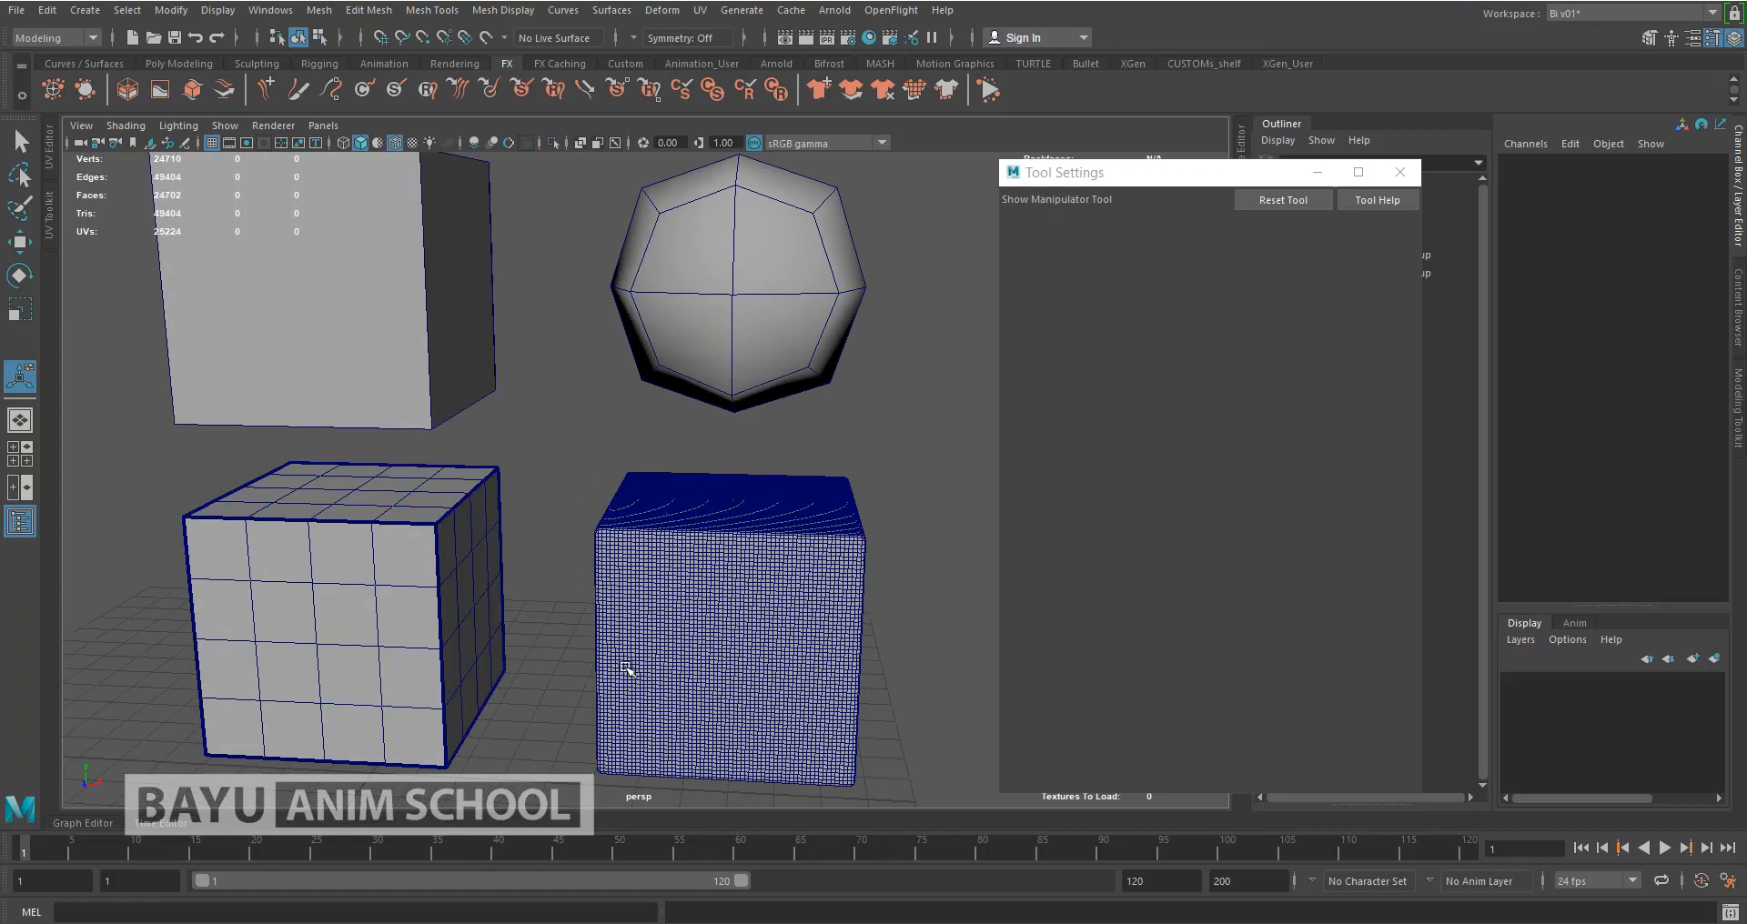
click(324, 607)
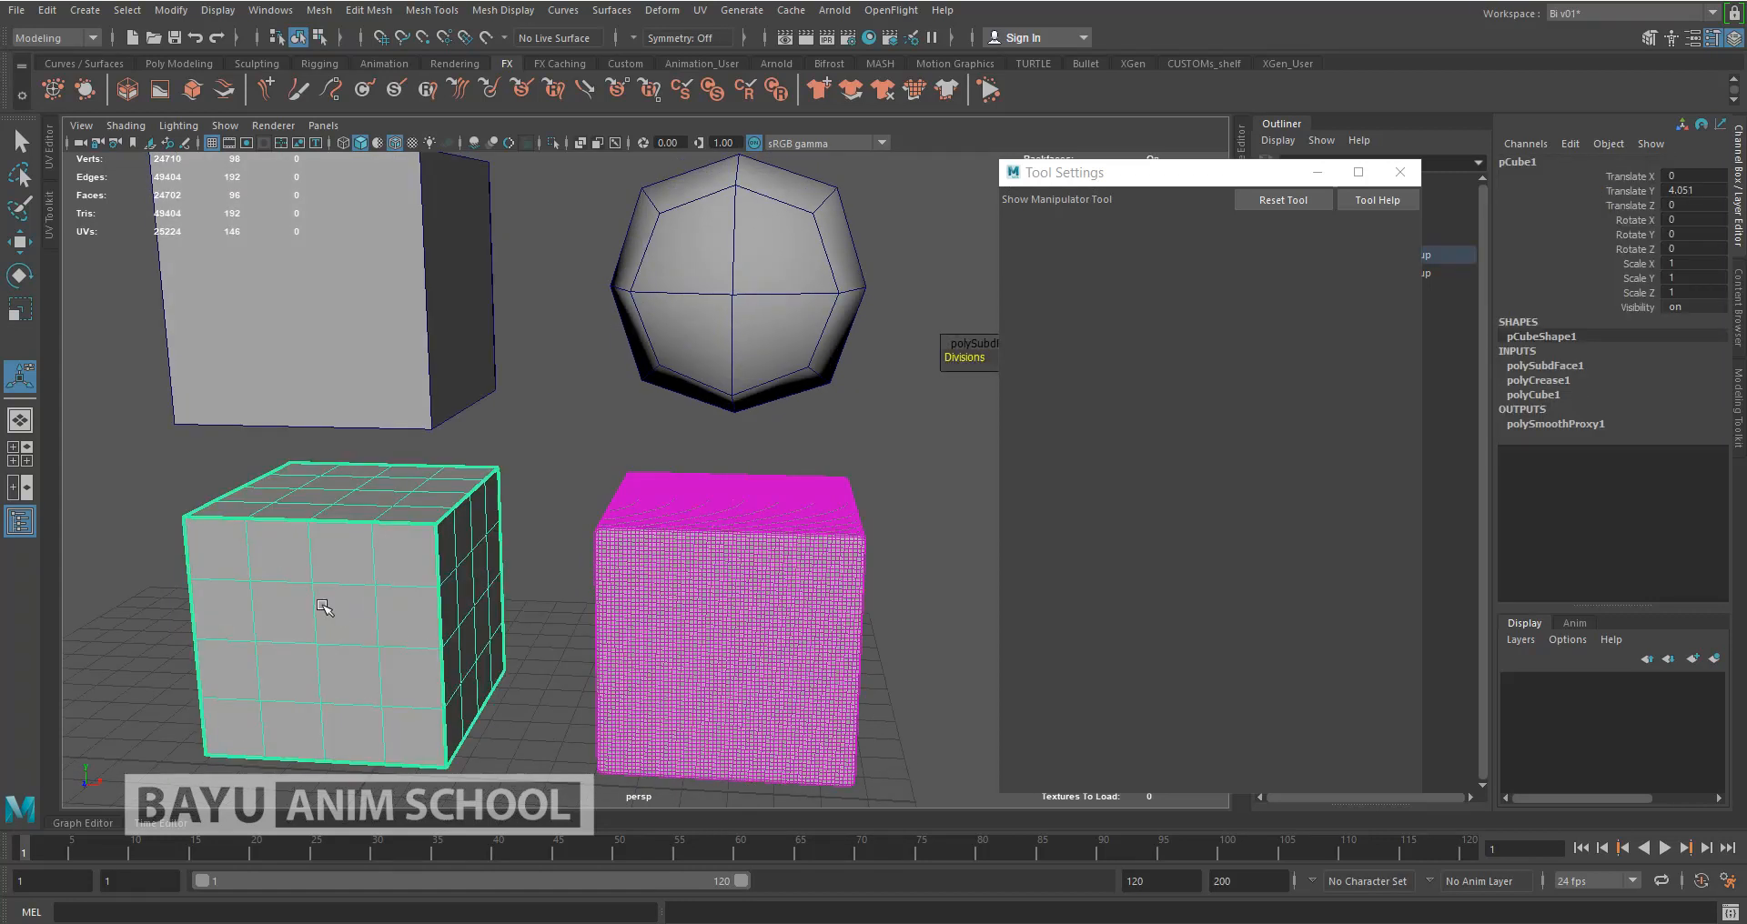
right_drag(511, 417, 537, 375)
click(570, 607)
click(688, 610)
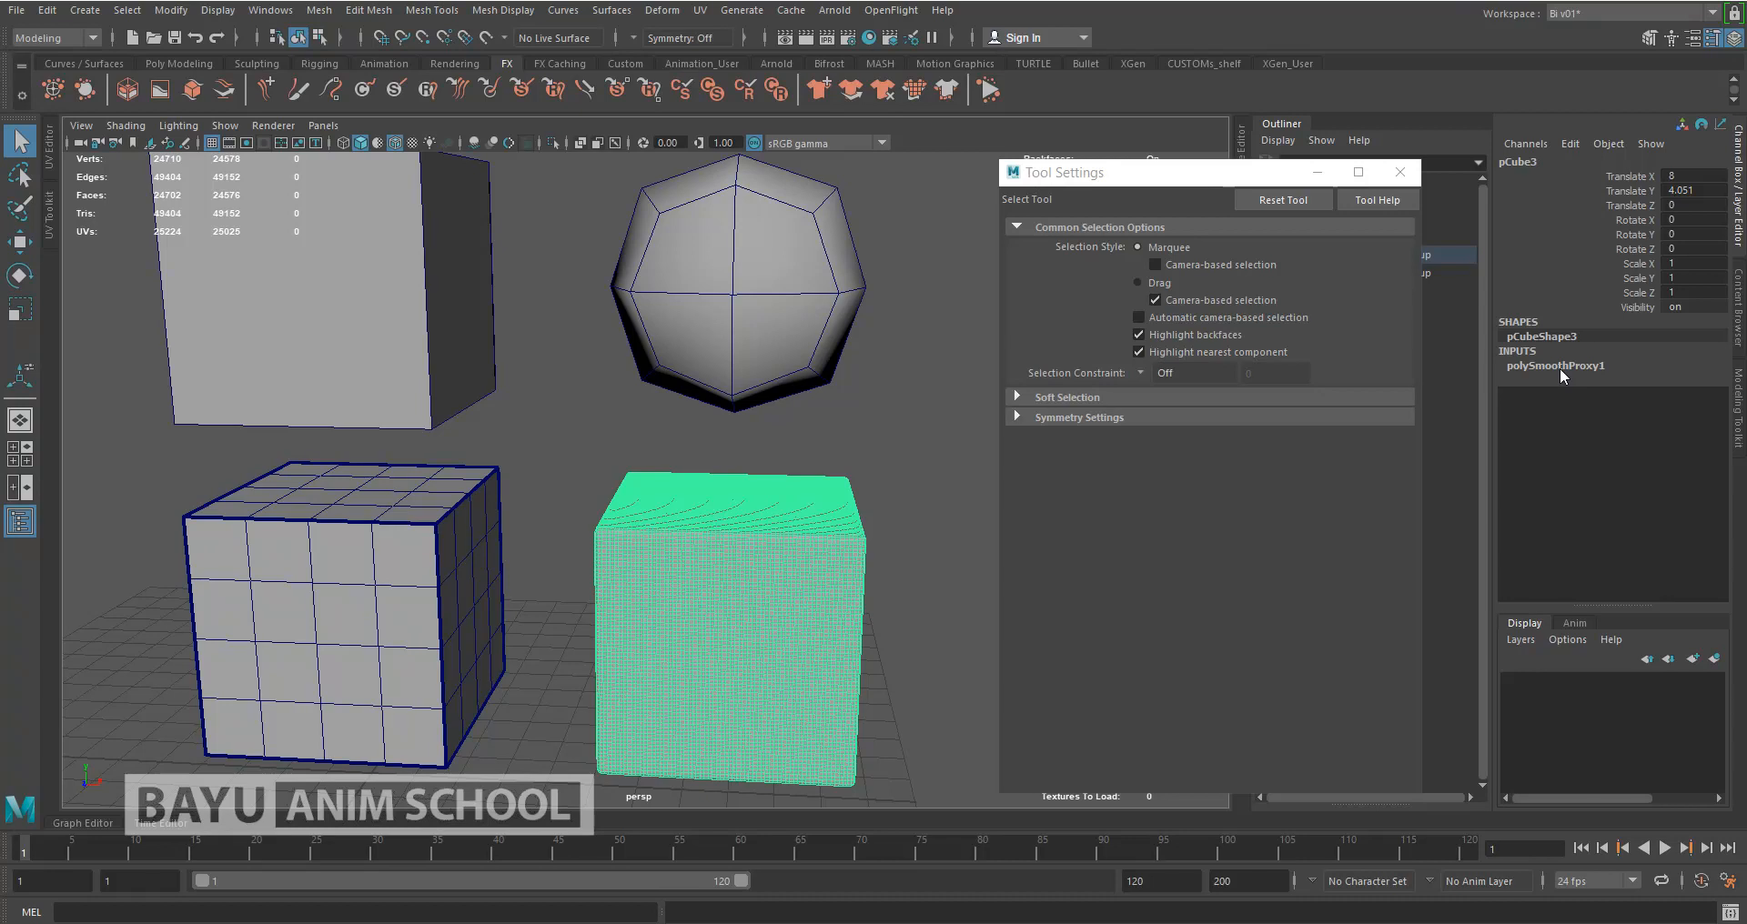
Set the Divisions of the lower original cube's polySubdFace1 node to 1 and deselect the cube
click(316, 641)
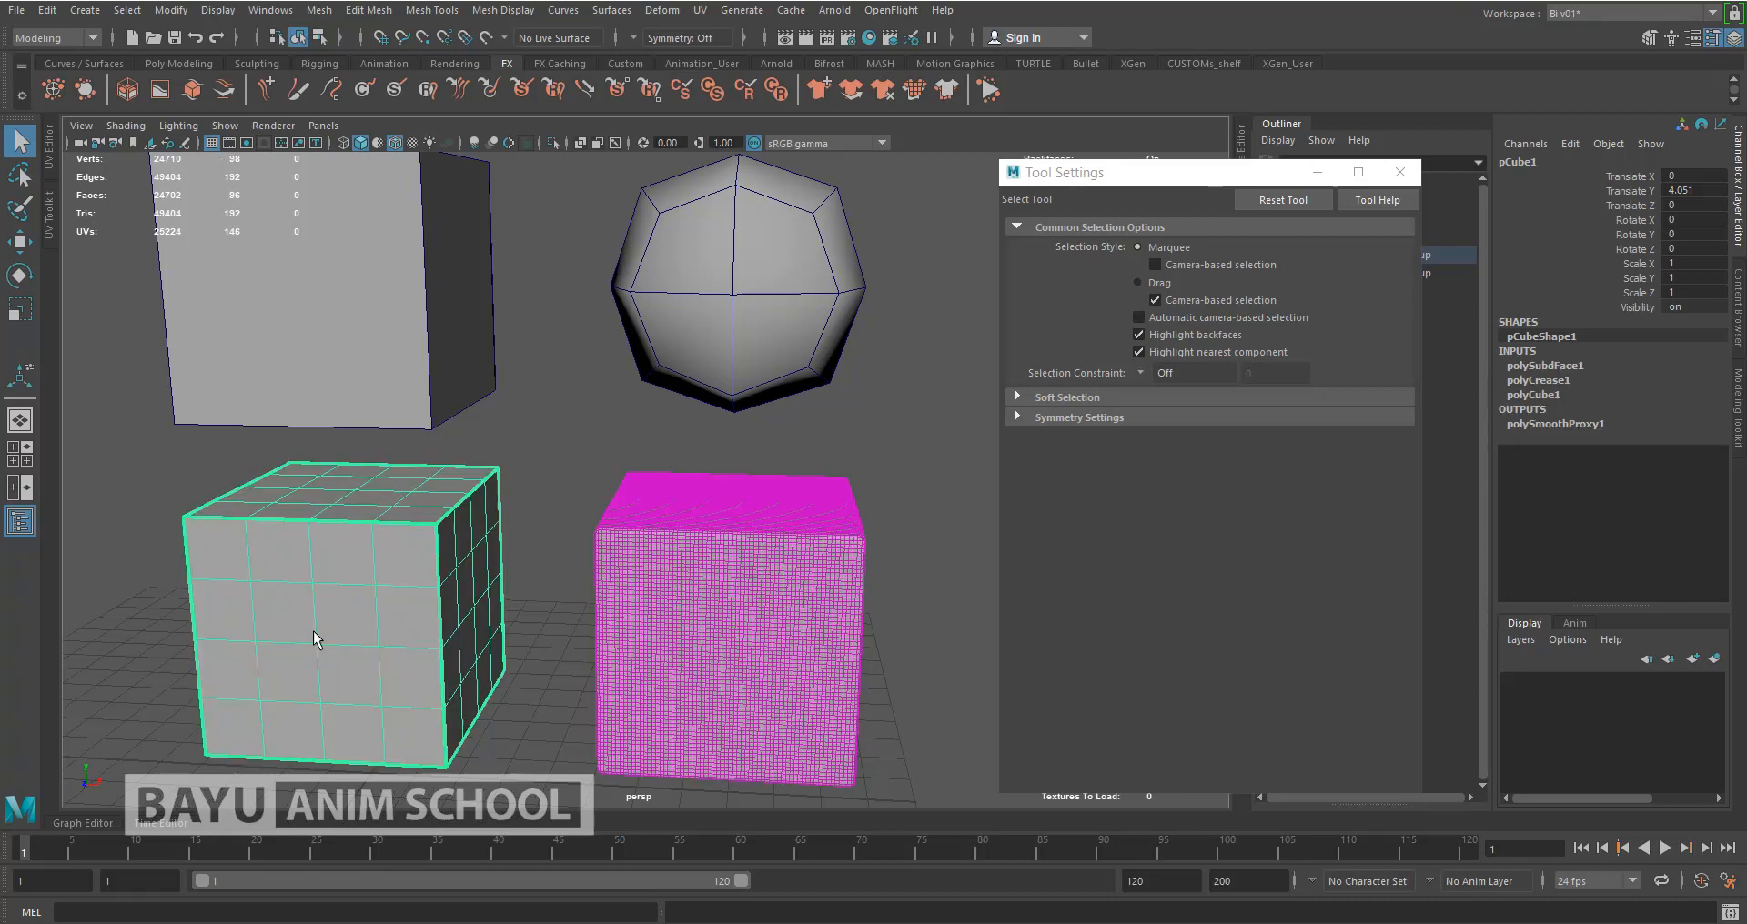
click(1546, 366)
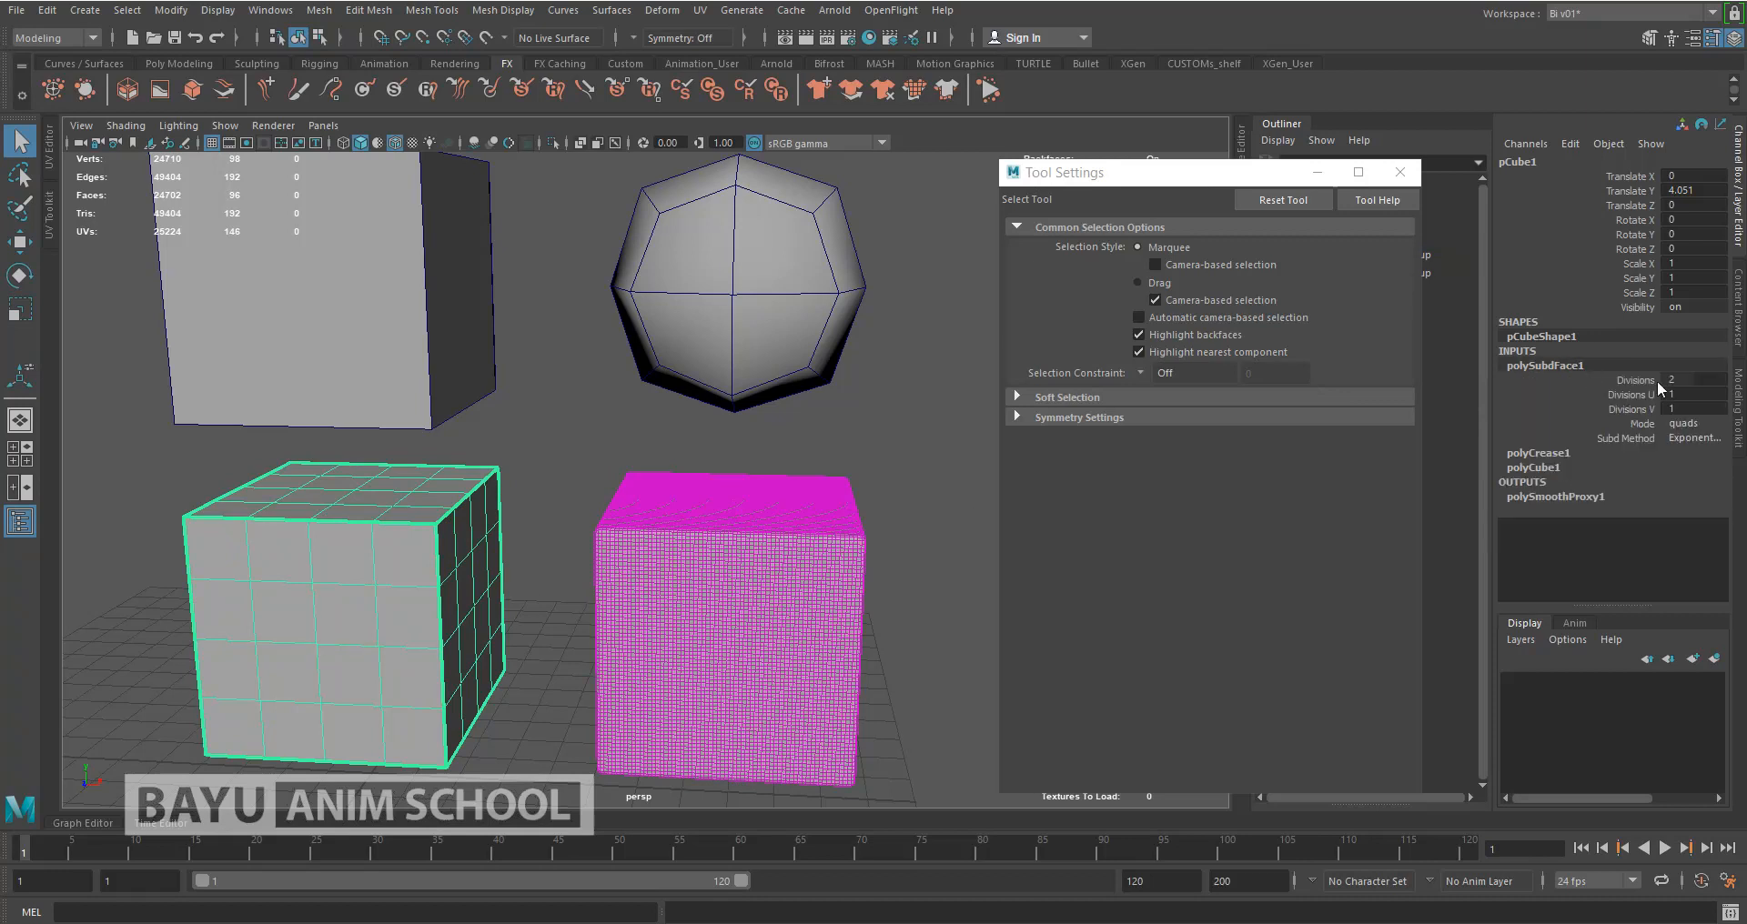
double_click(1711, 380)
text(1)
key(Tab)
click(928, 573)
alt+drag(813, 587, 775, 650)
Set the exponential level of the lower smoothed cube's polySmoothProxy1 to 3 and deselect the cube
click(775, 650)
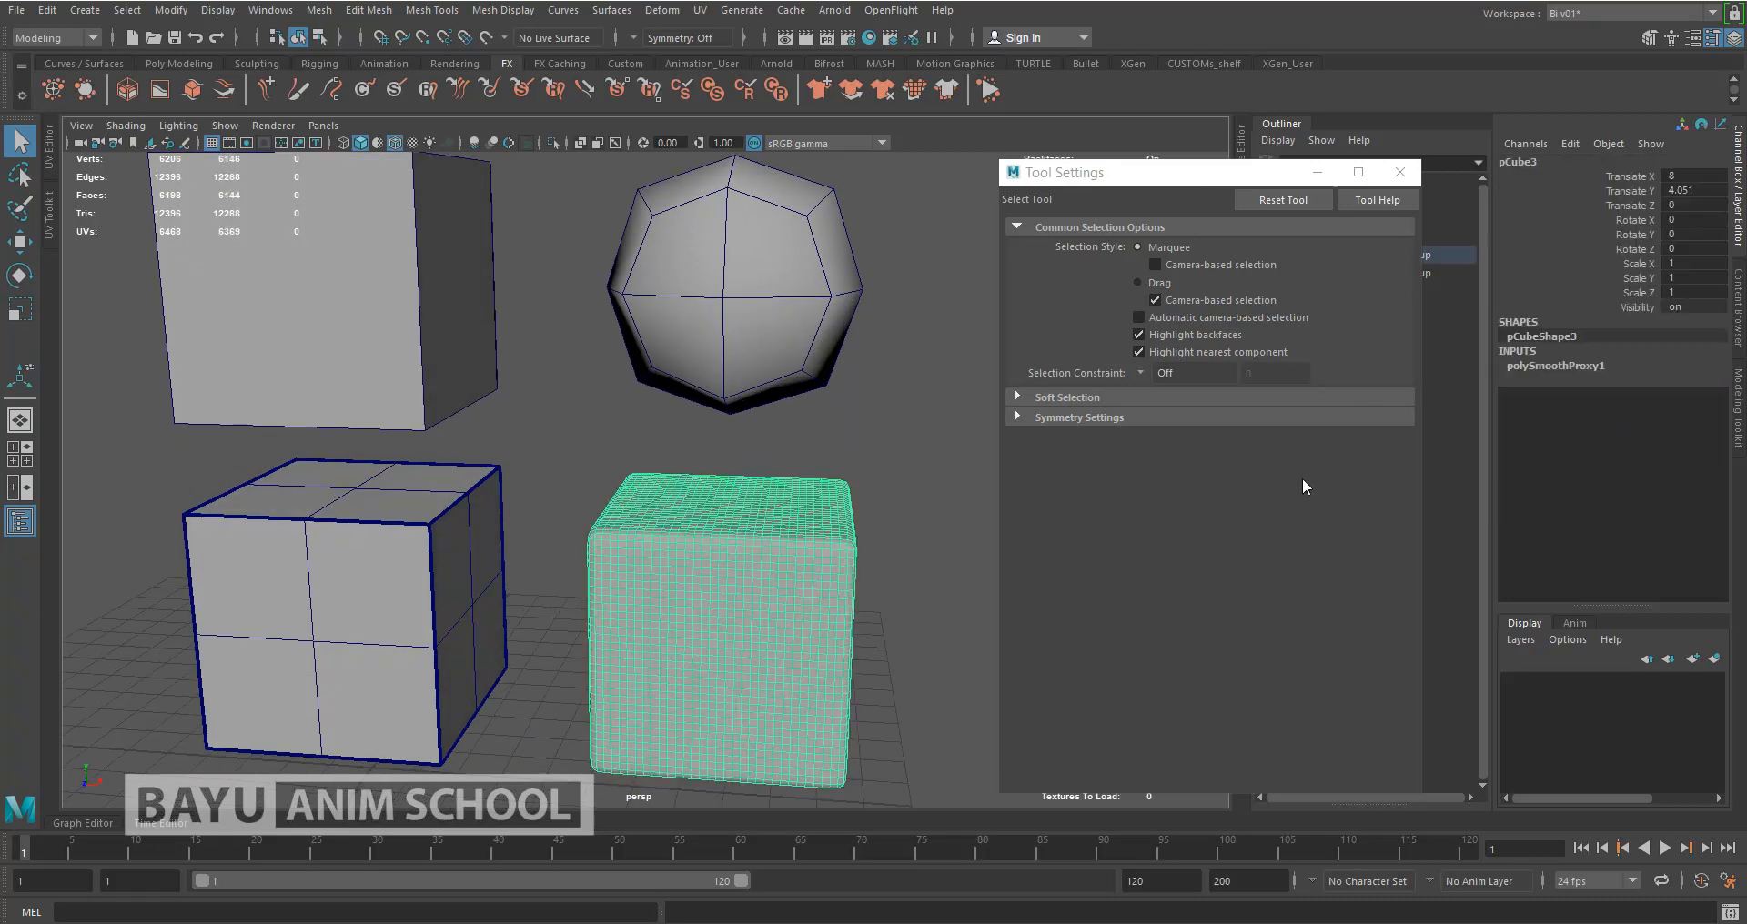
click(1557, 367)
double_click(1703, 394)
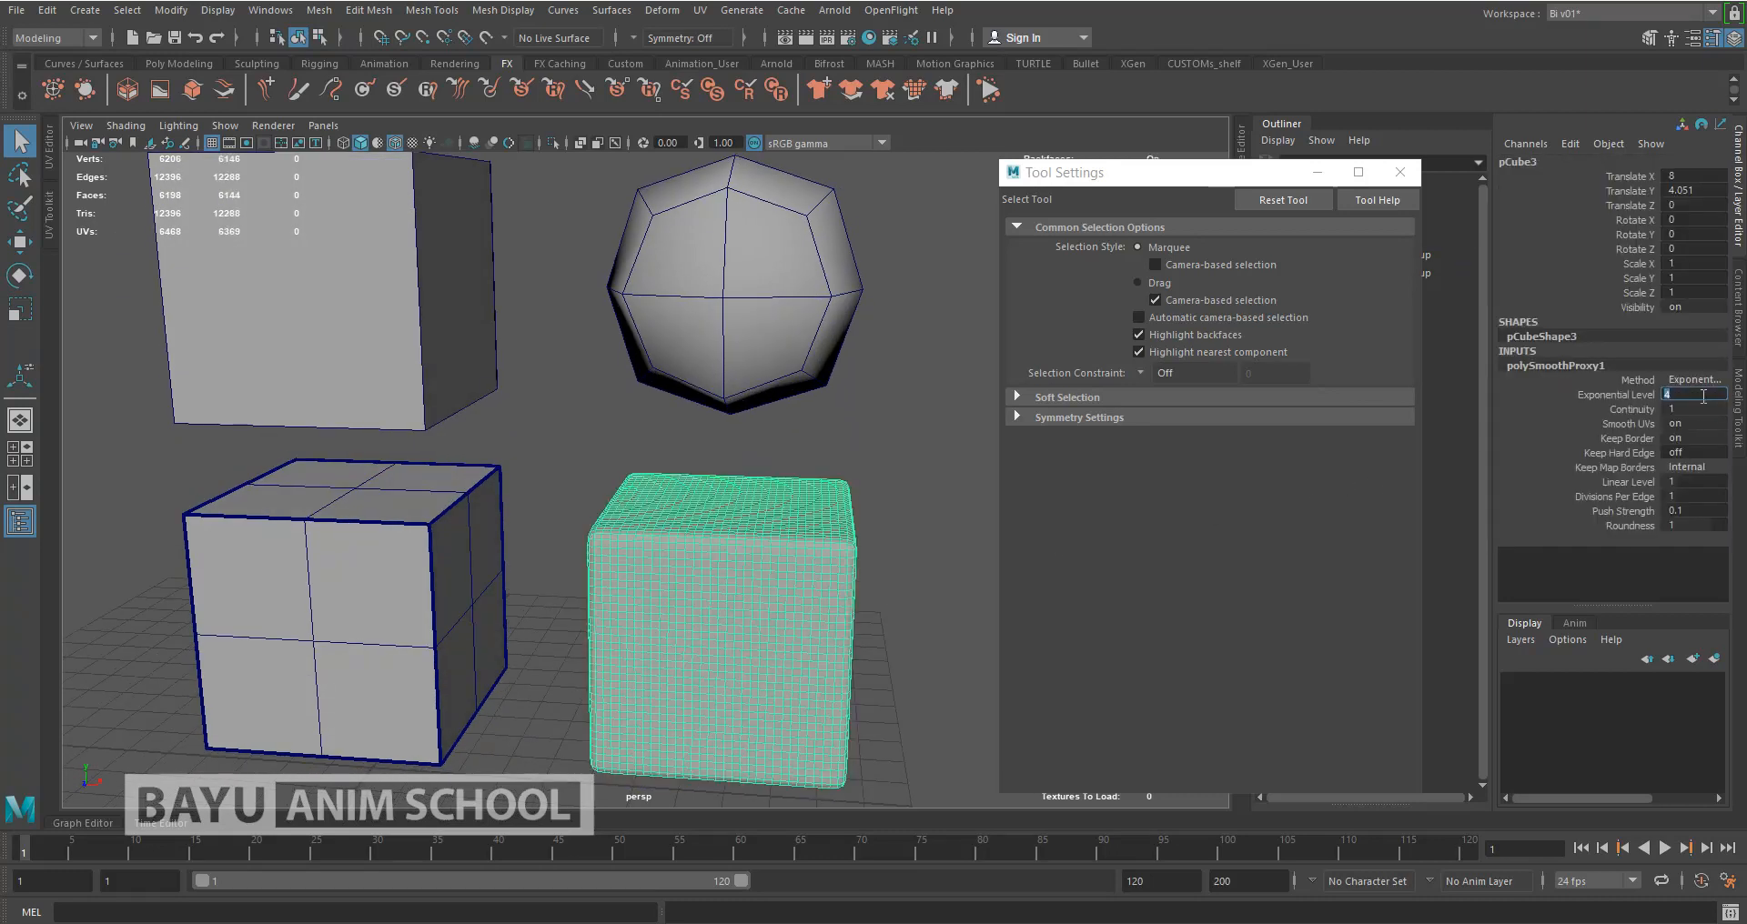
text(3)
key(Tab)
alt+drag(870, 571, 793, 628)
click(889, 559)
Set the lower smoothed cube's polySmoothProxy1 exponential level to 4 and clear the selection
click(757, 684)
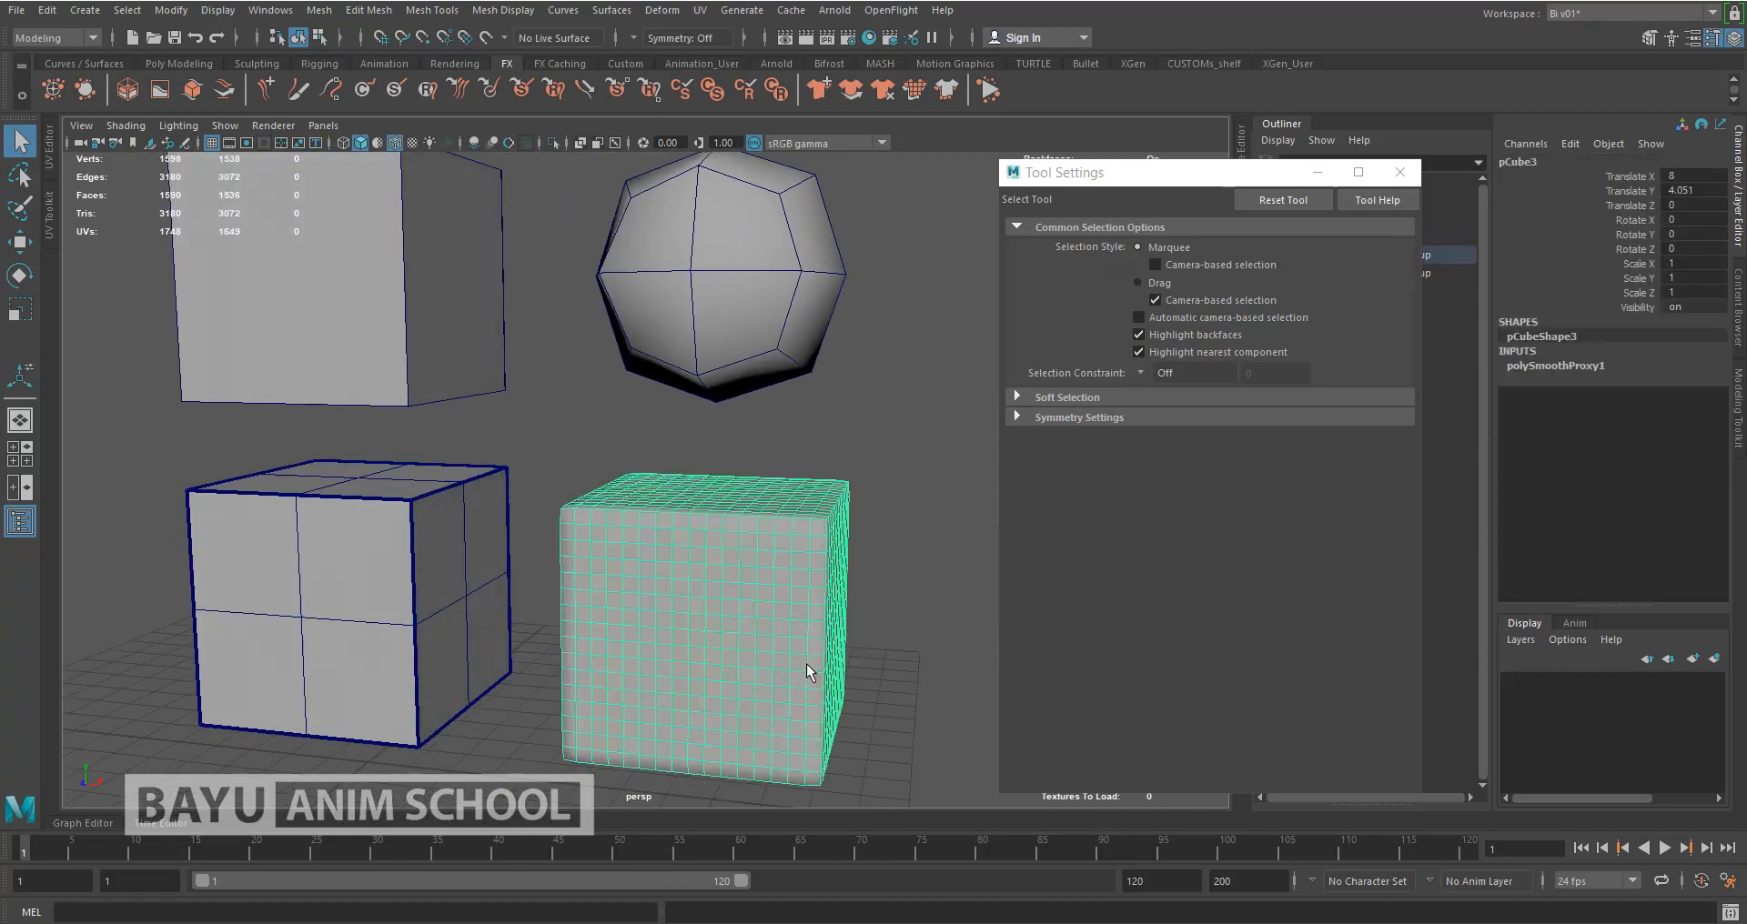
click(1587, 365)
double_click(1692, 395)
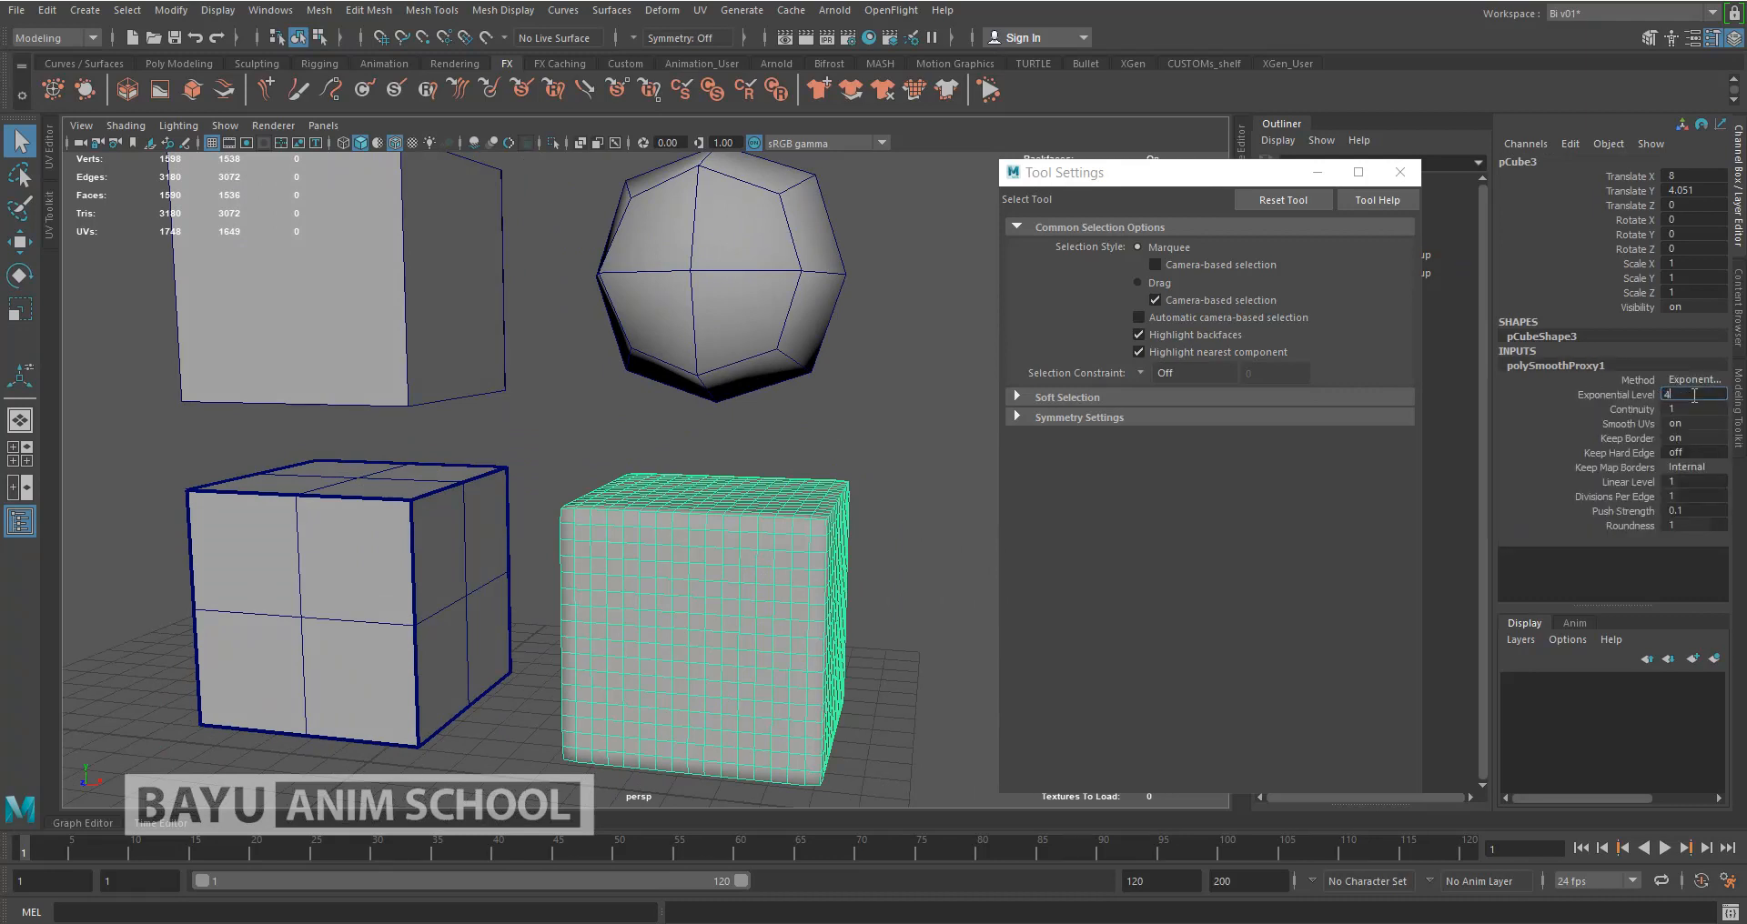
text(4)
key(Tab)
click(929, 578)
alt+drag(761, 582, 703, 584)
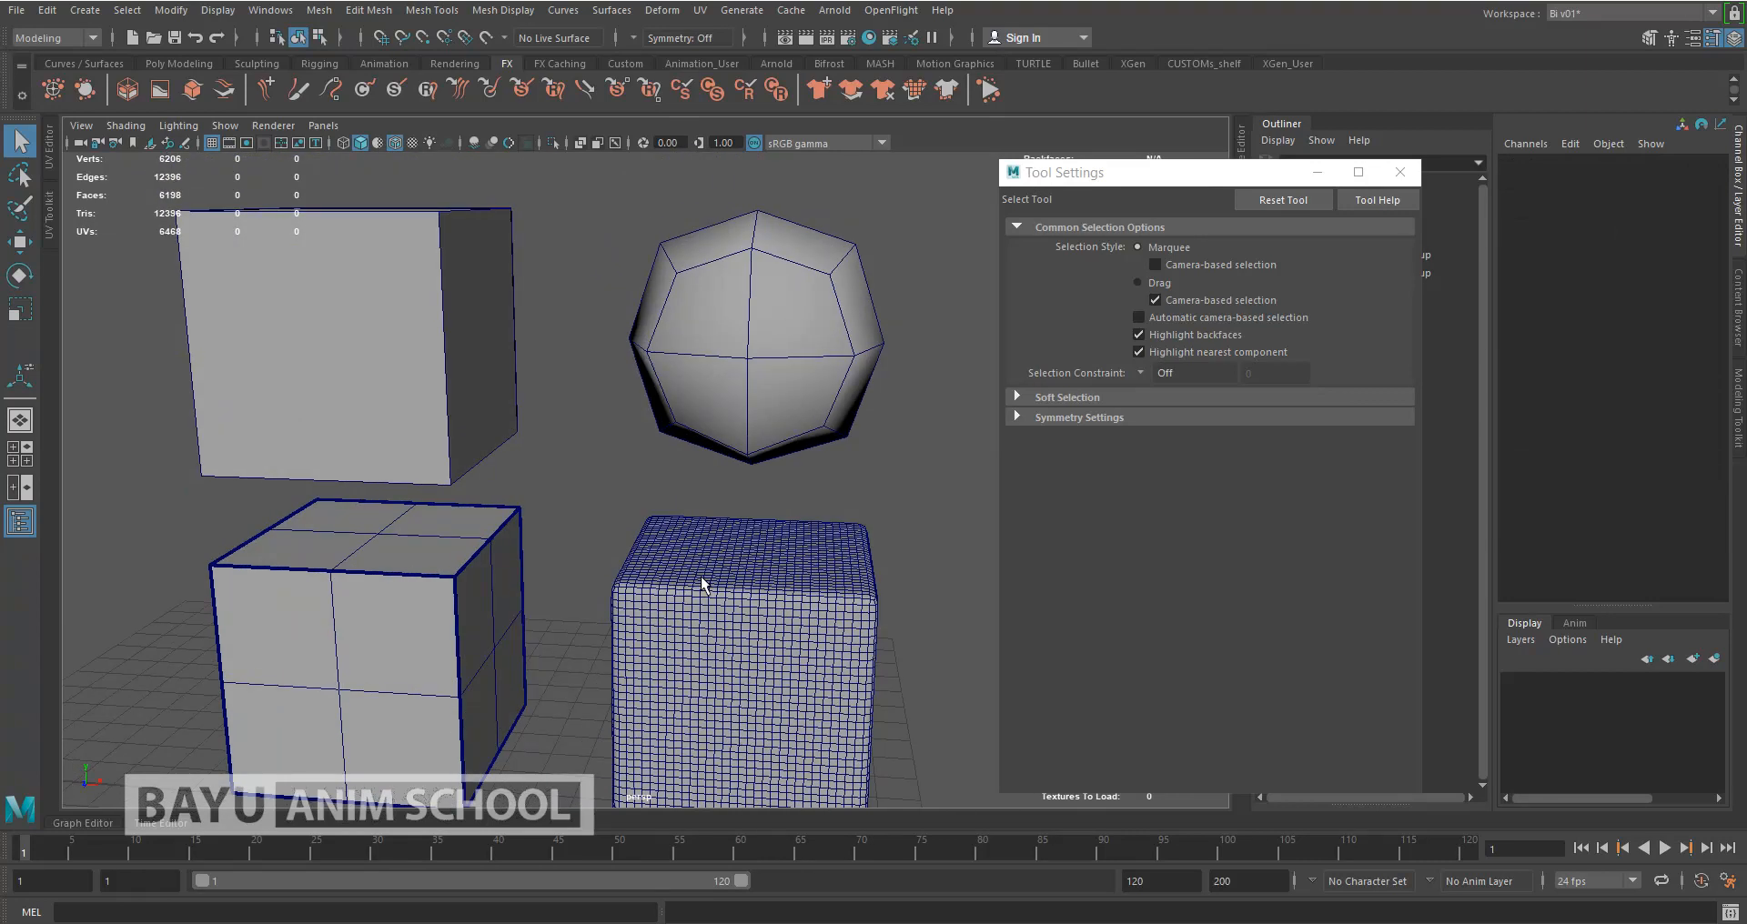
Switch the upper original cube to edge selection and select all of its edges
click(325, 347)
alt+drag(445, 308, 524, 244)
right_click(559, 229)
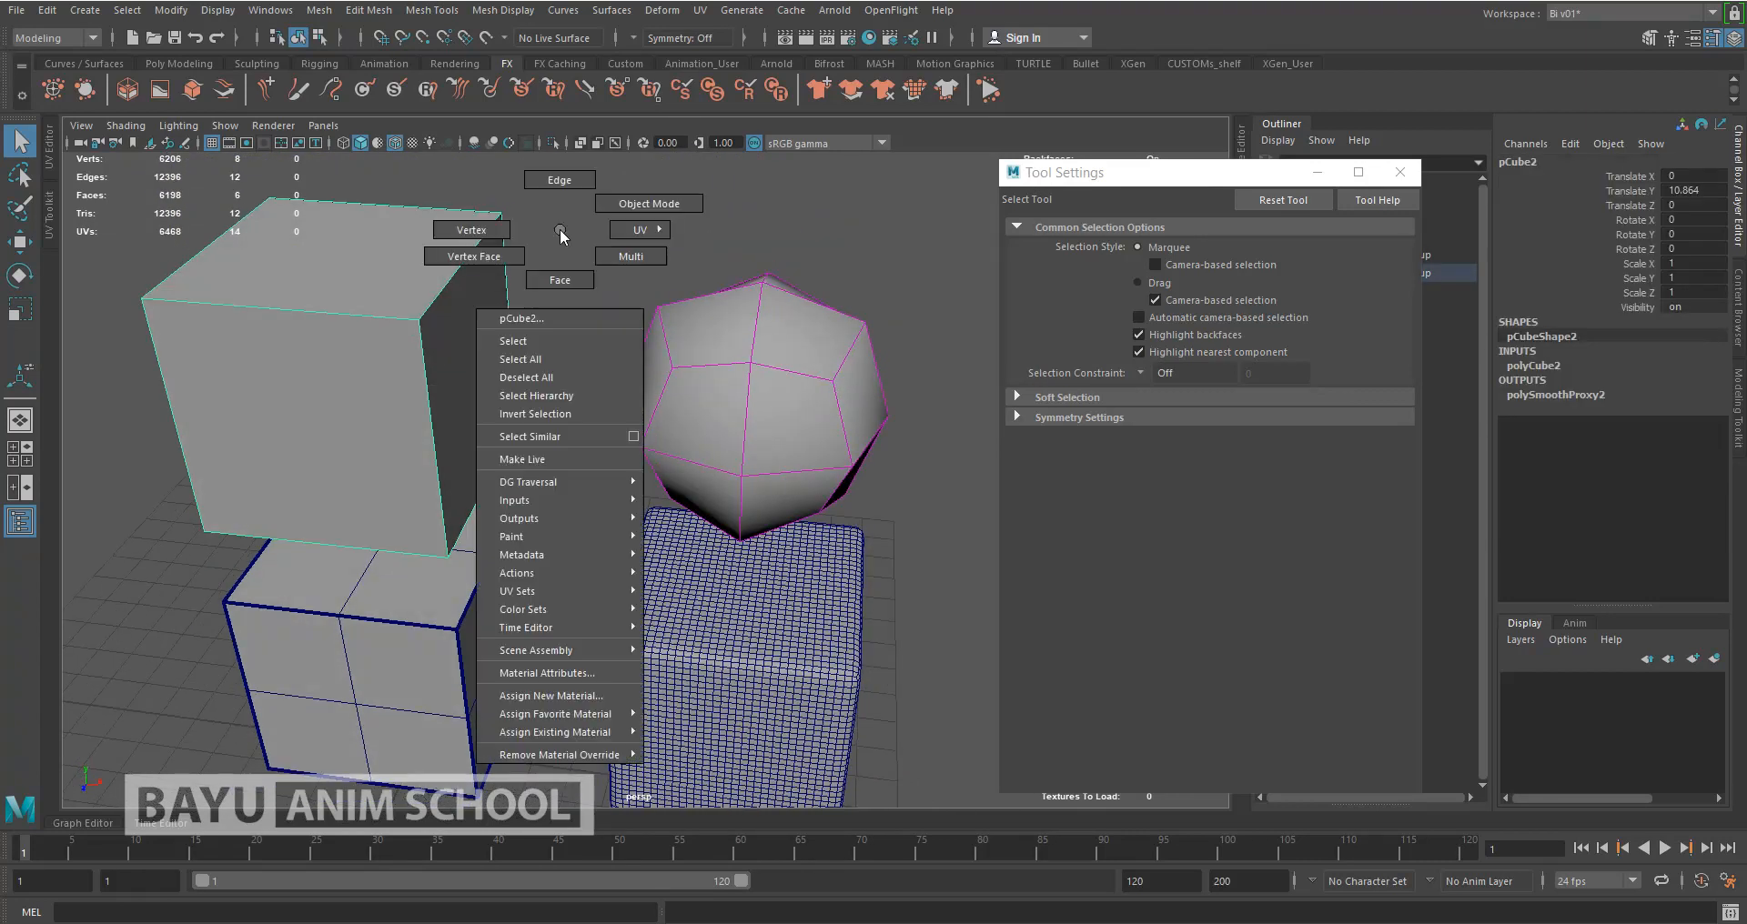
click(560, 179)
alt+drag(546, 366, 497, 374)
drag(133, 164, 543, 440)
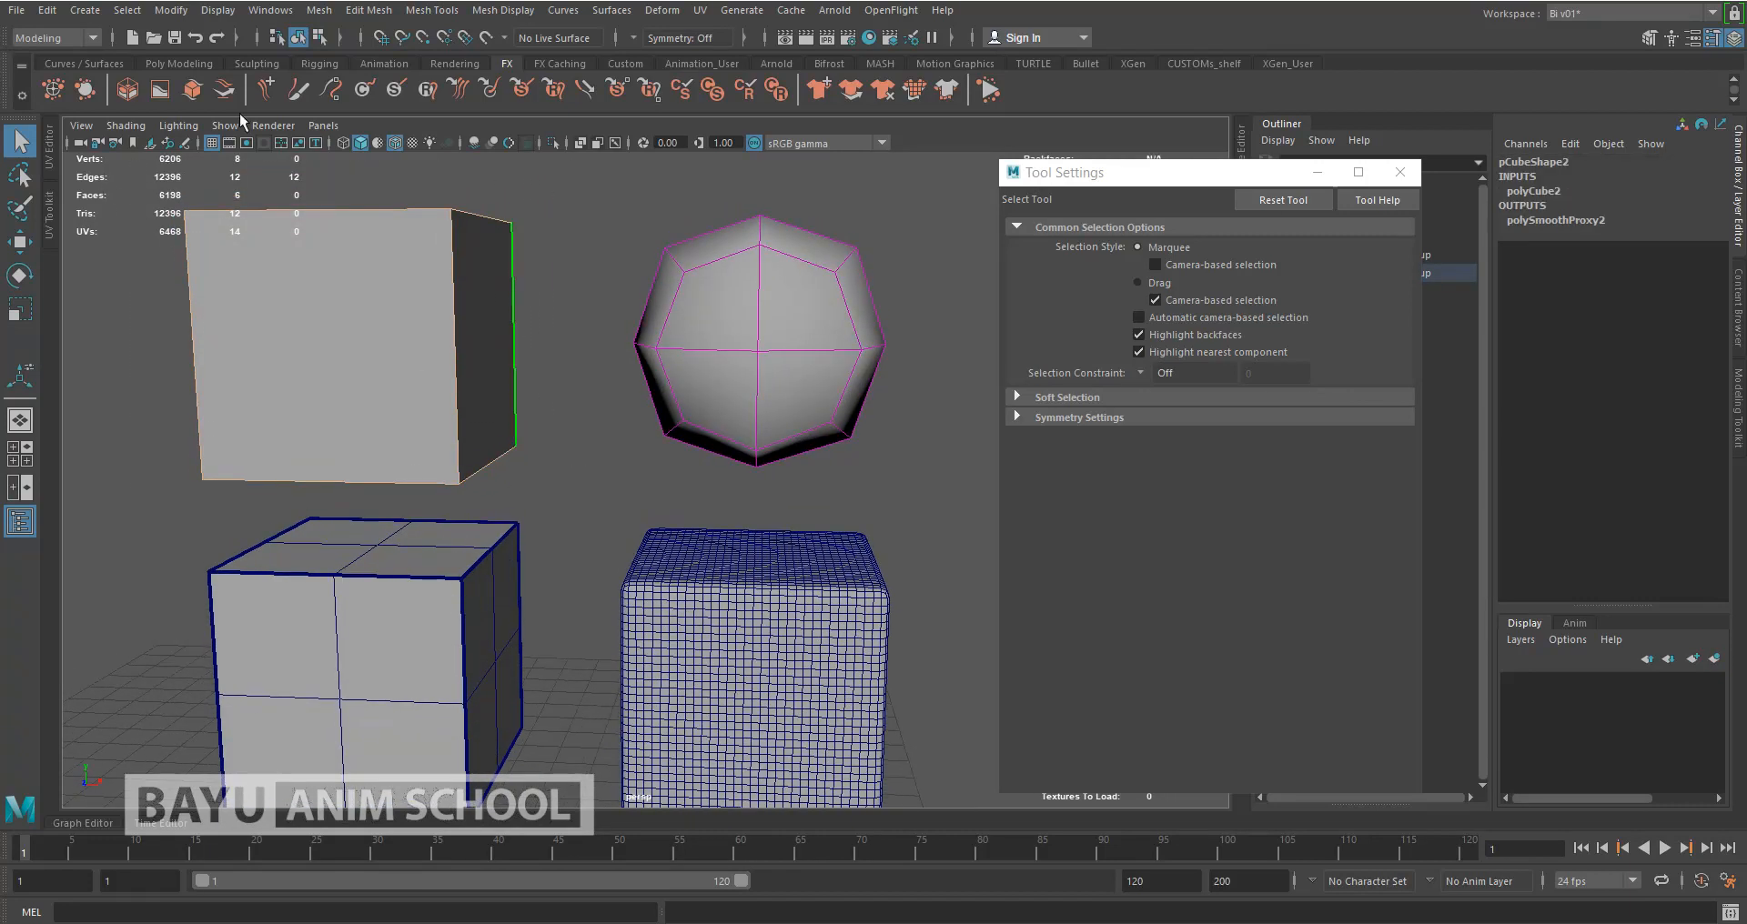
Bevel the upper cube's selected edges with a fractional width of 0.2
click(367, 10)
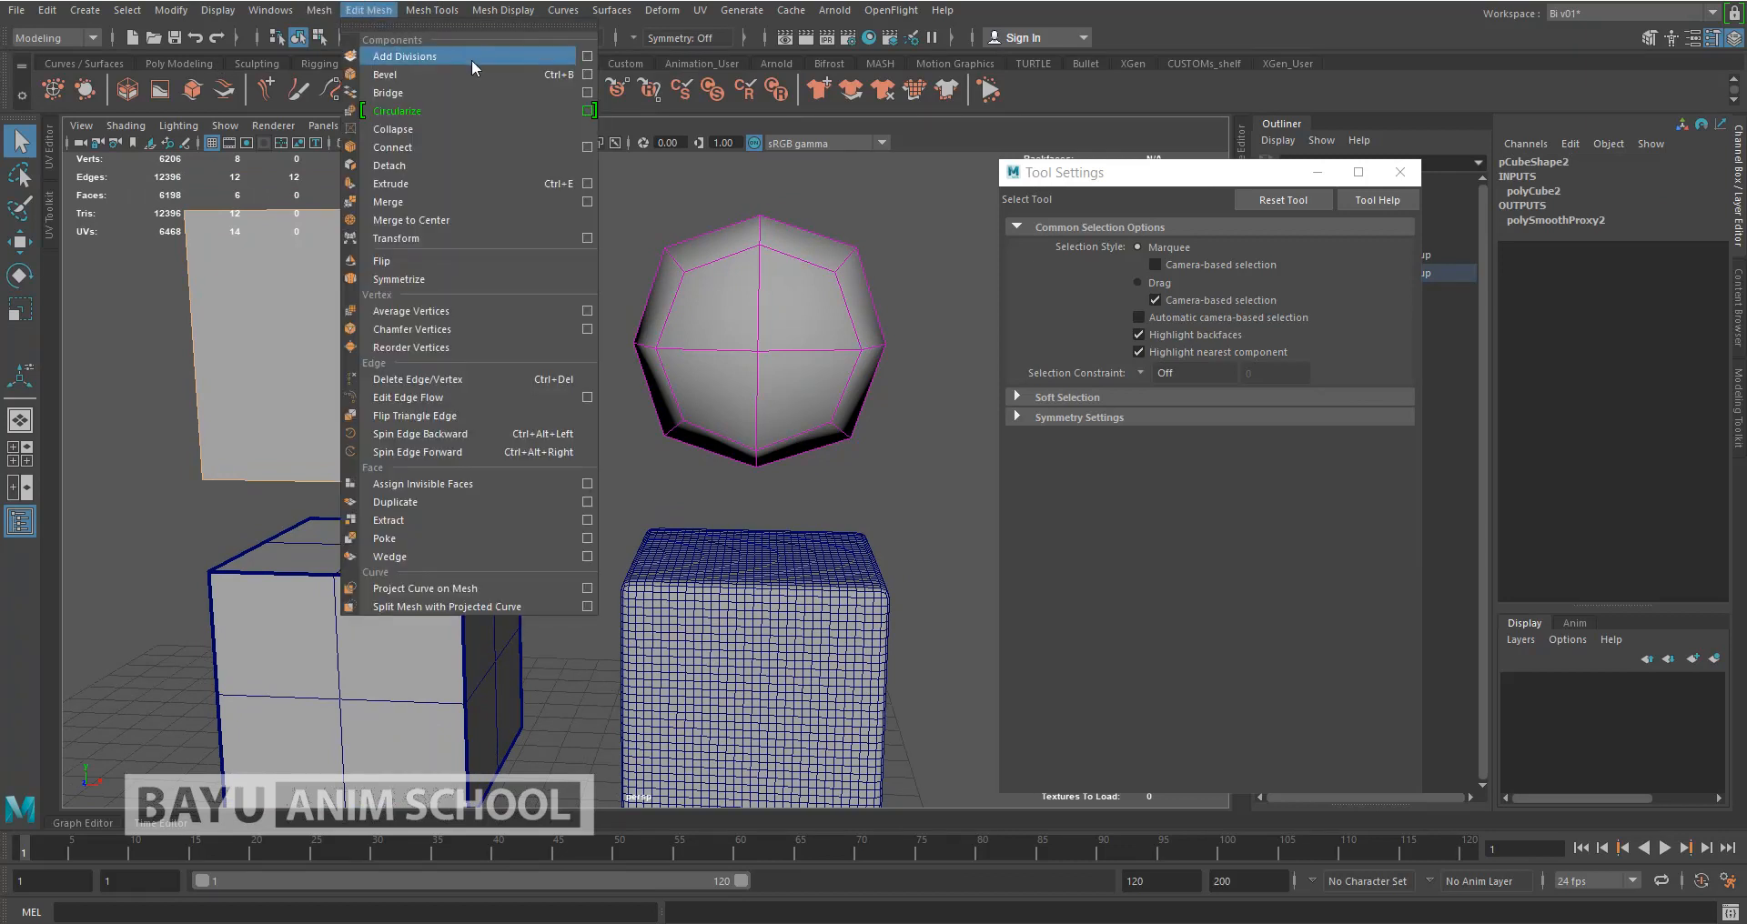
click(588, 77)
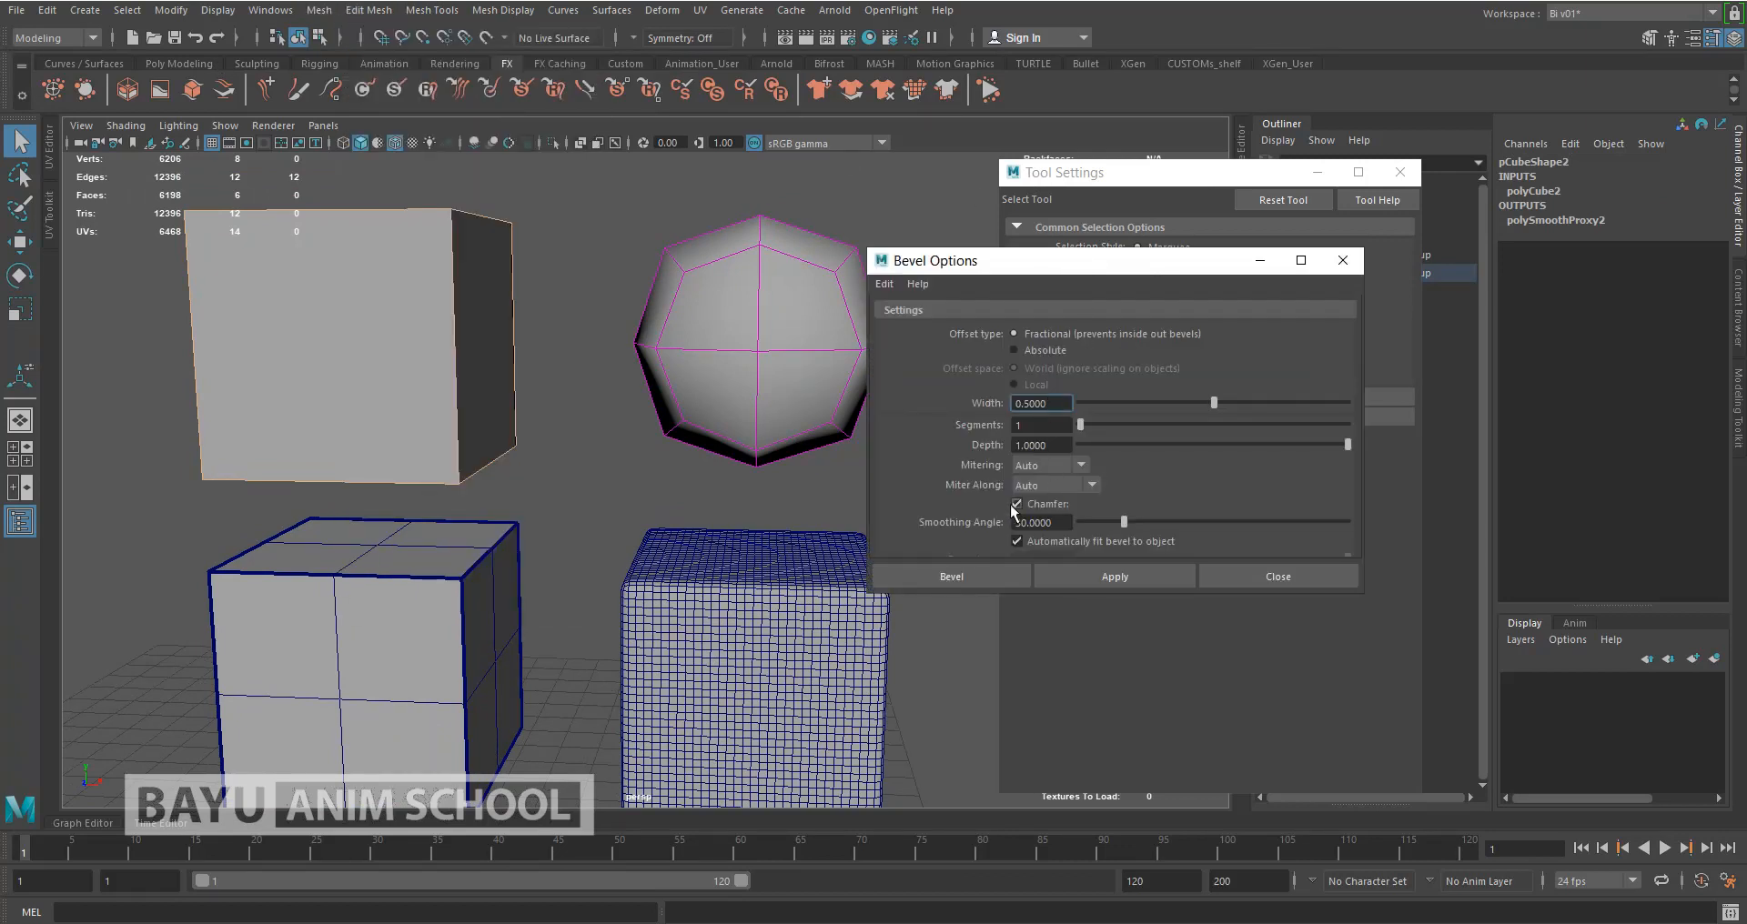
double_click(1060, 409)
text(.2)
key(Tab)
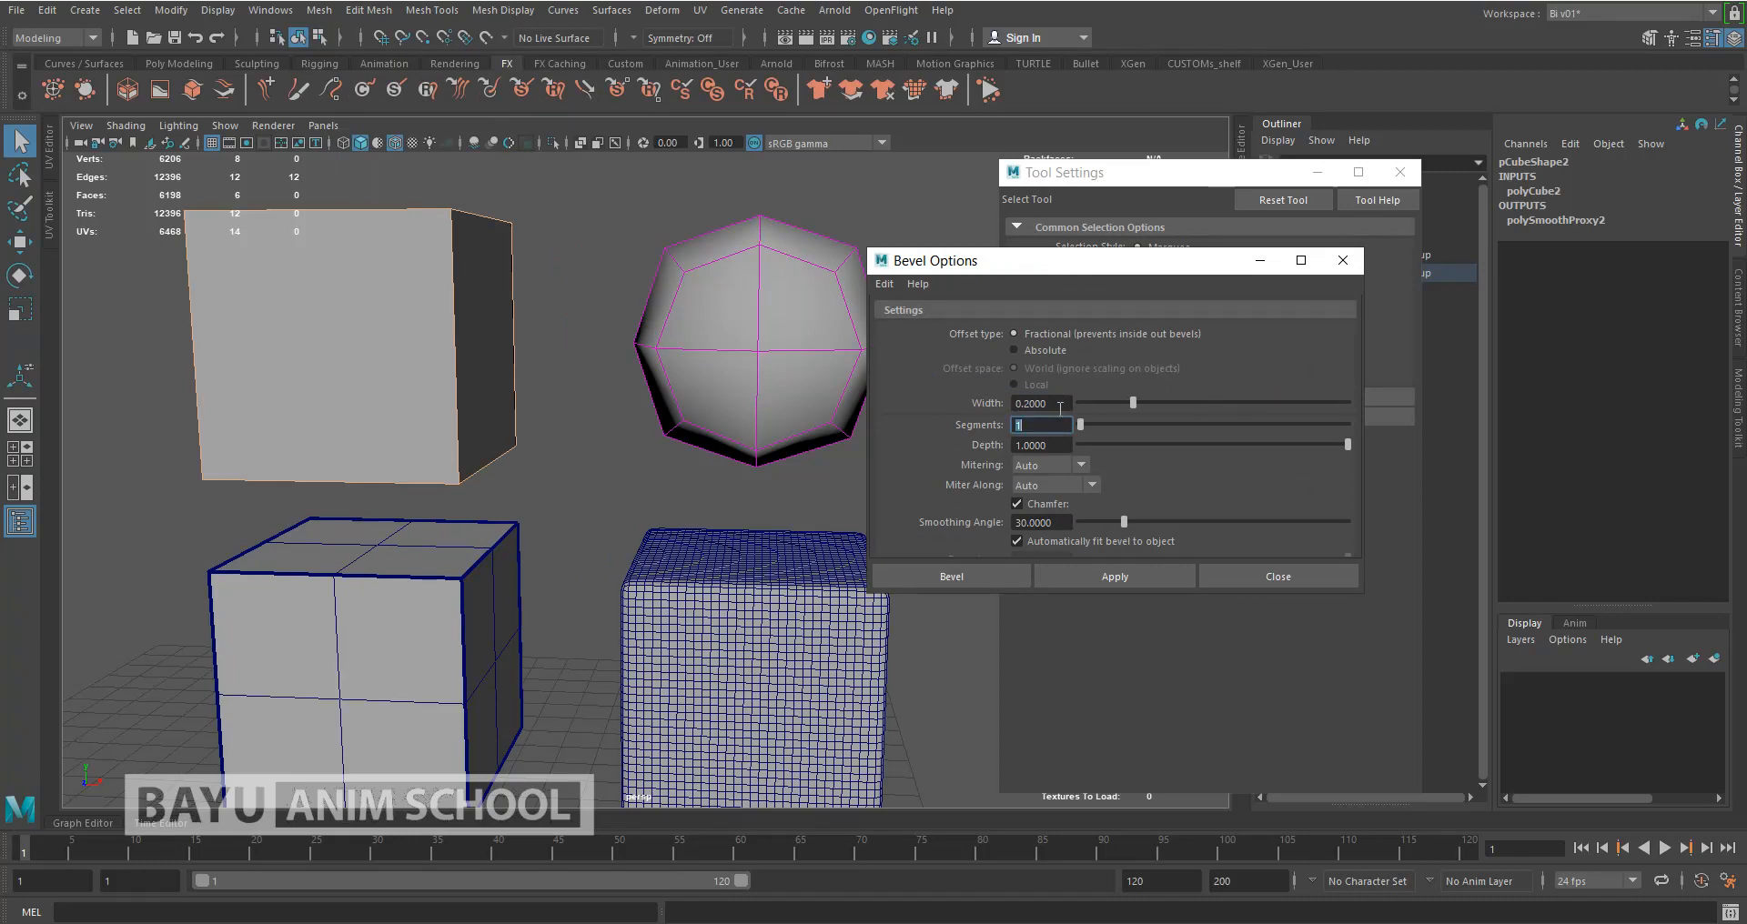
click(973, 575)
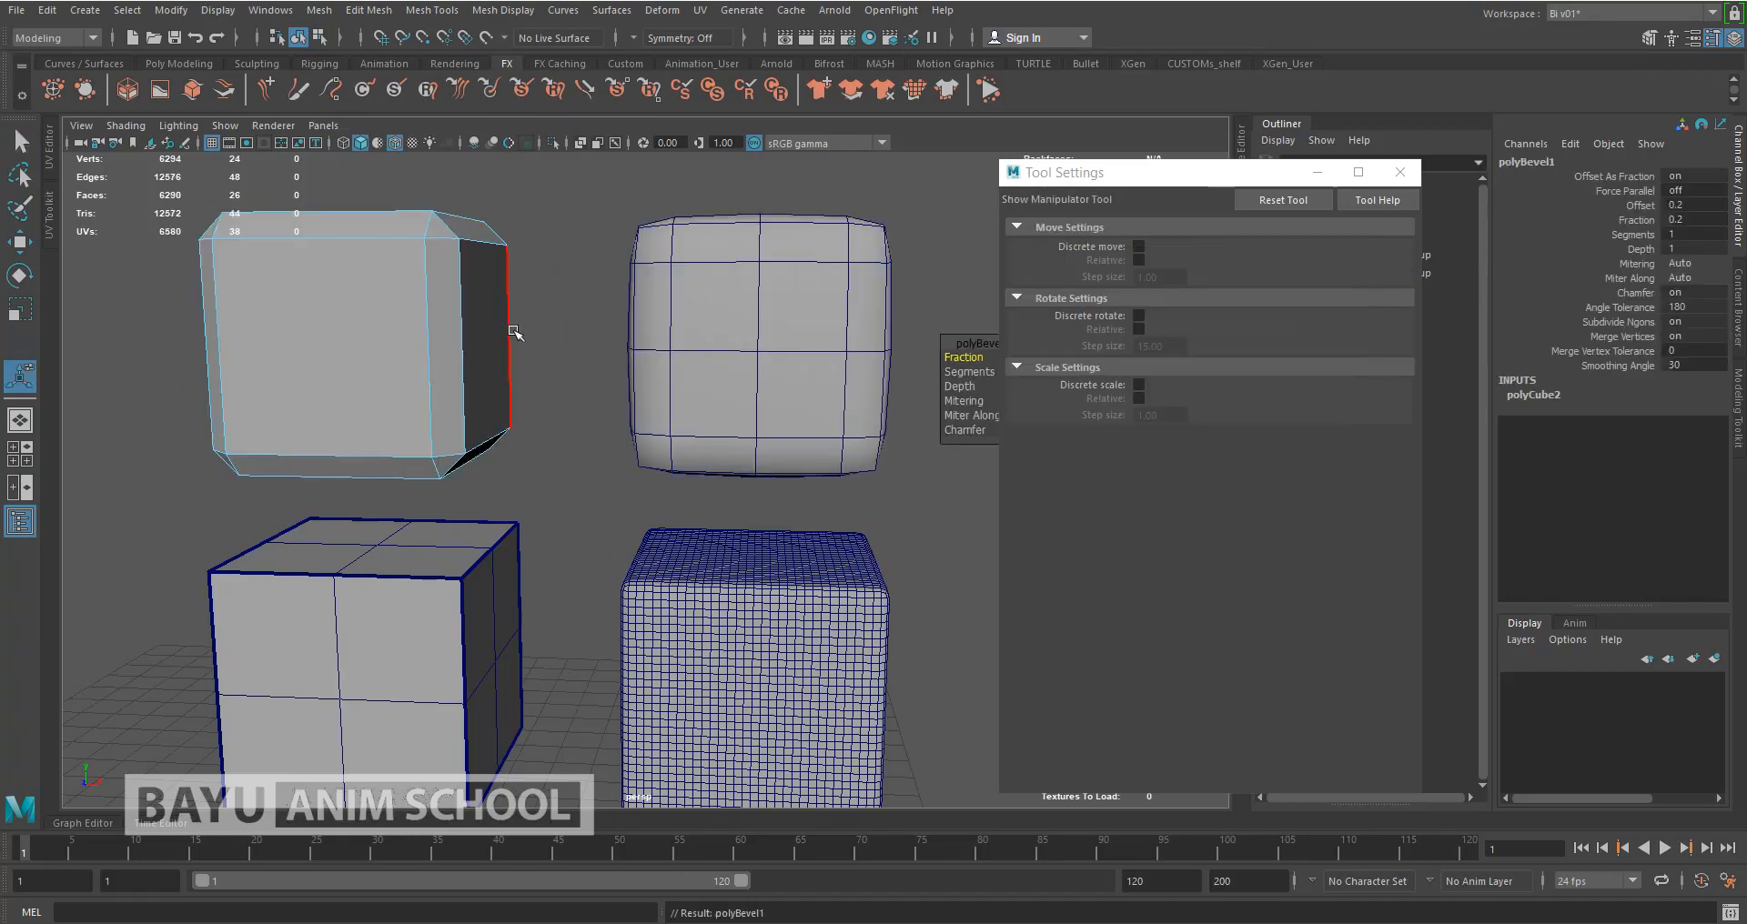
Set the Fraction of the upper cube's polyBevel1 node to 0.1 and deselect the cube
alt+drag(546, 364, 580, 396)
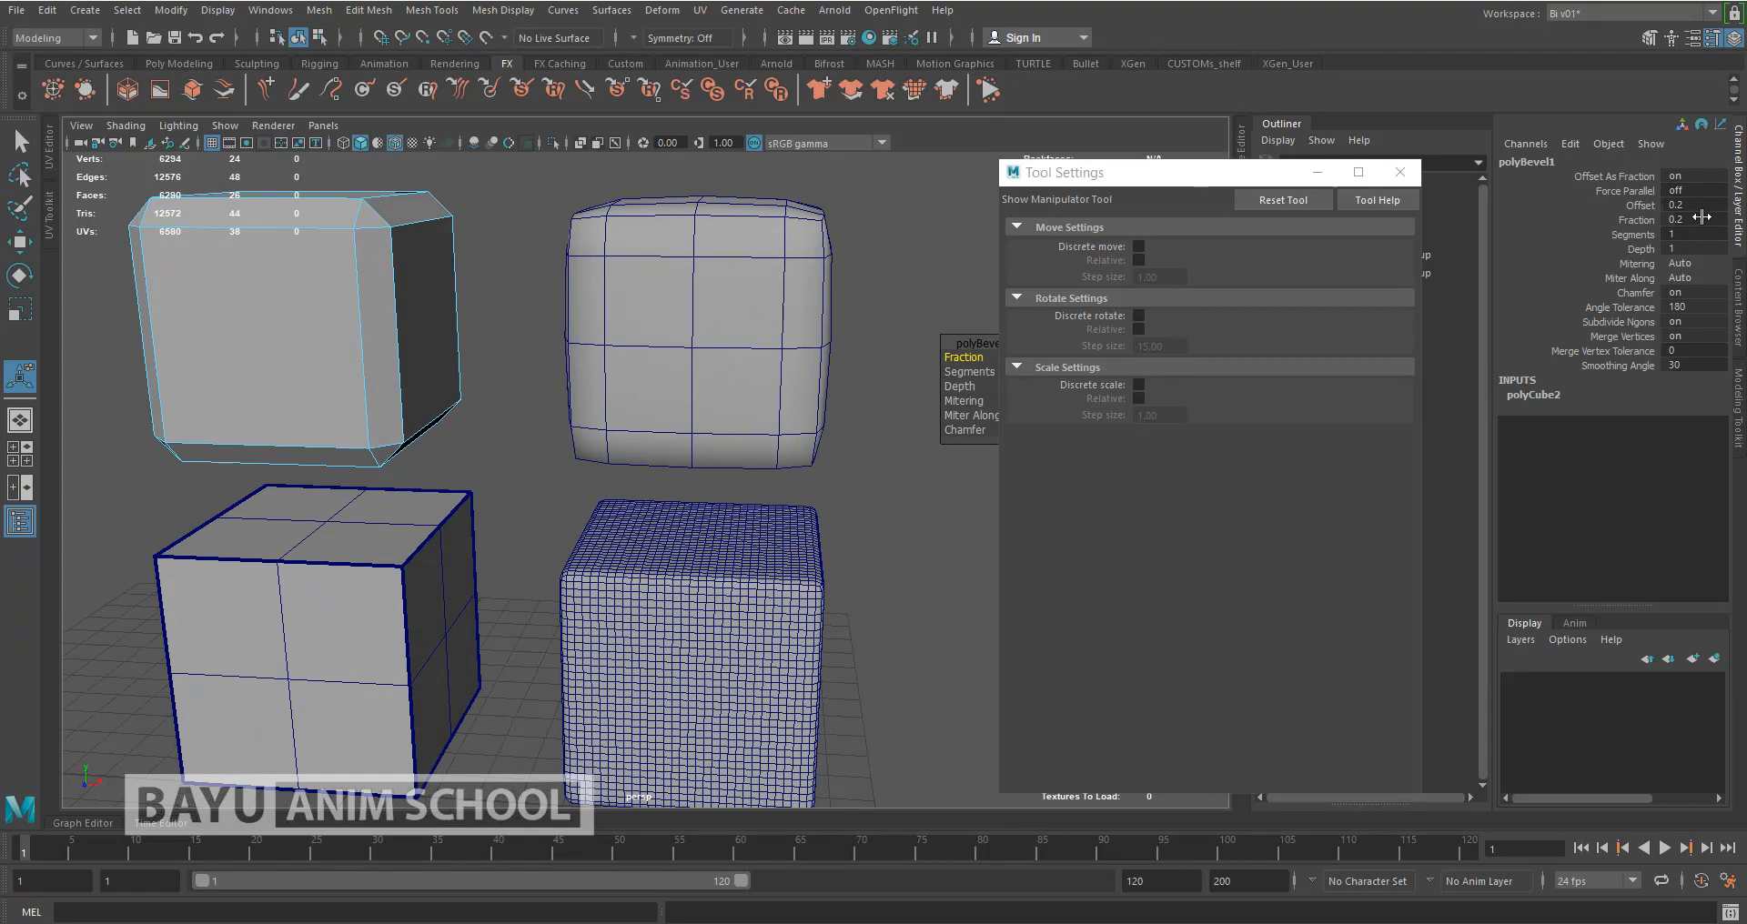
double_click(1697, 219)
text(.1)
key(Tab)
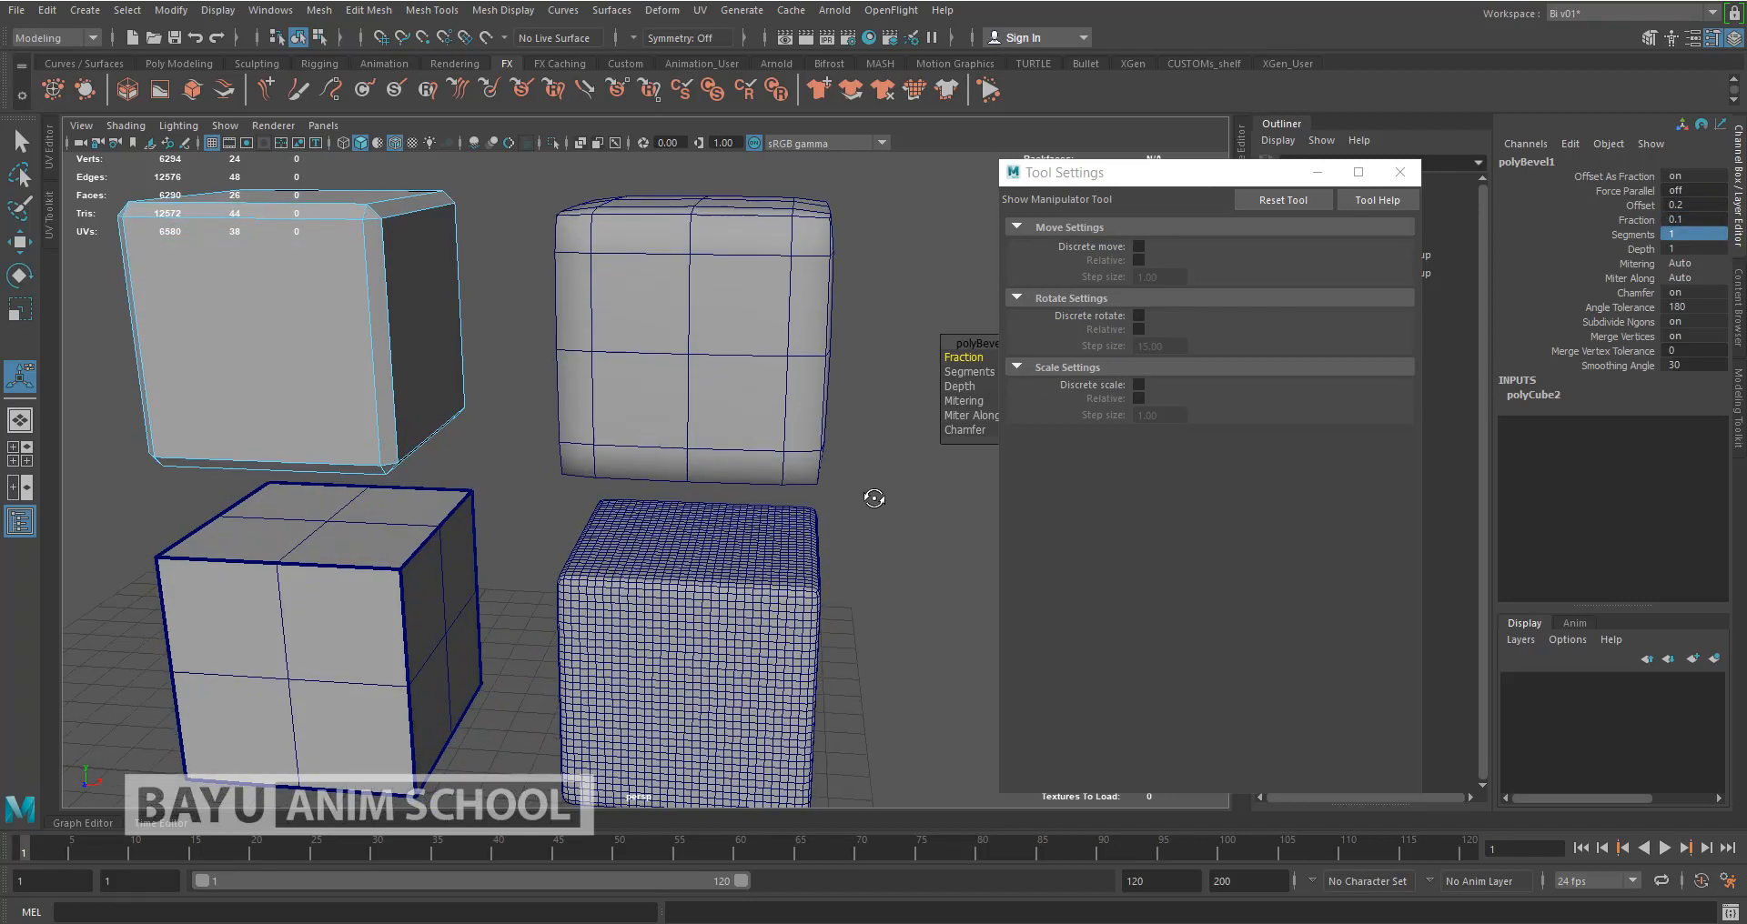
click(881, 499)
Set the exponential level of the upper smoothed cube's polySmoothProxy2 node to 2
click(776, 365)
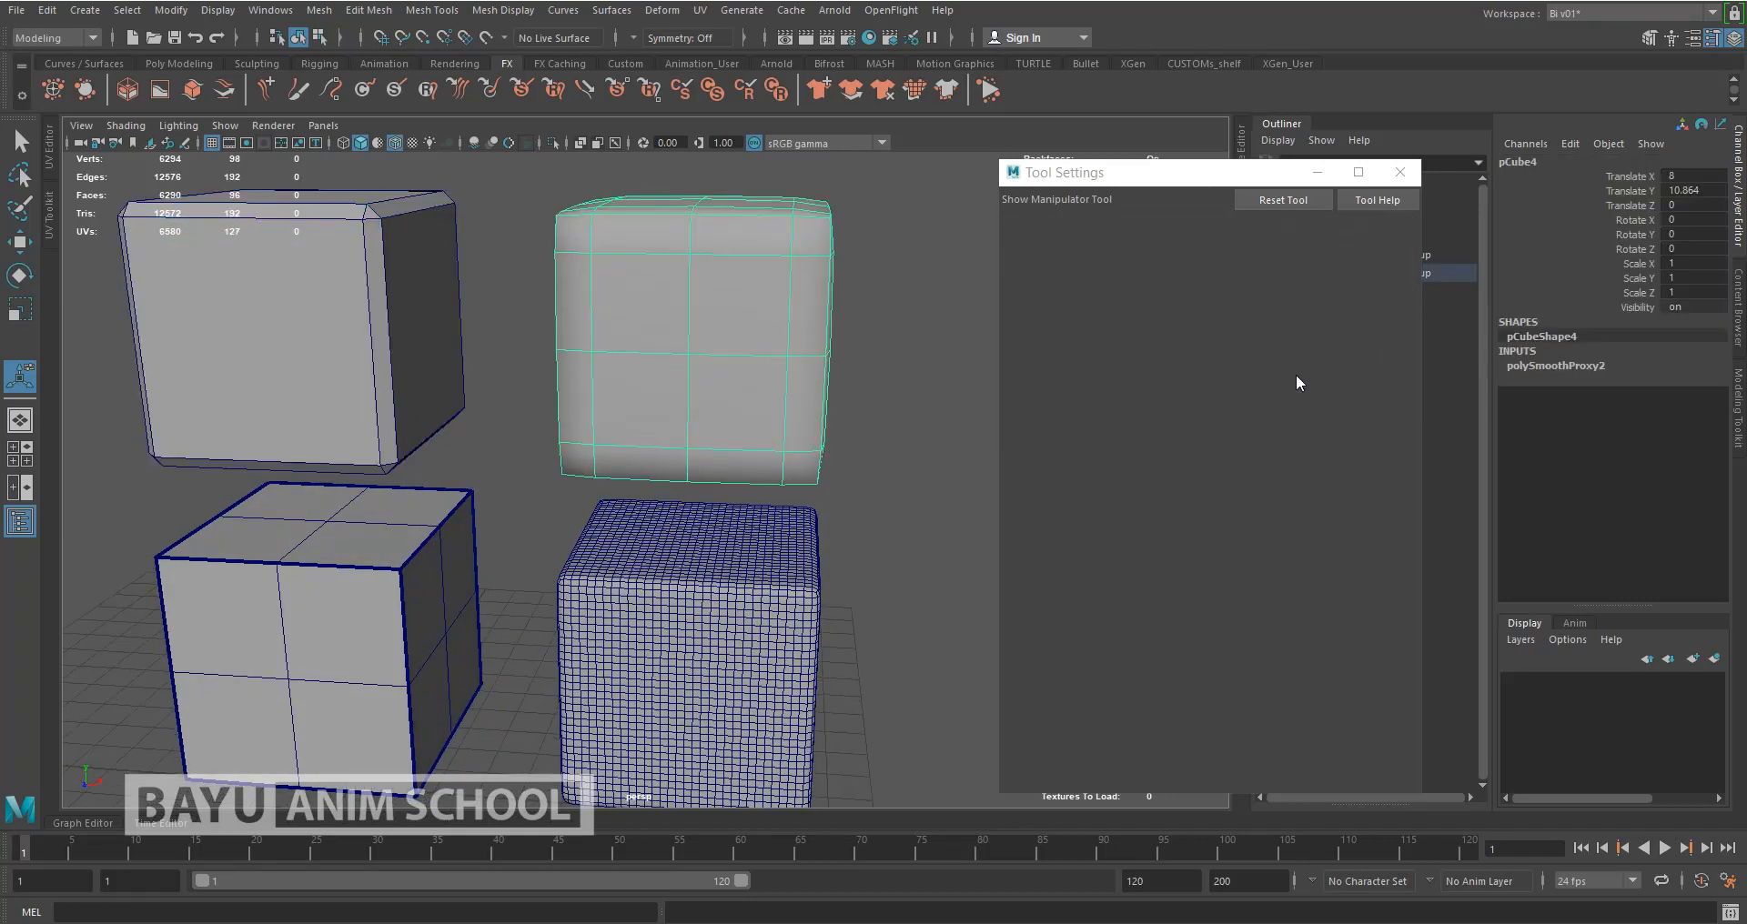
click(1555, 366)
double_click(1702, 395)
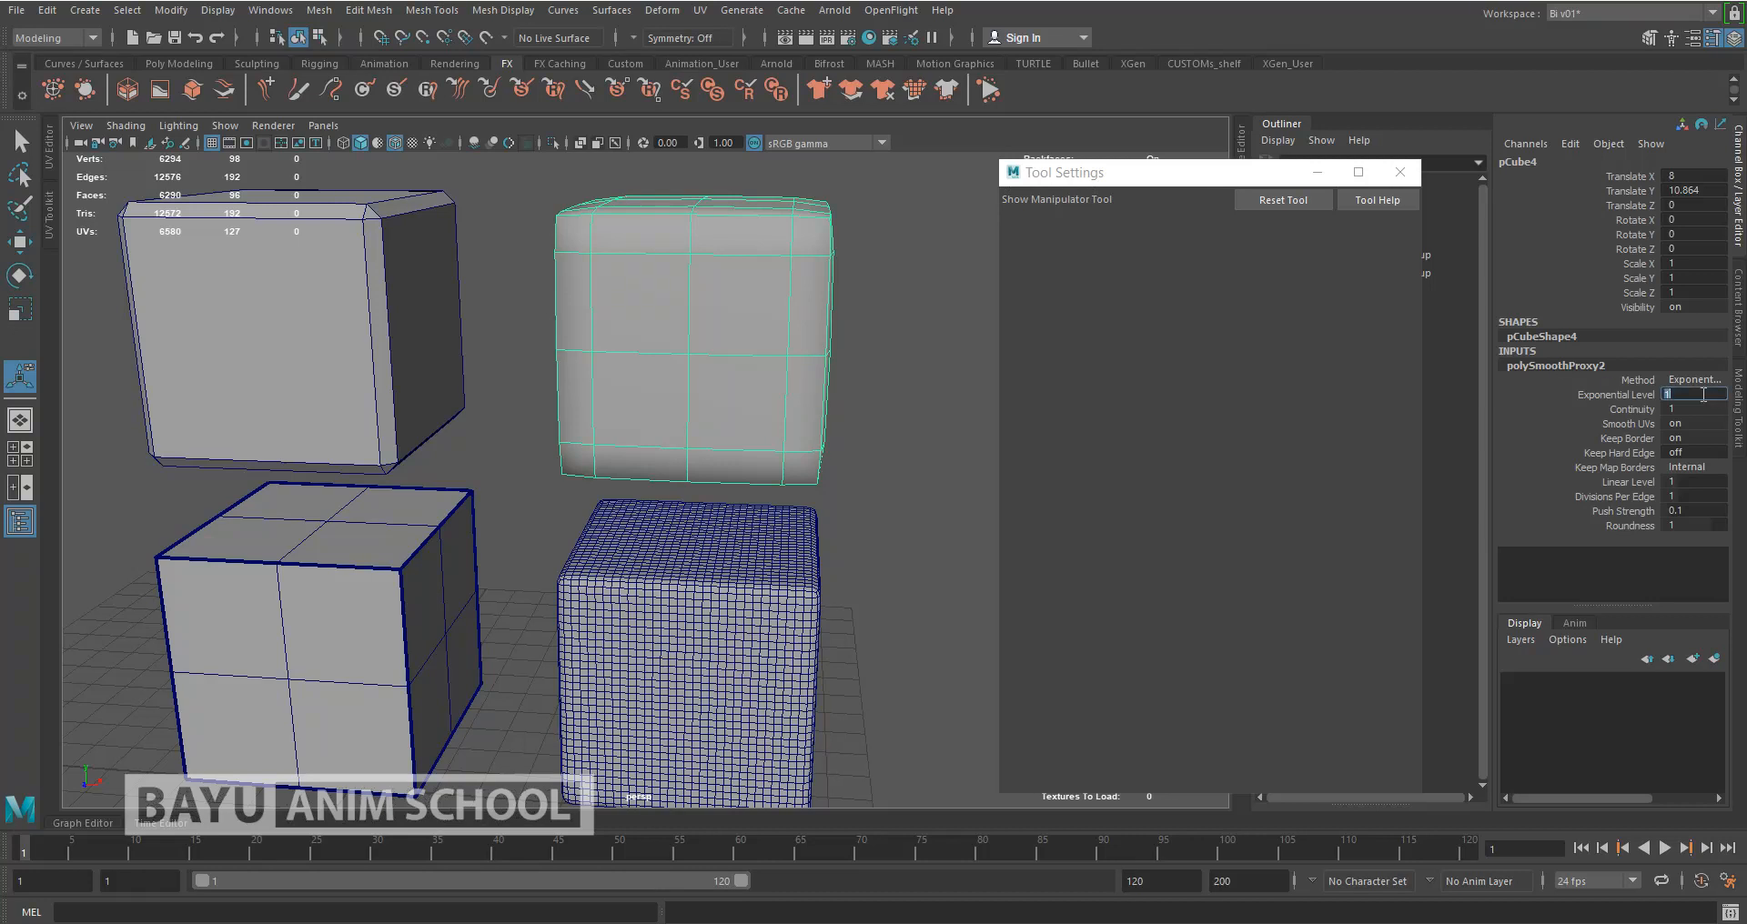
text(2)
key(Tab)
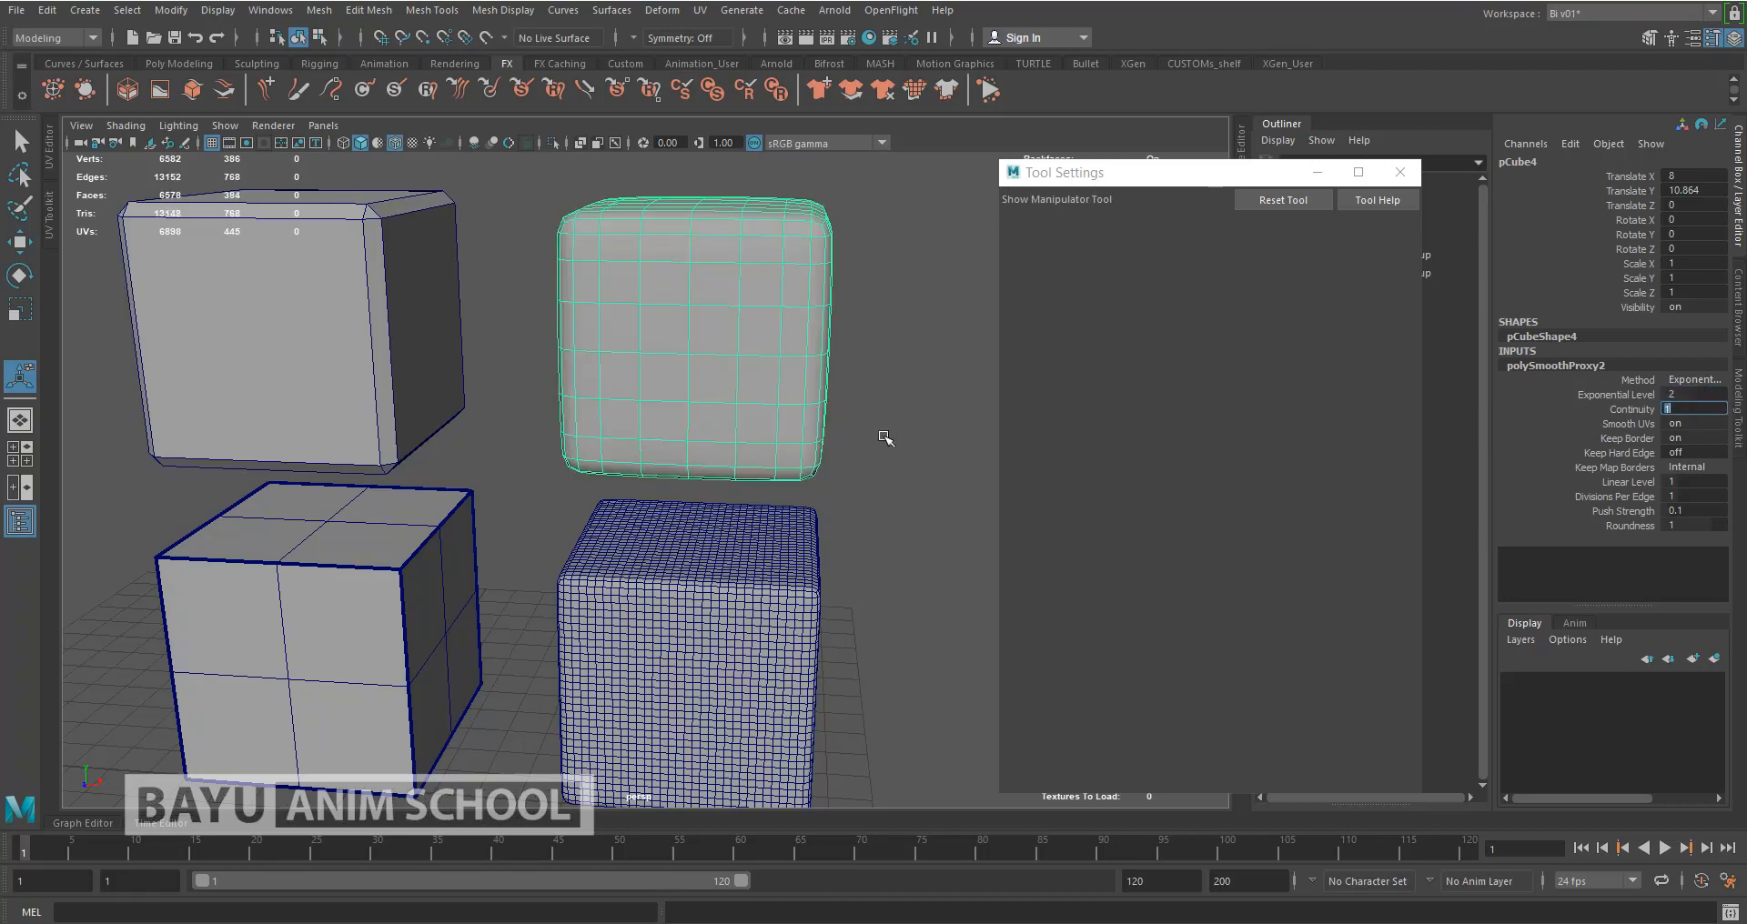
mouse_move(819, 500)
alt+mouse_down()
mouse_move(815, 484)
mouse_move(795, 495)
mouse_move(815, 490)
alt+mouse_up()
Raise the upper smoothed cube's polySmoothProxy2 exponential level to 3 and clear the selection
double_click(1696, 393)
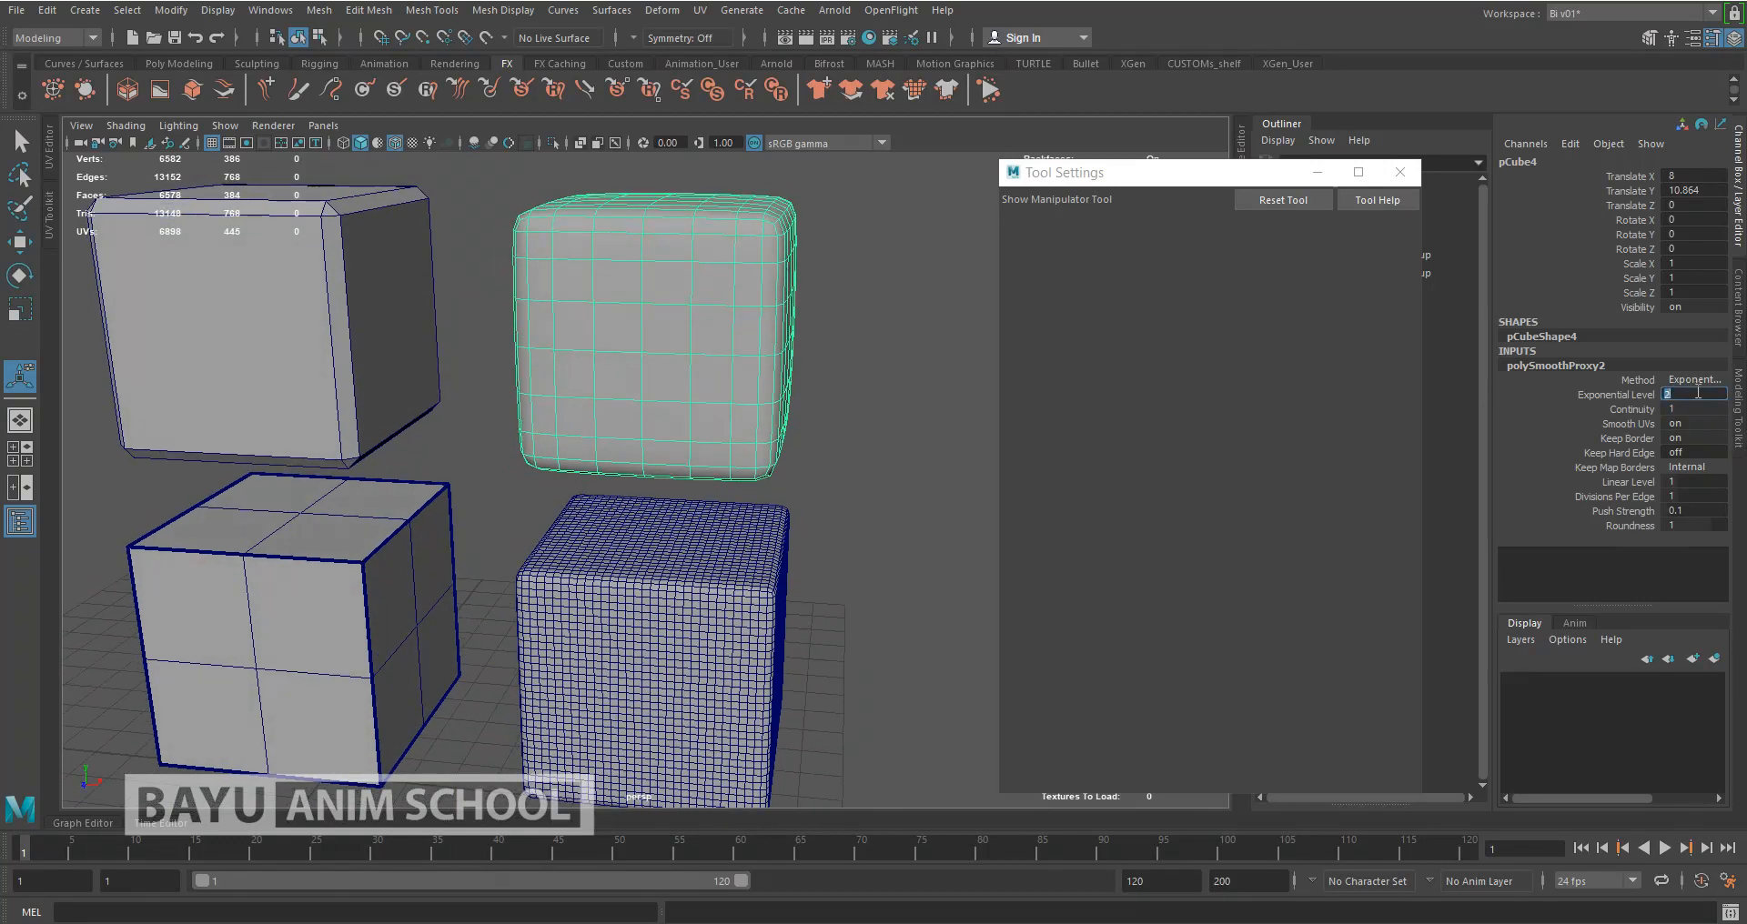
text(3)
key(Tab)
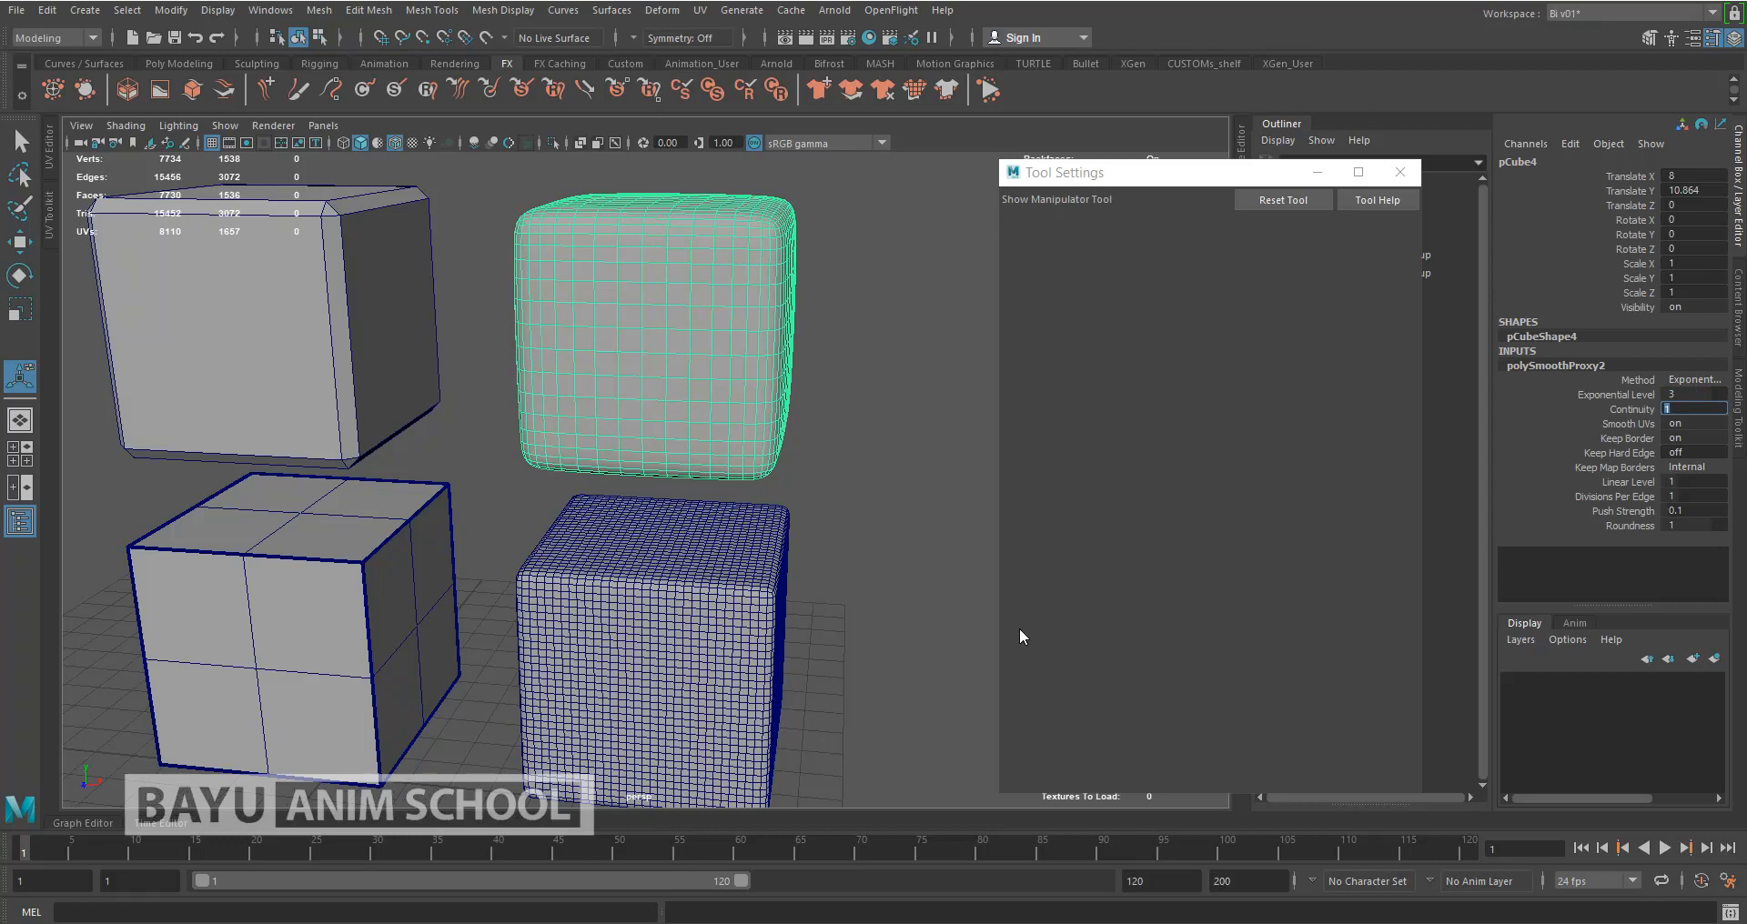
click(874, 570)
mouse_move(791, 534)
alt+mouse_down()
mouse_move(807, 510)
mouse_move(808, 529)
alt+mouse_up()
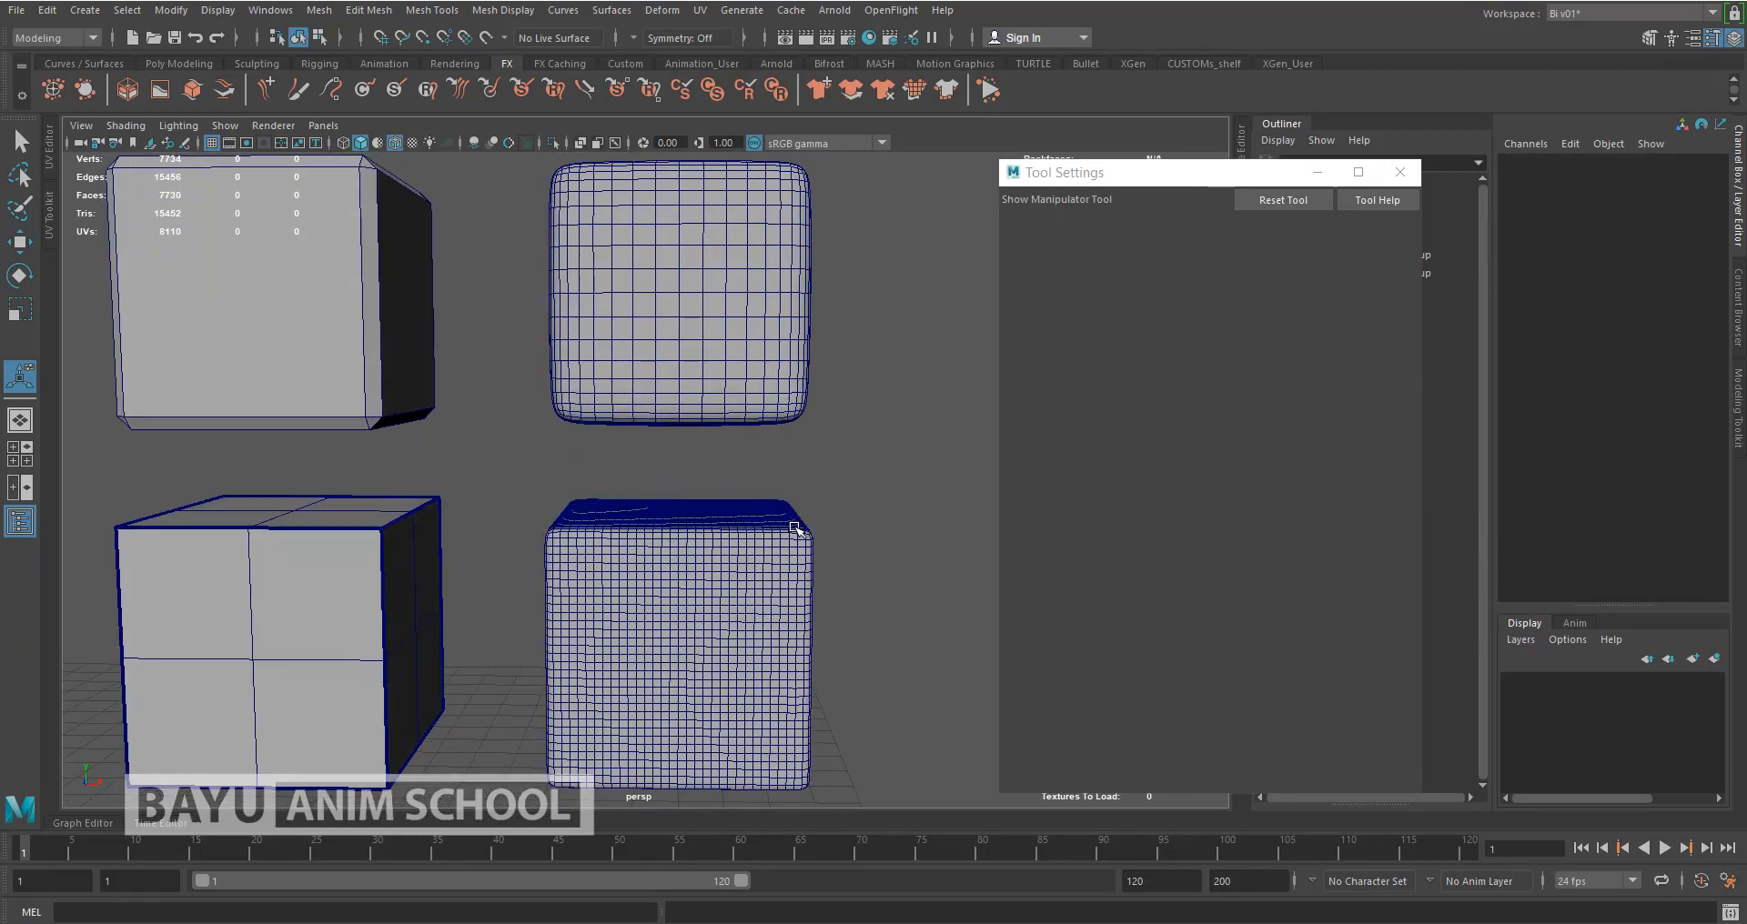
alt+drag(637, 537, 636, 546)
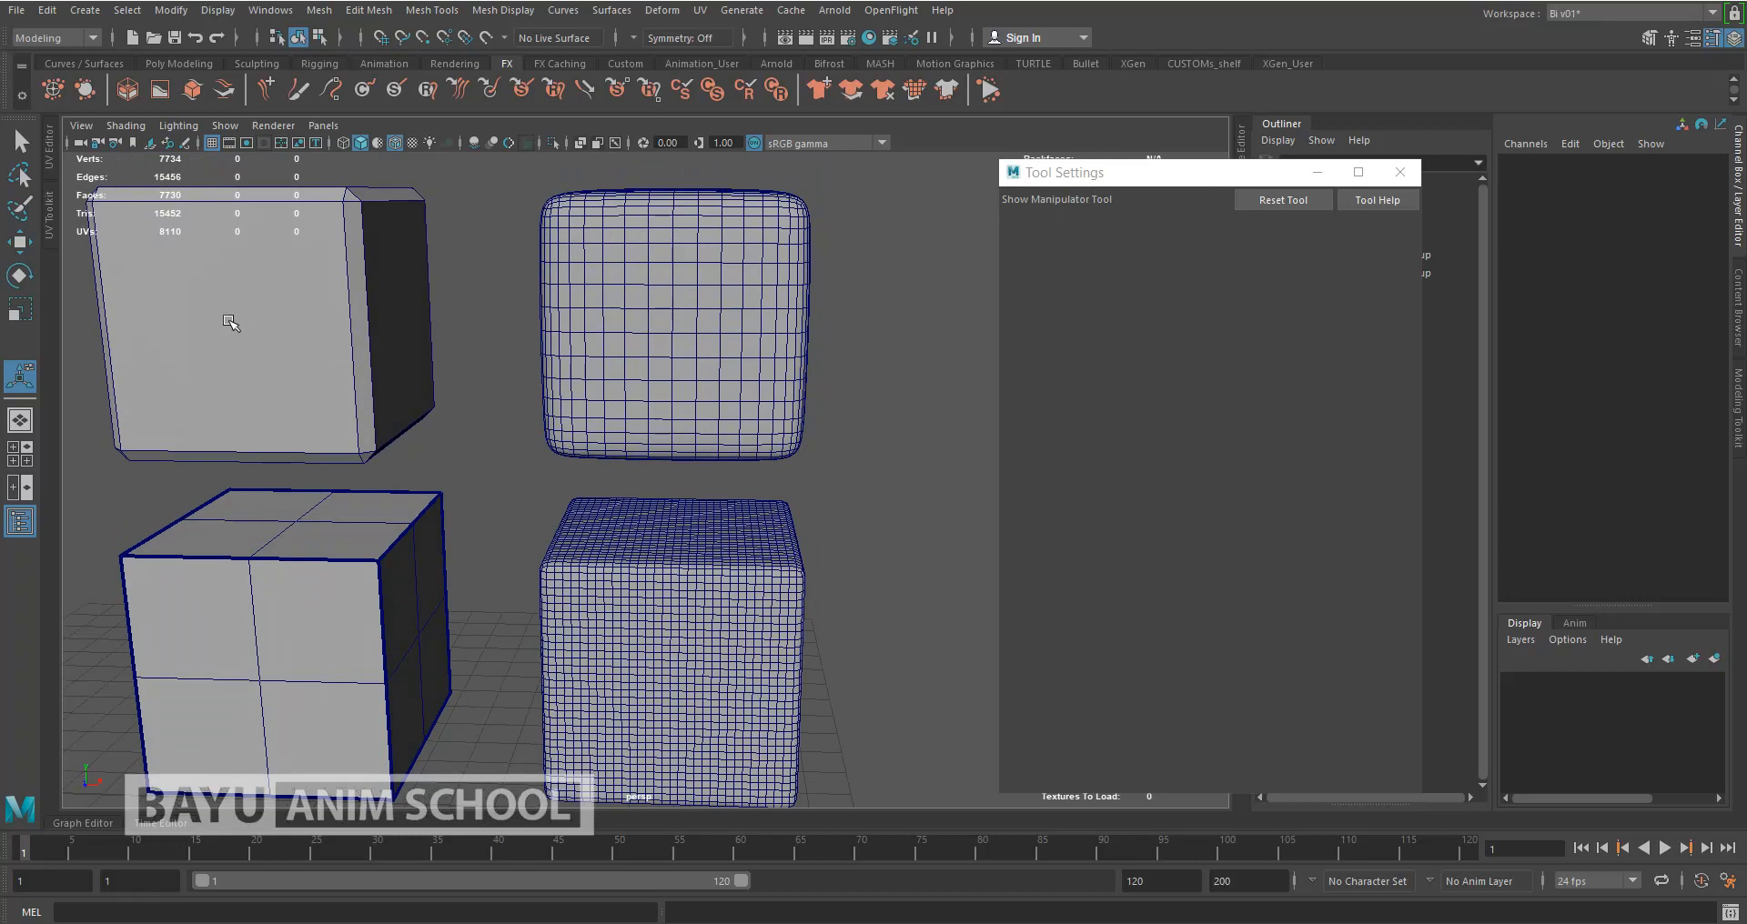
Remove the added face divisions from the lower original cube through its polySubdFace1 node and deselect it
click(632, 550)
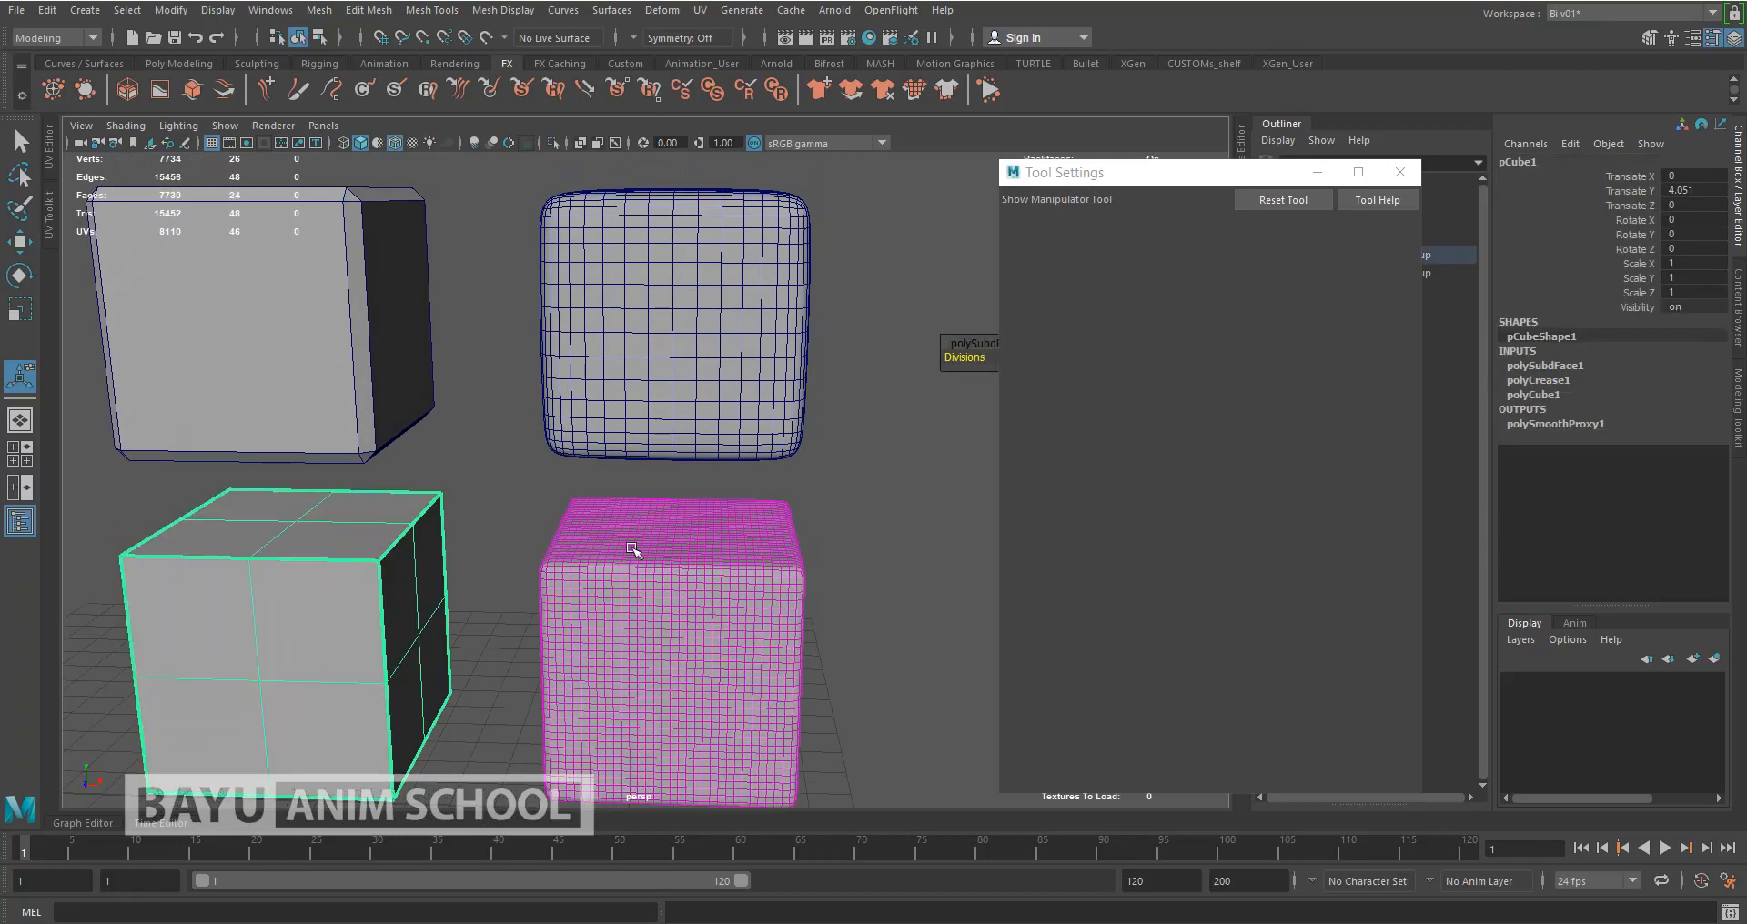
click(1570, 367)
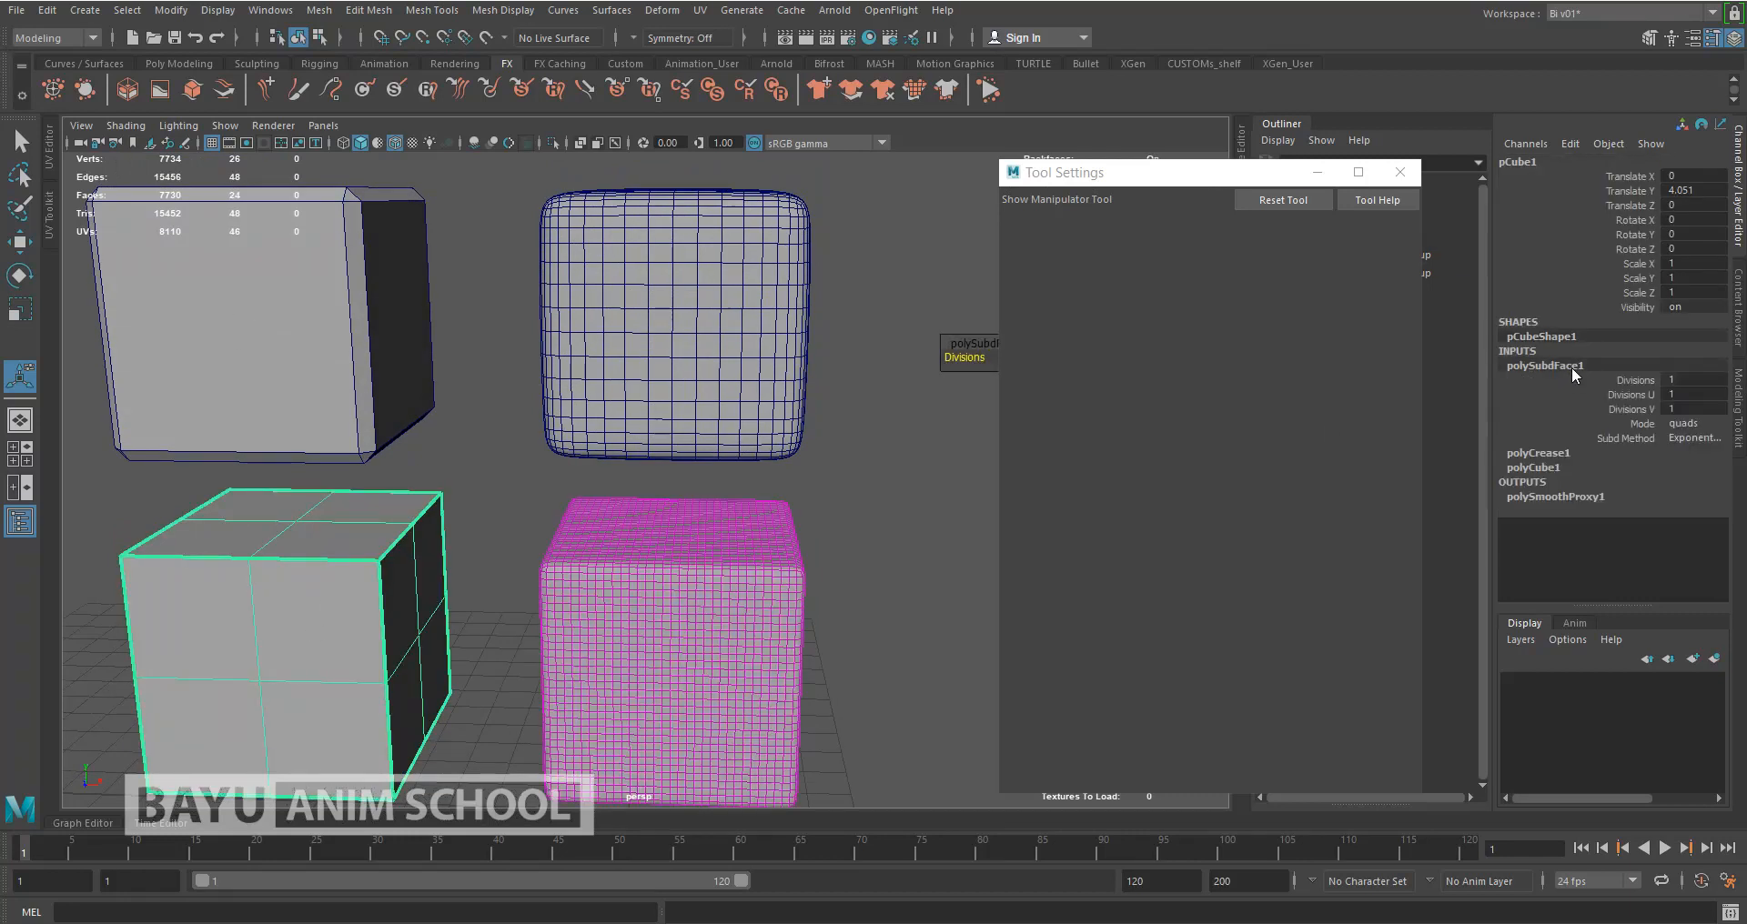
double_click(1696, 378)
key(Return)
click(887, 602)
alt+drag(819, 550, 816, 523)
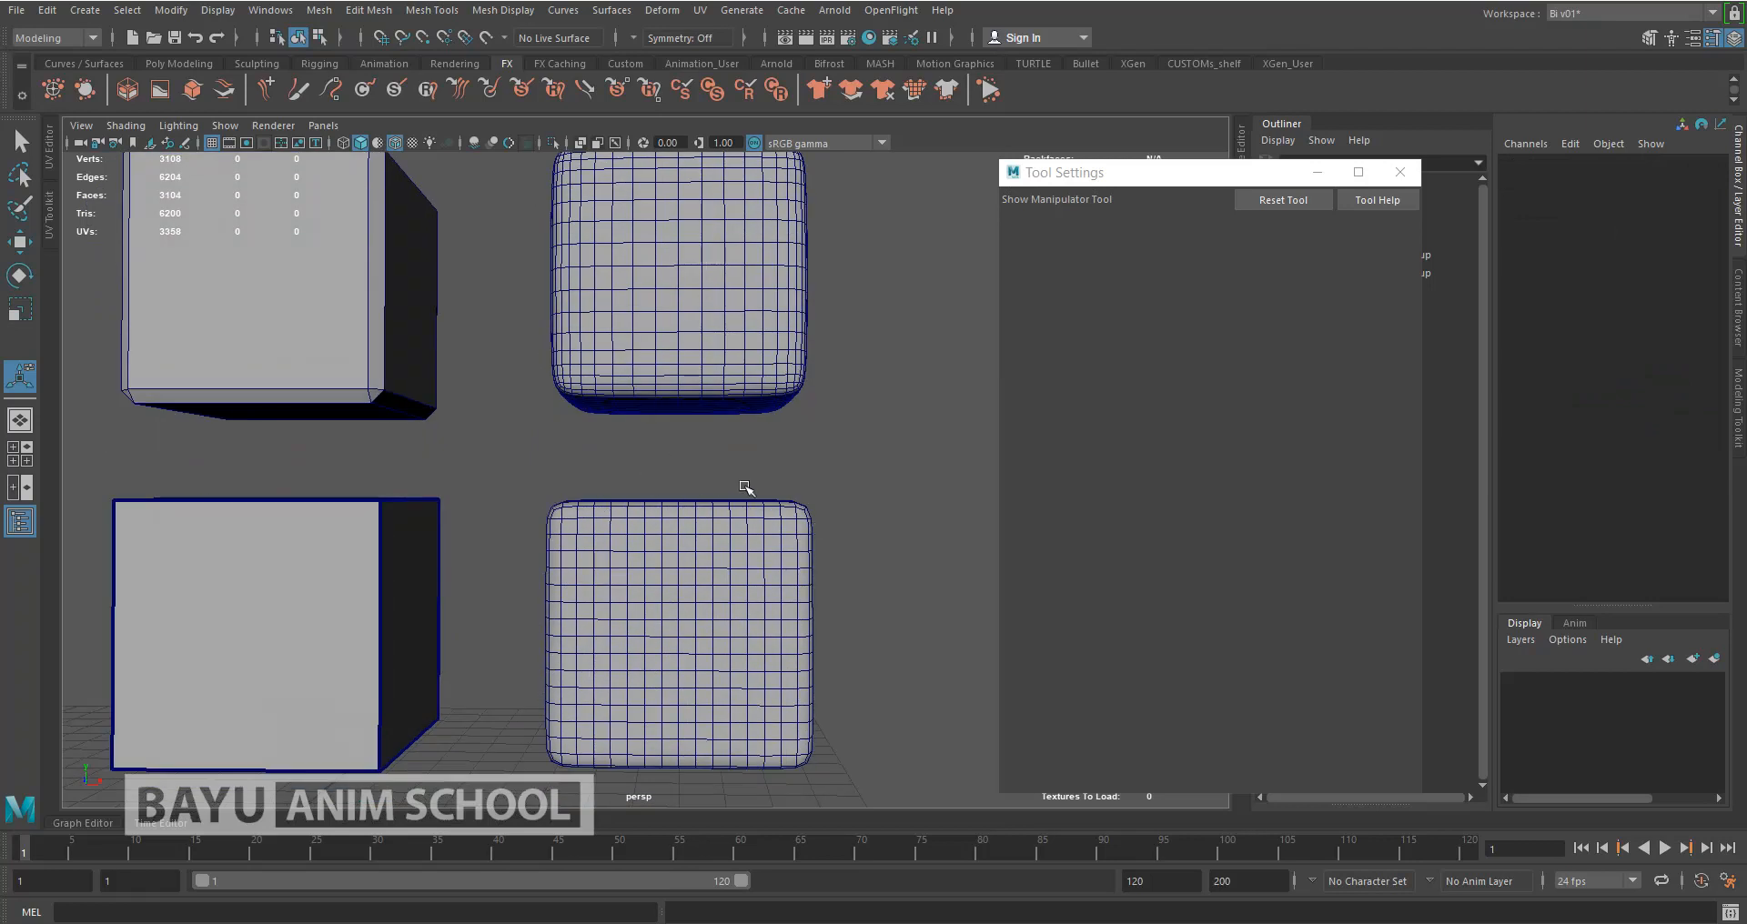
alt+drag(789, 514, 770, 359)
Check the smooth proxy settings of the upper smoothed cube and the lower smoothed cube
click(790, 397)
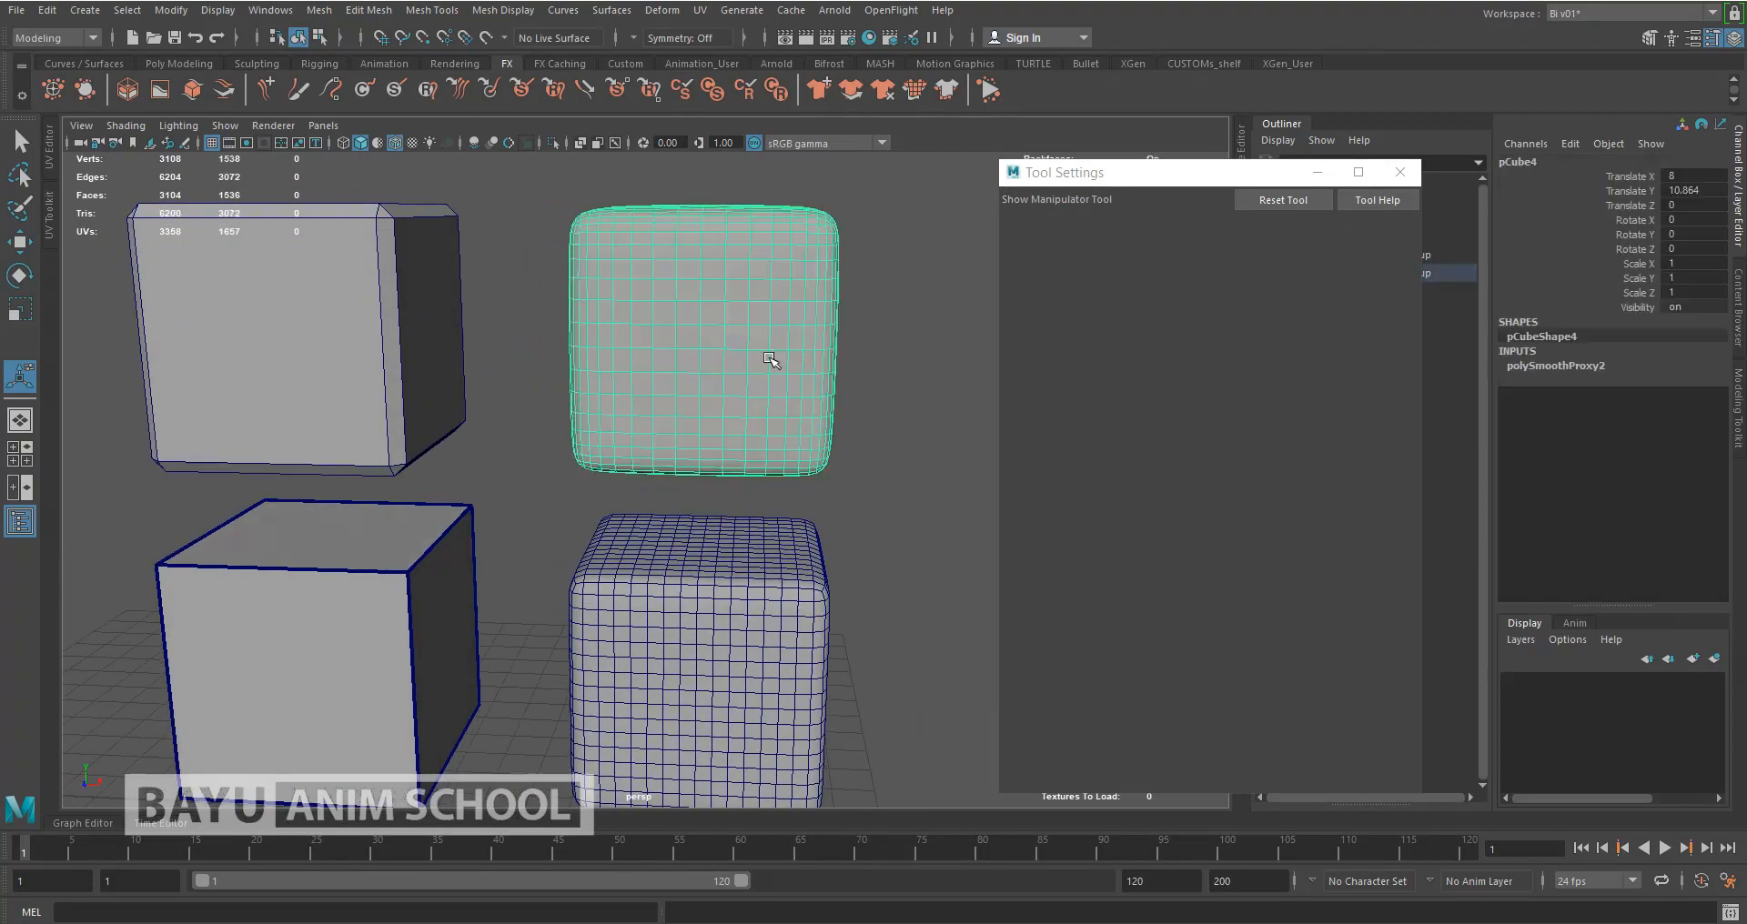
click(1555, 366)
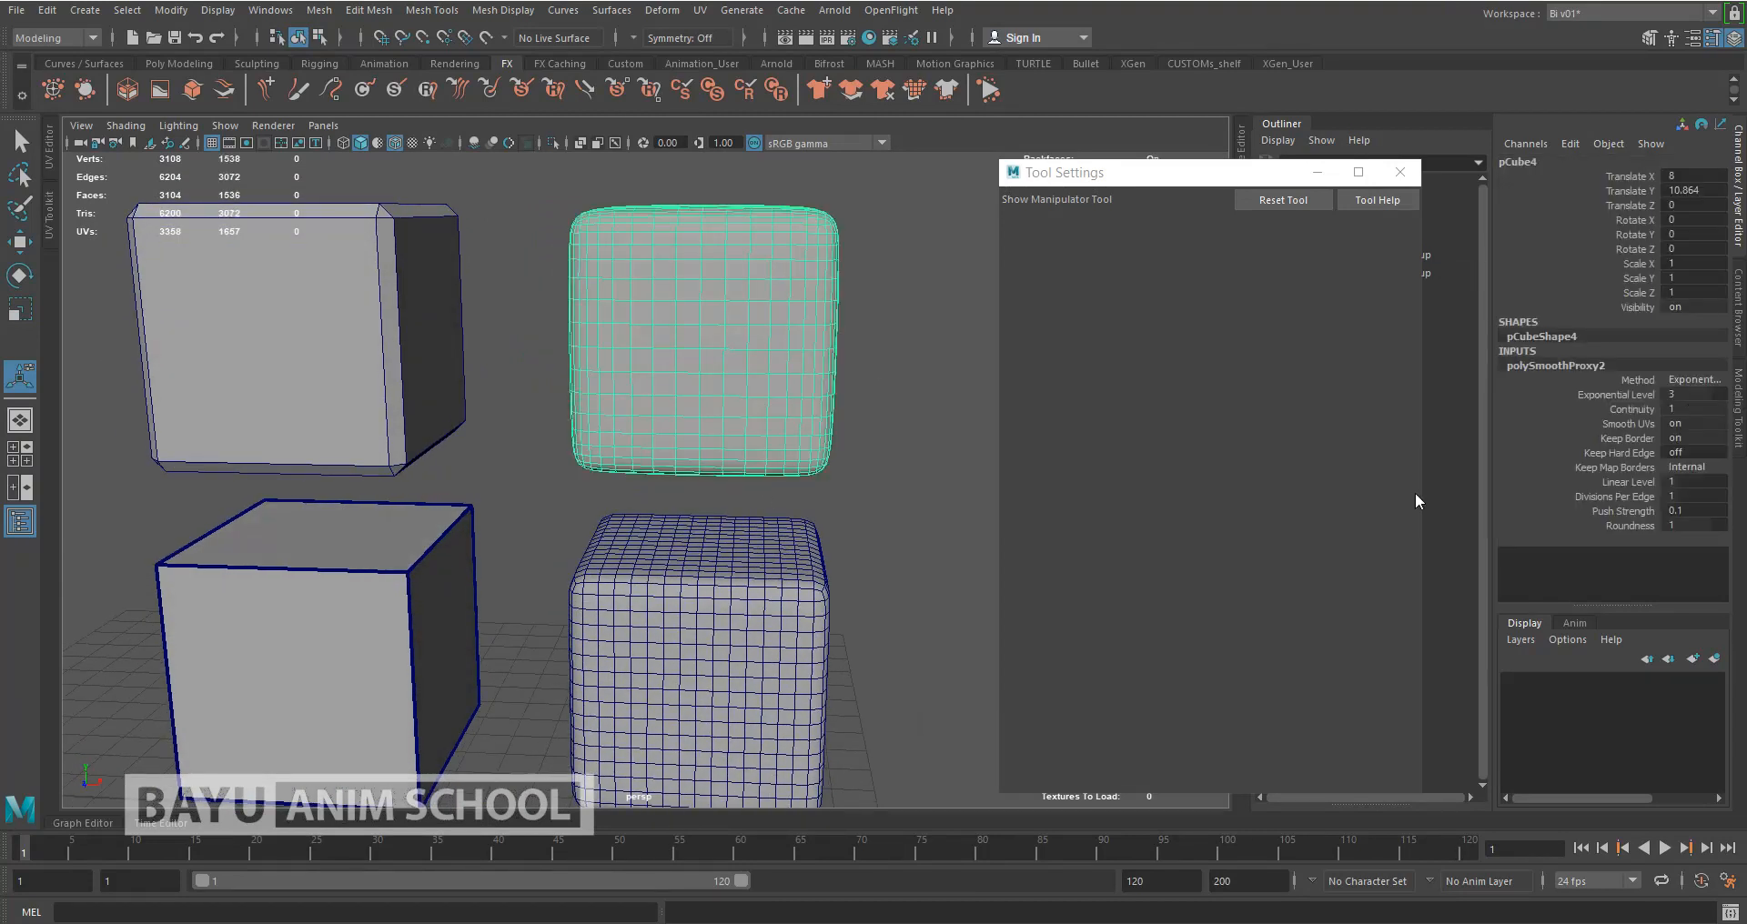
click(718, 667)
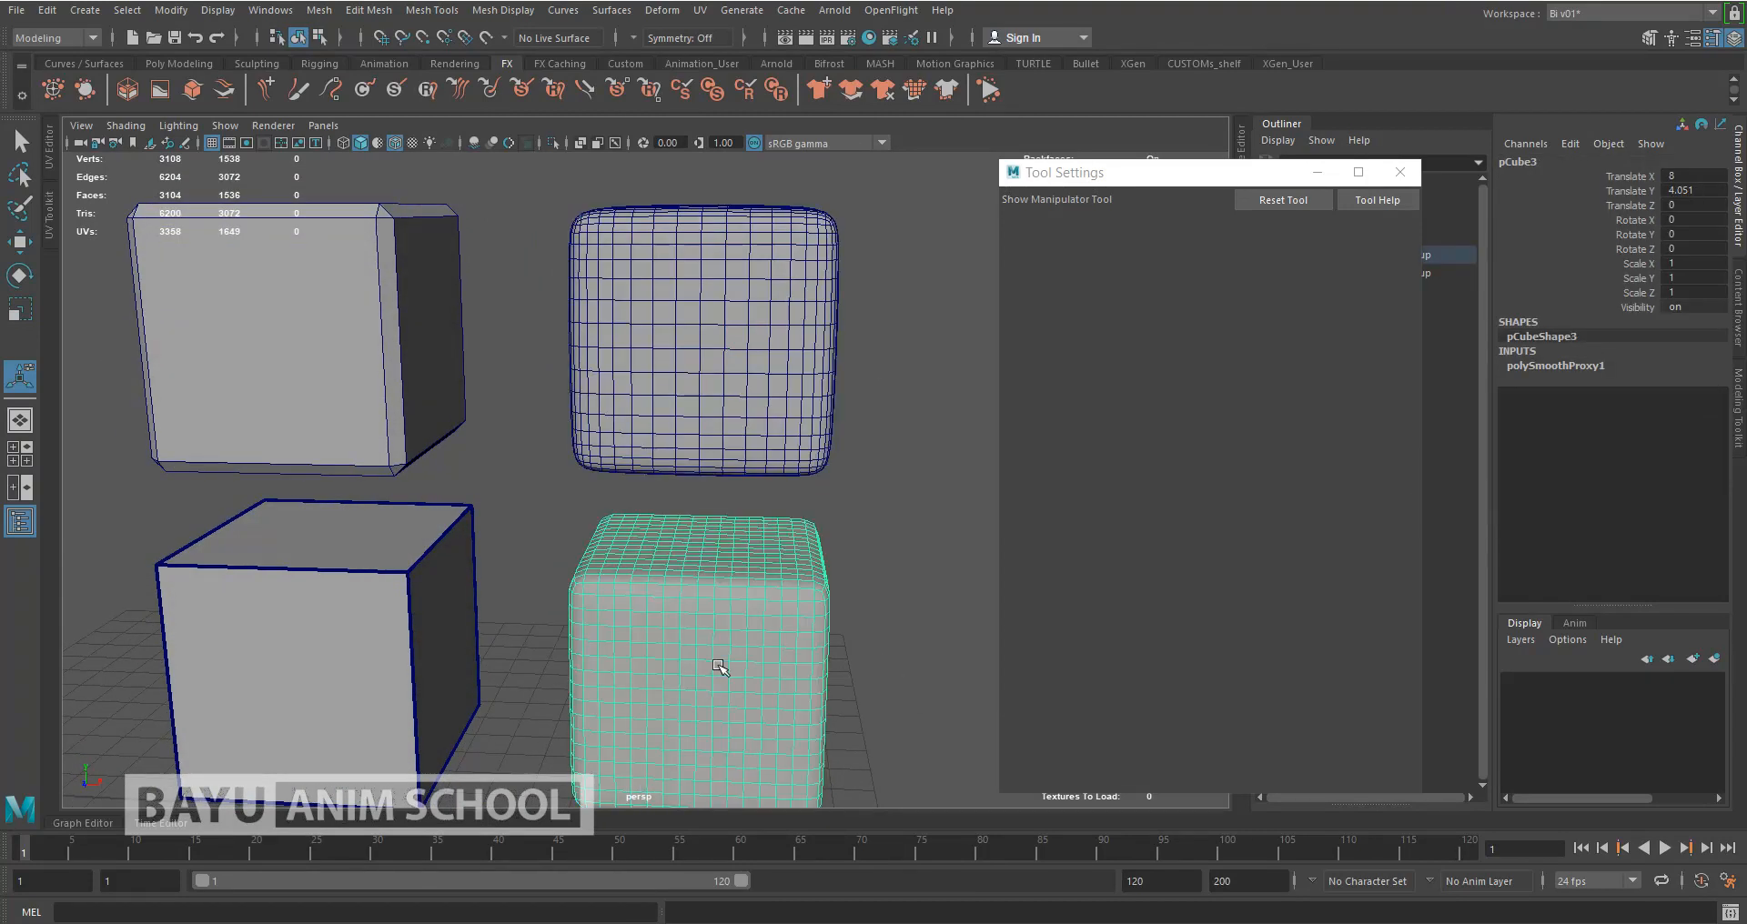
click(1574, 365)
Set the upper smoothed cube's polySmoothProxy2 exponential level to 4 and clear the selection
click(817, 374)
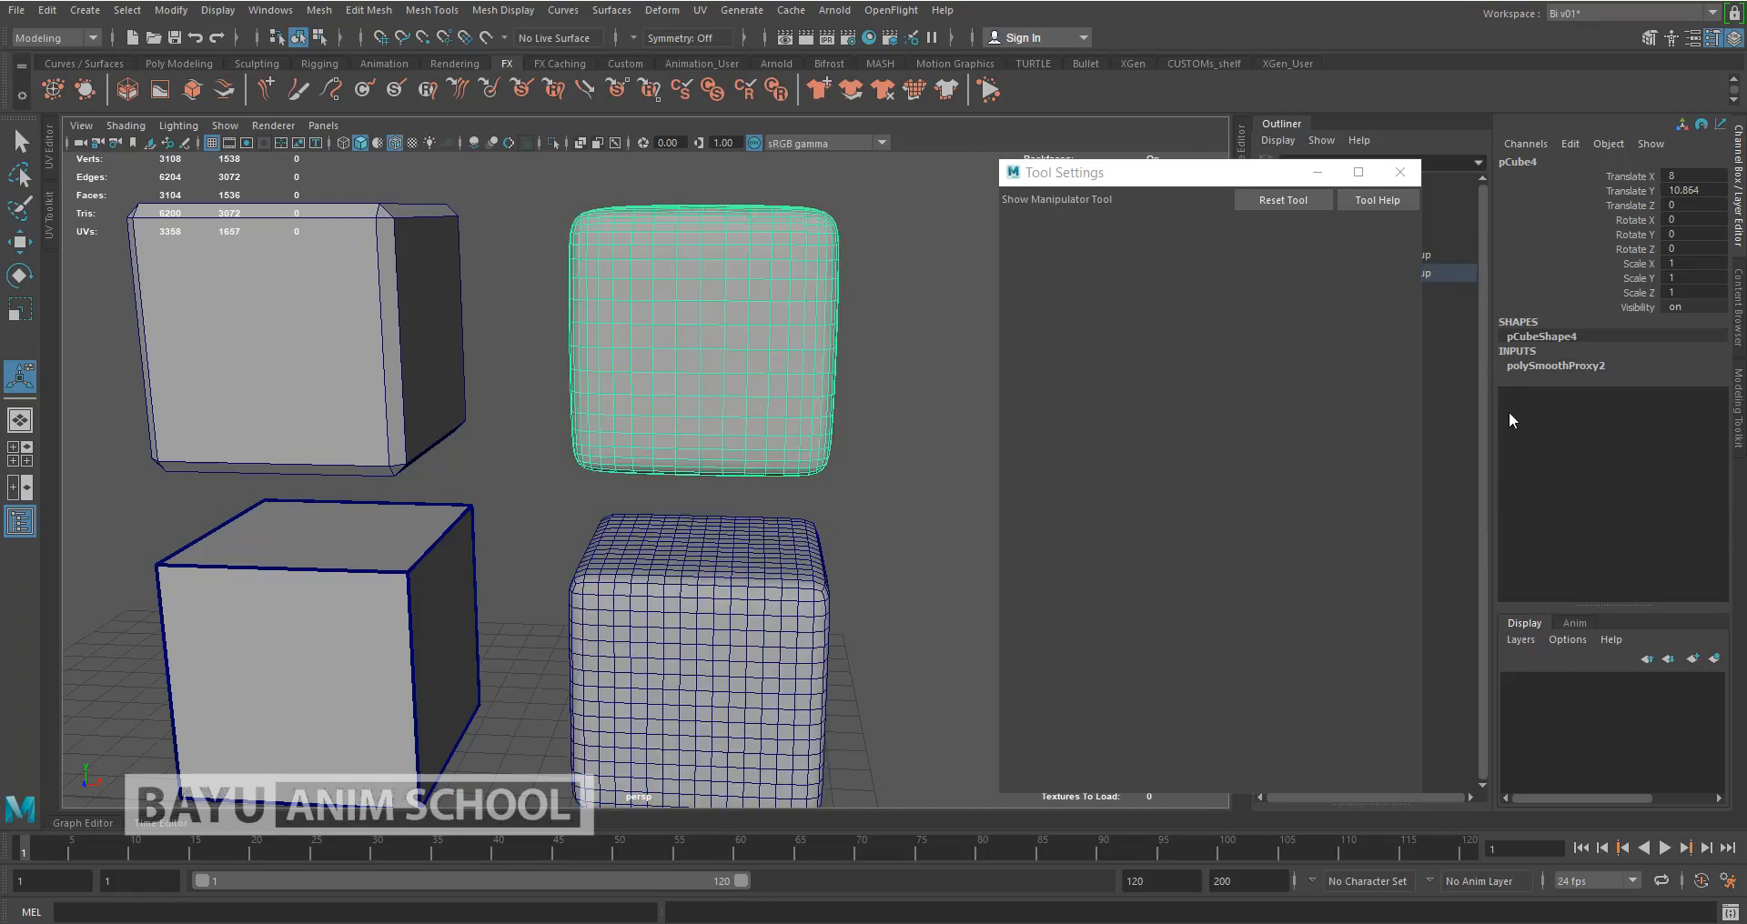
click(1583, 365)
double_click(1689, 395)
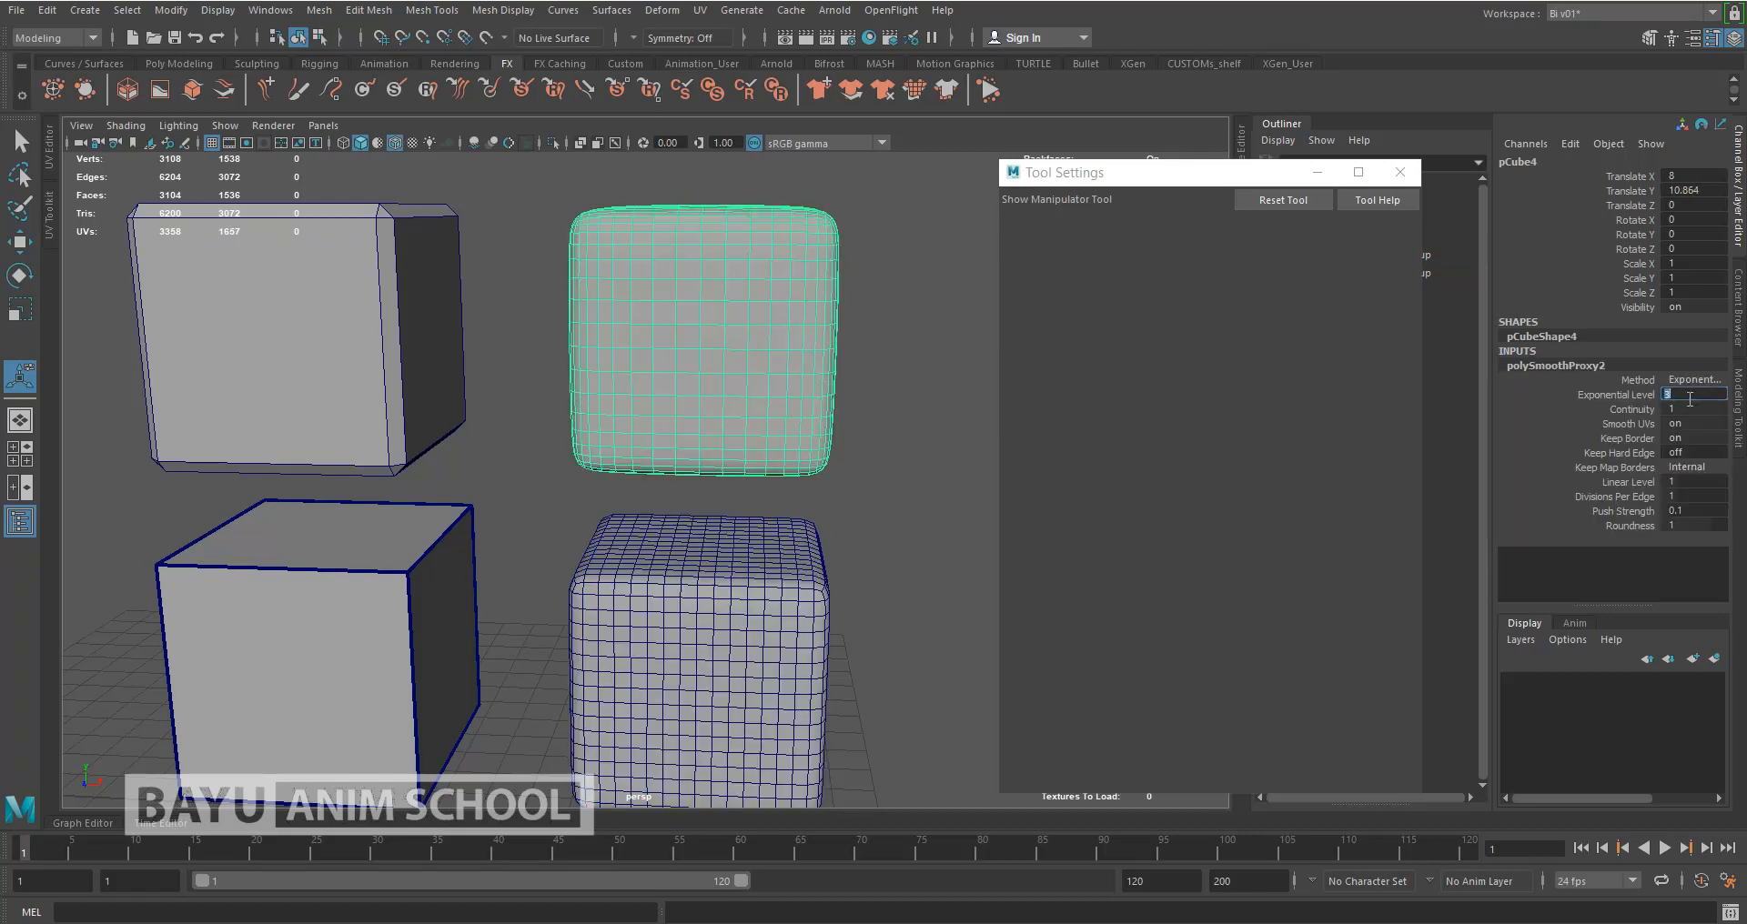
text(4)
key(Return)
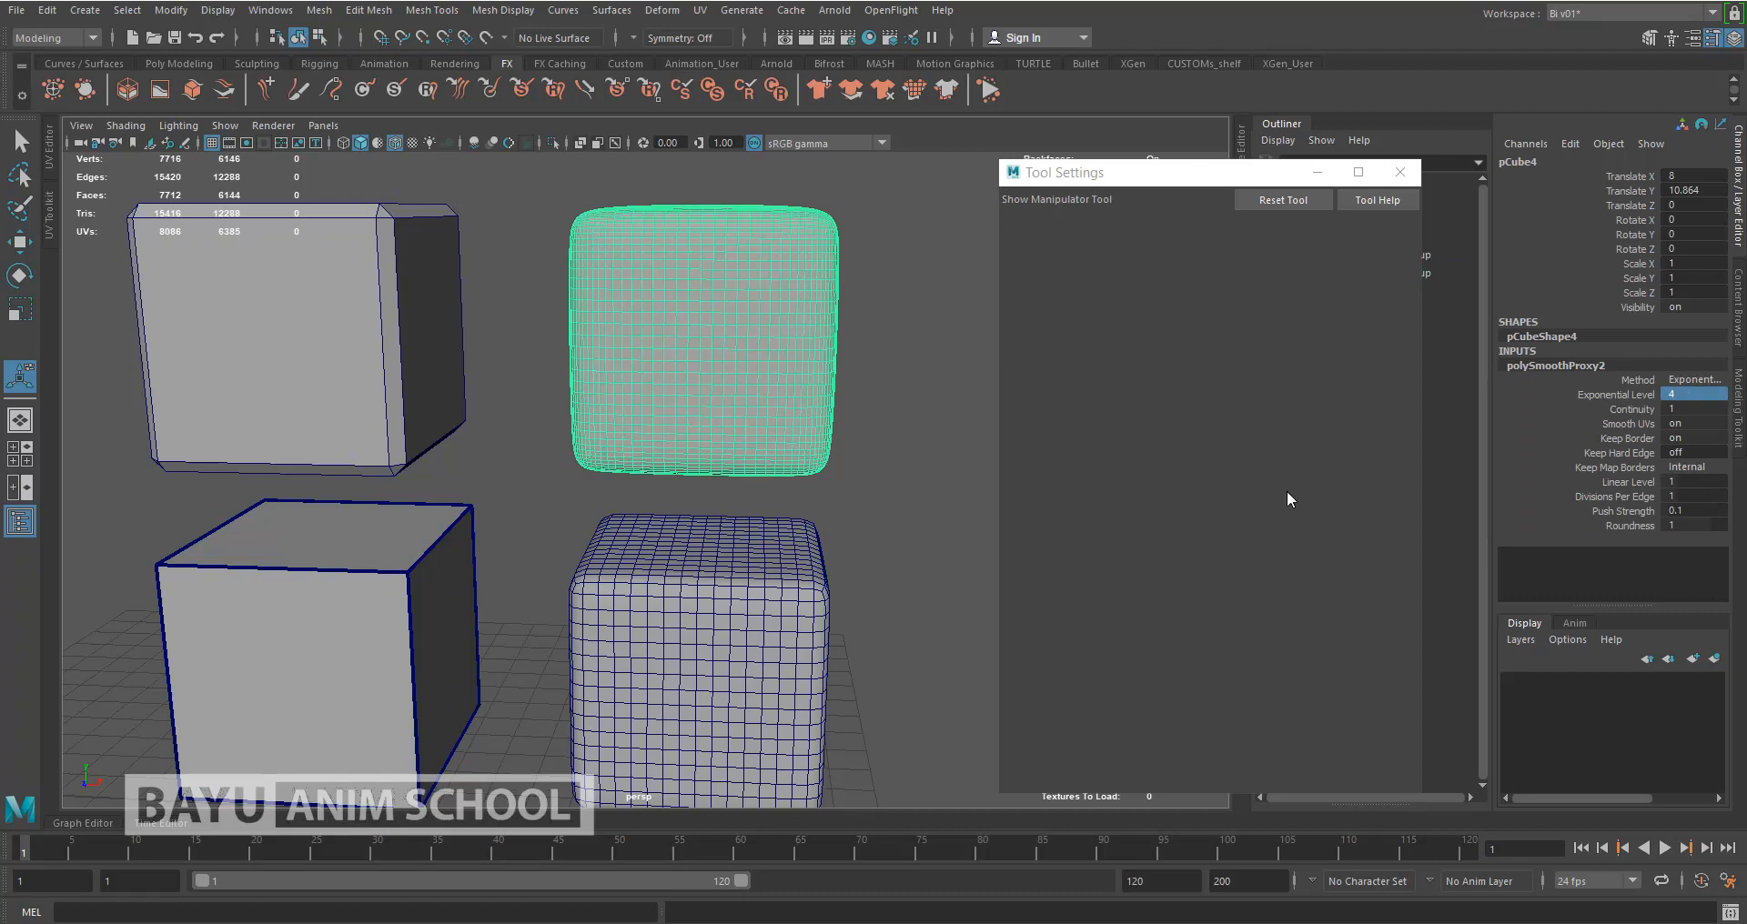
click(900, 533)
mouse_move(713, 499)
alt+mouse_down()
mouse_move(660, 526)
mouse_move(604, 511)
mouse_move(592, 557)
mouse_move(622, 494)
mouse_move(685, 499)
alt+mouse_up()
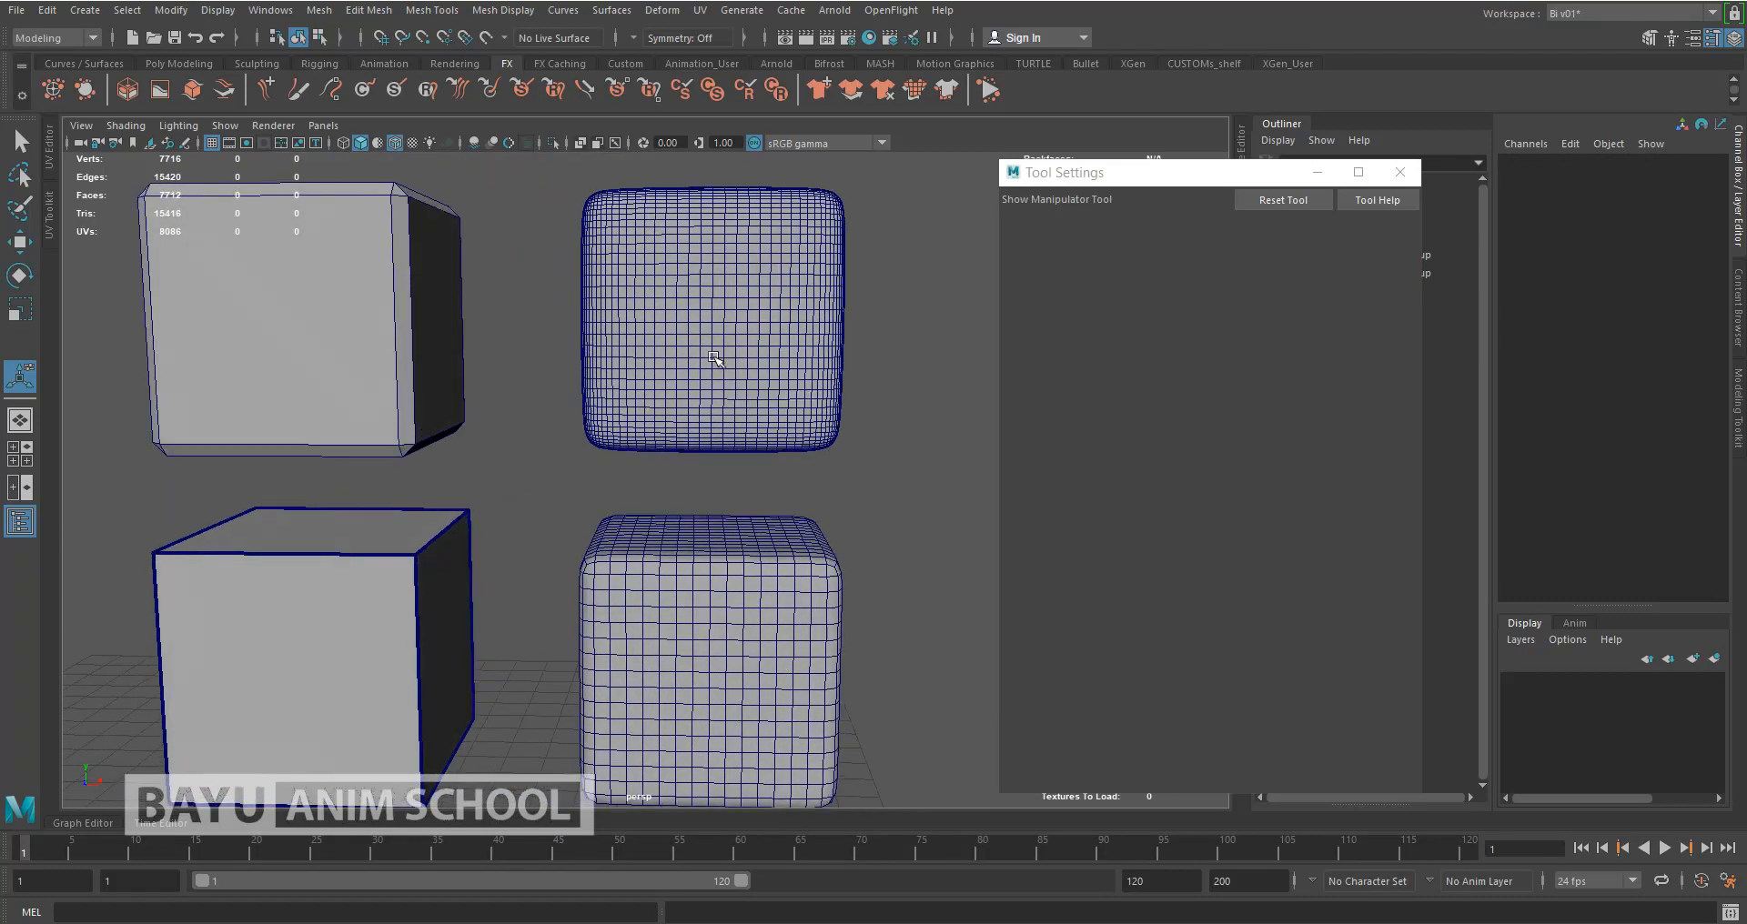
alt+drag(715, 559, 782, 587)
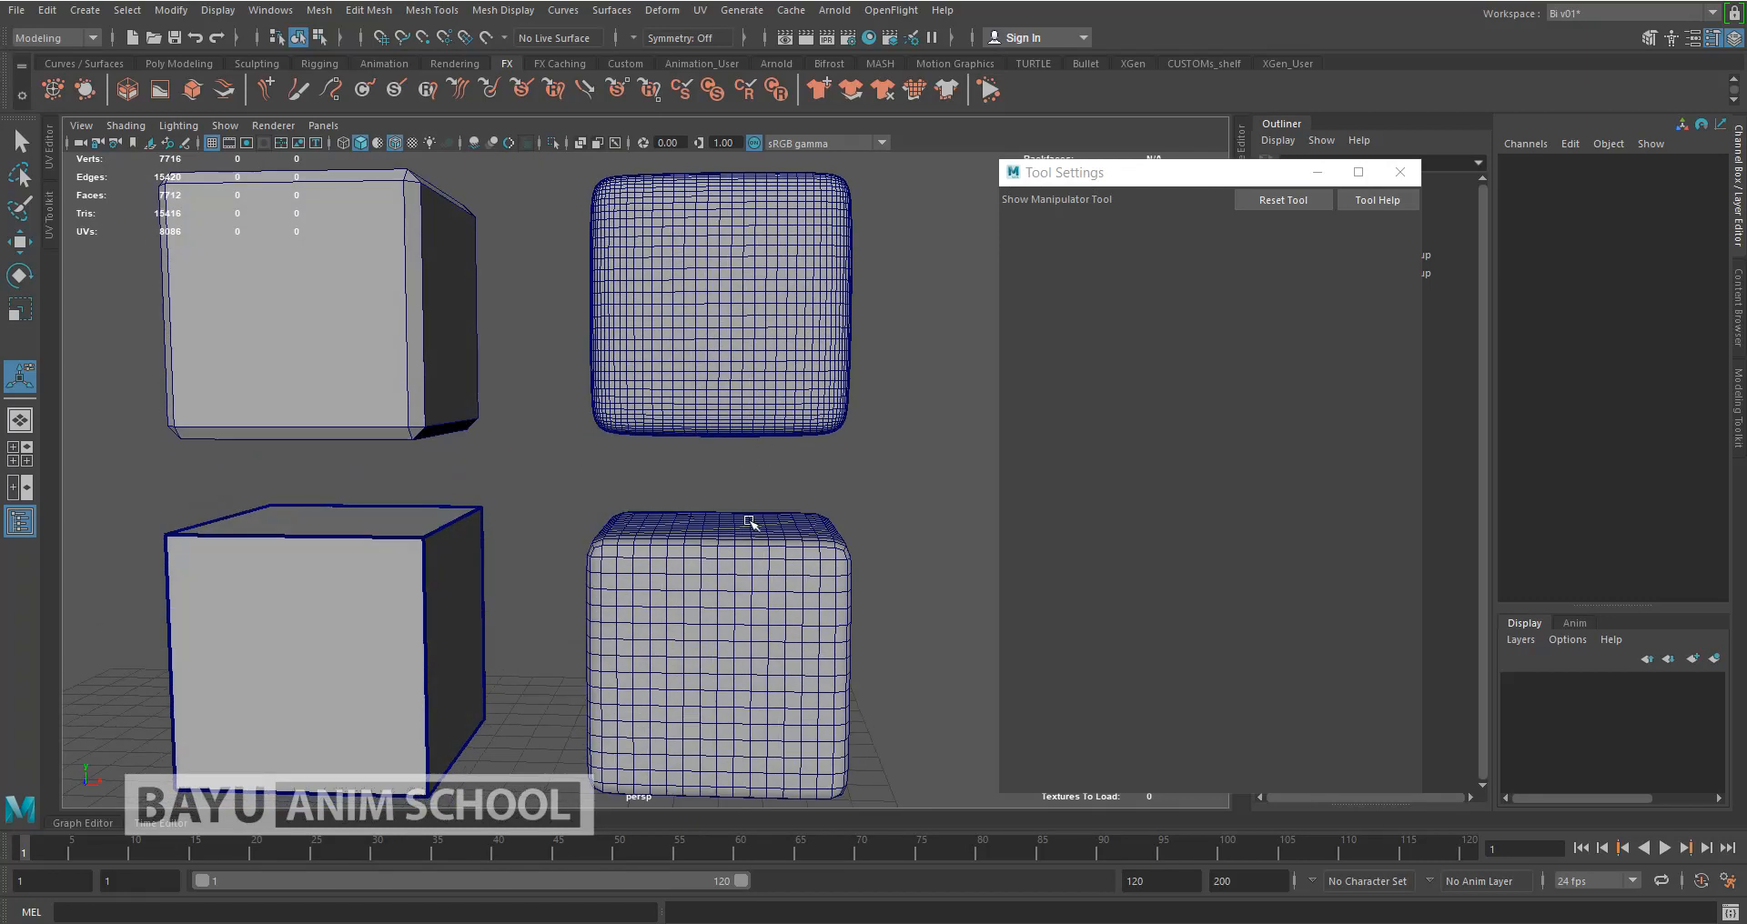
Compare the exponential levels of polySmoothProxy2 on the upper smoothed cube and polySmoothProxy1 on the lower one, leaving nothing selected
click(785, 342)
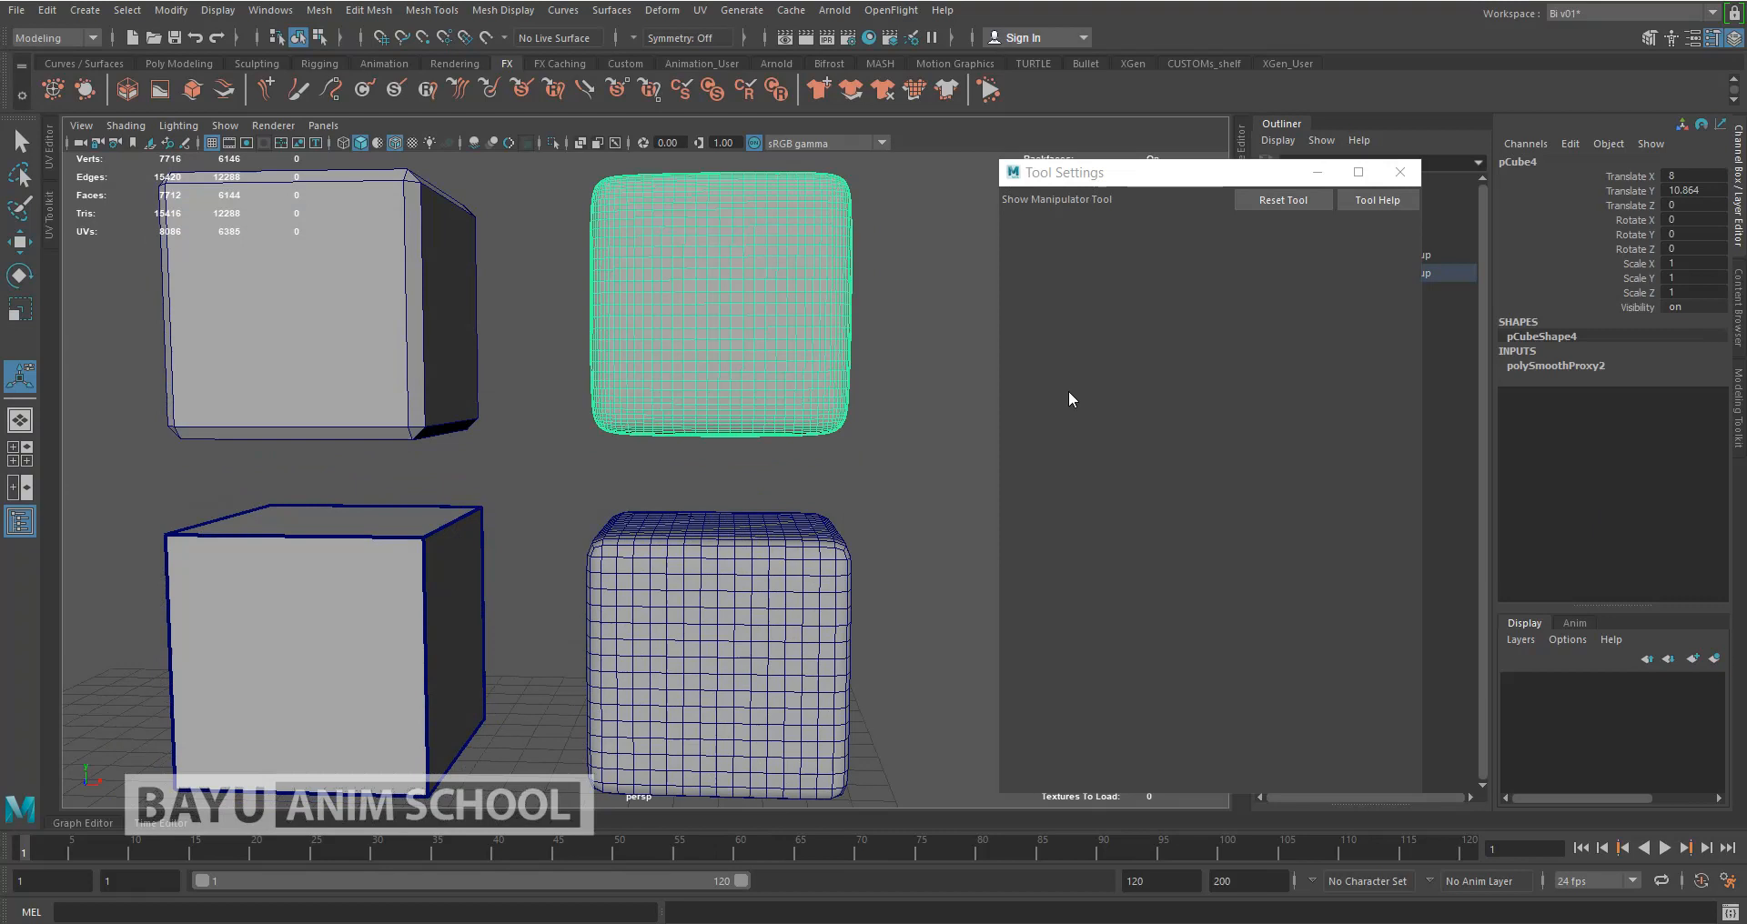
click(1556, 365)
click(826, 619)
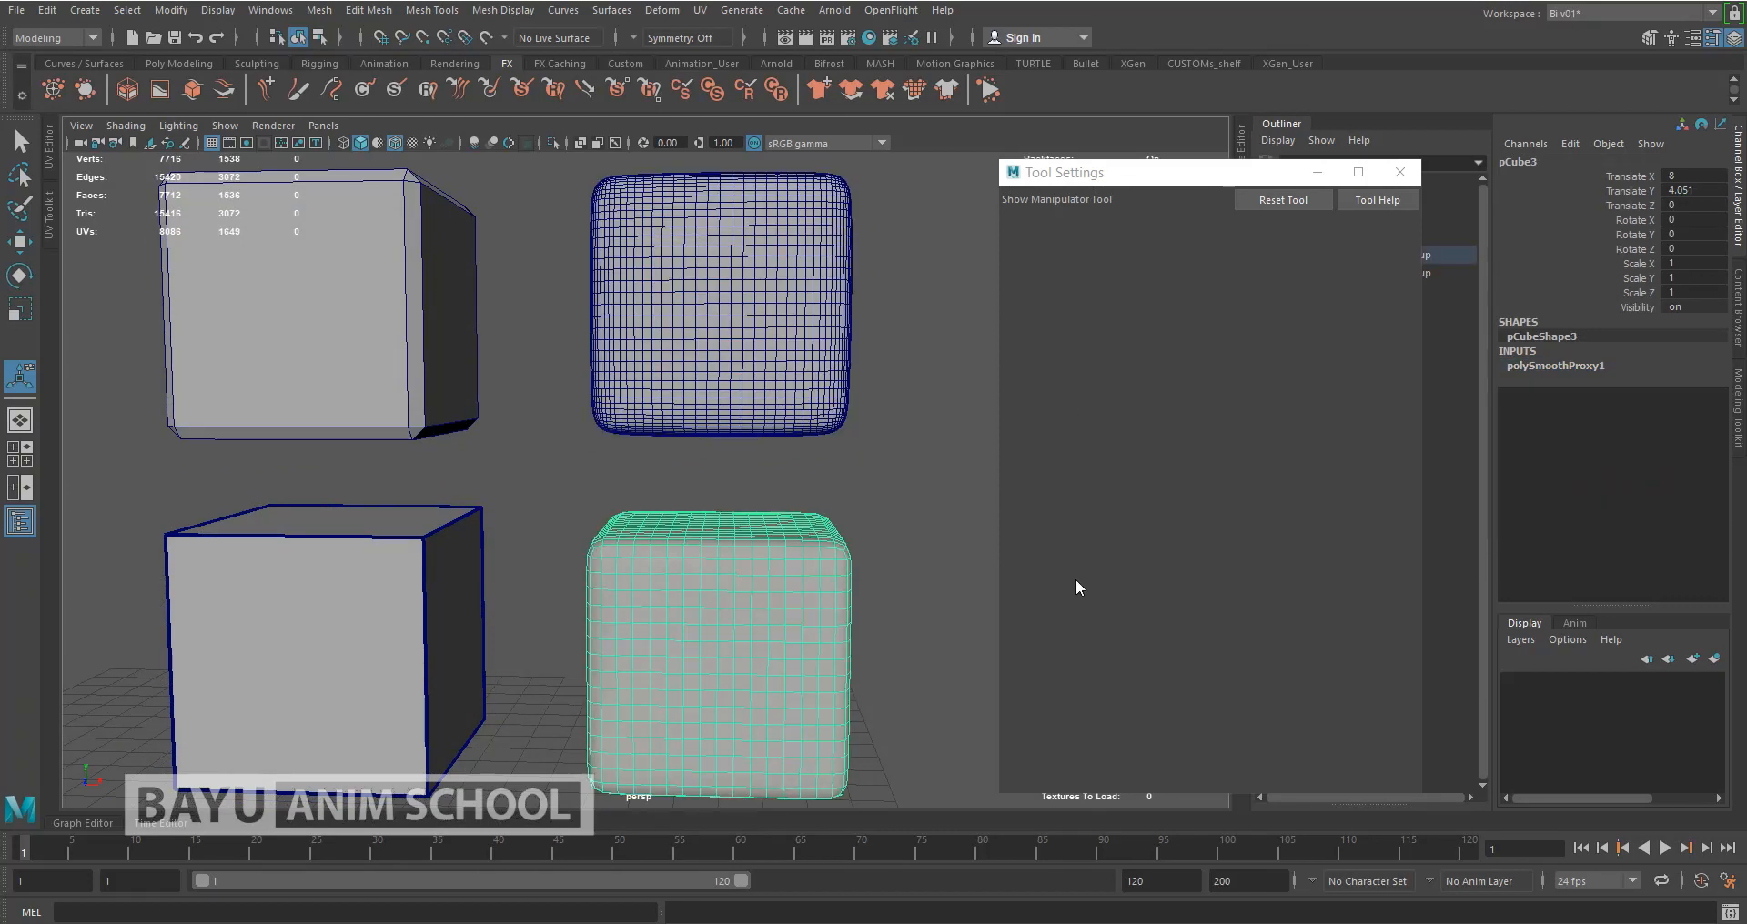
click(1556, 368)
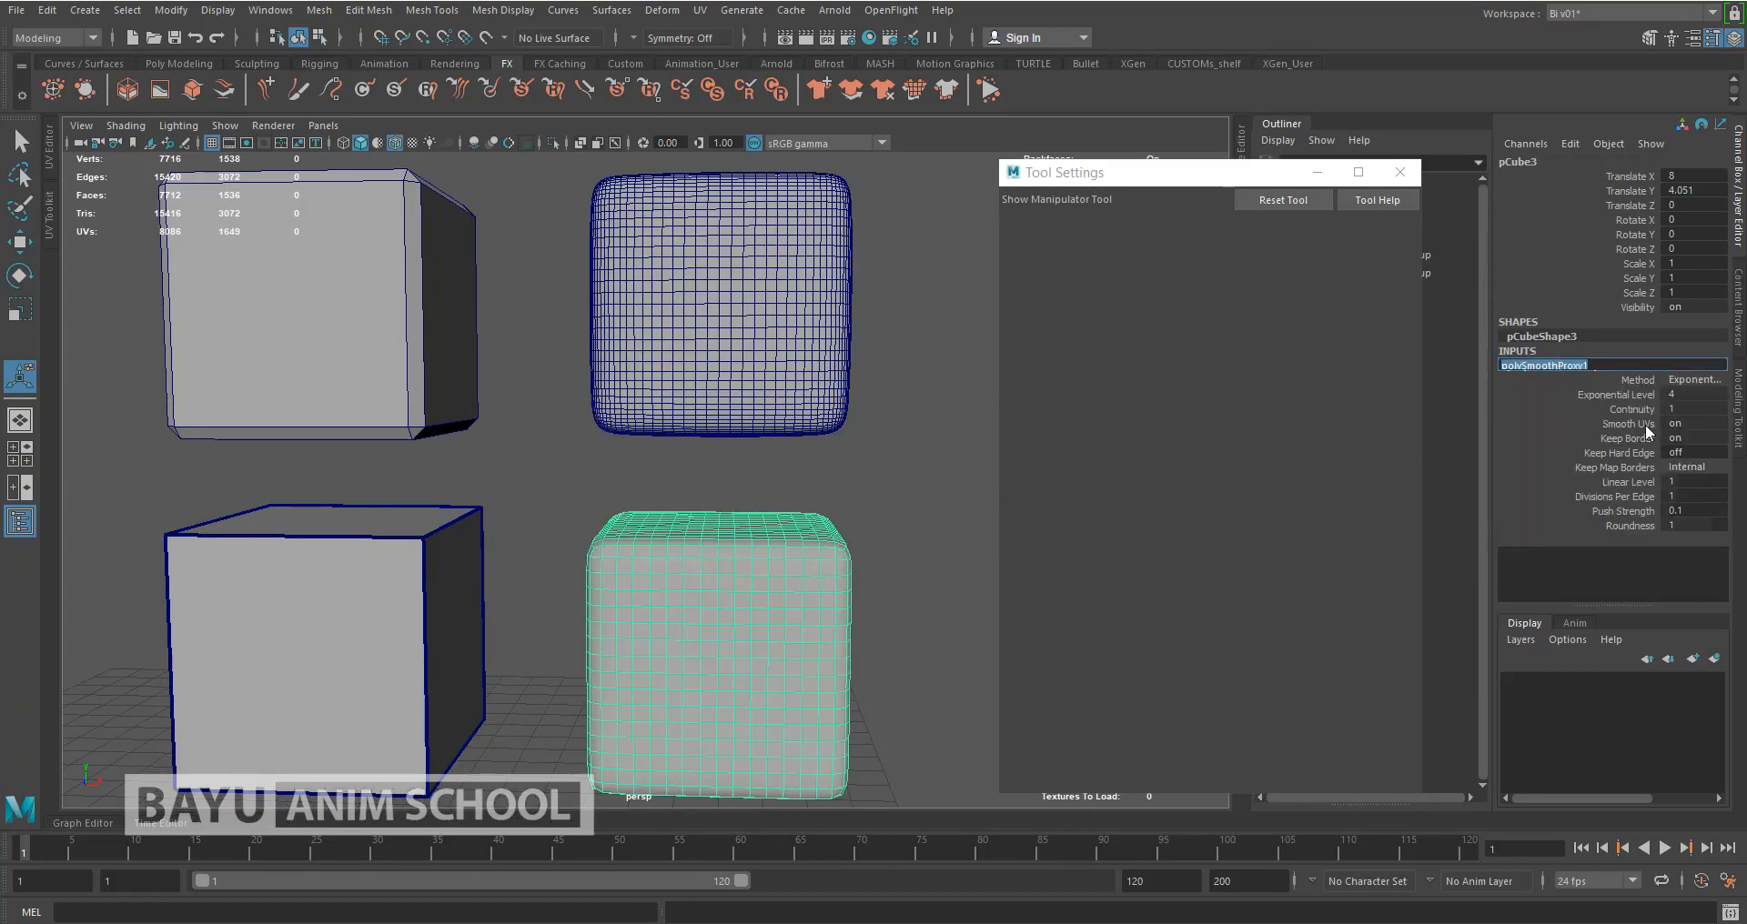
click(903, 518)
Examine the beveled and creased cubes beside their smoothed versions from several angles, comparing mesh density and edge roundness
alt+drag(935, 500, 878, 497)
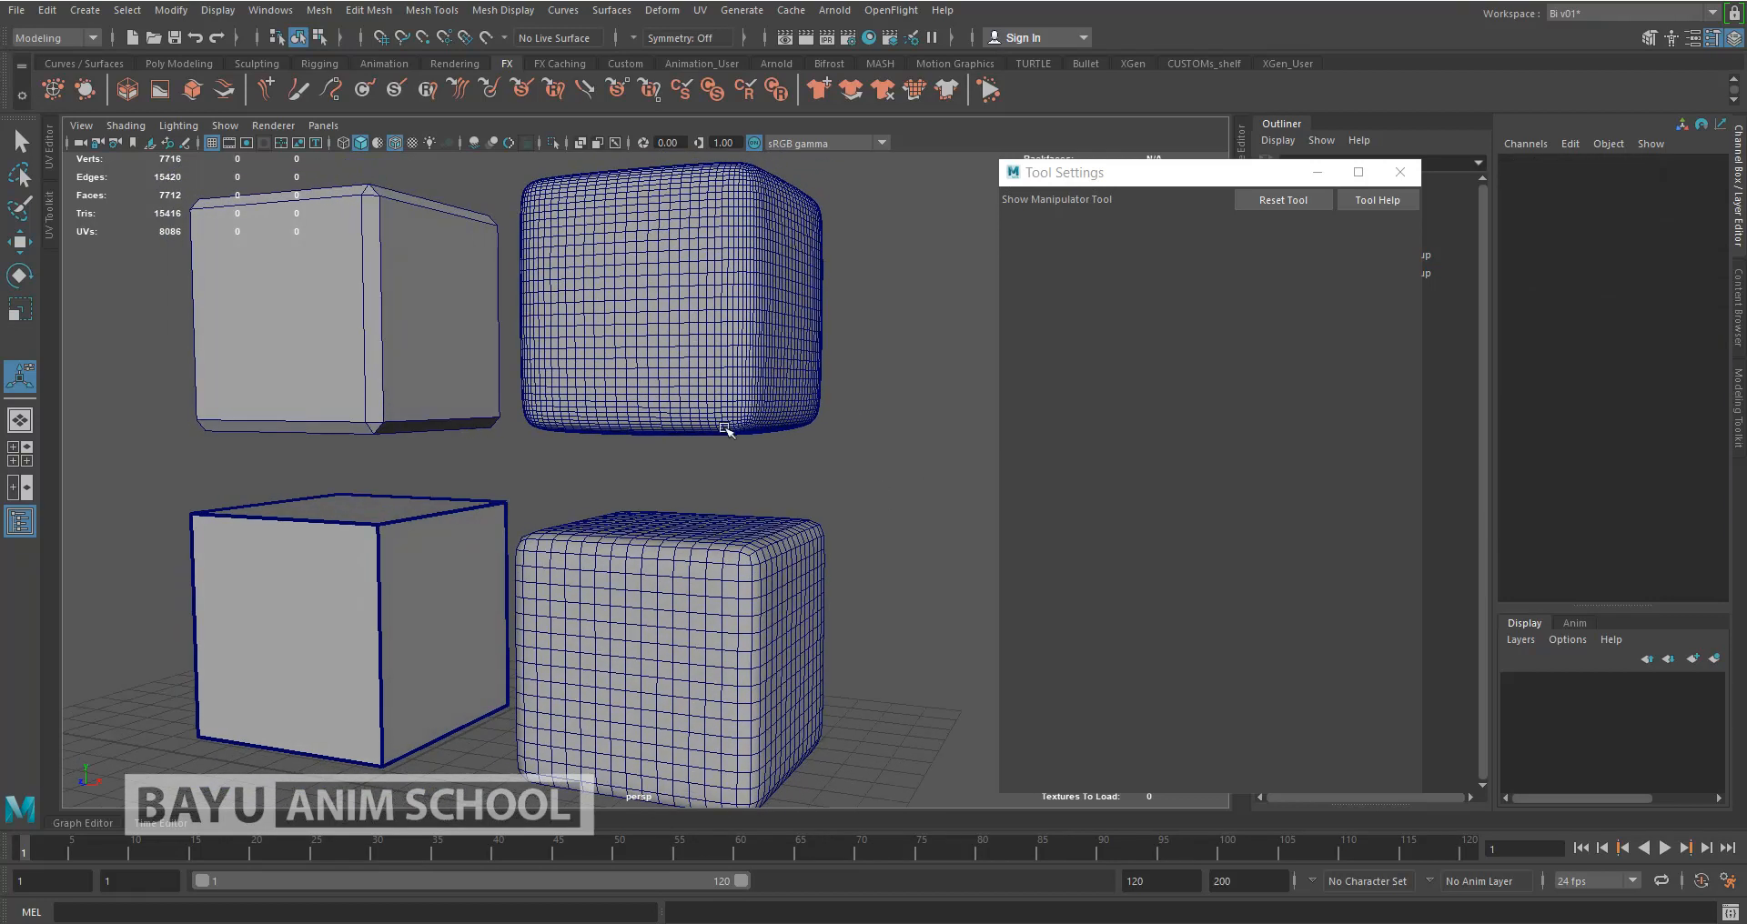
mouse_move(629, 503)
alt+mouse_down()
mouse_move(661, 525)
mouse_move(592, 495)
mouse_move(605, 502)
alt+mouse_up()
alt+drag(737, 596, 786, 609)
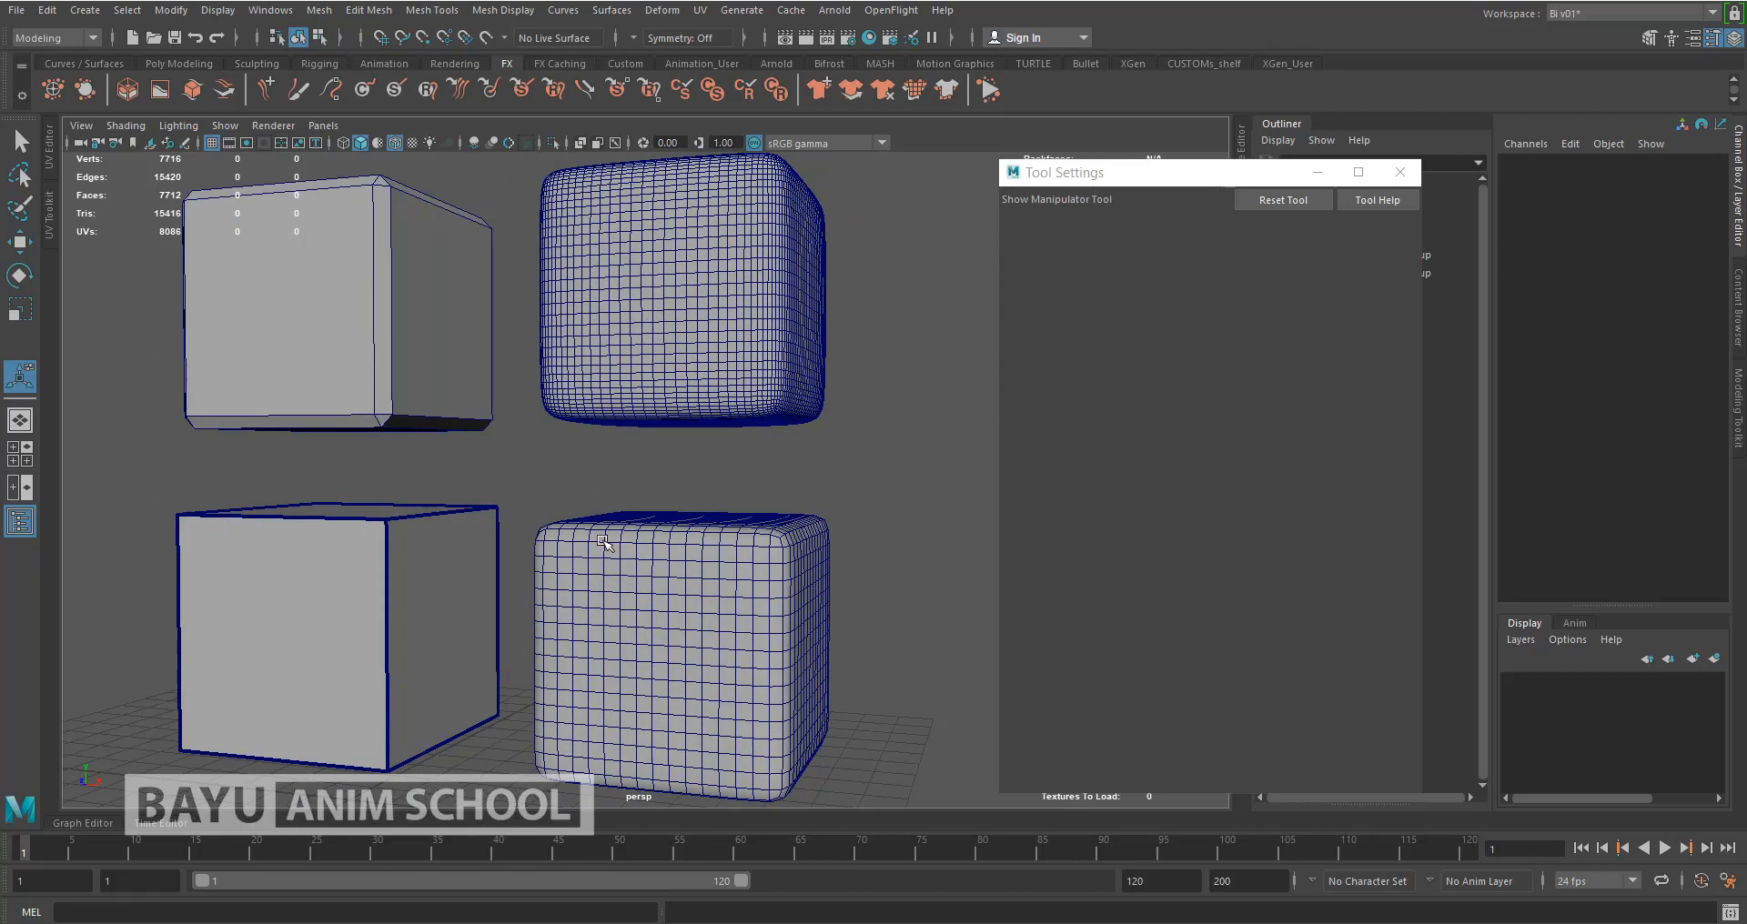
mouse_move(826, 588)
alt+mouse_down()
mouse_move(714, 585)
mouse_move(593, 617)
mouse_move(854, 600)
mouse_move(812, 596)
alt+mouse_up()
alt+middle_drag(676, 555, 730, 587)
alt+drag(730, 586, 715, 588)
alt+middle_drag(712, 587, 693, 561)
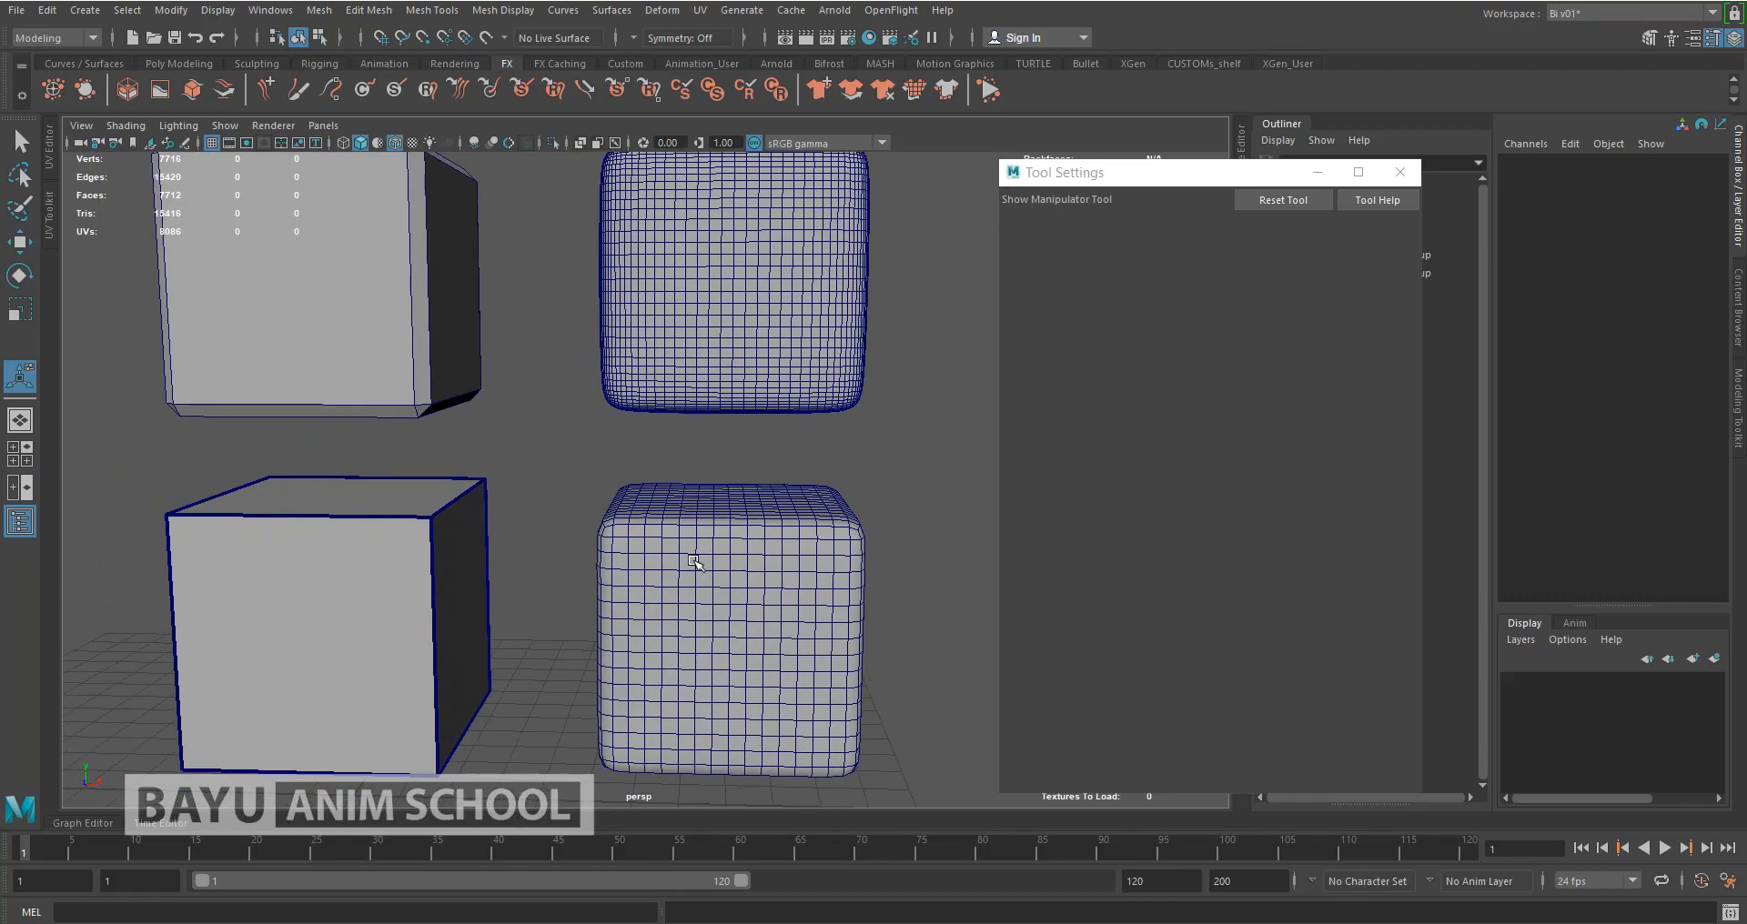
alt+drag(690, 480, 641, 497)
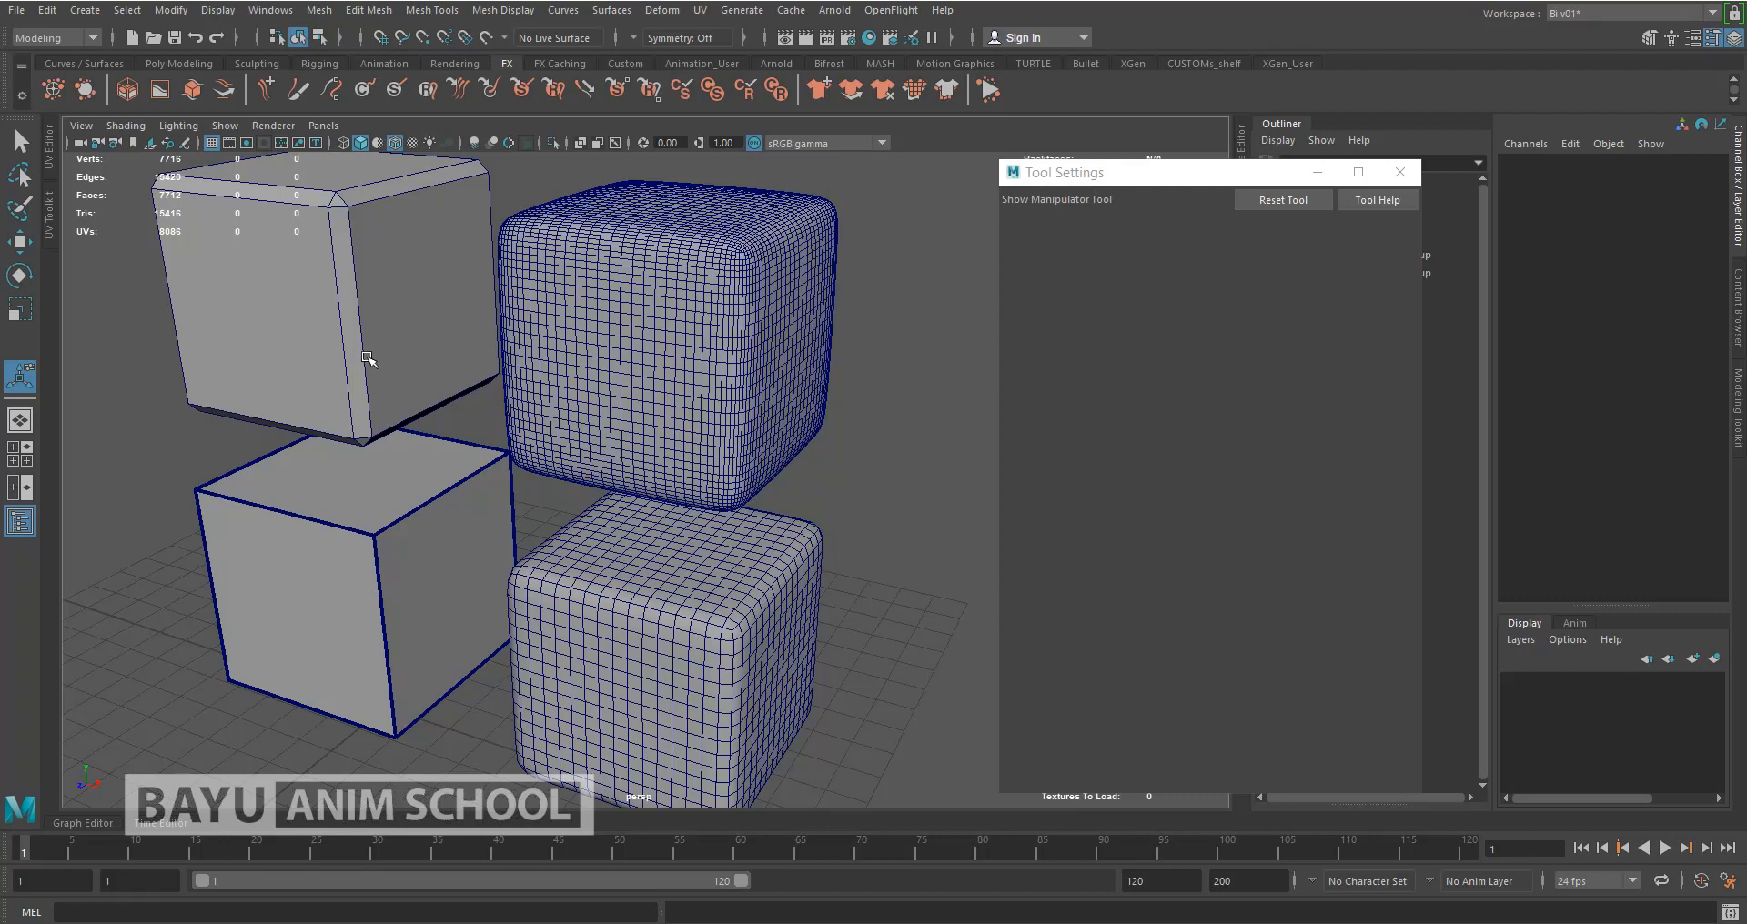
alt+drag(538, 592, 545, 564)
mouse_move(616, 617)
alt+mouse_down()
mouse_move(655, 618)
mouse_move(604, 619)
mouse_move(620, 636)
alt+mouse_up()
alt+drag(518, 585, 452, 557)
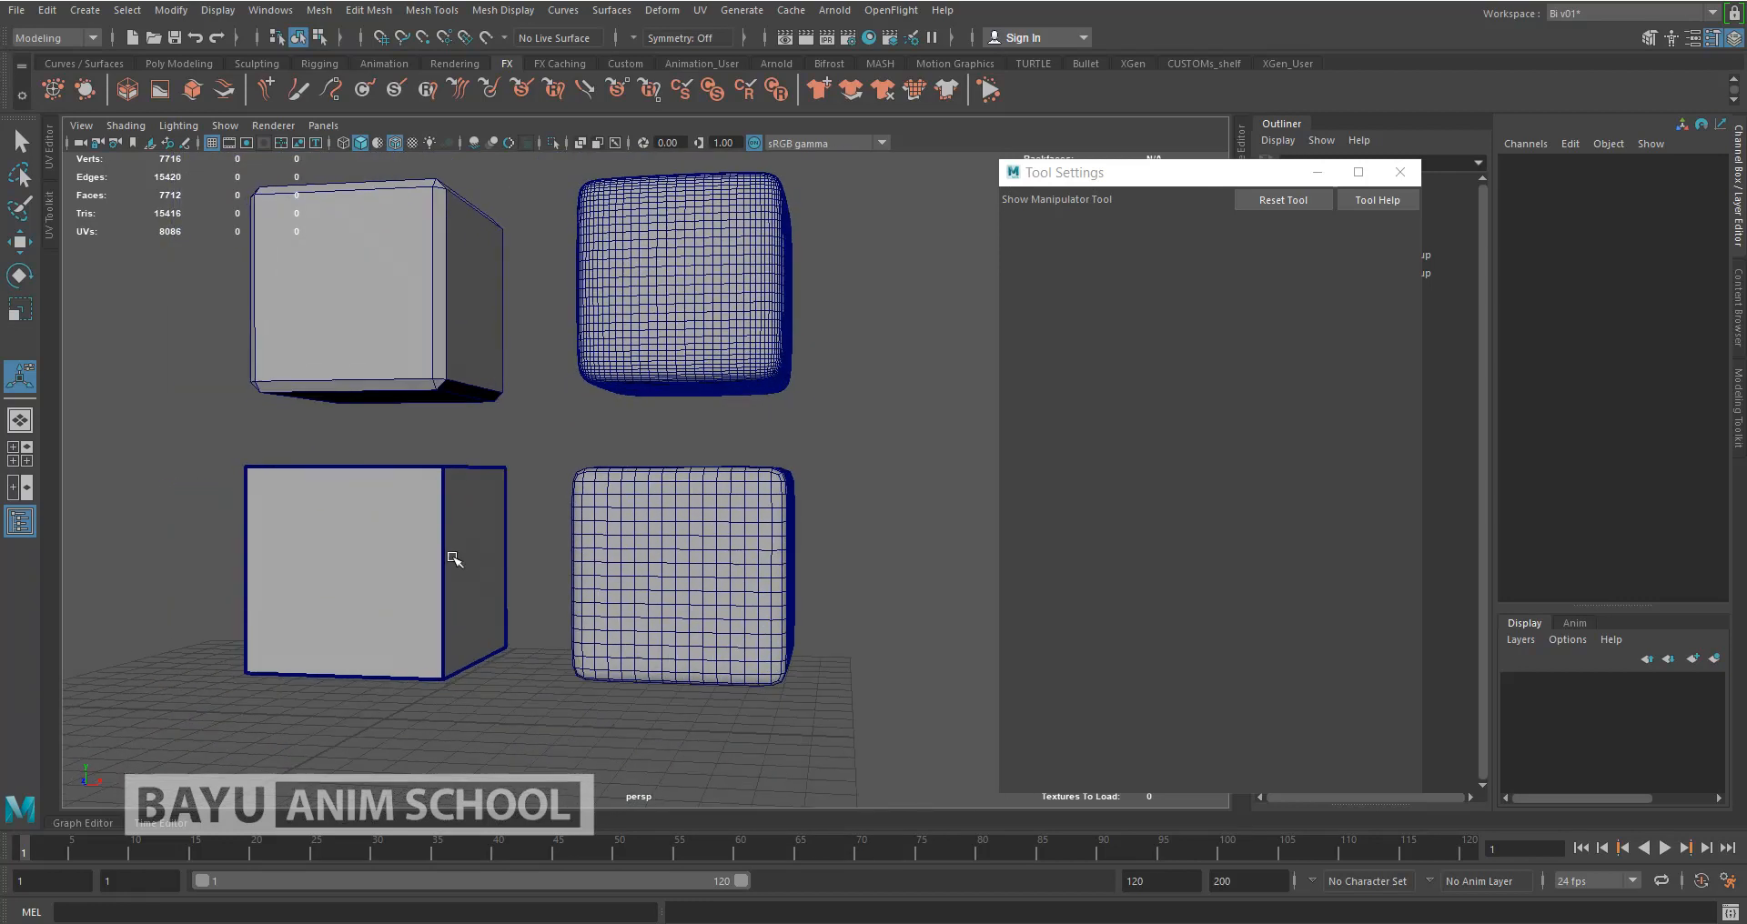
Create a polygon cube and move it straight down below the two original cubes, to about -3.051 in Translate Y
click(85, 10)
mouse_move(200, 95)
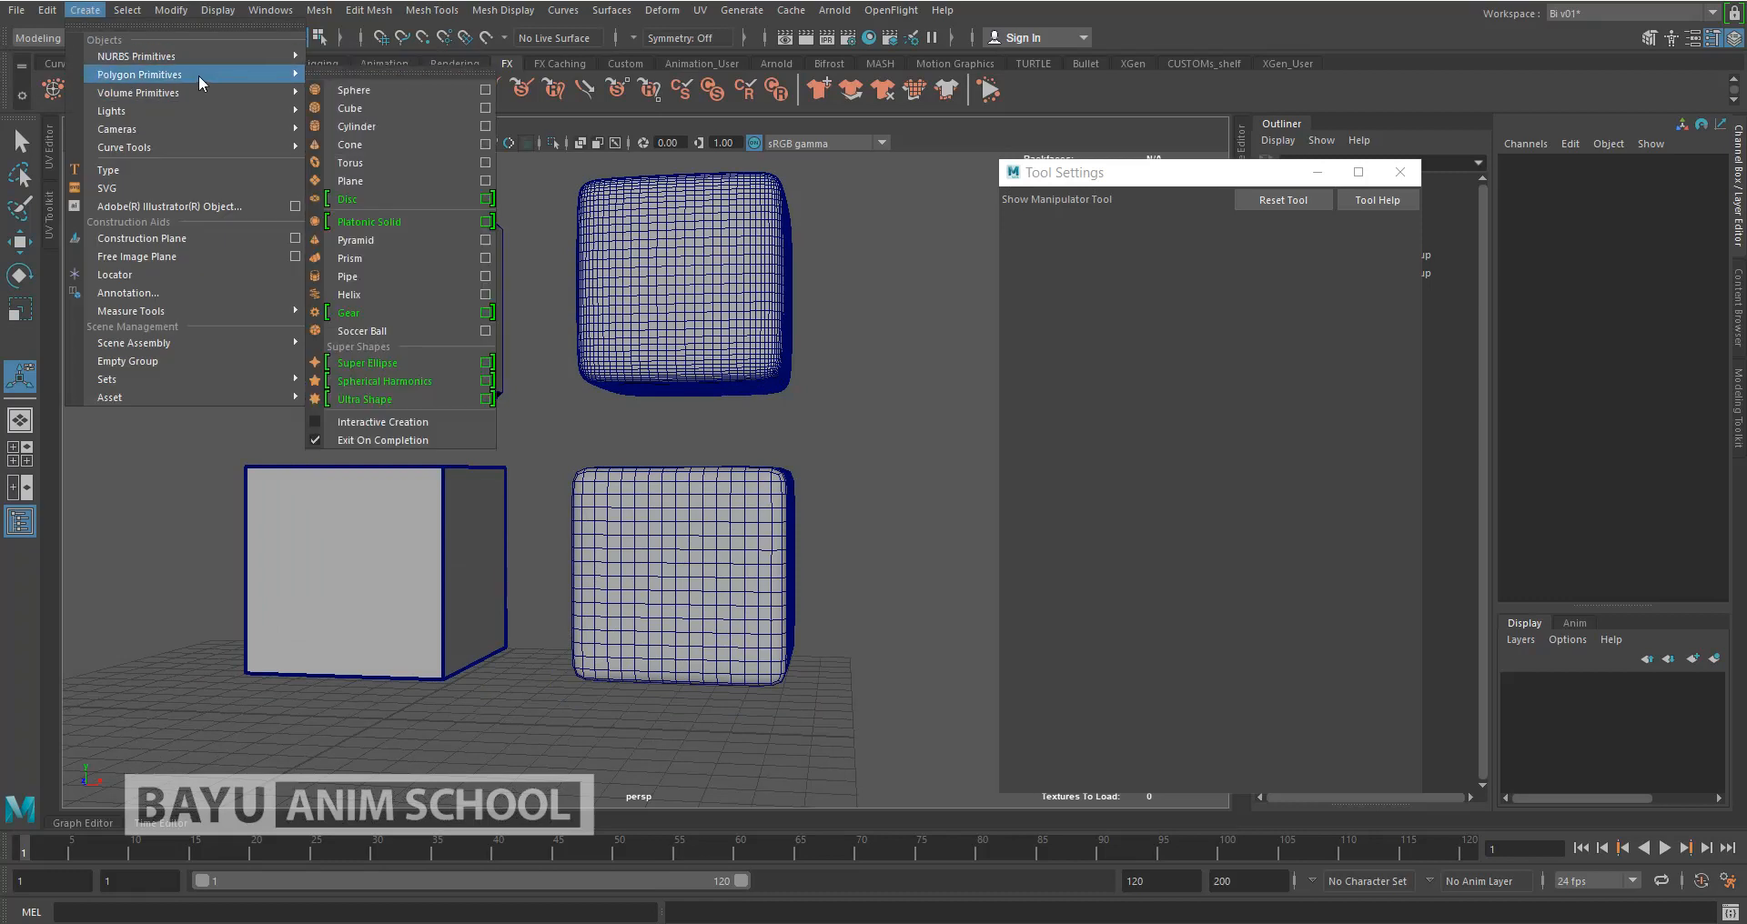
click(428, 108)
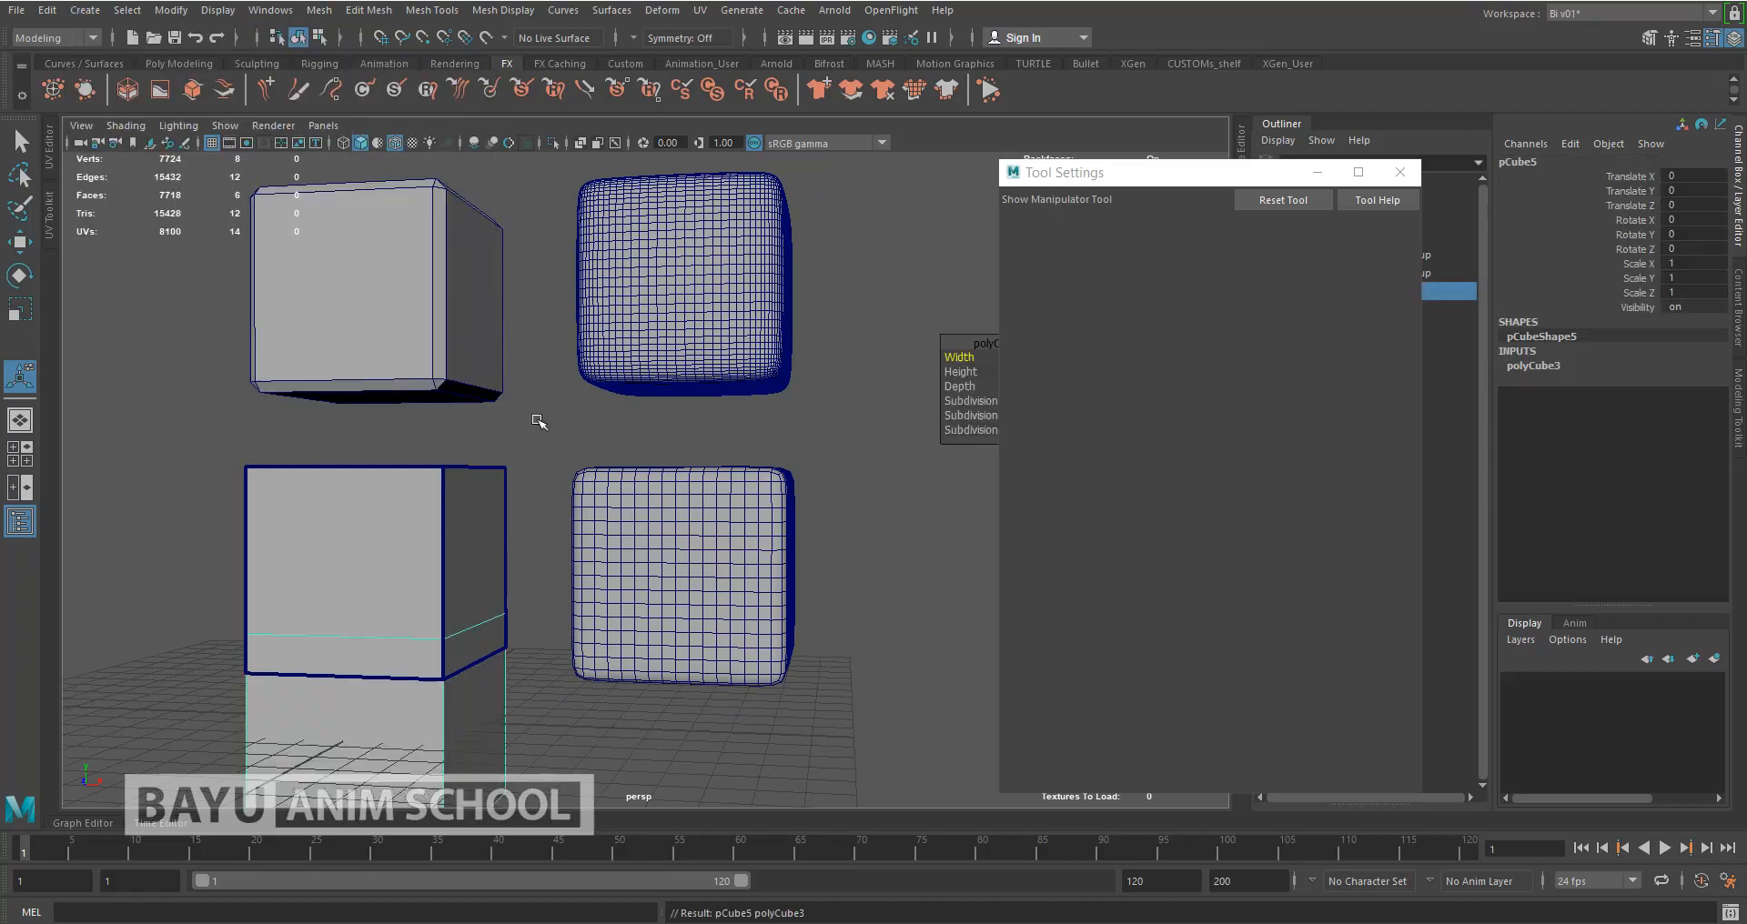
scroll(545, 379, down, 3)
key(w)
drag(462, 518, 492, 593)
alt+middle_drag(493, 593, 468, 595)
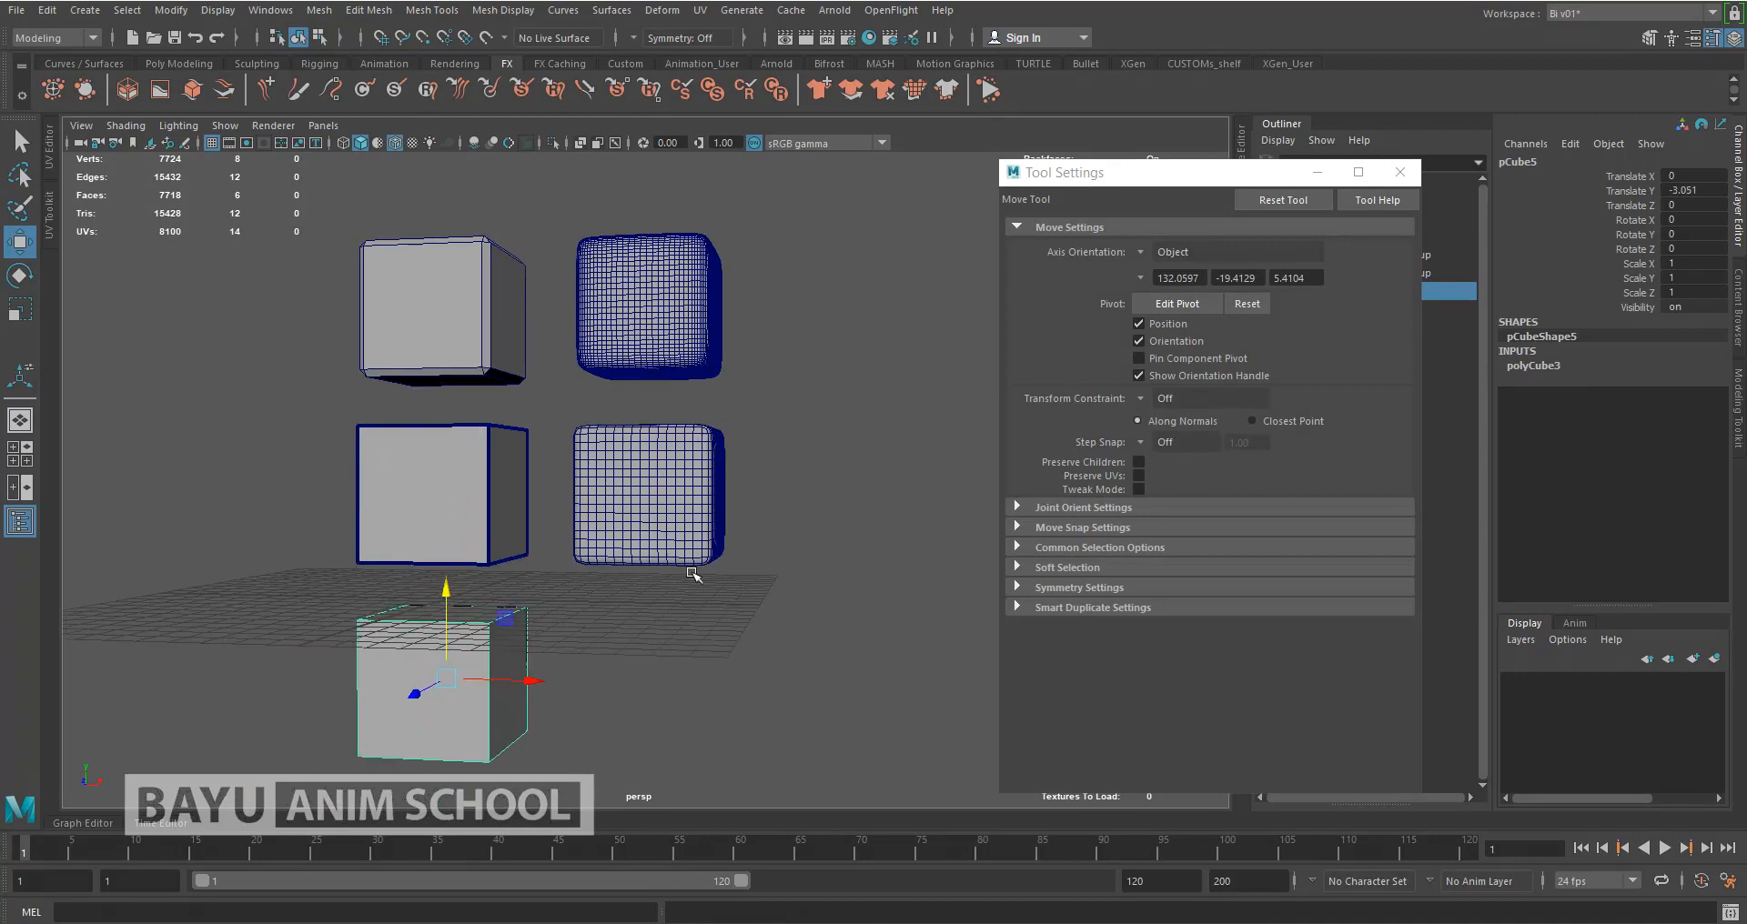
Create a smooth proxy of the new bottom cube
click(318, 10)
mouse_move(433, 391)
click(580, 405)
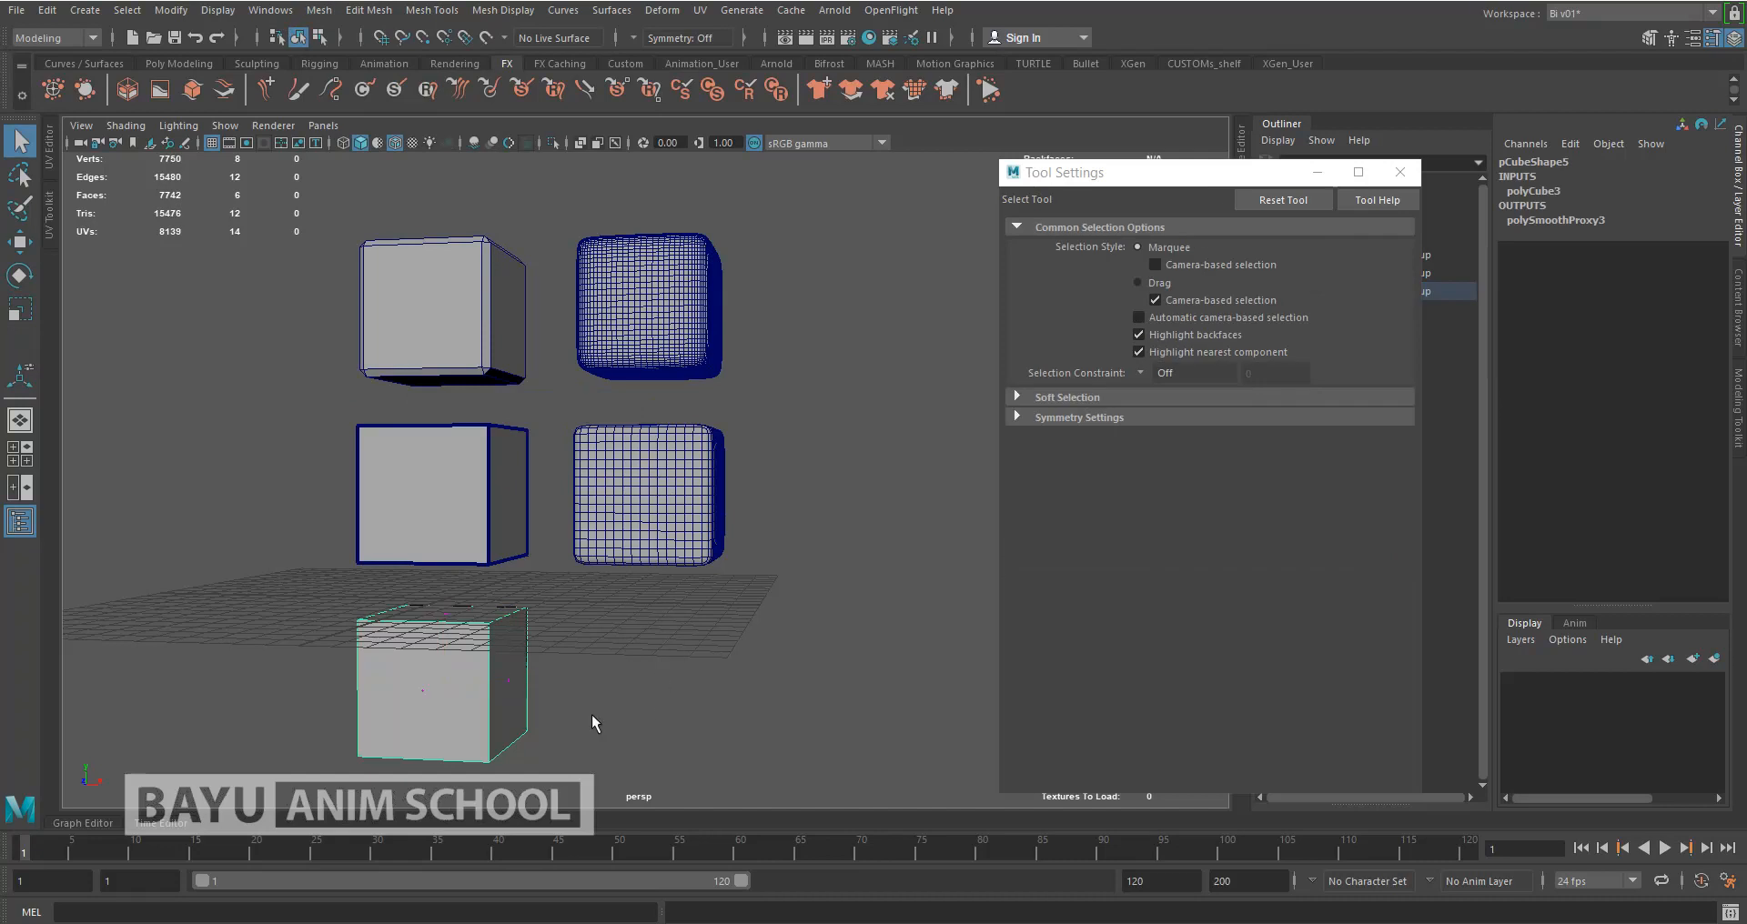
Select the new smooth proxy in wireframe display, set its Translate X to 8, restore shaded display and deselect it
key(4)
click(452, 706)
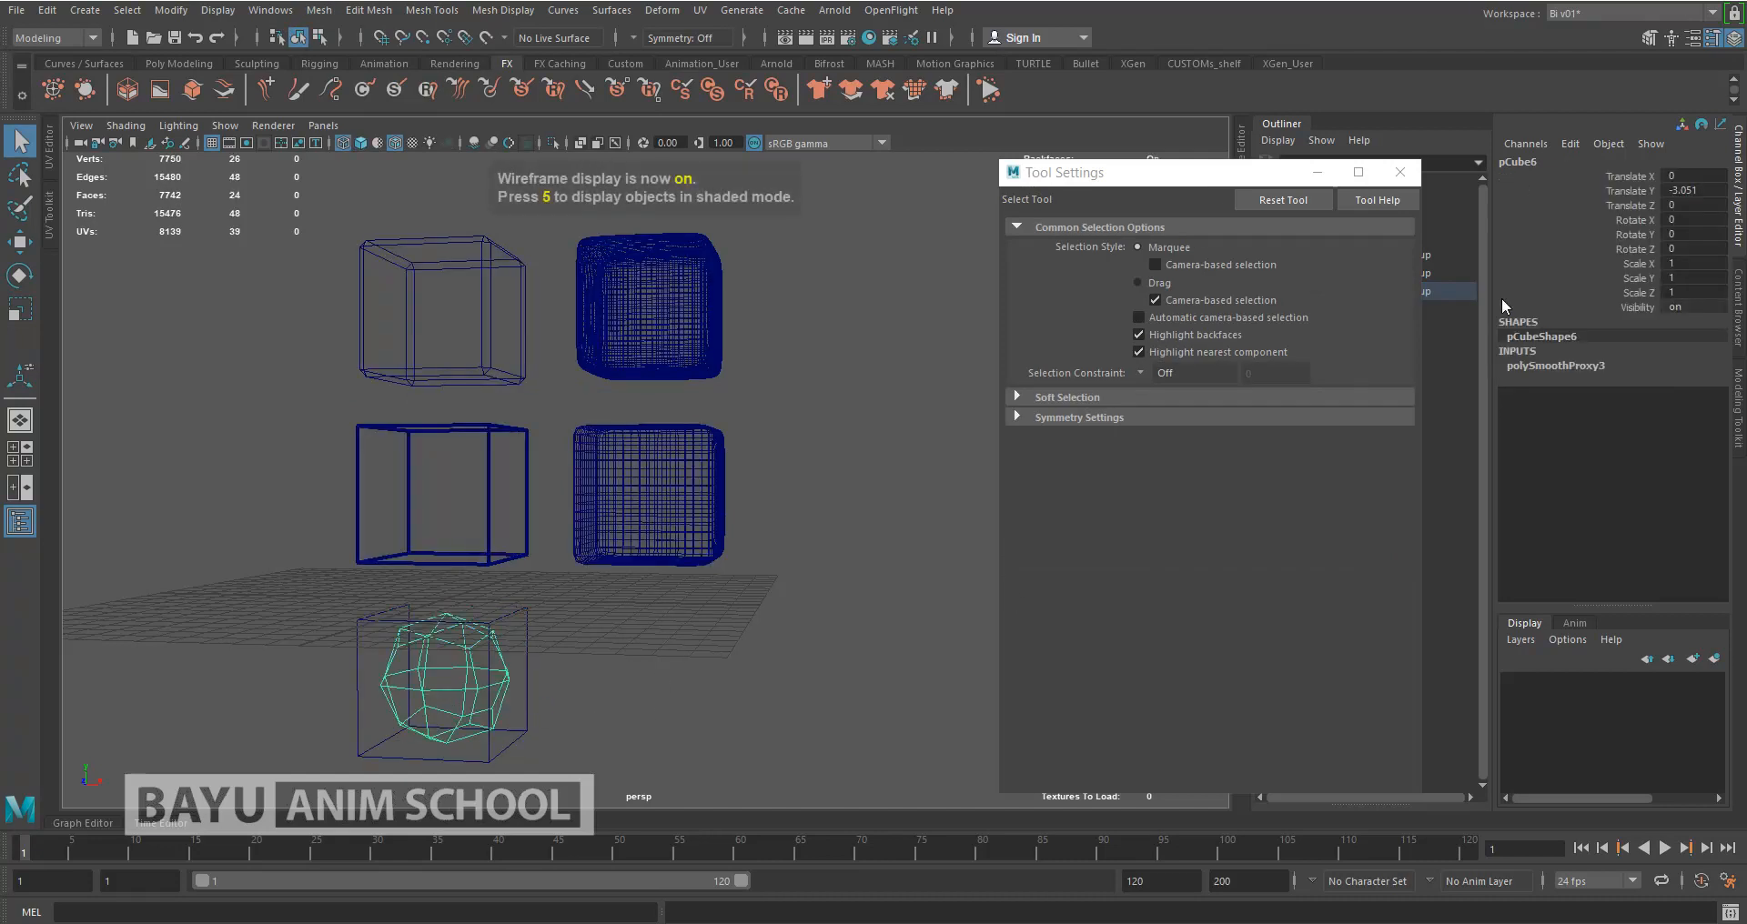
click(1681, 176)
text(8)
key(Return)
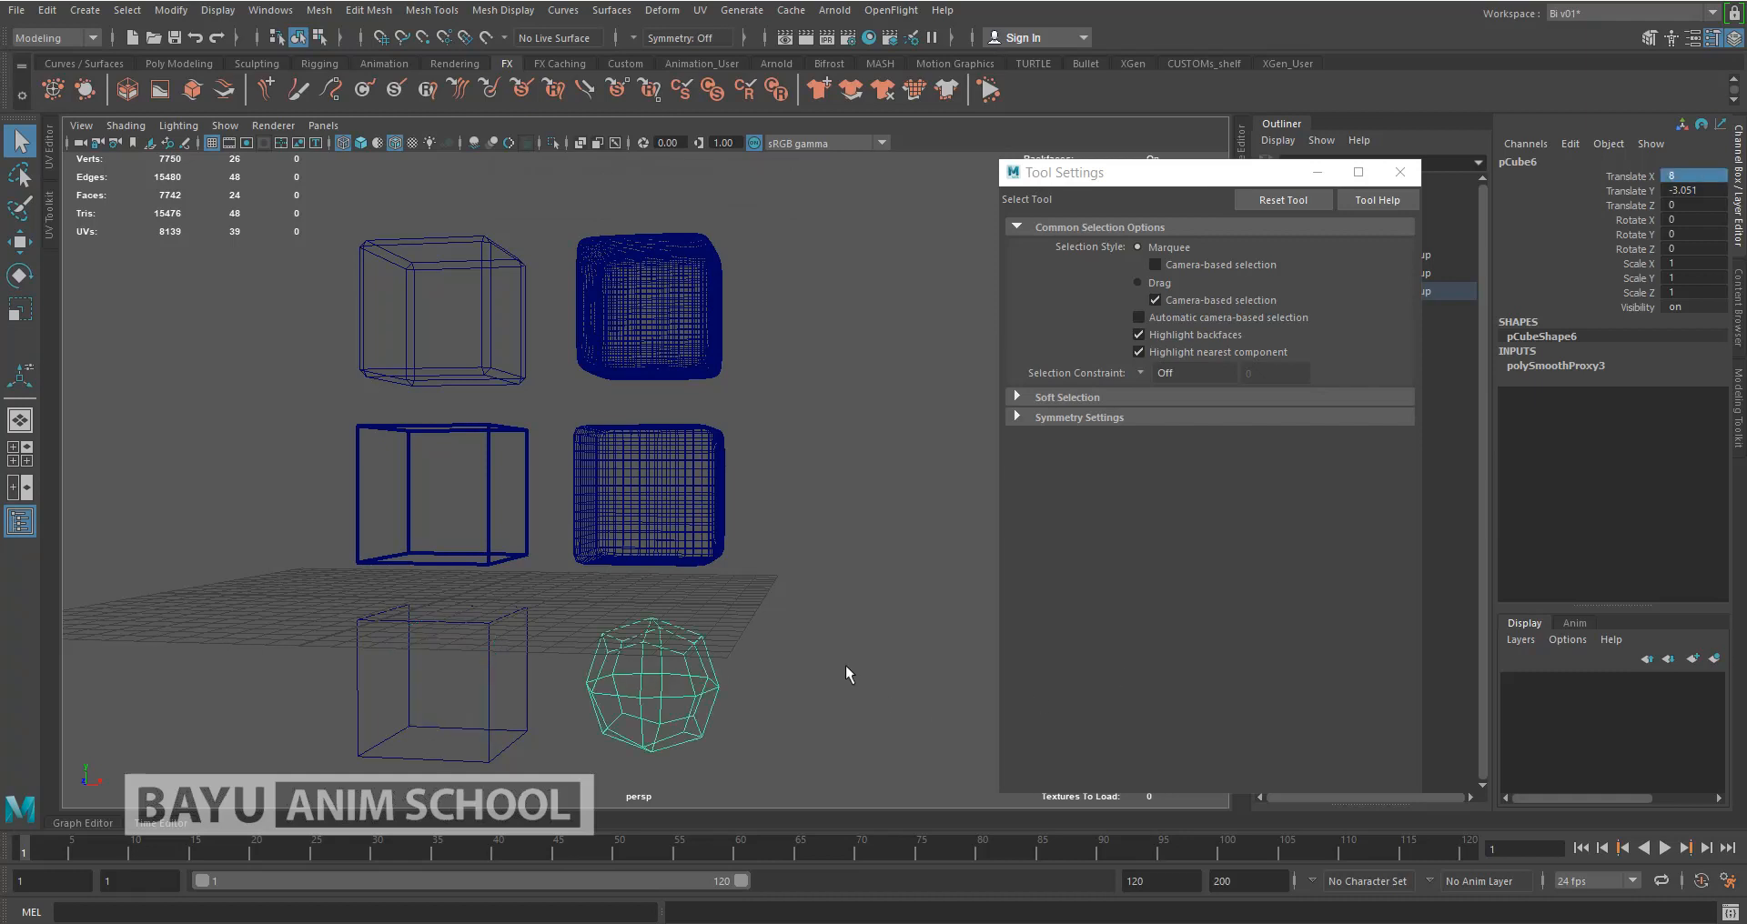
alt+middle_drag(731, 545, 736, 555)
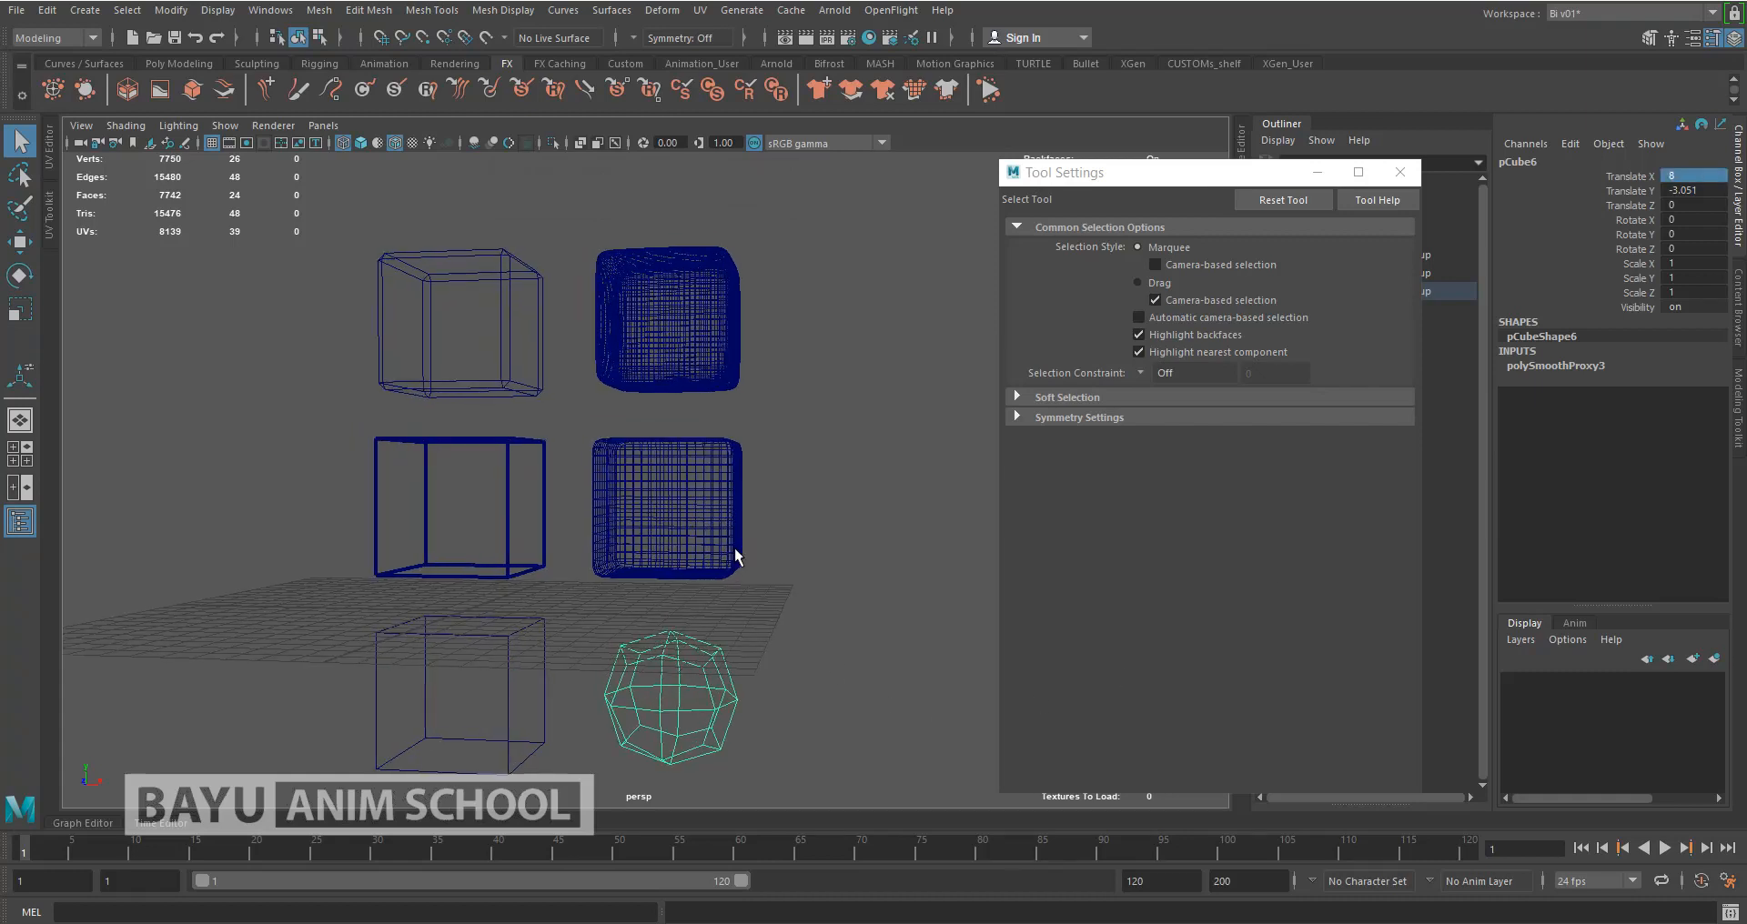
key(5)
click(823, 637)
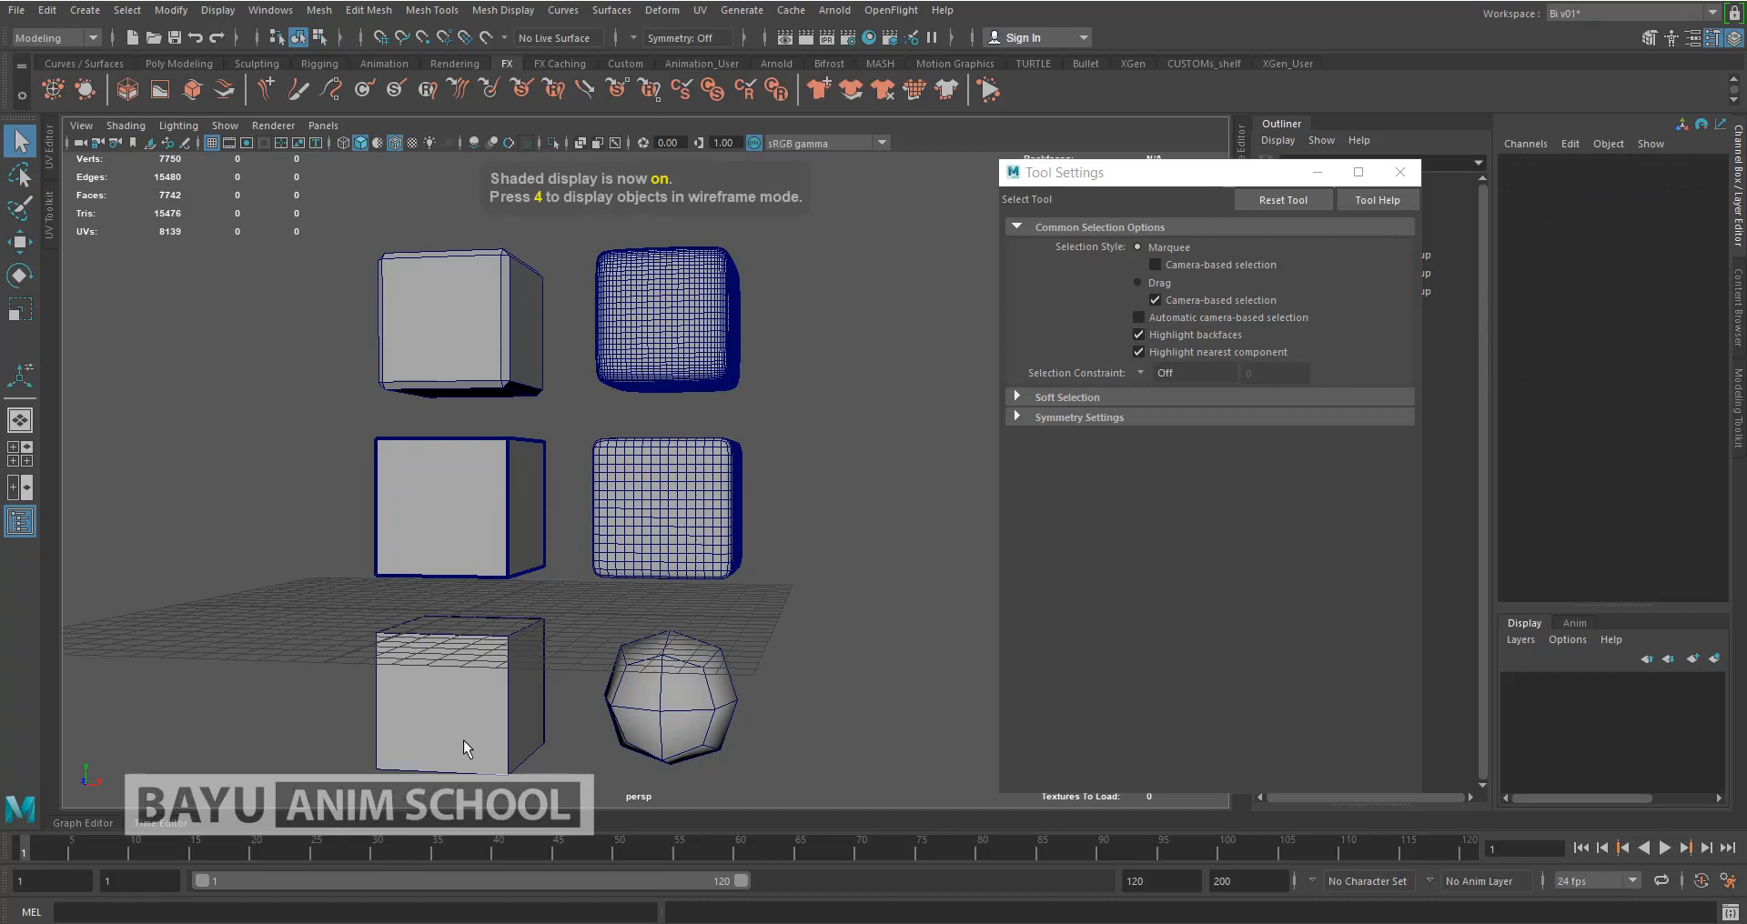
Set the exponential level of the new bottom cube's polySmoothProxy3 node to 2
click(461, 684)
click(1574, 394)
click(1696, 424)
key(Tab)
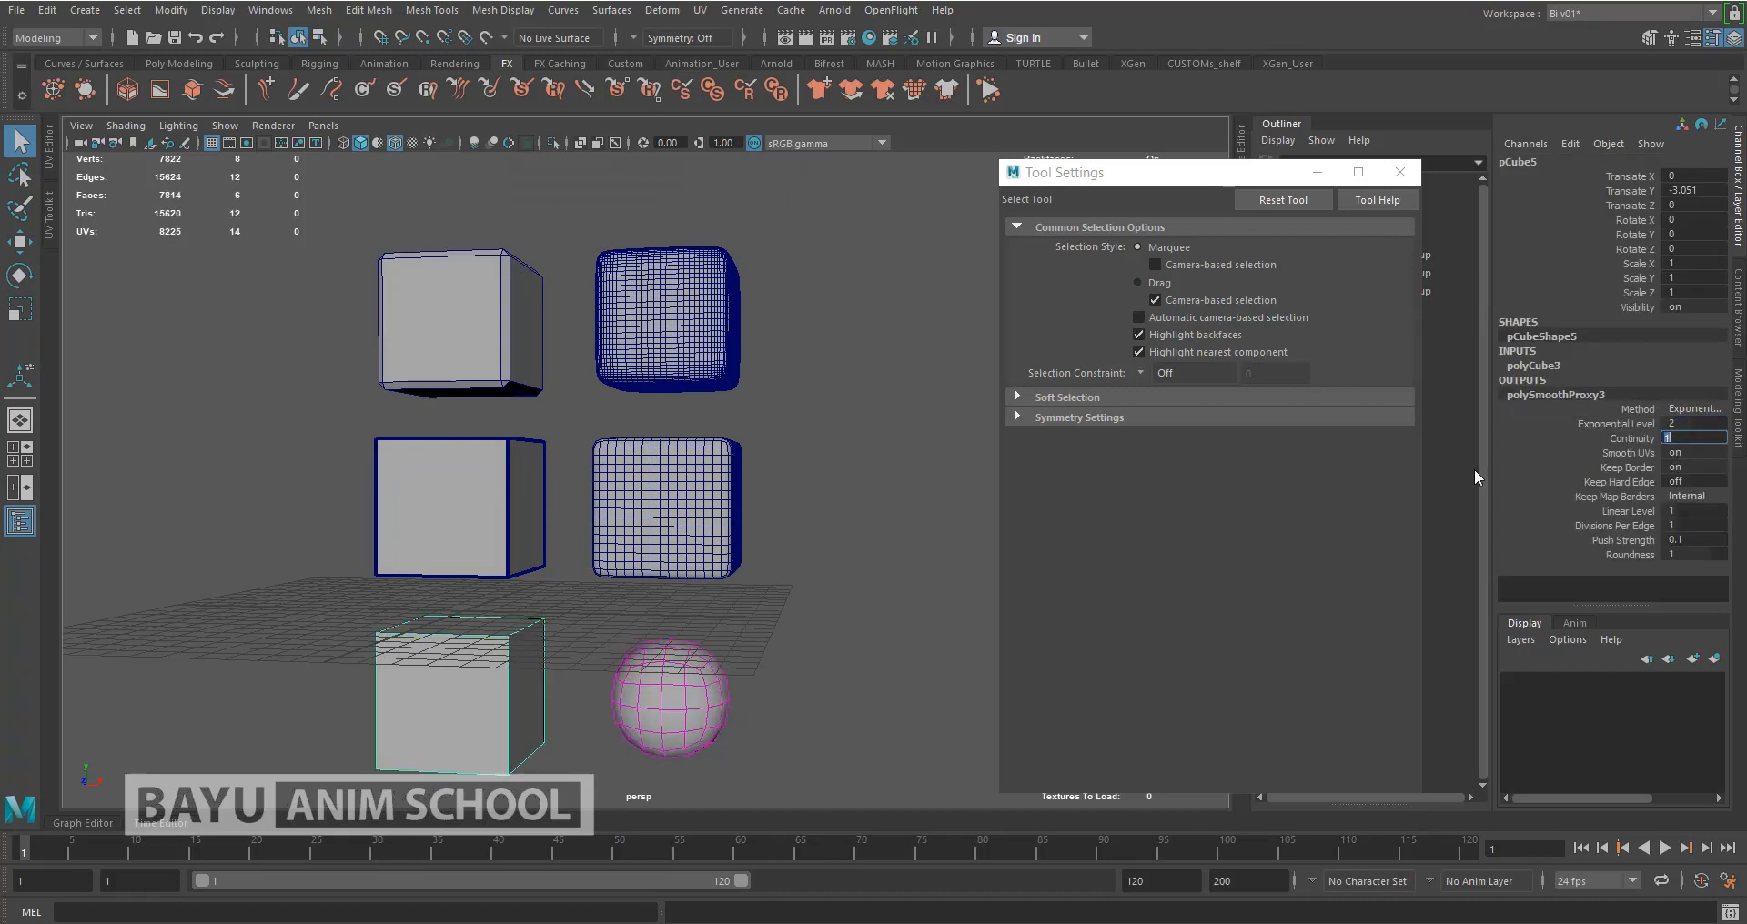
Select the smooth proxy of the bottom cube and set its polySmoothProxy3 exponential level to 1
alt+drag(810, 642, 506, 673)
click(744, 641)
click(505, 673)
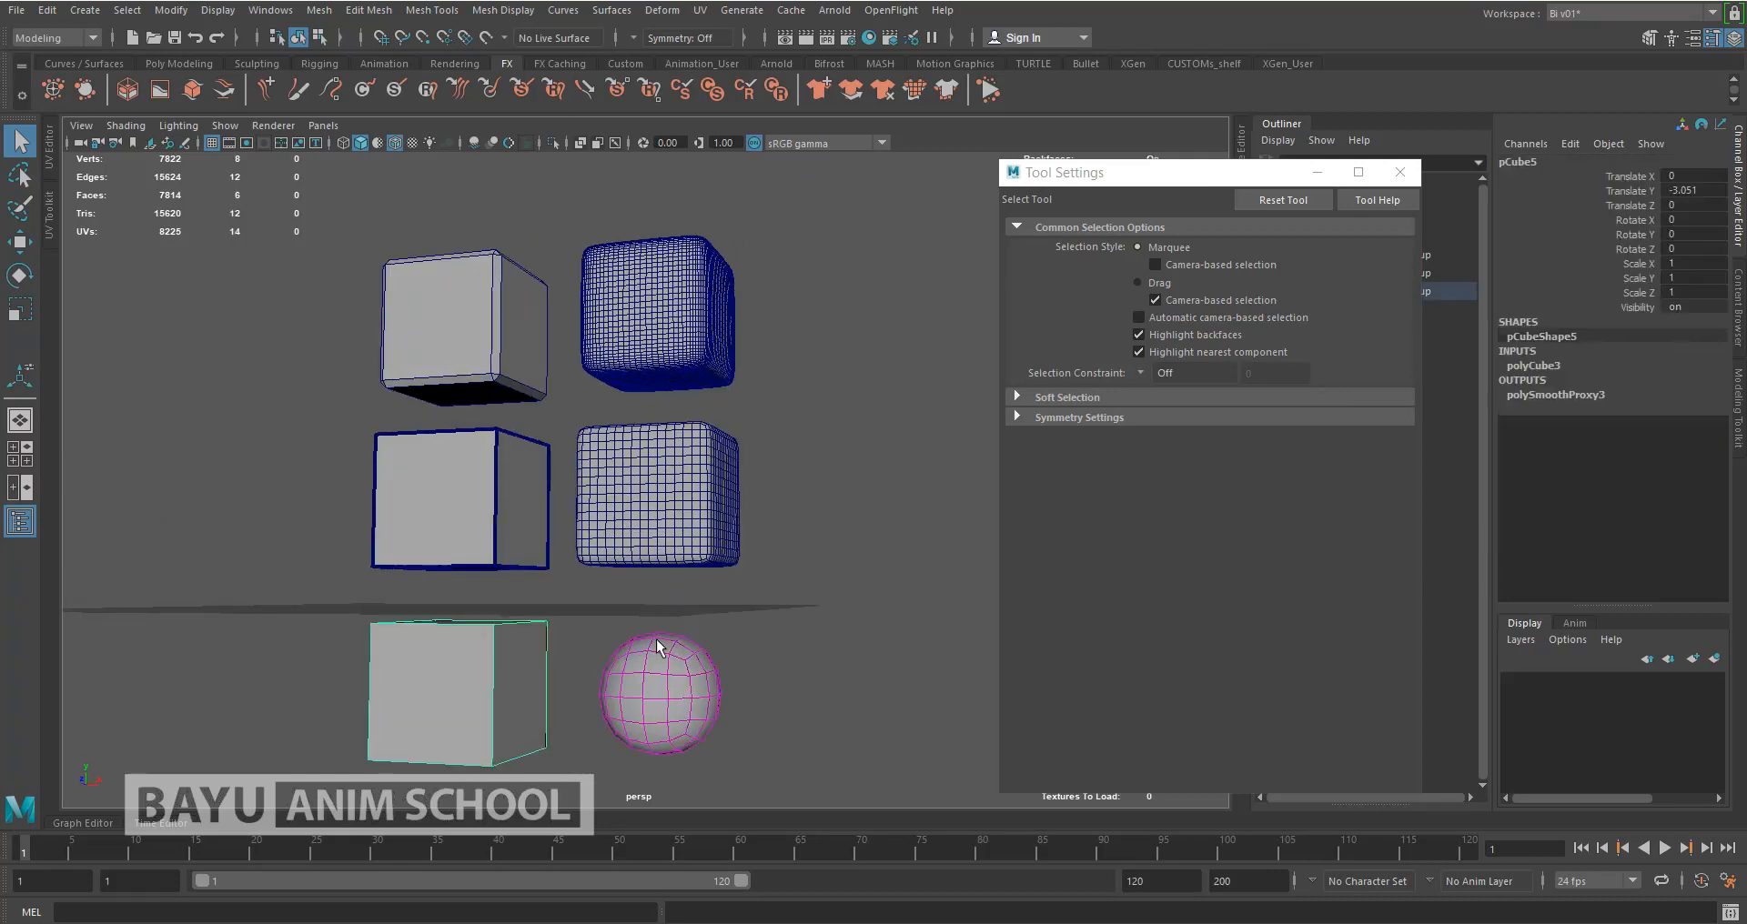
click(1554, 366)
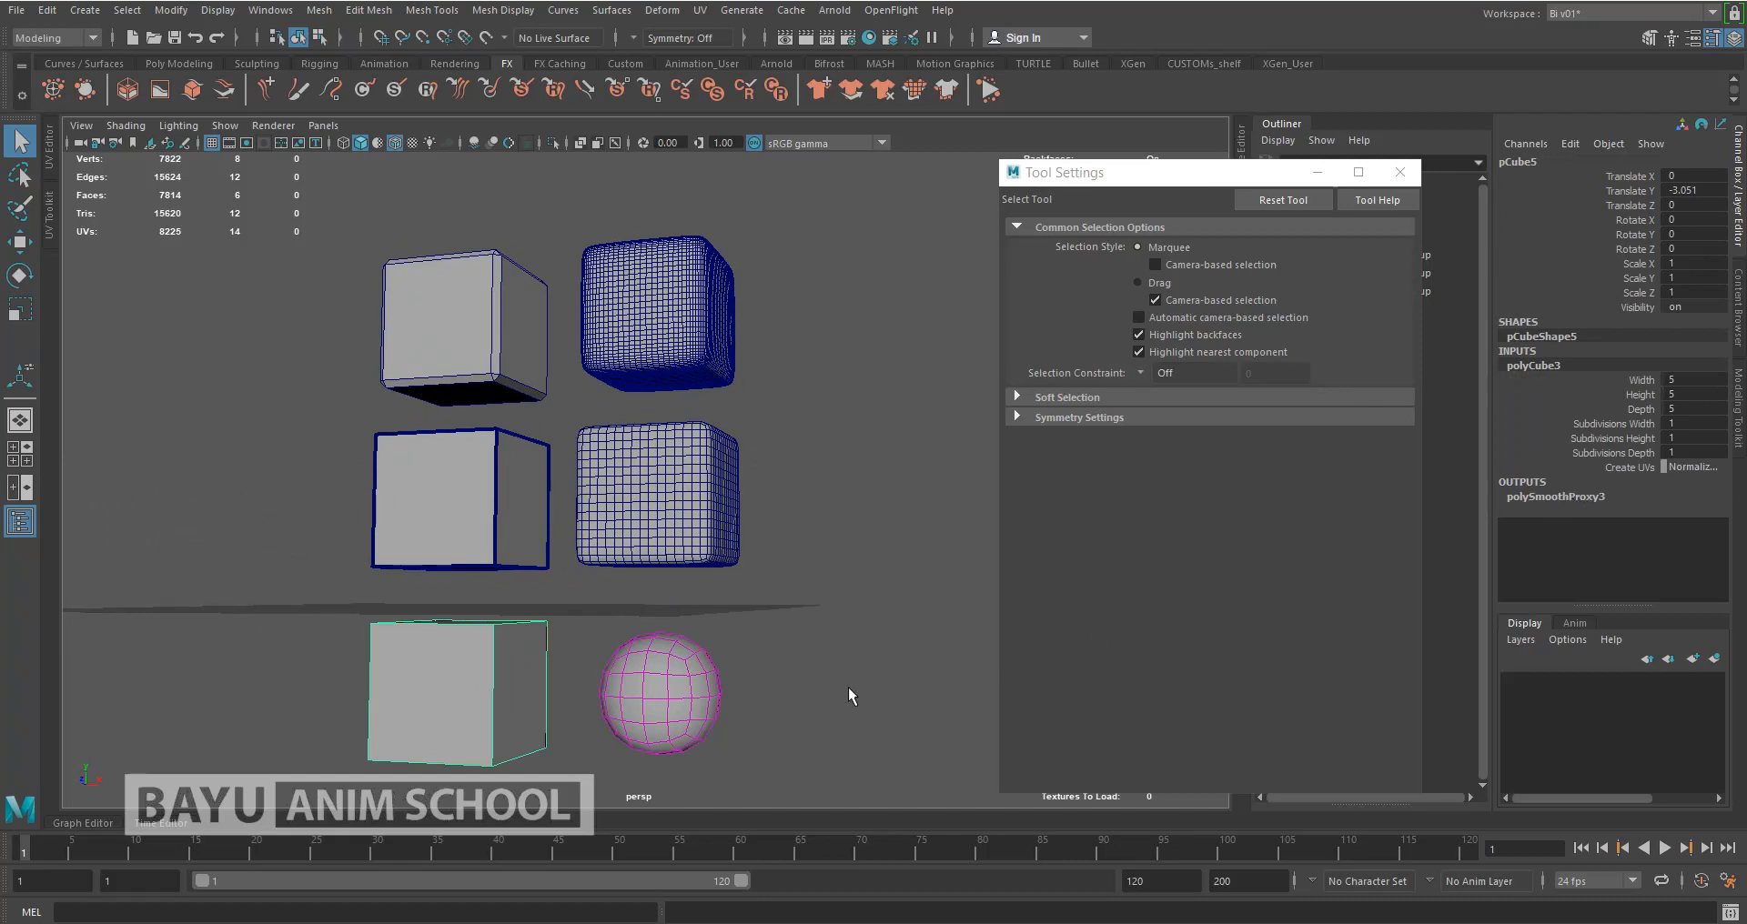
click(680, 708)
click(1558, 366)
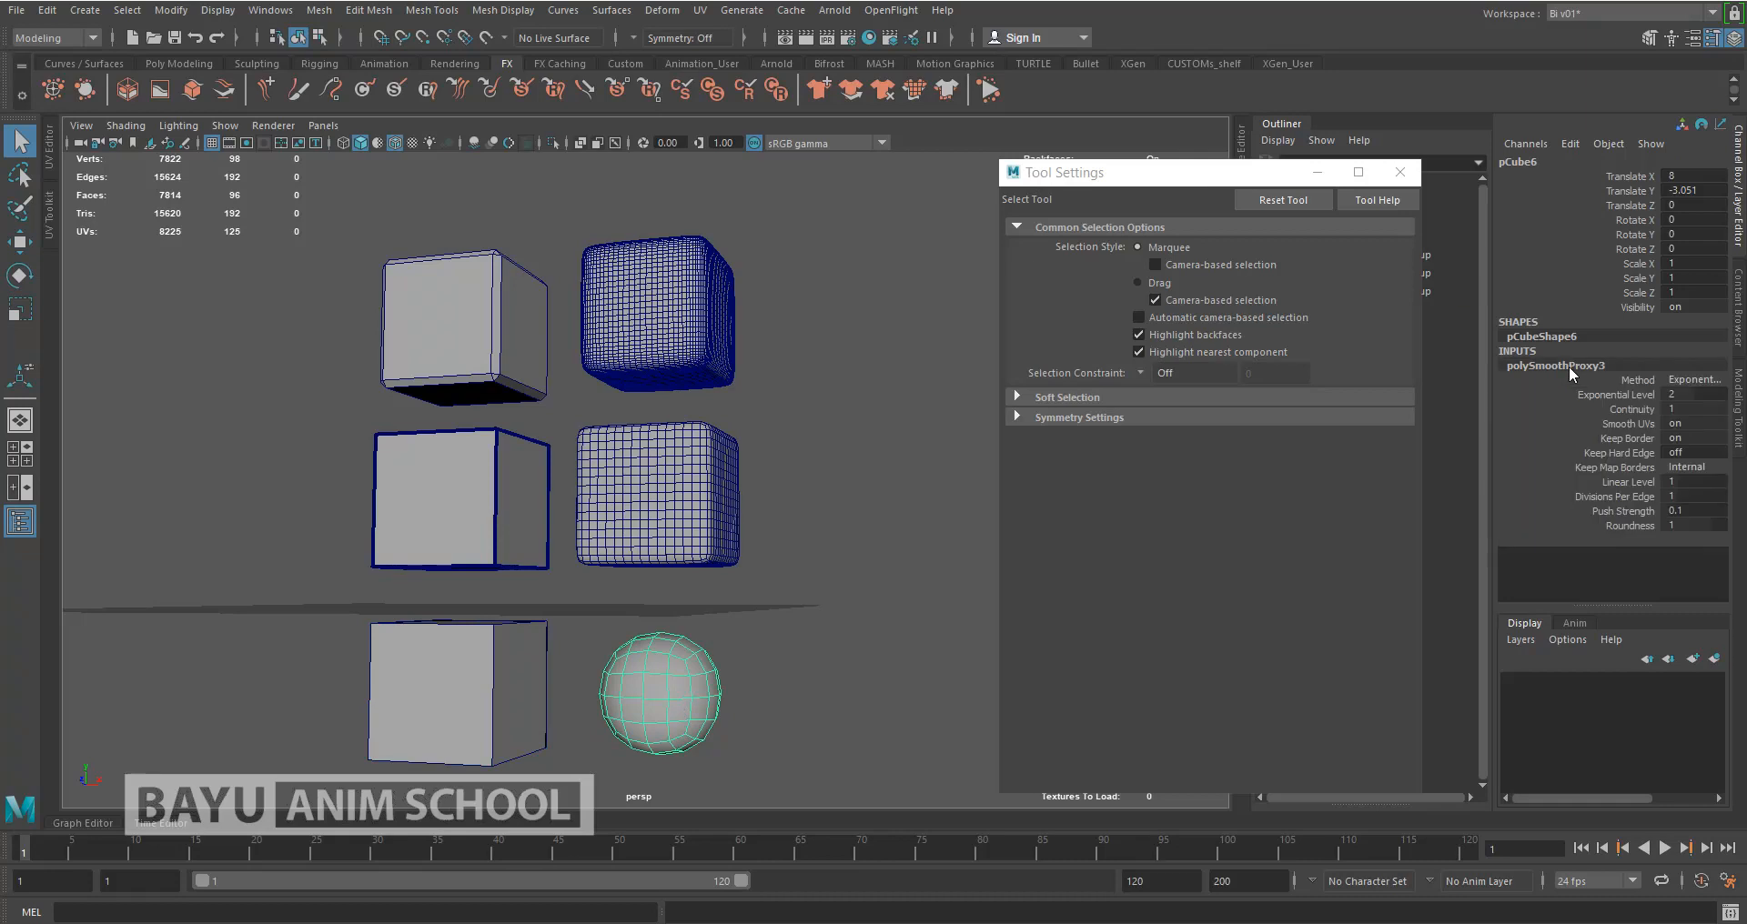
click(1698, 409)
click(1705, 395)
text(1)
key(Return)
Set the bottom original cube's width, height and depth subdivisions to 2 and deselect it
click(888, 642)
click(494, 688)
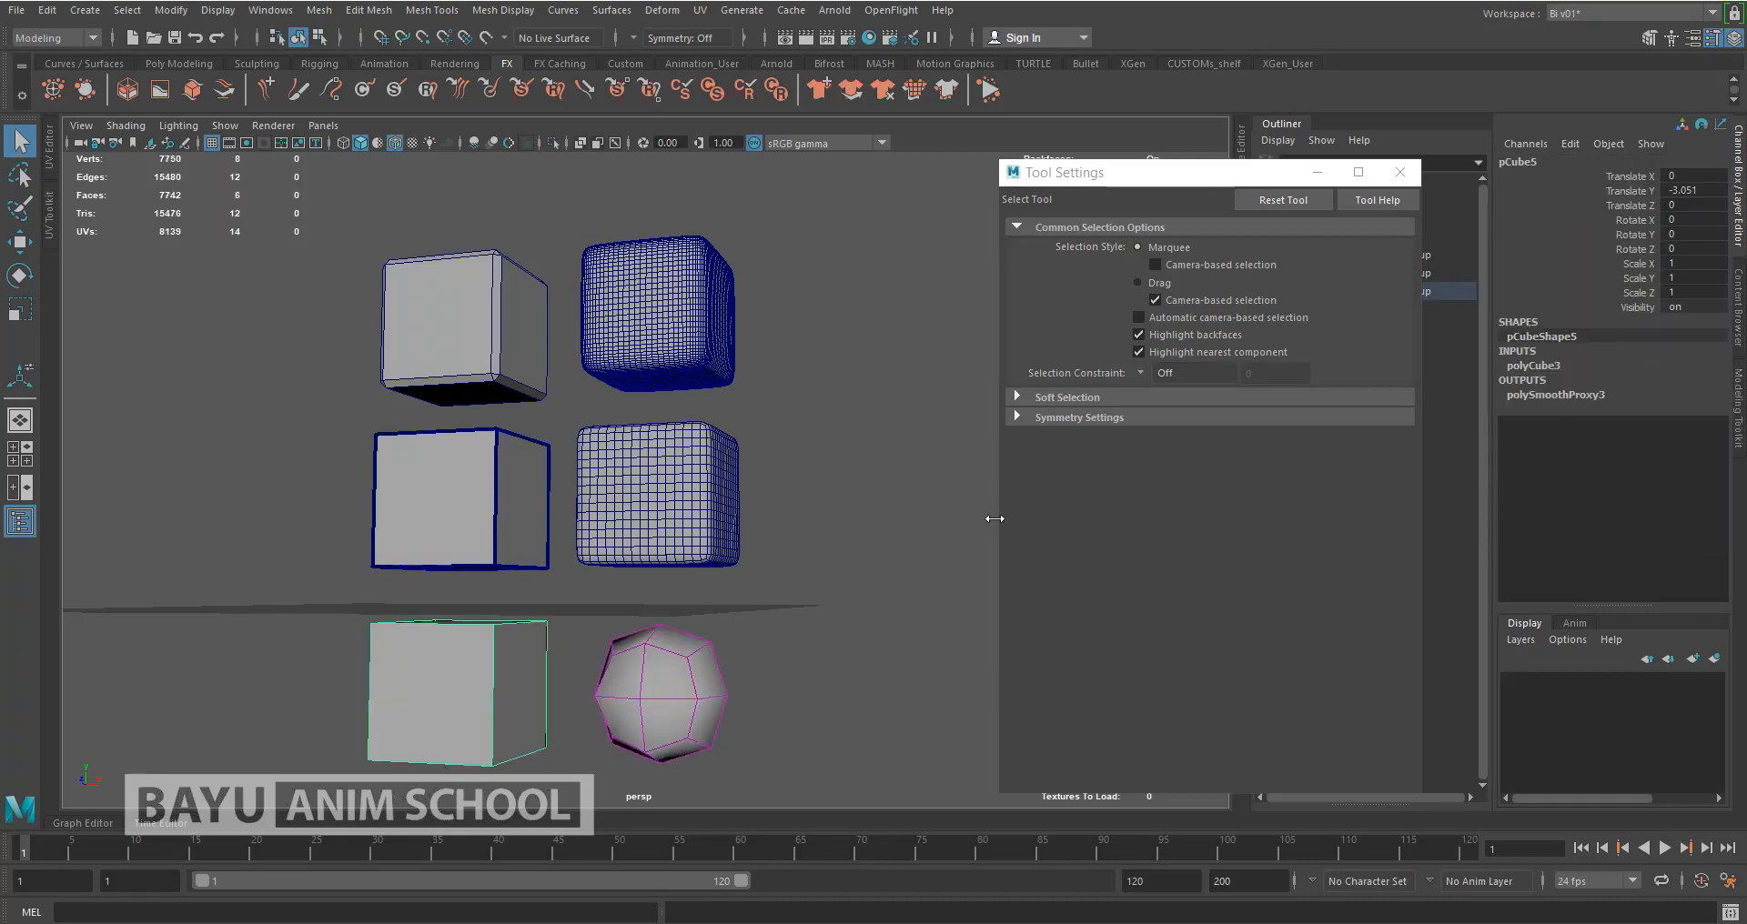
click(1535, 366)
drag(1694, 423, 1688, 453)
double_click(1690, 453)
key(Return)
click(792, 663)
alt+drag(791, 663, 799, 647)
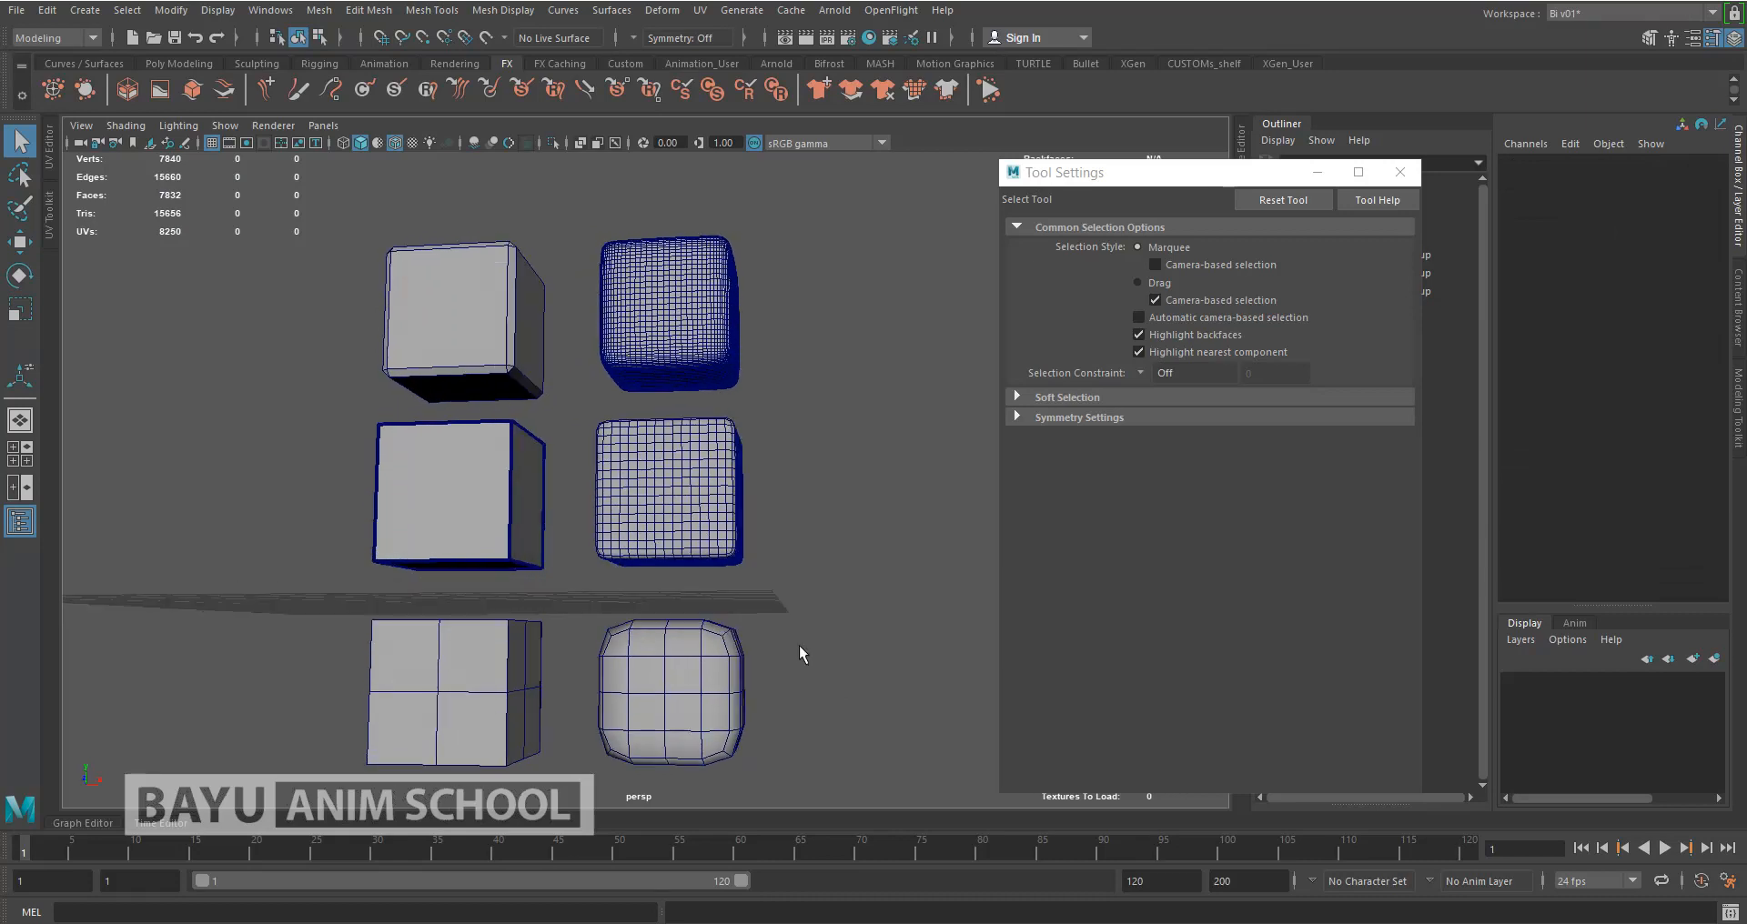
Set the exponential level of the bottom smooth proxy's polySmoothProxy3 node to 4 and deselect it
click(675, 695)
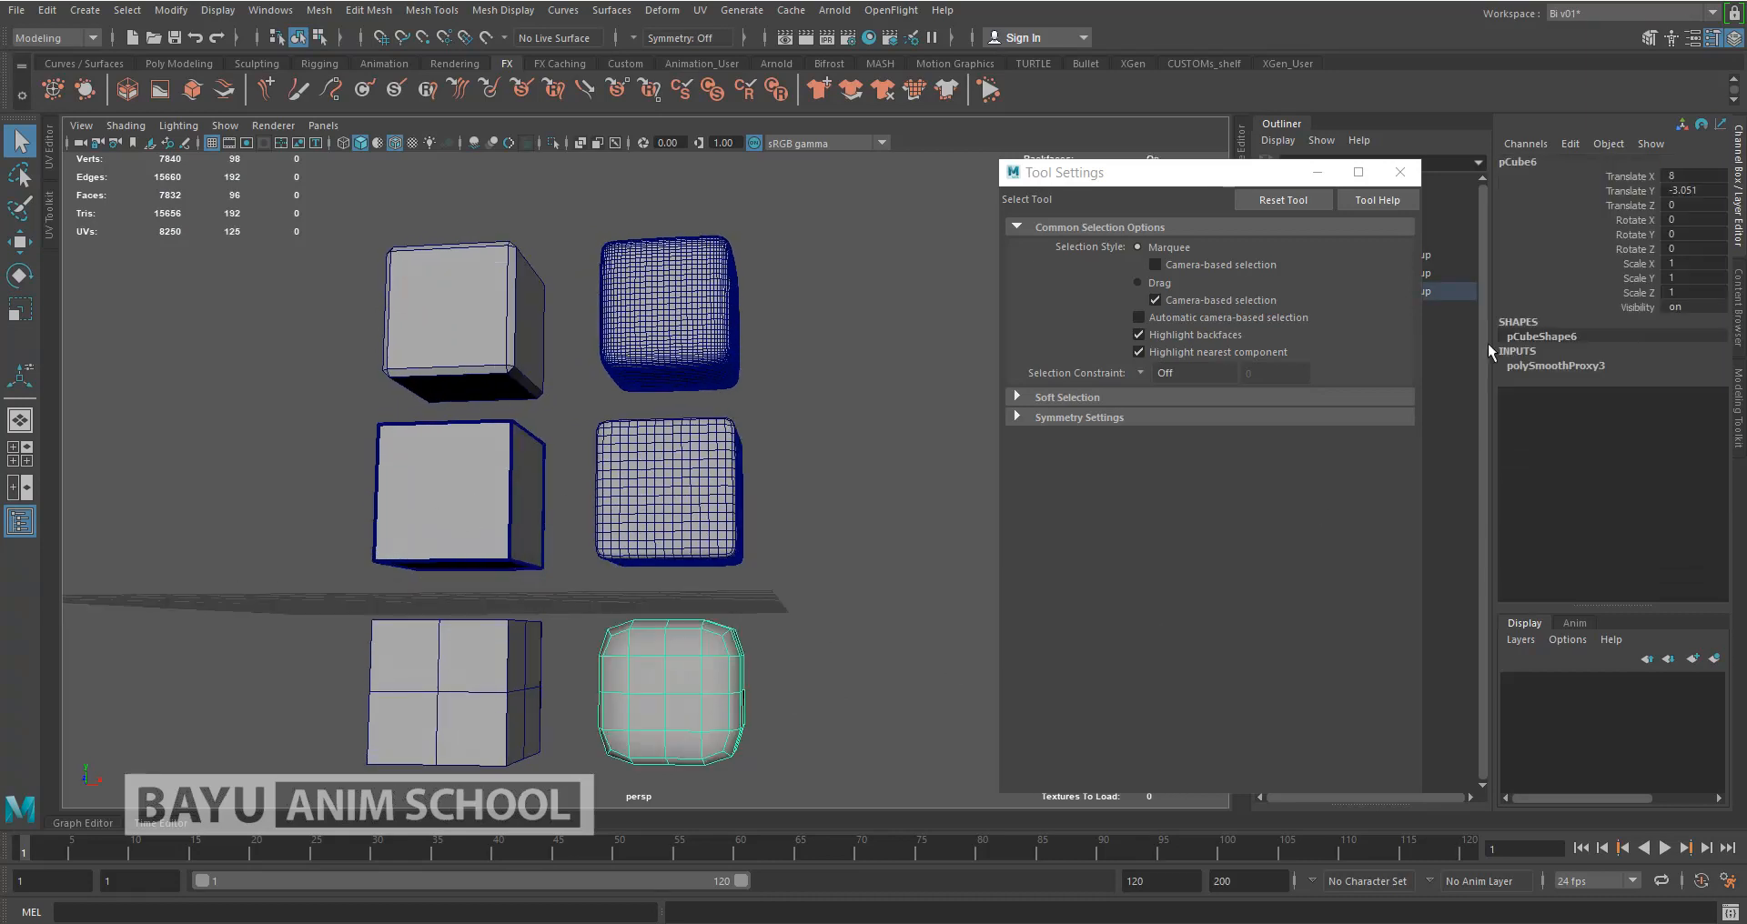
click(1575, 365)
double_click(1692, 394)
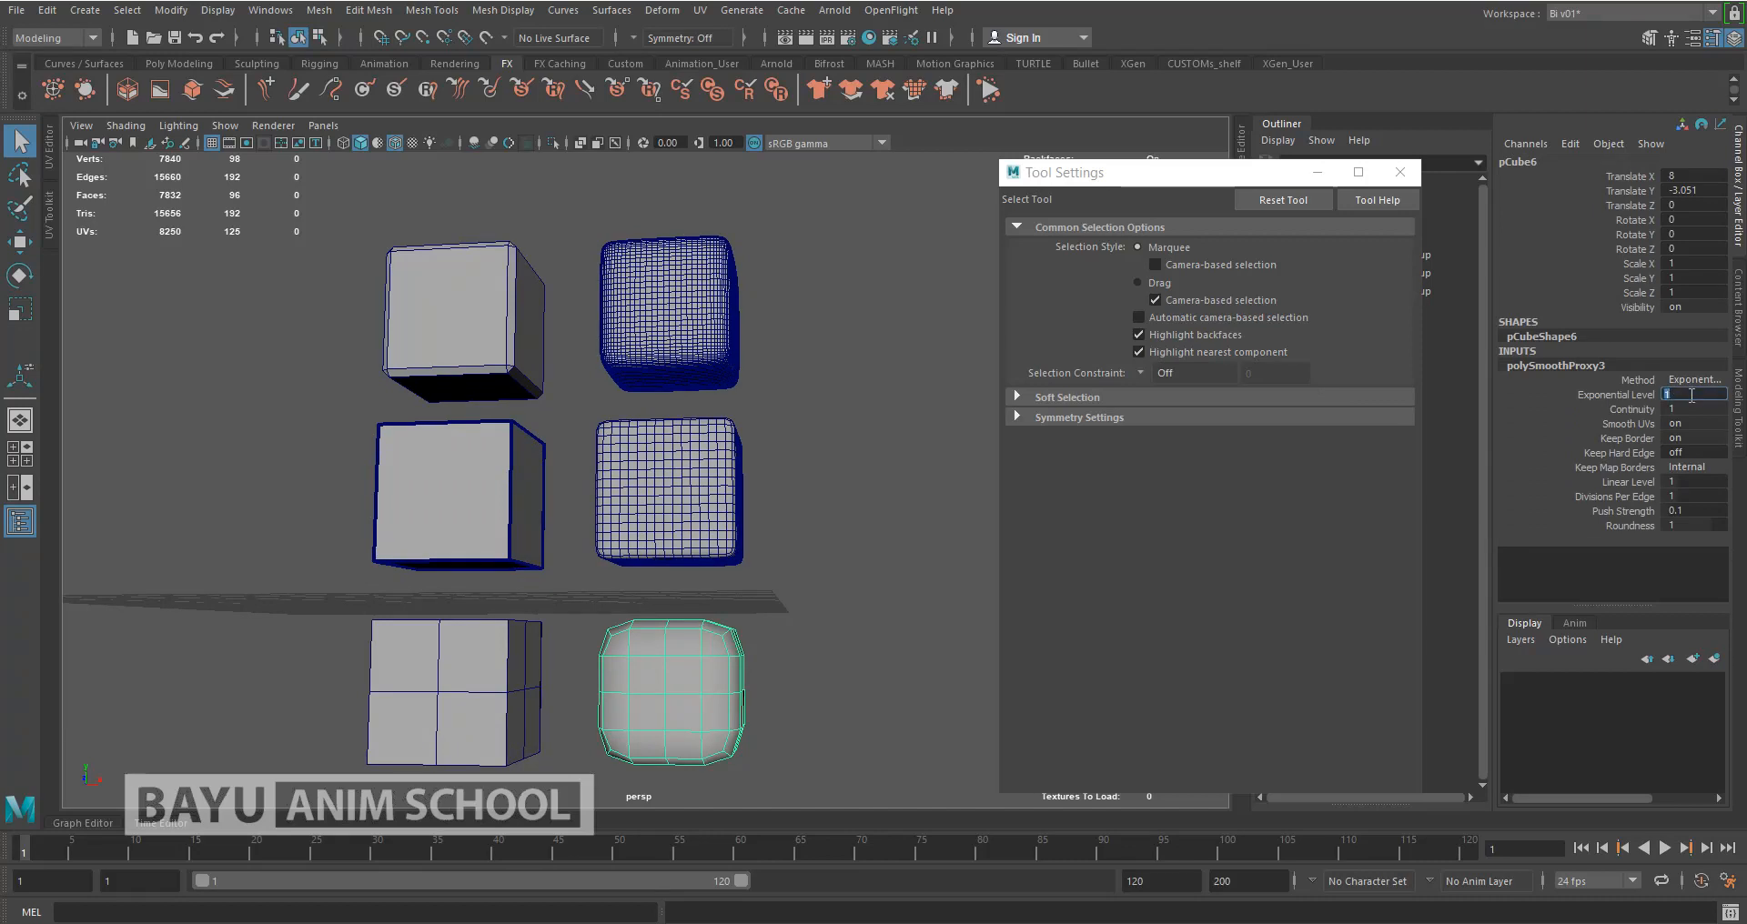
text(4)
key(Return)
click(854, 606)
alt+drag(854, 607, 882, 615)
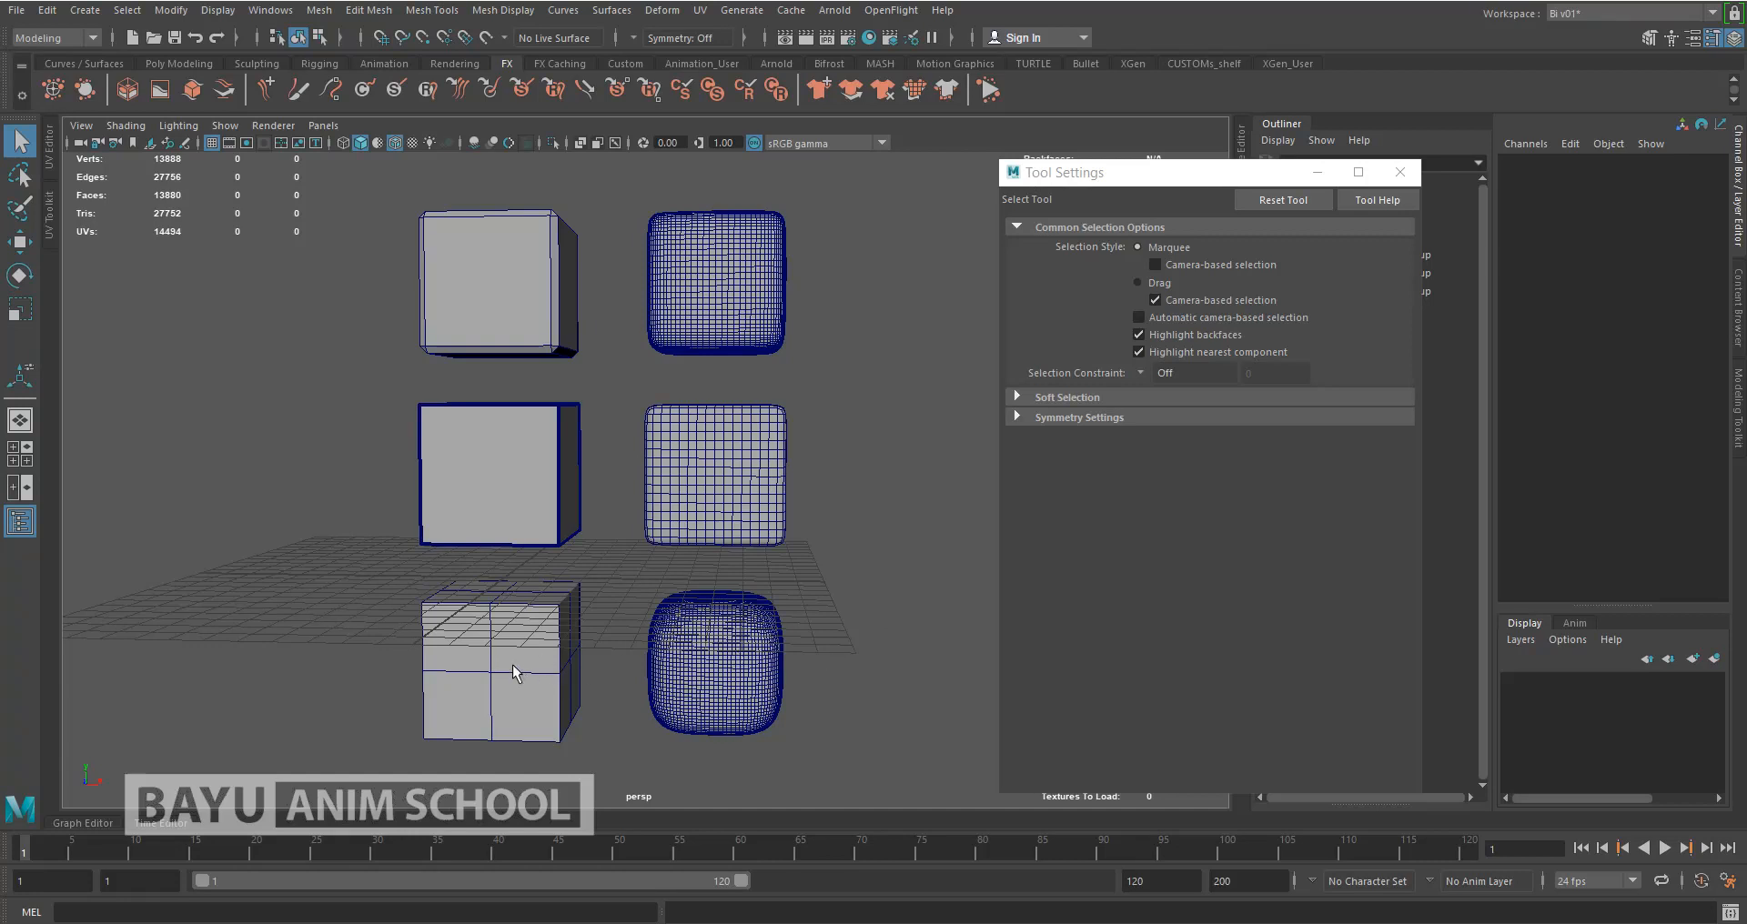
Set Divisions to 1 in the polySubdFace1 node of the middle creased cube
click(504, 490)
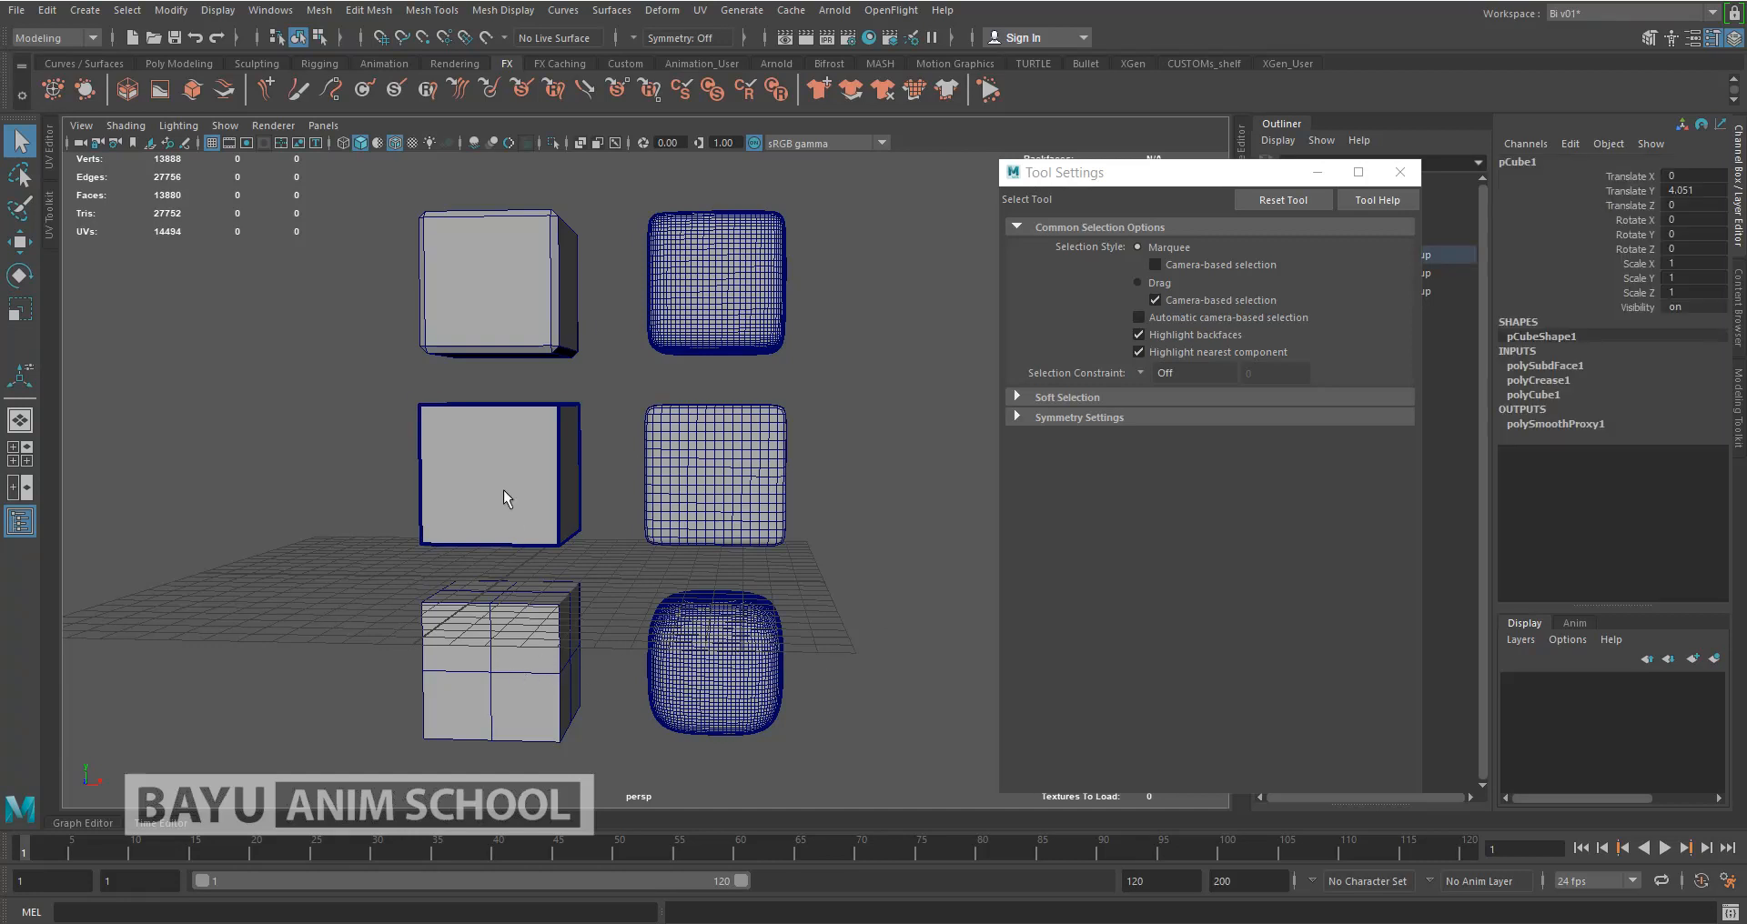
click(1561, 390)
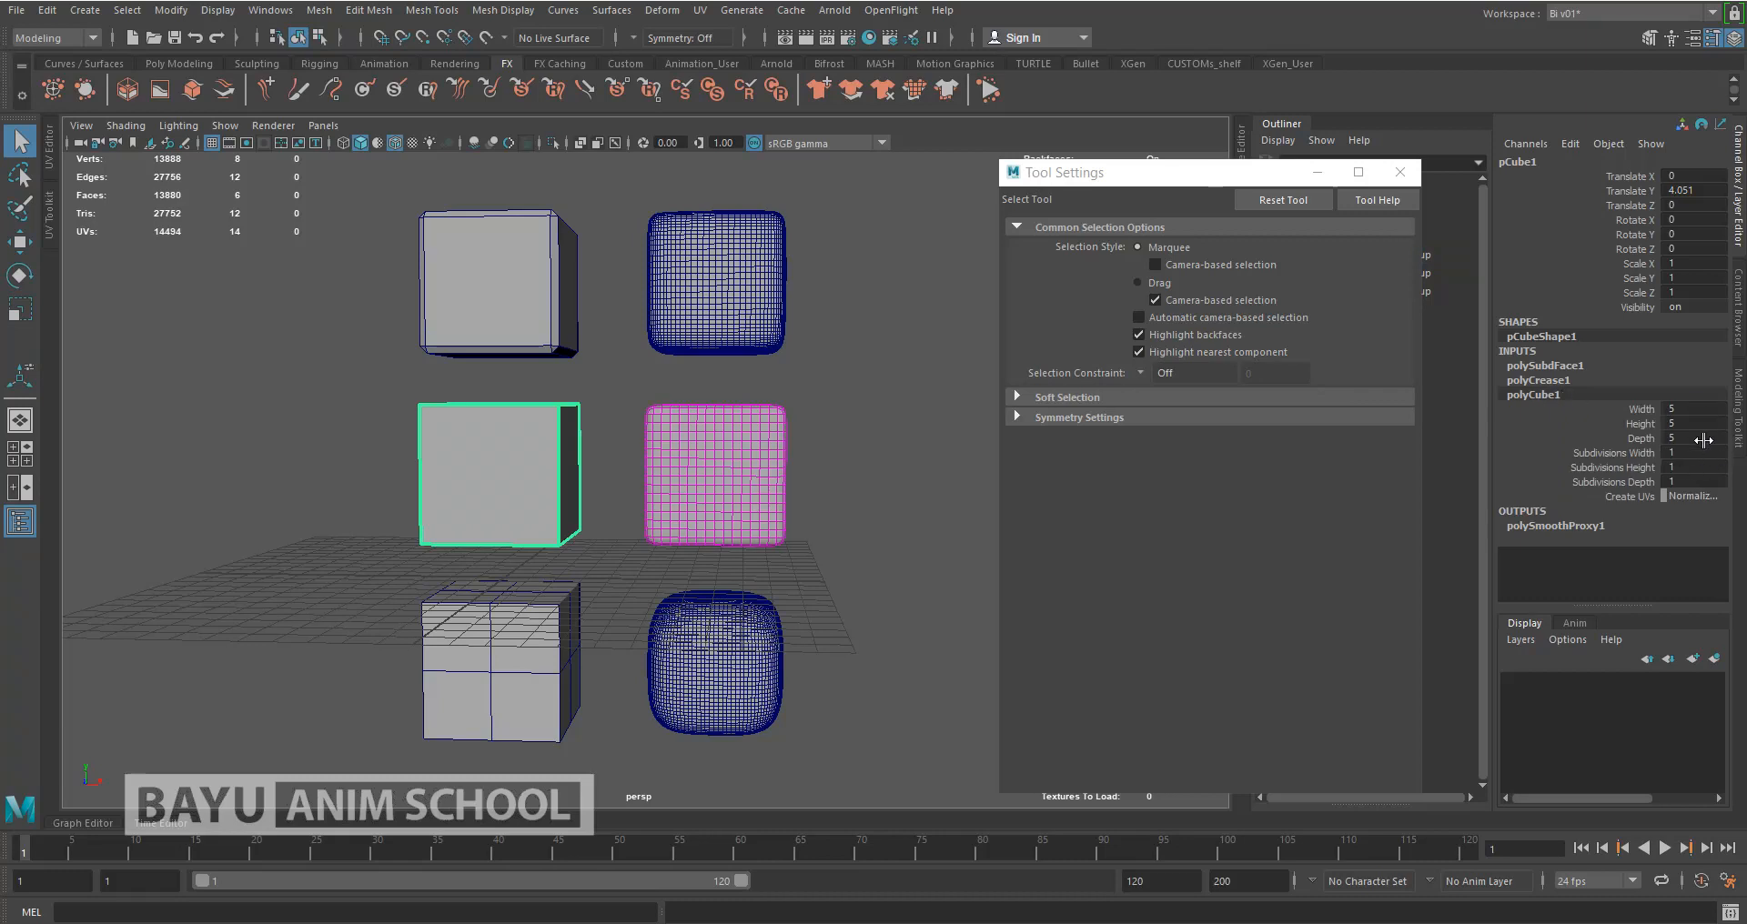
drag(1691, 452, 1695, 483)
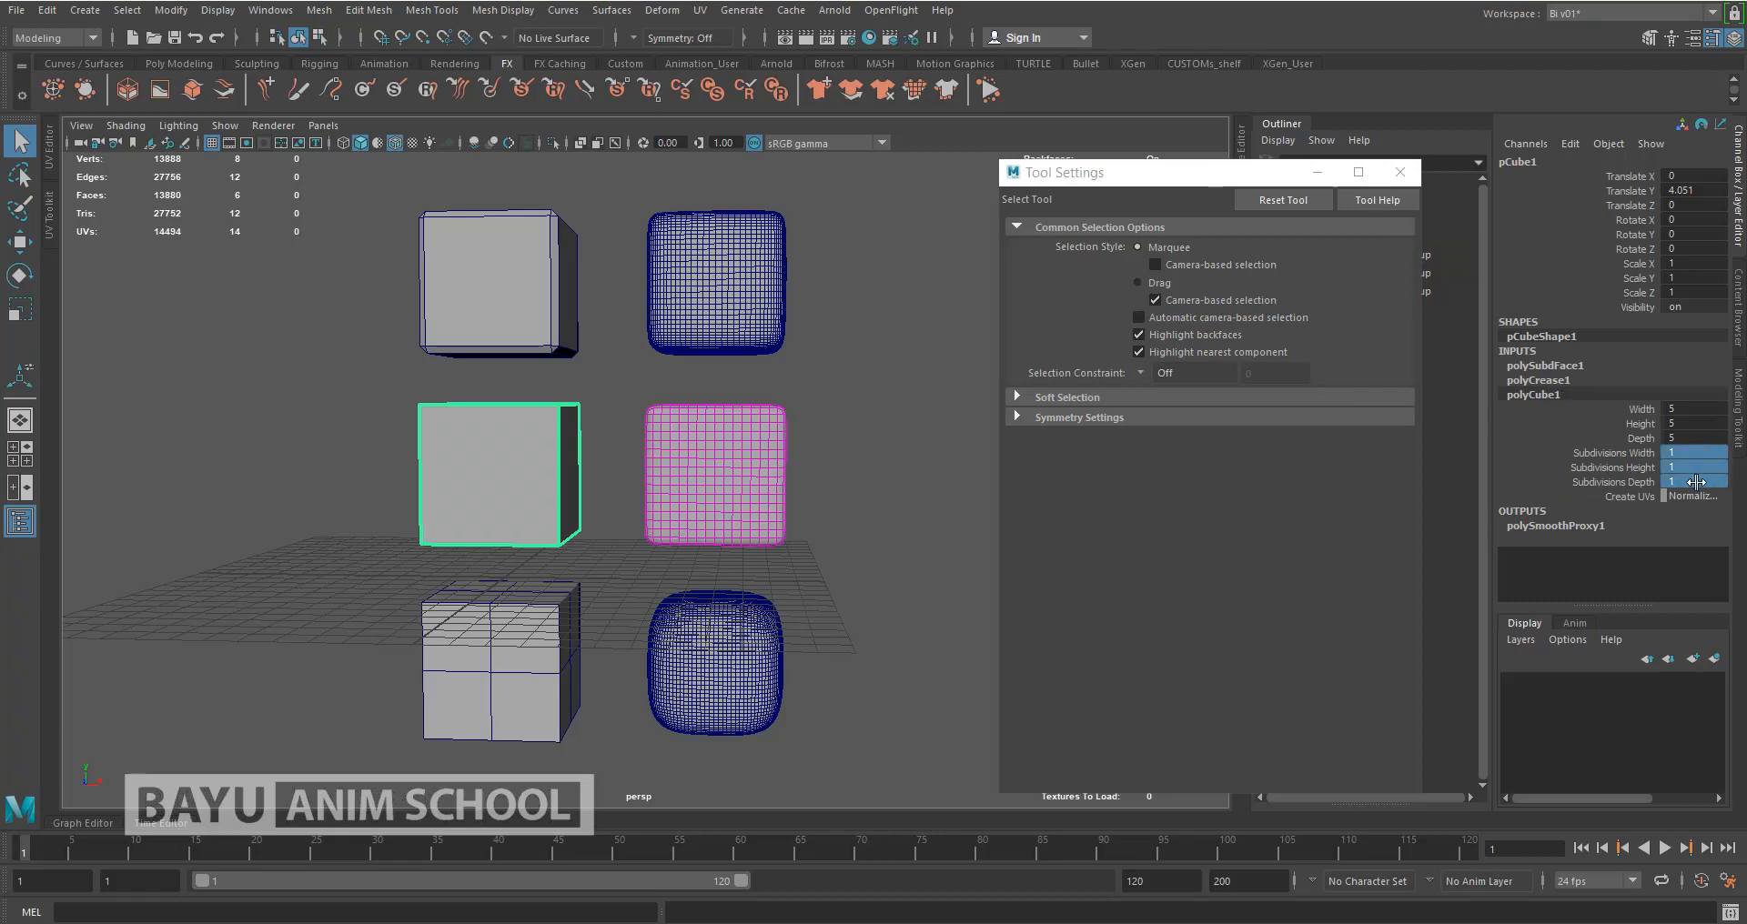
click(1570, 366)
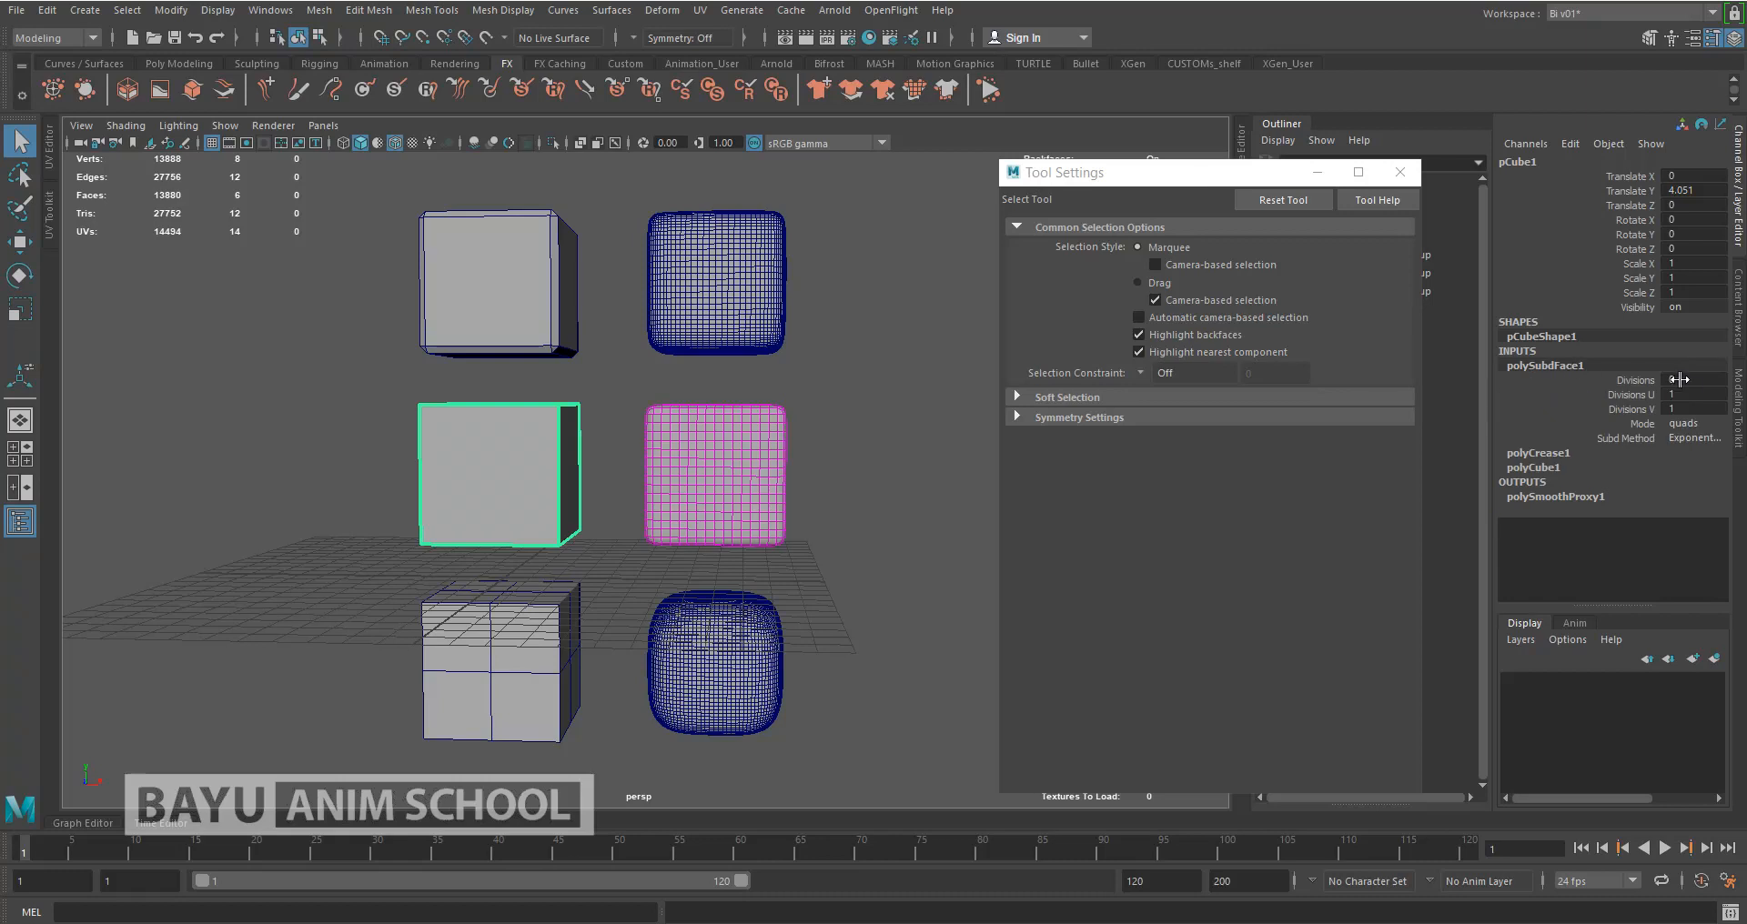
click(1692, 379)
text(1)
key(Tab)
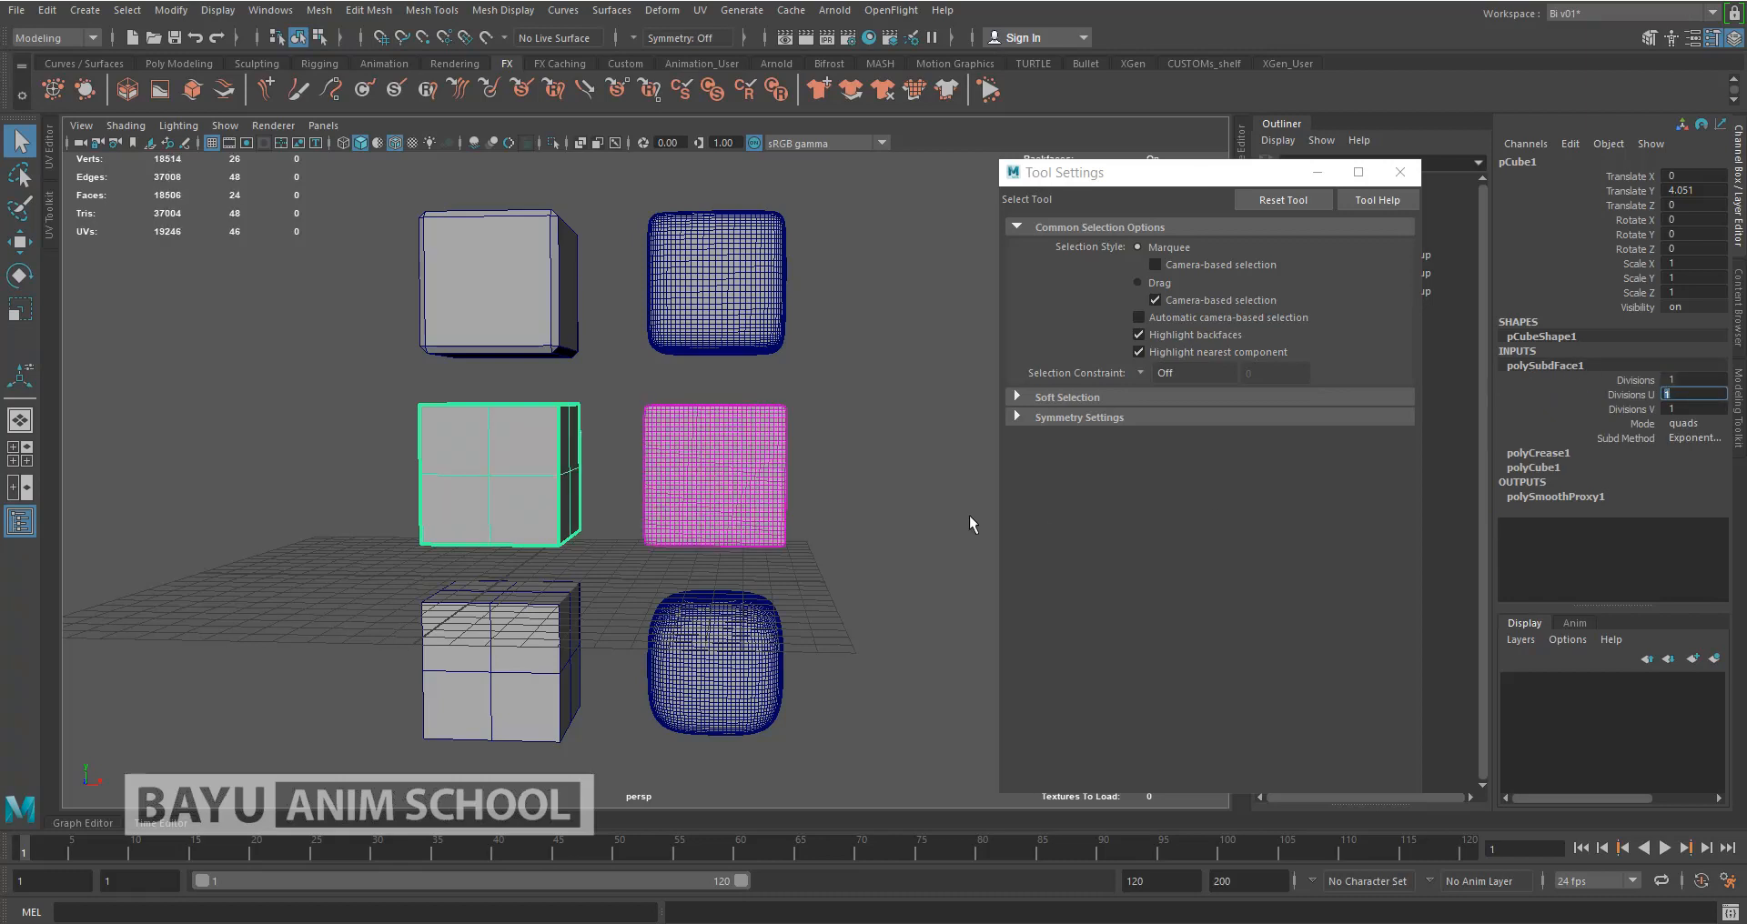
Try 2 subdivisions in width, height and depth on the top beveled cube, and undo the change
click(804, 515)
click(517, 309)
mouse_move(750, 382)
alt+mouse_down()
mouse_move(537, 364)
mouse_move(513, 342)
mouse_move(731, 359)
alt+mouse_up()
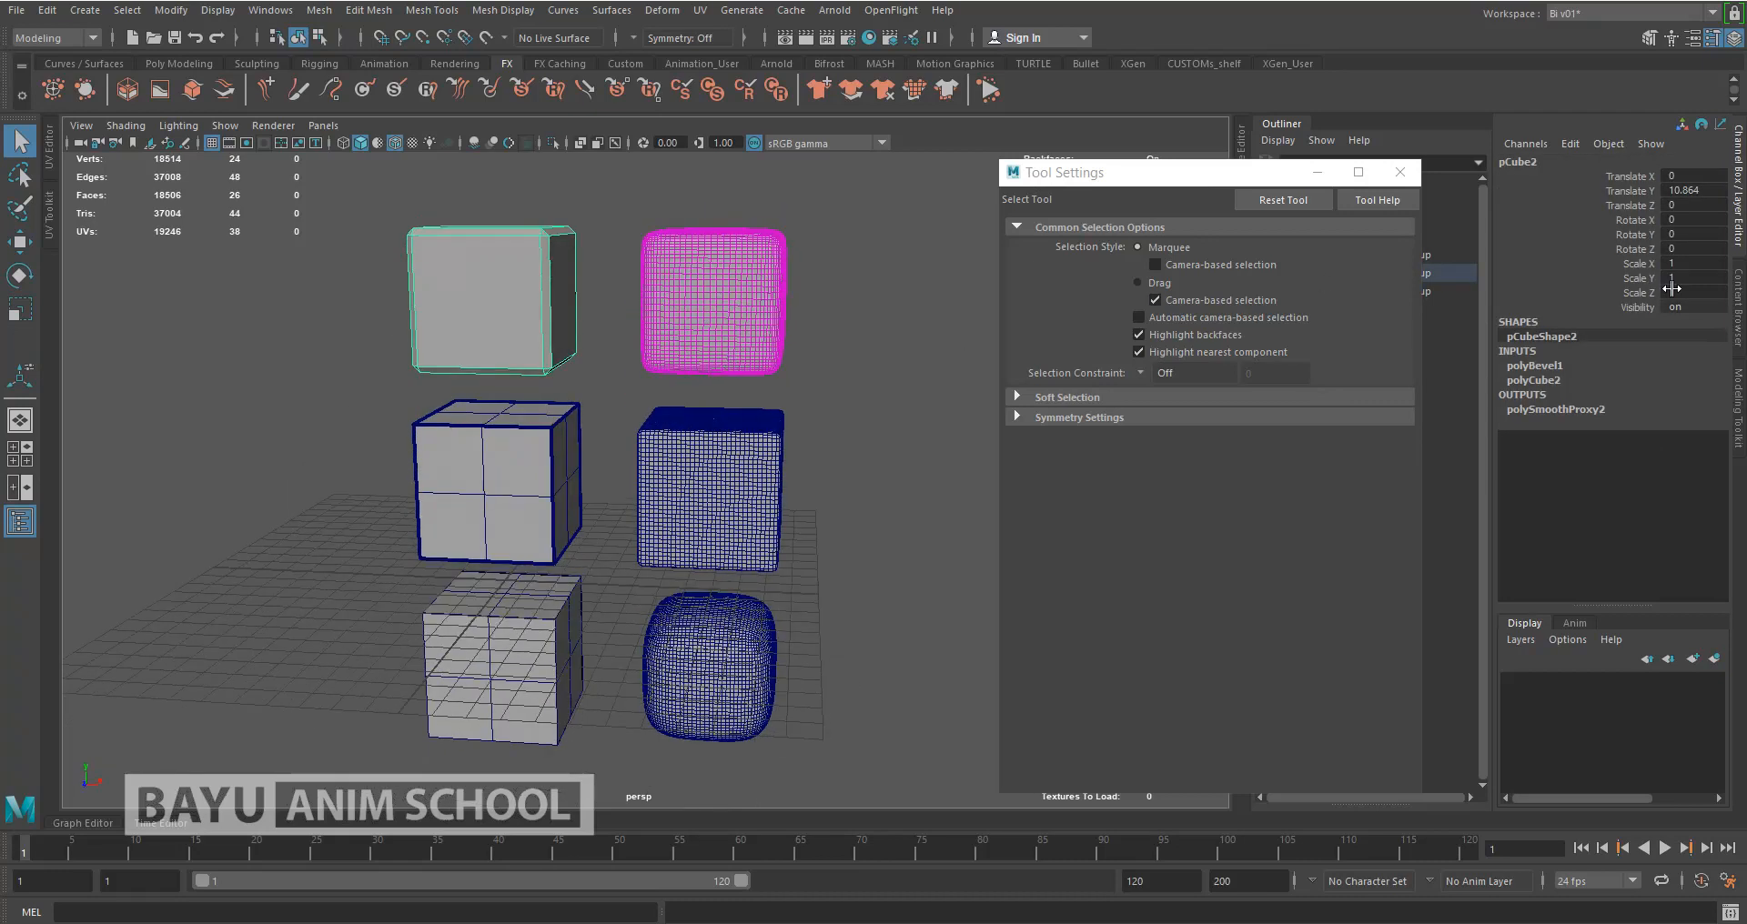
click(1551, 381)
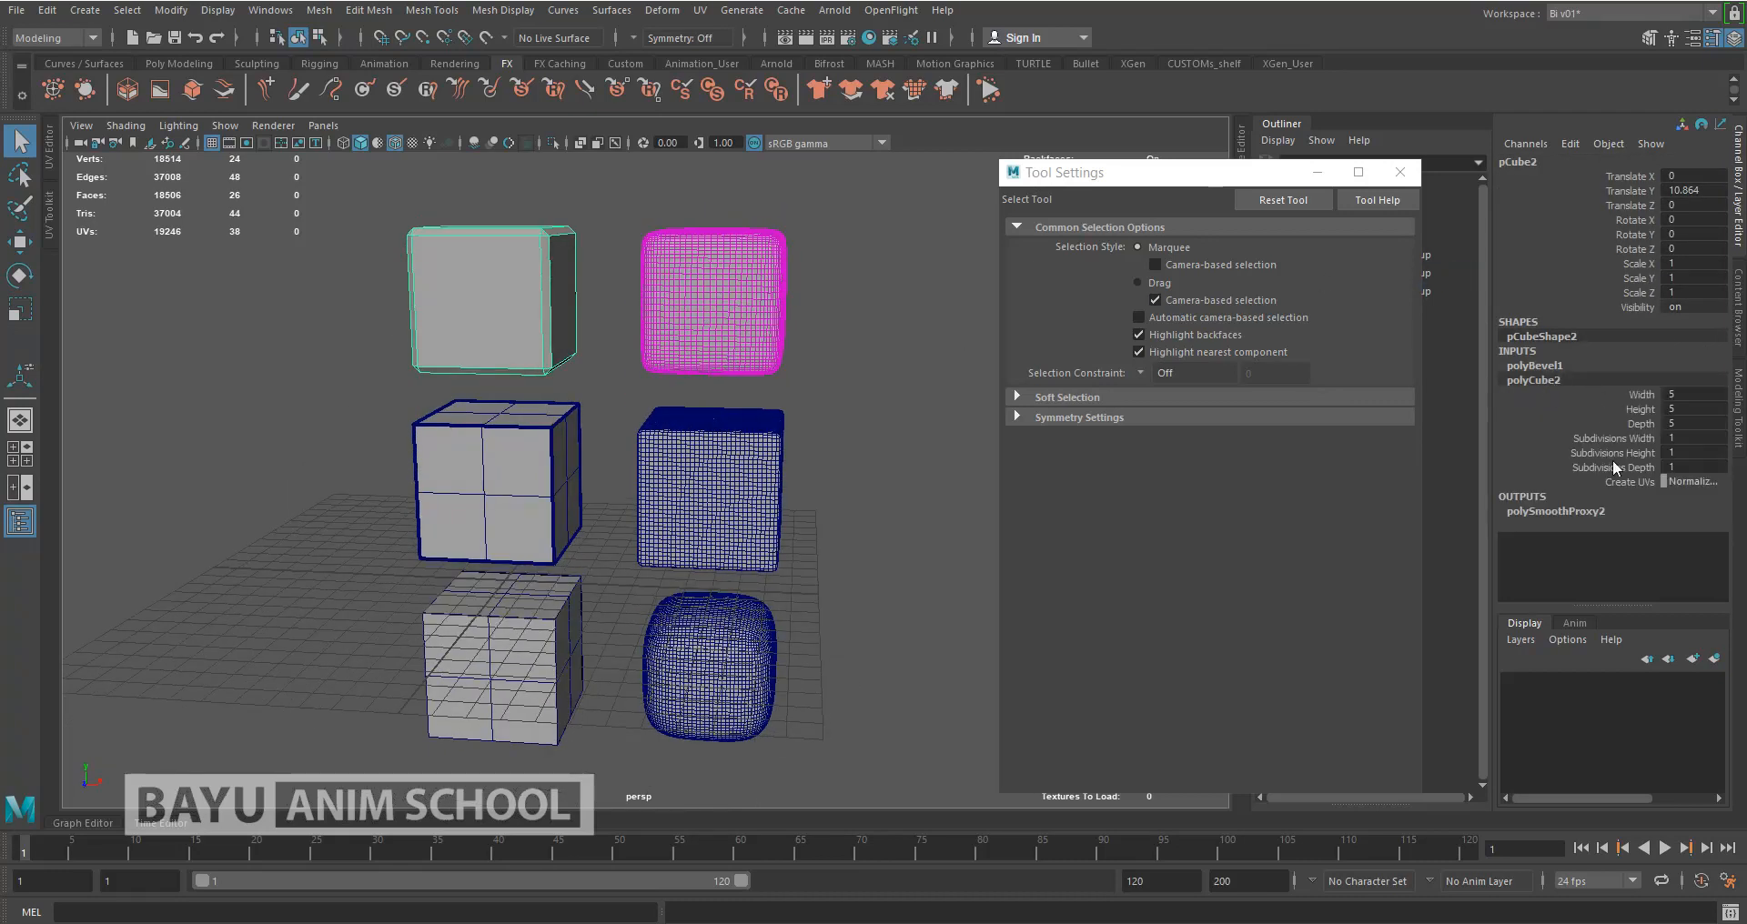
drag(1698, 439, 1695, 459)
text(2)
key(Tab)
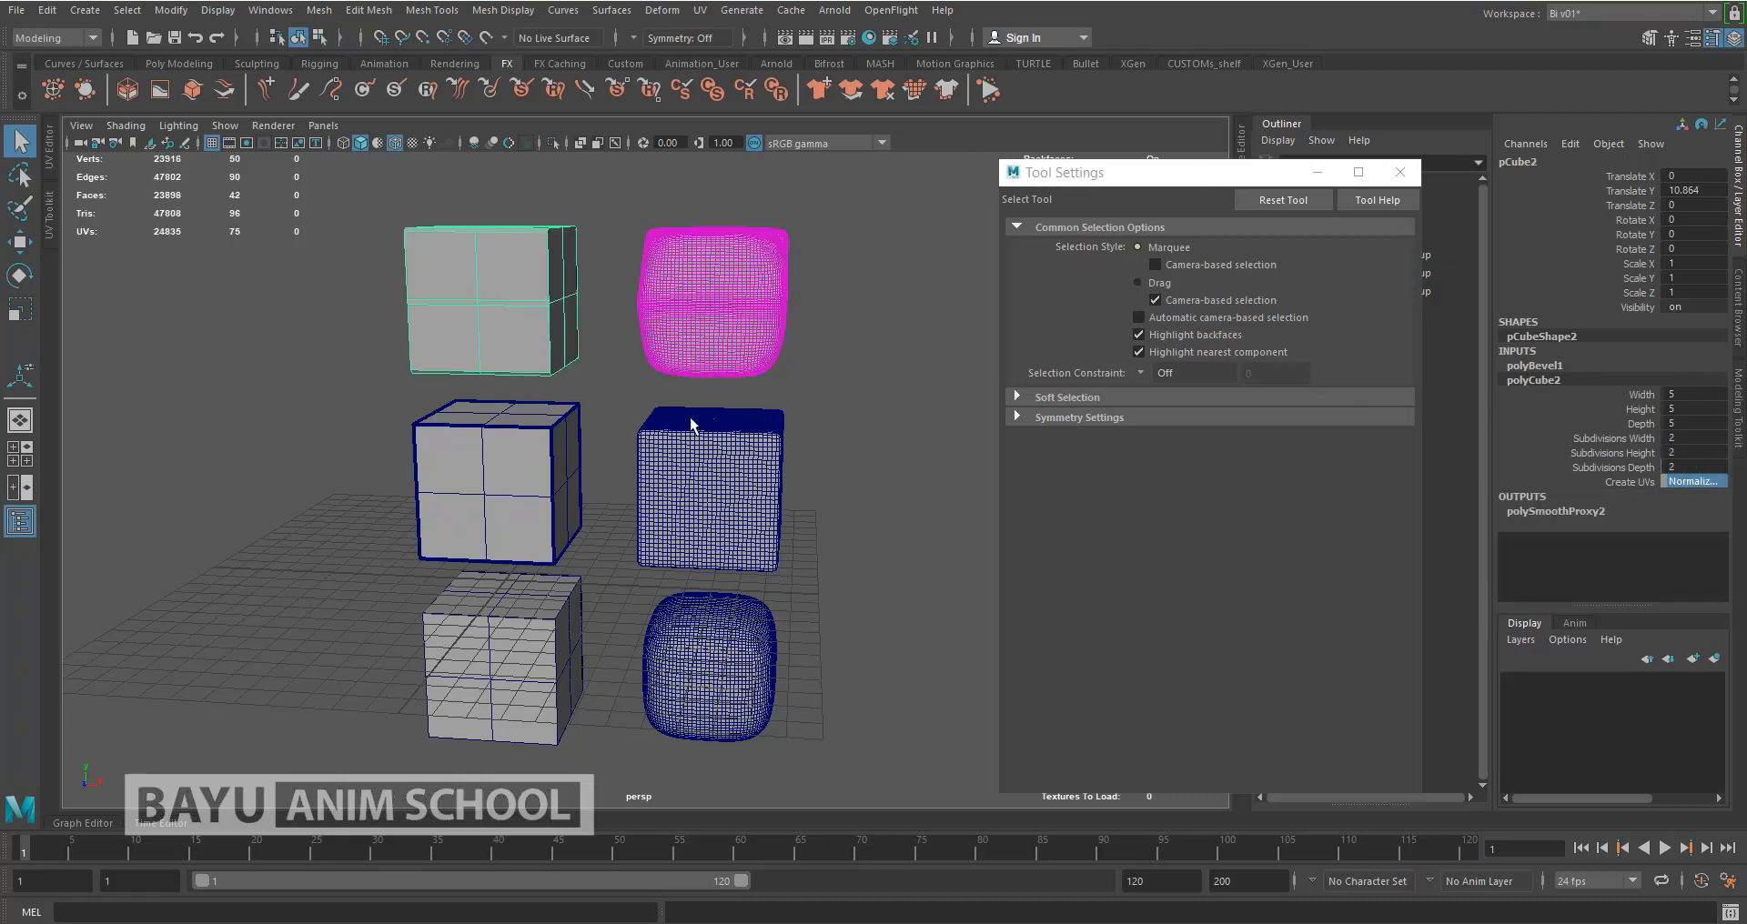
alt+drag(699, 430, 688, 452)
key(ctrl+z)
Clear the selection and hide the viewport grid
alt+drag(881, 488, 886, 451)
click(876, 511)
mouse_move(682, 571)
alt+middle_down()
mouse_move(707, 526)
mouse_move(675, 575)
alt+middle_up()
alt+drag(675, 600, 670, 579)
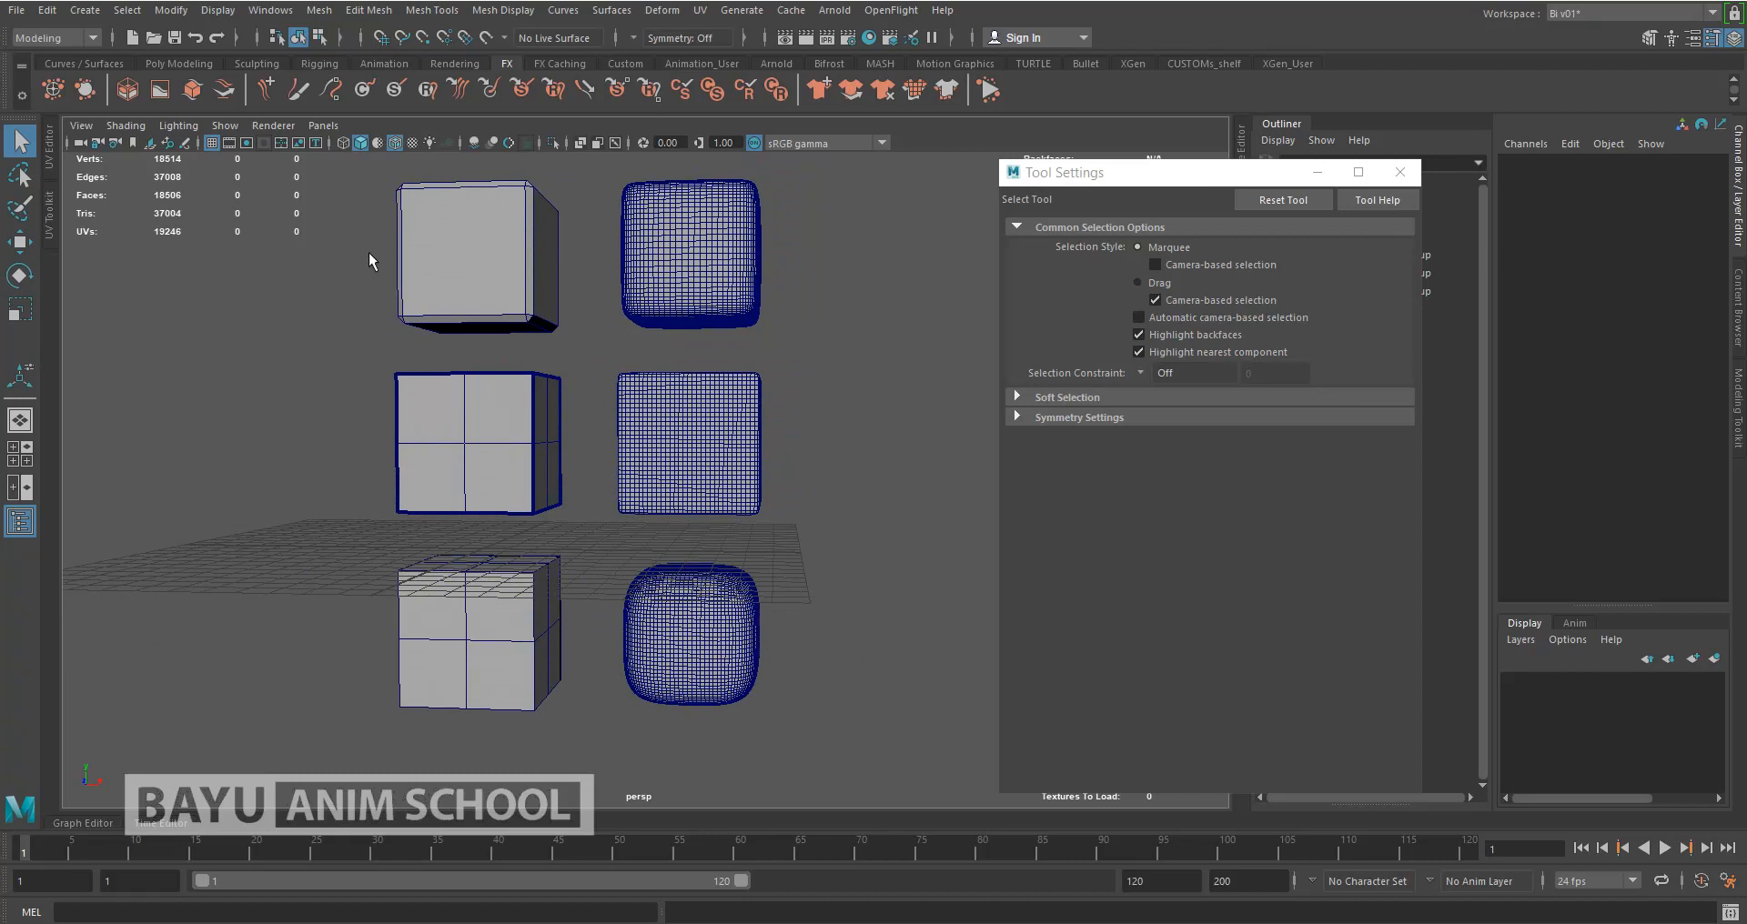
click(212, 143)
alt+middle_drag(568, 657, 560, 627)
alt+drag(560, 626, 466, 633)
Select all edges of the bottom original cube with the Crease Tool and crease them until the smooth proxy has hard edges
click(466, 633)
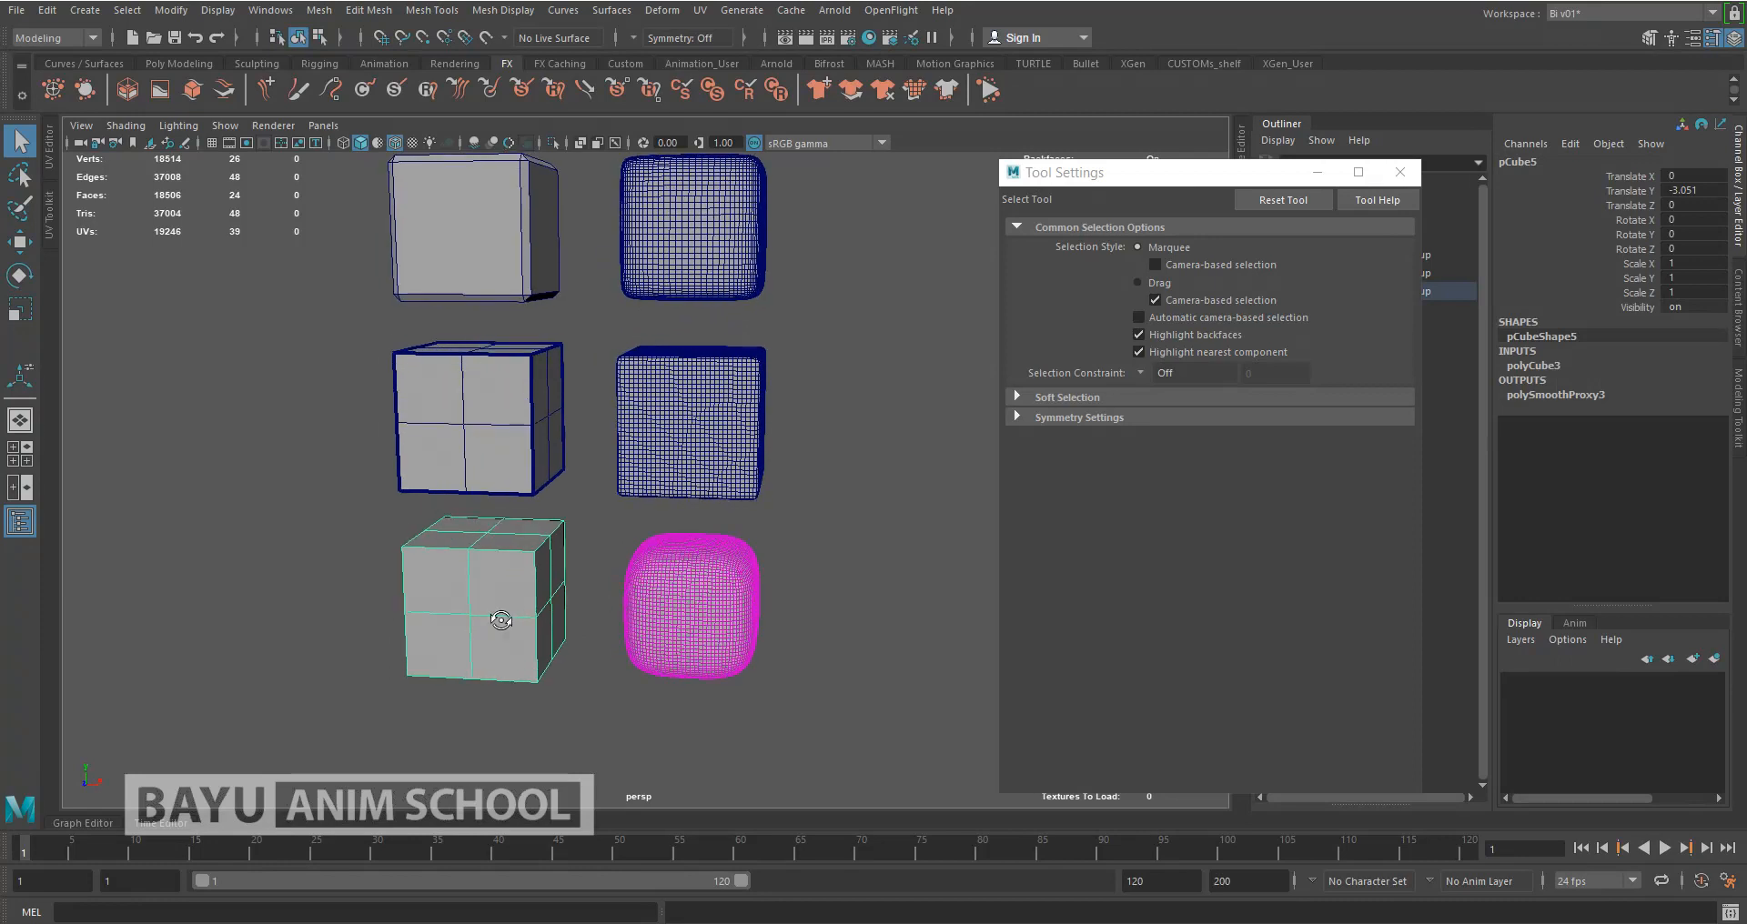
scroll(523, 609, up, 2)
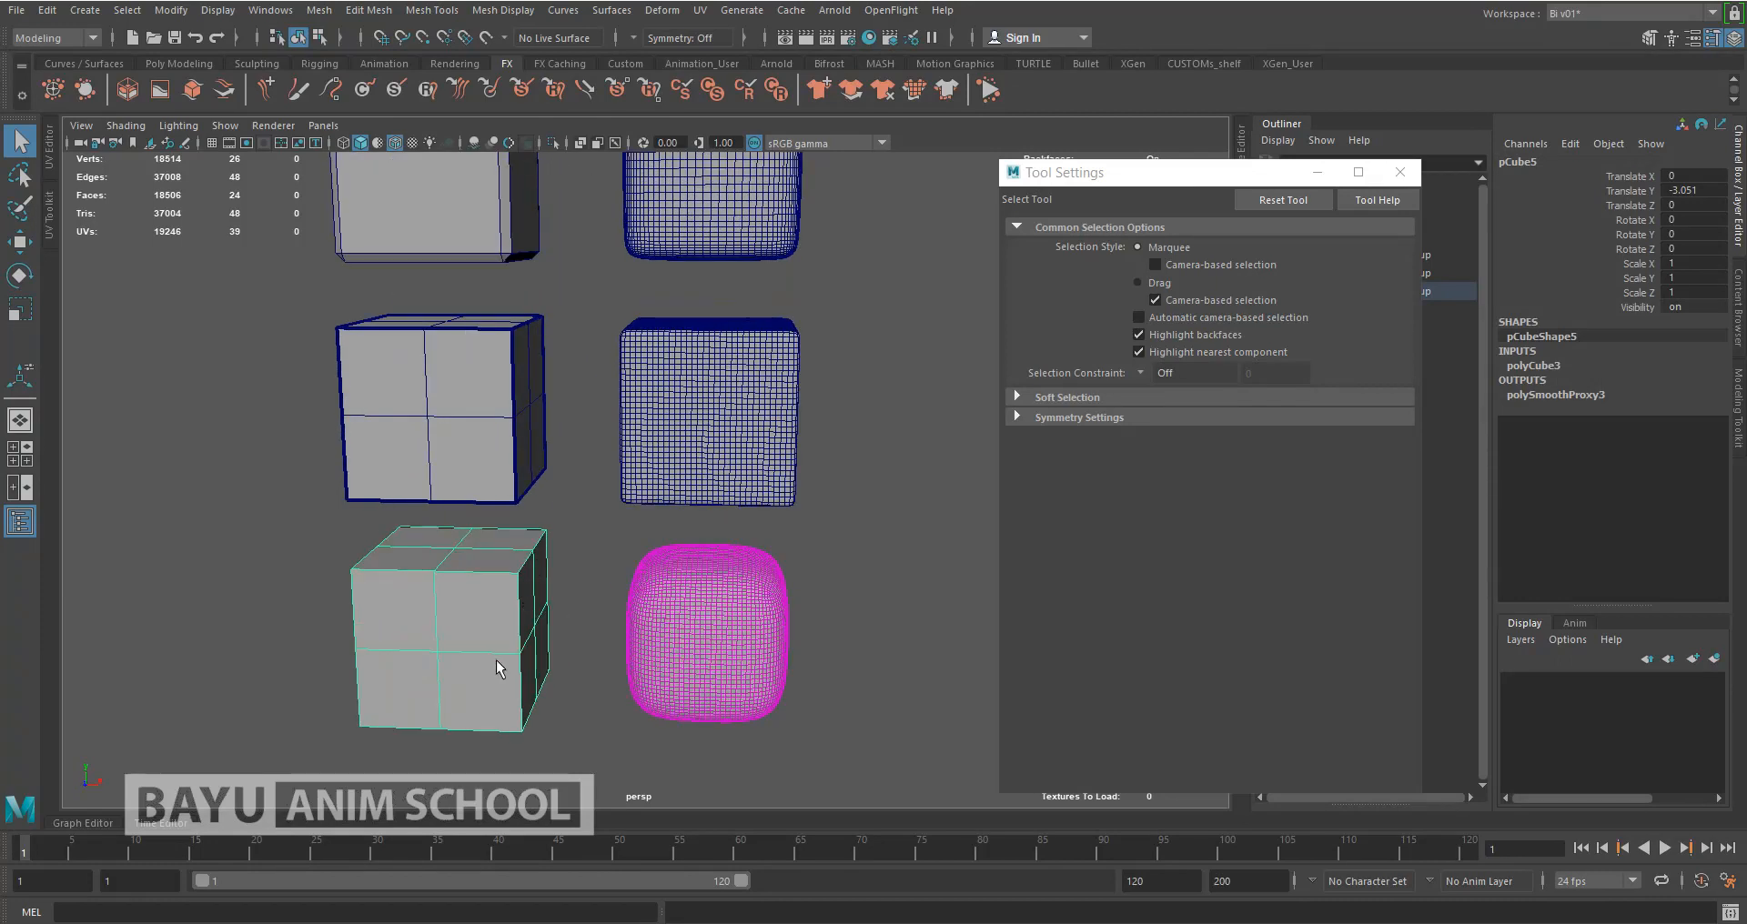
alt+drag(497, 658, 440, 581)
alt+drag(277, 563, 280, 558)
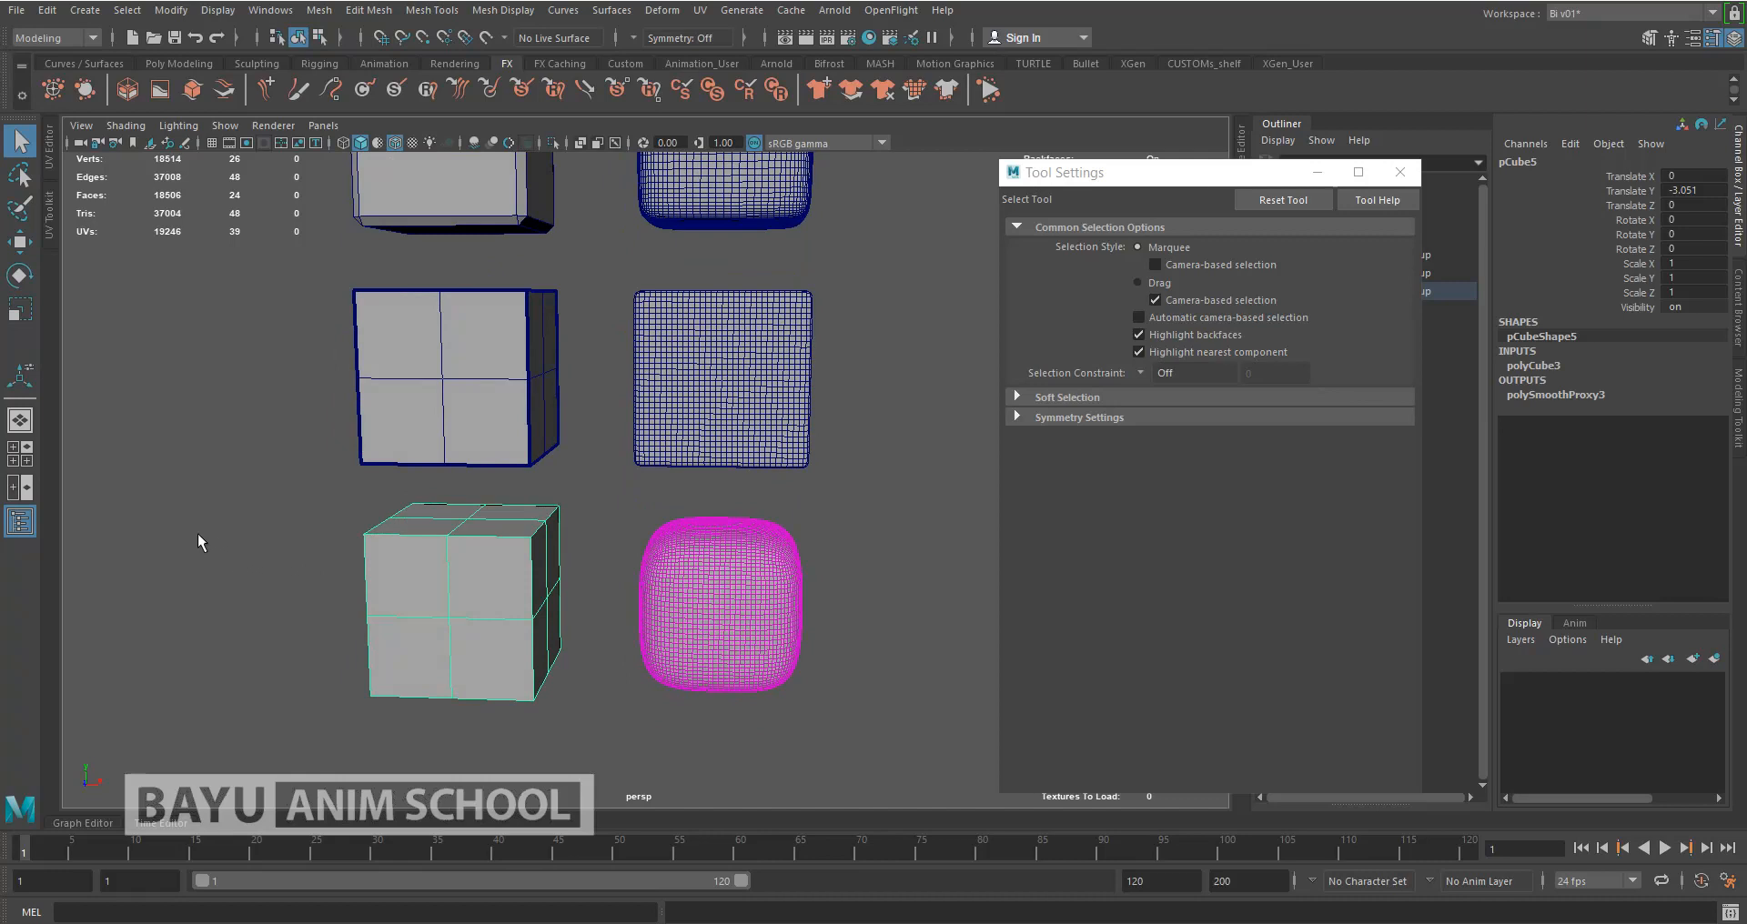
right_drag(198, 532, 270, 358)
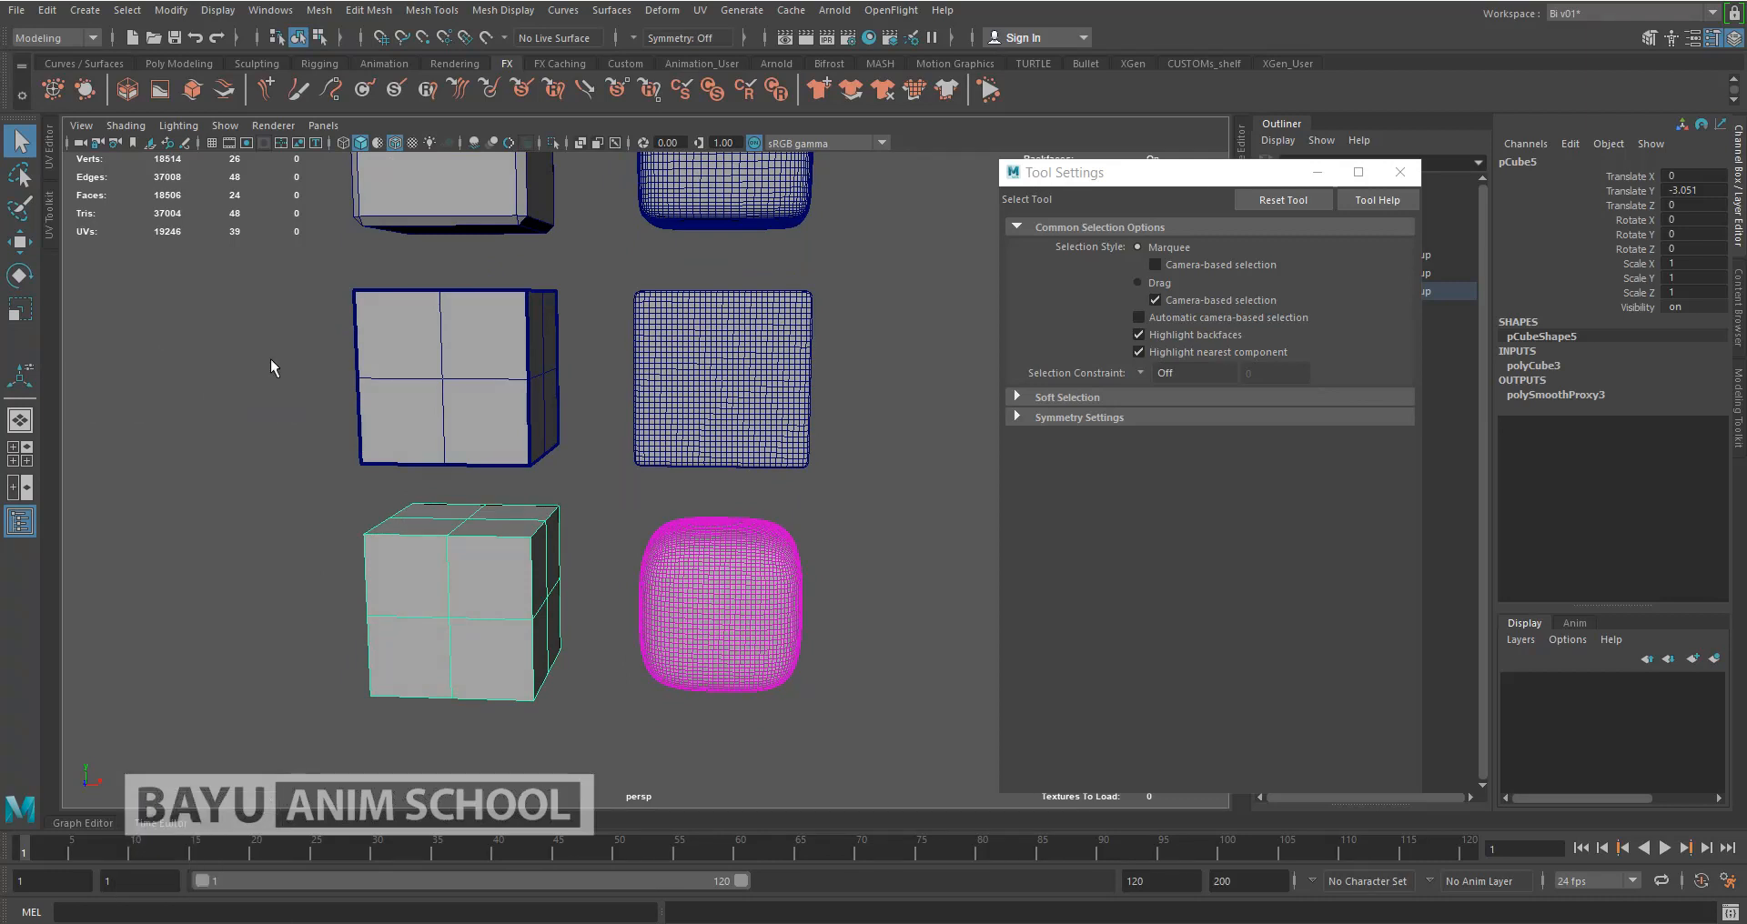
click(433, 13)
click(504, 107)
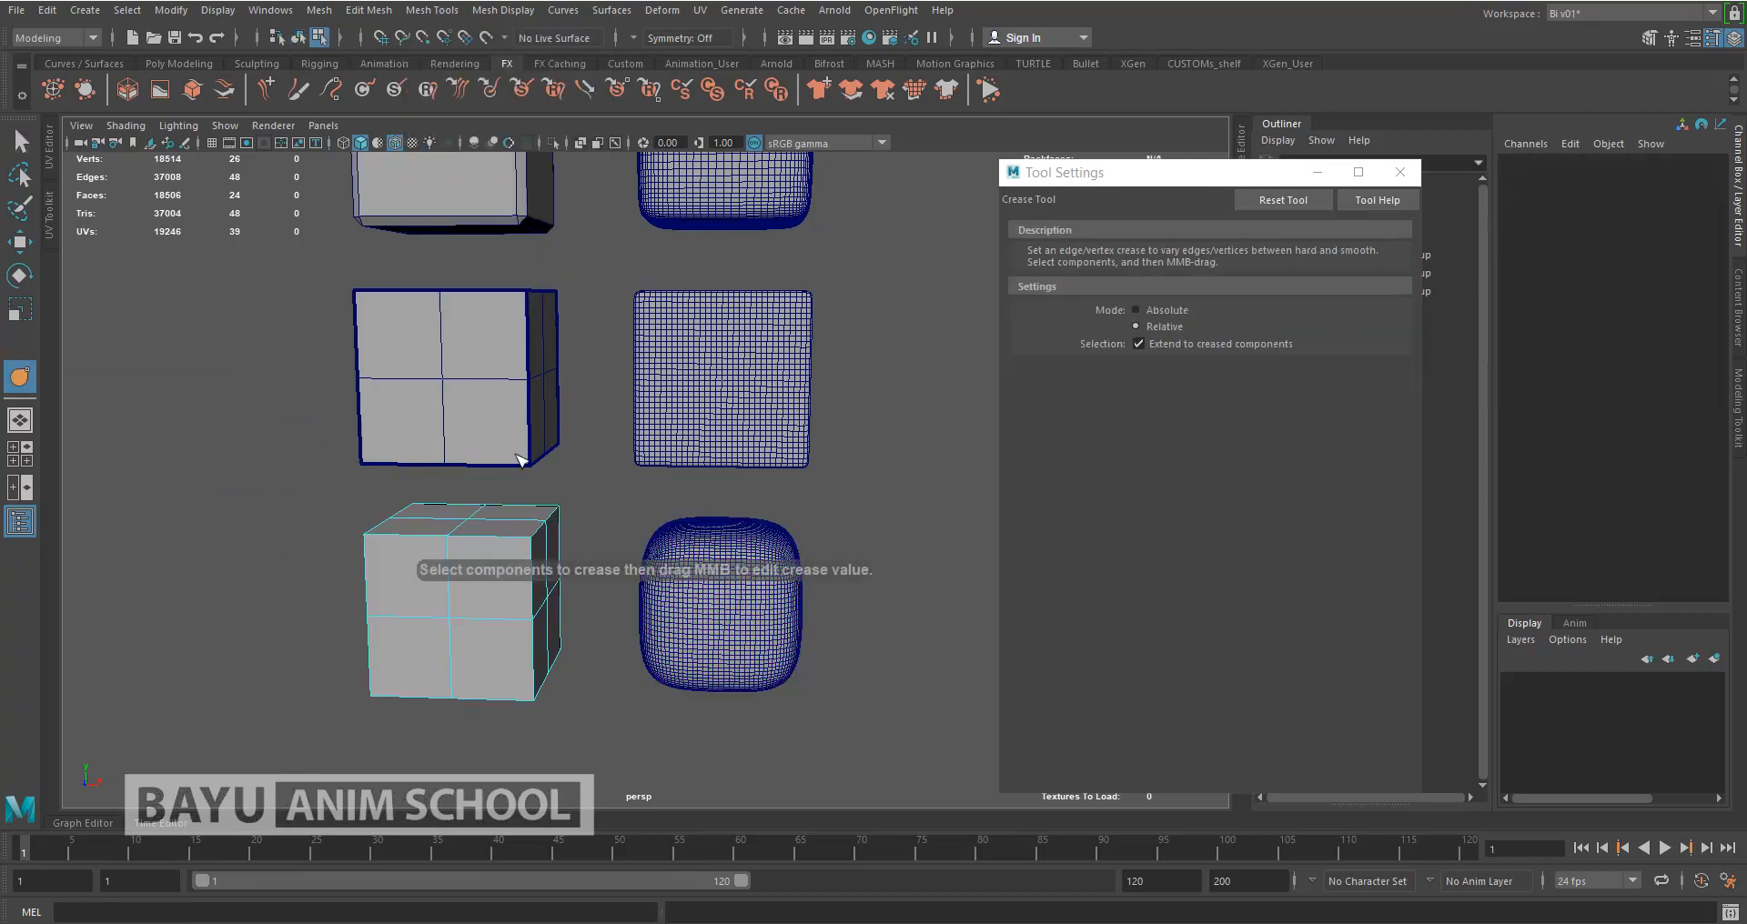
drag(323, 484, 593, 668)
mouse_move(355, 614)
alt+mouse_down()
mouse_move(745, 590)
mouse_move(344, 582)
mouse_move(336, 603)
alt+mouse_up()
middle_drag(523, 562, 942, 484)
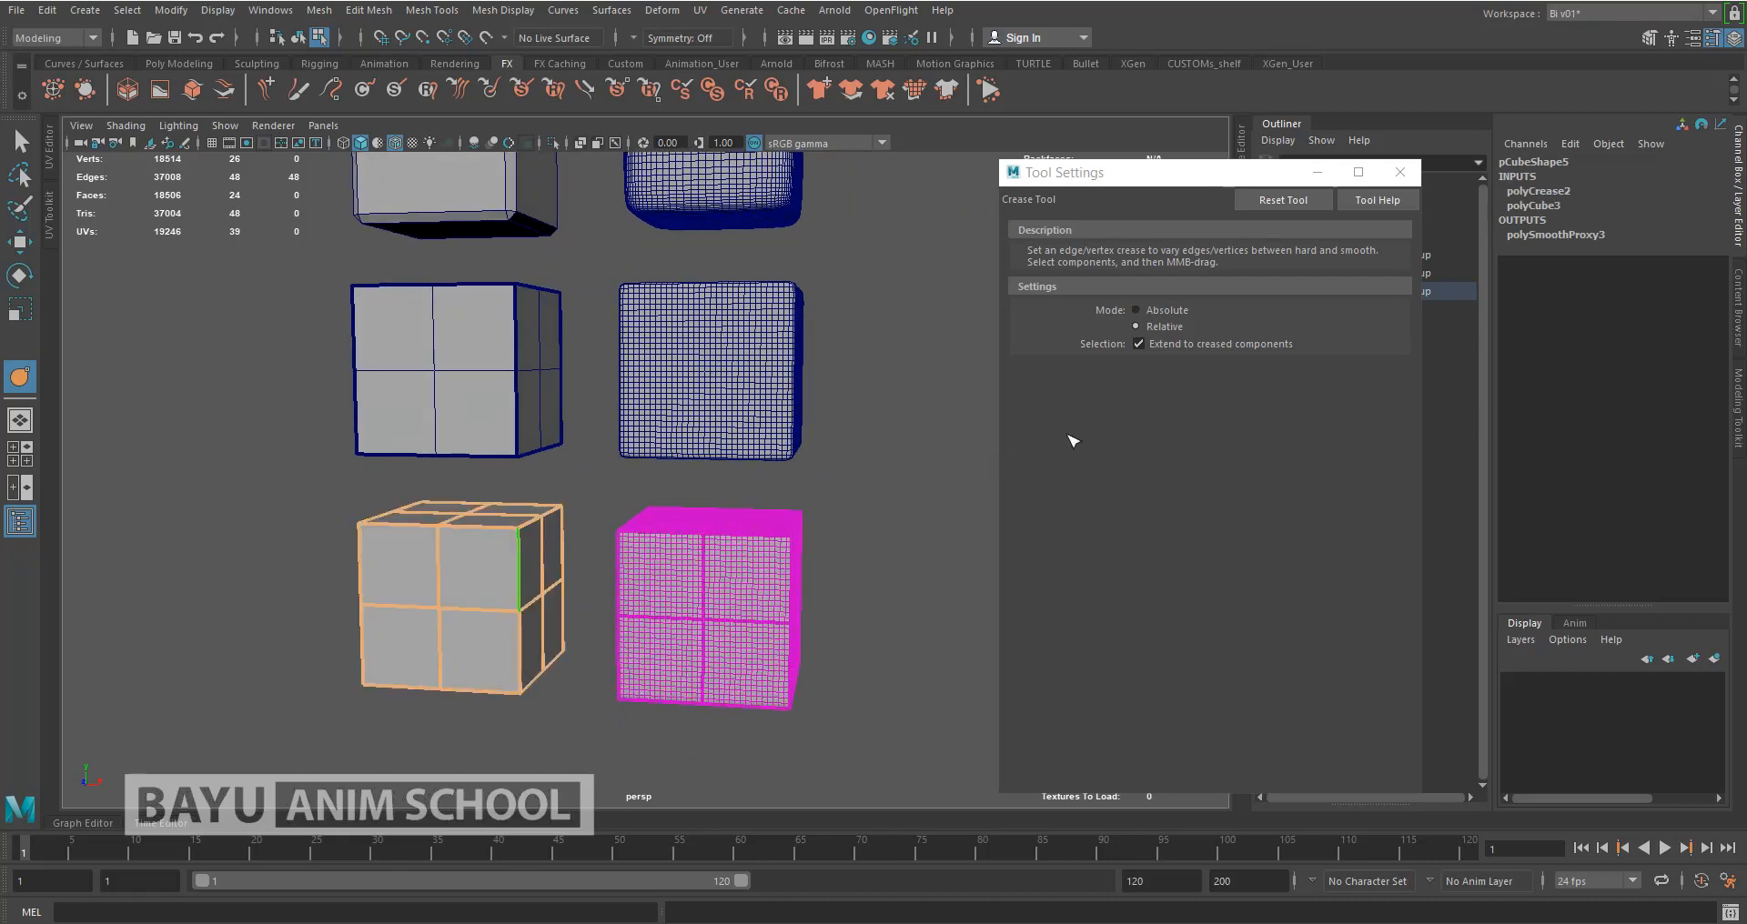
Expand the polyCrease2 attributes and vary the bottom cube's edge crease up and down, ending with the crease removed
mouse_move(623, 535)
alt+mouse_down()
mouse_move(631, 506)
mouse_move(678, 519)
mouse_move(598, 552)
mouse_move(624, 529)
alt+mouse_up()
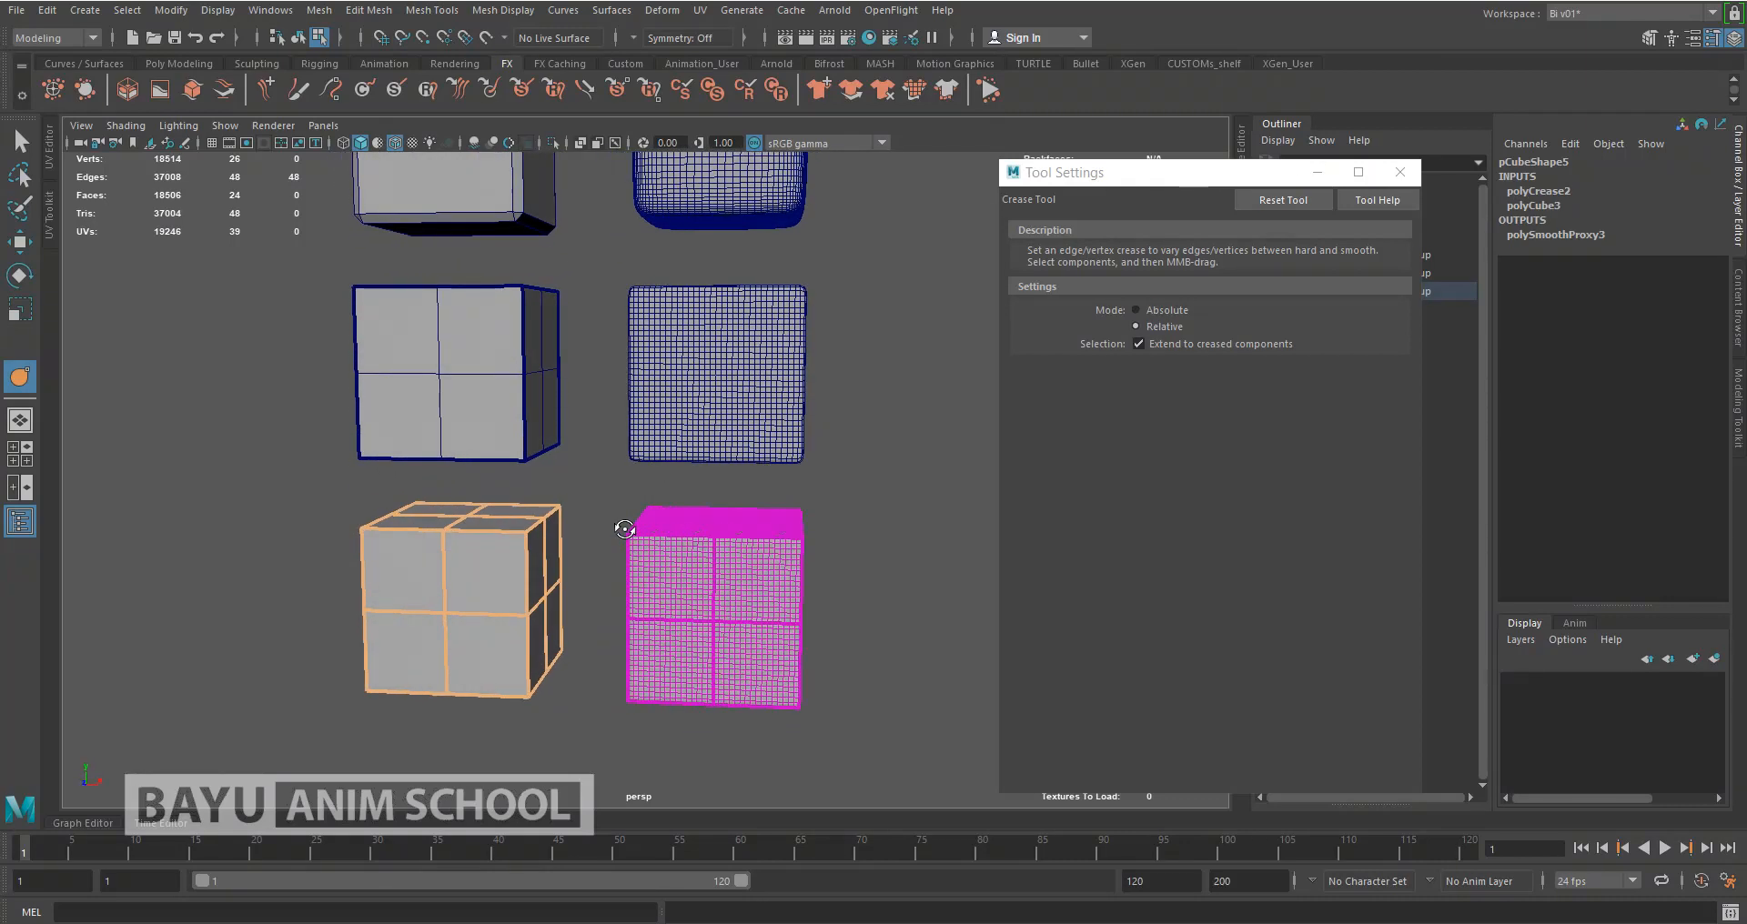
click(1545, 193)
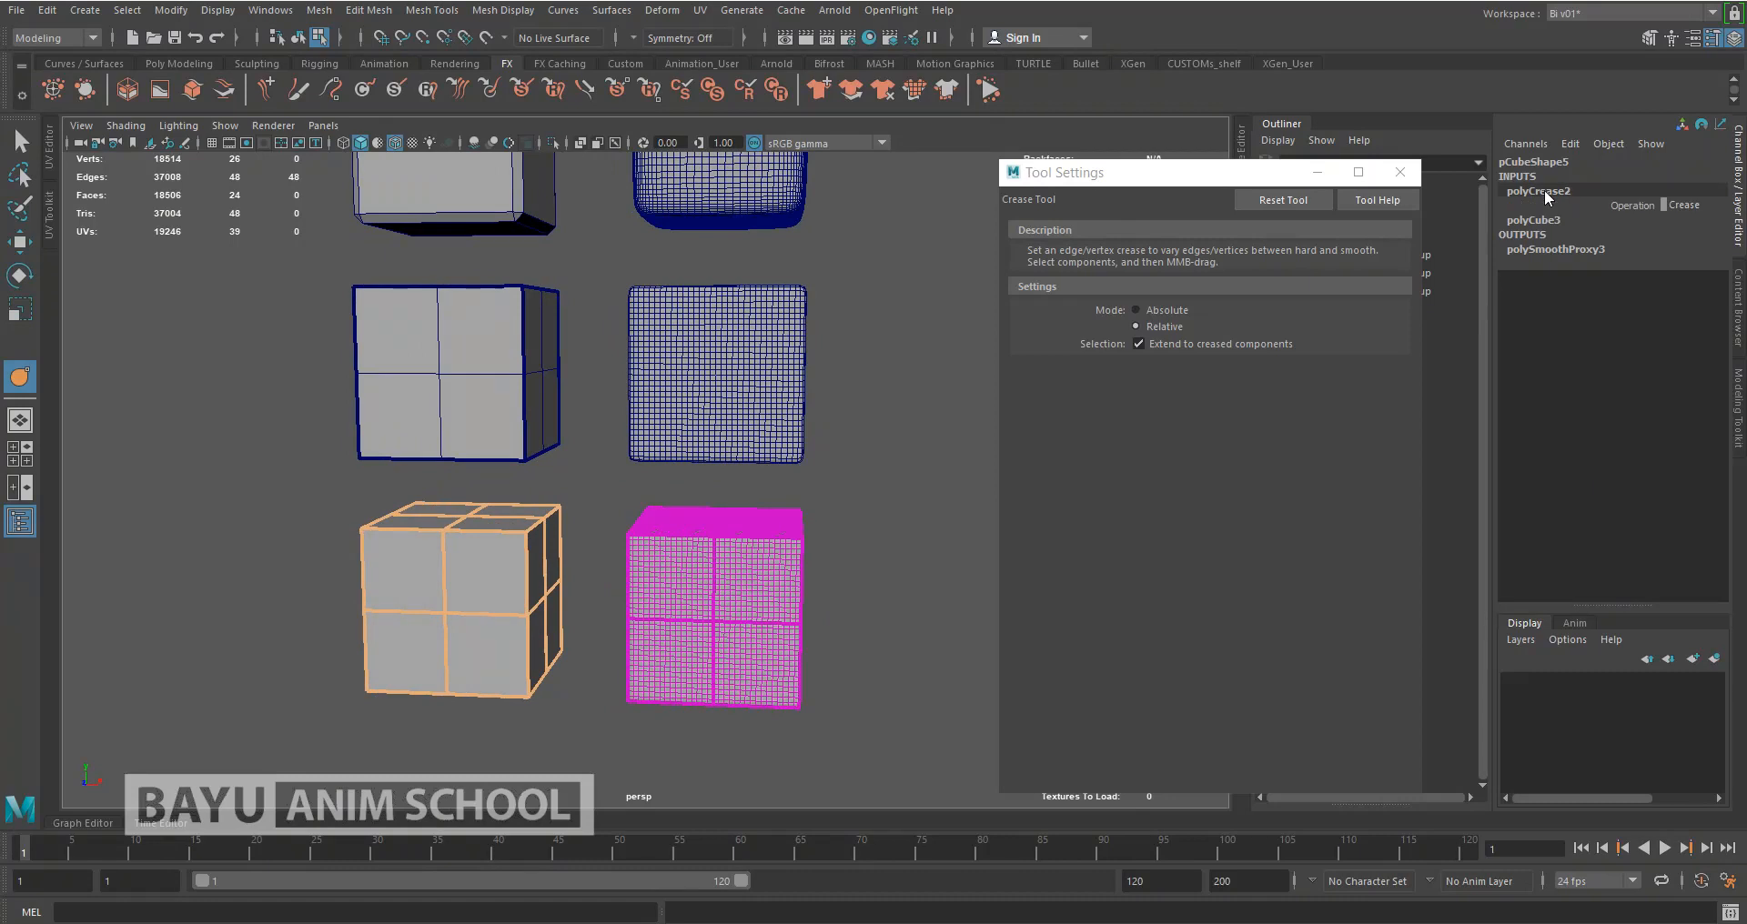
middle_drag(598, 506, 105, 580)
middle_drag(477, 584, 127, 575)
middle_drag(7, 592, 539, 556)
middle_drag(946, 540, 7, 607)
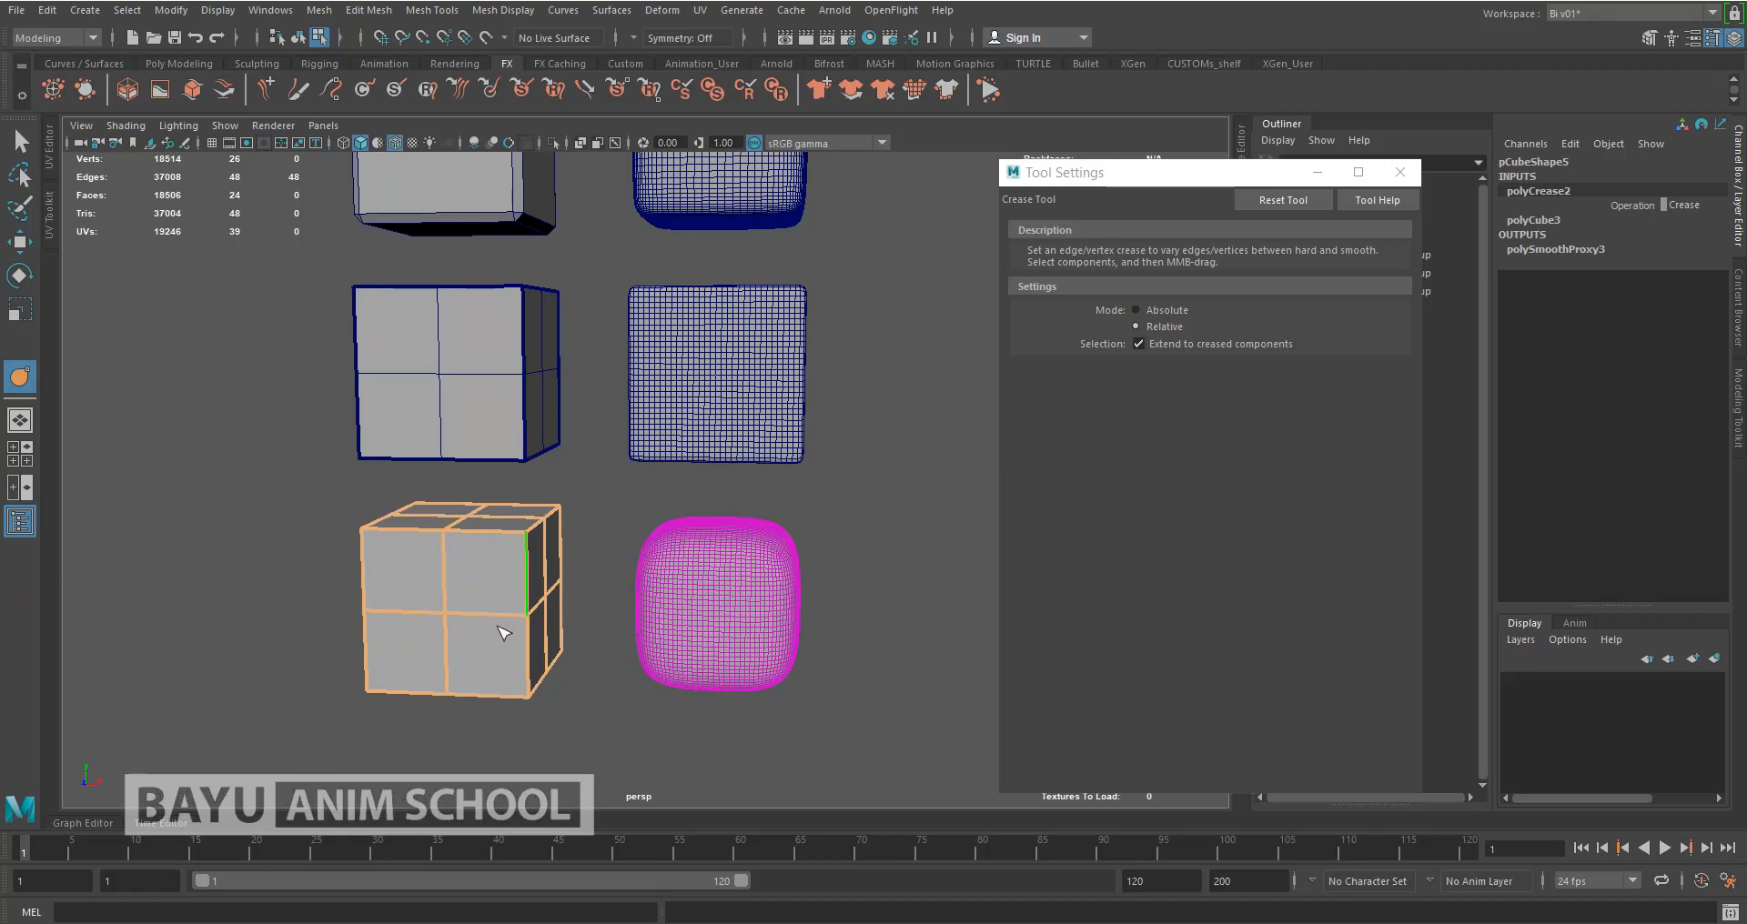
Raise the bottom cube's edge crease to fully hard, and lower it until the smooth proxy has slightly rounded edges
alt+drag(501, 624, 490, 627)
alt+middle_drag(550, 641, 549, 557)
scroll(546, 556, up, 5)
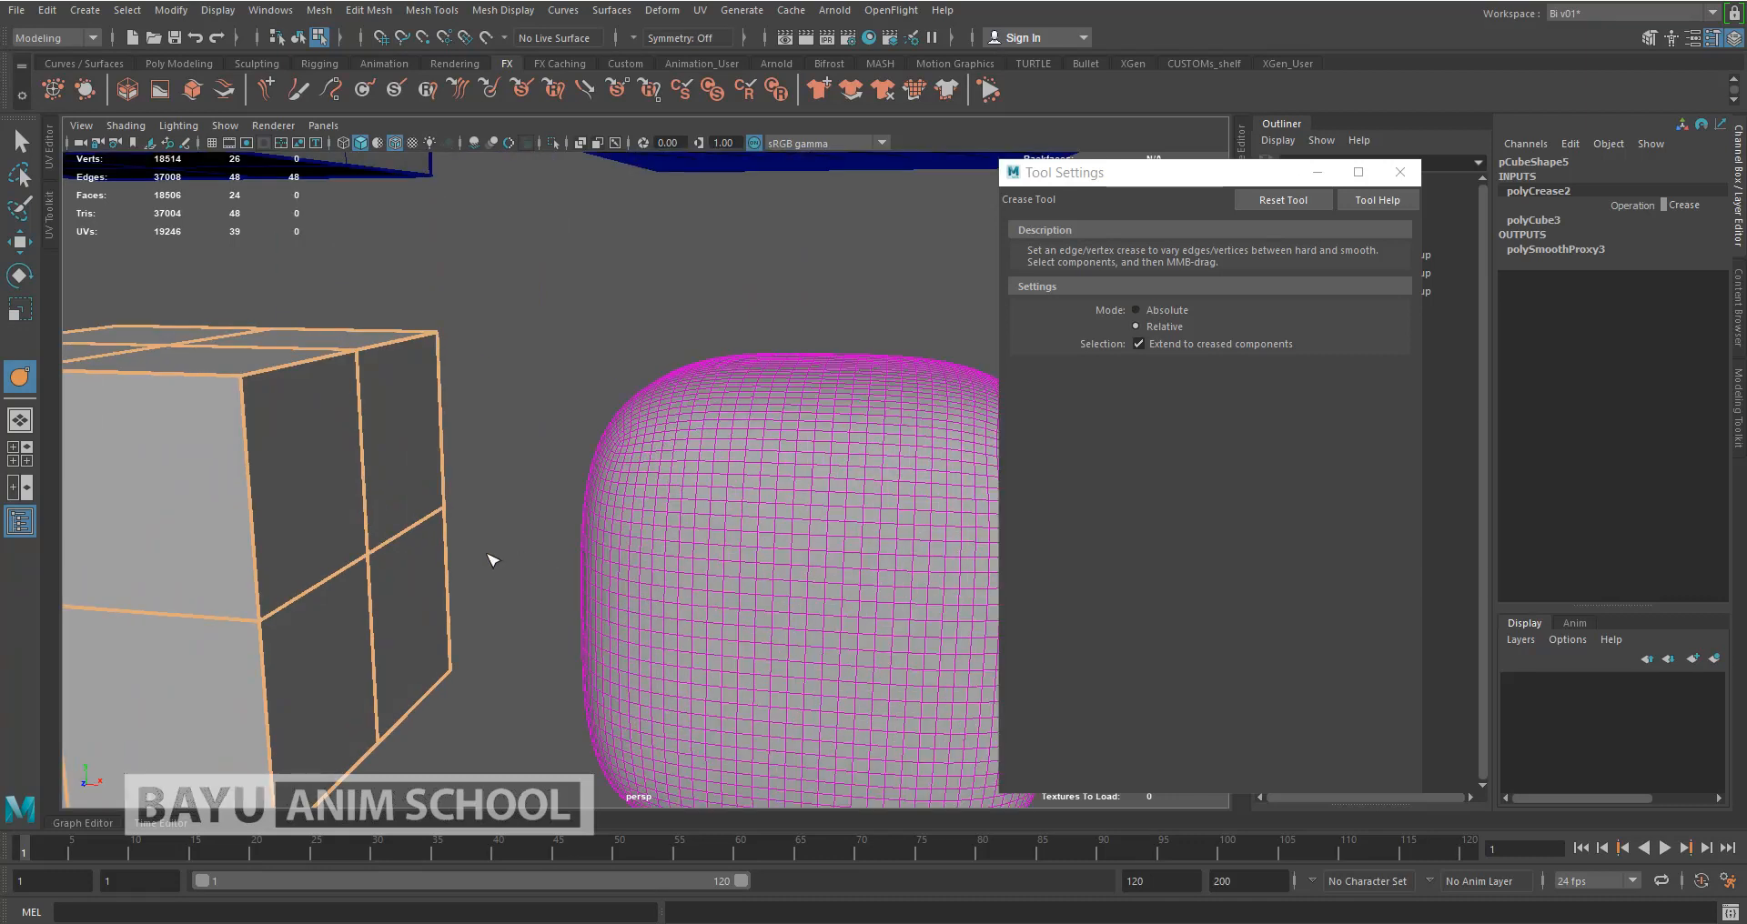
scroll(436, 552, down, 2)
click(401, 541)
middle_drag(400, 537, 858, 482)
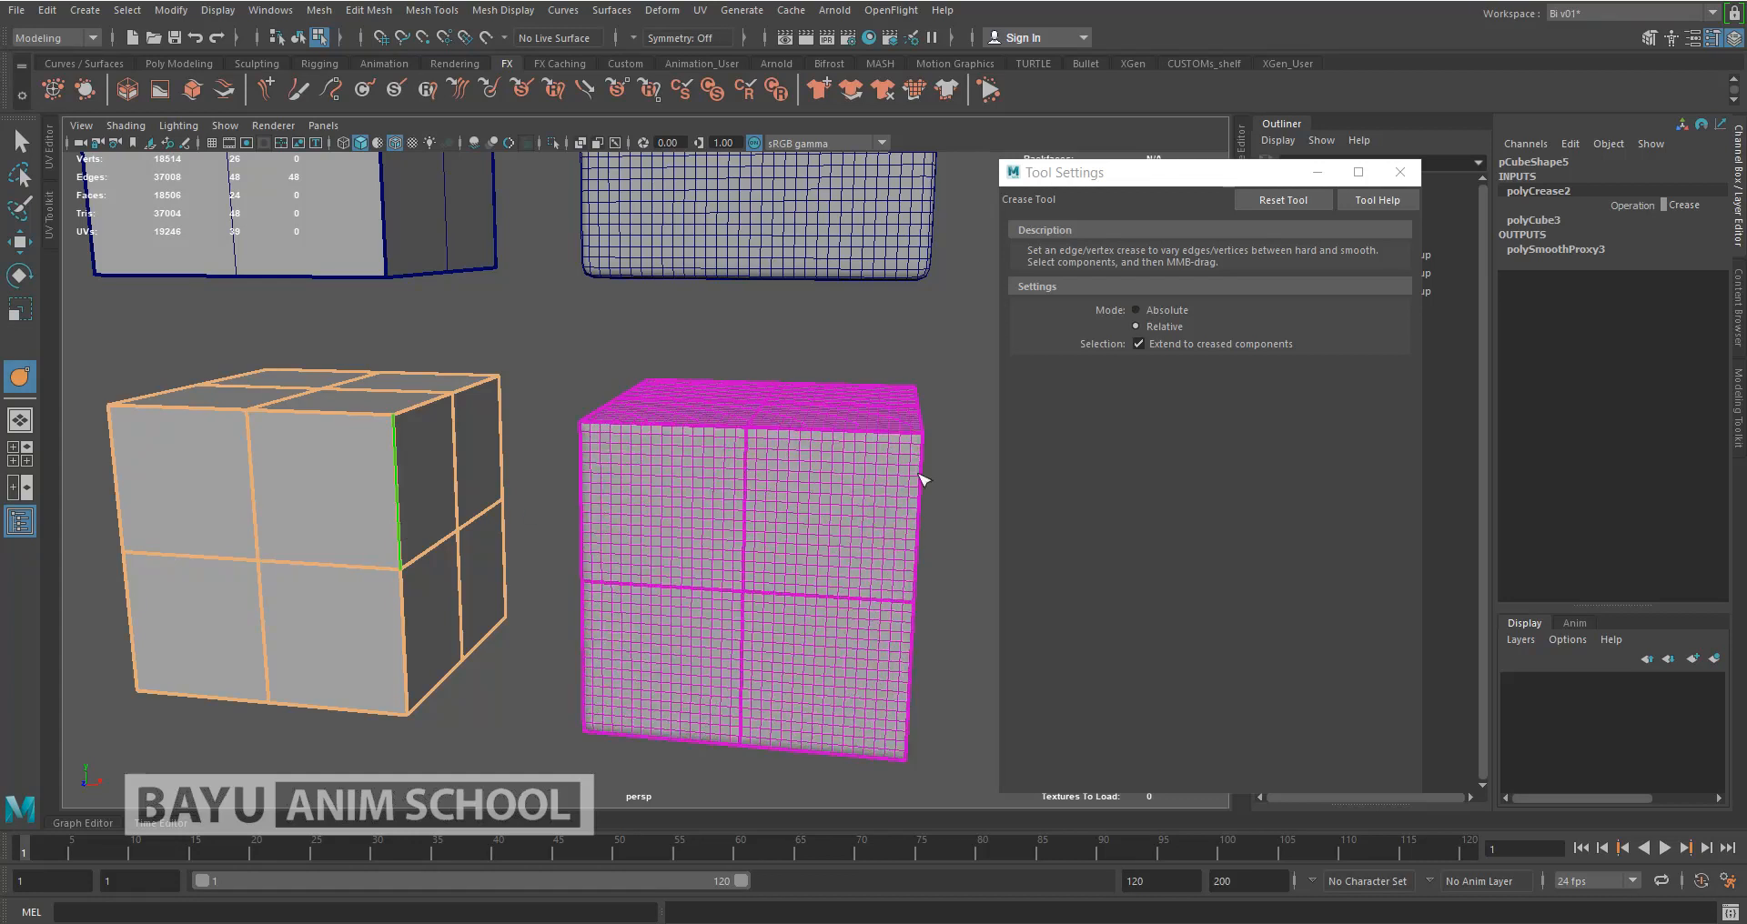
click(935, 442)
middle_drag(420, 449, 169, 515)
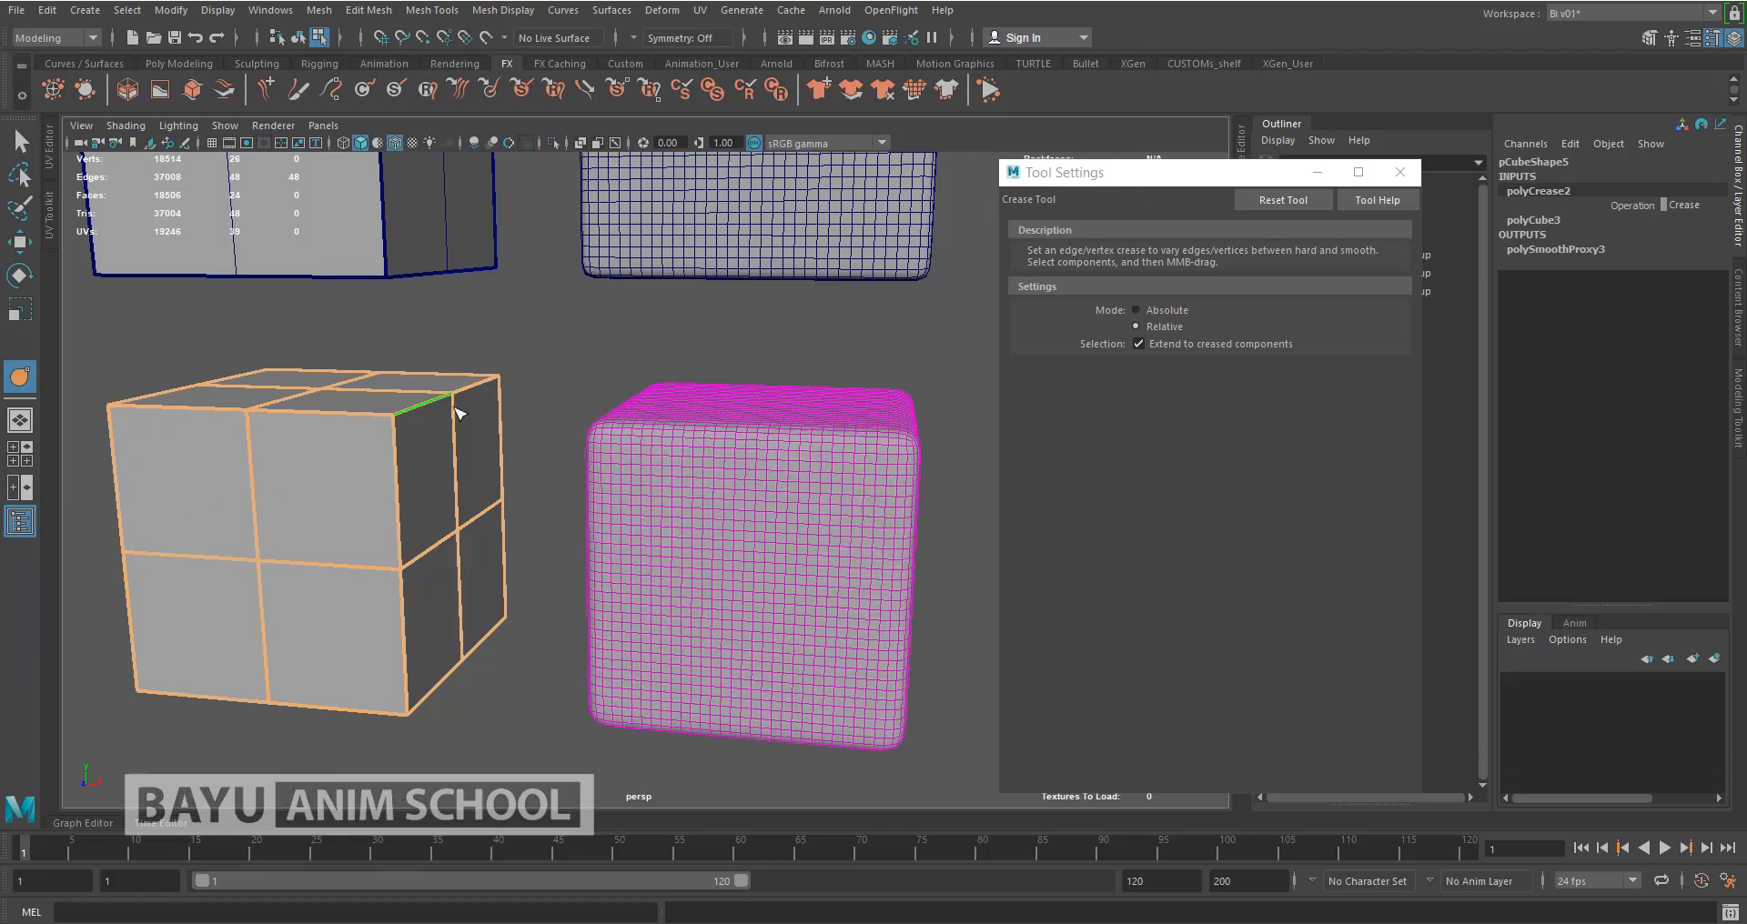
Close the Tool Settings window, return the bottom cube to object mode and clear the selection
drag(1234, 189, 1466, 221)
click(1633, 212)
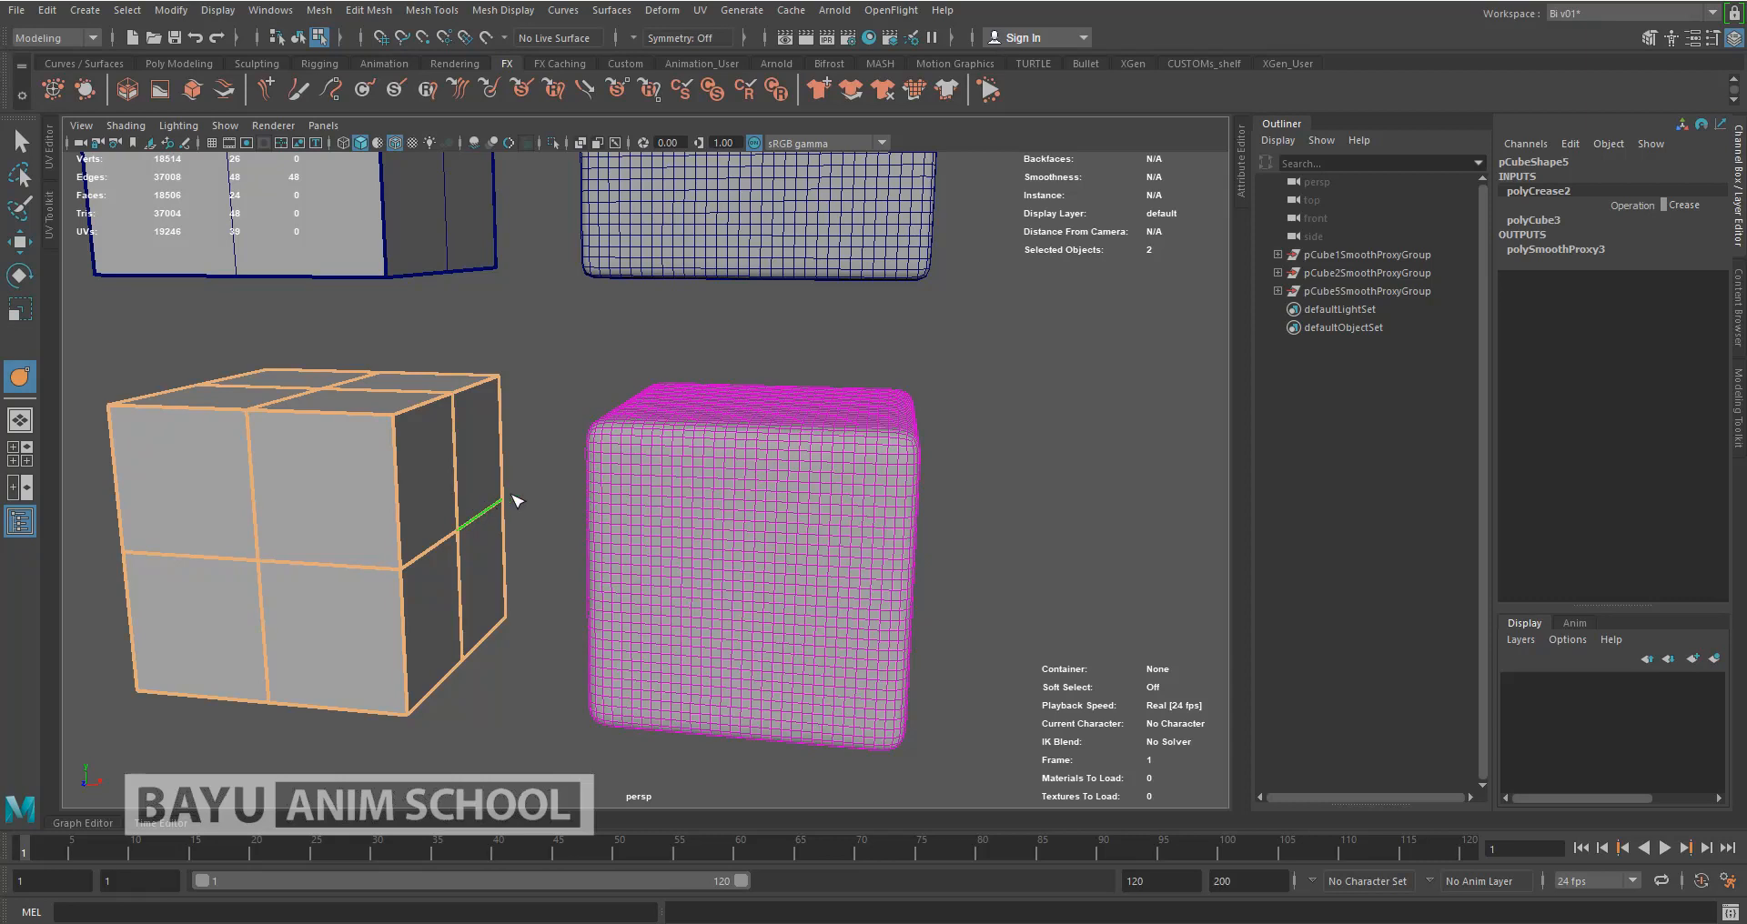
right_drag(608, 340, 670, 305)
click(741, 340)
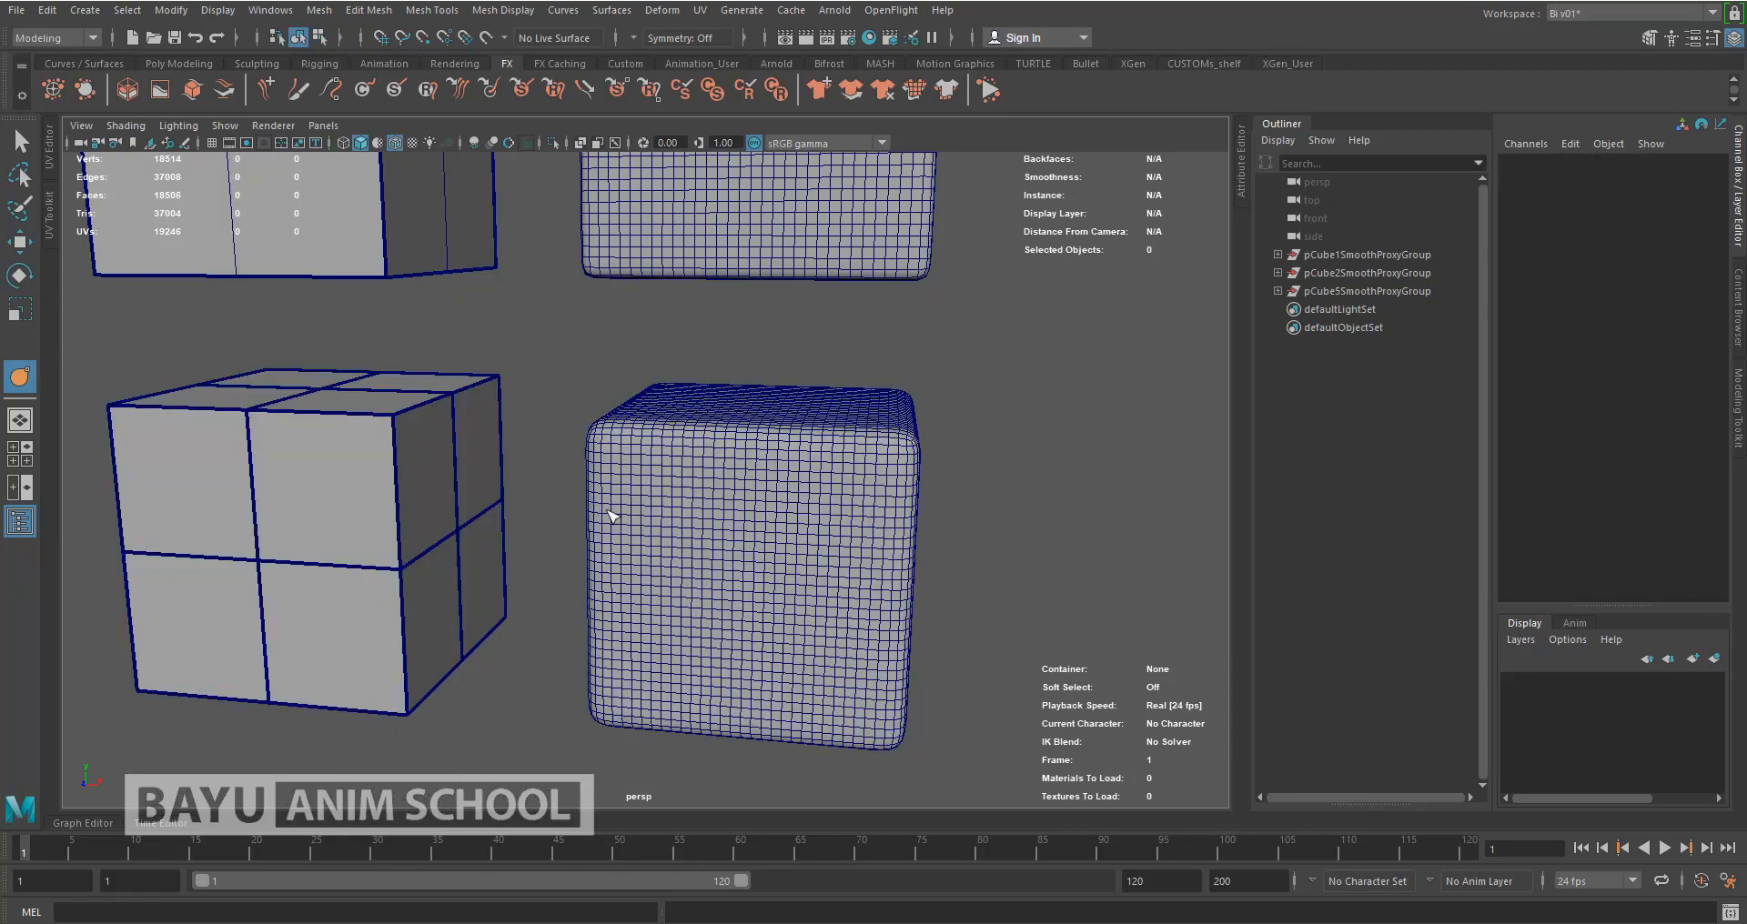
Select the bottom original cube and change the operation of its polyCrease2 node from Crease to Remove
click(432, 532)
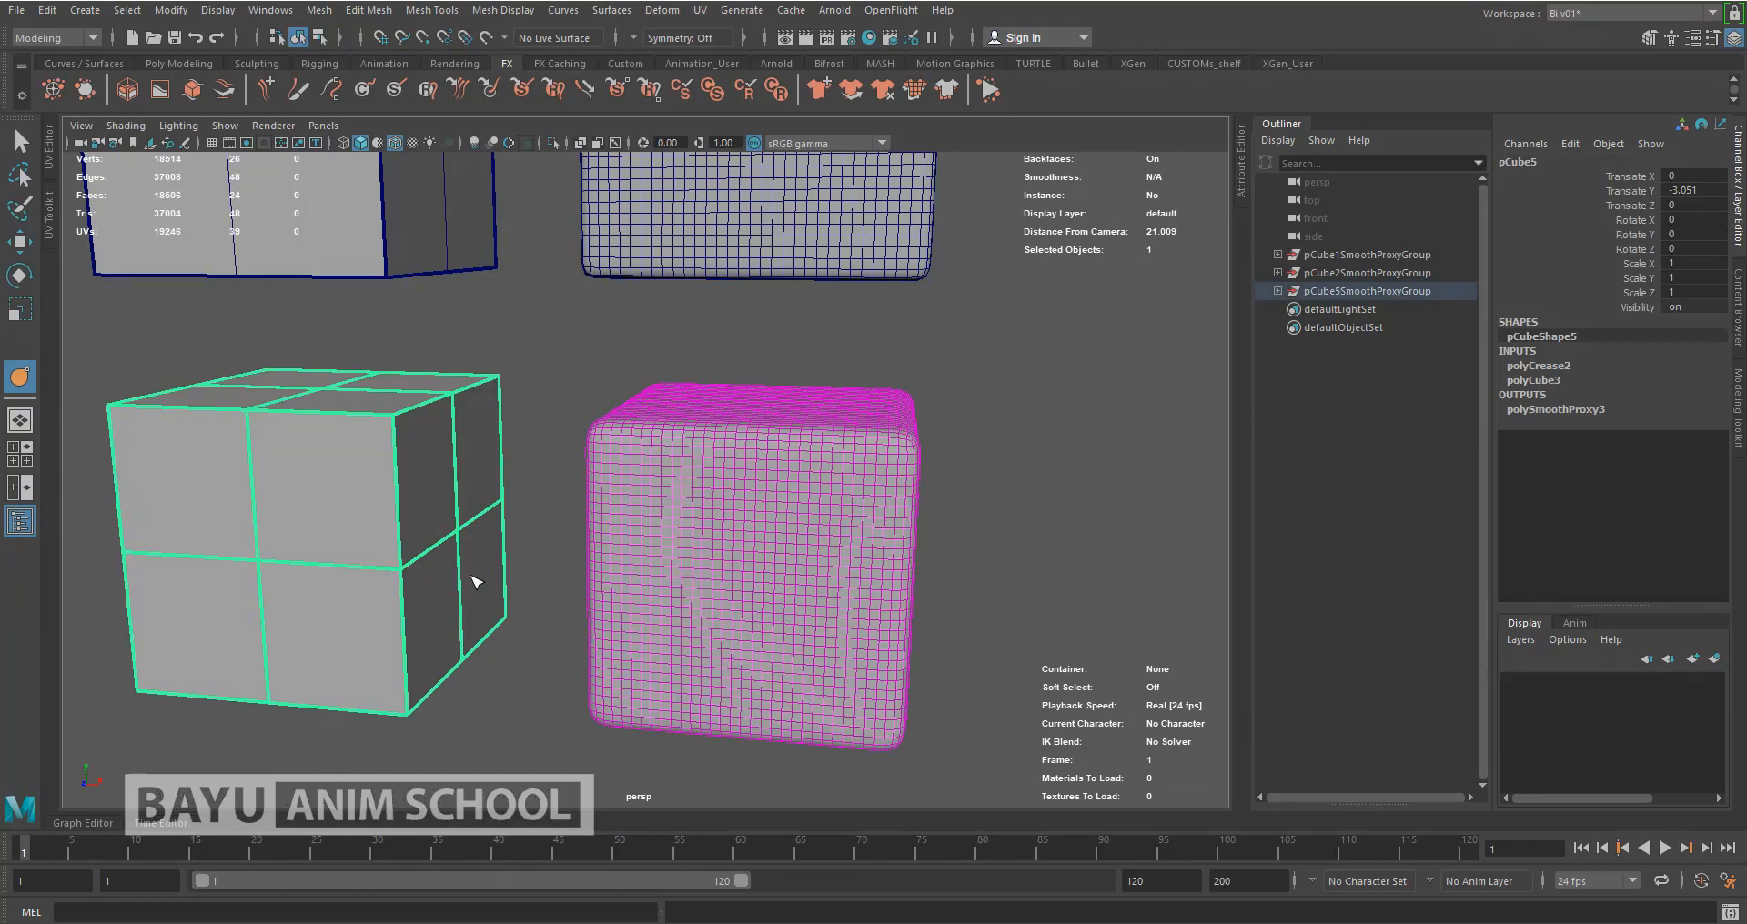
click(1563, 364)
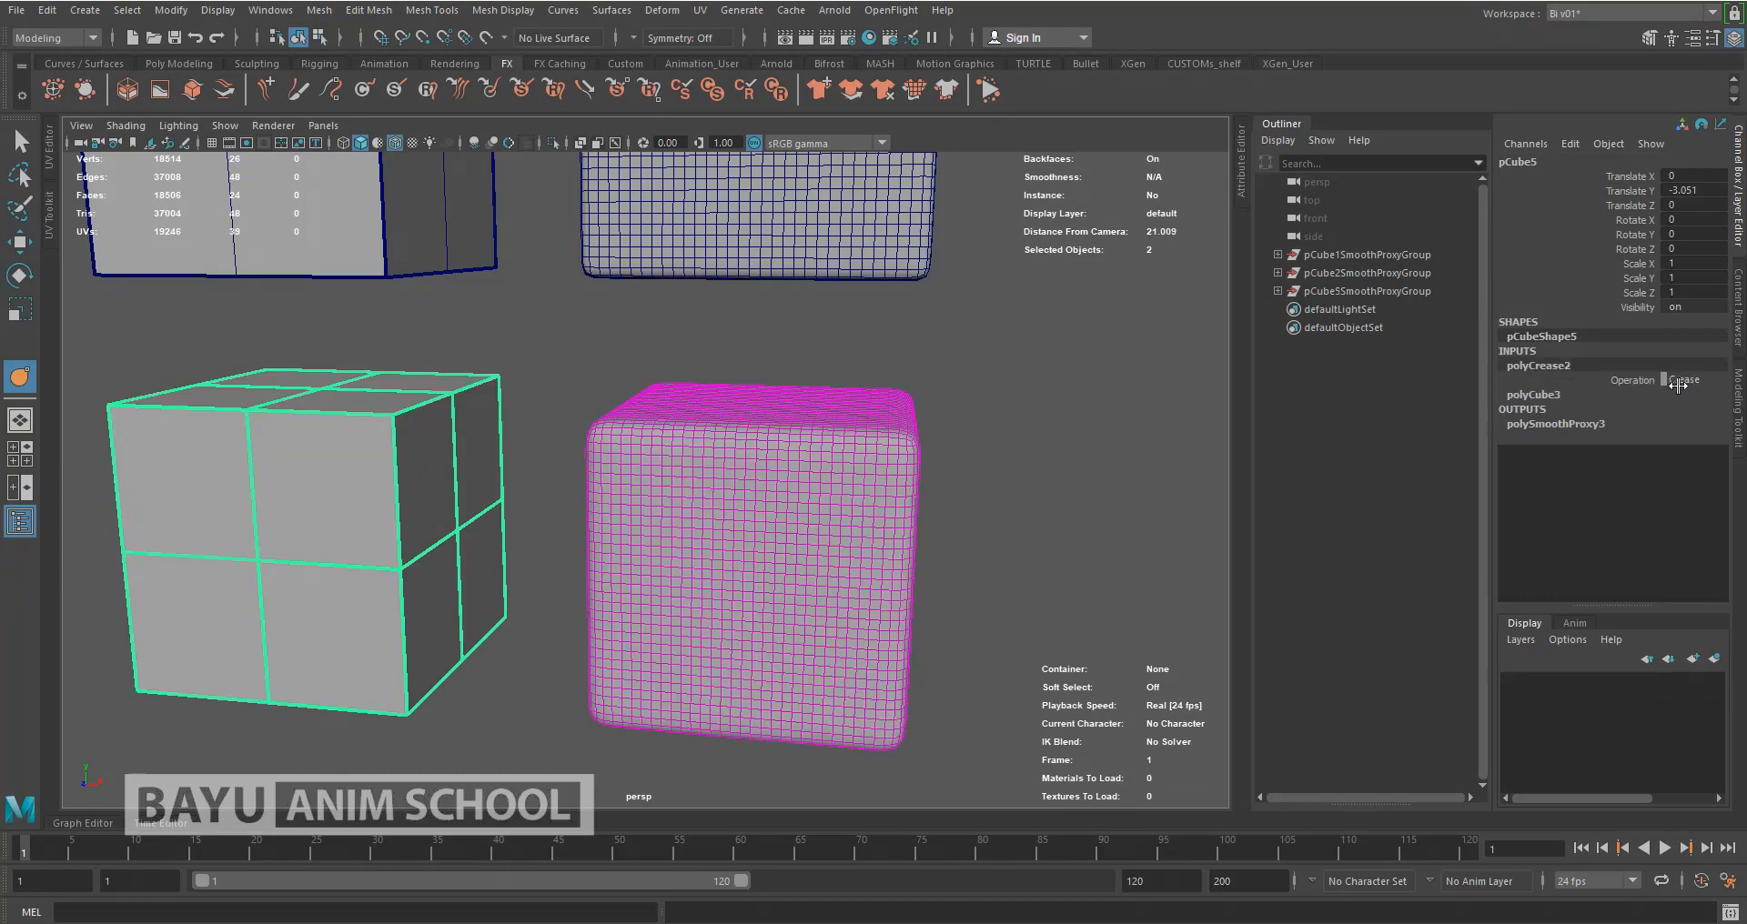
click(1624, 381)
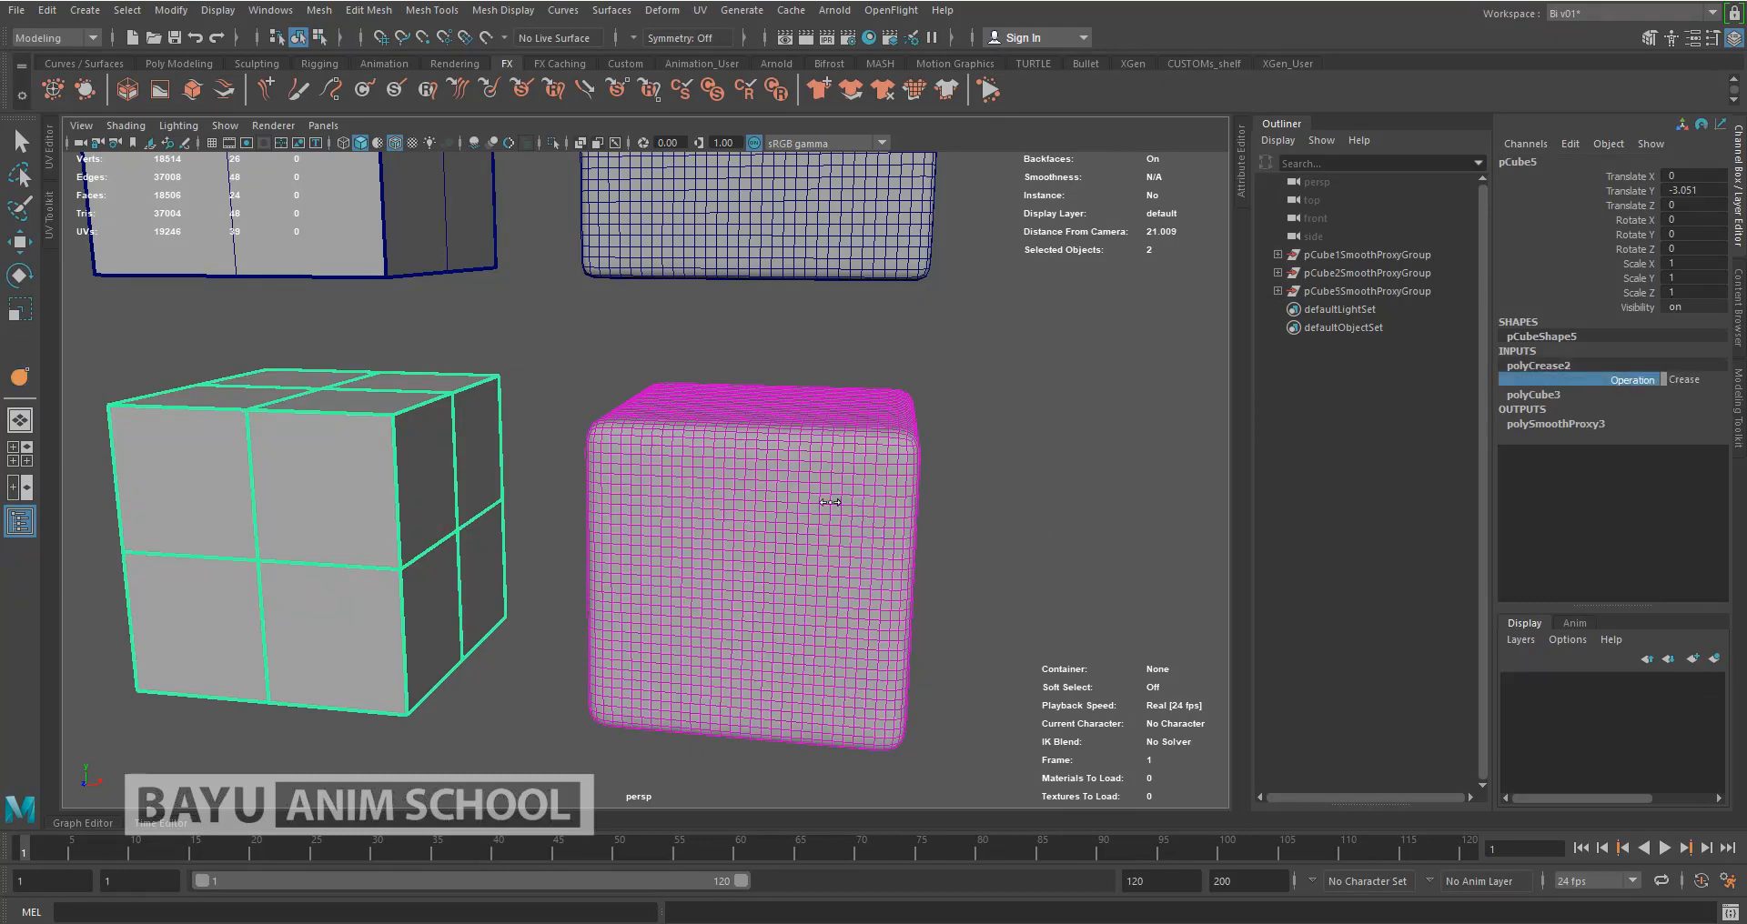
middle_drag(948, 492, 1374, 479)
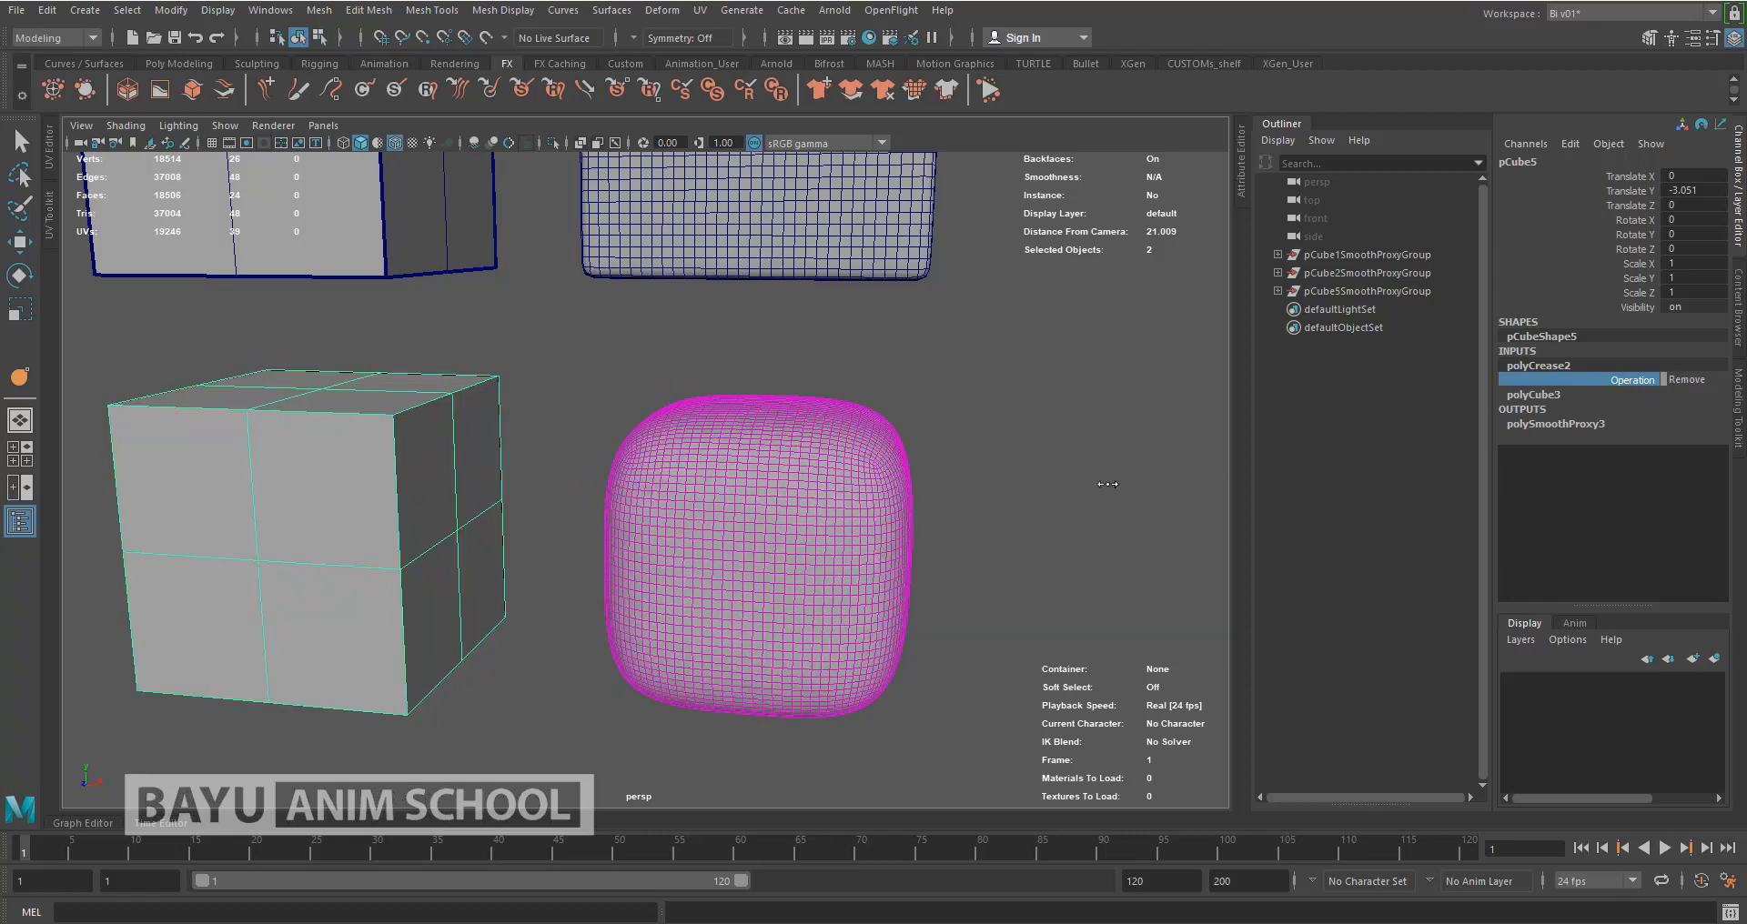
Set the operation of the bottom cube's polyCrease2 node back to Crease and show that node's attributes in the Attribute Editor
middle_drag(1108, 484, 864, 505)
middle_drag(996, 509, 549, 523)
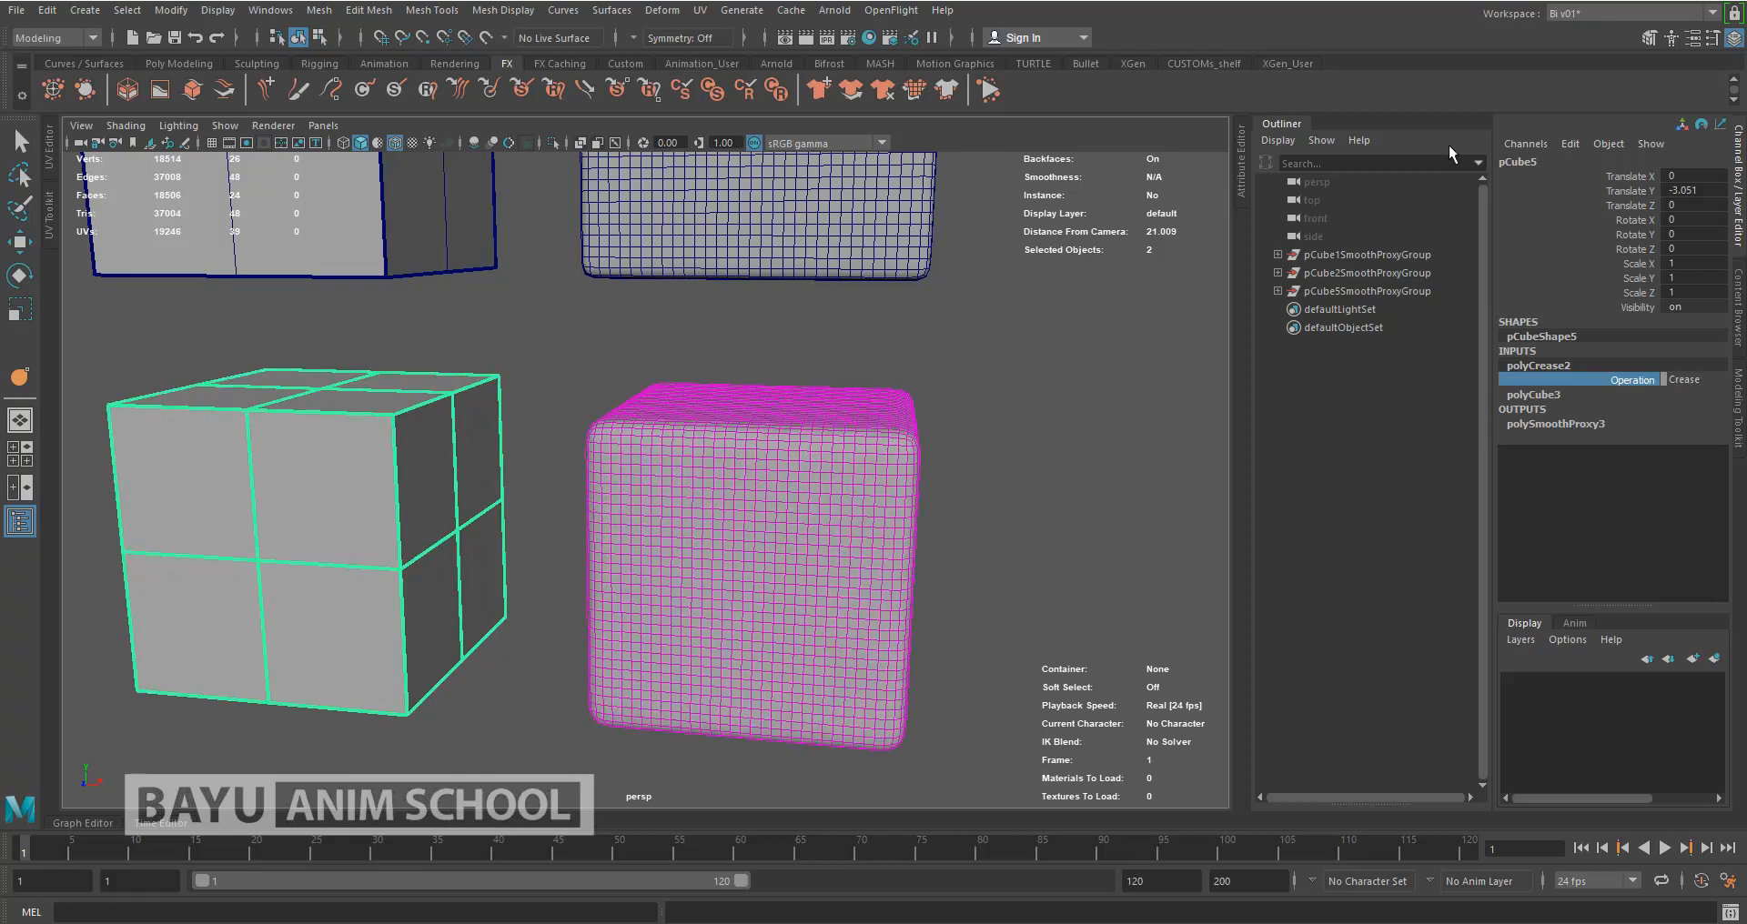
click(1281, 124)
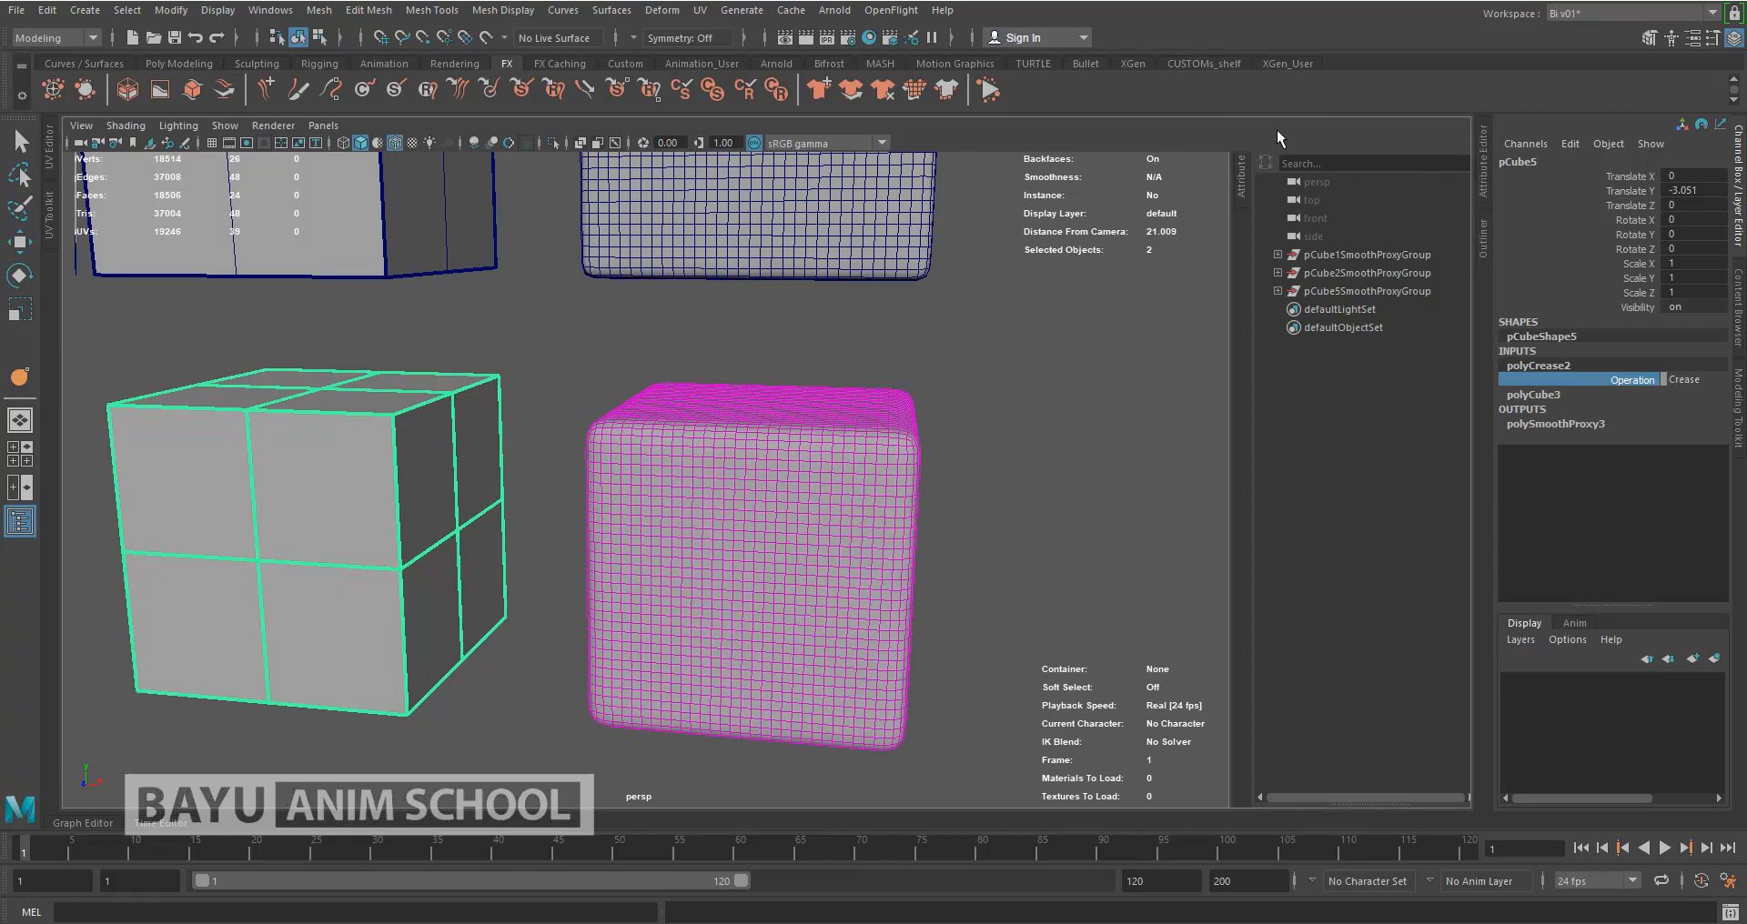
click(1484, 169)
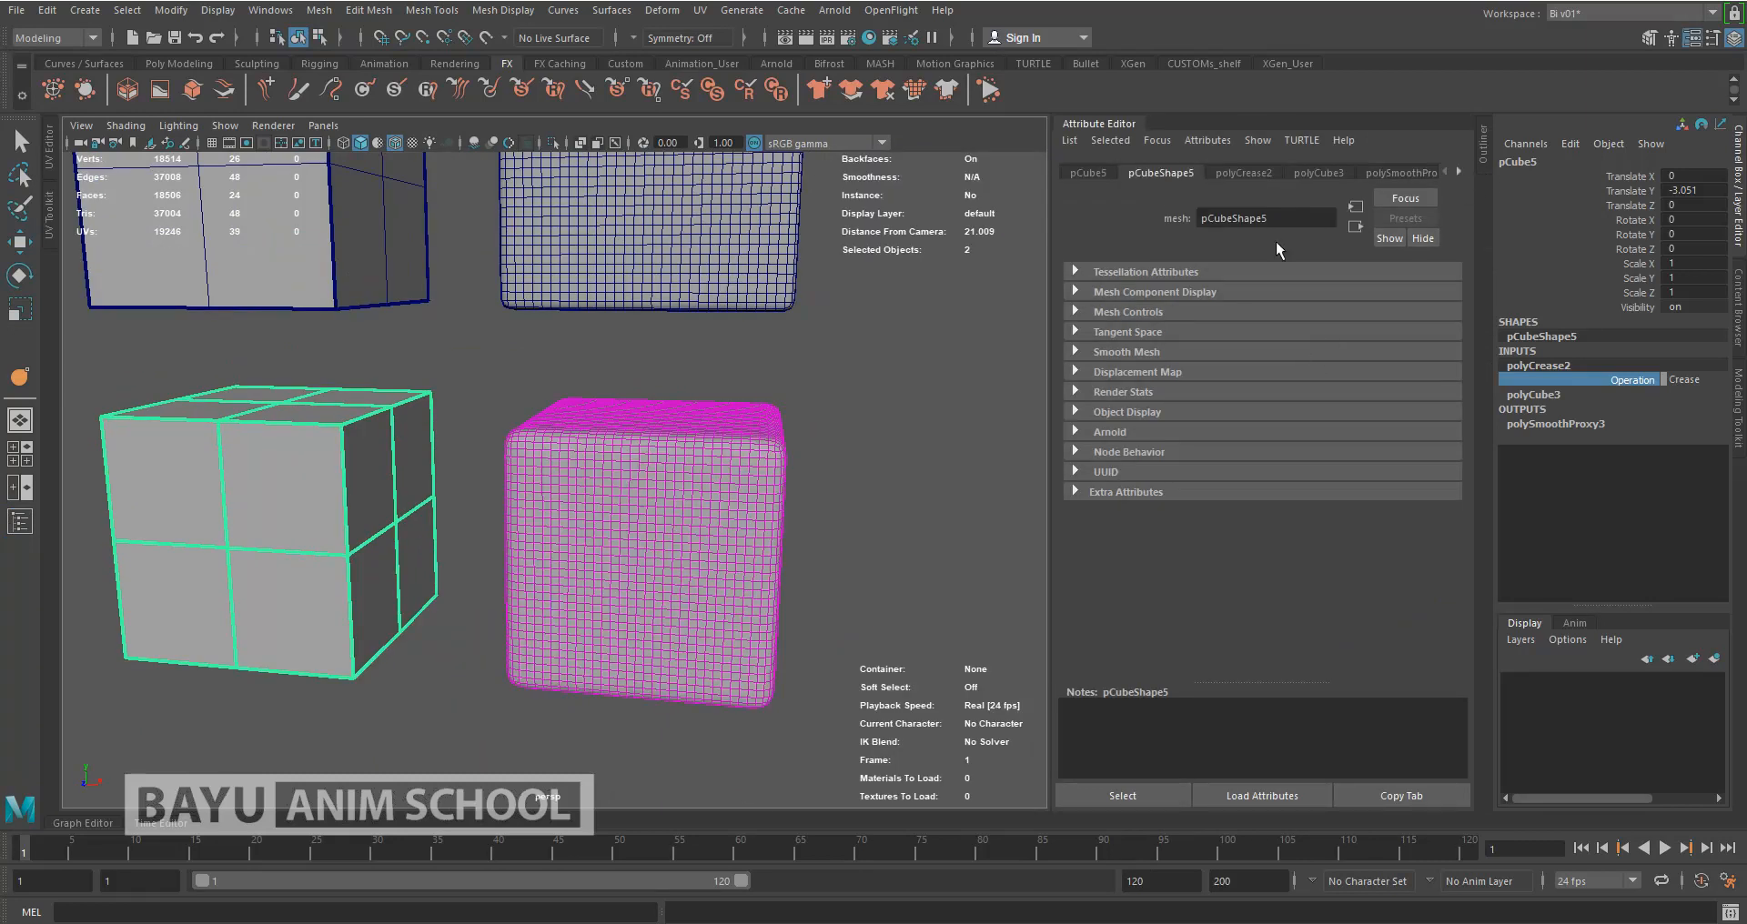
click(1246, 173)
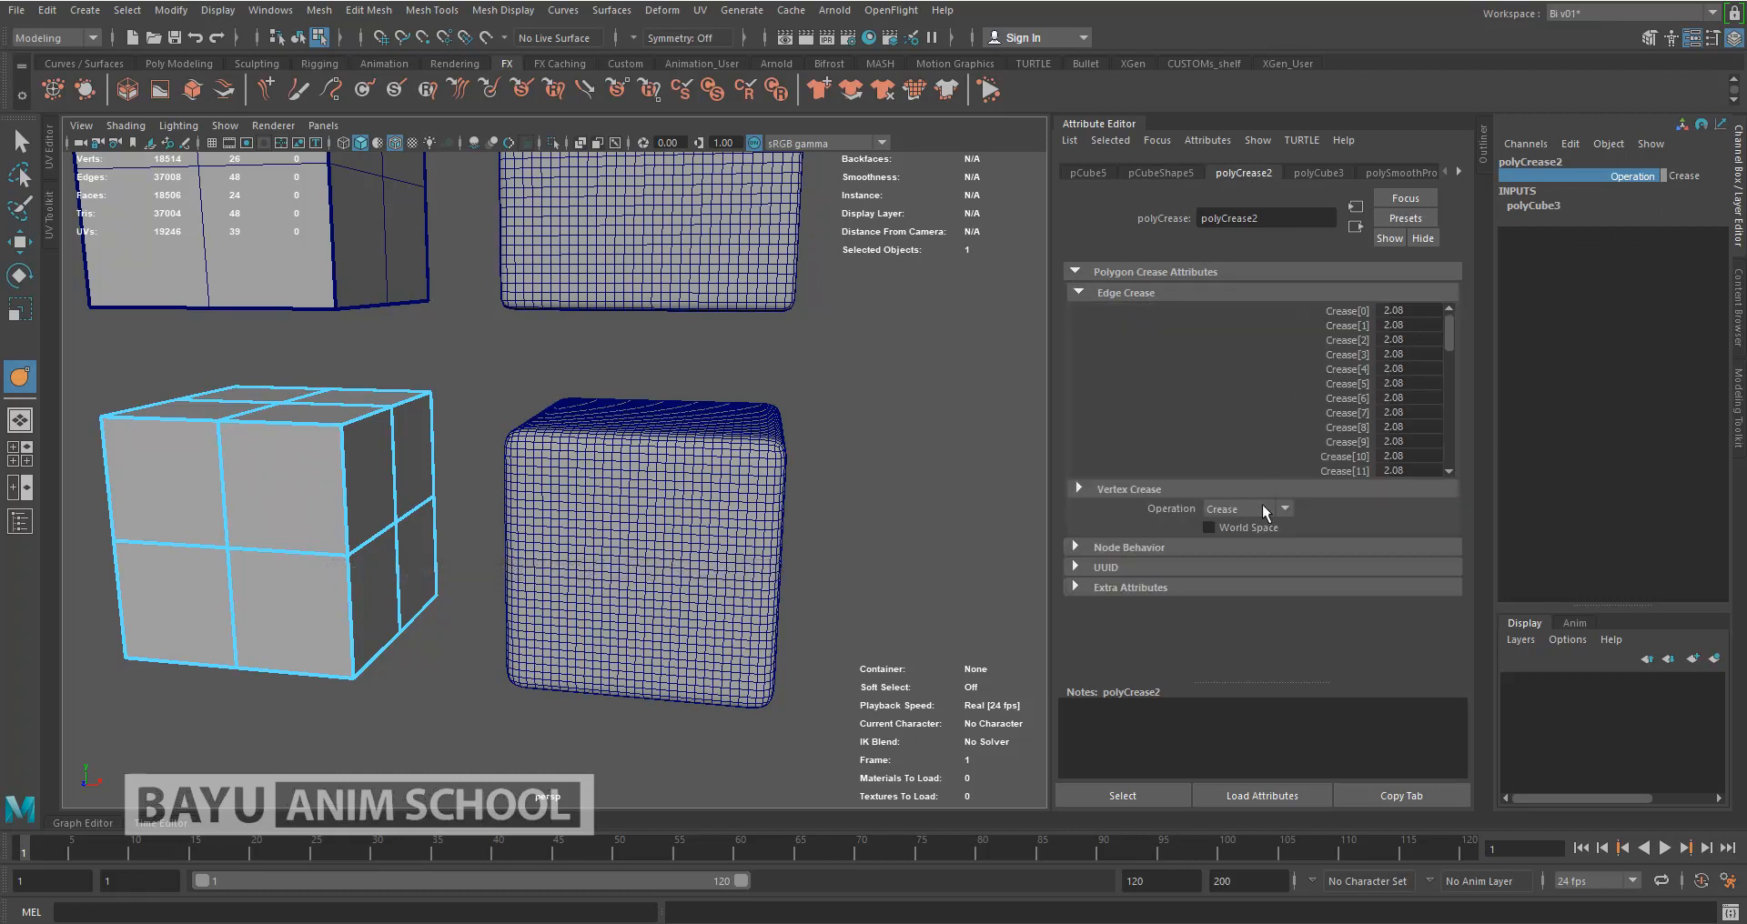
Select all the edge crease entries of polyCrease2 and raise them together to 10
click(1111, 492)
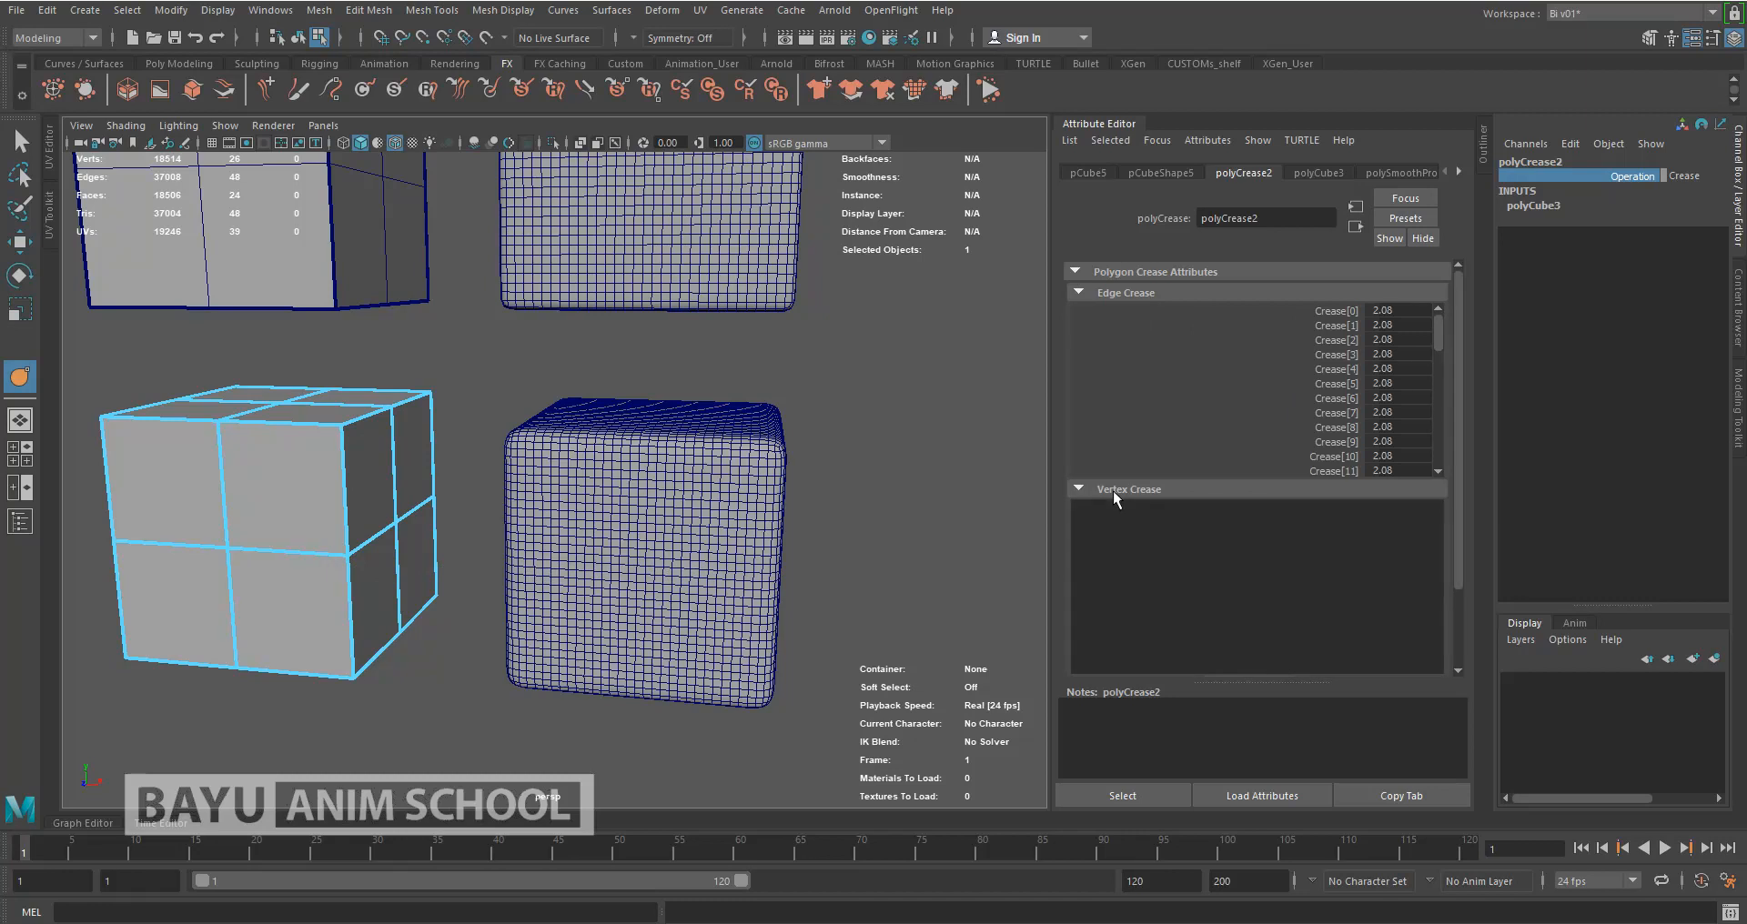
click(1111, 489)
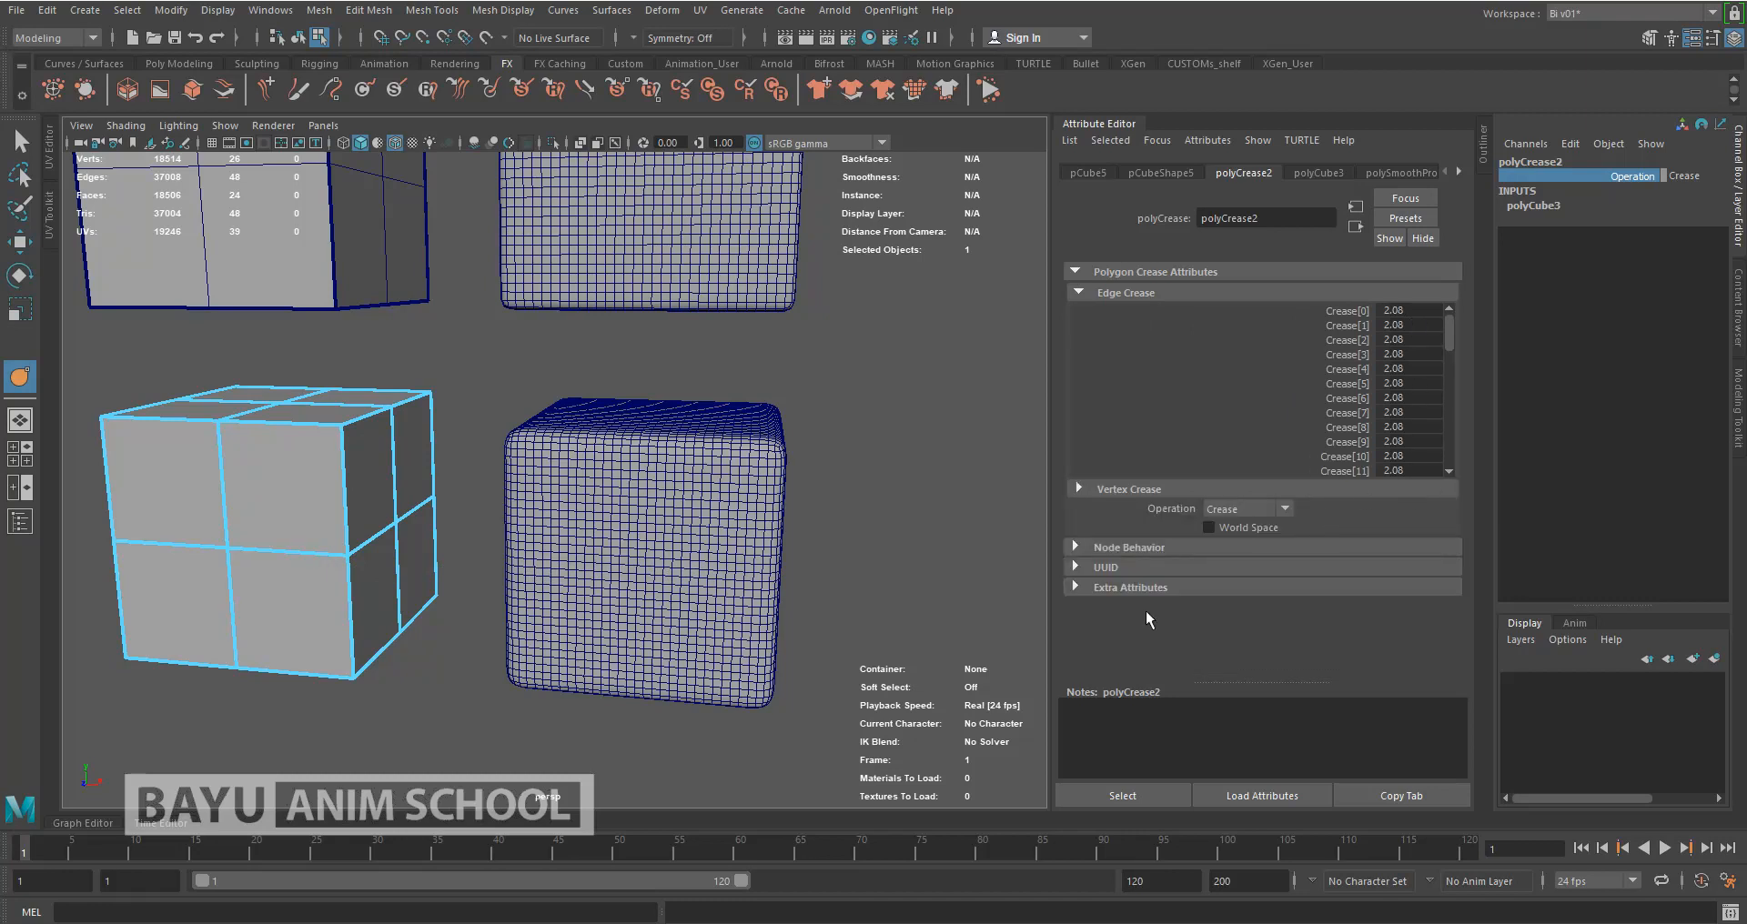
drag(1448, 332, 1431, 487)
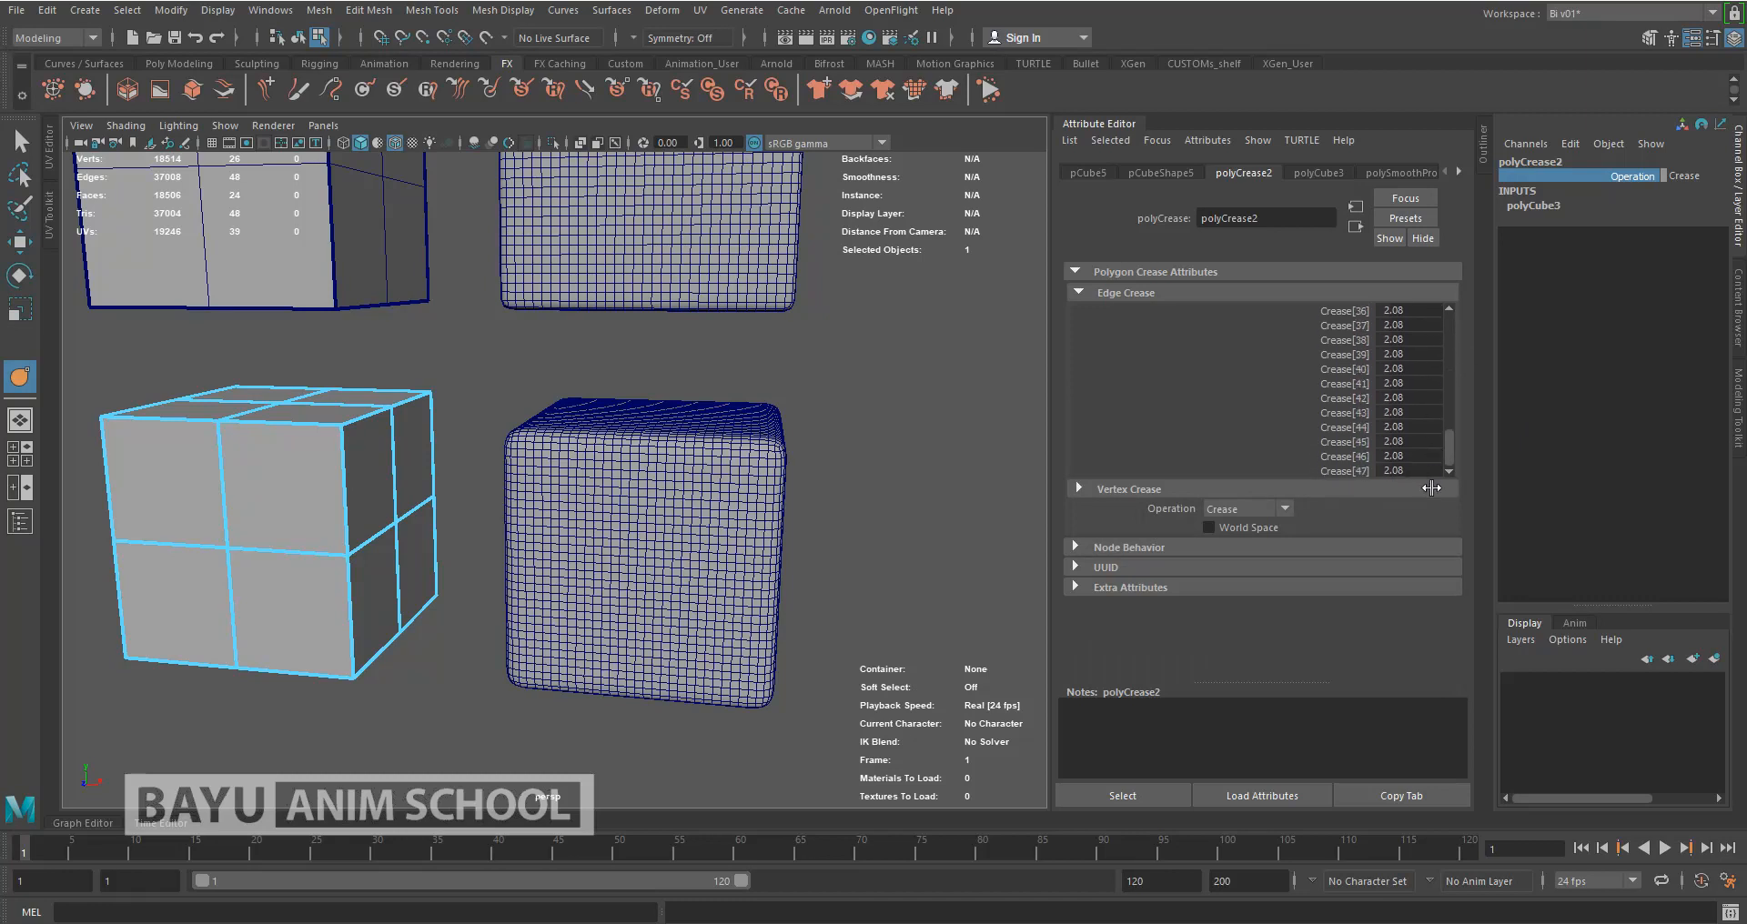
drag(1347, 472, 1372, 232)
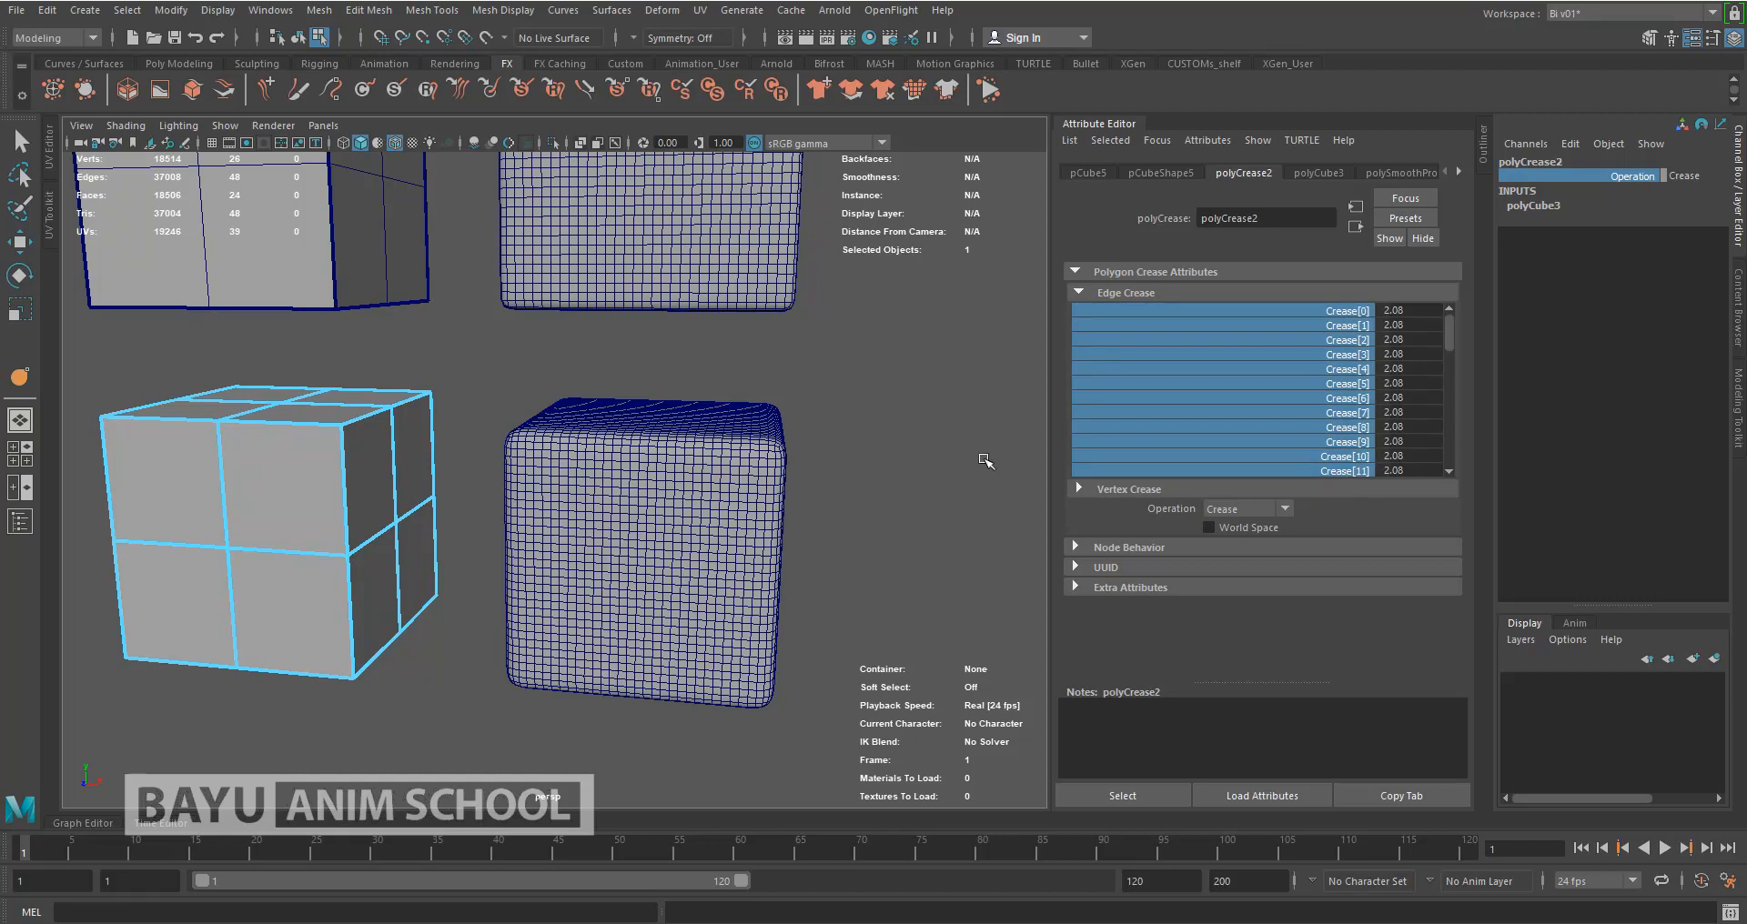
middle_drag(928, 456, 1005, 482)
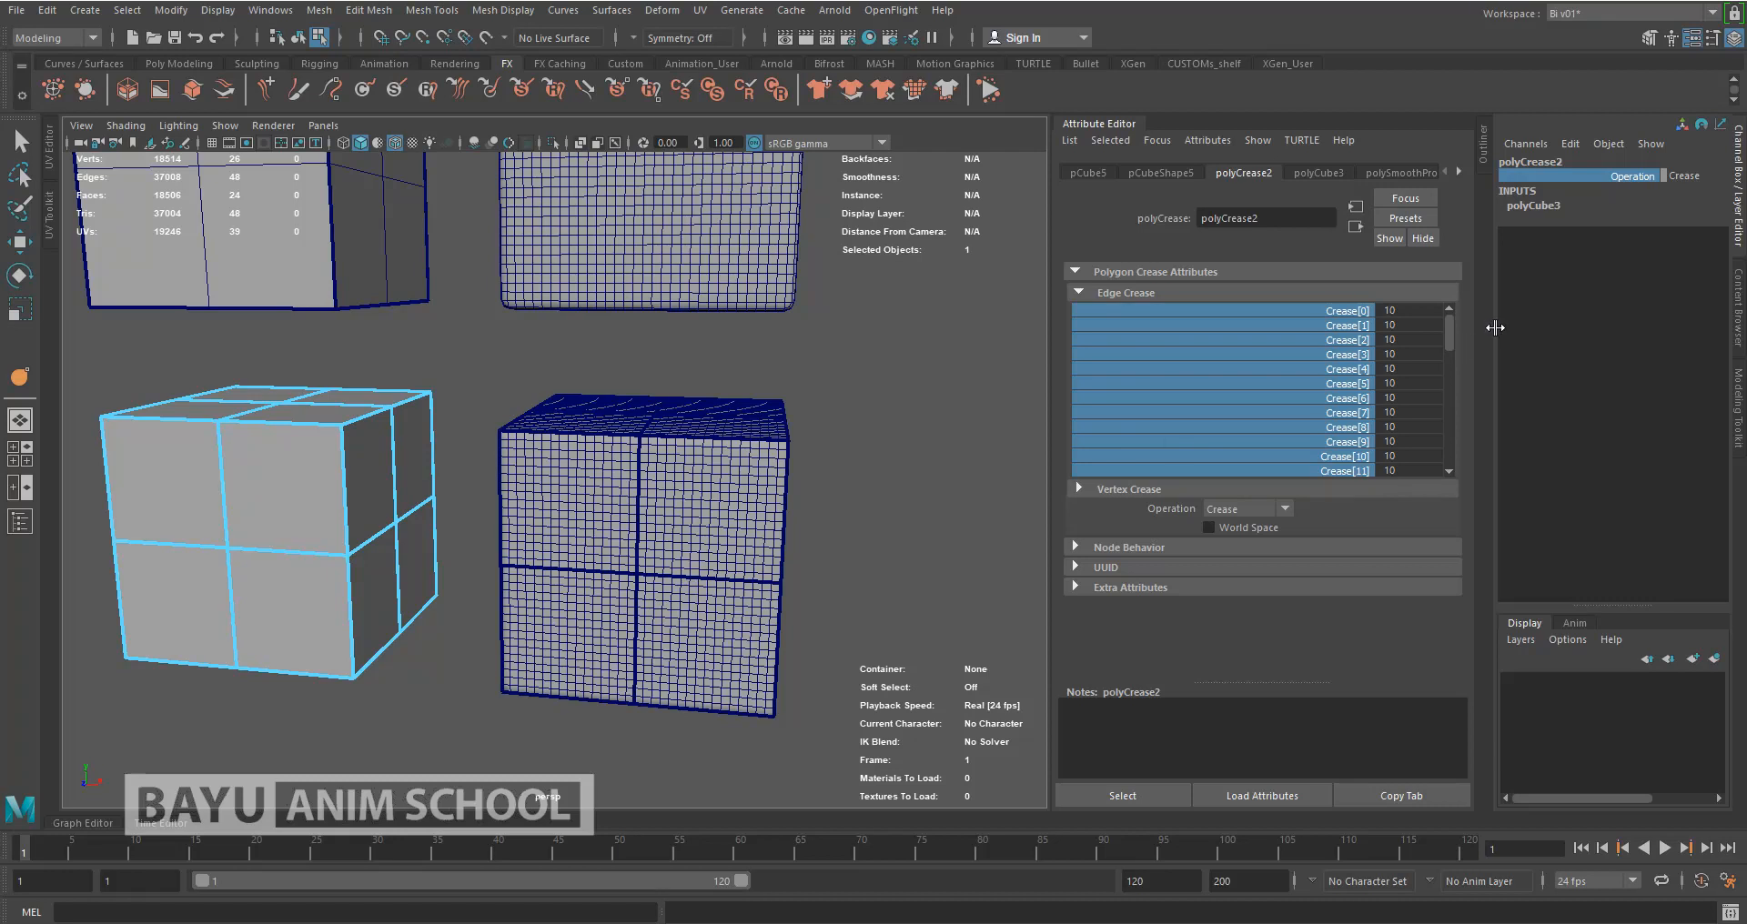
Set the bottom cube's edge crease values in polyCrease2 to 5
drag(1390, 310, 1408, 648)
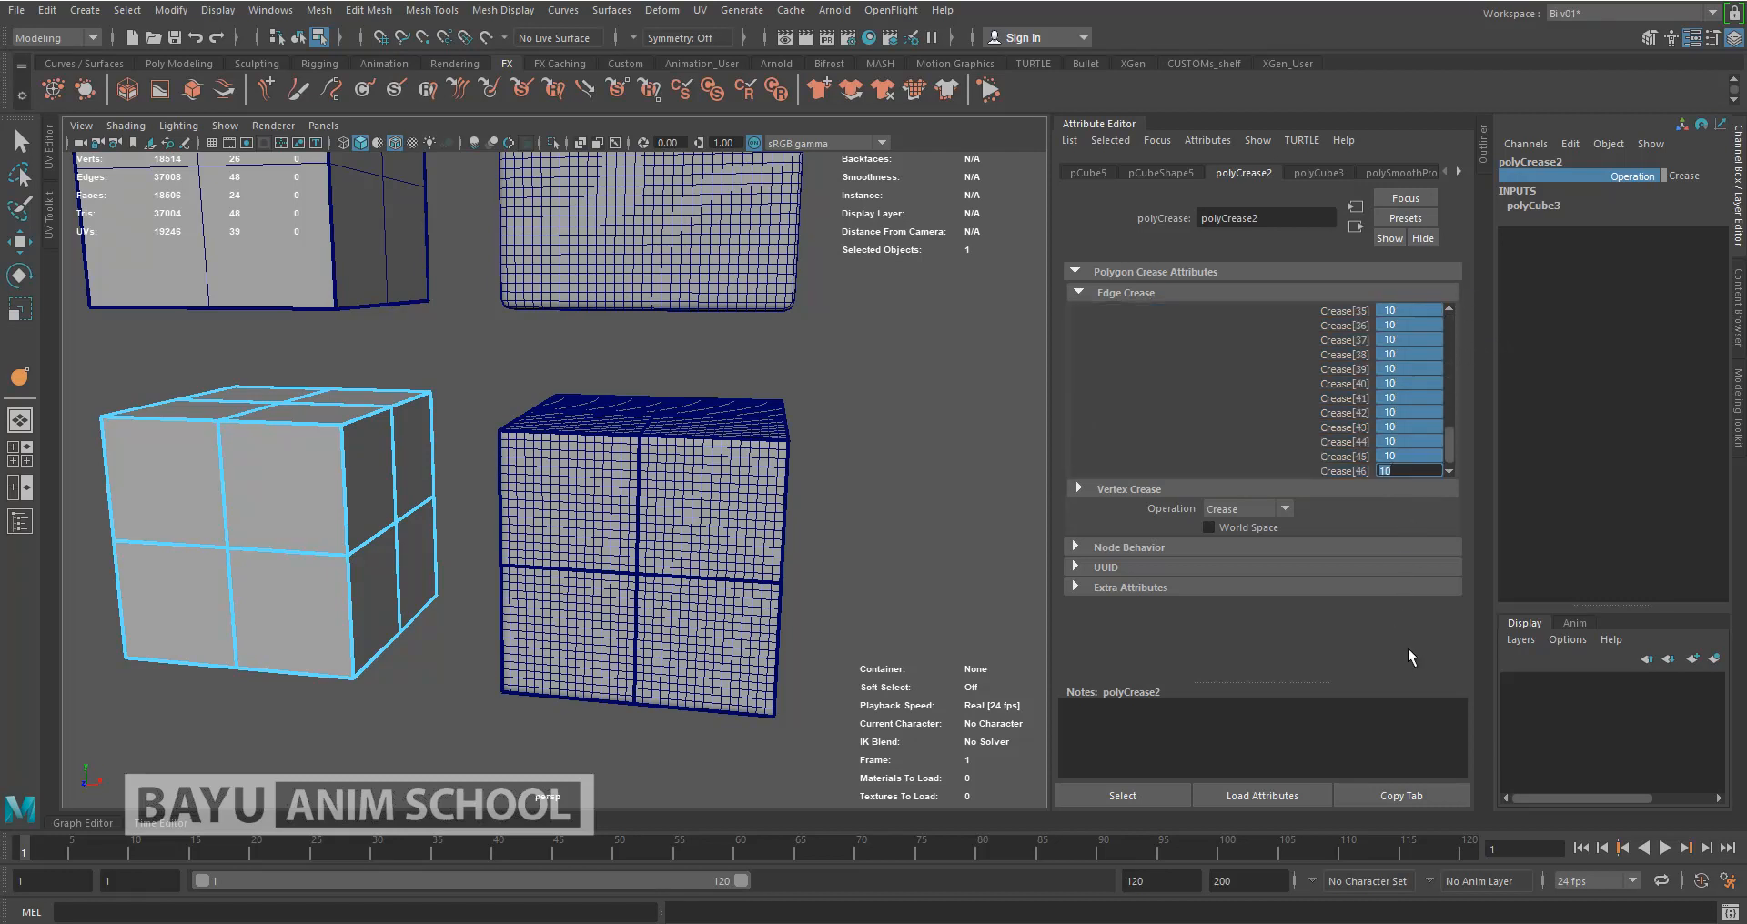
text(5)
key(Return)
Lower the bottom cube's edge crease values in polyCrease2 to 3, including the entries at the end of the list
click(1447, 471)
drag(1414, 470, 1425, 214)
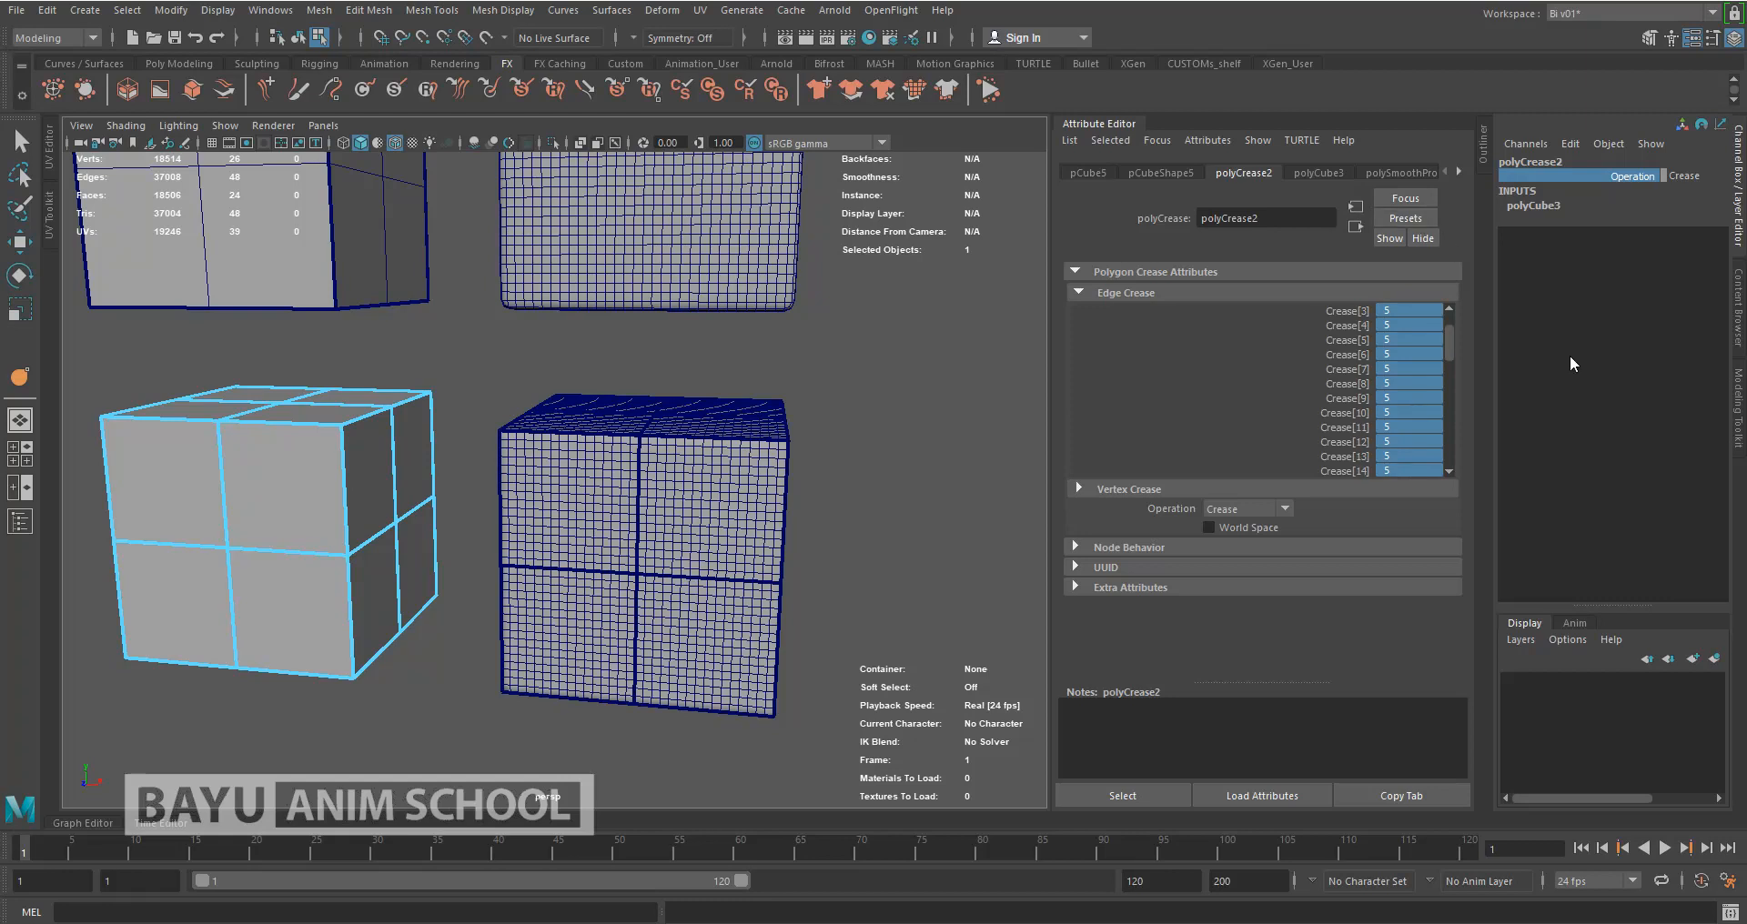
text(3)
key(Return)
drag(1449, 339, 1485, 525)
text(3)
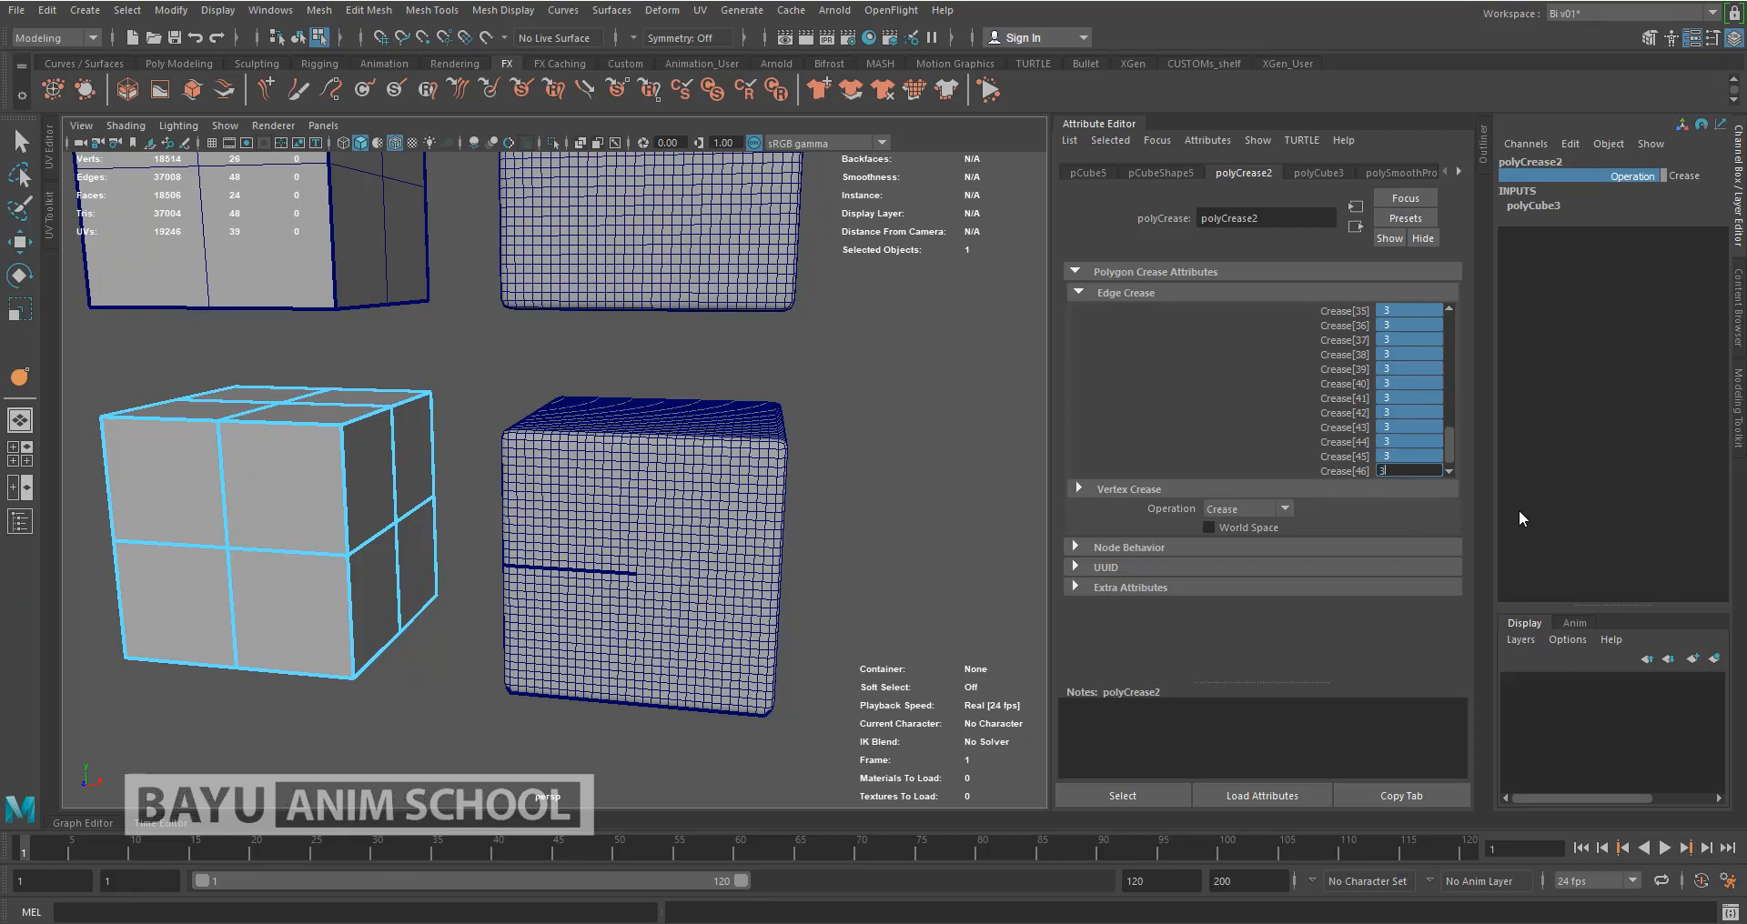
key(Return)
Set the bottom cube's edge crease values in polyCrease2 to 2
mouse_move(900, 507)
alt+mouse_down()
mouse_move(858, 546)
mouse_move(827, 514)
mouse_move(870, 508)
alt+mouse_up()
alt+middle_drag(863, 479, 899, 587)
alt+right_drag(899, 587, 838, 515)
alt+drag(809, 512, 833, 496)
alt+drag(763, 435, 800, 534)
alt+right_drag(800, 534, 865, 552)
alt+middle_drag(865, 552, 866, 543)
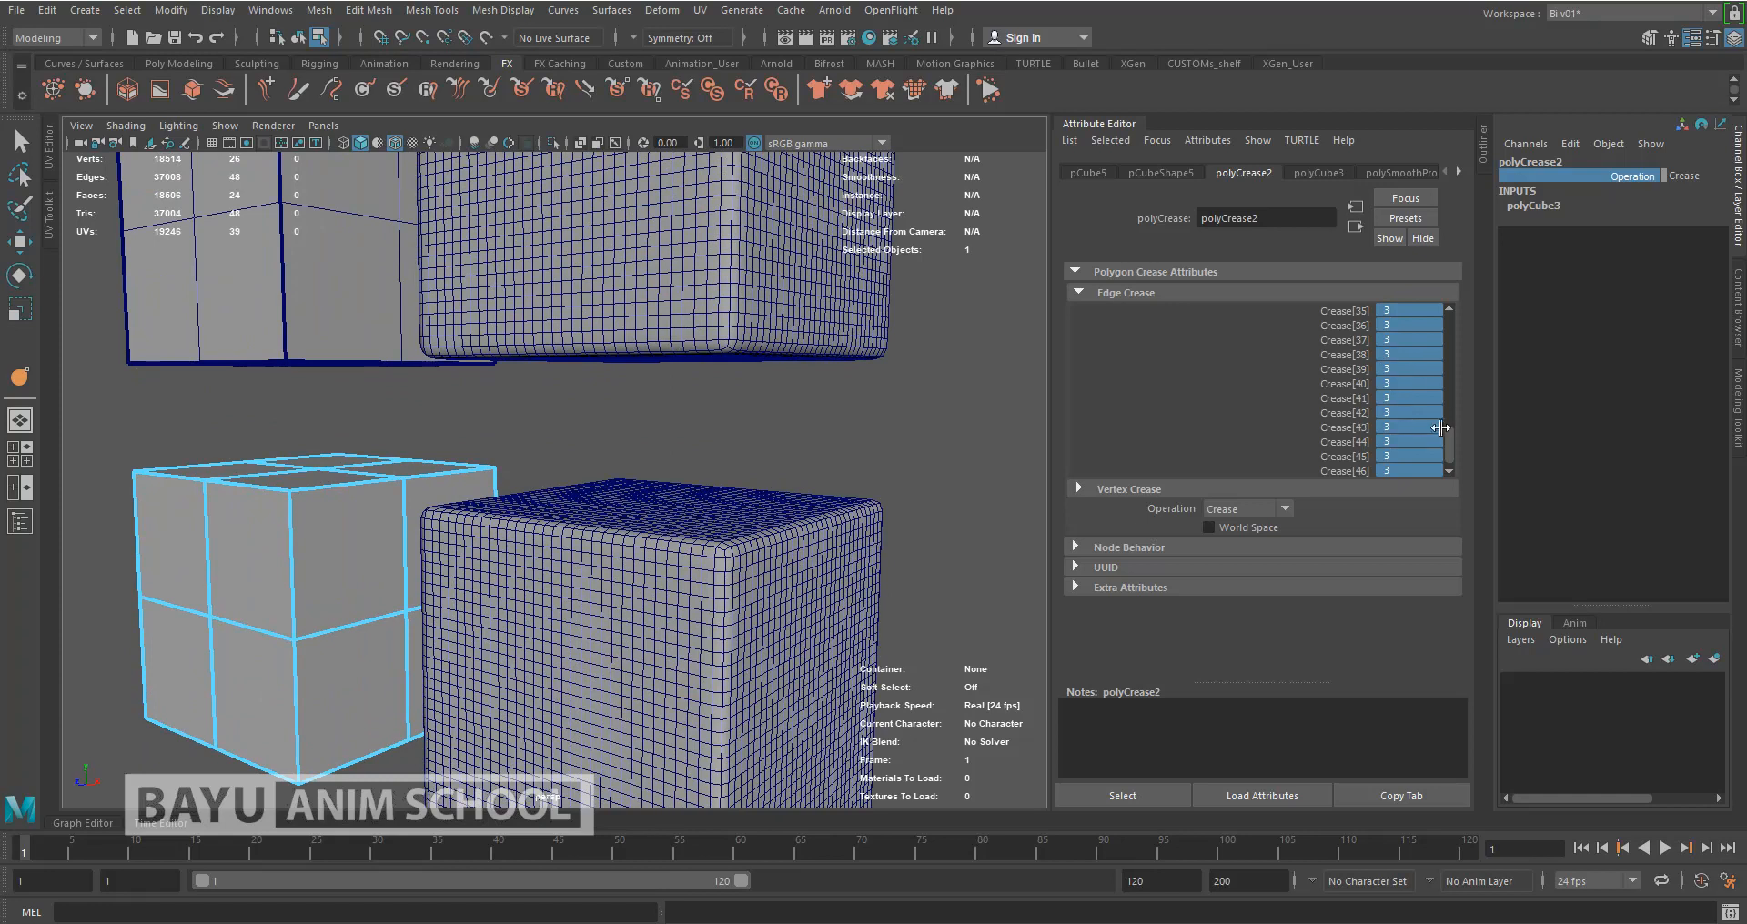
click(1448, 473)
click(1408, 471)
drag(1408, 472, 1422, 202)
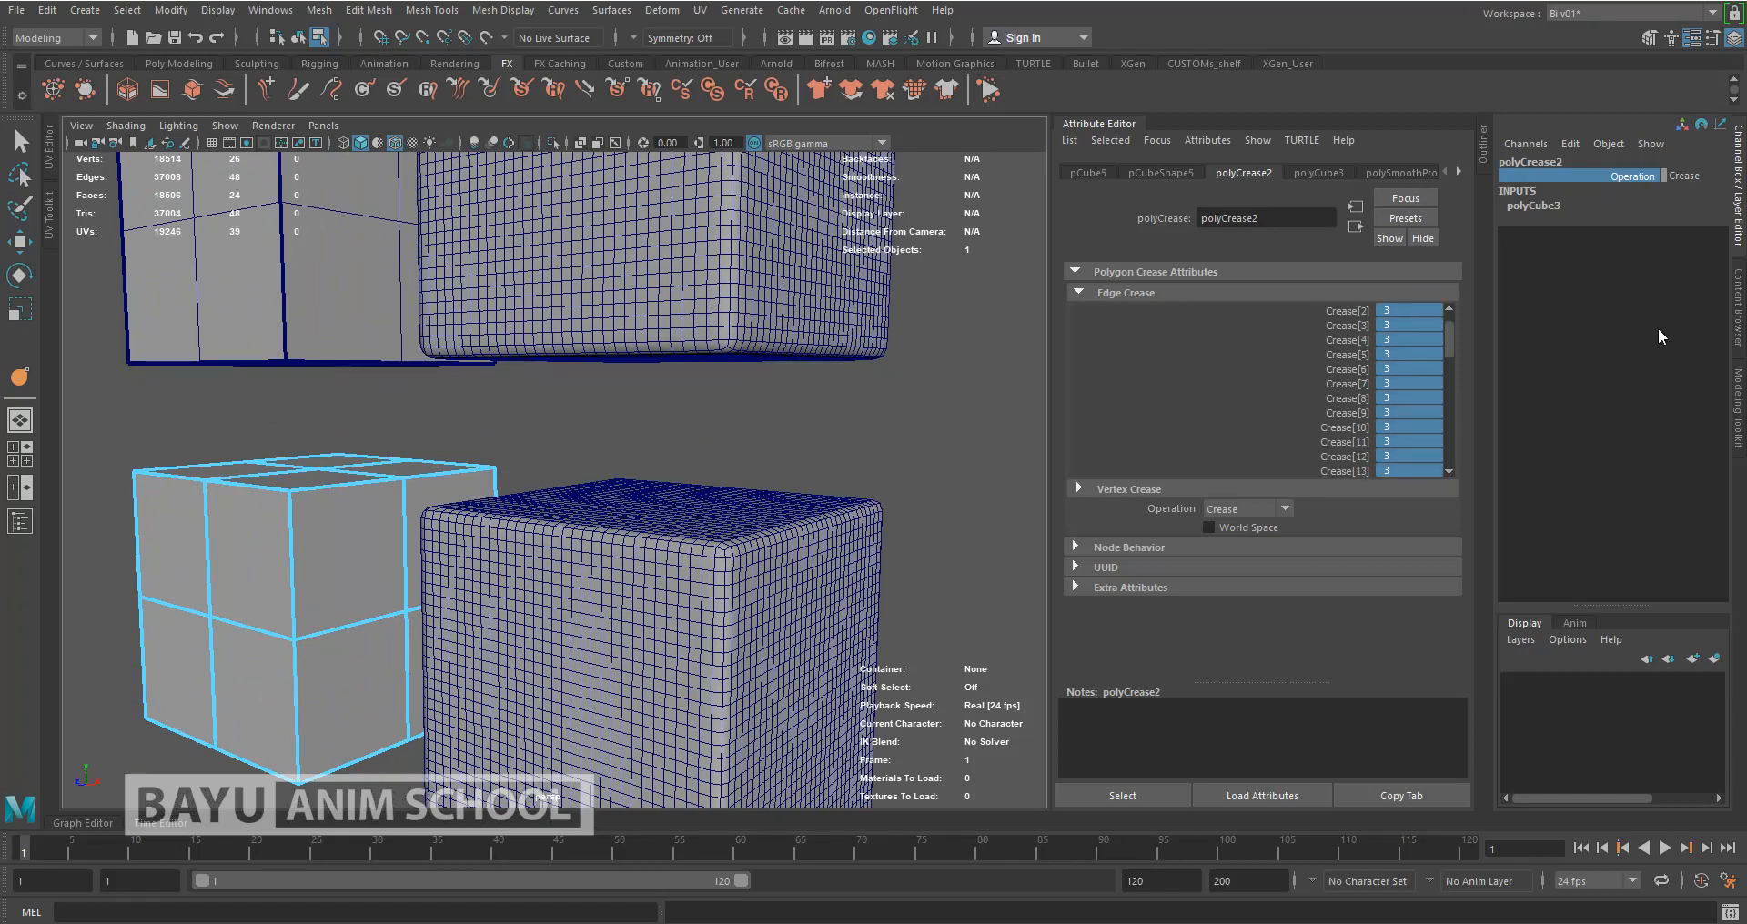
text(2)
key(Return)
Reduce the edge crease values of the bottom cube's polyCrease2 node to 1
scroll(700, 641, down, 3)
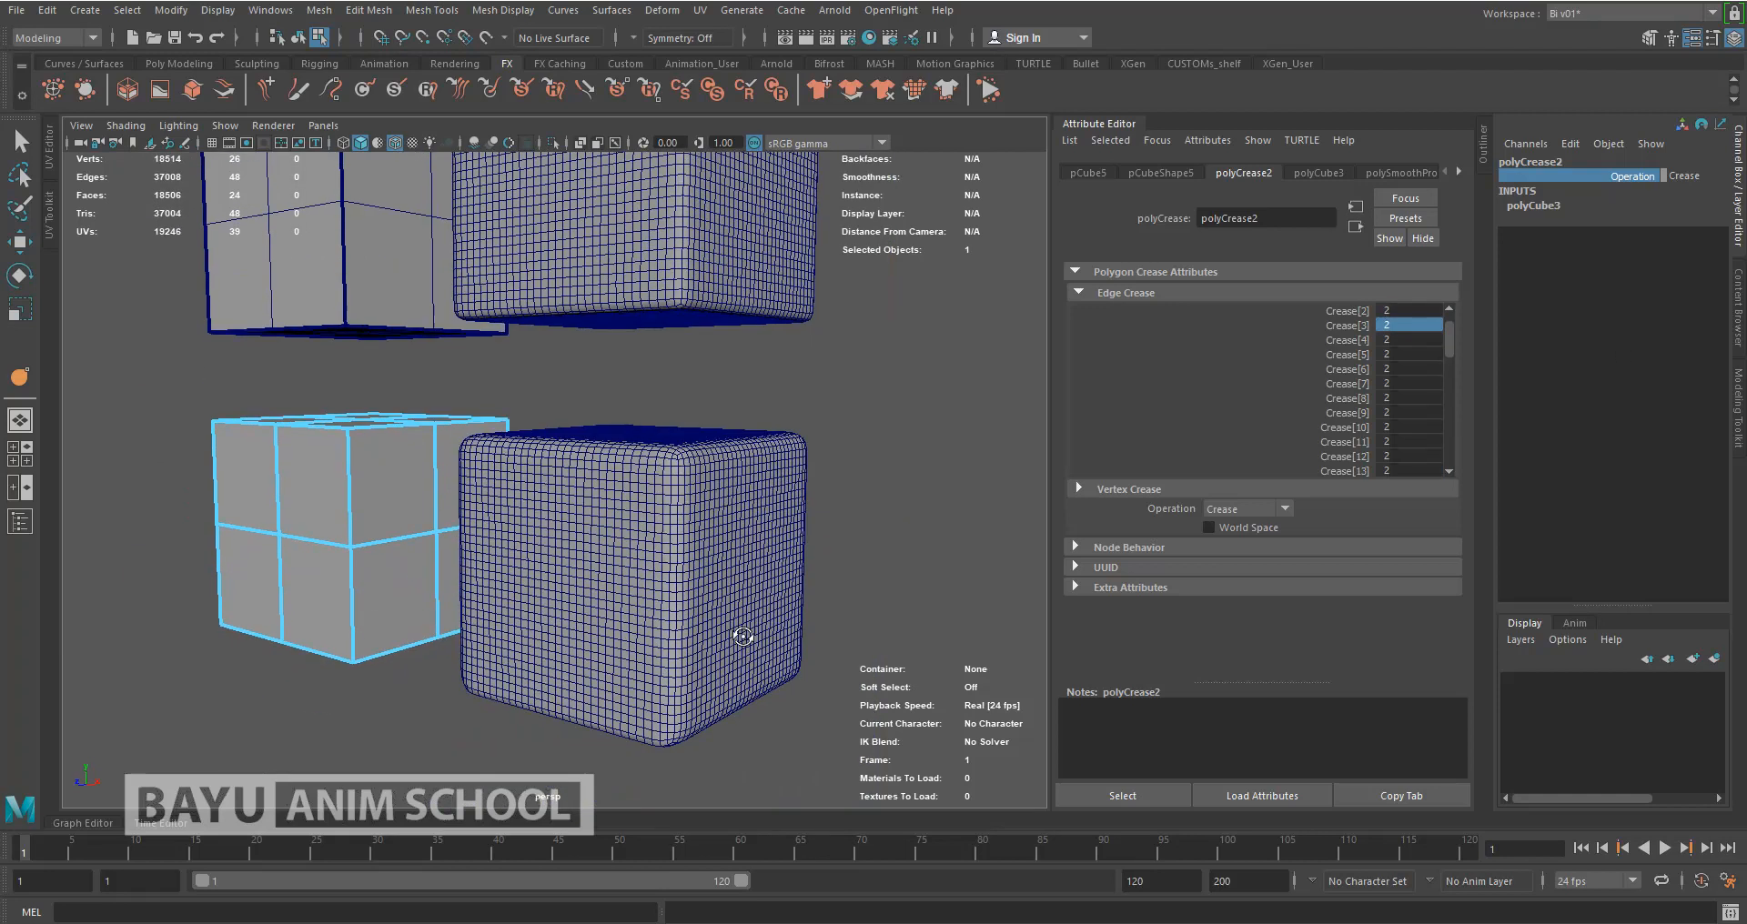
alt+drag(762, 630, 724, 648)
alt+drag(661, 539, 649, 602)
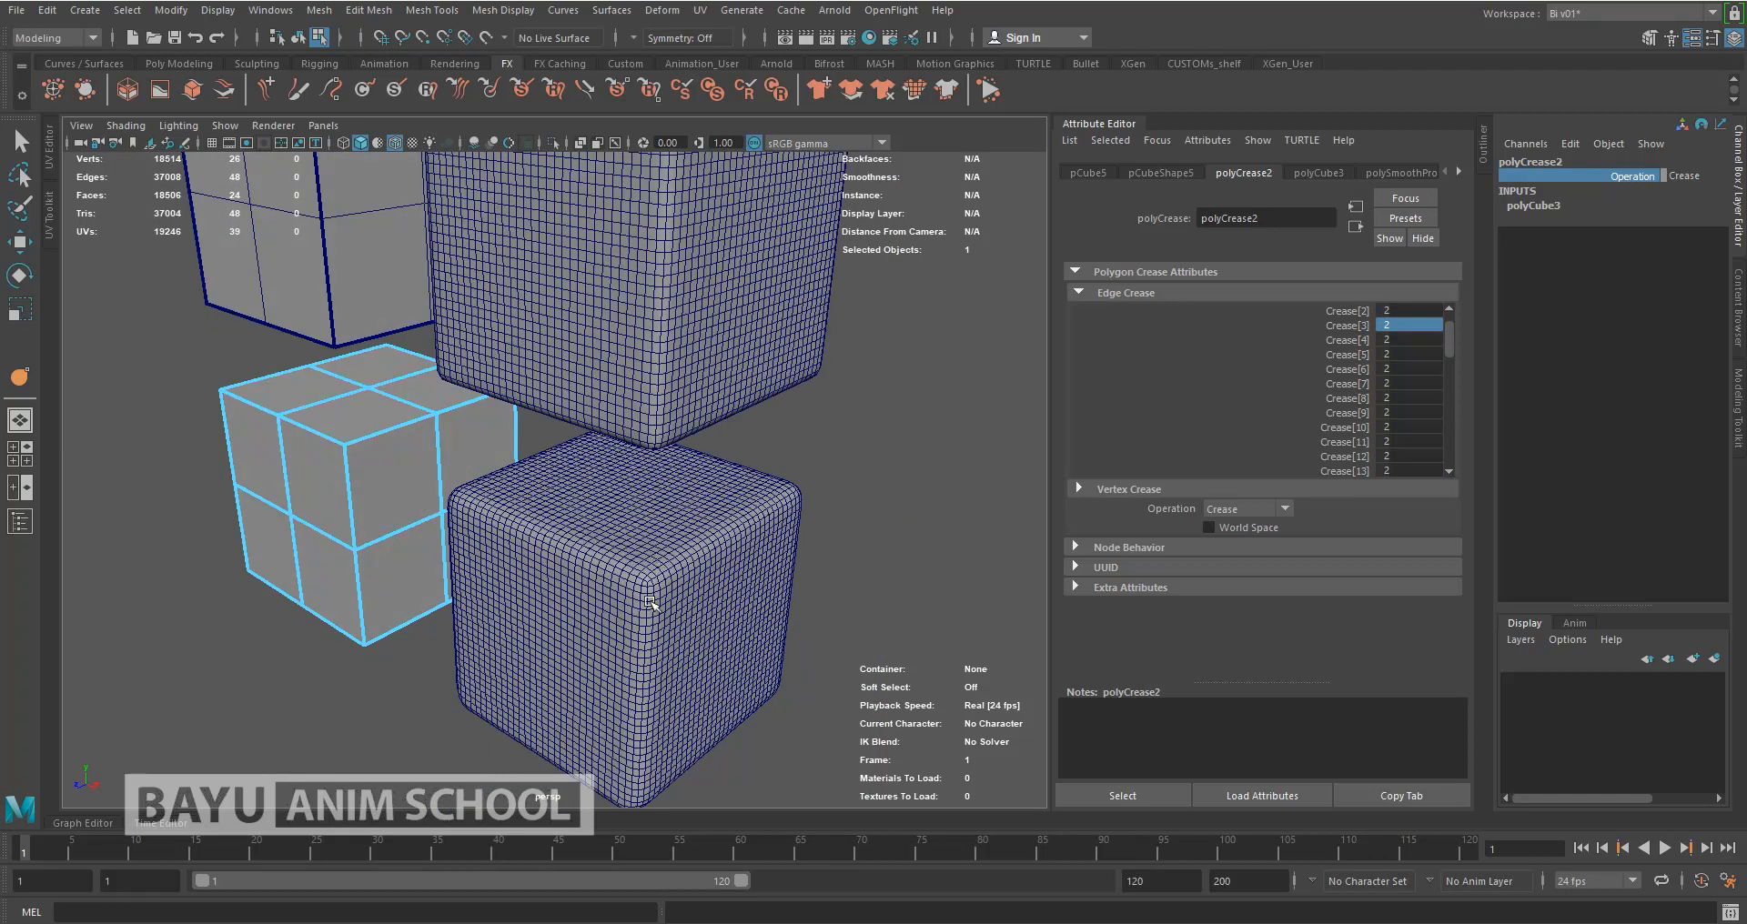
alt+drag(685, 690, 801, 632)
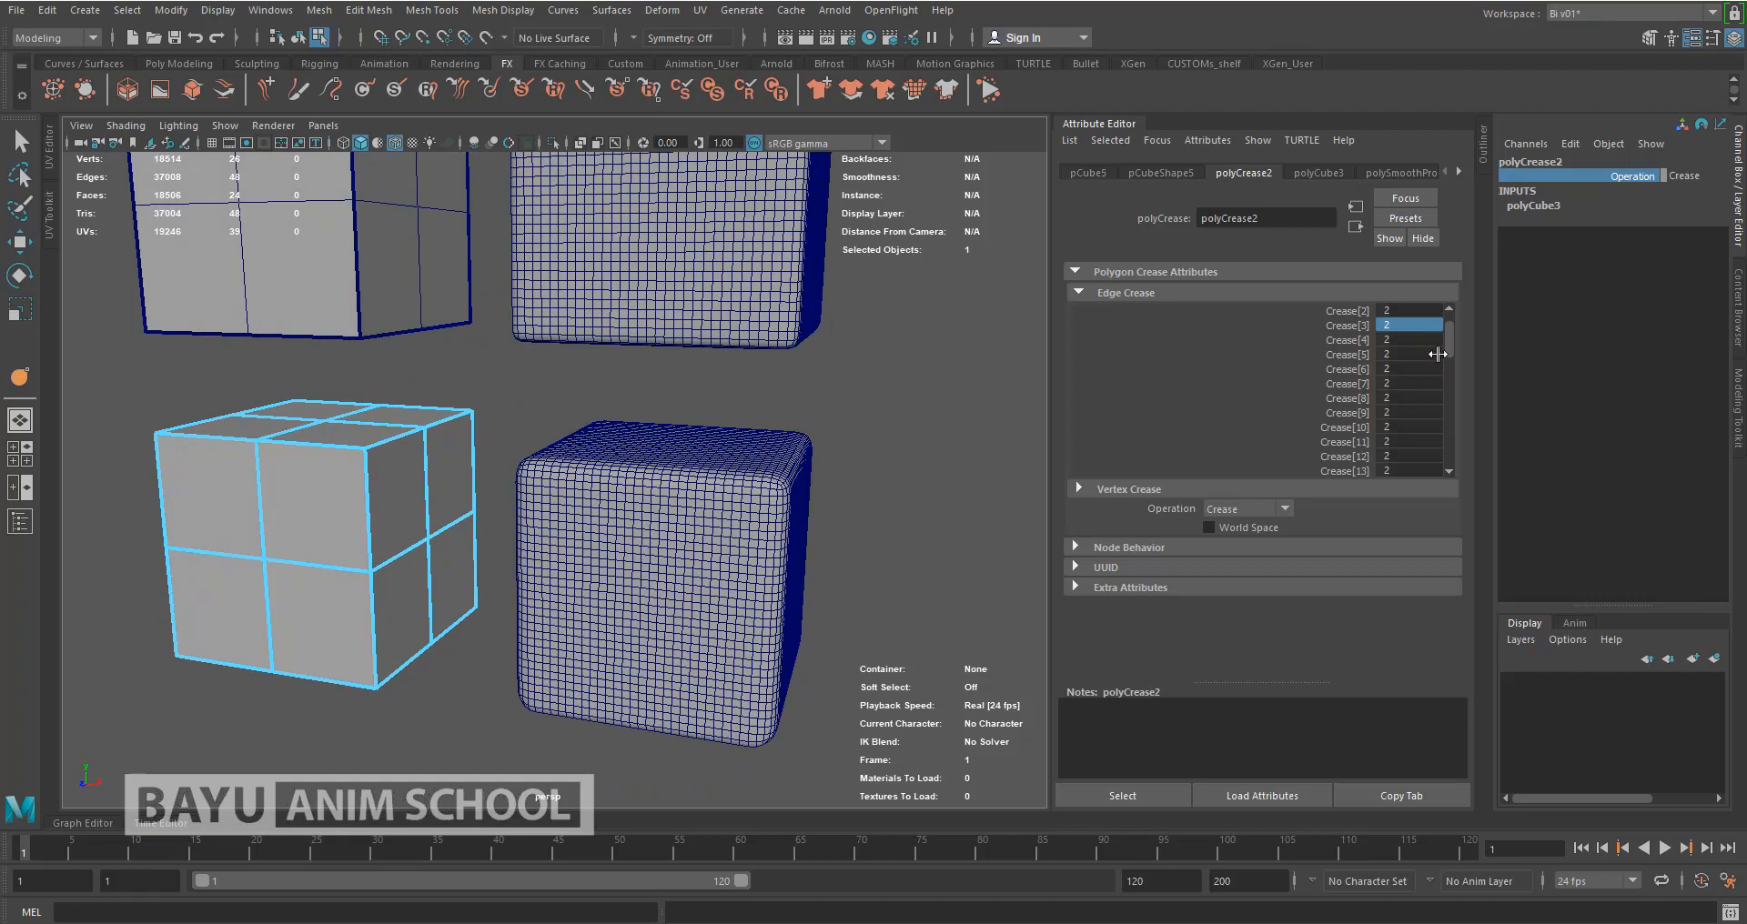
drag(1448, 346, 1470, 497)
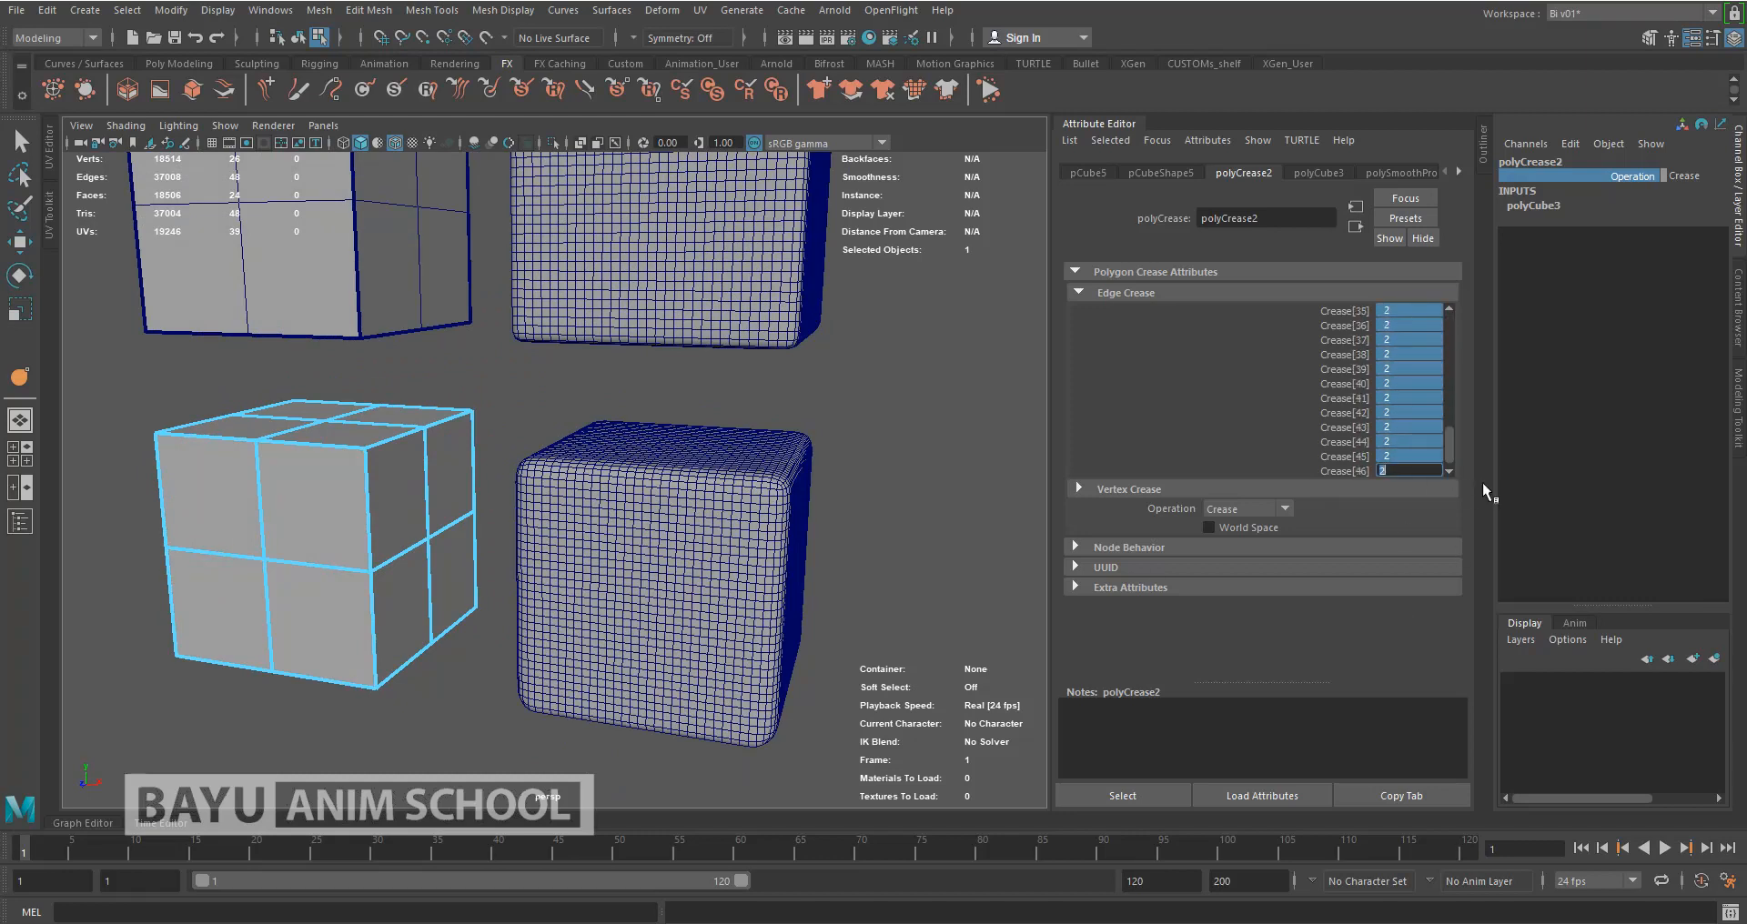
text(1)
key(Return)
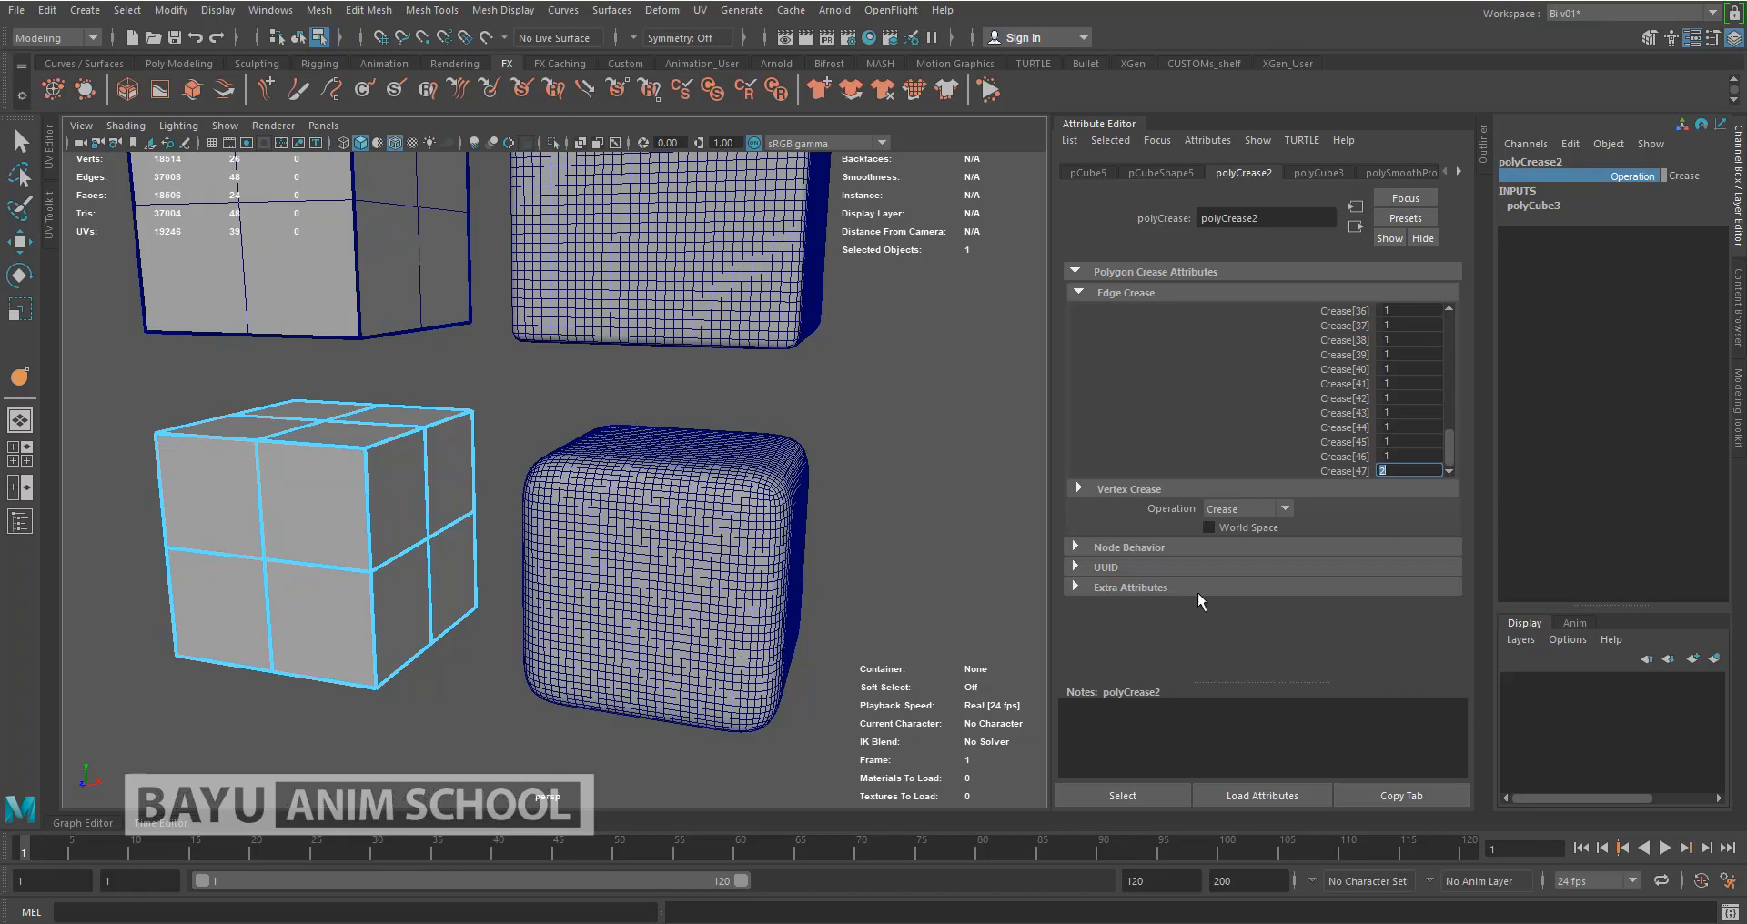
Return the bottom cube to object mode and set its polyCrease2 edge crease values to 0.5
click(901, 575)
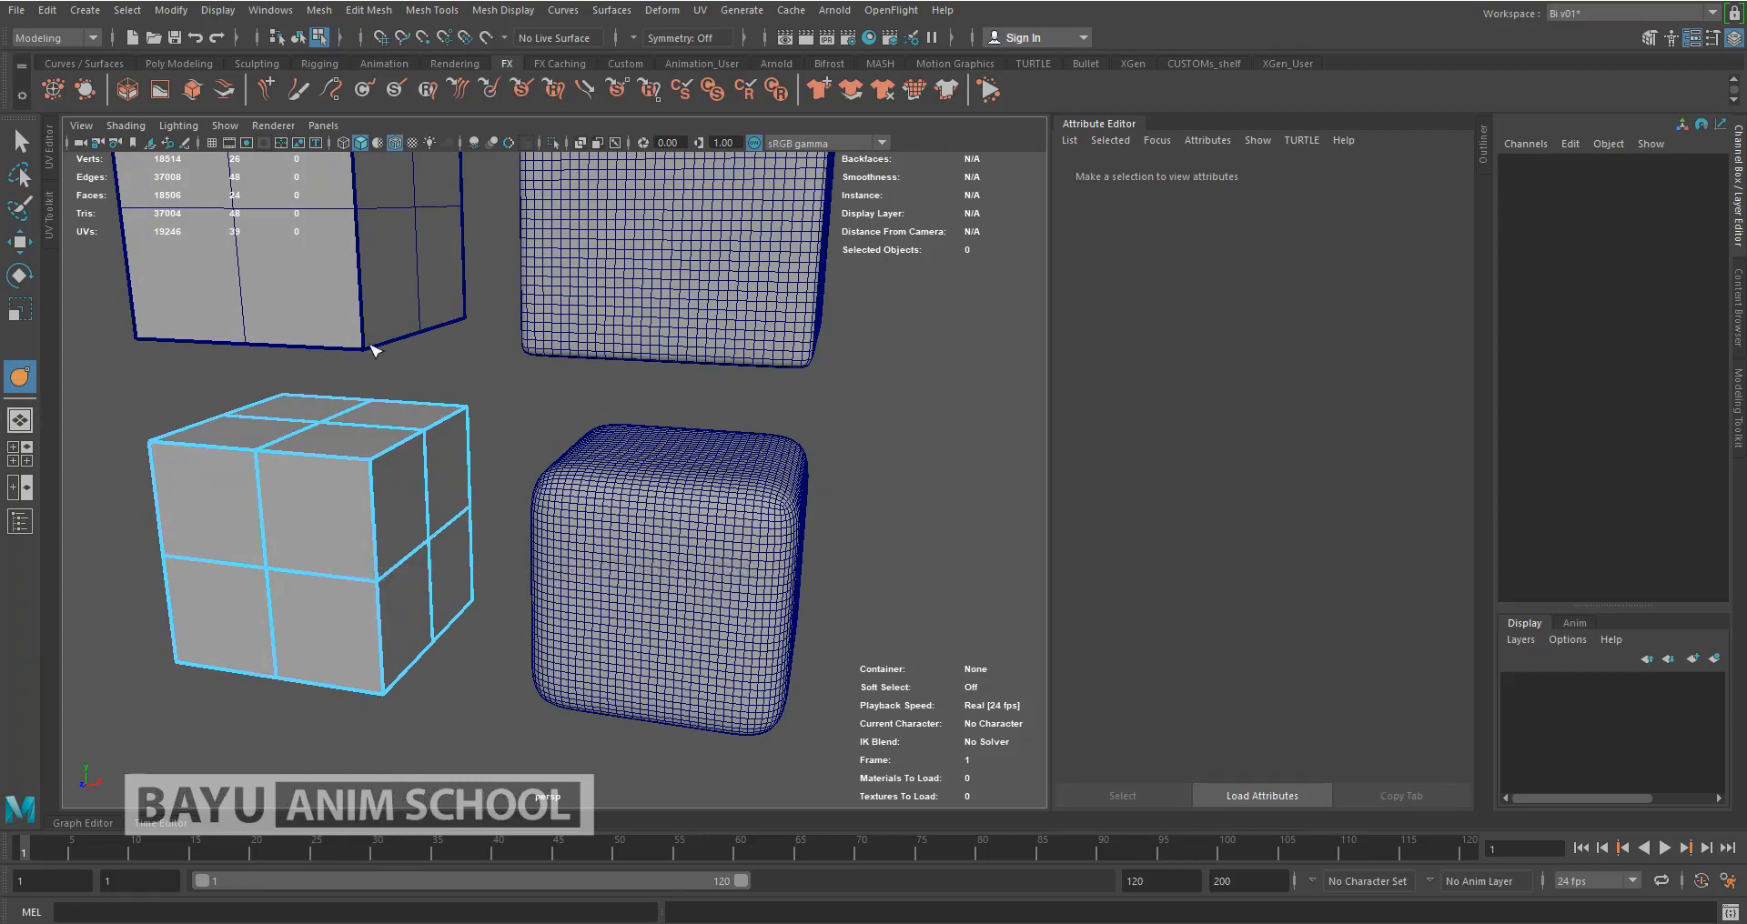
right_drag(444, 336, 546, 319)
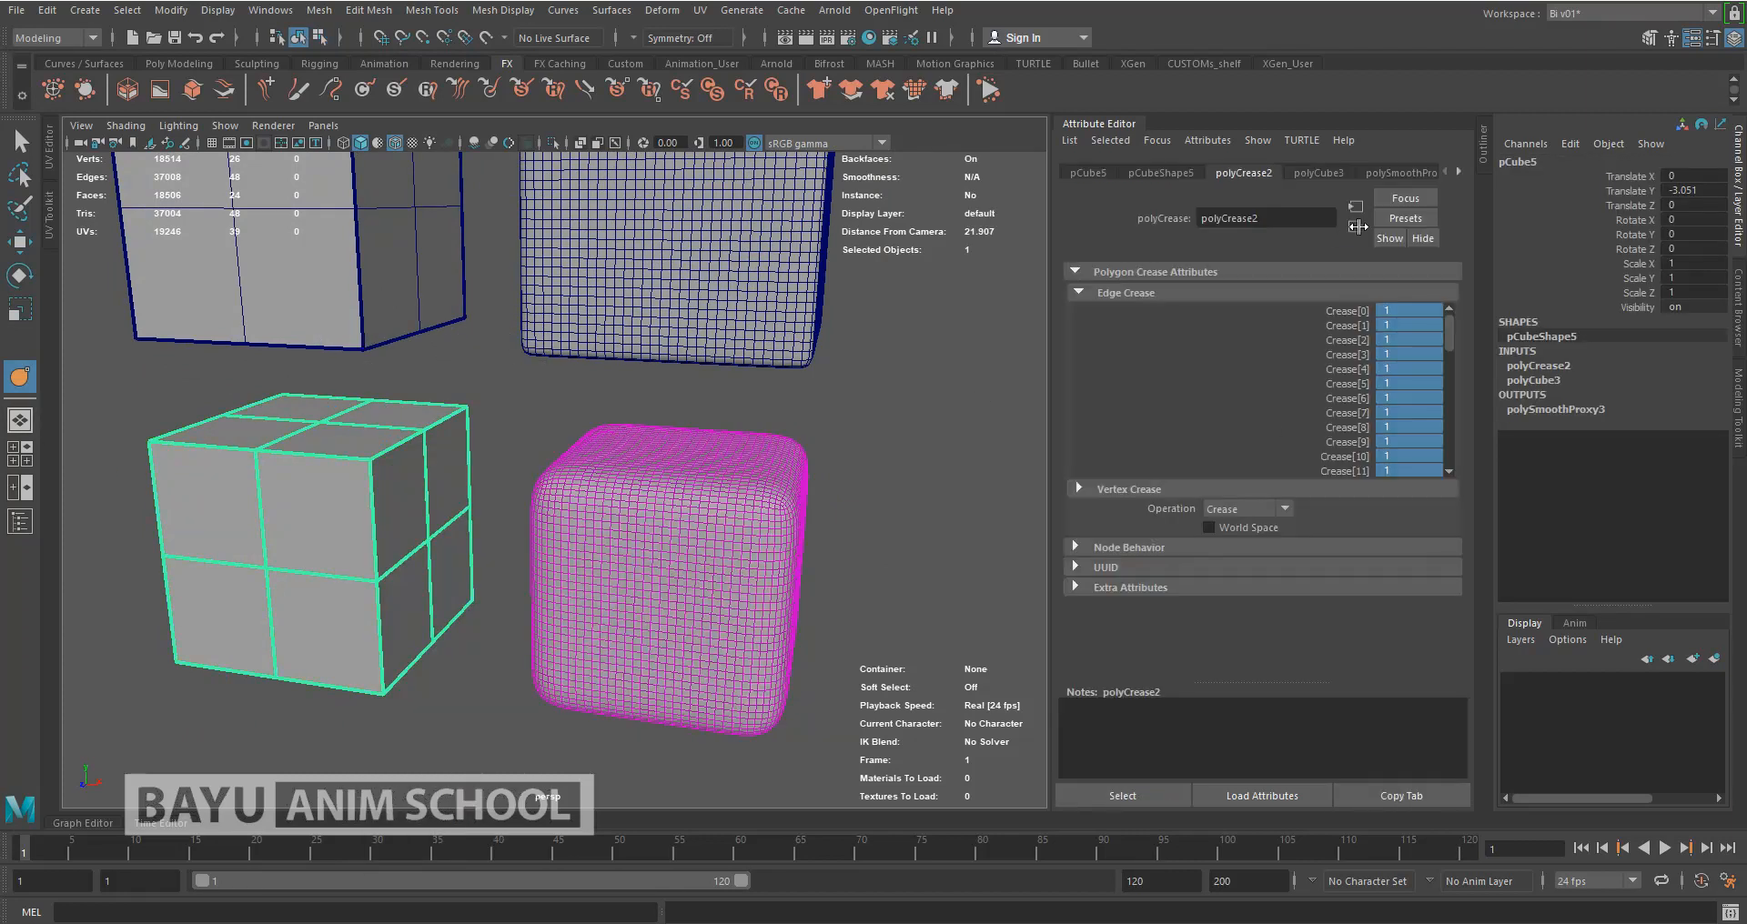
drag(1416, 309, 1427, 684)
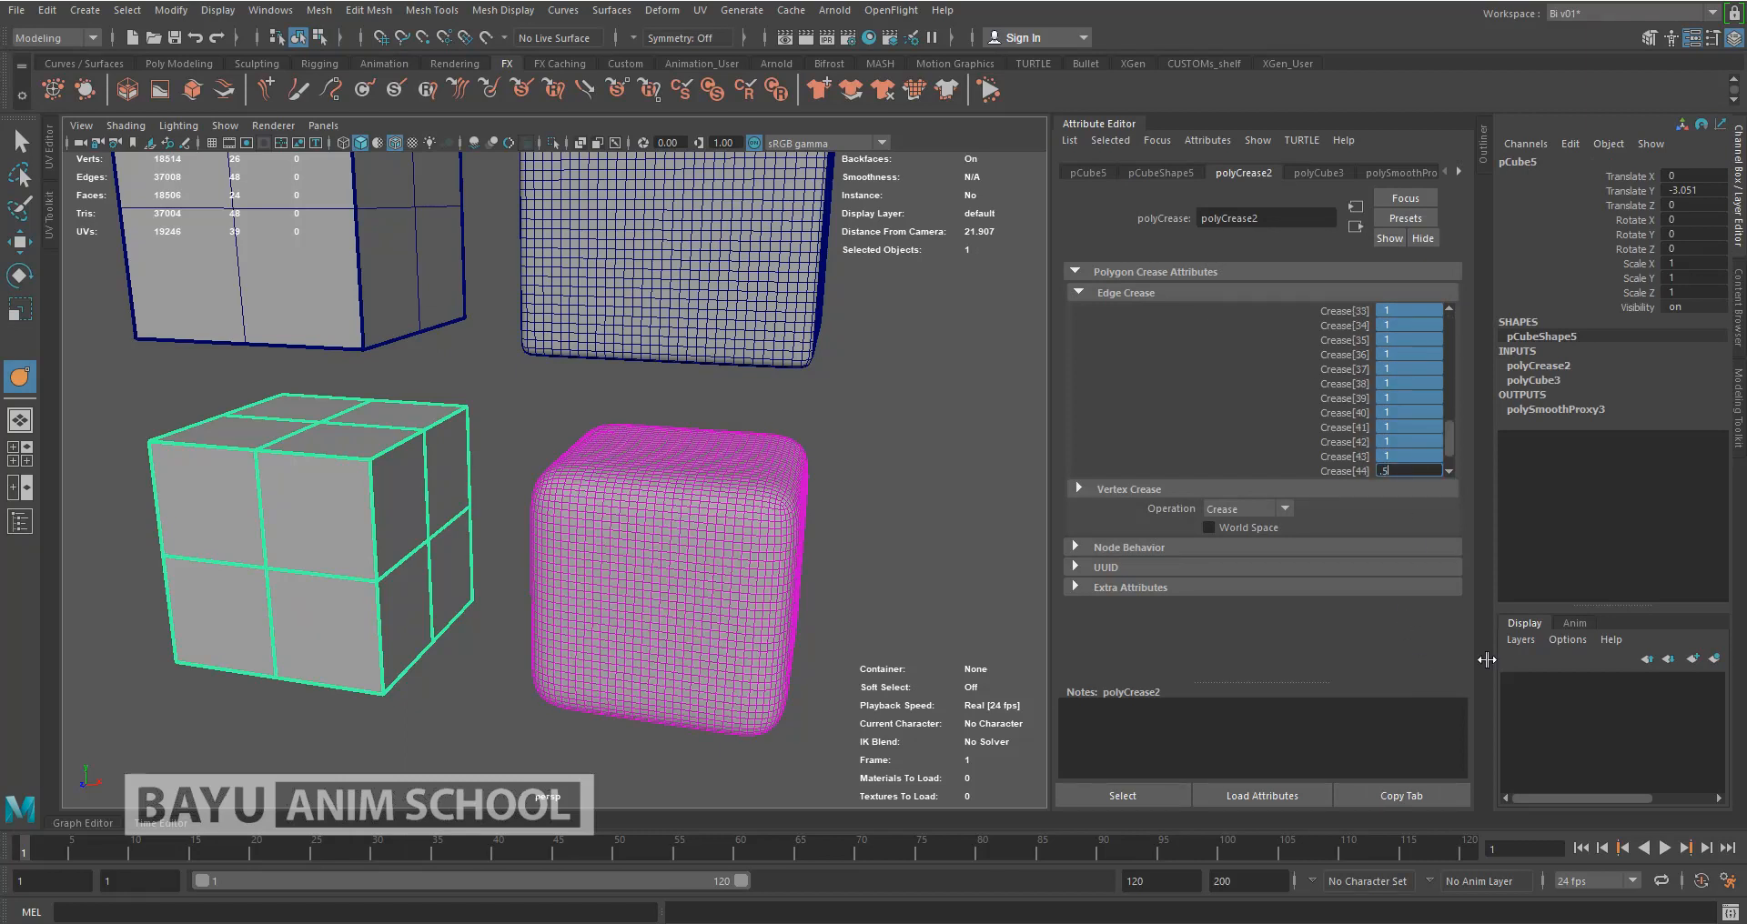
text(.5)
key(Return)
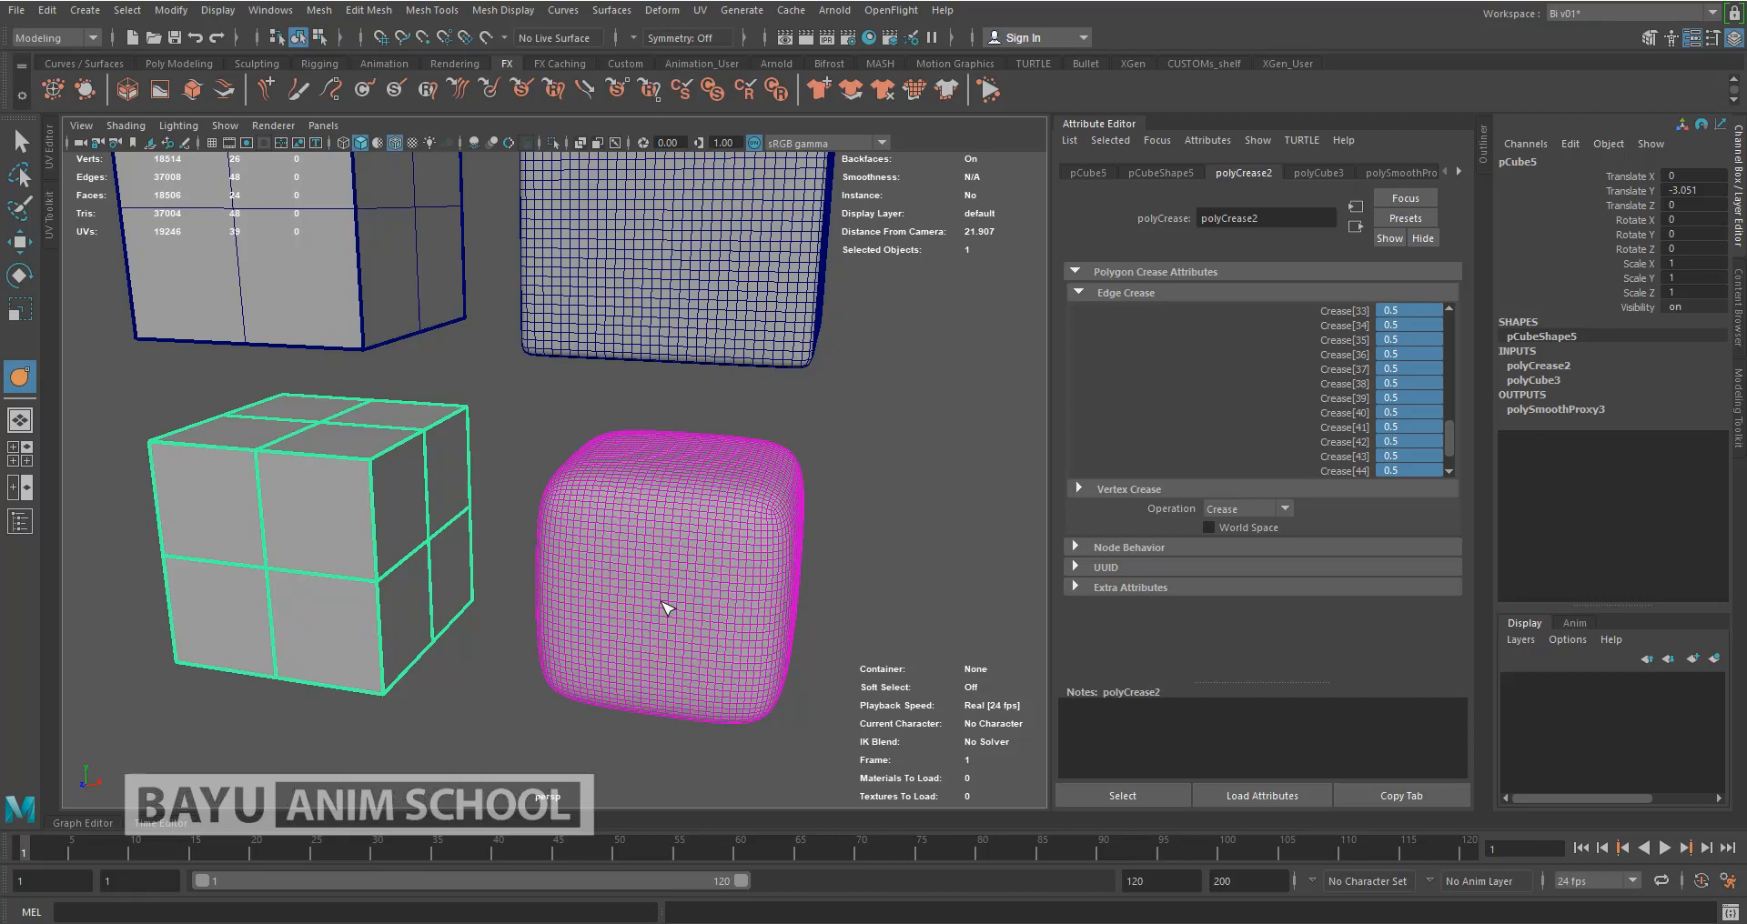
Select the middle original cube and set all the edge crease values of its polyCrease1 node to 1
scroll(583, 582, down, 5)
alt+drag(510, 443, 573, 458)
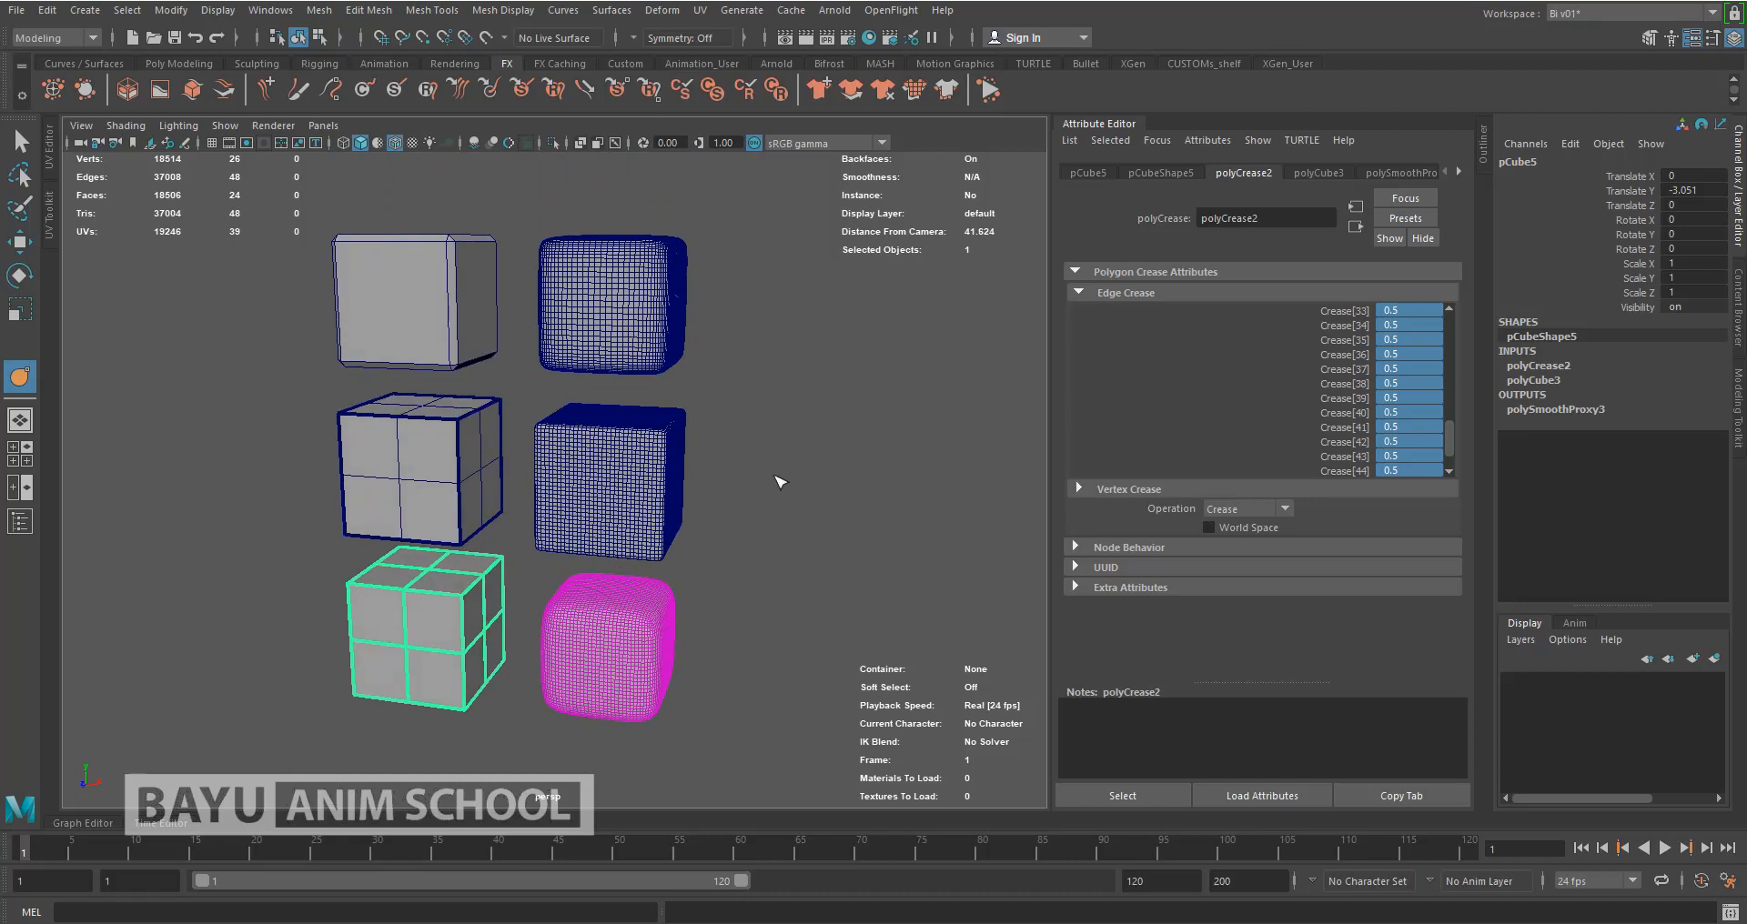
key(w)
click(787, 544)
click(437, 475)
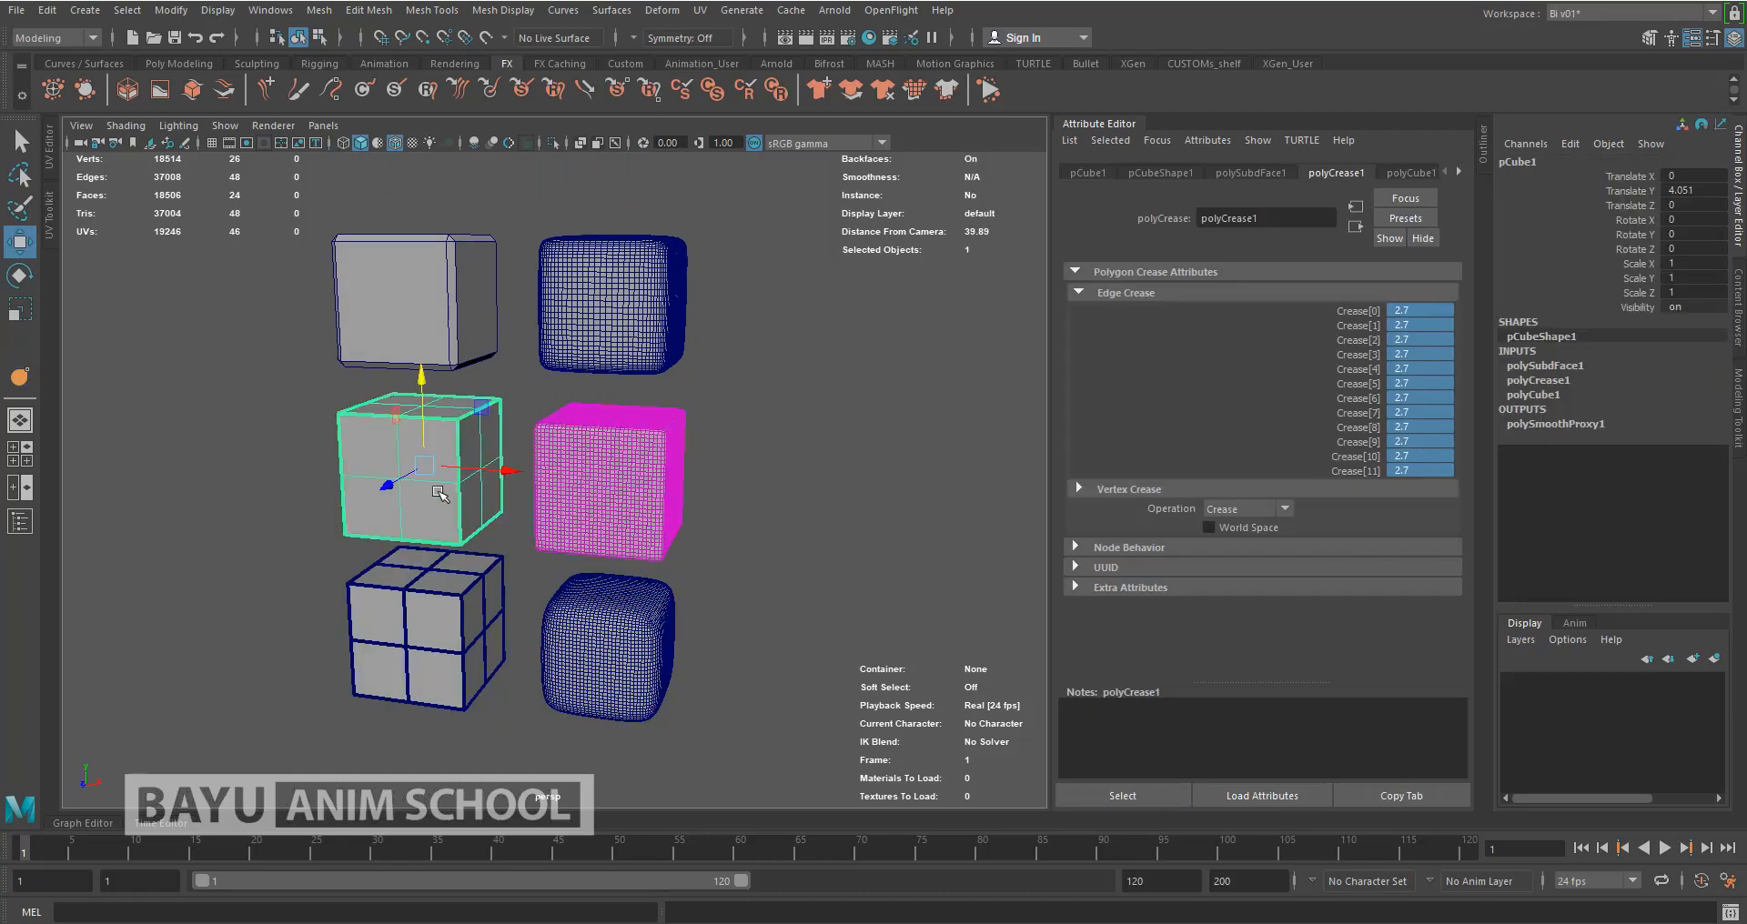
scroll(398, 464, up, 2)
alt+middle_drag(449, 516, 482, 481)
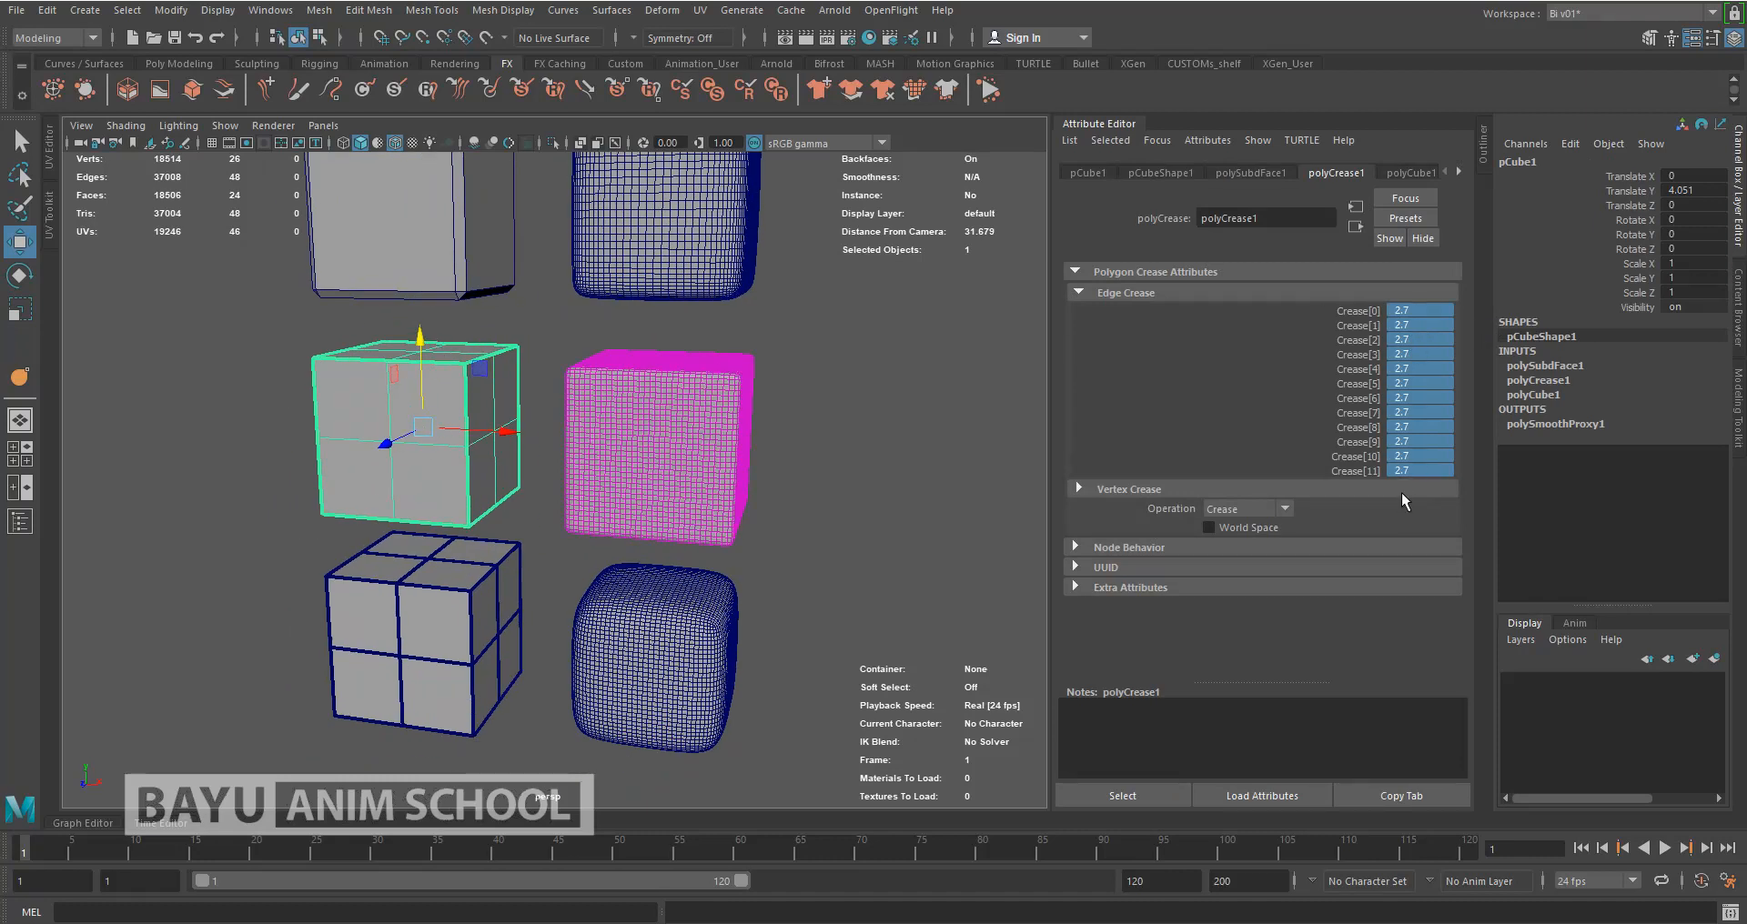
drag(1411, 312, 1424, 471)
text(1)
key(Return)
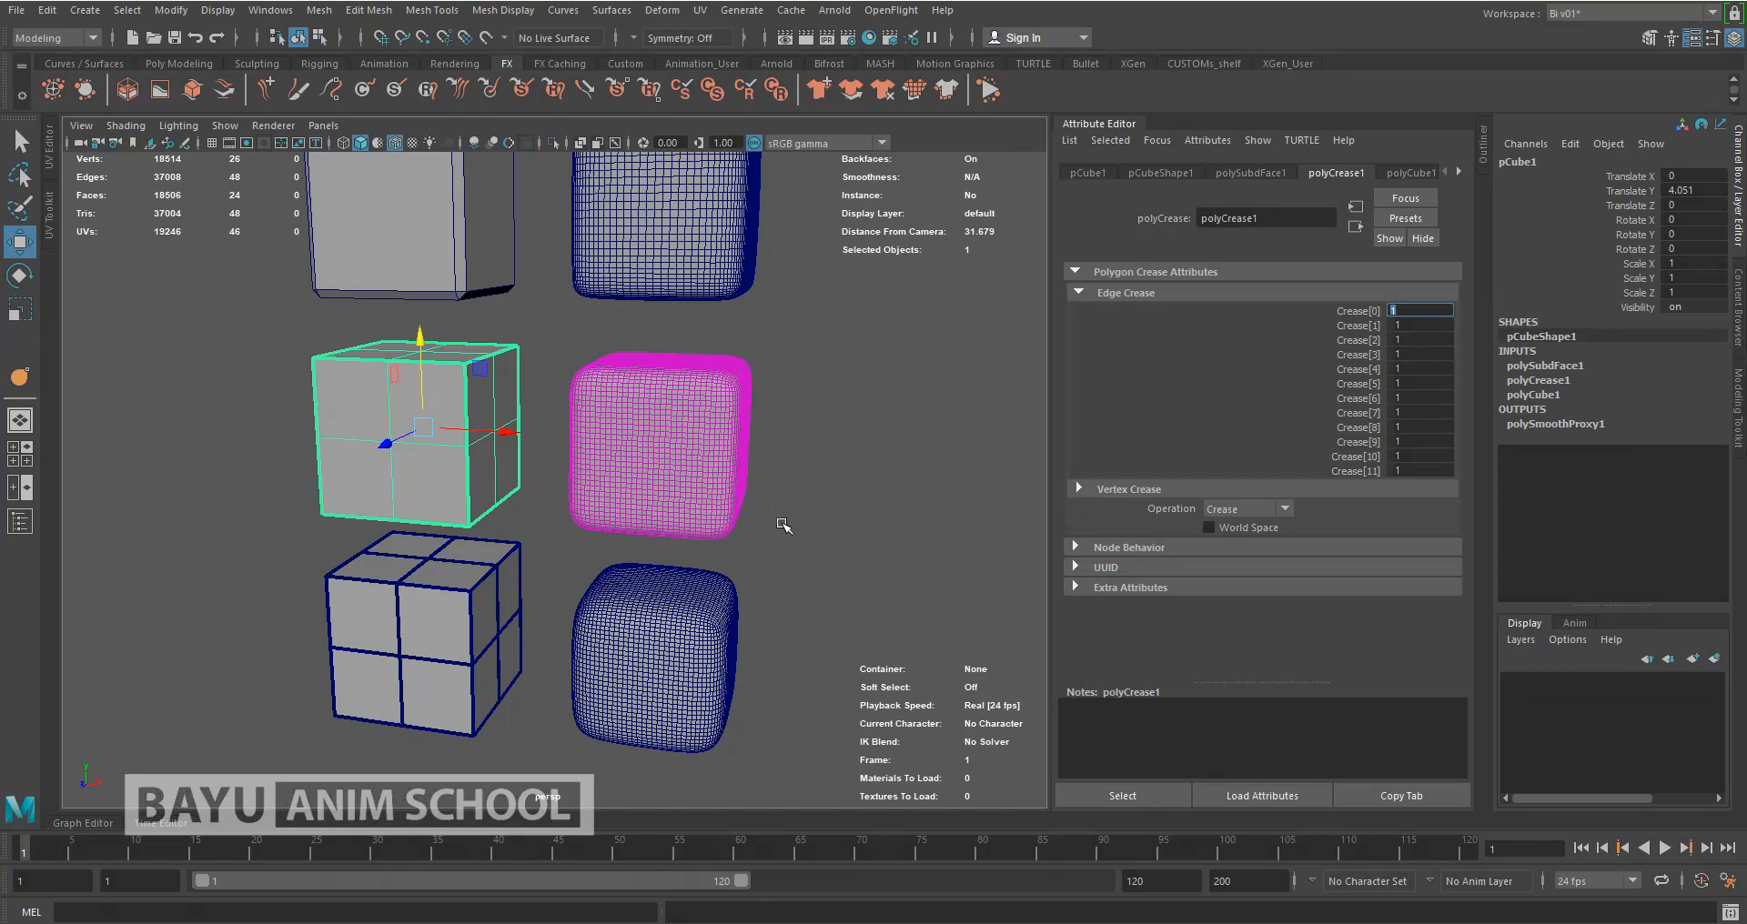
Set all the middle cube's edge crease values in polyCrease1 to 2
click(1419, 470)
drag(1416, 314, 1428, 489)
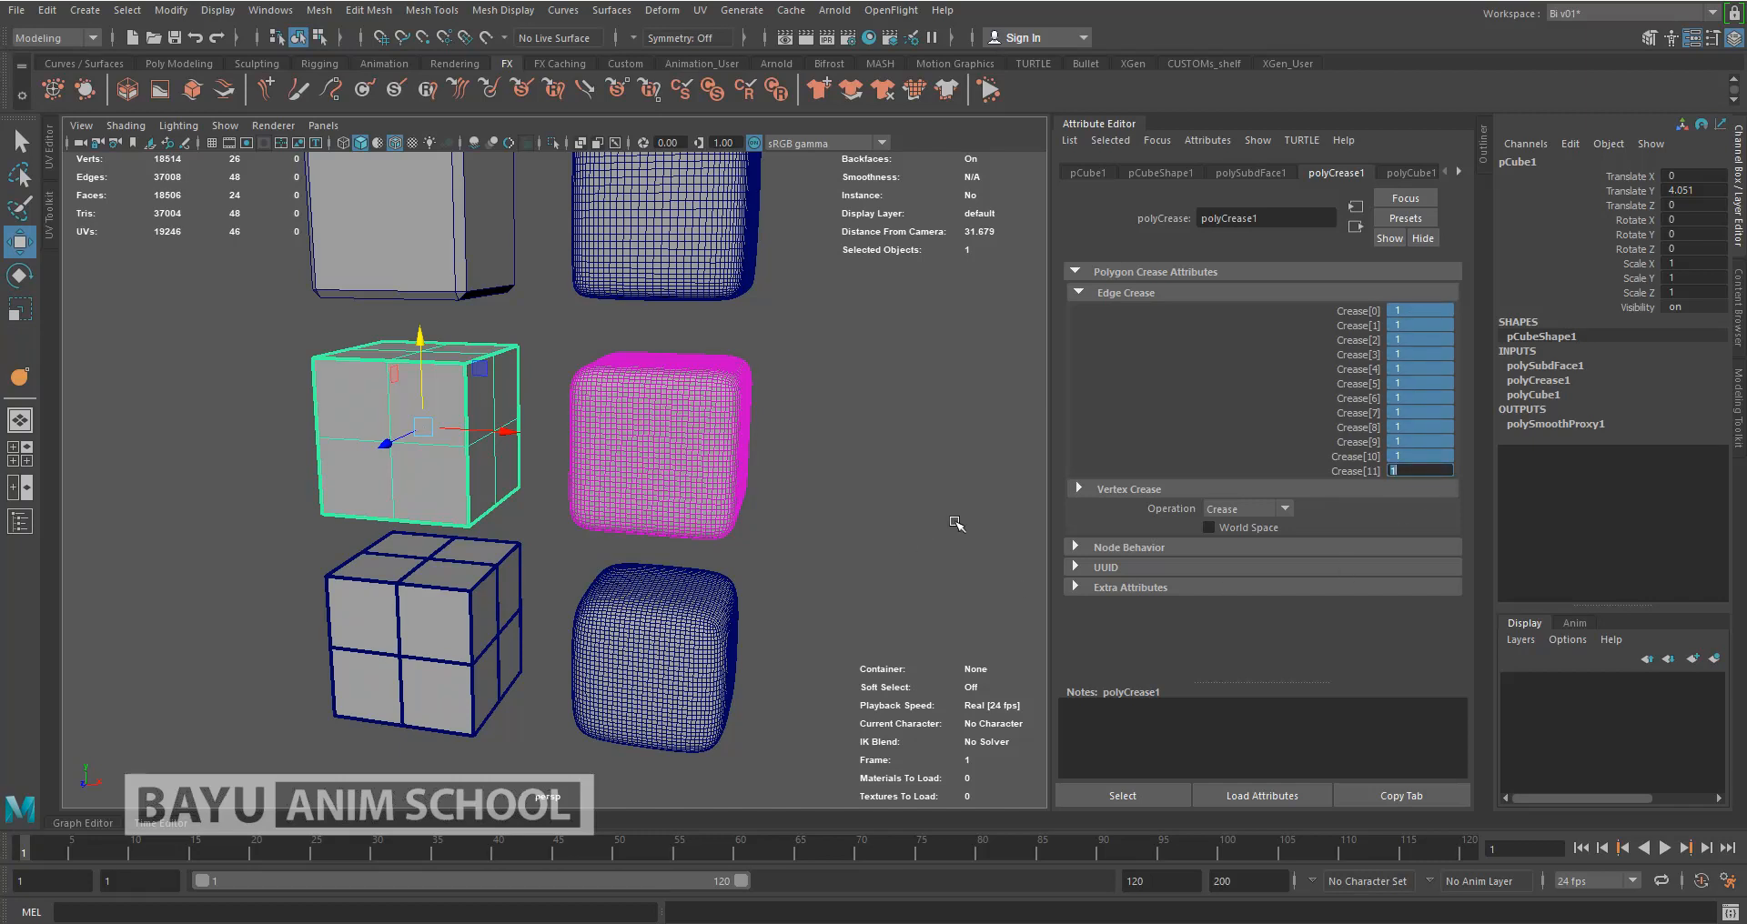
text(2)
key(Return)
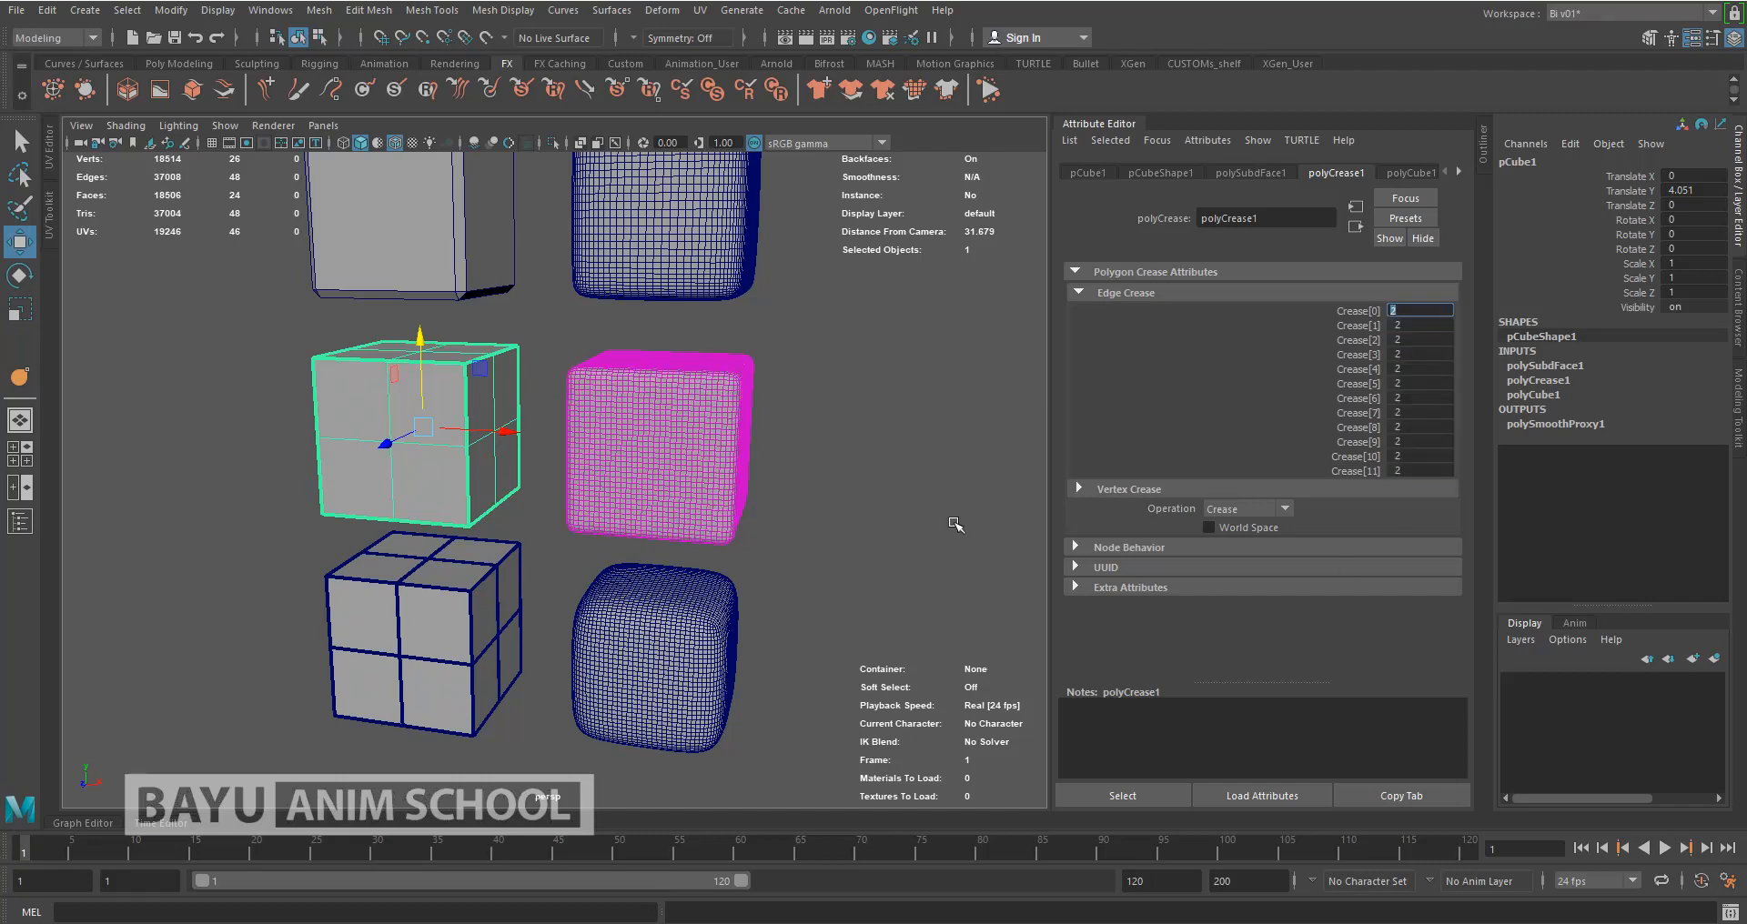
Raise all the middle cube's edge crease values to 5, clear the selection and inspect the smooth proxy's corner
drag(1416, 471, 1419, 273)
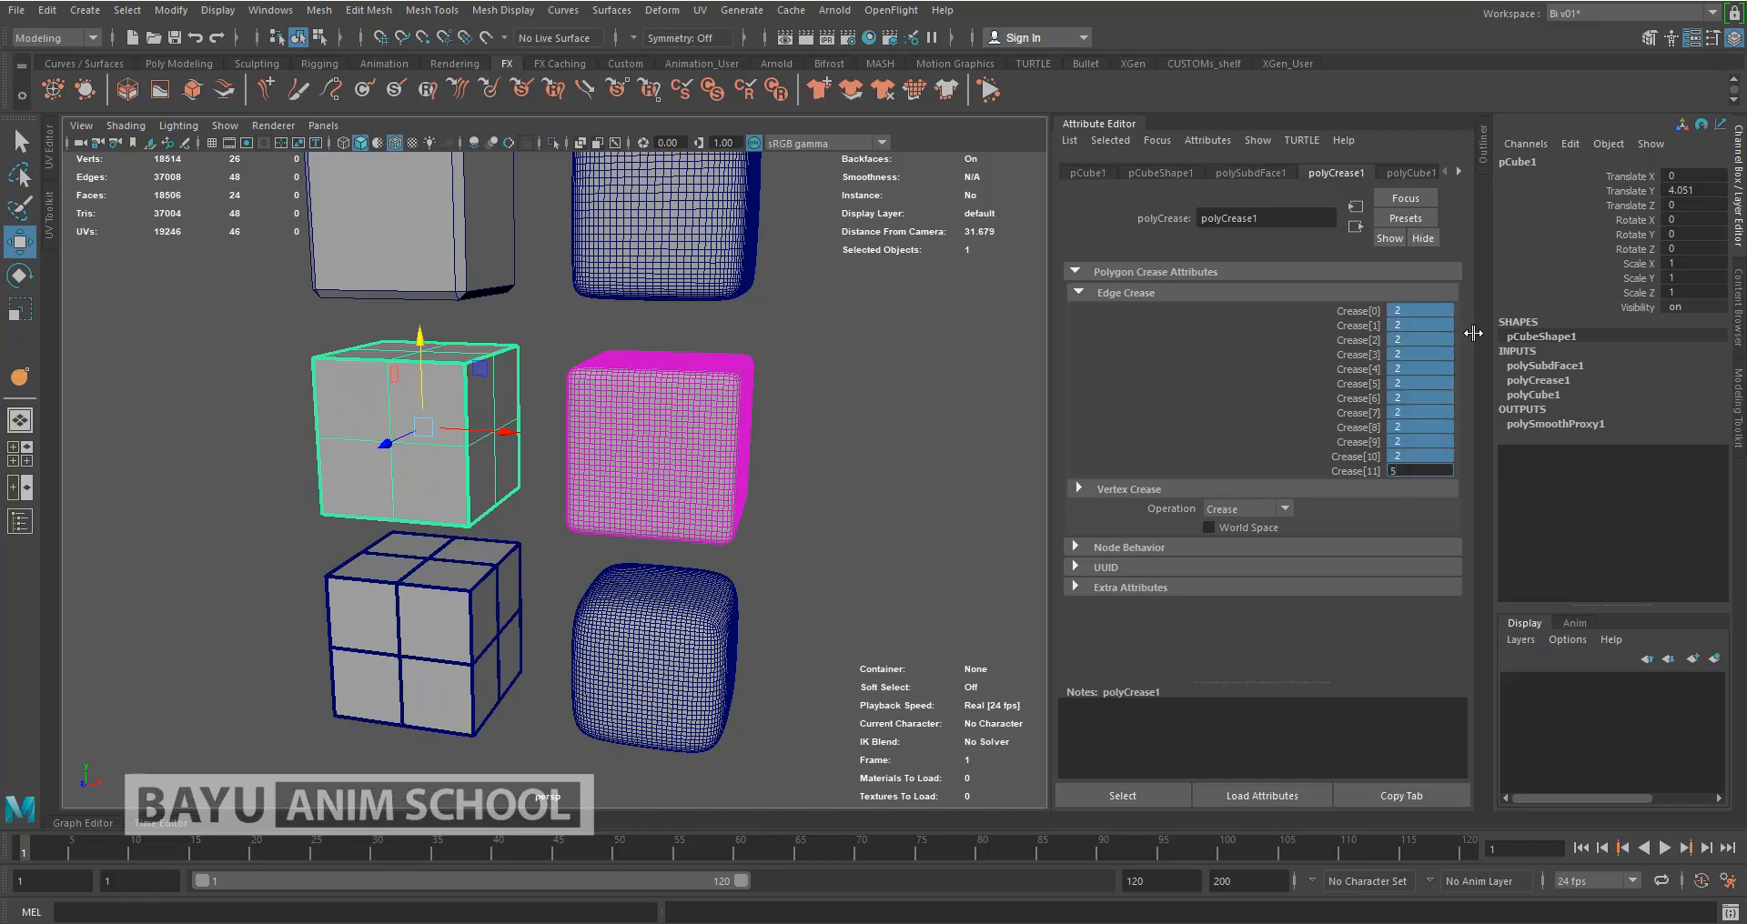
click(835, 514)
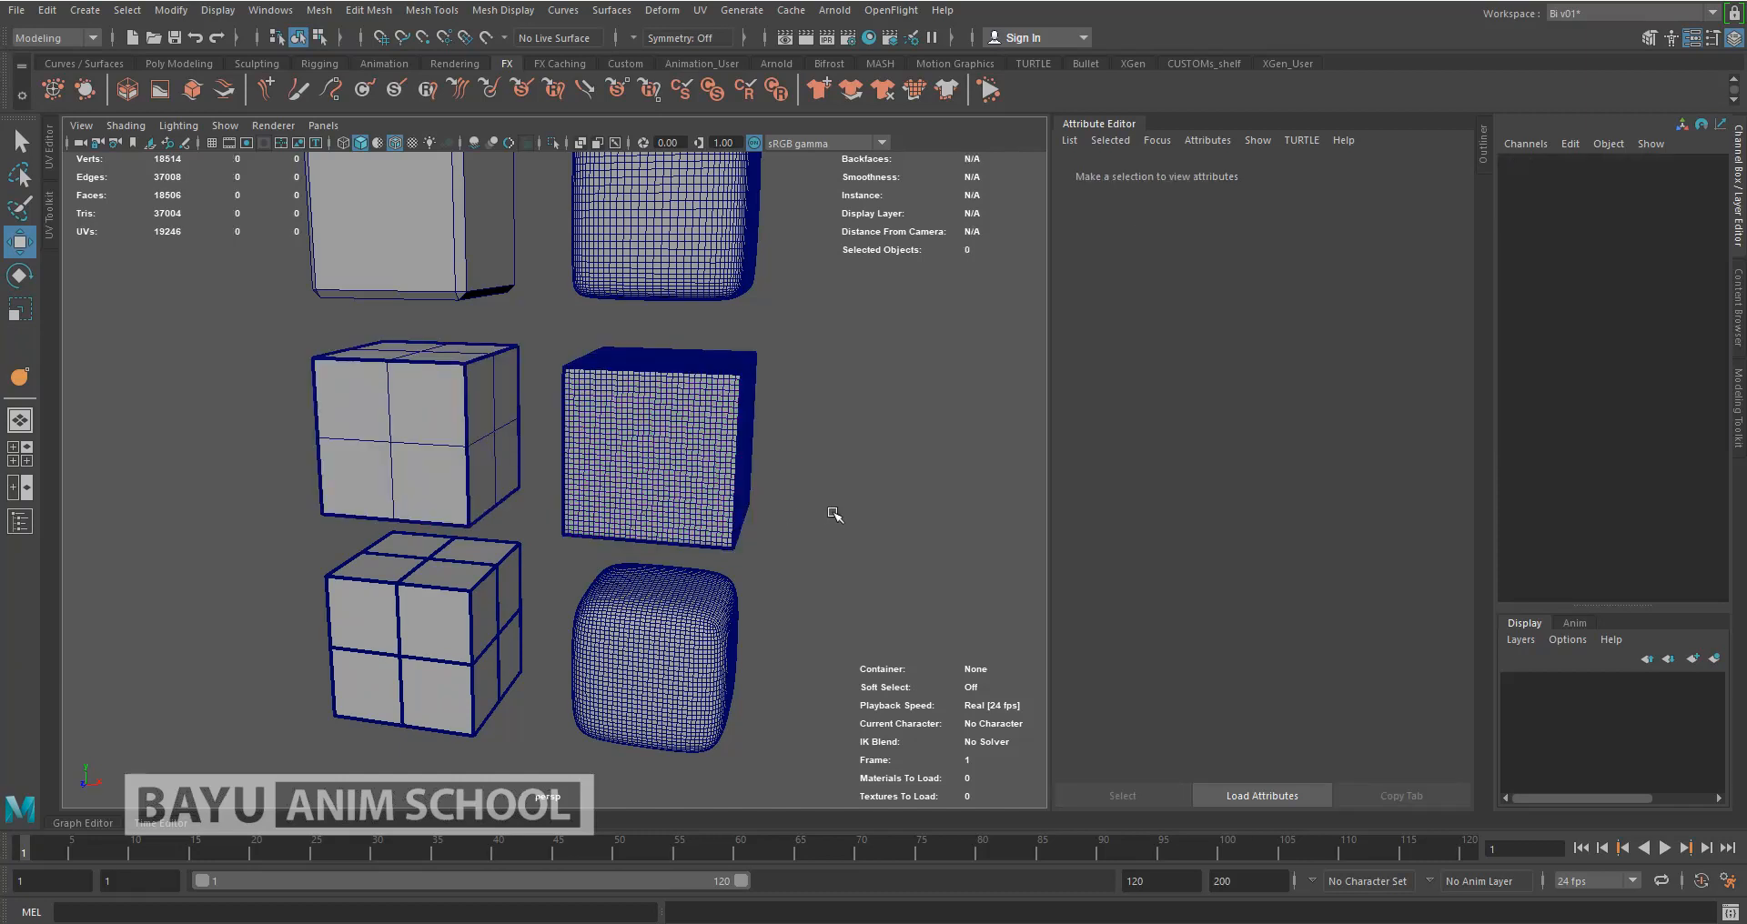
alt+drag(733, 503, 707, 497)
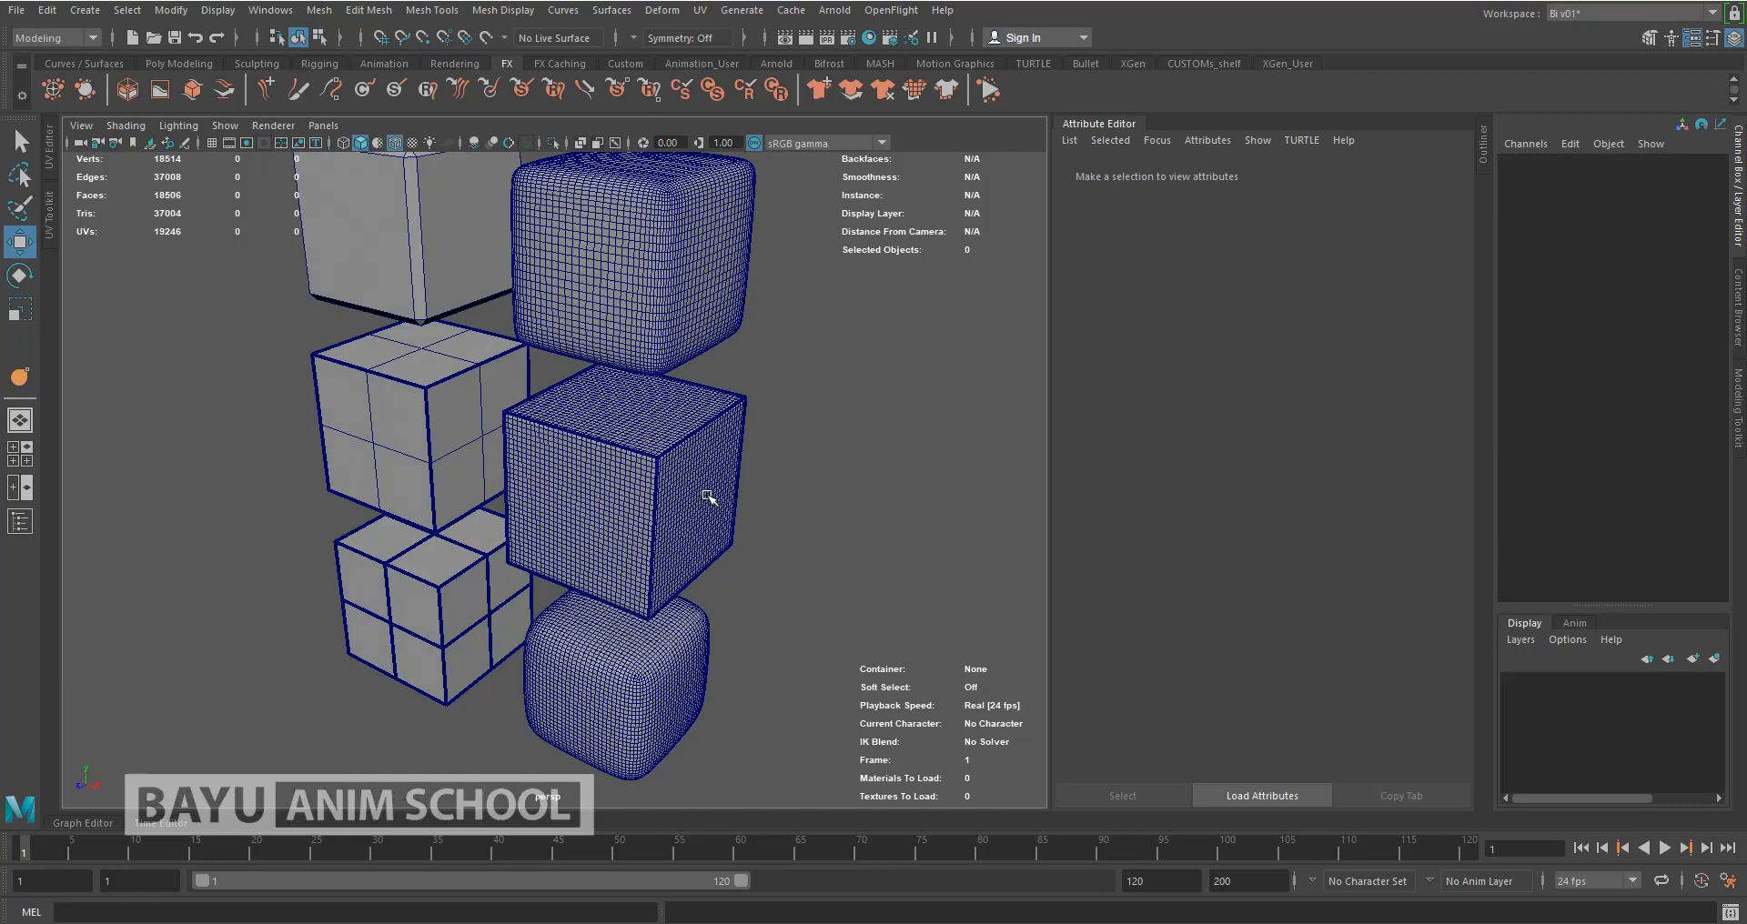
scroll(708, 496, up, 5)
alt+middle_drag(863, 389, 689, 428)
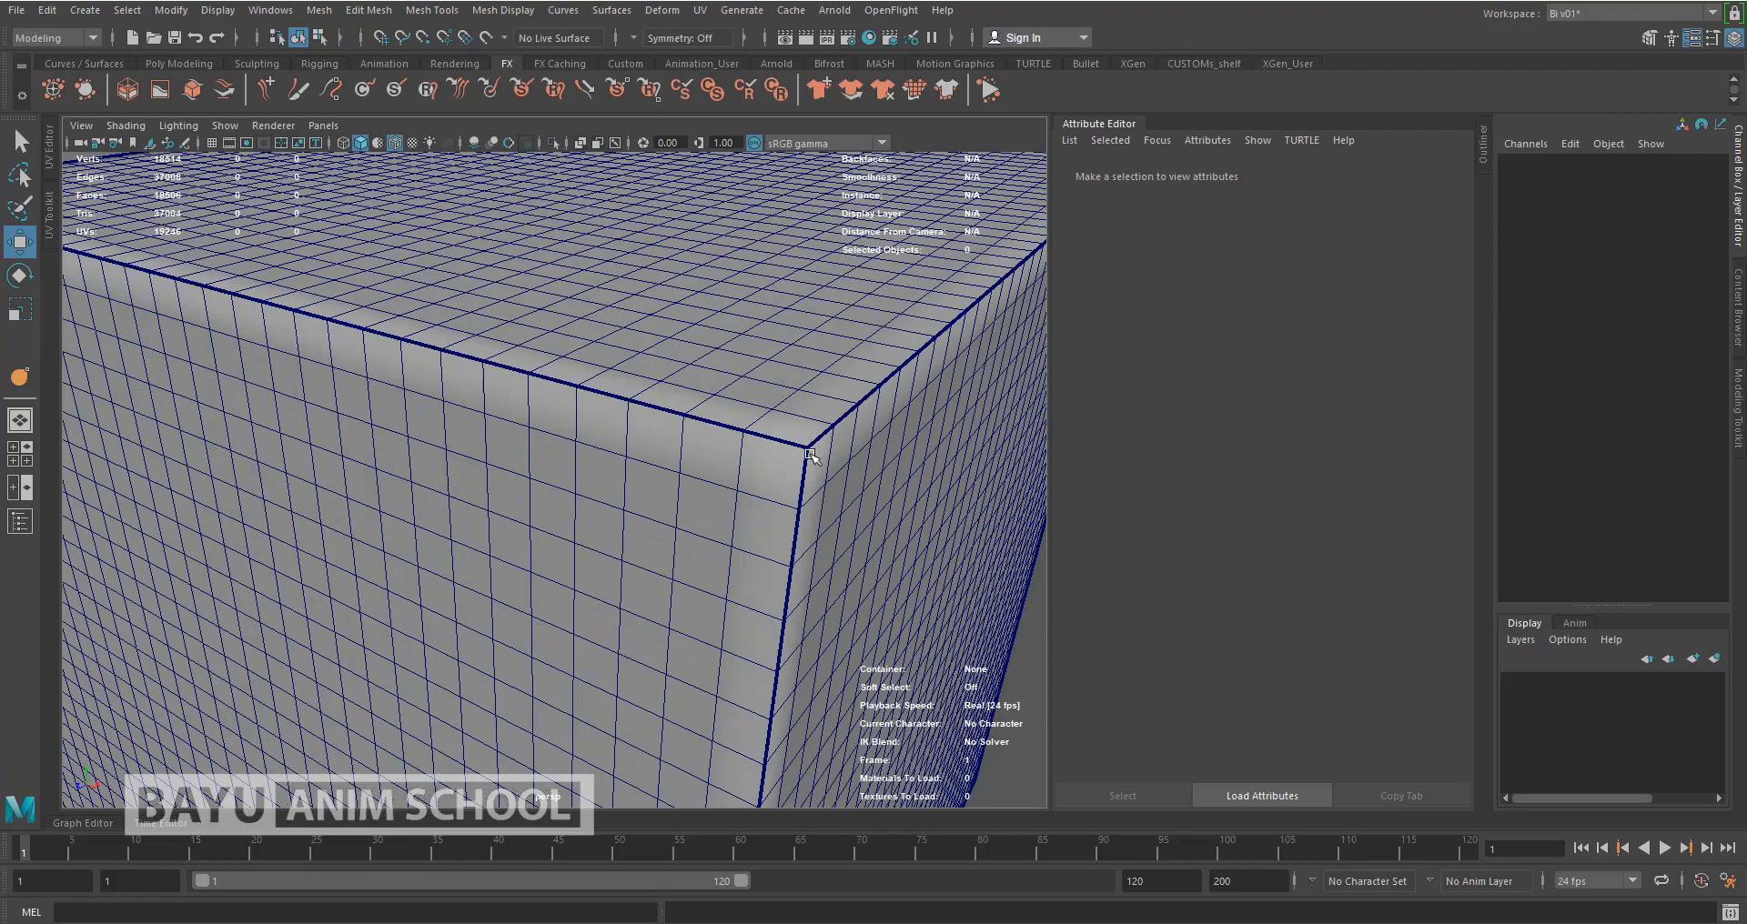
Reselect the middle original cube and set all its polyCrease1 edge crease values to 4
scroll(808, 453, down, 5)
alt+middle_drag(762, 479, 837, 484)
click(391, 423)
alt+drag(500, 510, 510, 469)
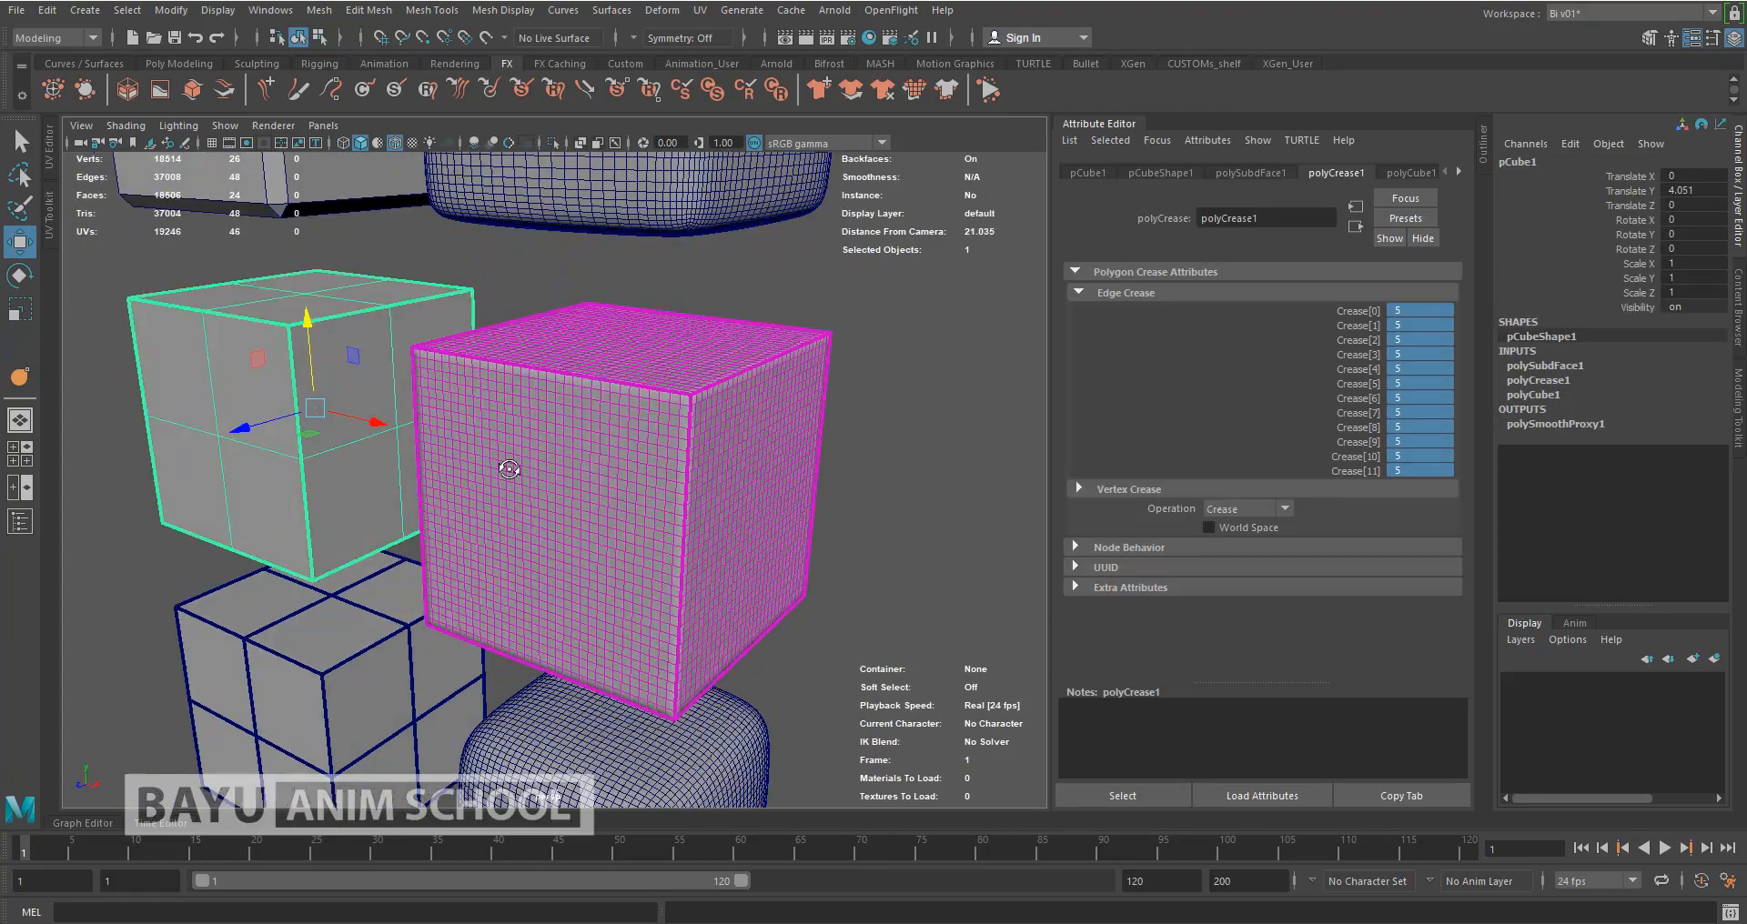
click(1416, 471)
text(4)
key(Return)
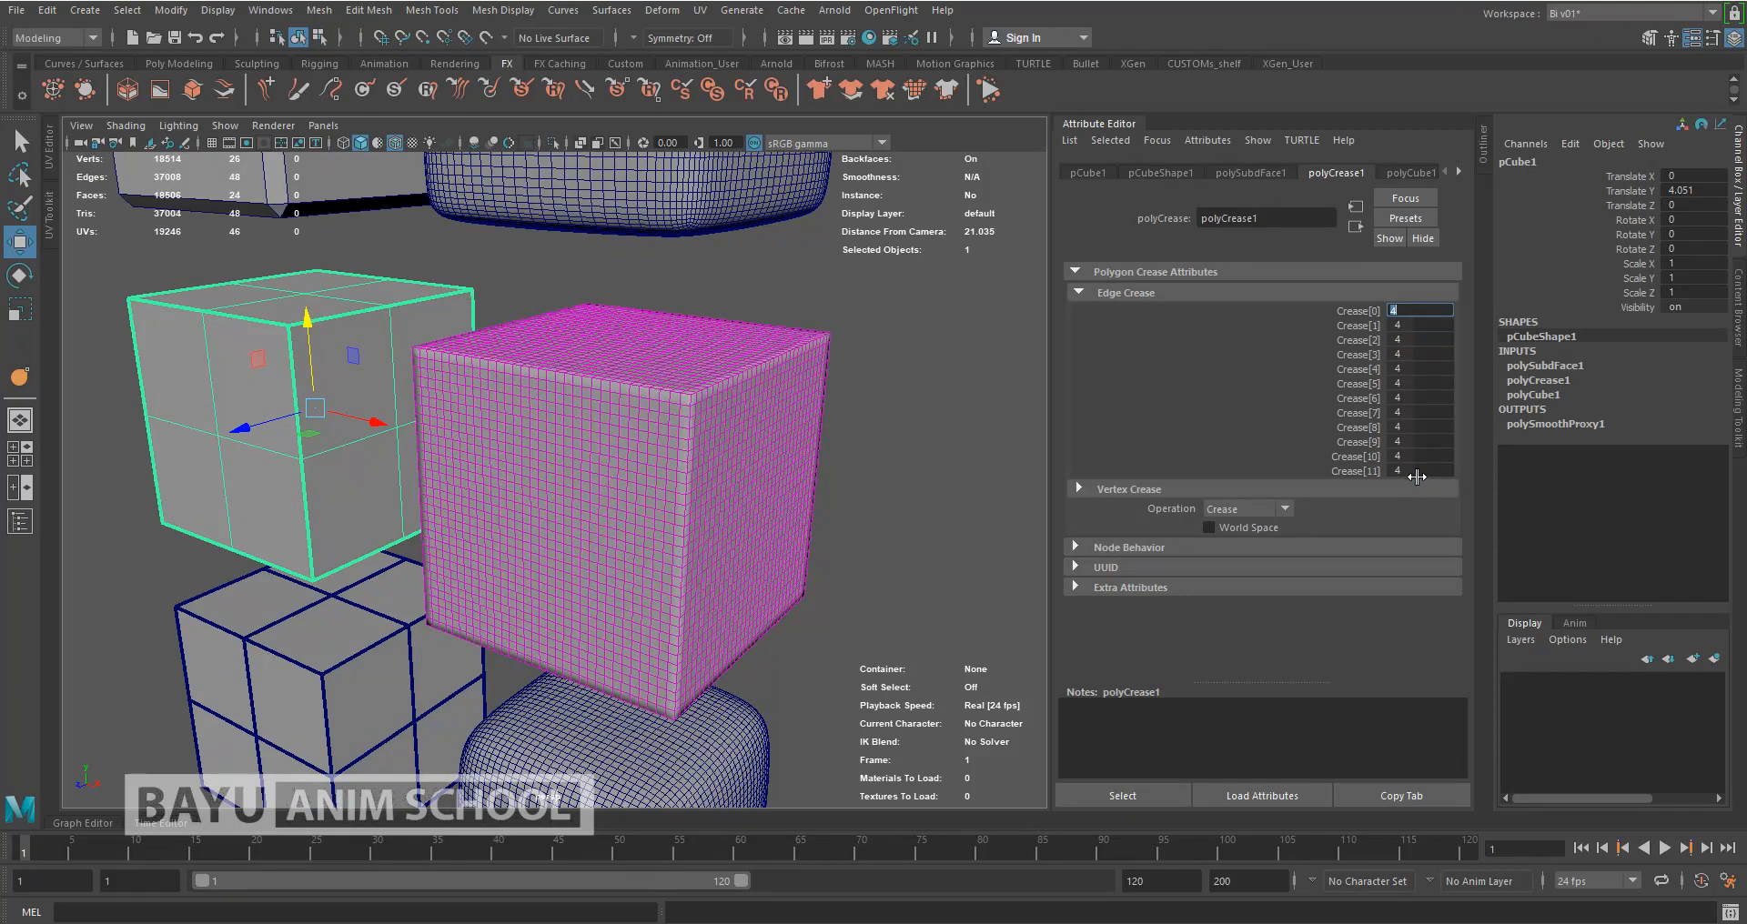
Set all the middle cube's edge crease values in polyCrease1 to 3 and clear the selection
mouse_move(762, 467)
alt+mouse_down()
mouse_move(865, 449)
mouse_move(877, 382)
mouse_move(780, 391)
mouse_move(706, 428)
mouse_move(784, 456)
mouse_move(776, 469)
alt+mouse_up()
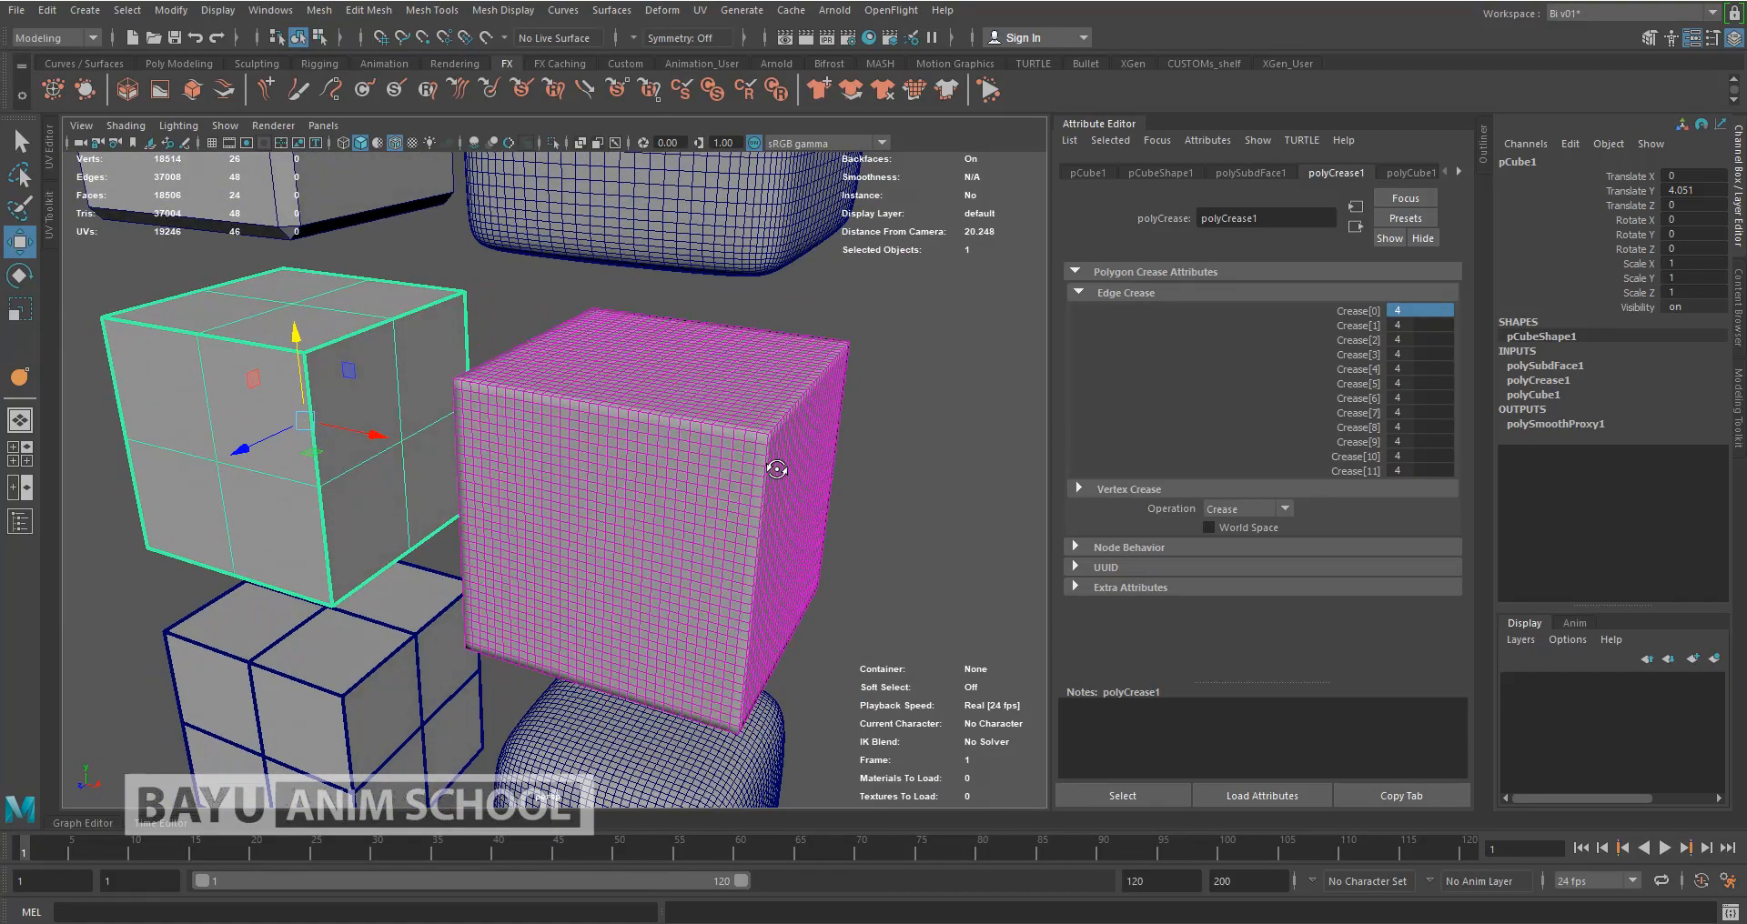
drag(1419, 312, 1404, 530)
text(3)
key(Return)
click(917, 486)
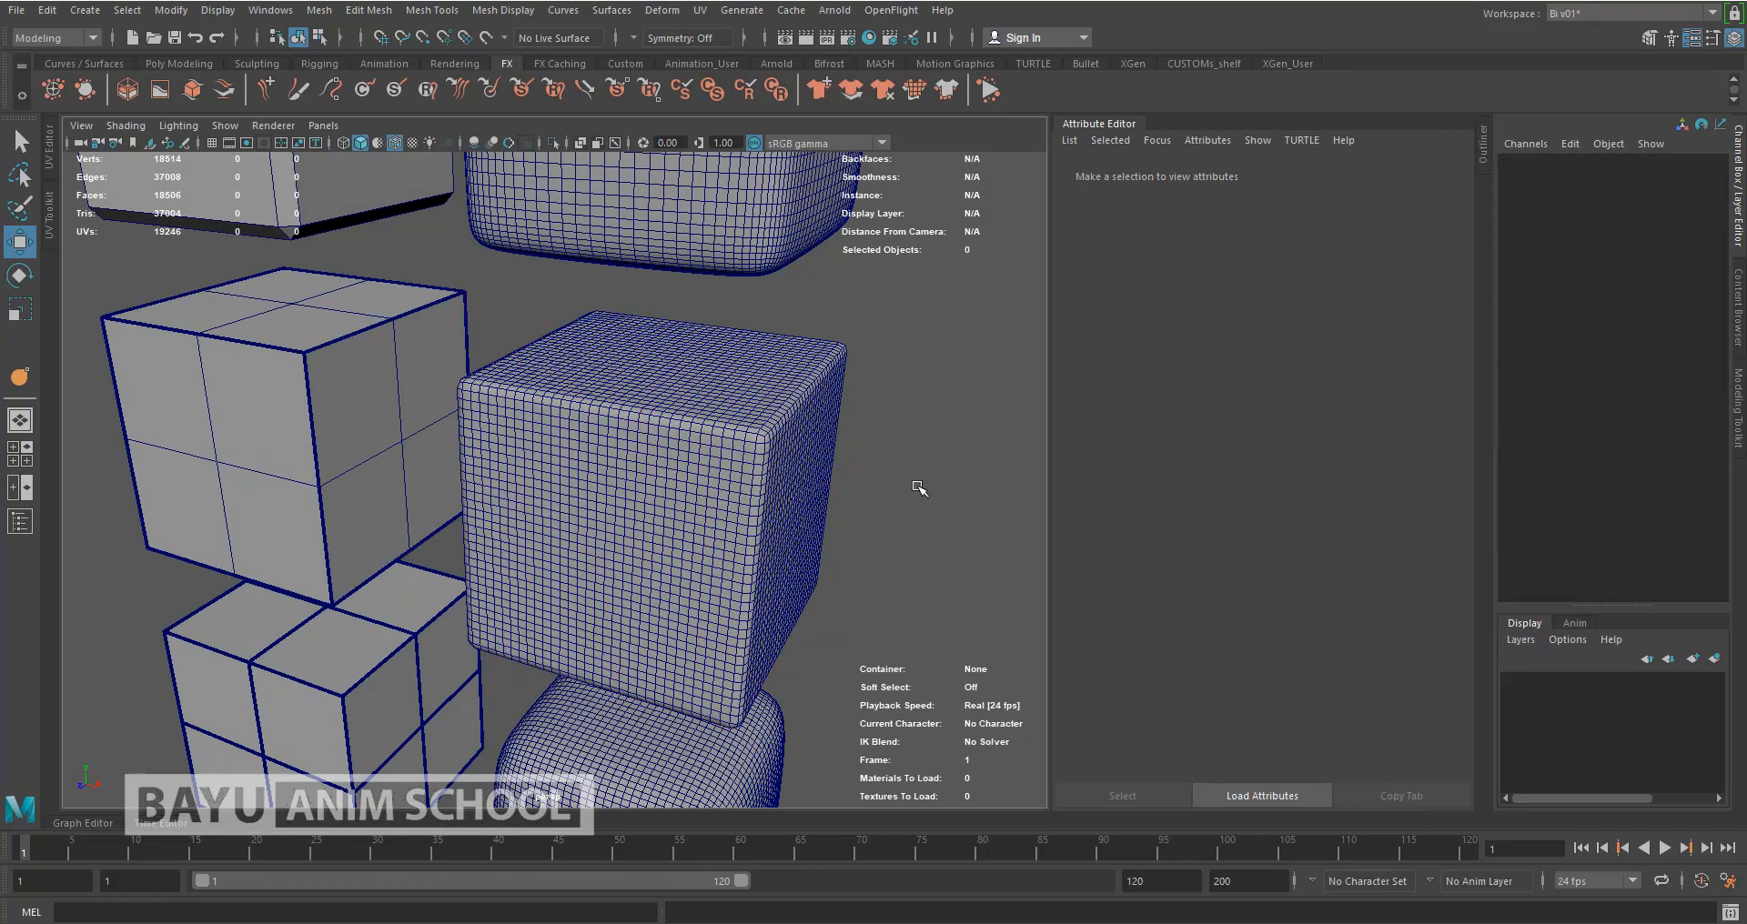
Switch the renderer to Maya Software, render the original cubes beside their smooth proxies in the perspective view, and close the render
alt+drag(779, 432, 885, 411)
scroll(885, 412, down, 5)
alt+middle_drag(888, 414, 878, 413)
mouse_move(878, 414)
alt+mouse_down()
mouse_move(866, 439)
mouse_move(875, 426)
alt+mouse_up()
scroll(875, 423, up, 3)
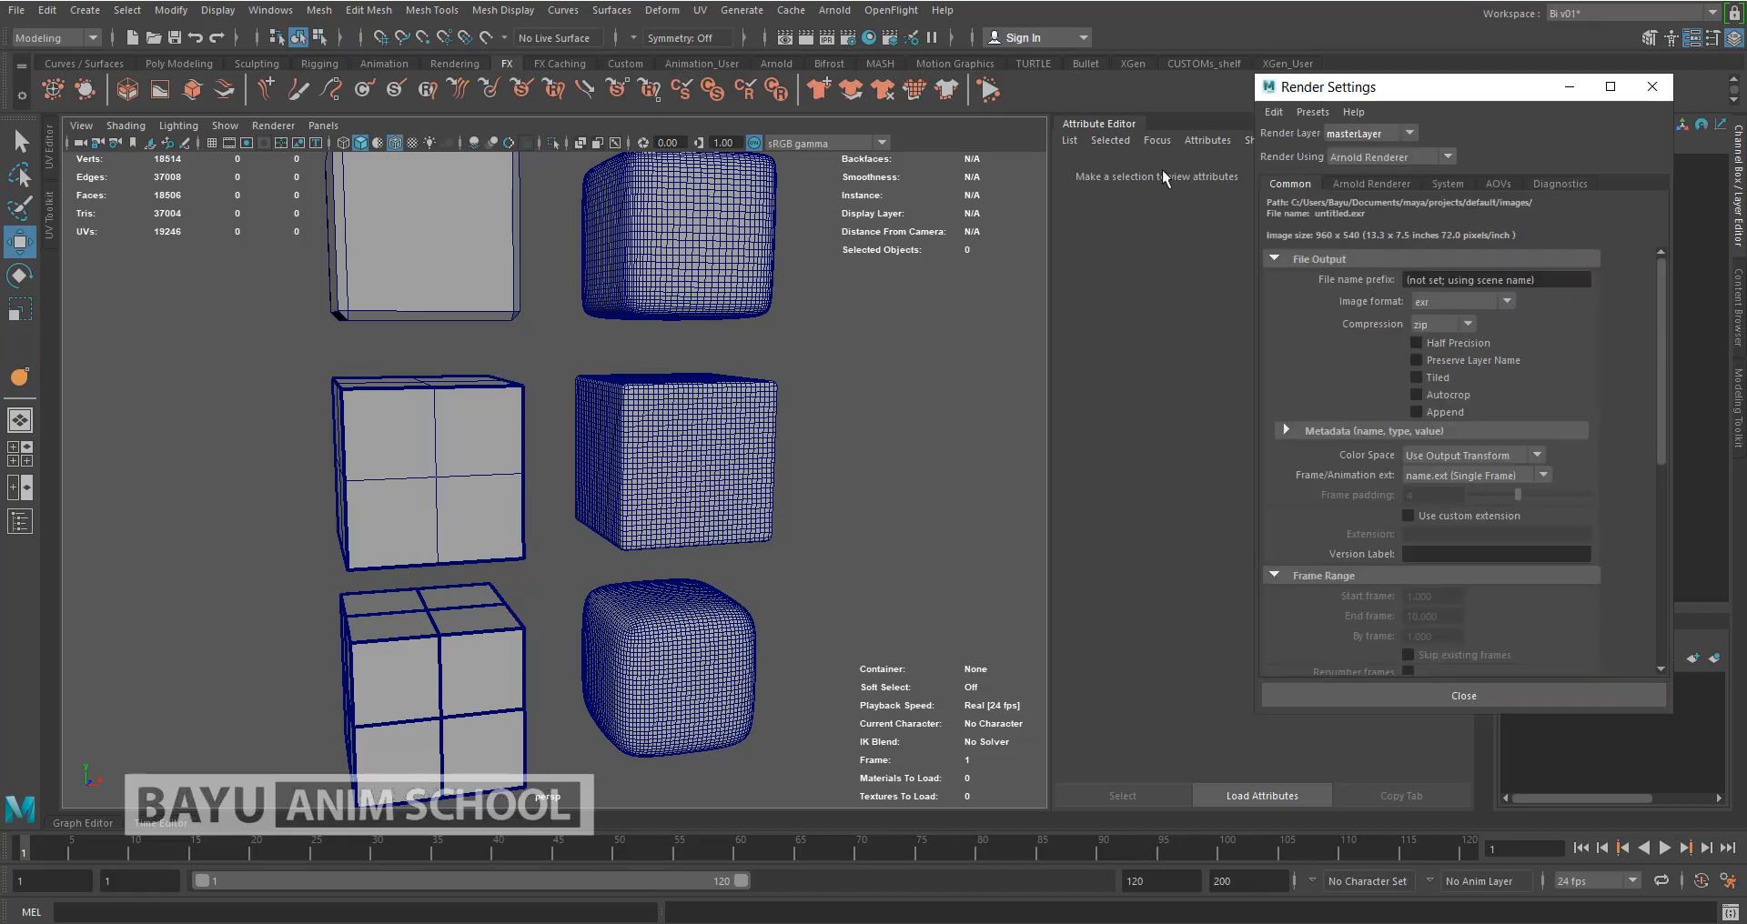
click(1395, 158)
click(1398, 182)
click(1652, 87)
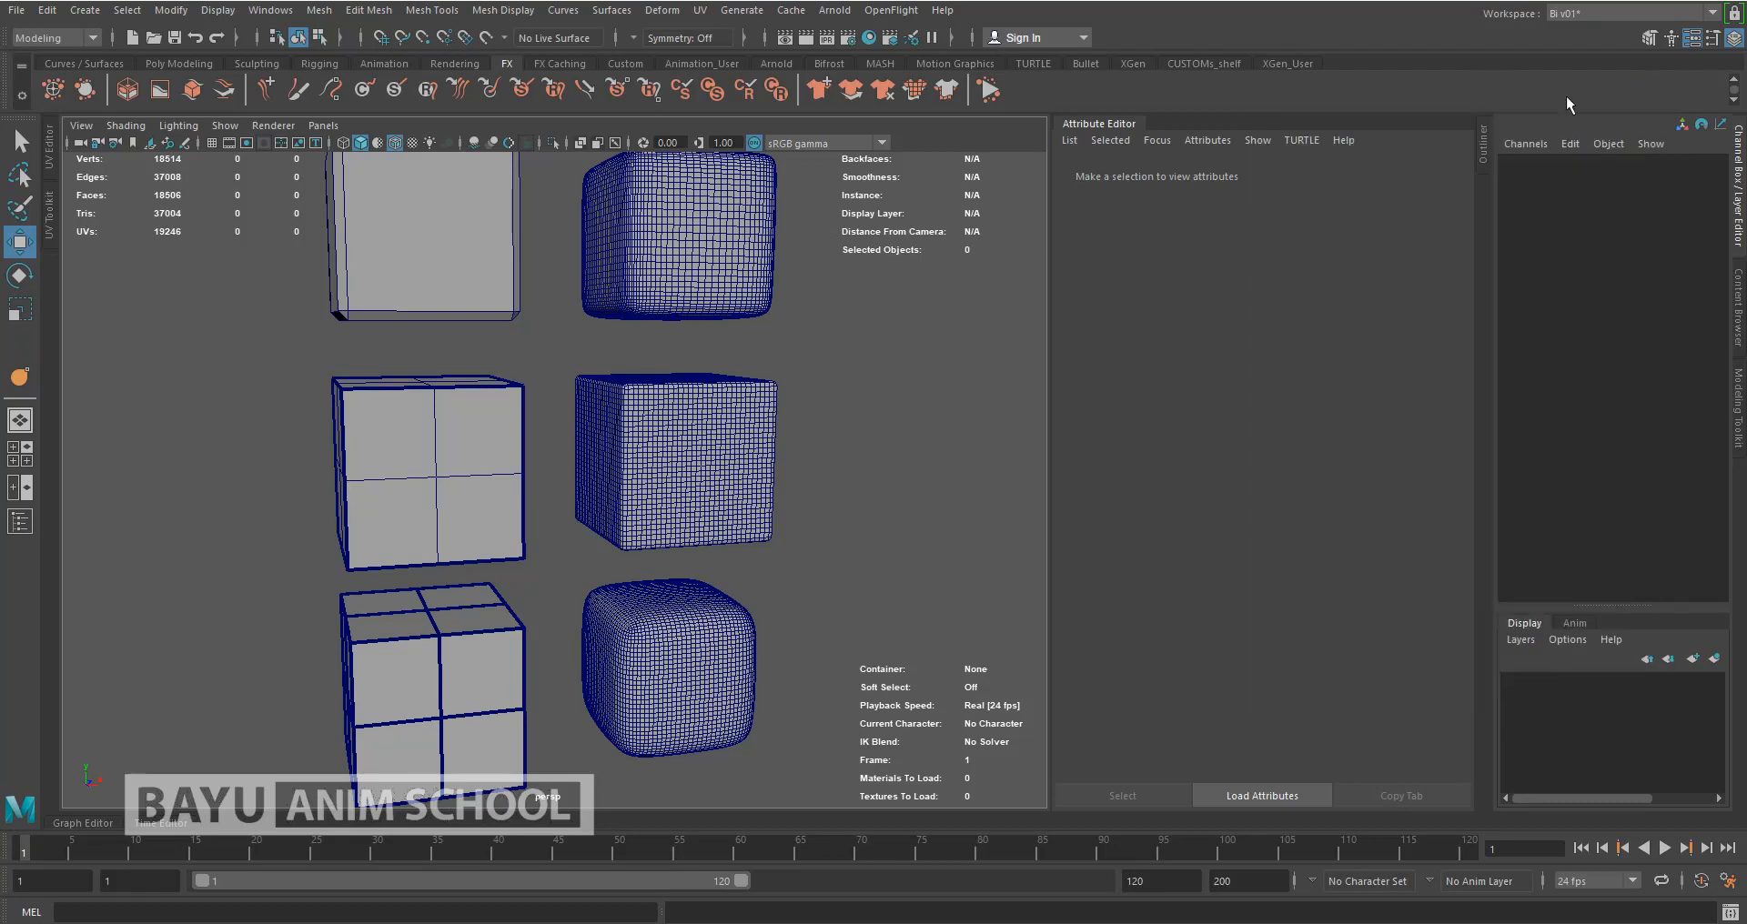
click(804, 39)
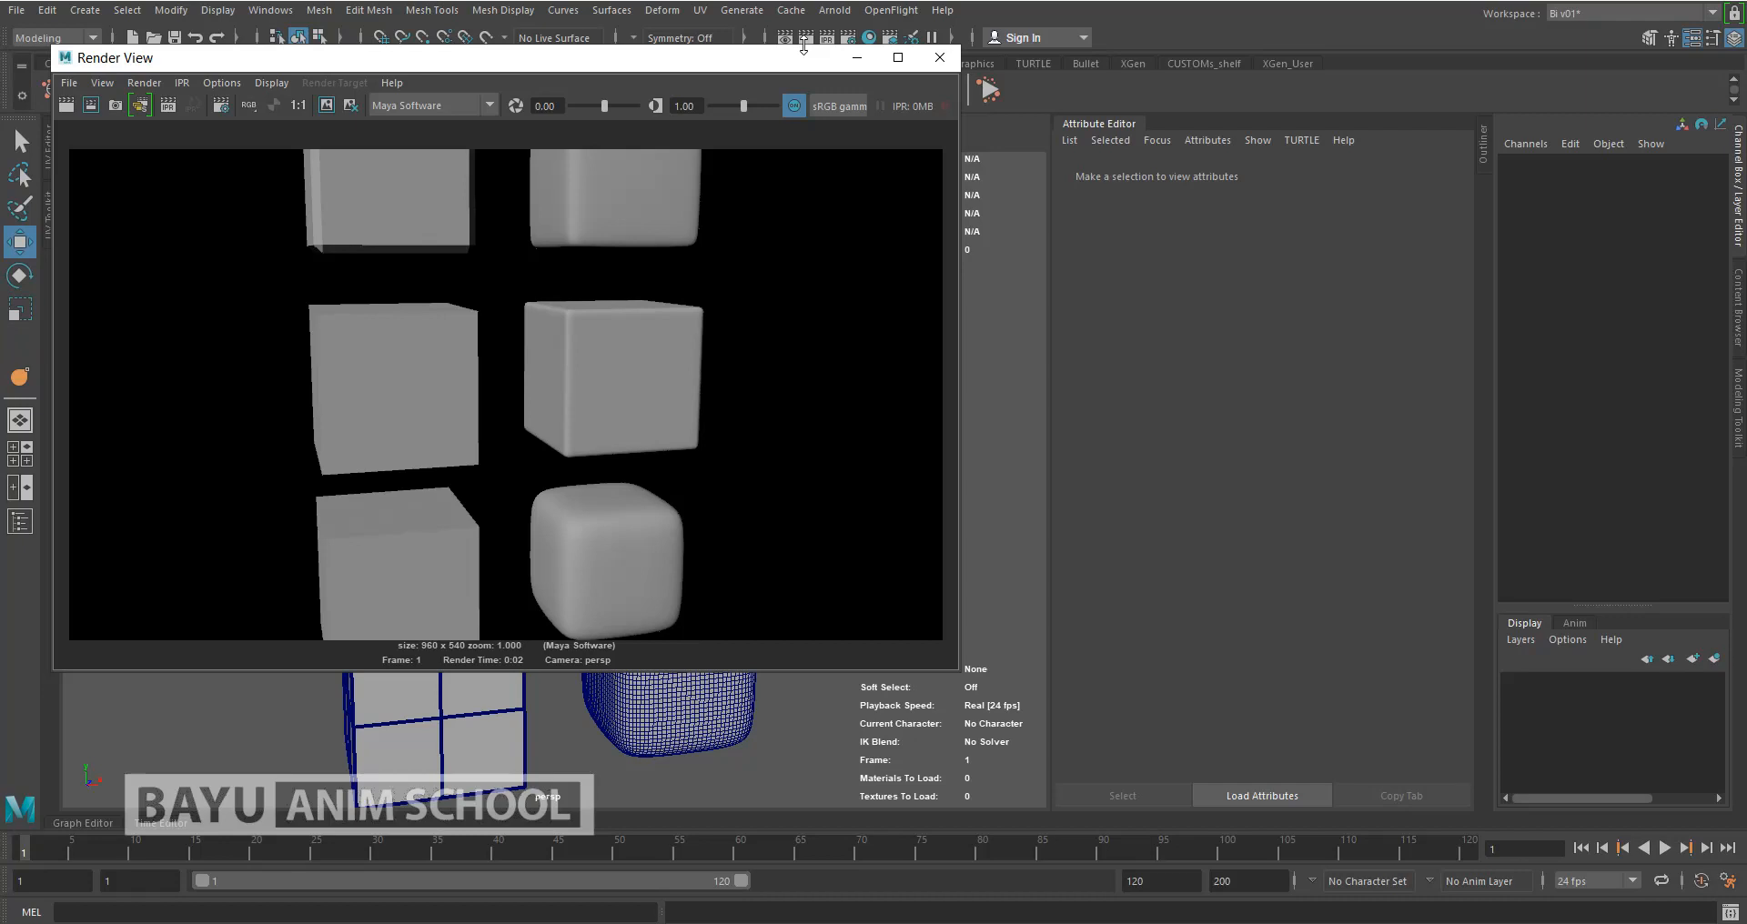
click(940, 57)
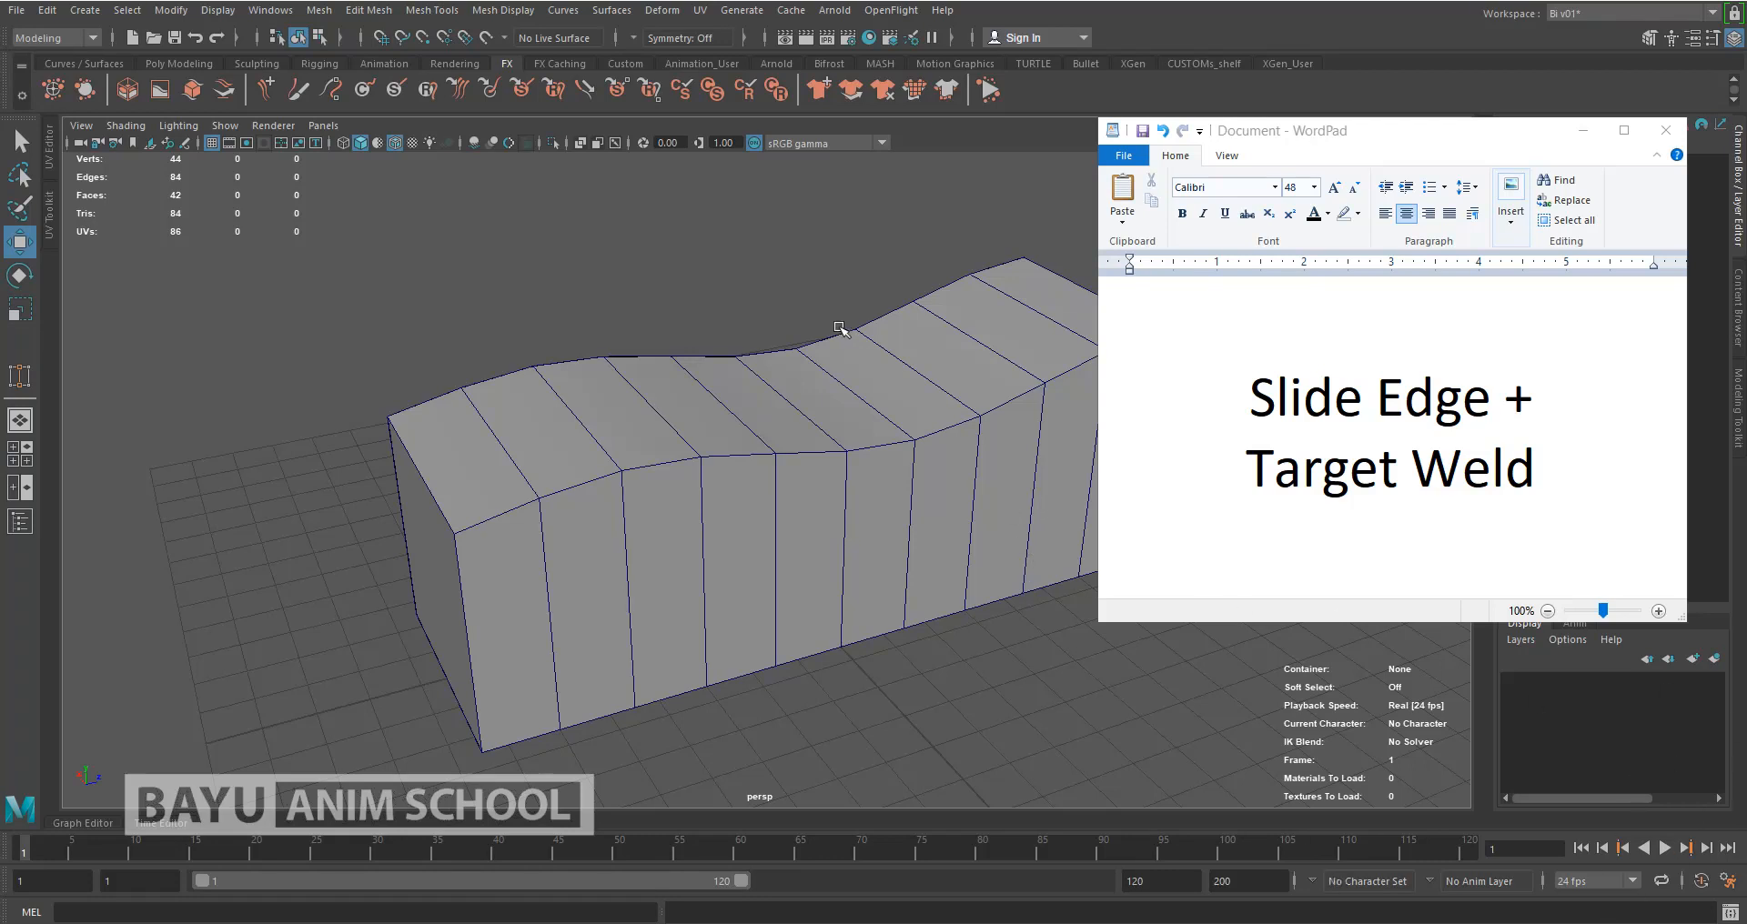
Select the wavy segmented box, activate the Slide Edge tool and switch the box to edge component mode
click(748, 309)
mouse_move(874, 452)
alt+mouse_down()
mouse_move(877, 499)
mouse_move(893, 484)
mouse_move(854, 503)
mouse_move(764, 495)
mouse_move(884, 512)
mouse_move(844, 498)
alt+mouse_up()
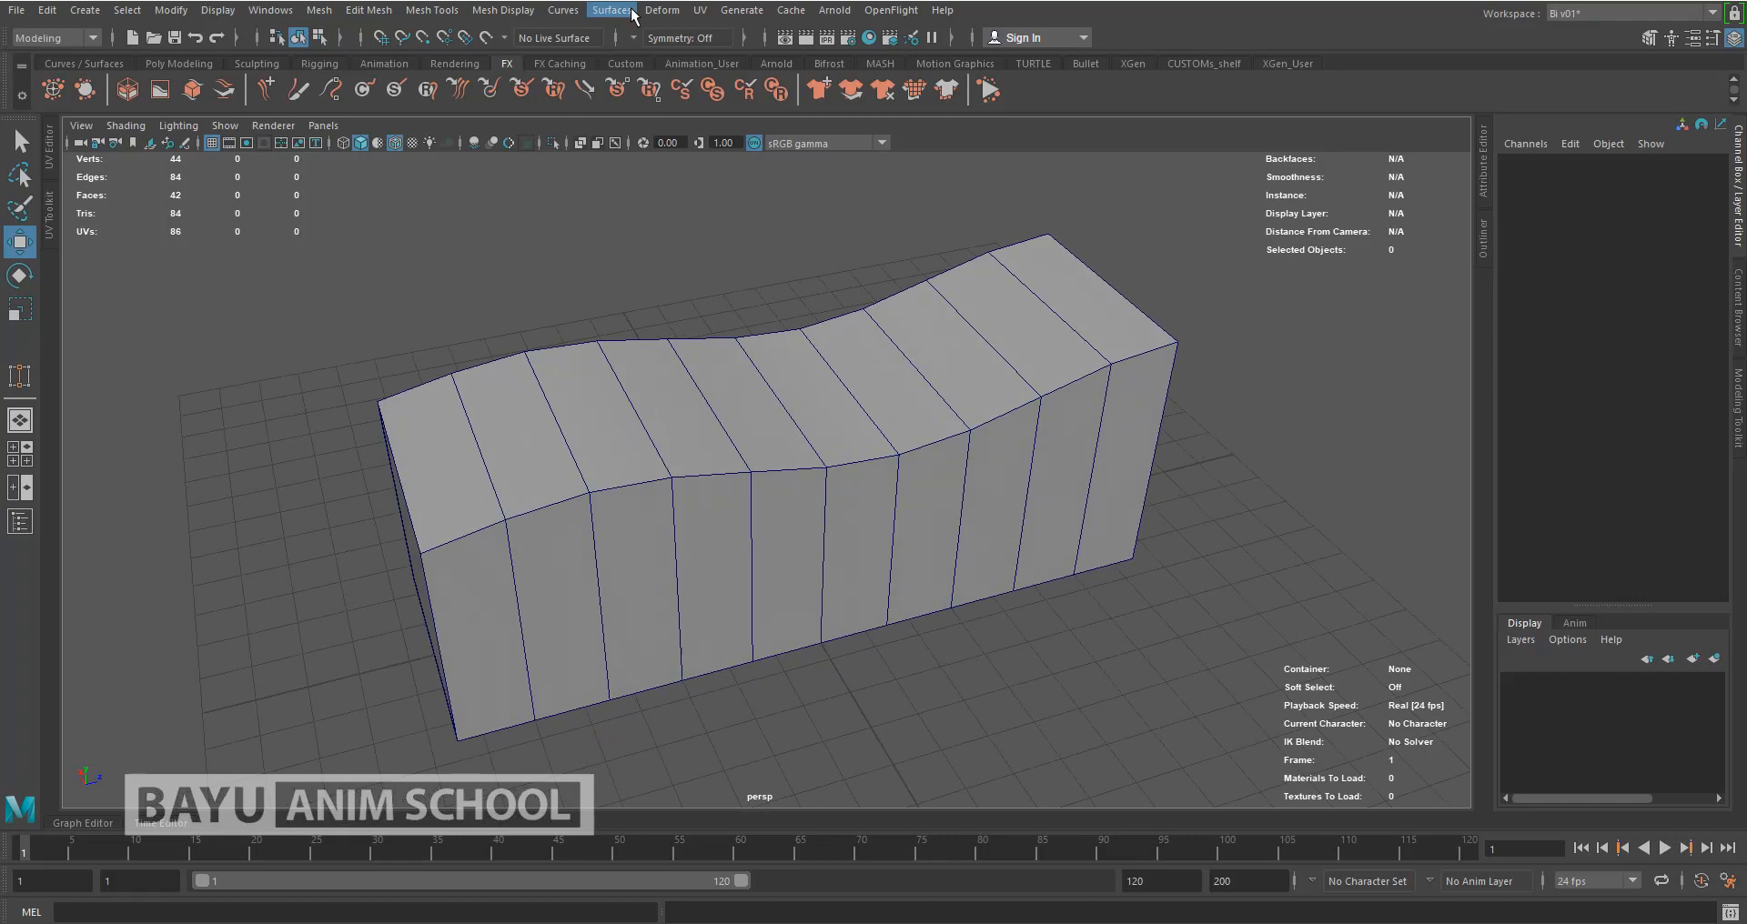
click(432, 10)
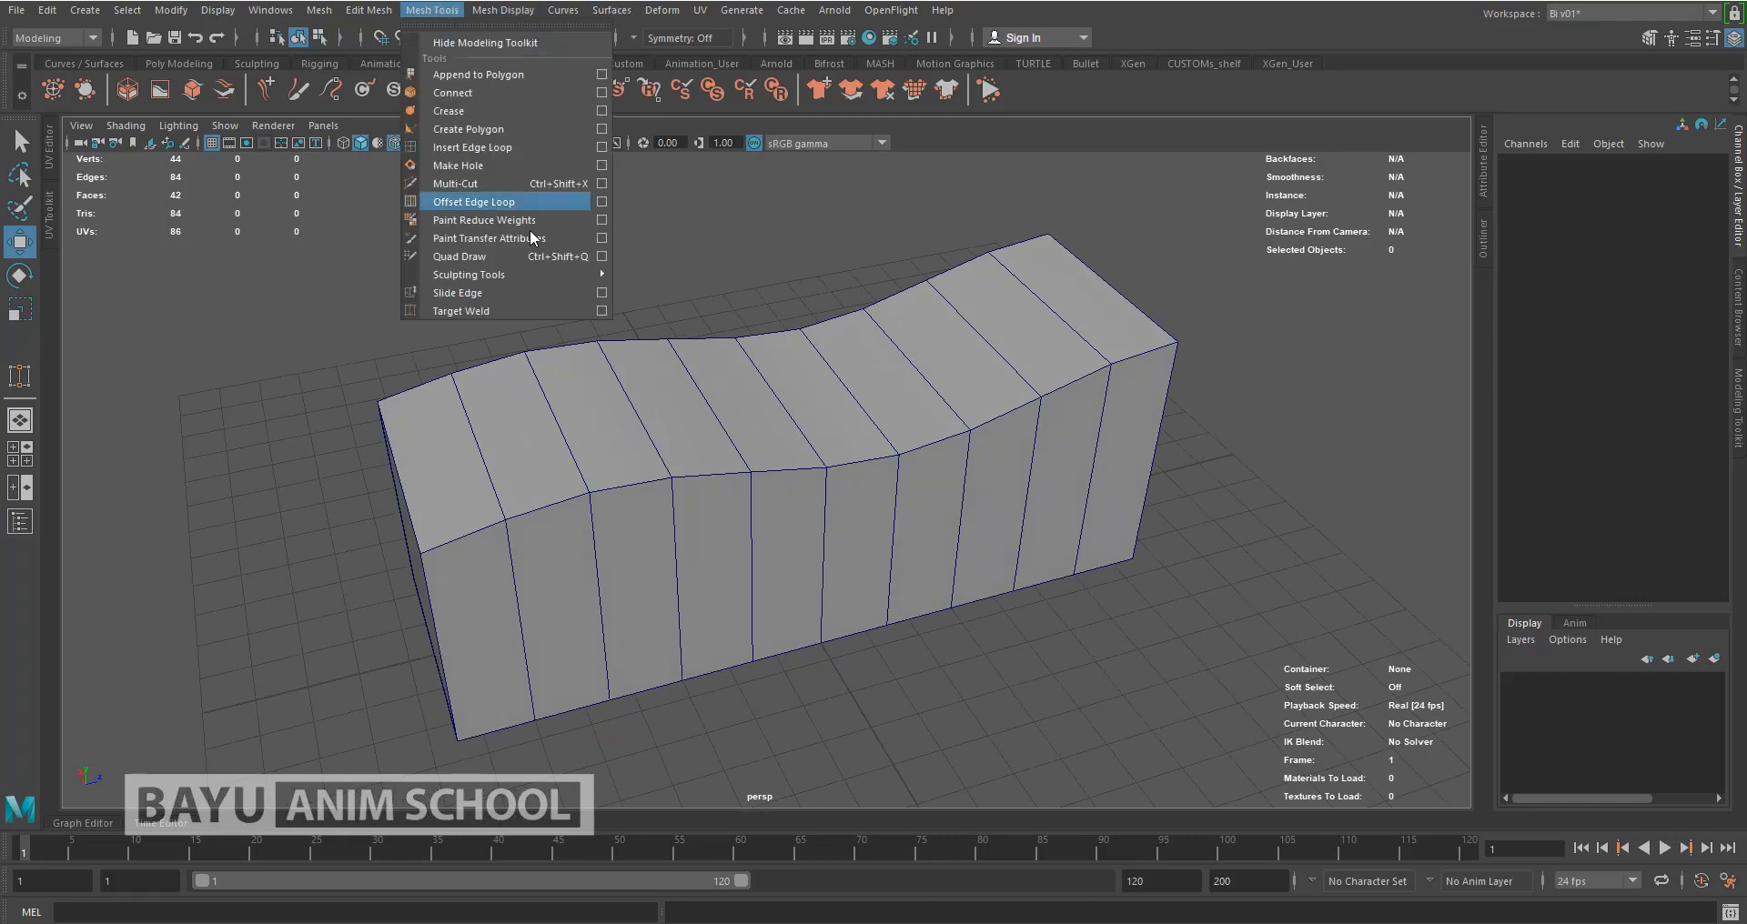
click(459, 293)
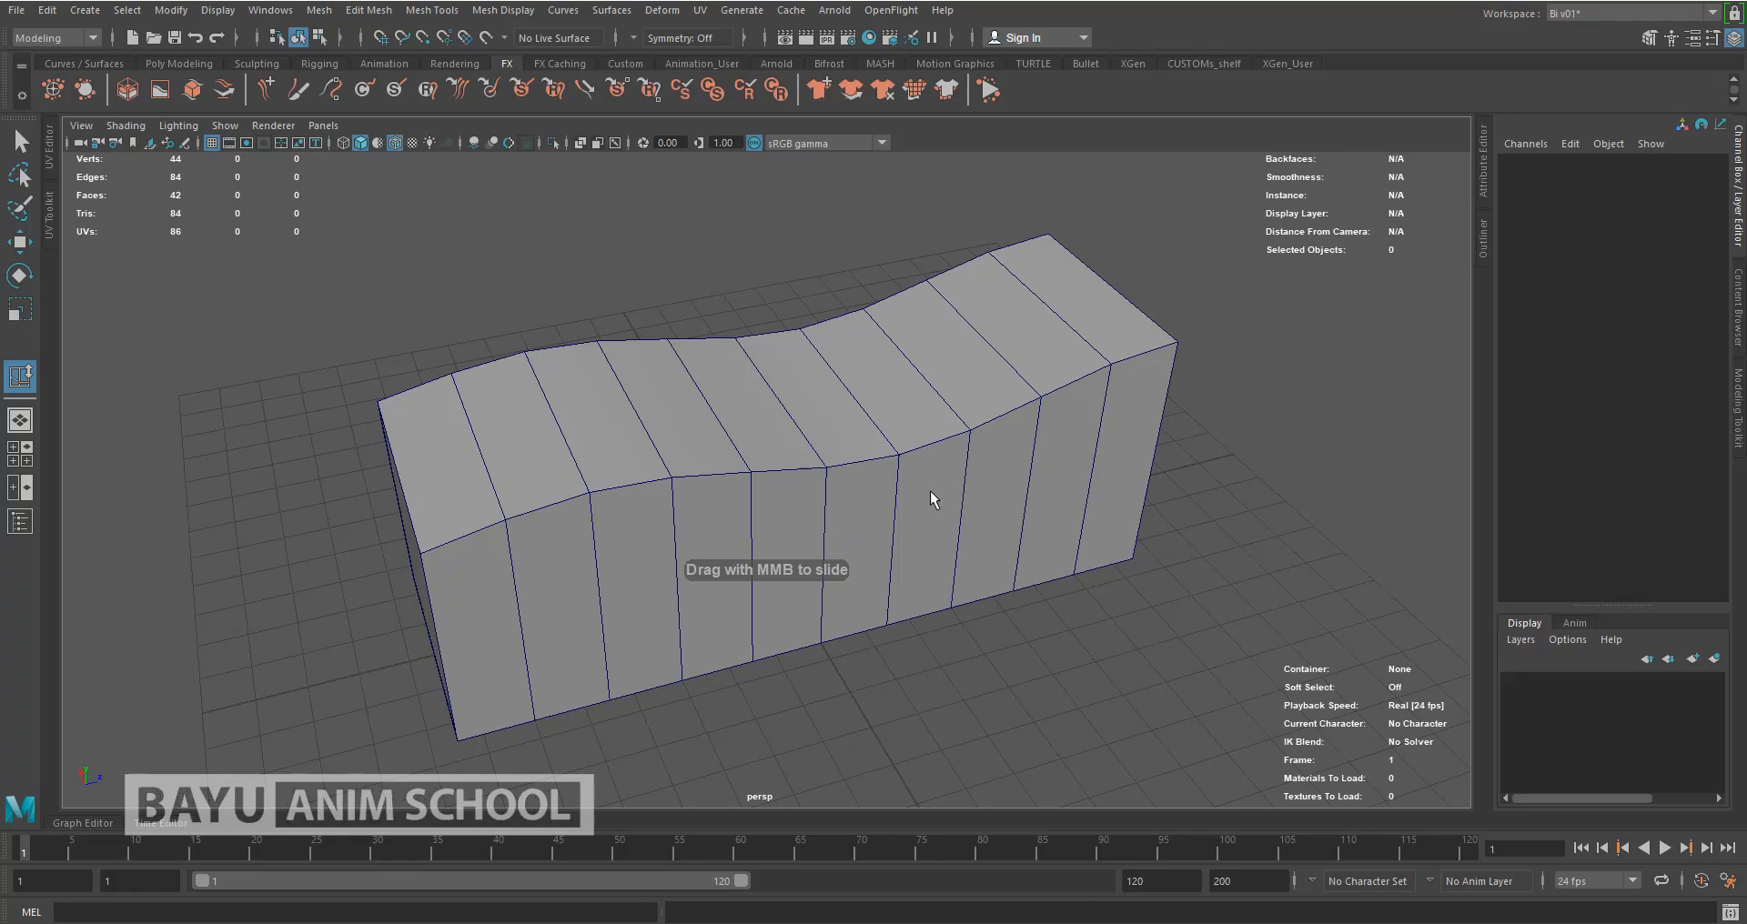
mouse_move(943, 483)
alt+mouse_down()
mouse_move(968, 489)
mouse_move(939, 467)
mouse_move(946, 443)
alt+mouse_up()
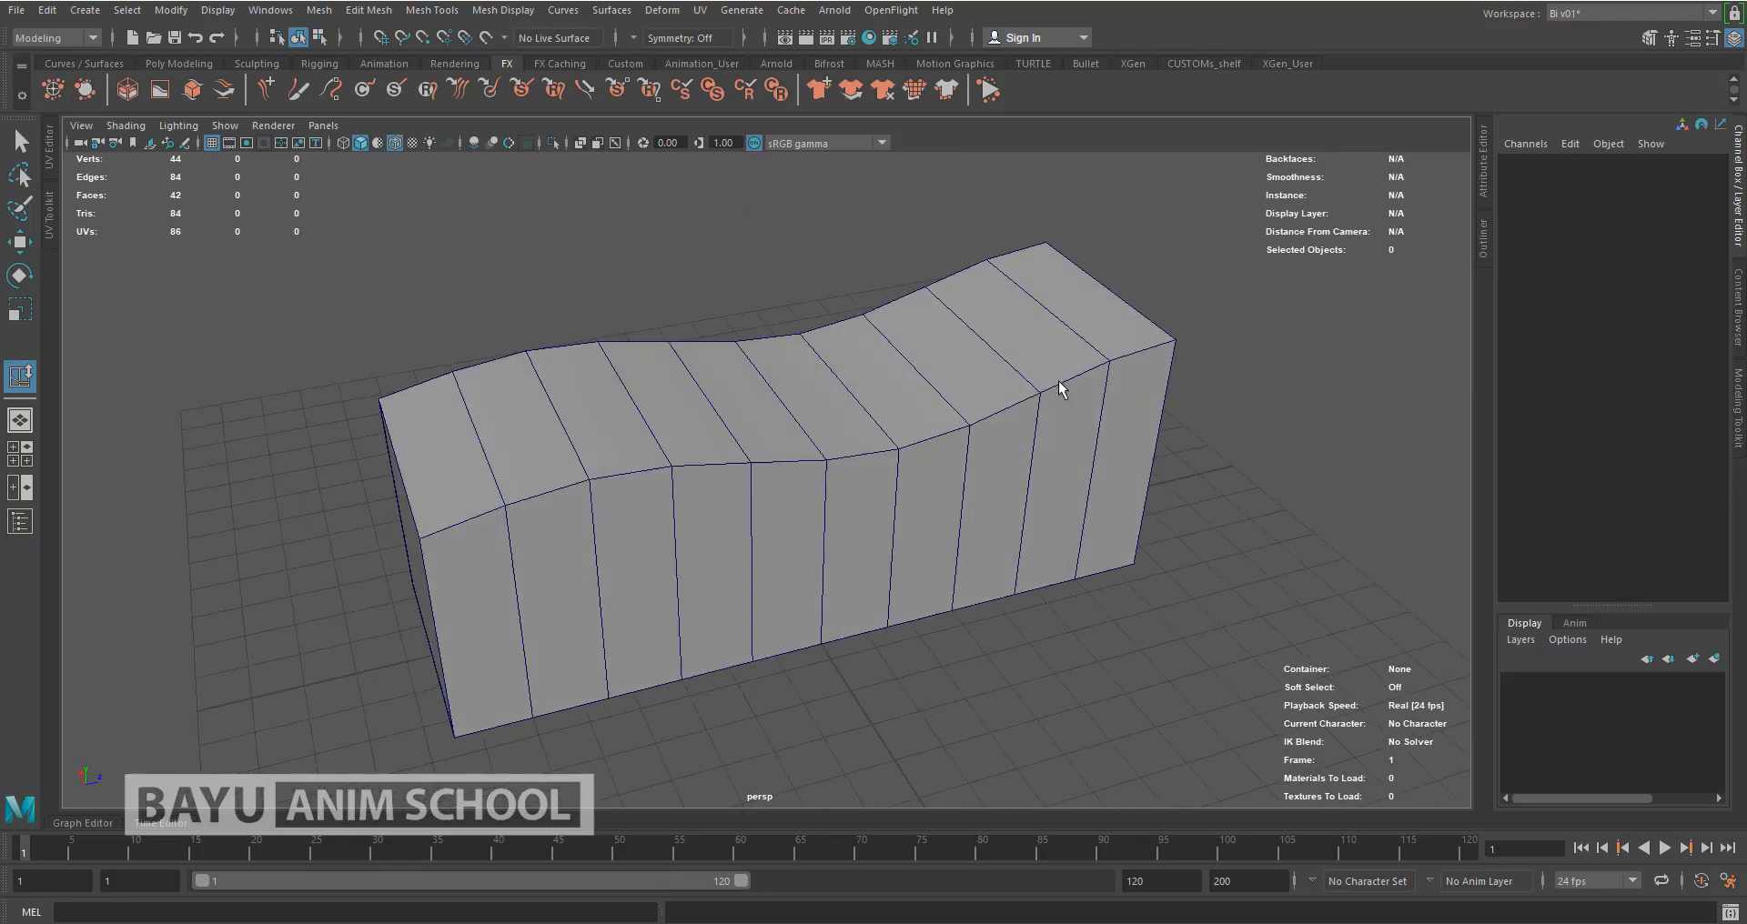
click(1090, 441)
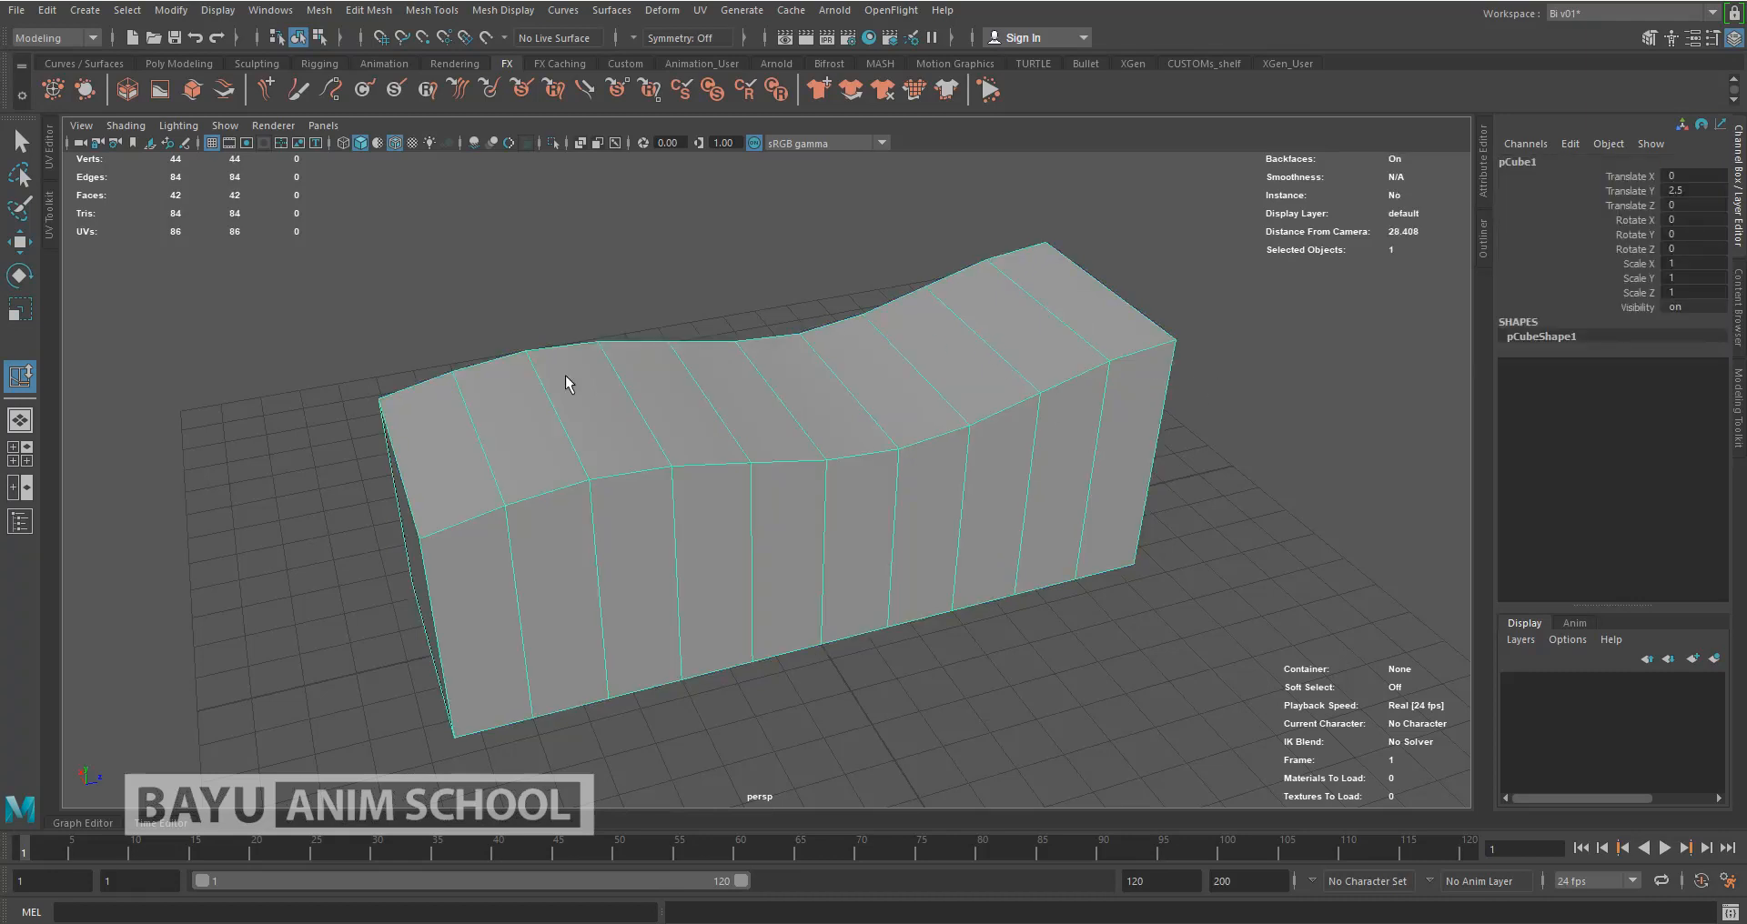
click(431, 10)
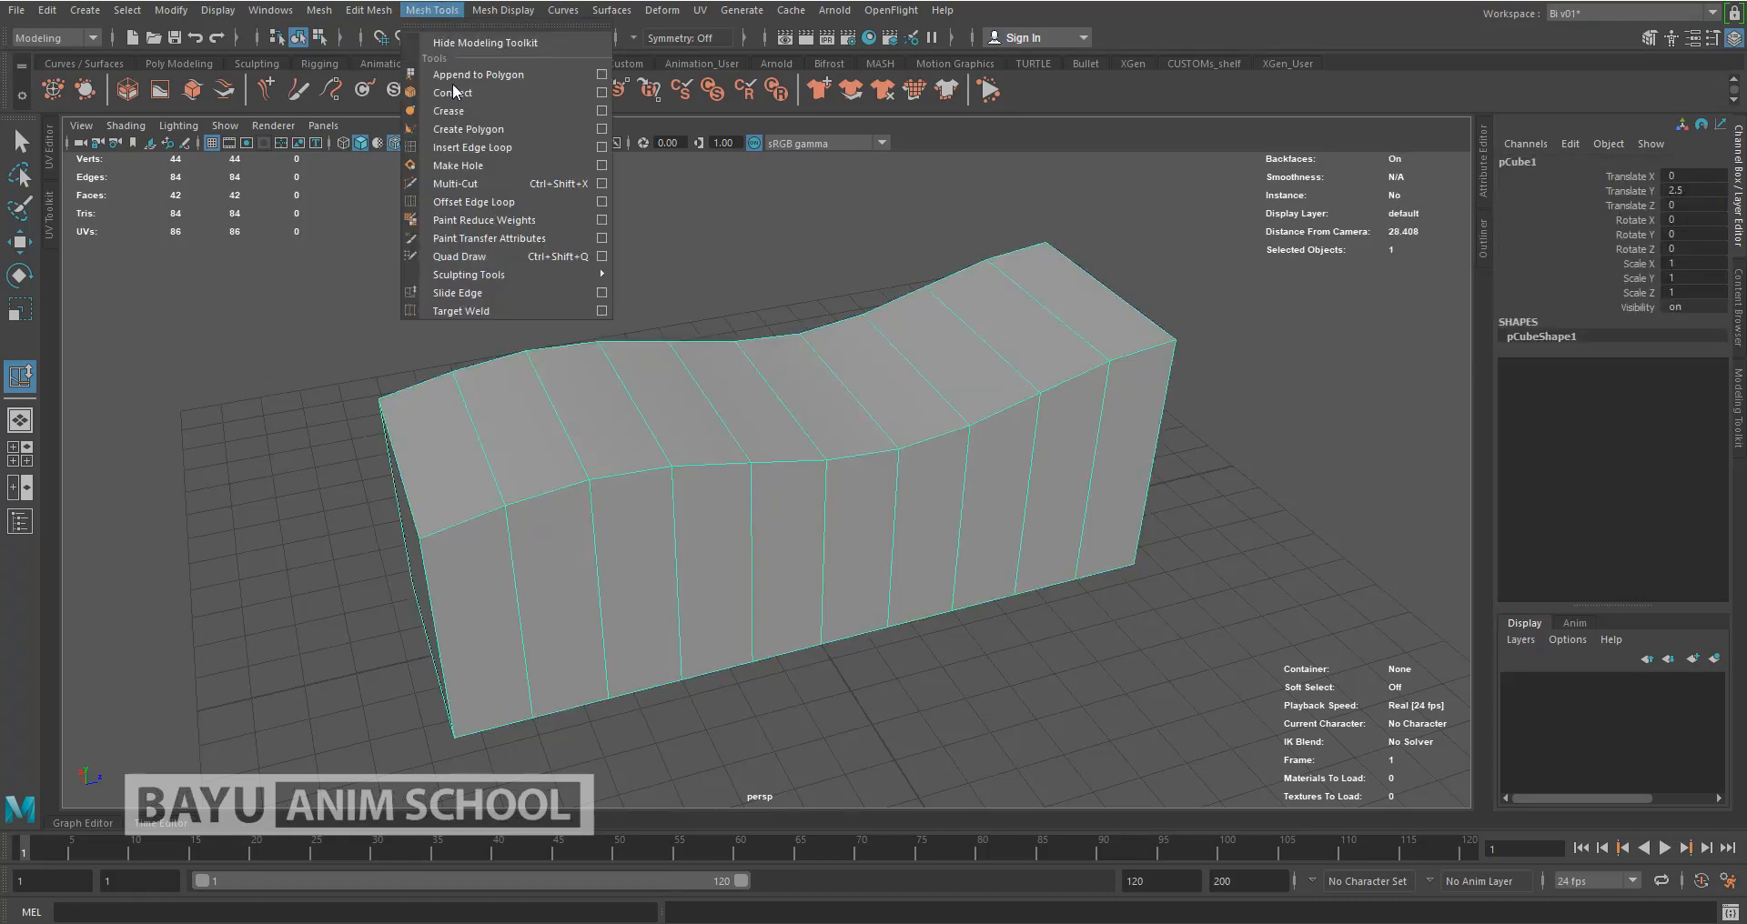
click(507, 292)
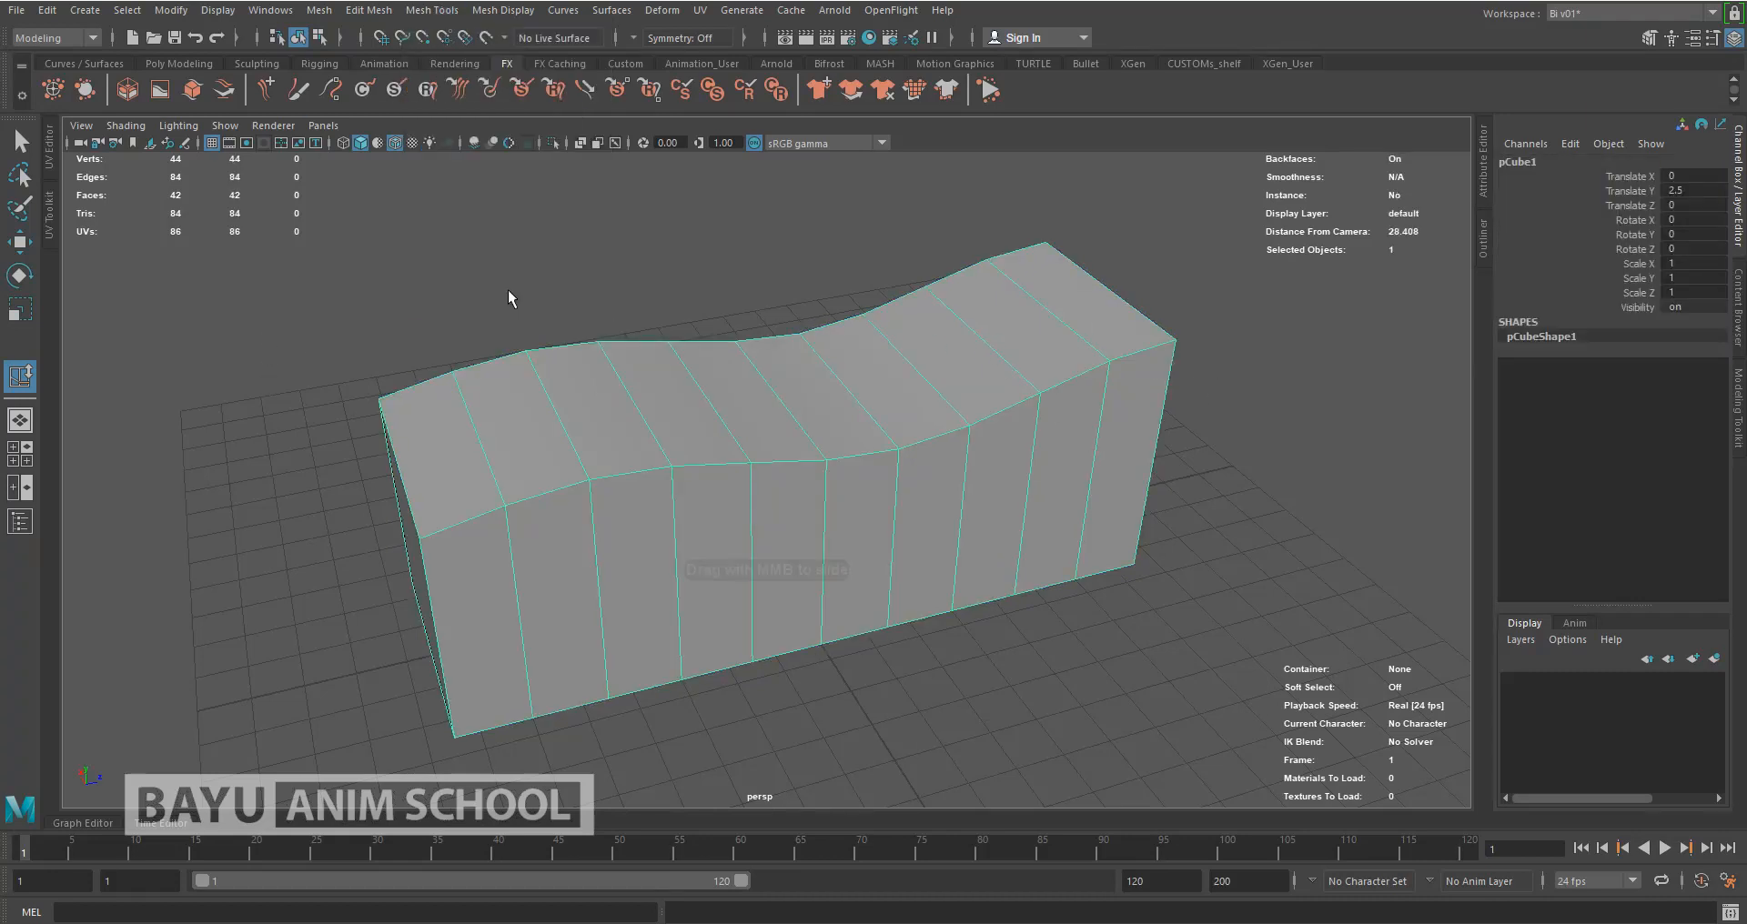
right_drag(766, 296, 765, 244)
Try sliding single cross edges back and forth along the wavy top surface and undo the slides
click(919, 382)
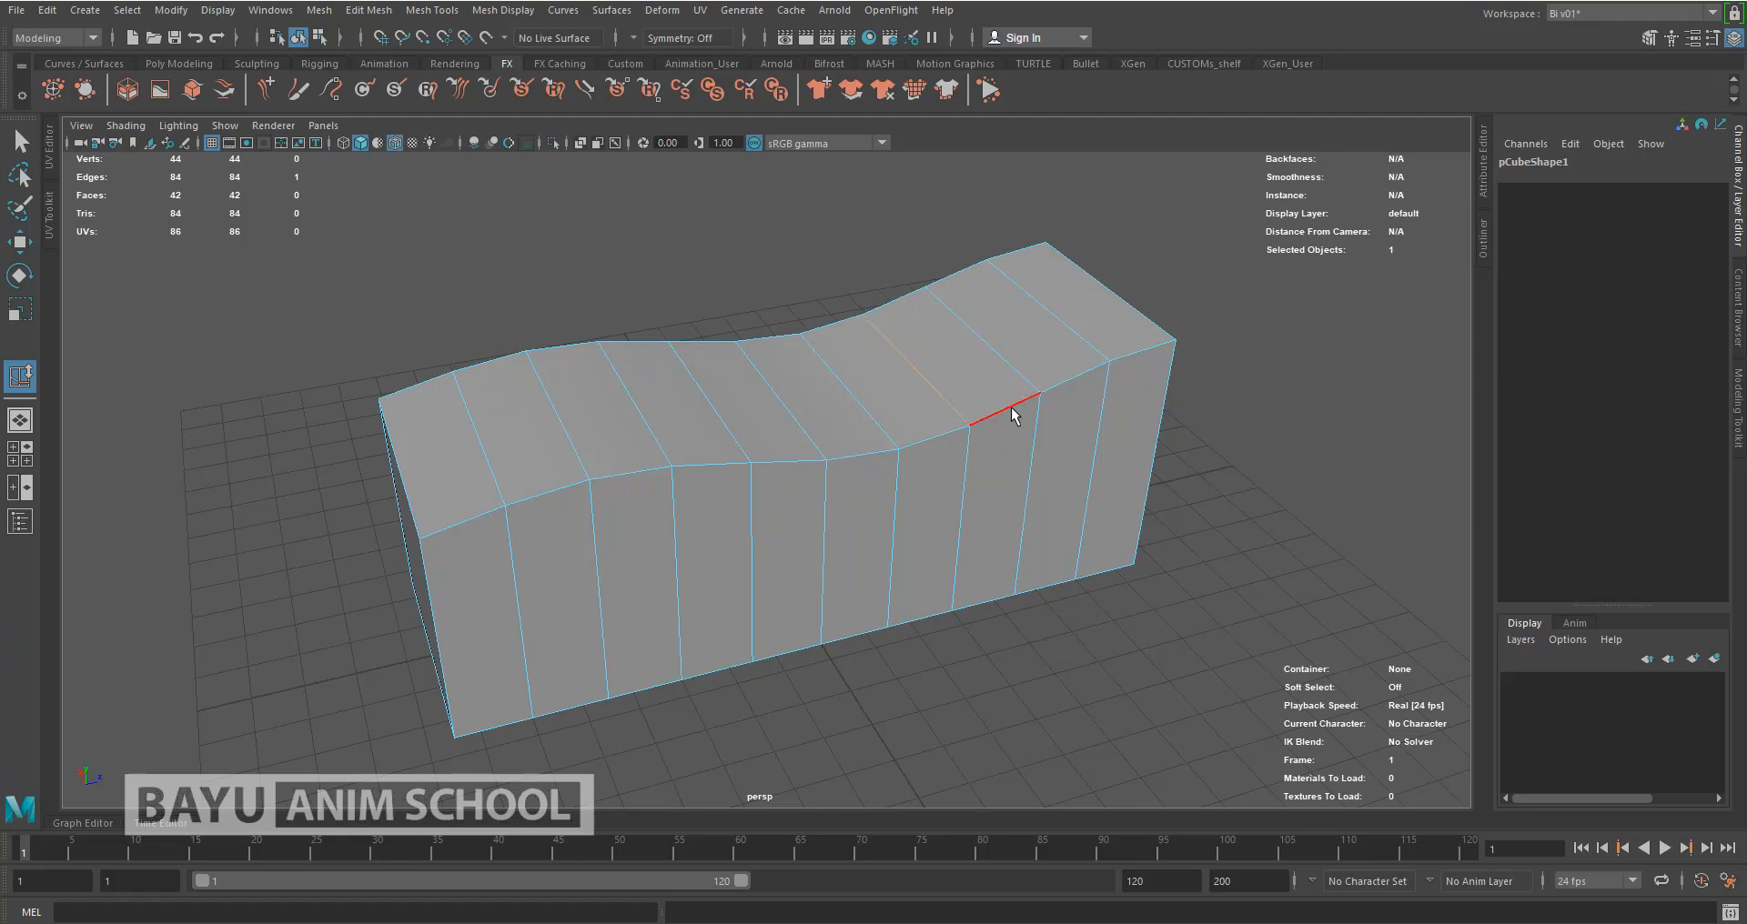
middle_drag(1007, 416, 942, 441)
middle_drag(833, 466, 1015, 428)
drag(712, 471, 833, 470)
key(ctrl+z)
key(ctrl+z)
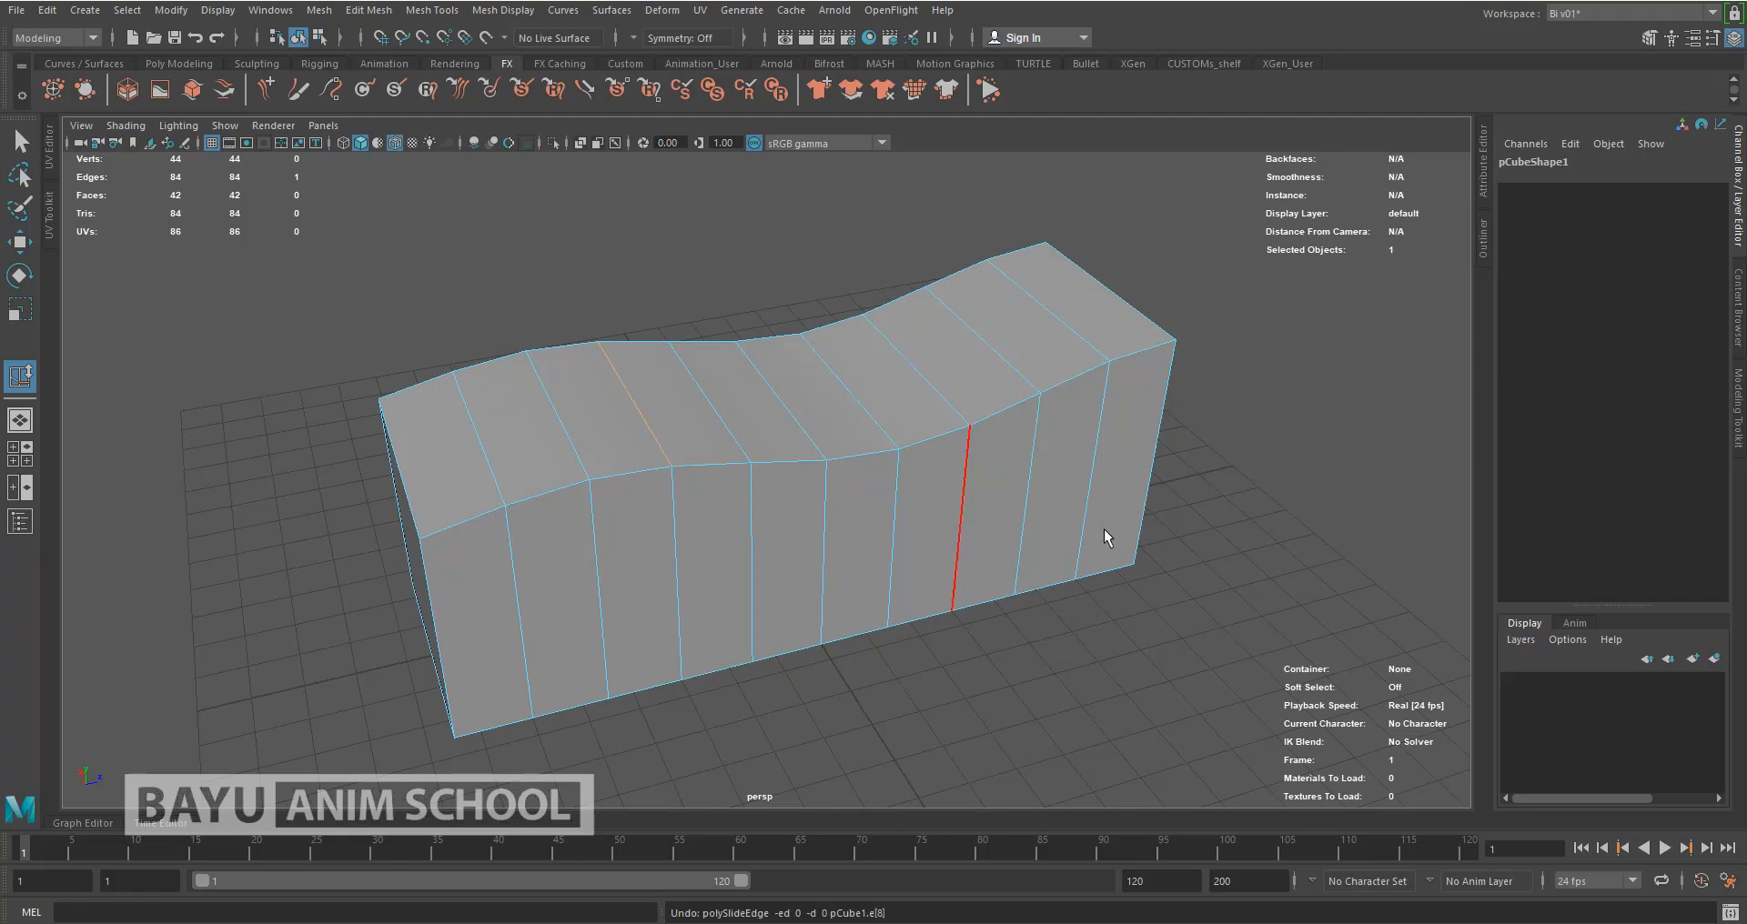
Try sliding a top cross edge and a vertical side edge near the box's high end, and undo the slide
click(998, 352)
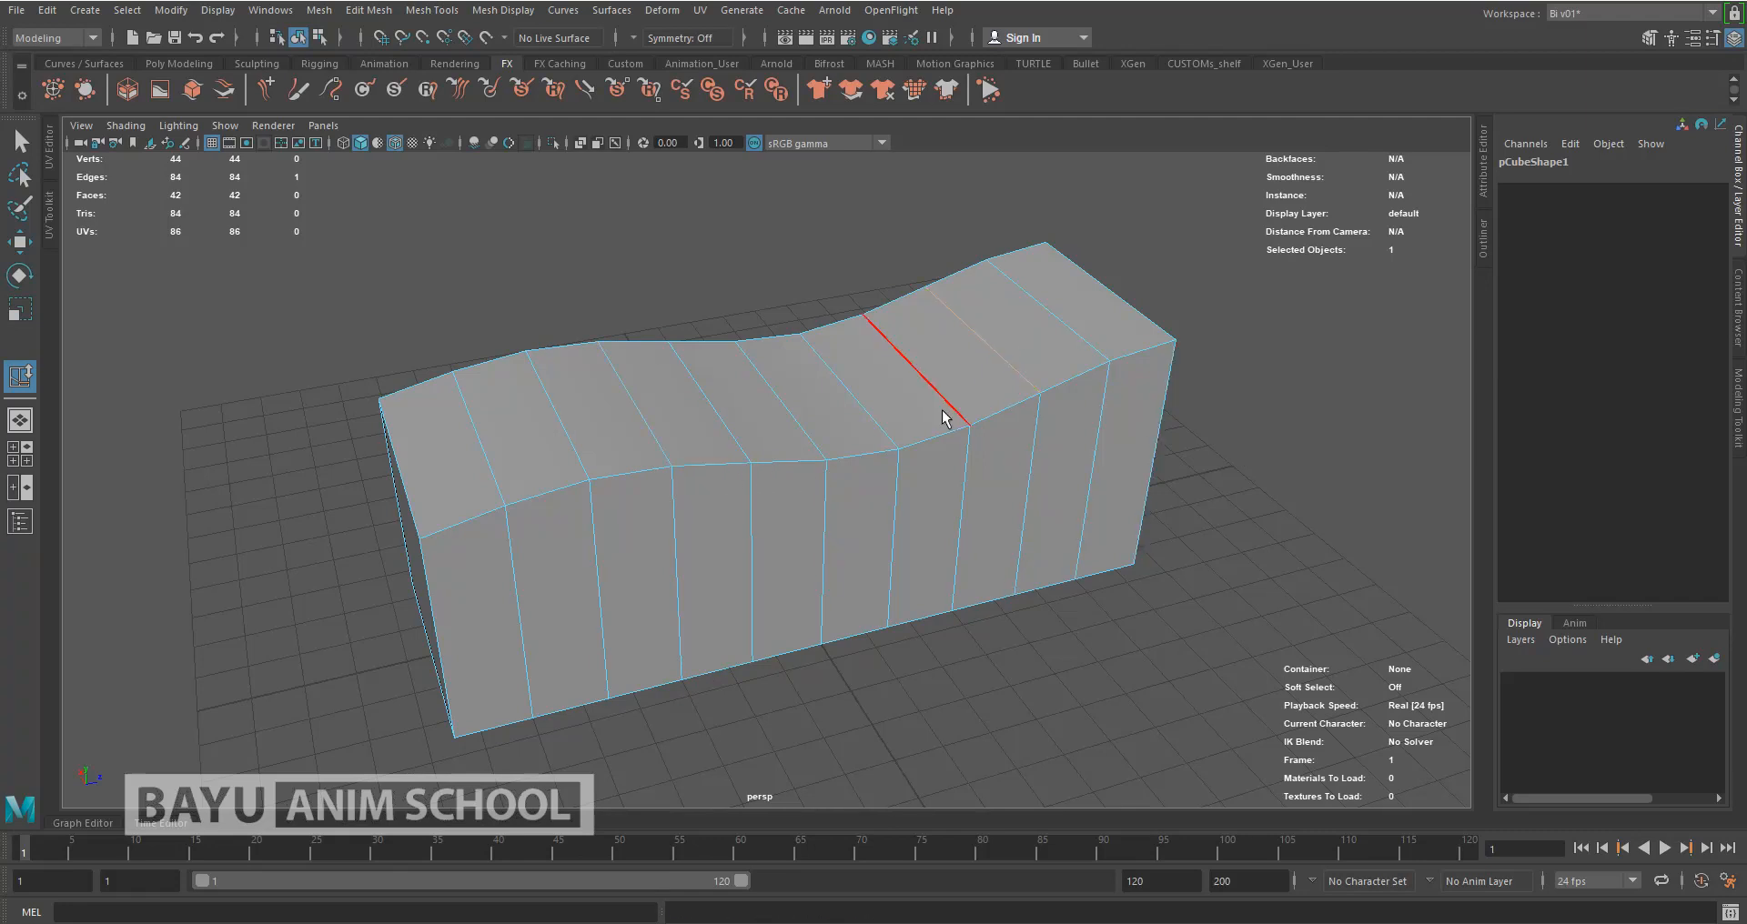
middle_drag(940, 400, 940, 346)
click(1085, 496)
middle_drag(998, 421, 833, 482)
middle_drag(1026, 416, 1005, 425)
key(ctrl+z)
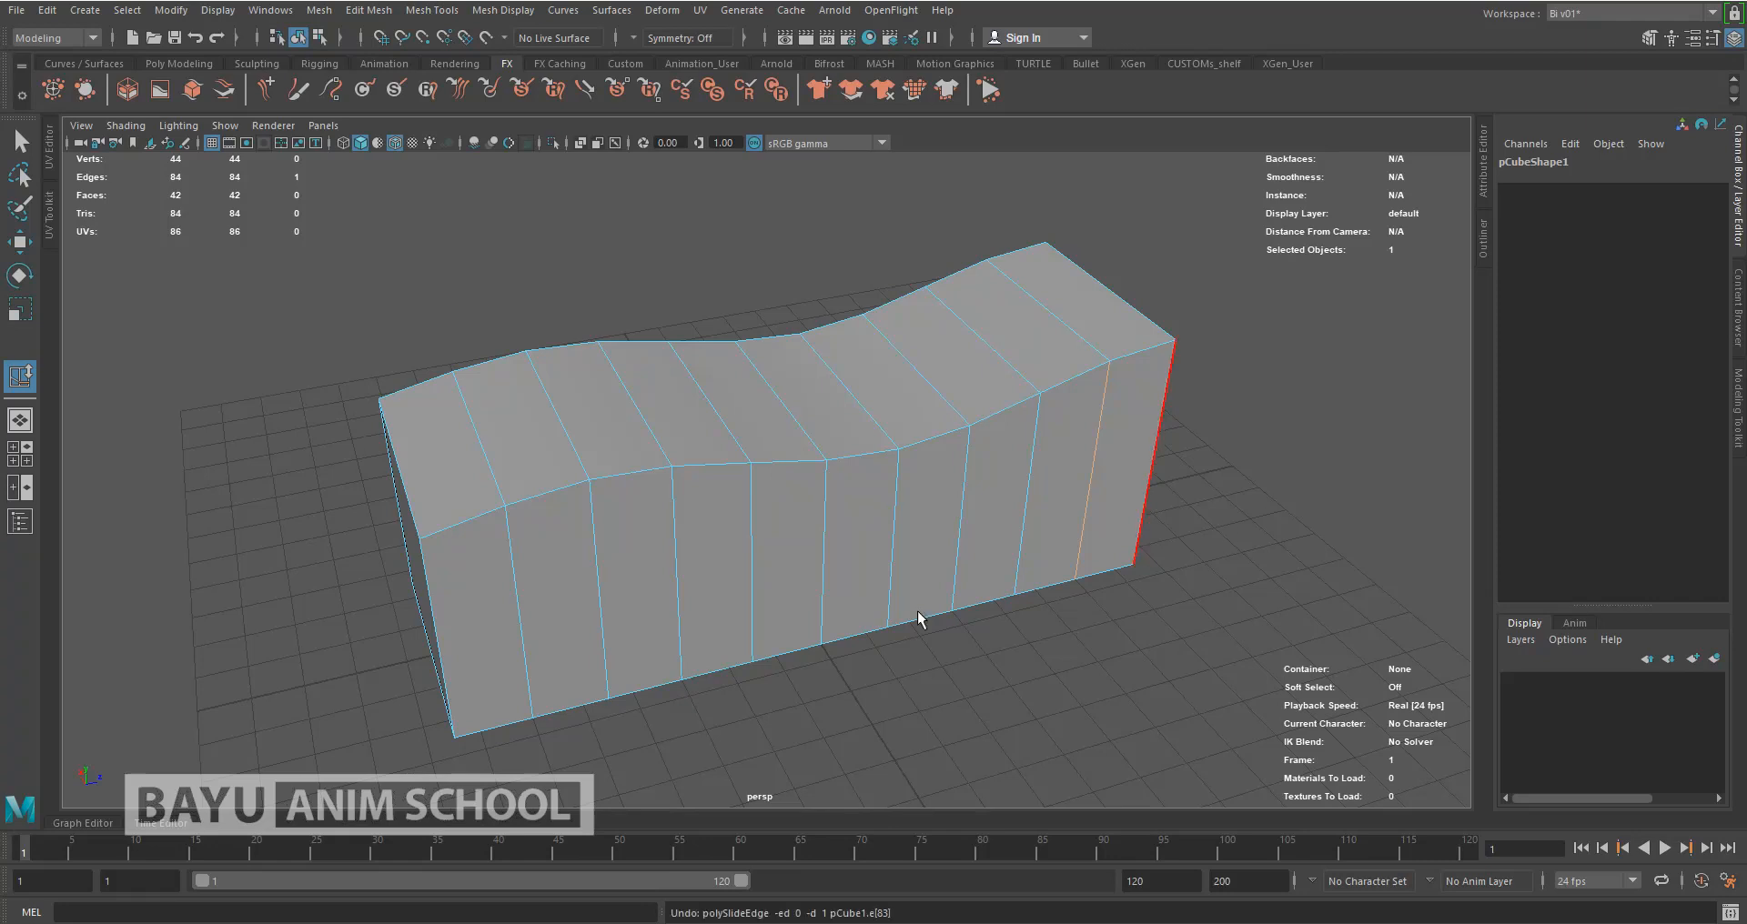
Select two adjacent top cross edges, try sliding them together along the surface, and undo the slide
click(939, 397)
shift+click(887, 430)
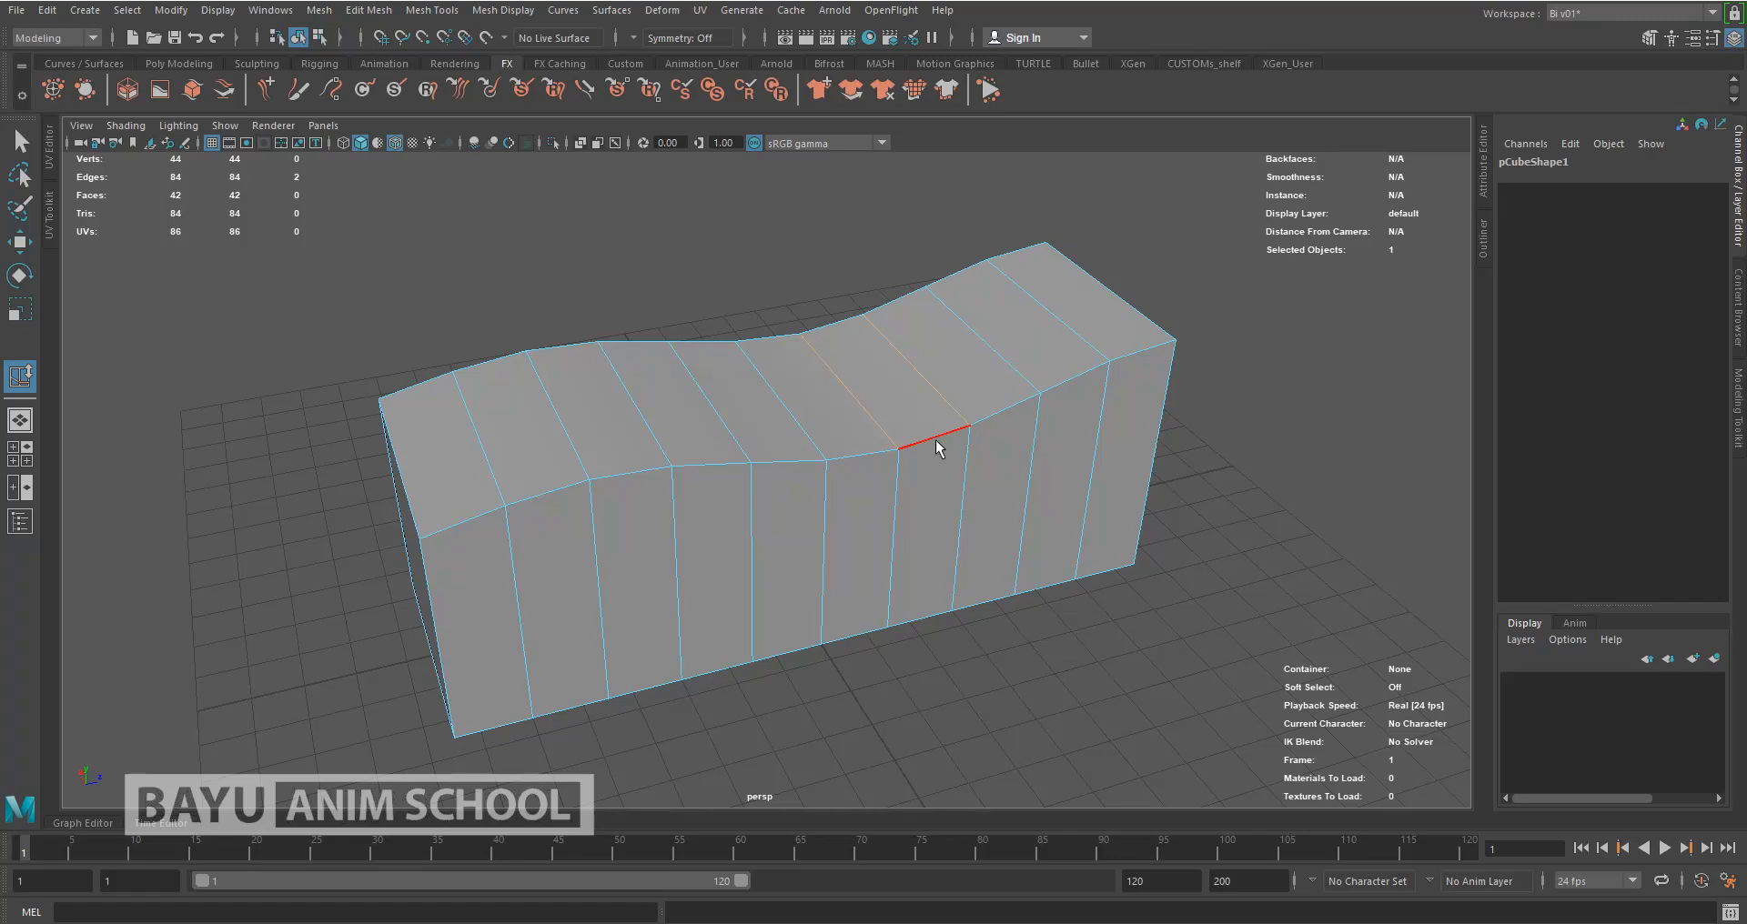
mouse_move(936, 439)
middle_down()
mouse_move(870, 458)
mouse_move(908, 465)
mouse_move(1006, 421)
mouse_move(877, 462)
mouse_move(1005, 428)
mouse_move(930, 454)
middle_up()
key(ctrl+z)
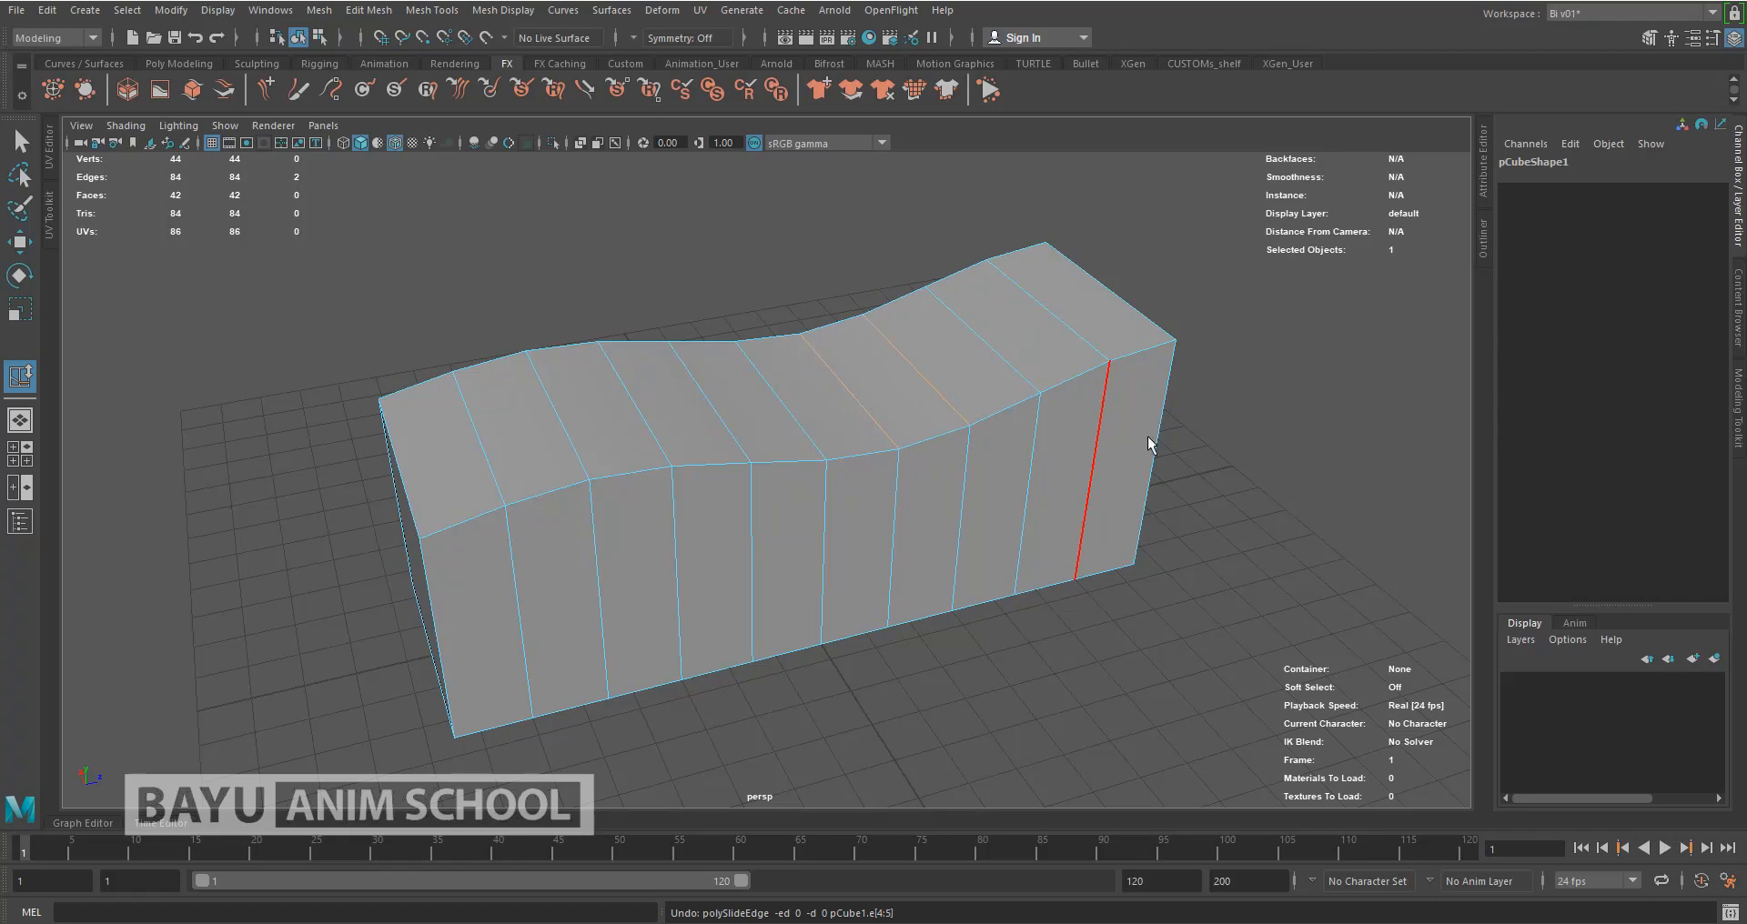
Slide one top cross edge toward the high end, inspect the box from underneath, and undo the slide
click(1165, 403)
click(955, 399)
middle_drag(1019, 412, 1066, 380)
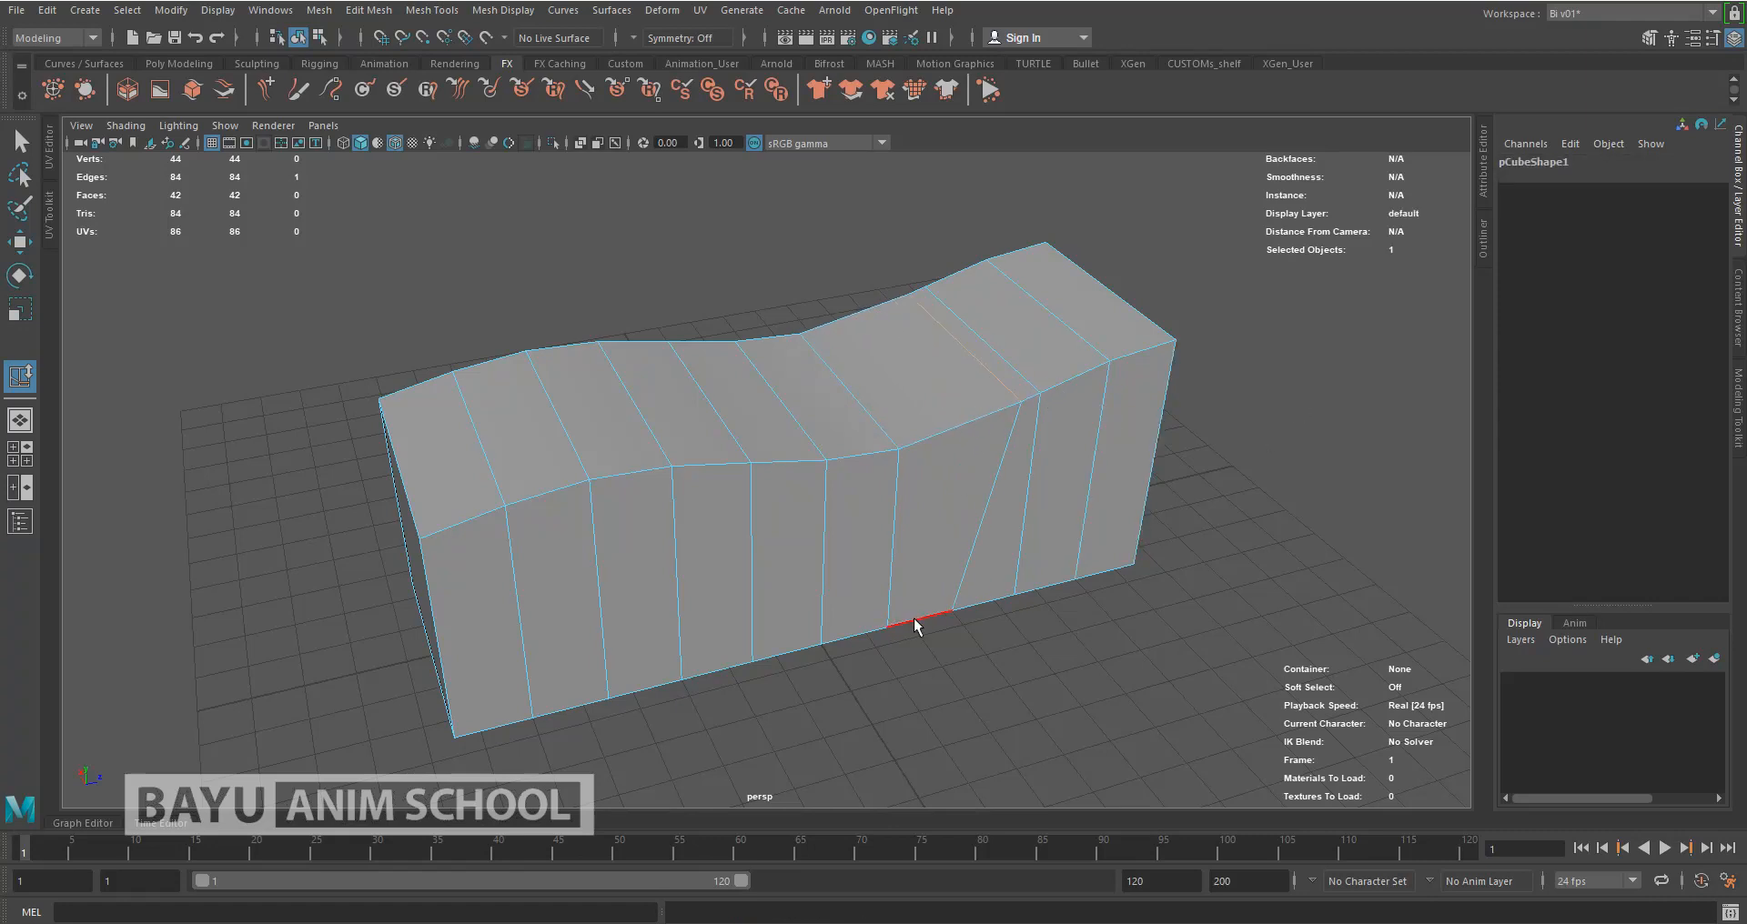
alt+drag(929, 706, 877, 605)
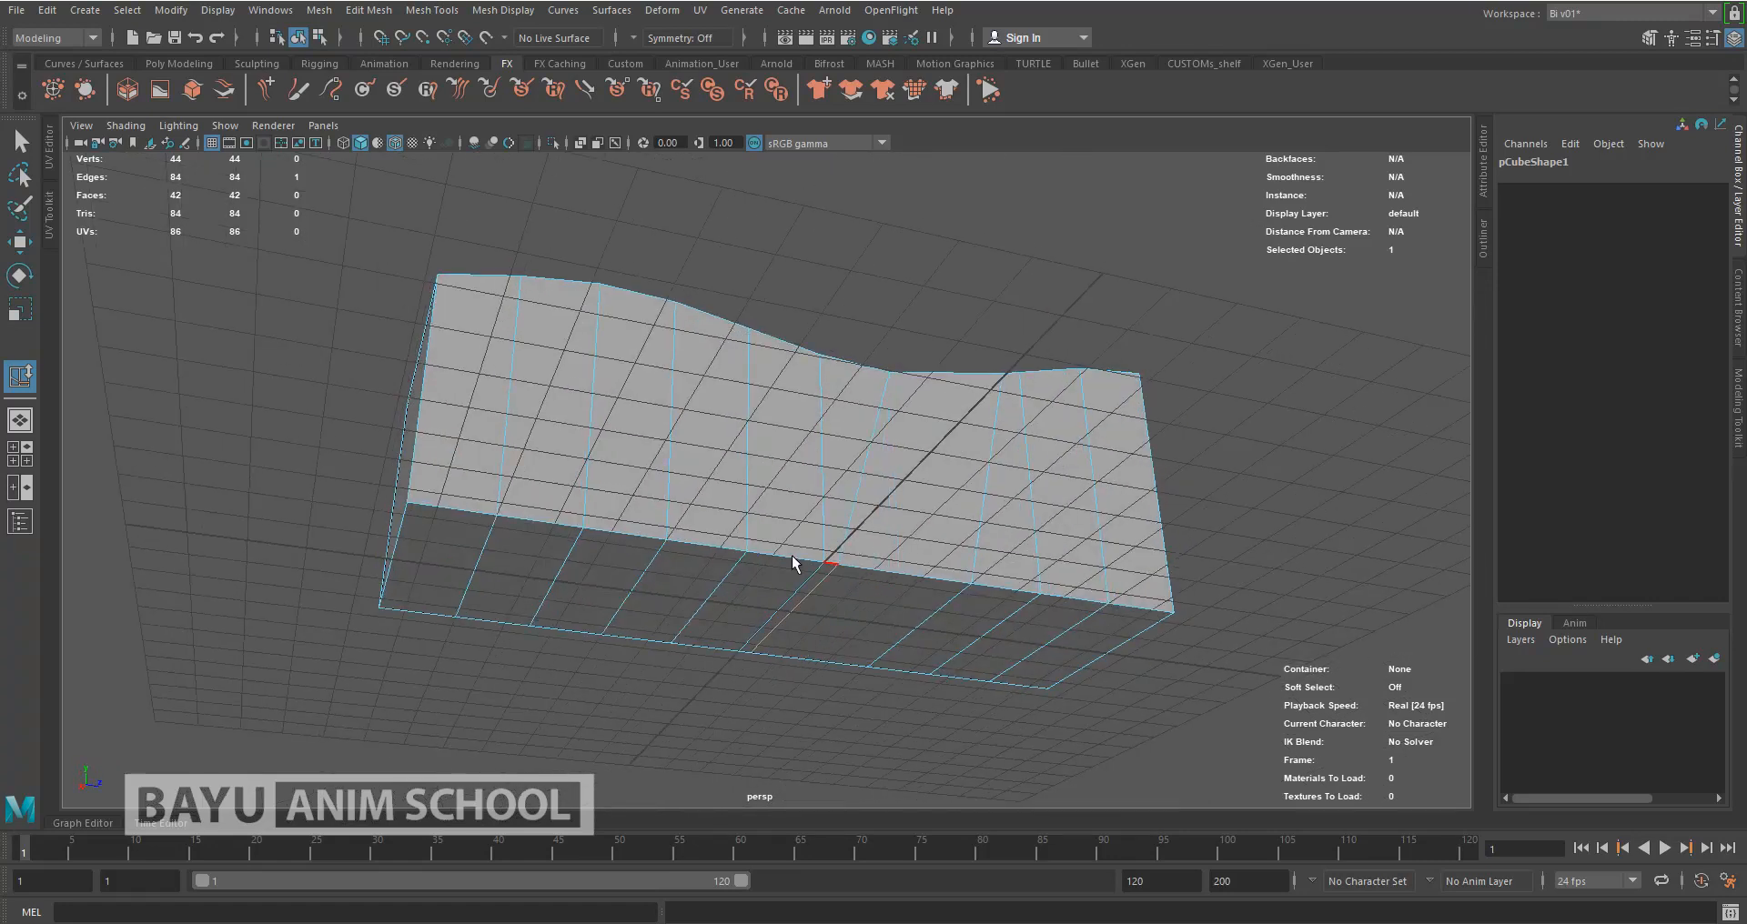
alt+drag(799, 565, 915, 598)
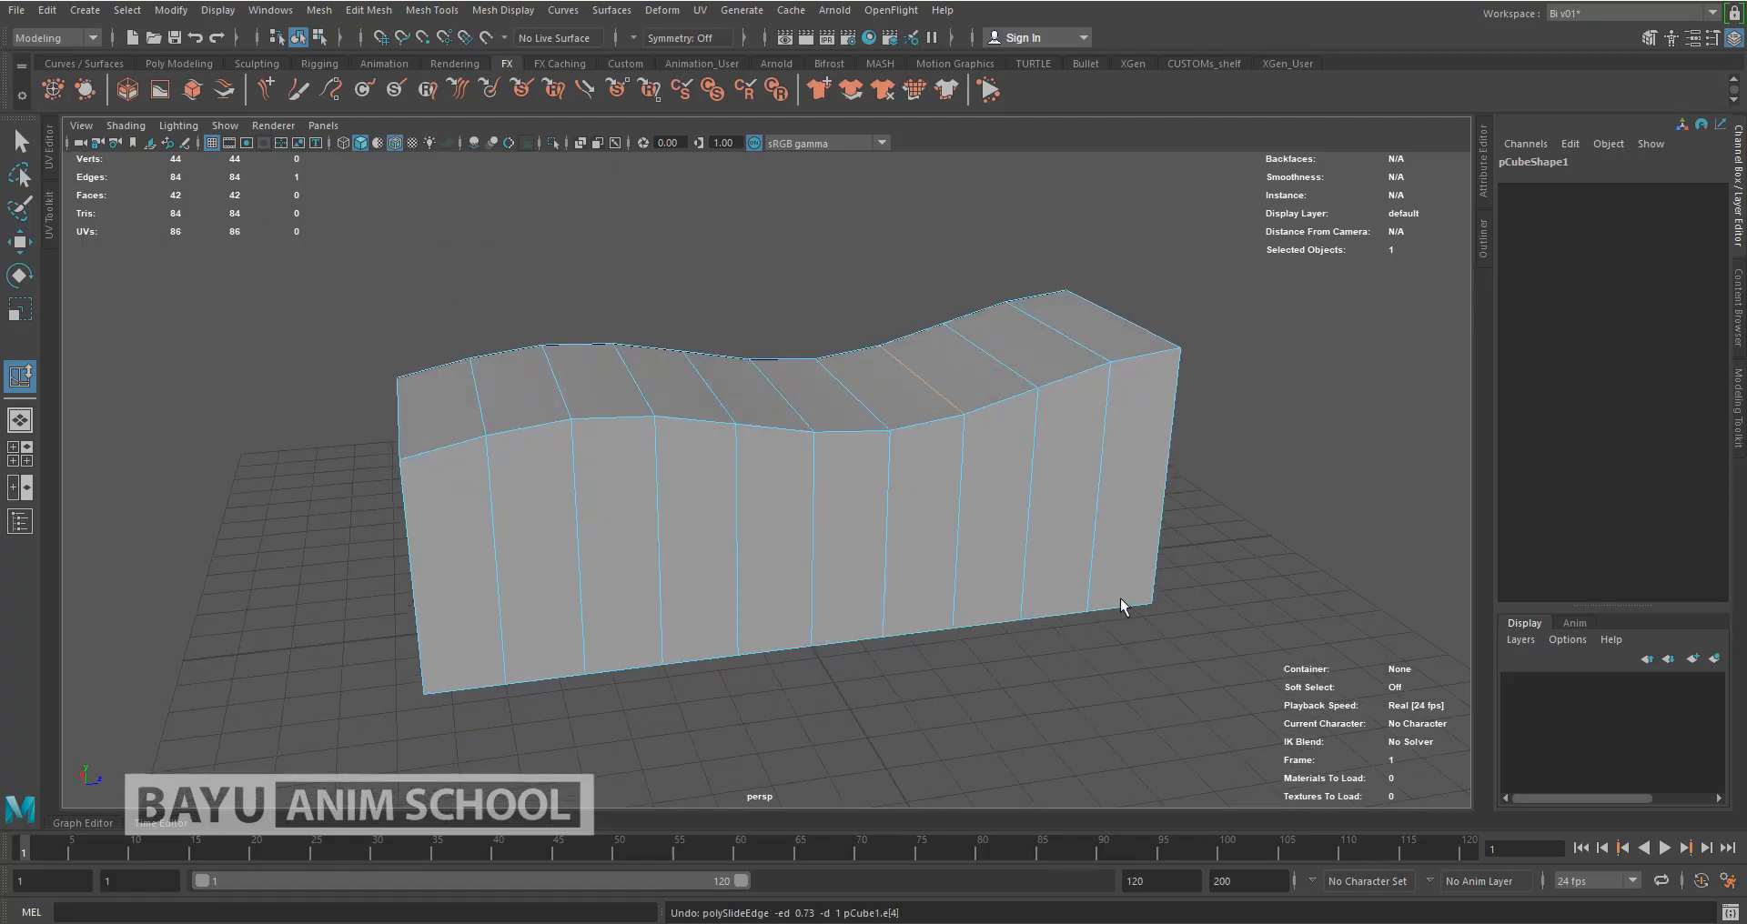
Try sliding three non-adjacent top cross edges together and undo the slide
alt+drag(1013, 558, 1004, 537)
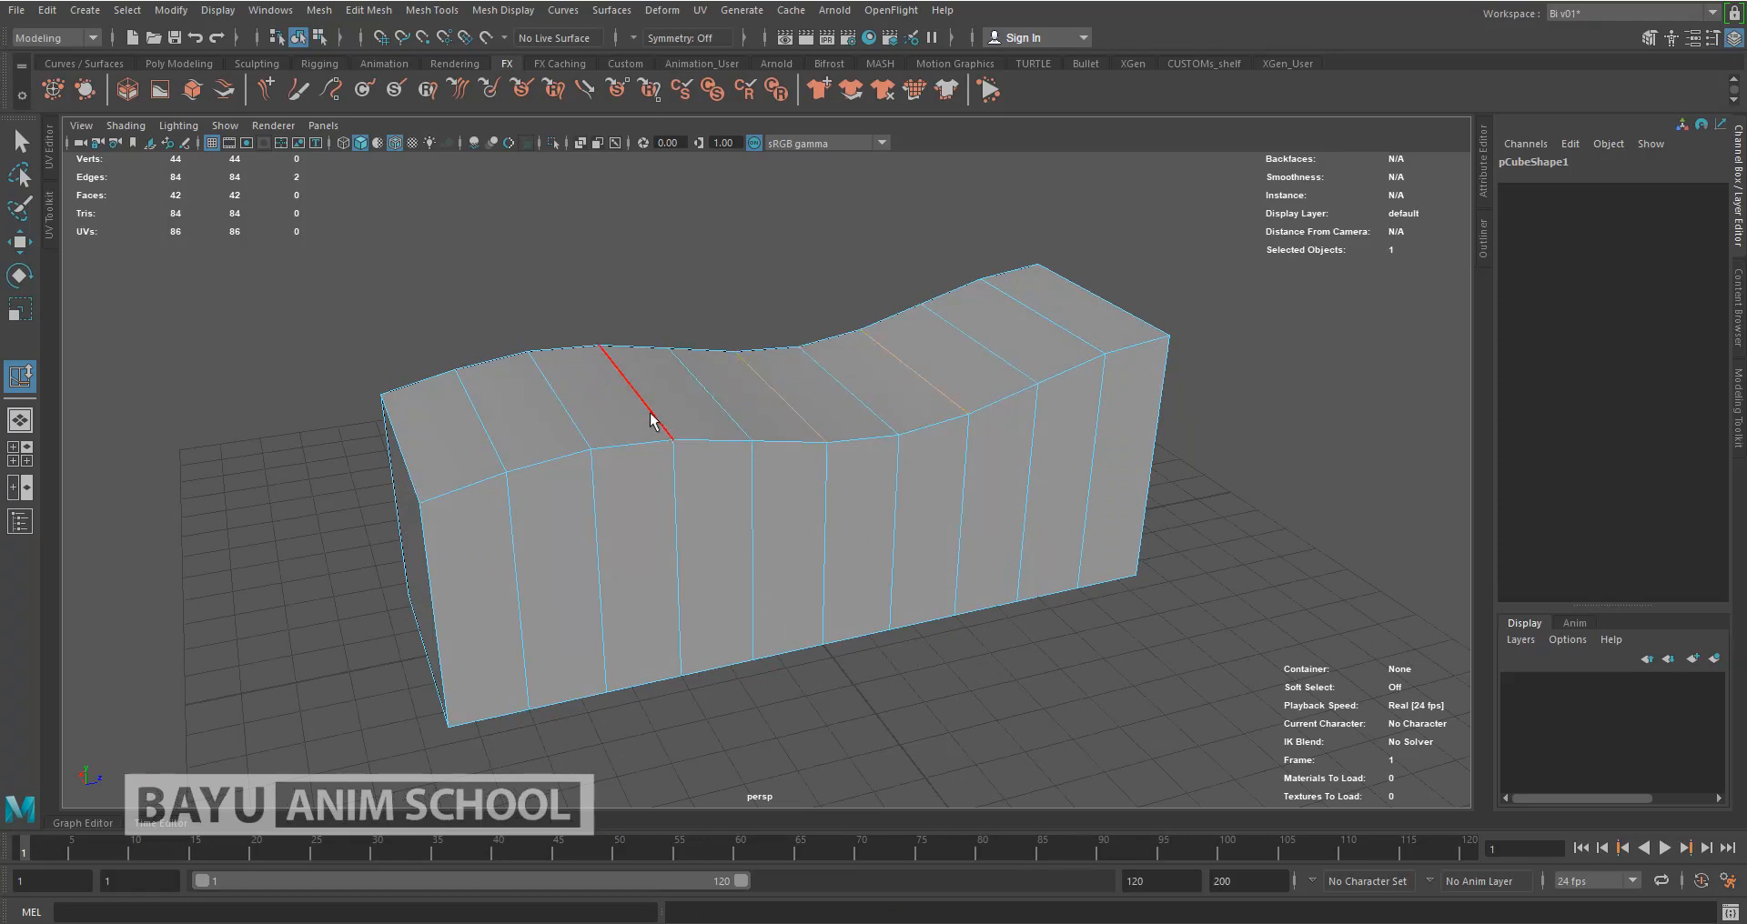
middle_drag(785, 446, 826, 440)
key(ctrl+z)
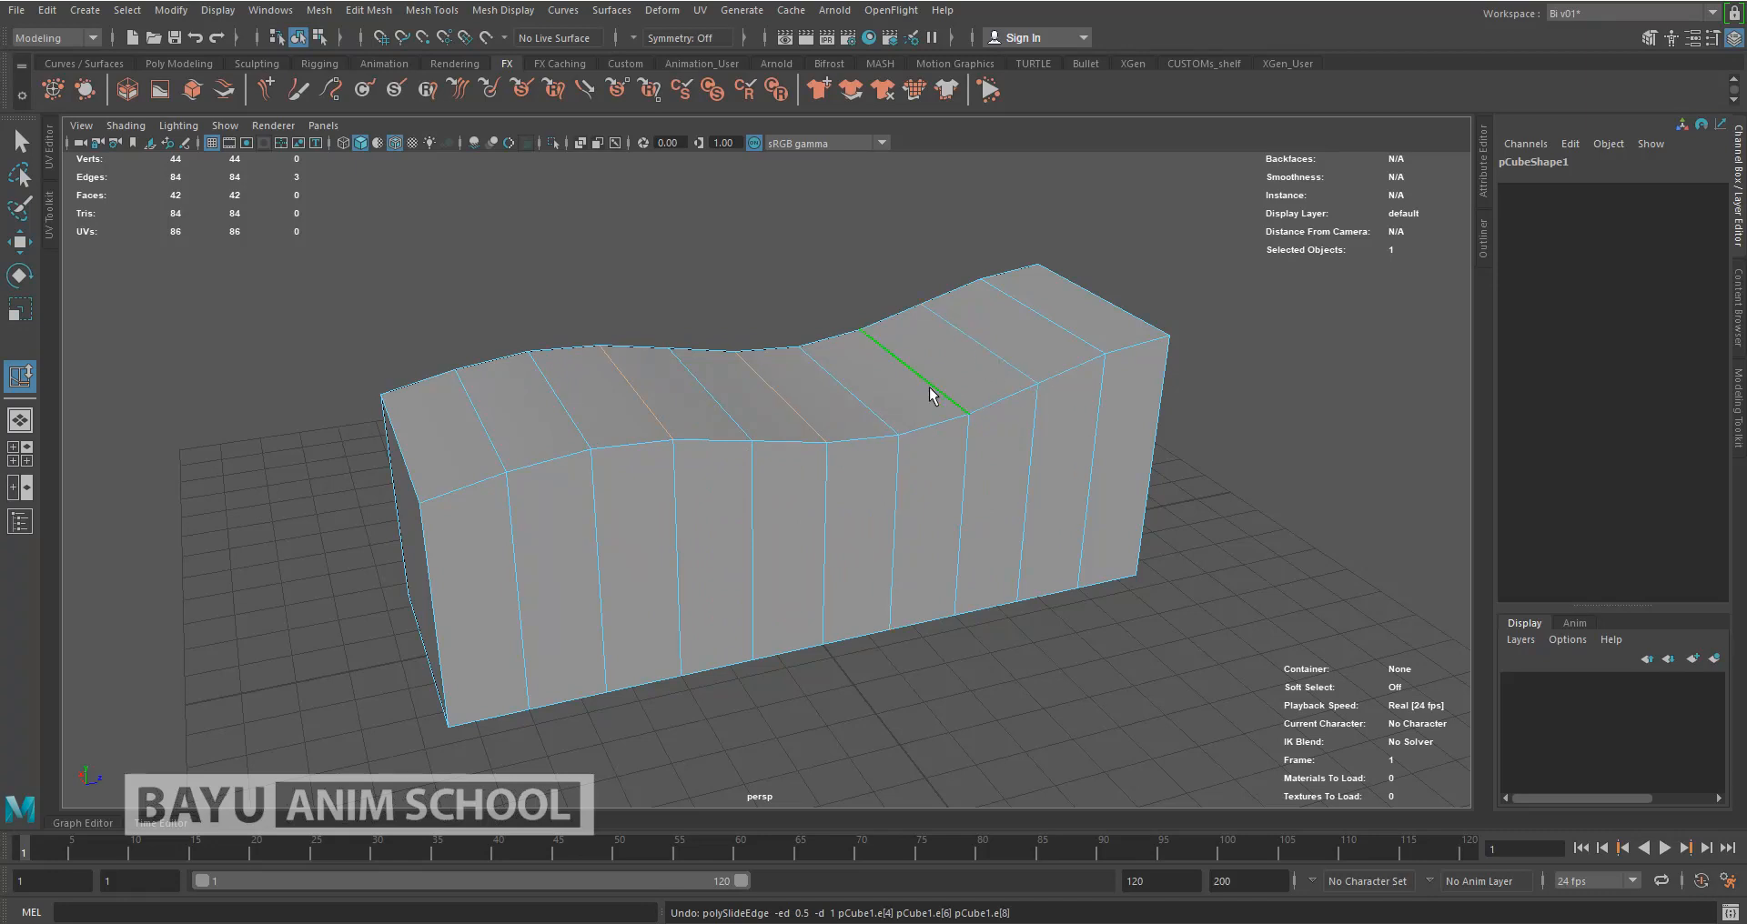
Extend the selection to six consecutive top cross edges, slide them together, undo the slide and clear the selection
shift+click(983, 360)
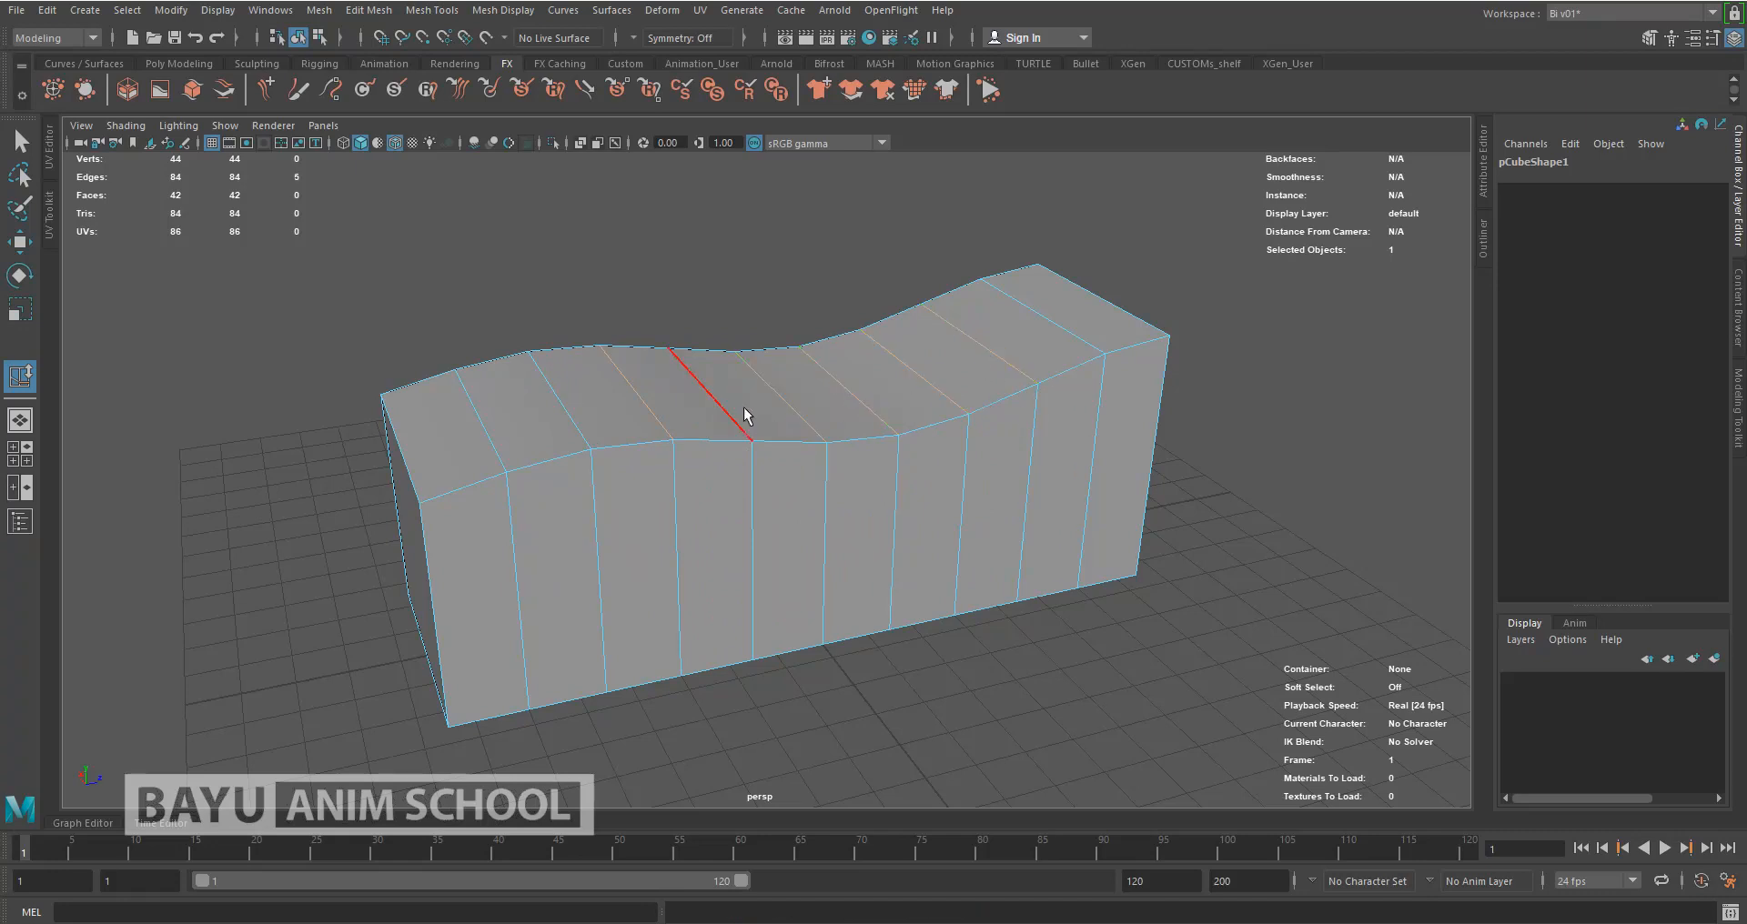
middle_drag(999, 395, 789, 448)
middle_drag(920, 429, 1019, 461)
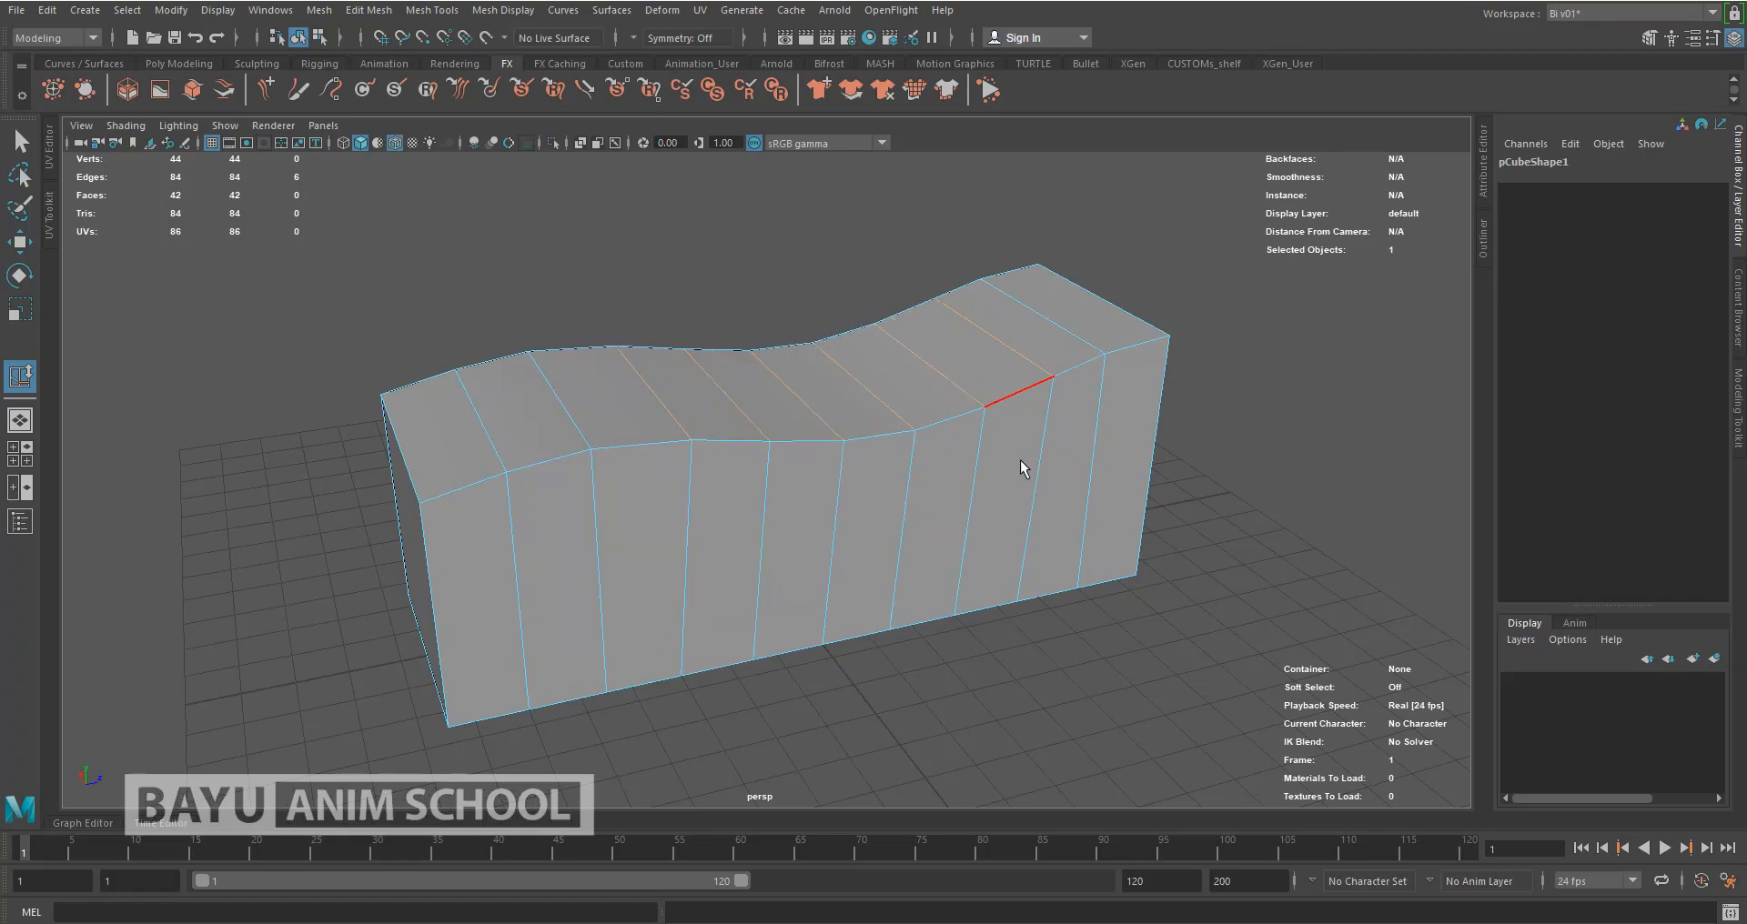
key(ctrl+z)
click(1252, 477)
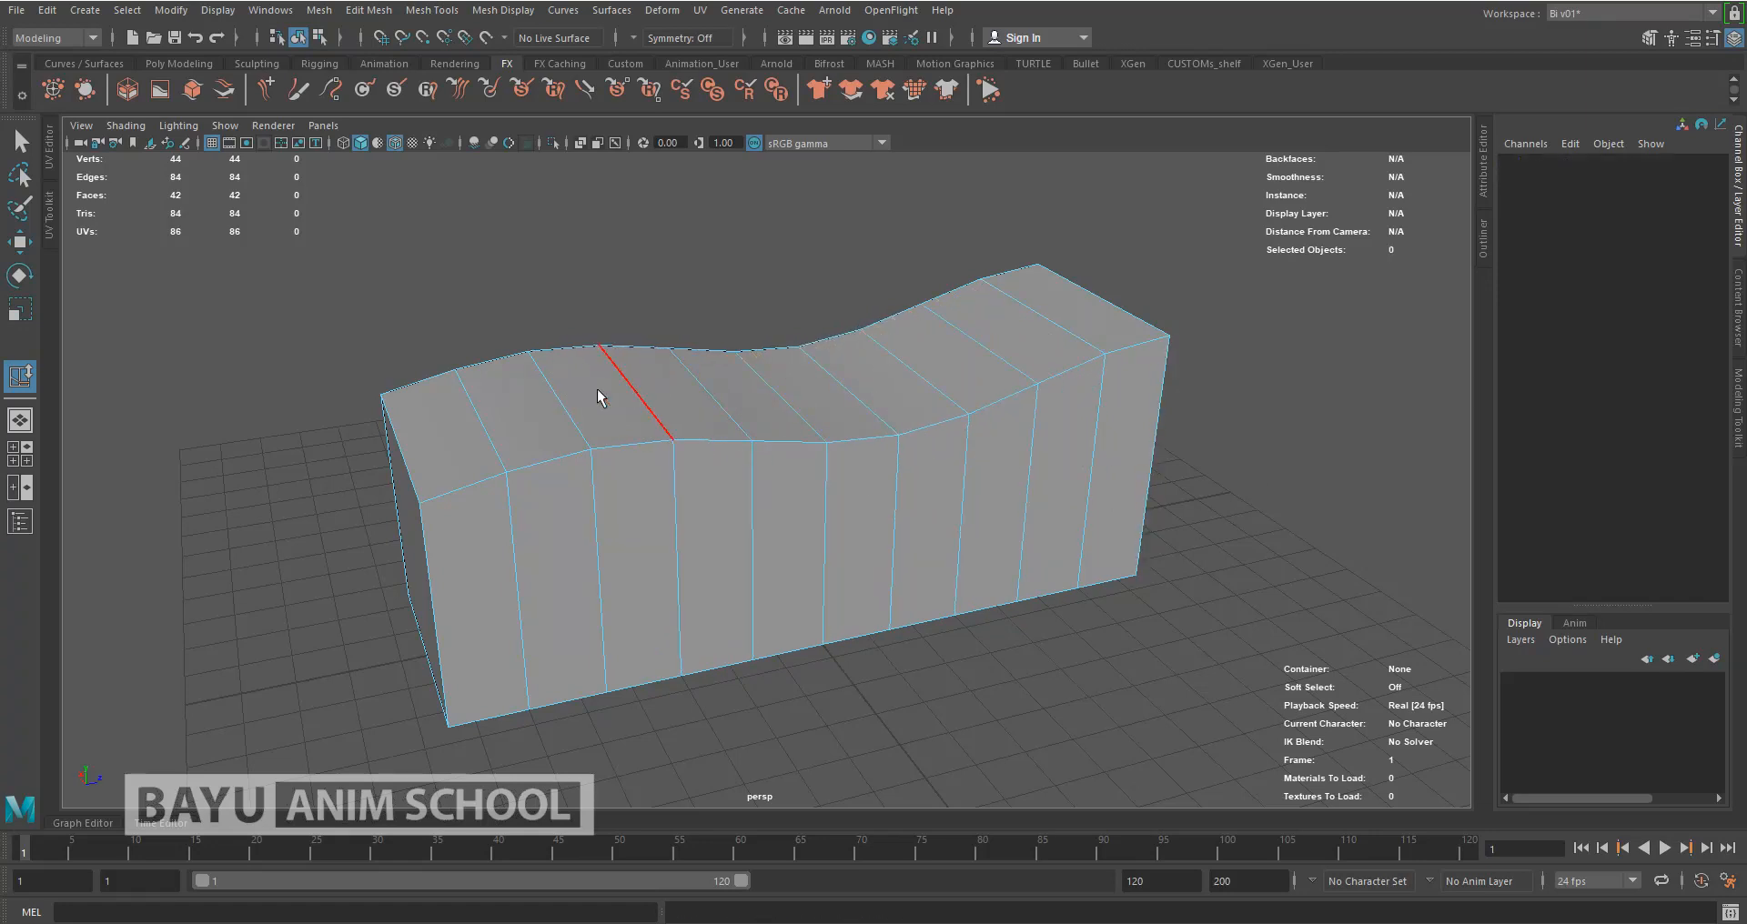
Delete the second interior top cross edge from the low end and slide the six consecutive edges beside it together
click(573, 409)
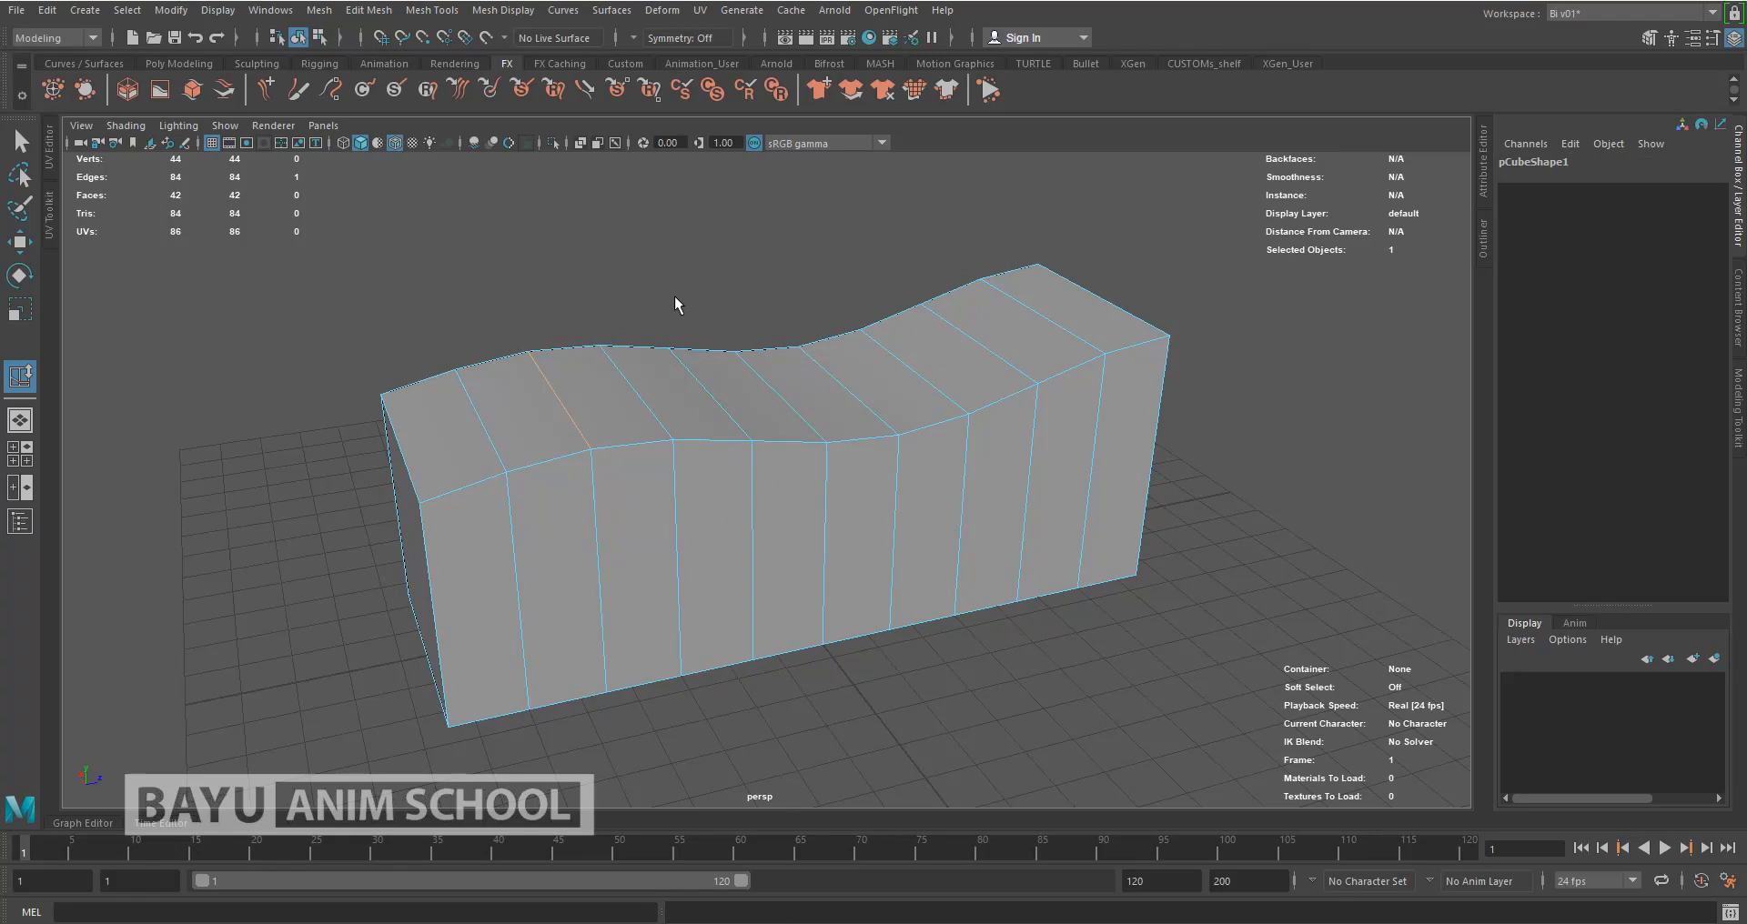
key(Delete)
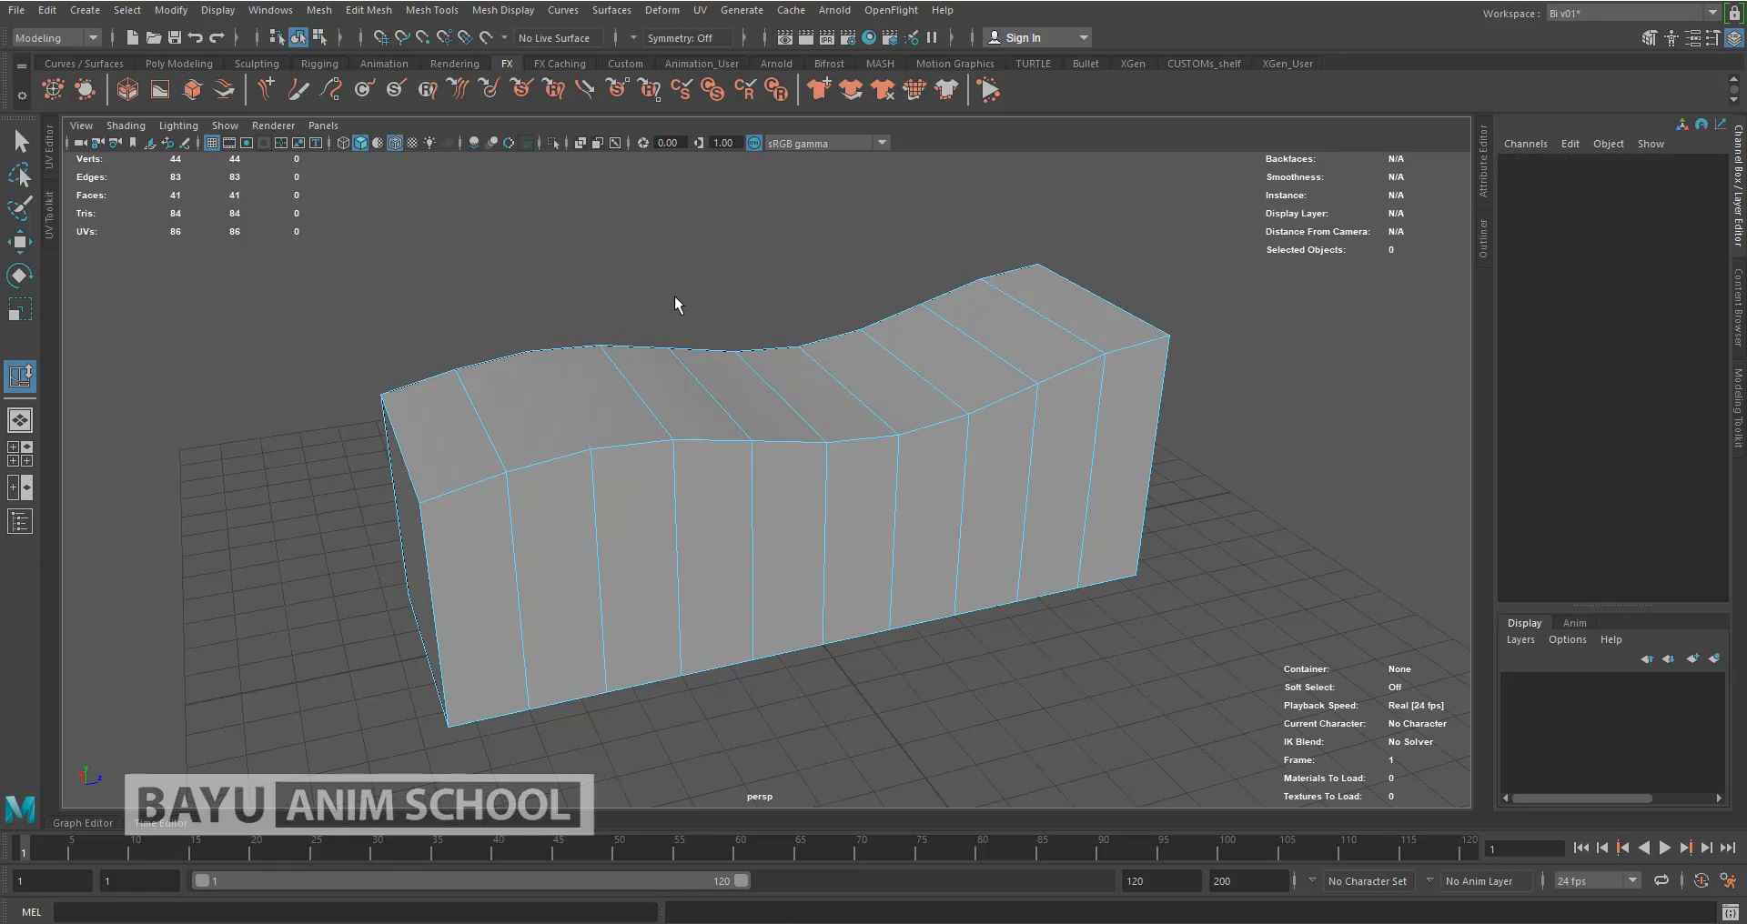
click(978, 367)
shift+click(864, 400)
shift+click(789, 405)
shift+click(724, 407)
shift+click(657, 414)
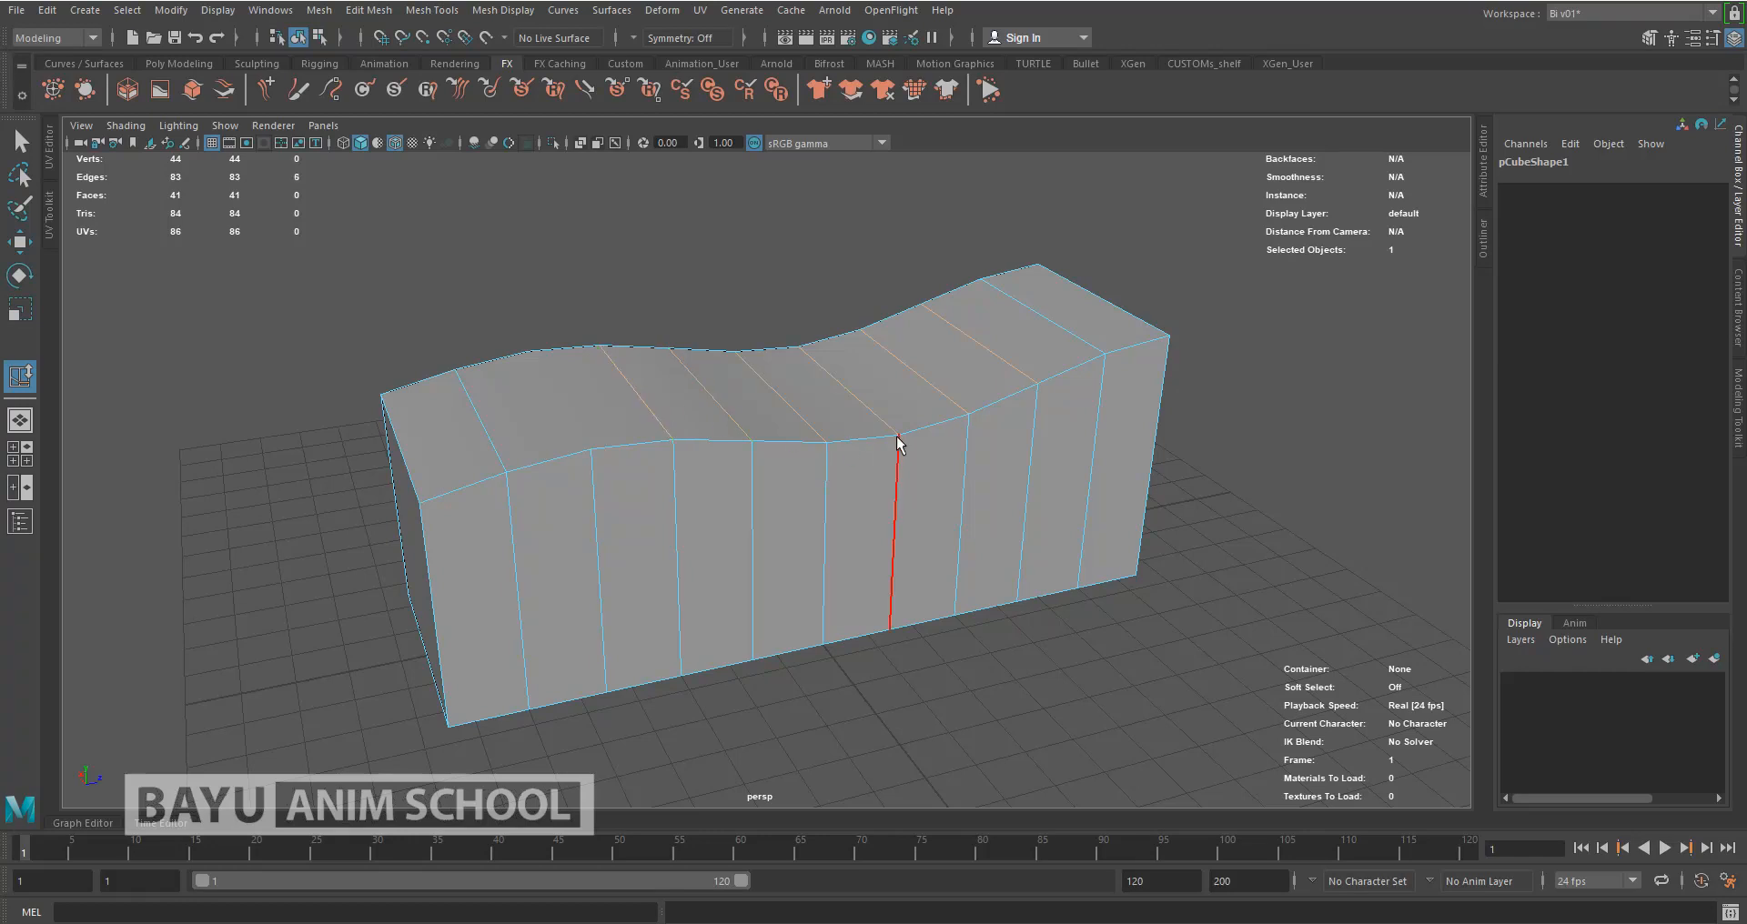
middle_drag(872, 438, 975, 417)
Undo the six-edge slide, the edge selections and the deletion of the top cross edge
key(ctrl+z)
key(ctrl+z)
key(ctrl+z)
key(ctrl+z)
key(ctrl+z)
key(ctrl+z)
key(ctrl+z)
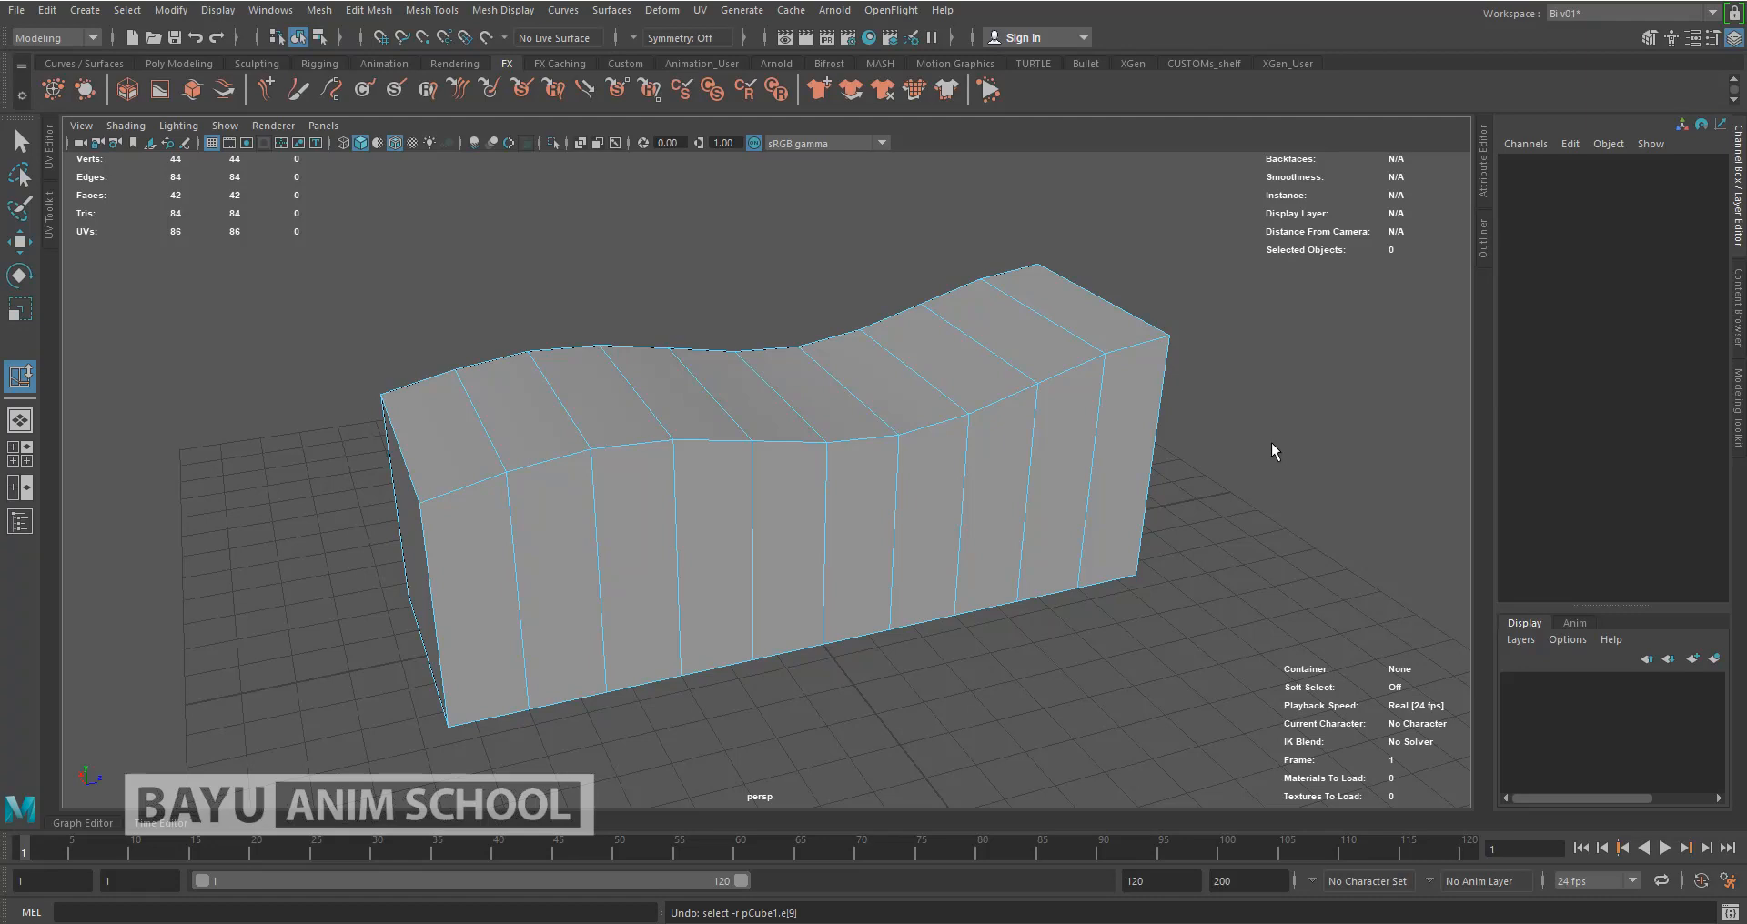
Try sliding the end face's vertical corner edge and its bottom edge along the adjacent faces
mouse_move(663, 577)
alt+mouse_down()
mouse_move(759, 558)
mouse_move(669, 571)
alt+mouse_up()
click(669, 571)
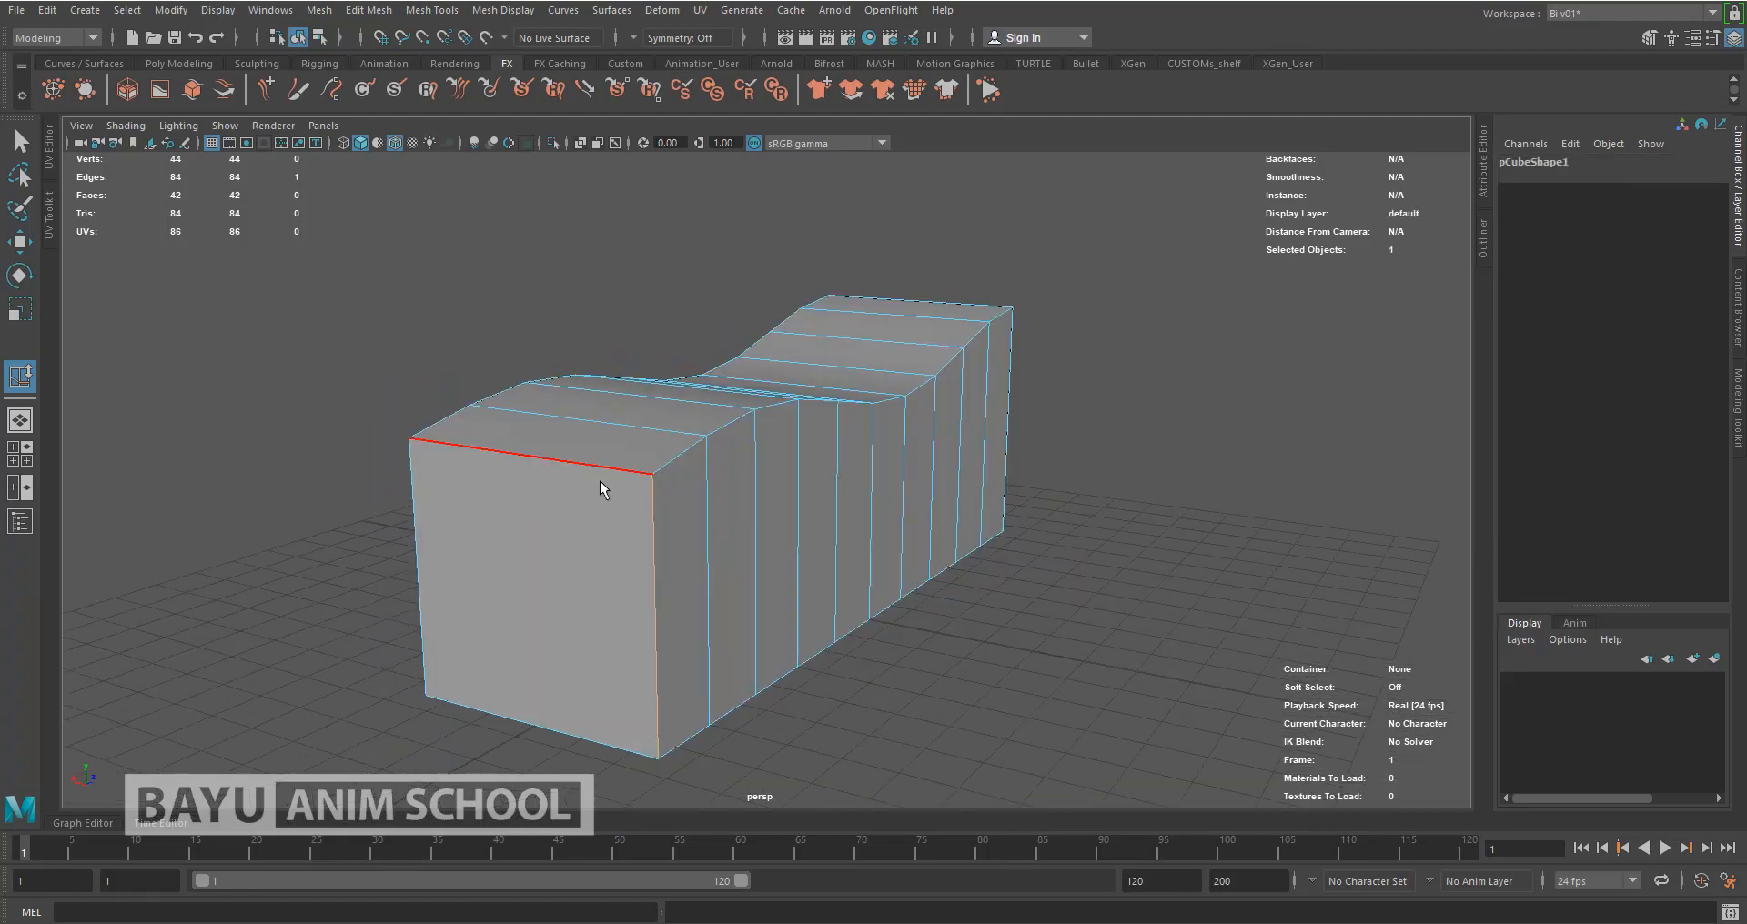
middle_drag(607, 474, 607, 542)
alt+drag(843, 652, 624, 624)
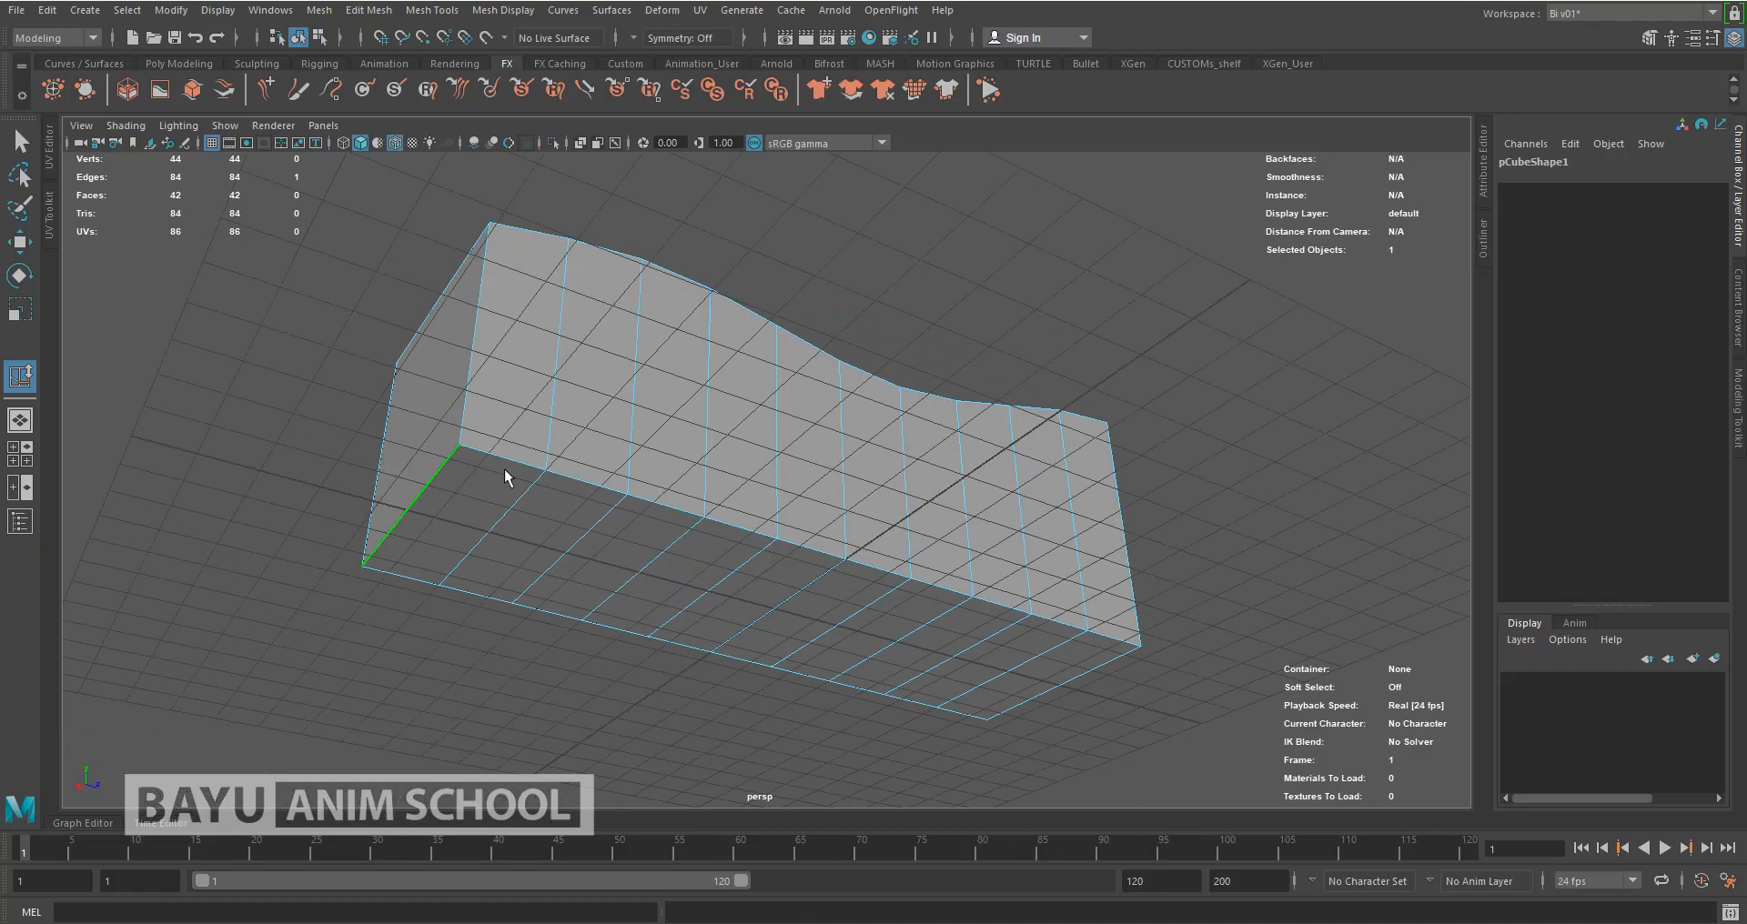
middle_drag(539, 466, 511, 503)
mouse_move(964, 550)
alt+mouse_down()
mouse_move(1006, 558)
mouse_move(994, 507)
mouse_move(978, 631)
mouse_move(764, 604)
mouse_move(843, 588)
mouse_move(943, 636)
mouse_move(1054, 634)
mouse_move(761, 546)
mouse_move(670, 538)
mouse_move(794, 556)
alt+mouse_up()
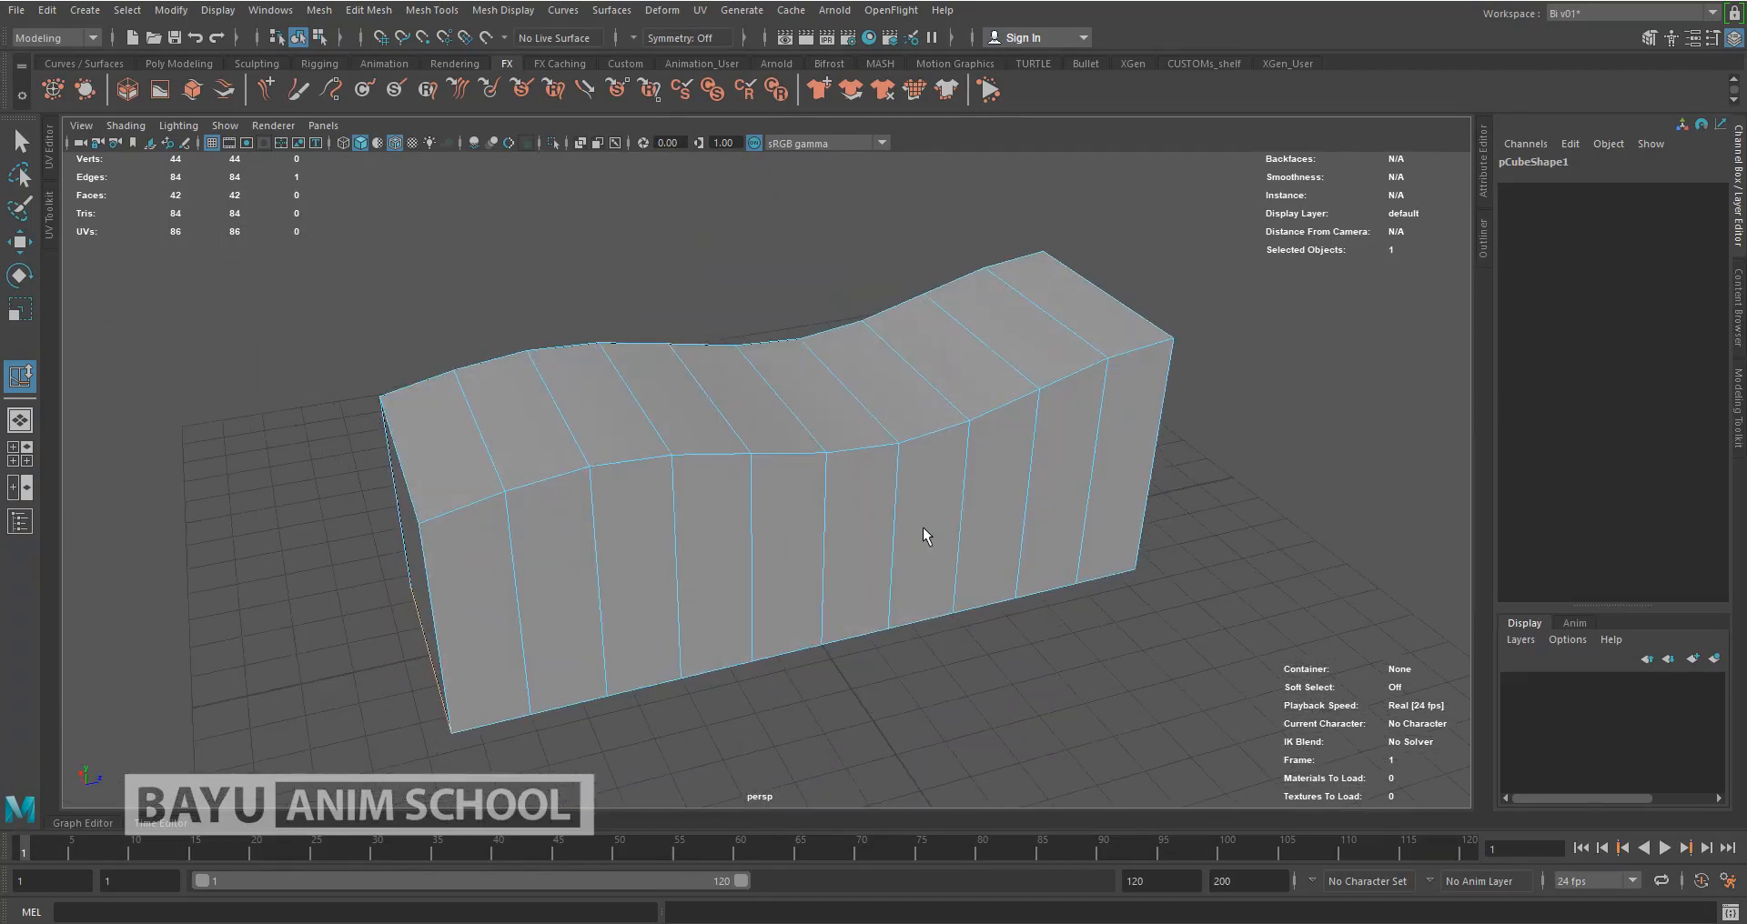
Return the wavy box to object mode and select it as a whole
alt+middle_drag(791, 547, 764, 562)
right_drag(1166, 357, 1246, 333)
click(1231, 353)
mouse_move(552, 439)
alt+mouse_down()
mouse_move(591, 448)
mouse_move(604, 479)
mouse_move(702, 397)
alt+mouse_up()
click(604, 479)
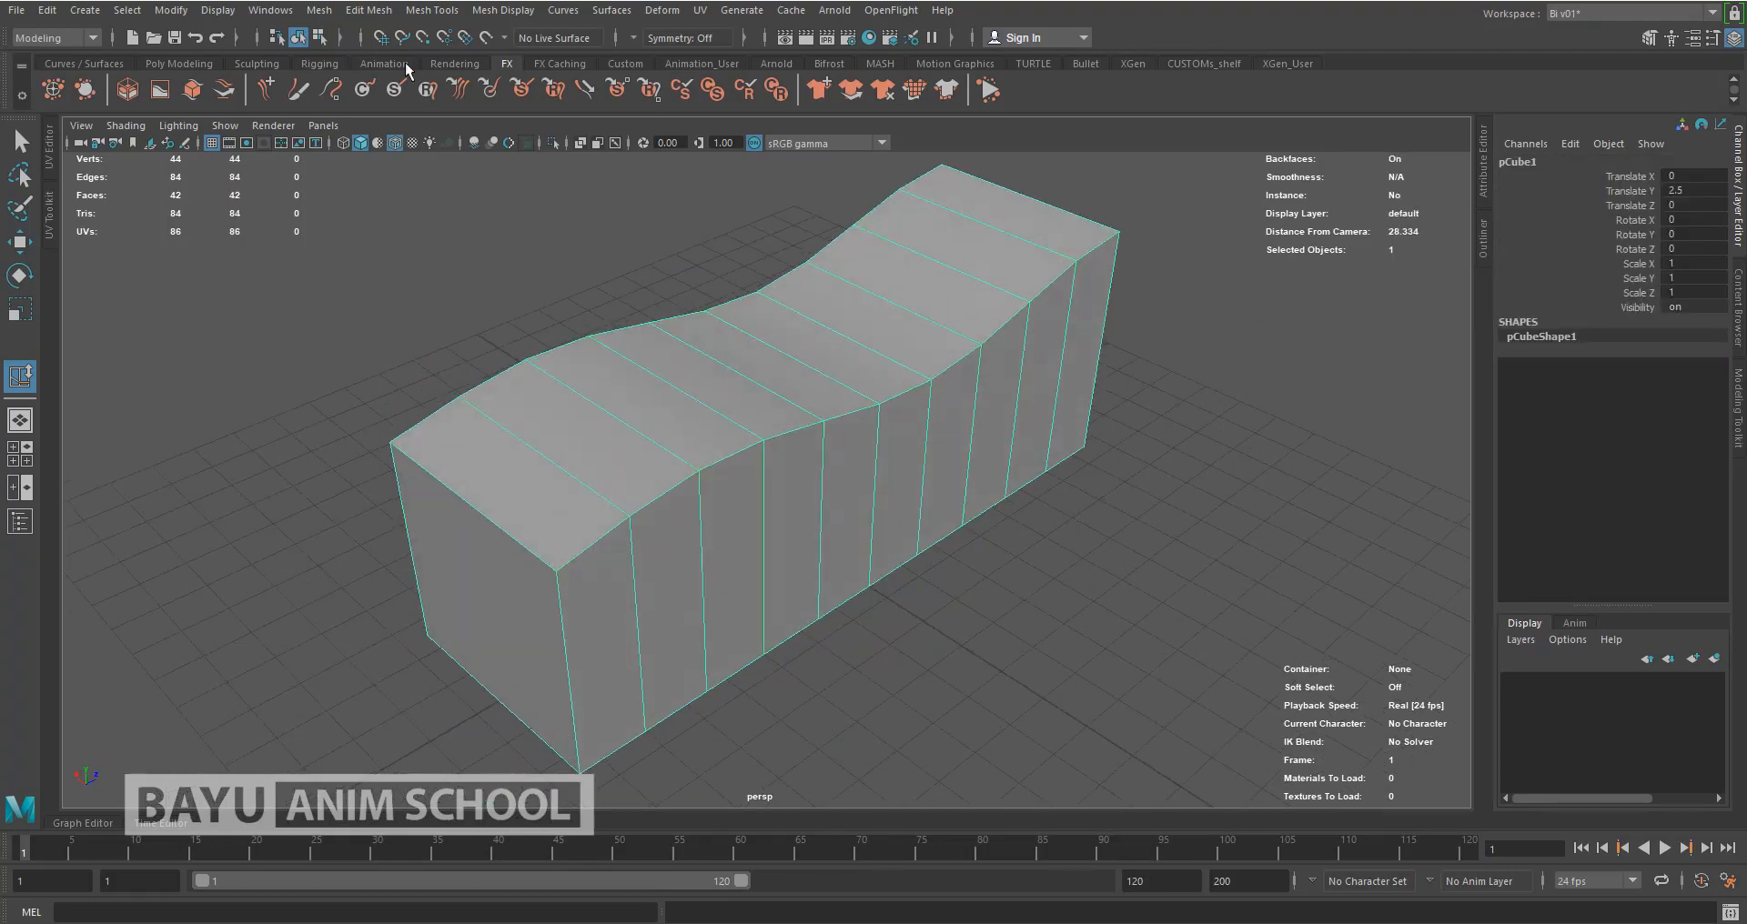
Insert a lengthwise edge loop around the middle of the wavy box, leave the tool and clear the selection
click(368, 10)
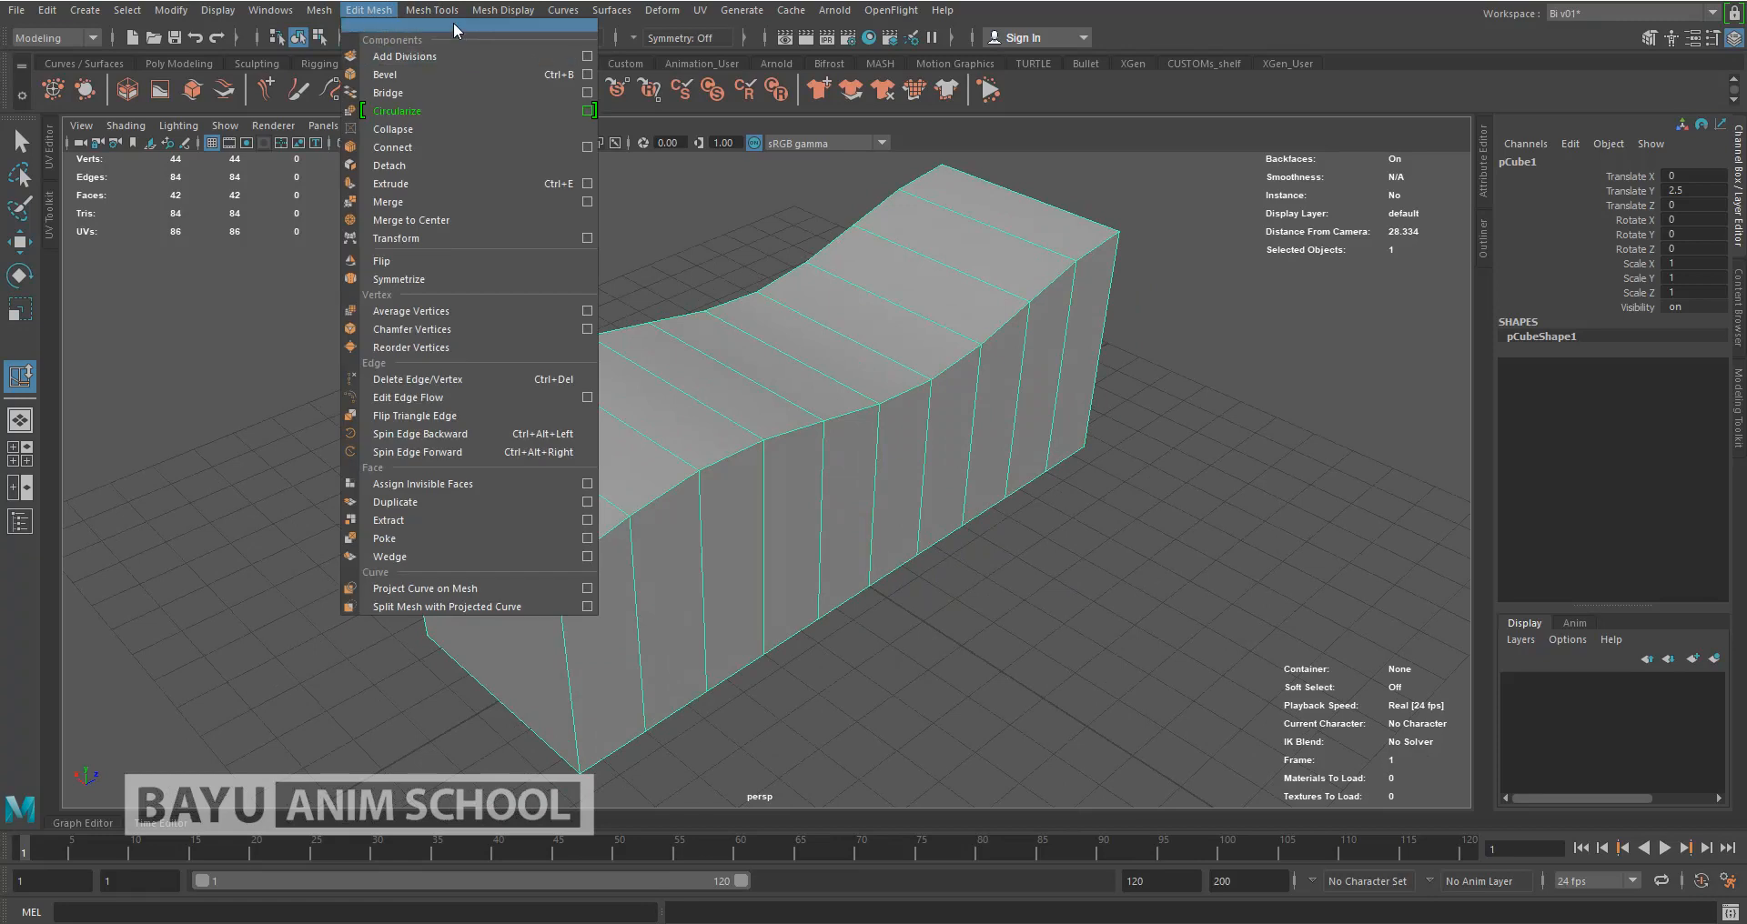
mouse_move(433, 11)
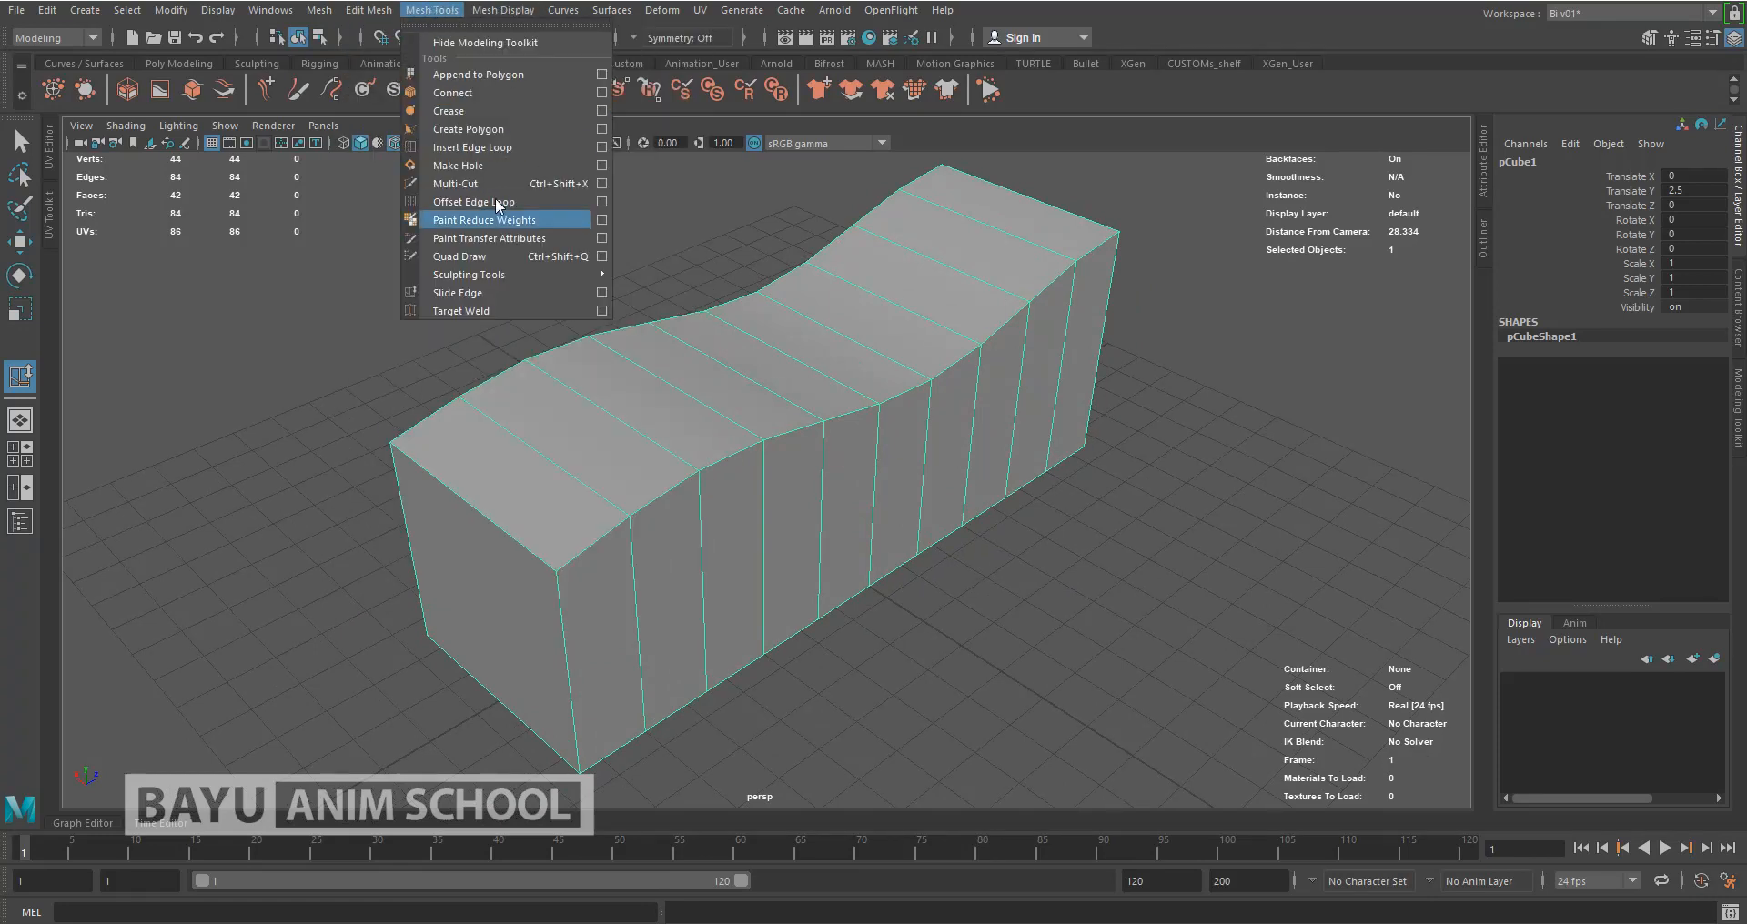
click(491, 148)
alt+drag(725, 389, 596, 428)
mouse_move(1033, 487)
alt+mouse_down()
mouse_move(1075, 349)
mouse_move(967, 506)
mouse_move(1031, 511)
alt+mouse_up()
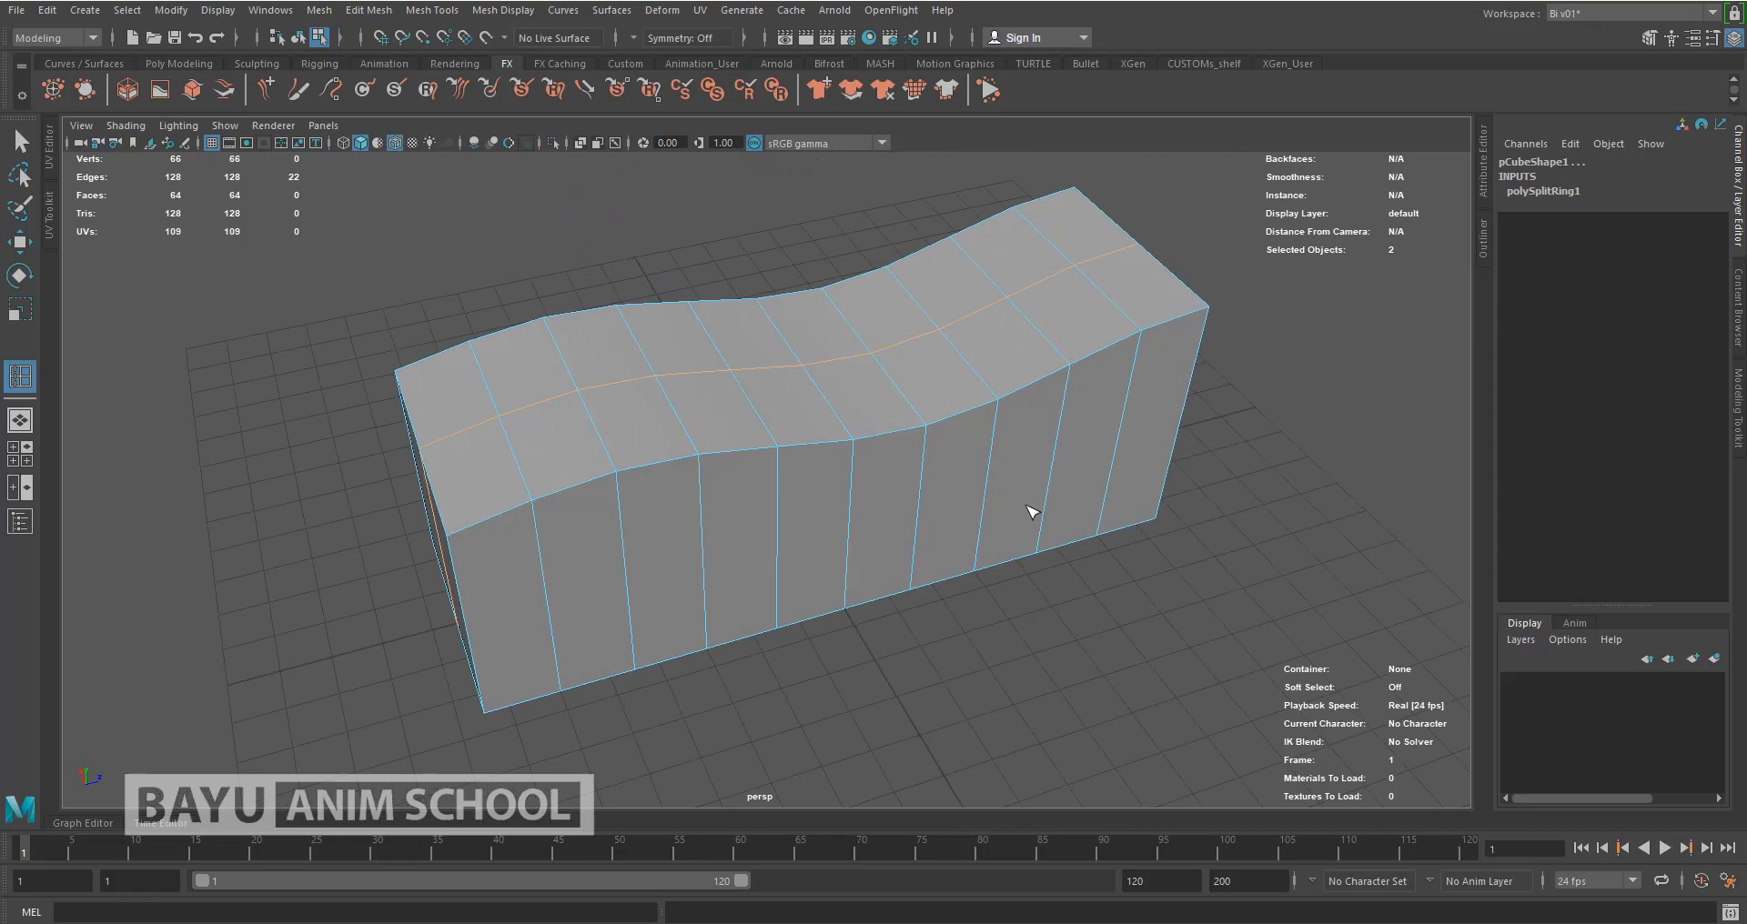
key(w)
click(331, 414)
Try Slide Edge on several neighbouring cross edges along the near half of the top, excluding the far half
right_drag(752, 344, 753, 313)
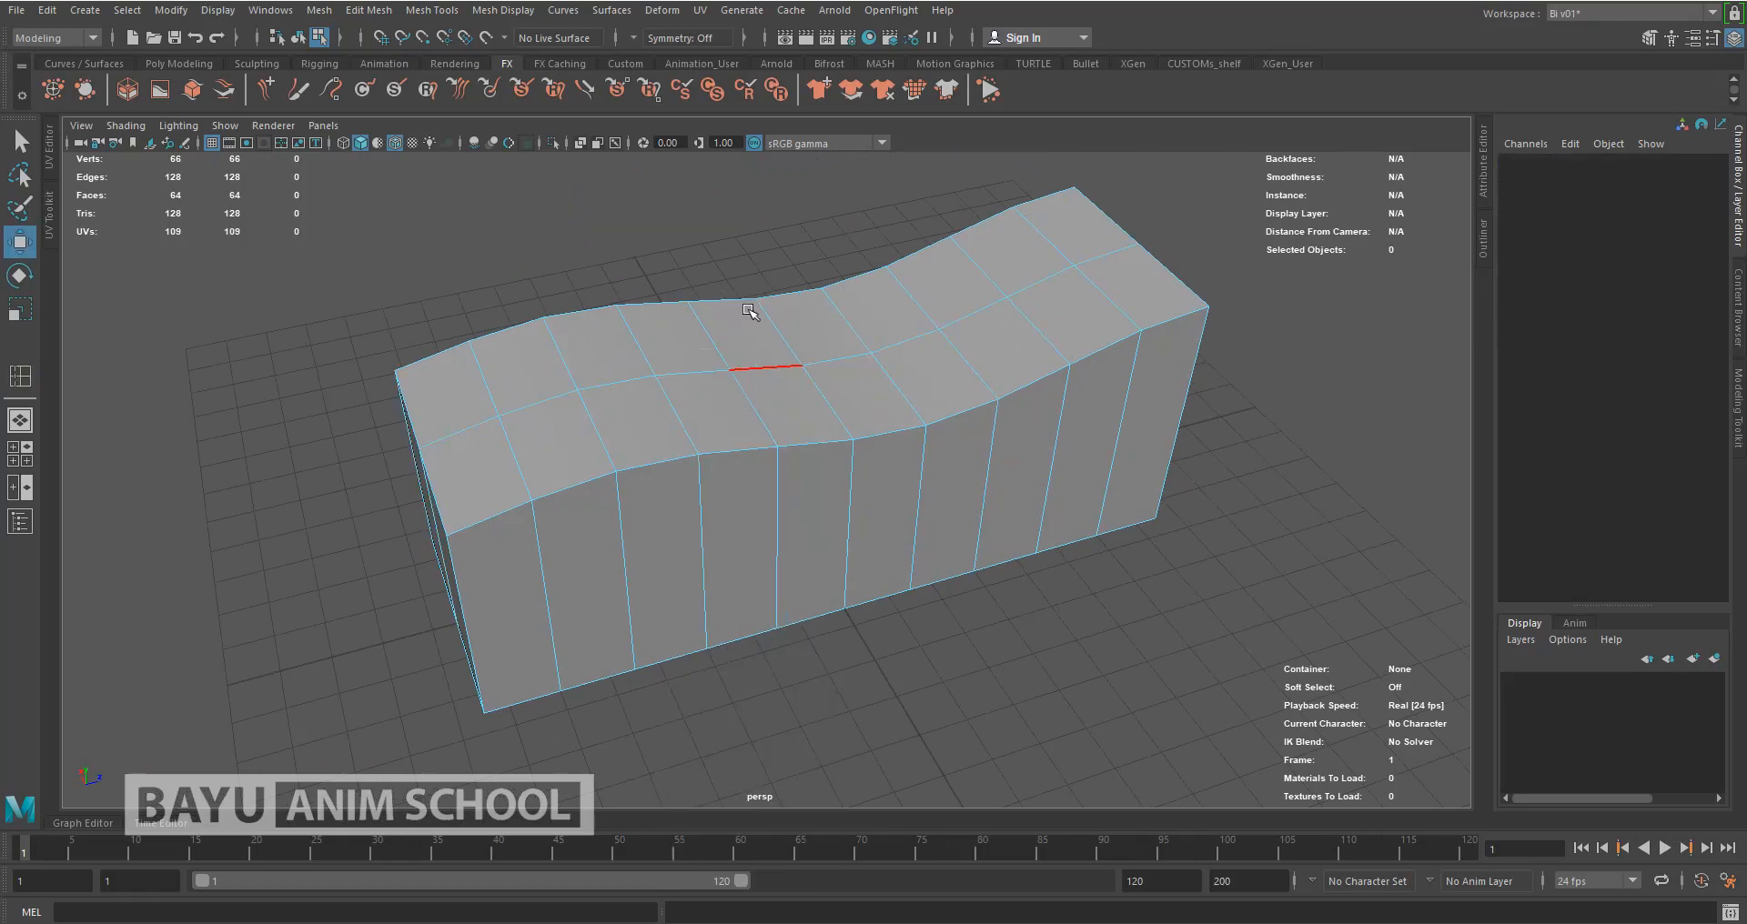
click(641, 226)
click(431, 10)
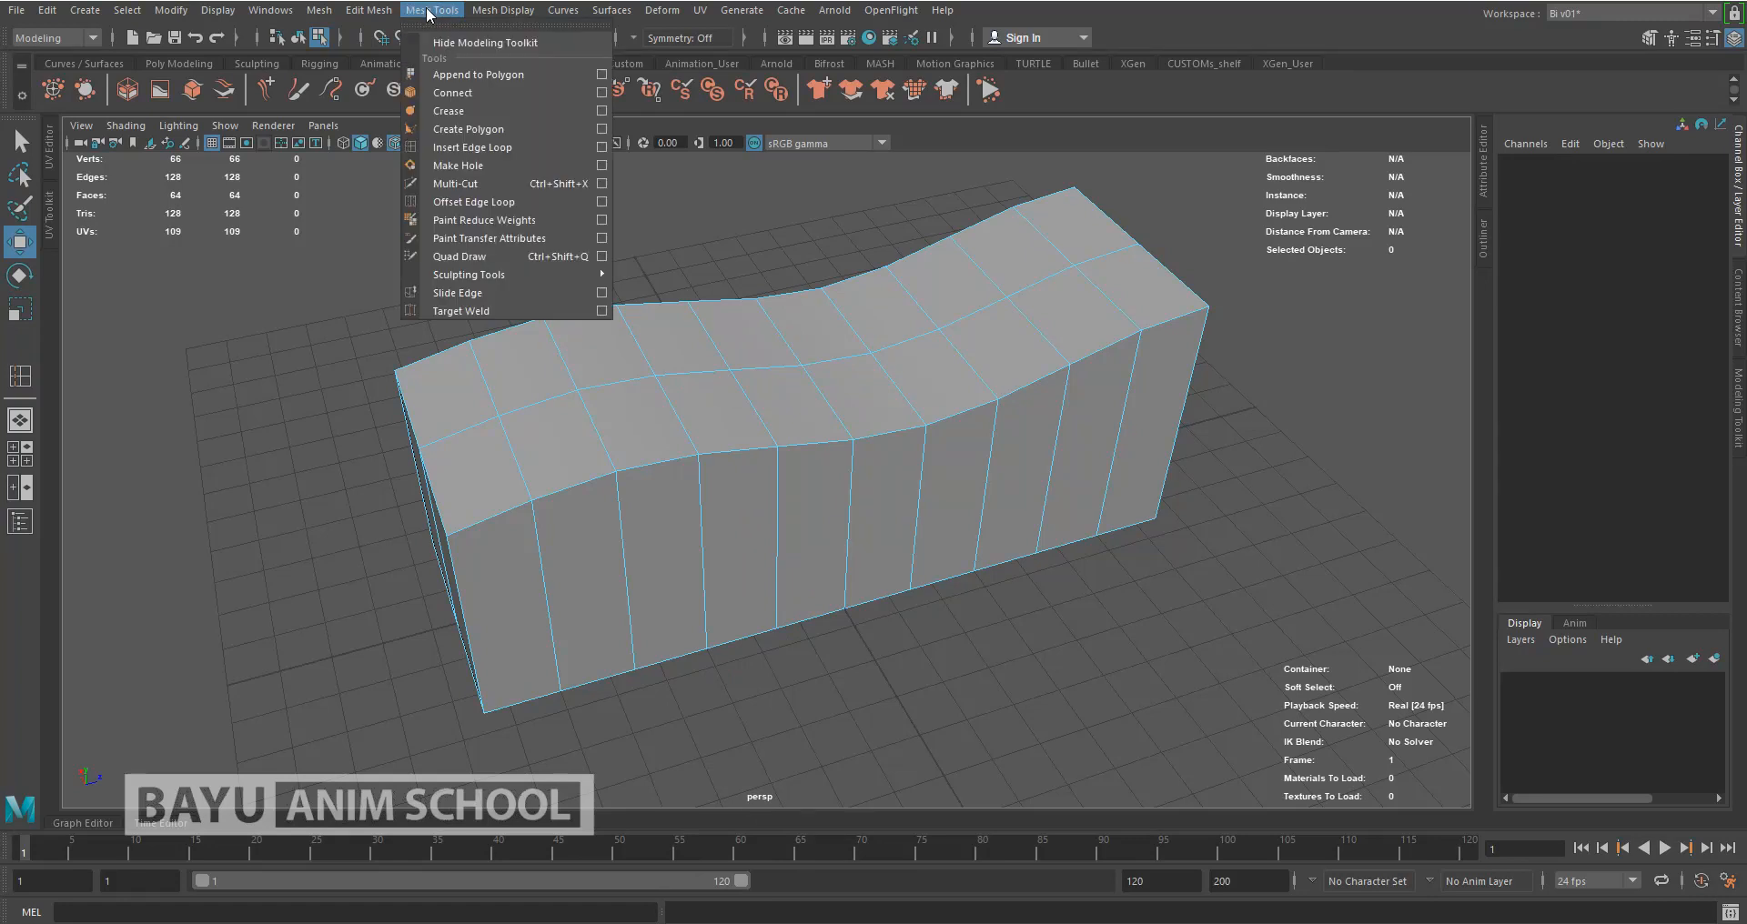
click(538, 292)
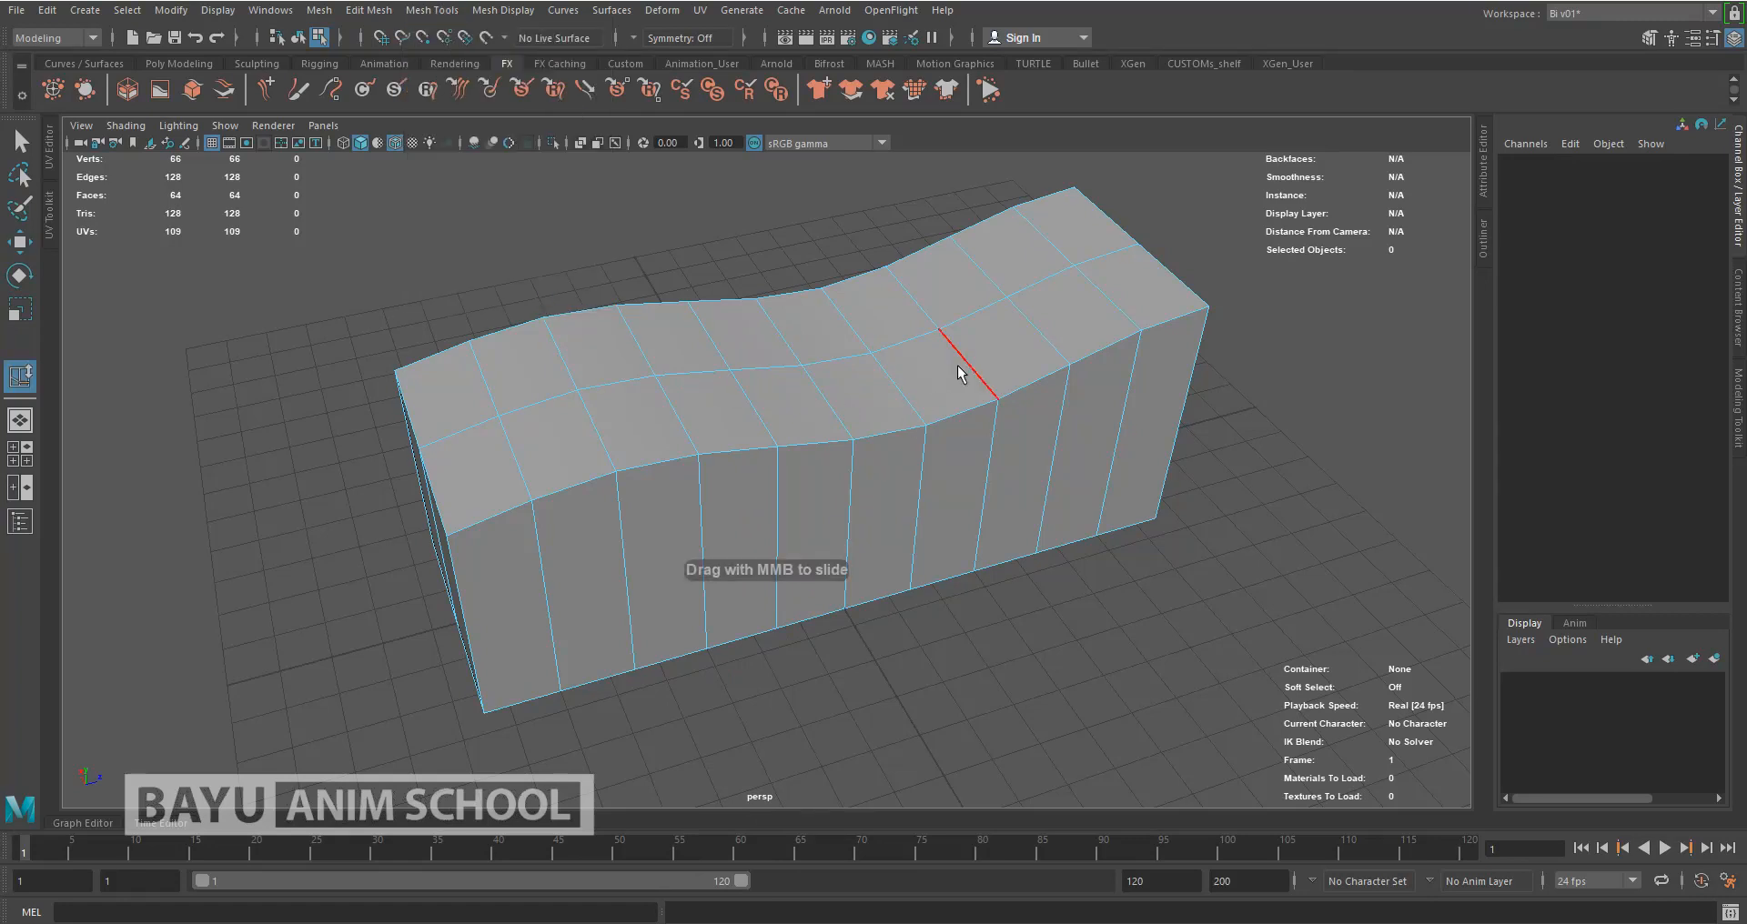
click(957, 369)
shift+click(830, 412)
shift+click(757, 414)
middle_drag(886, 441, 1215, 538)
click(1259, 540)
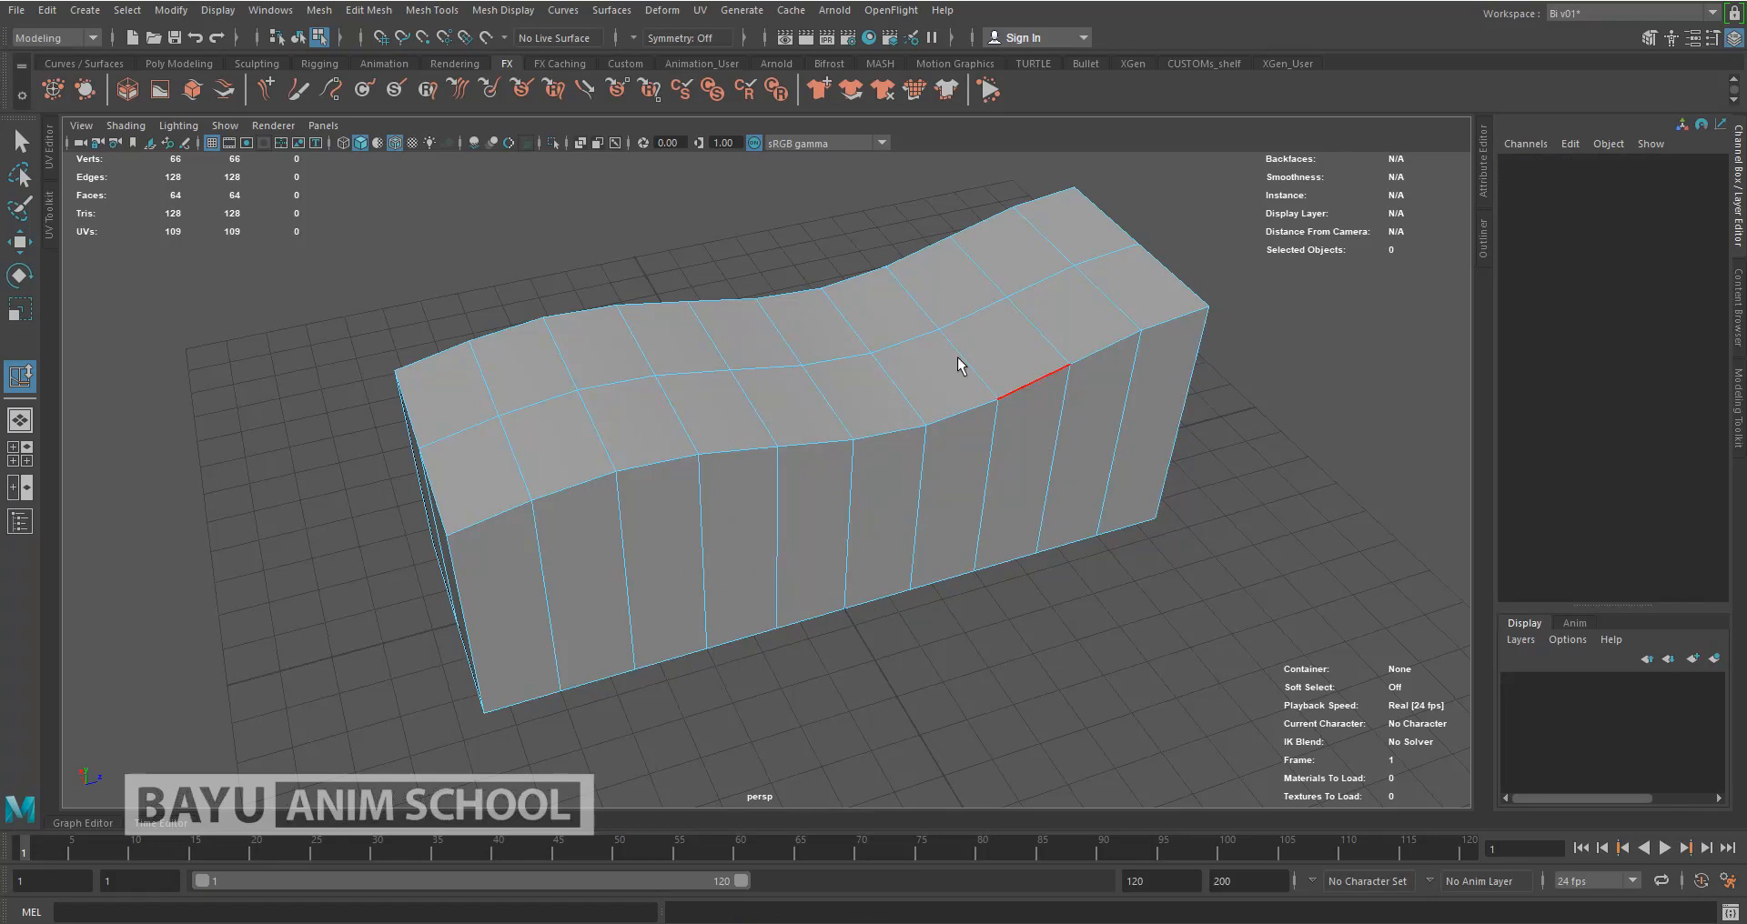
Try sliding four consecutive full-width rows of cross edges on the top together, and undo the slide
double_click(963, 352)
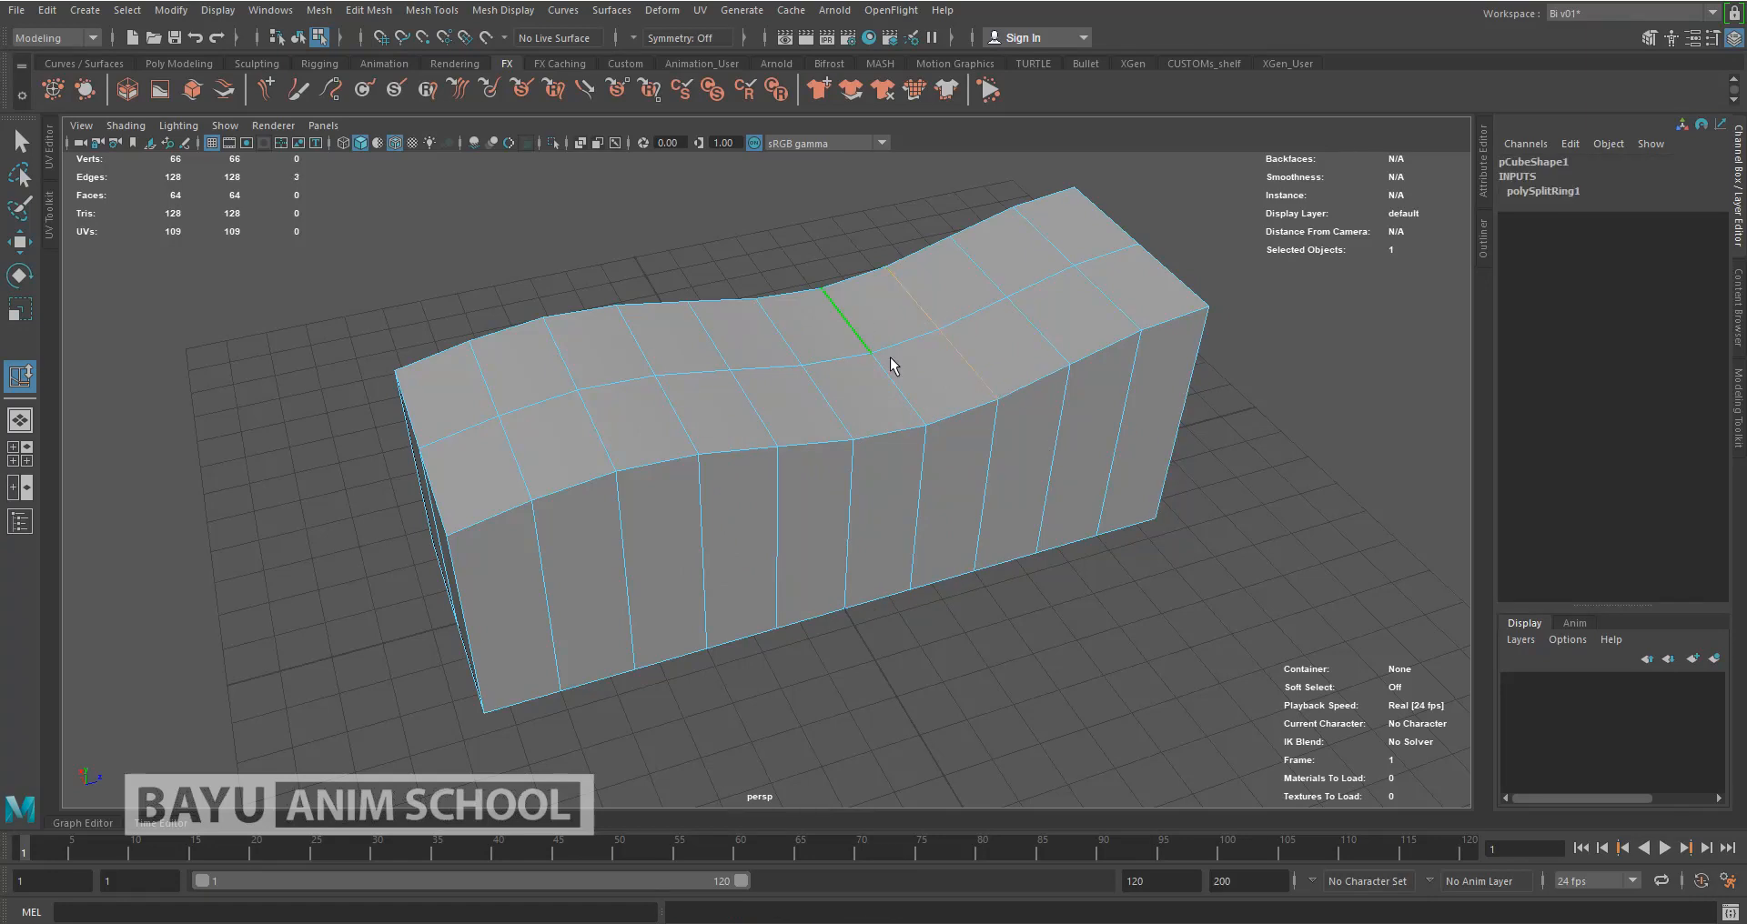
shift+click(823, 400)
shift+click(779, 333)
shift+click(764, 415)
mouse_move(964, 409)
middle_down()
mouse_move(910, 429)
mouse_move(991, 401)
mouse_move(890, 428)
mouse_move(1012, 391)
mouse_move(890, 422)
mouse_move(970, 411)
middle_up()
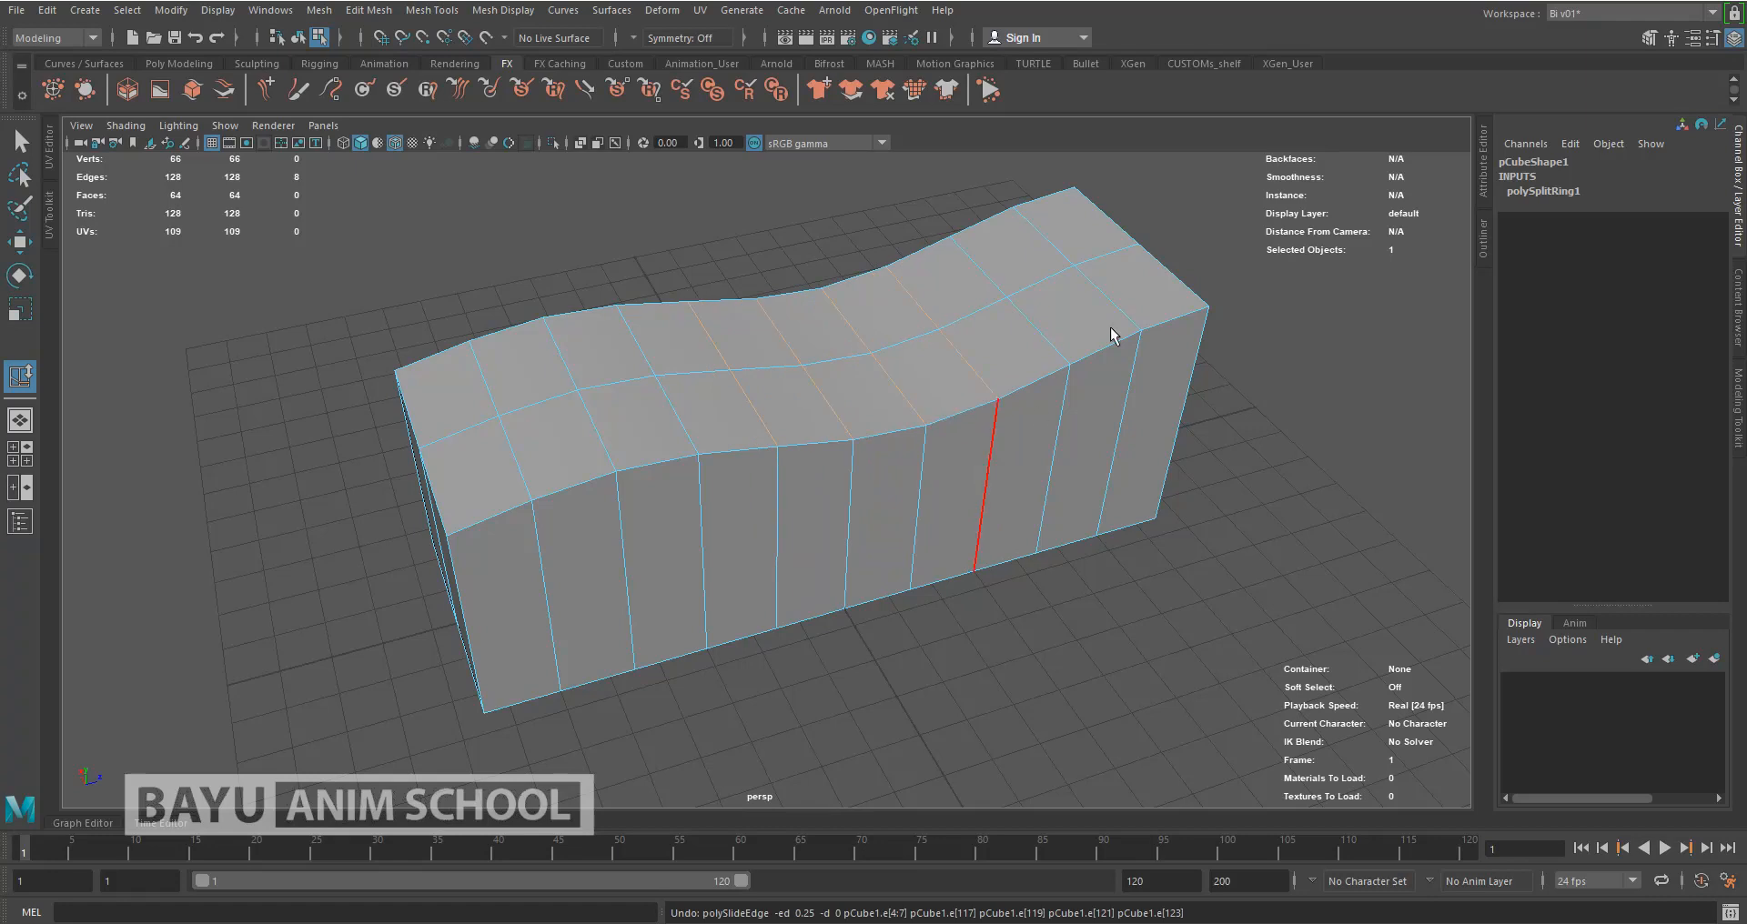
Try sliding the whole lengthwise centre edge loop across the box, checking it from several sides, and return to object mode
double_click(1042, 281)
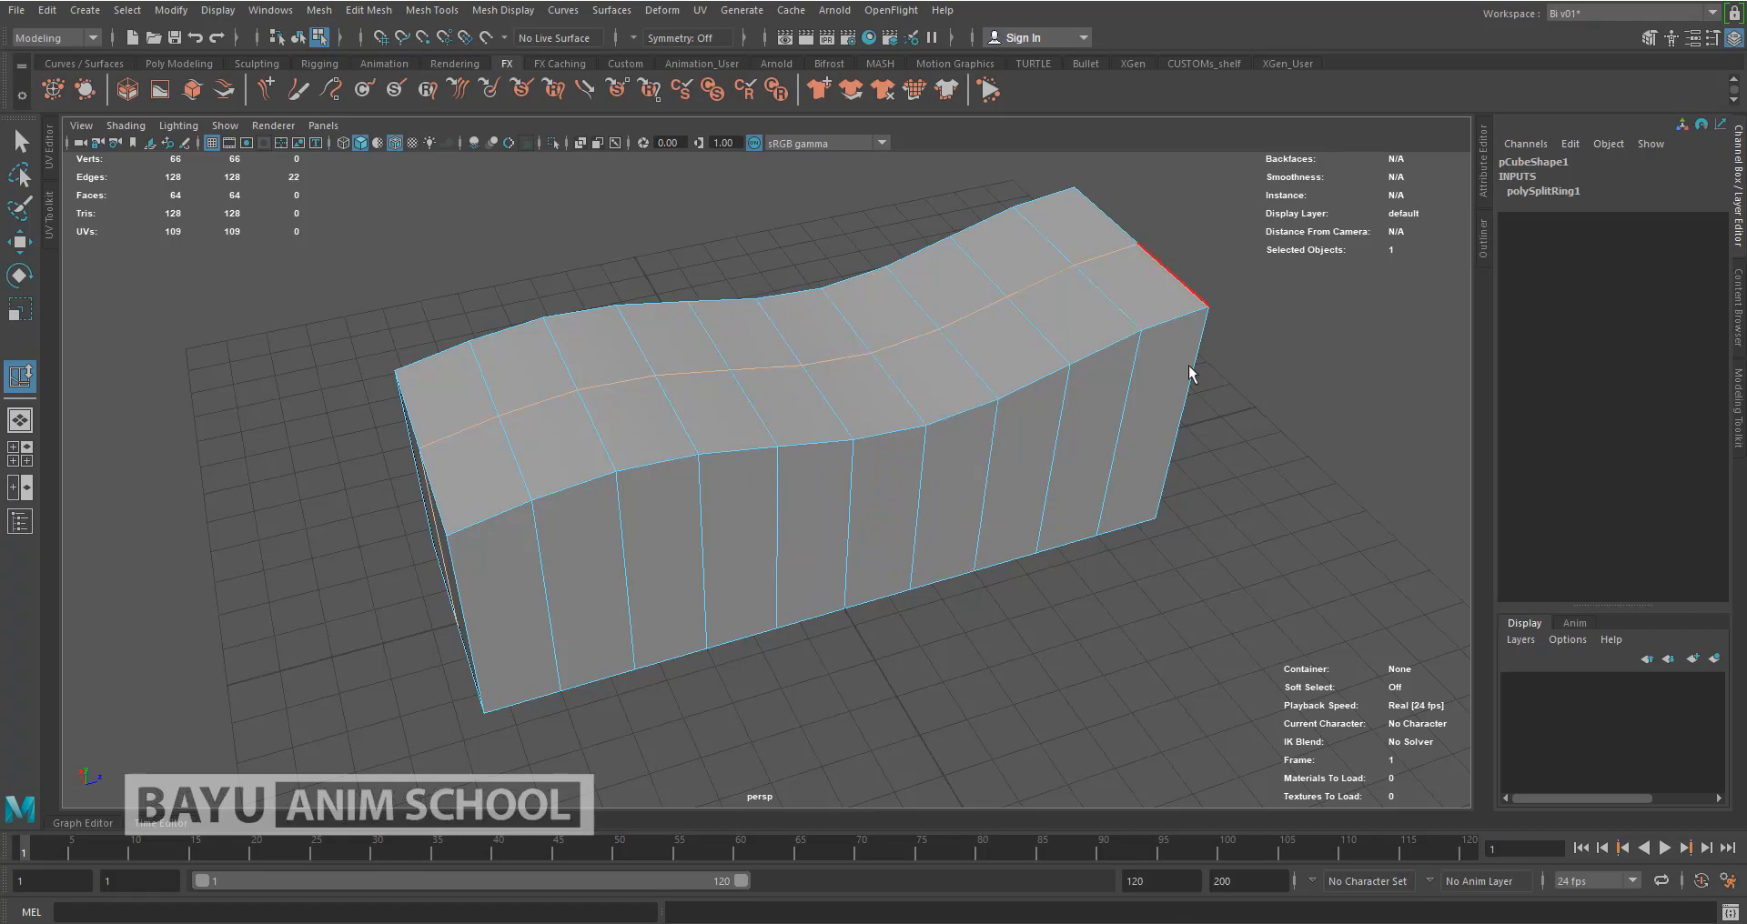
alt+drag(852, 535, 839, 502)
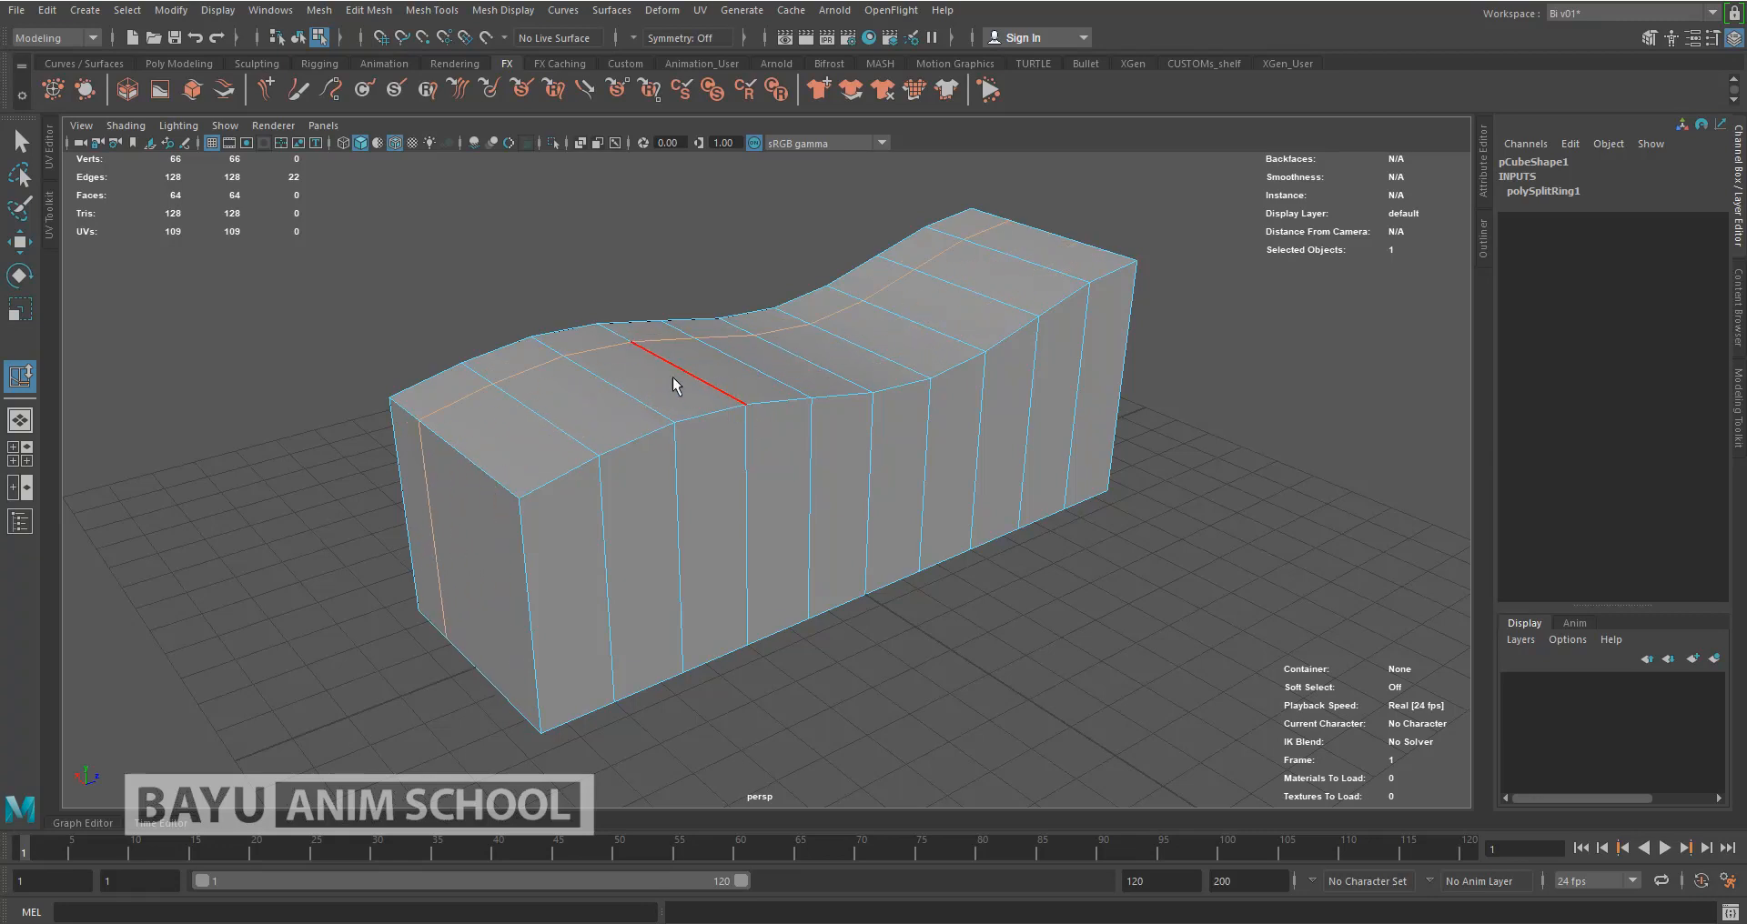
alt+drag(1092, 481, 1137, 486)
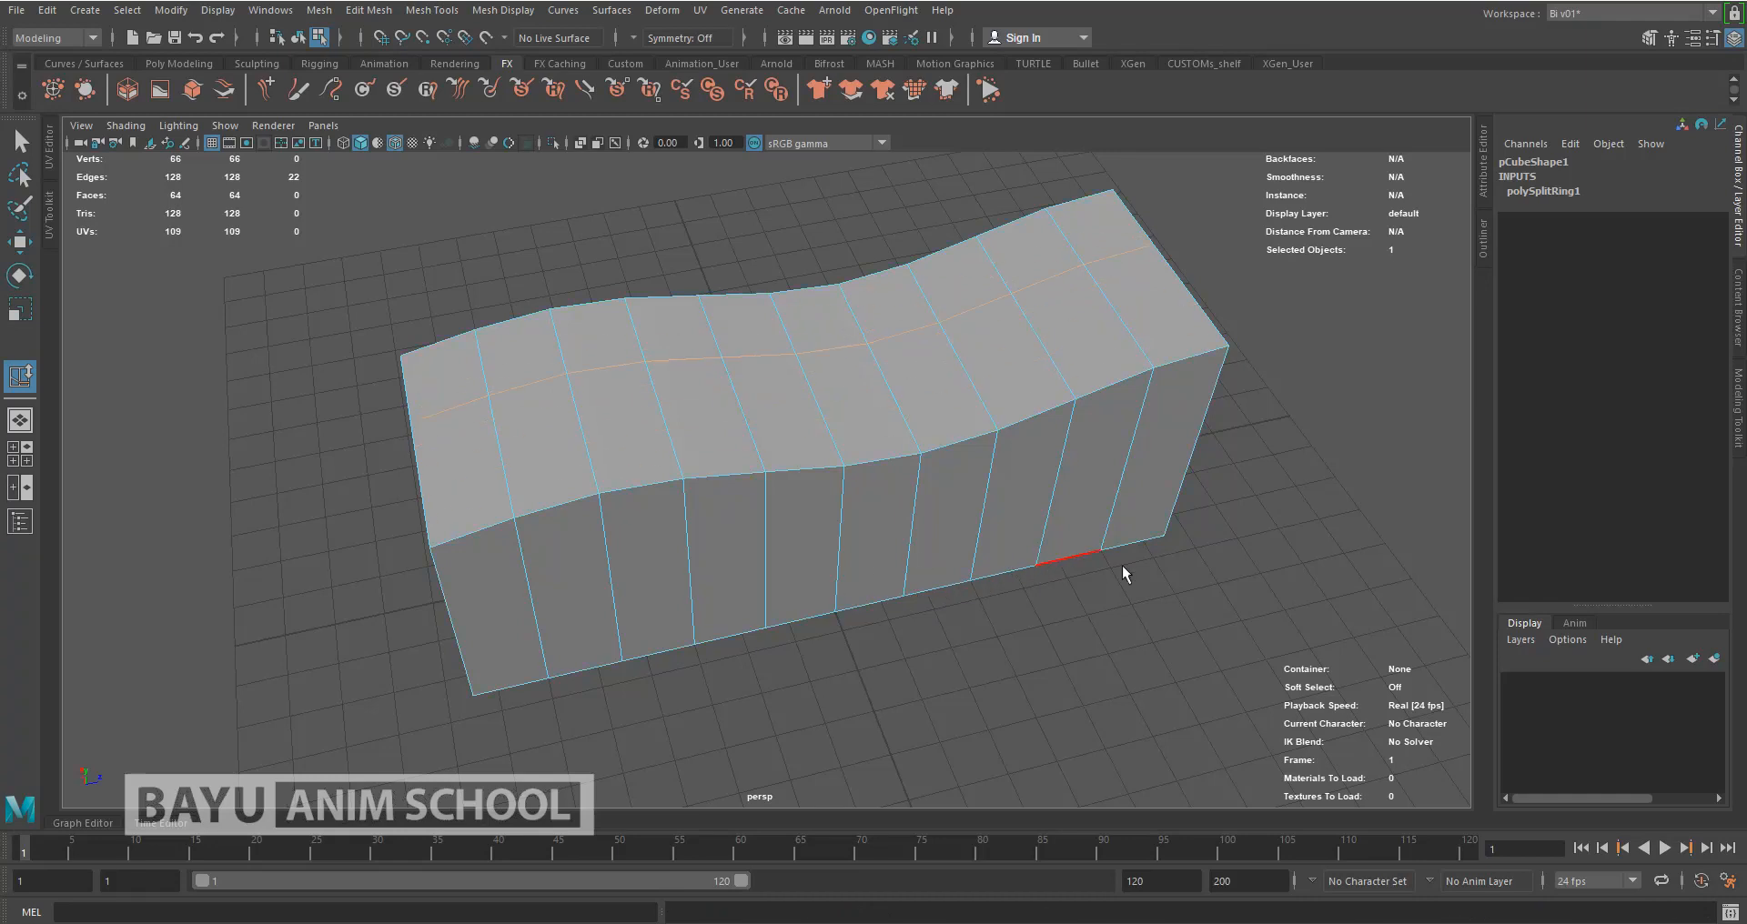
alt+drag(1264, 384, 1289, 443)
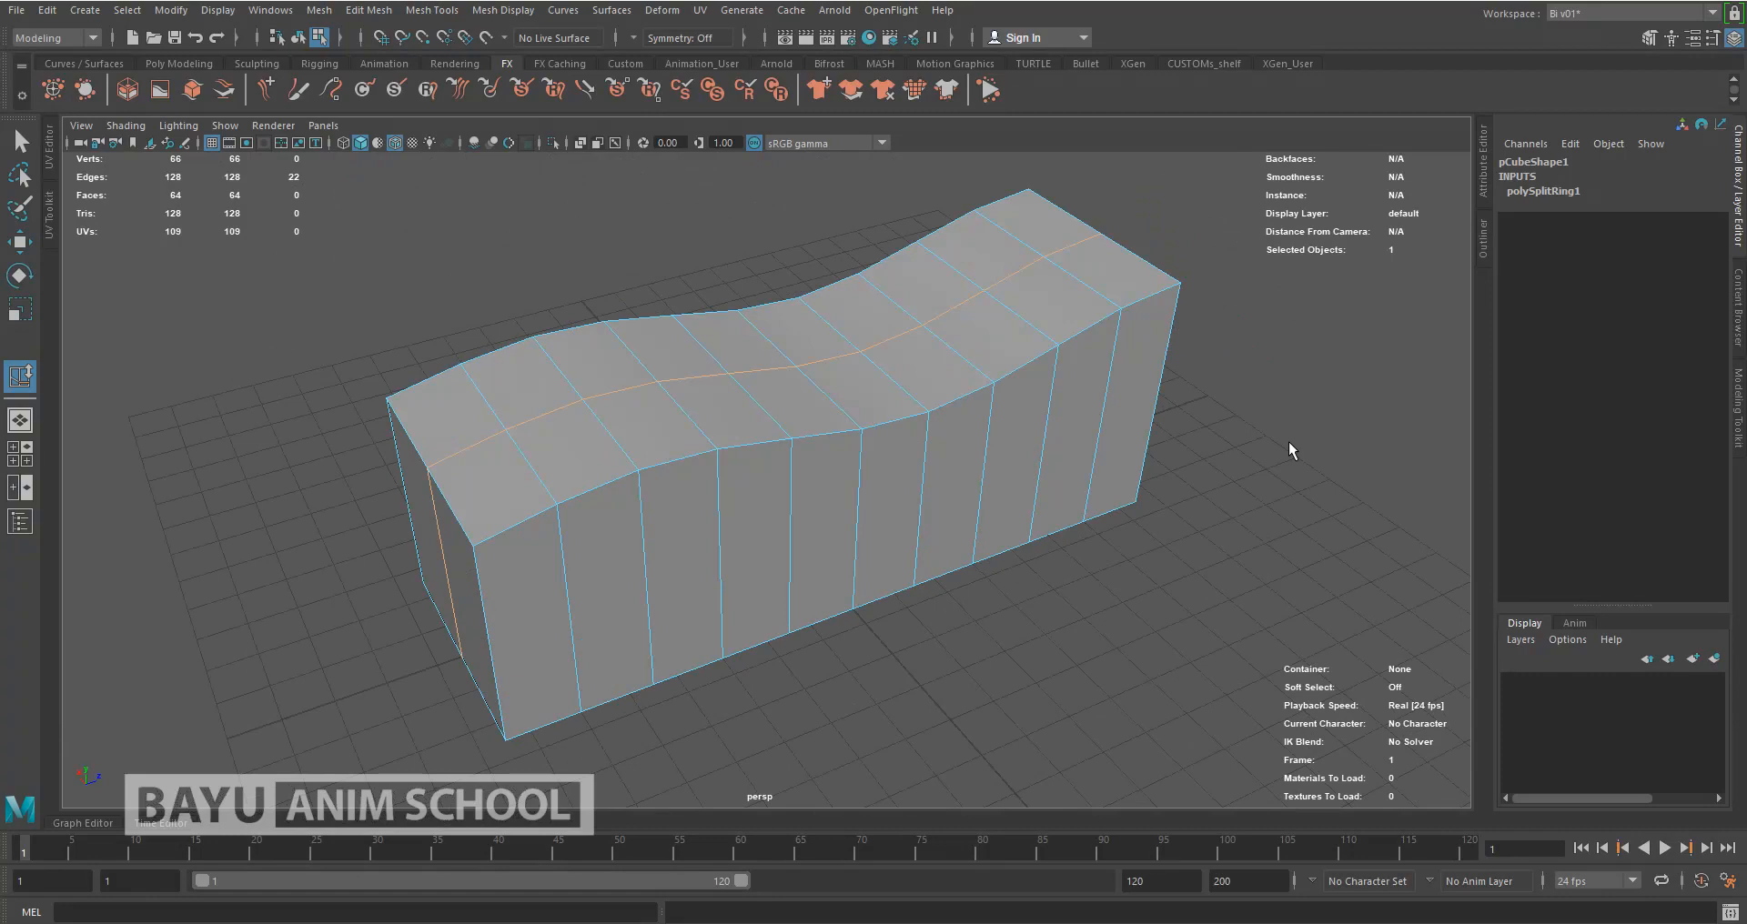
alt+drag(910, 534, 1184, 530)
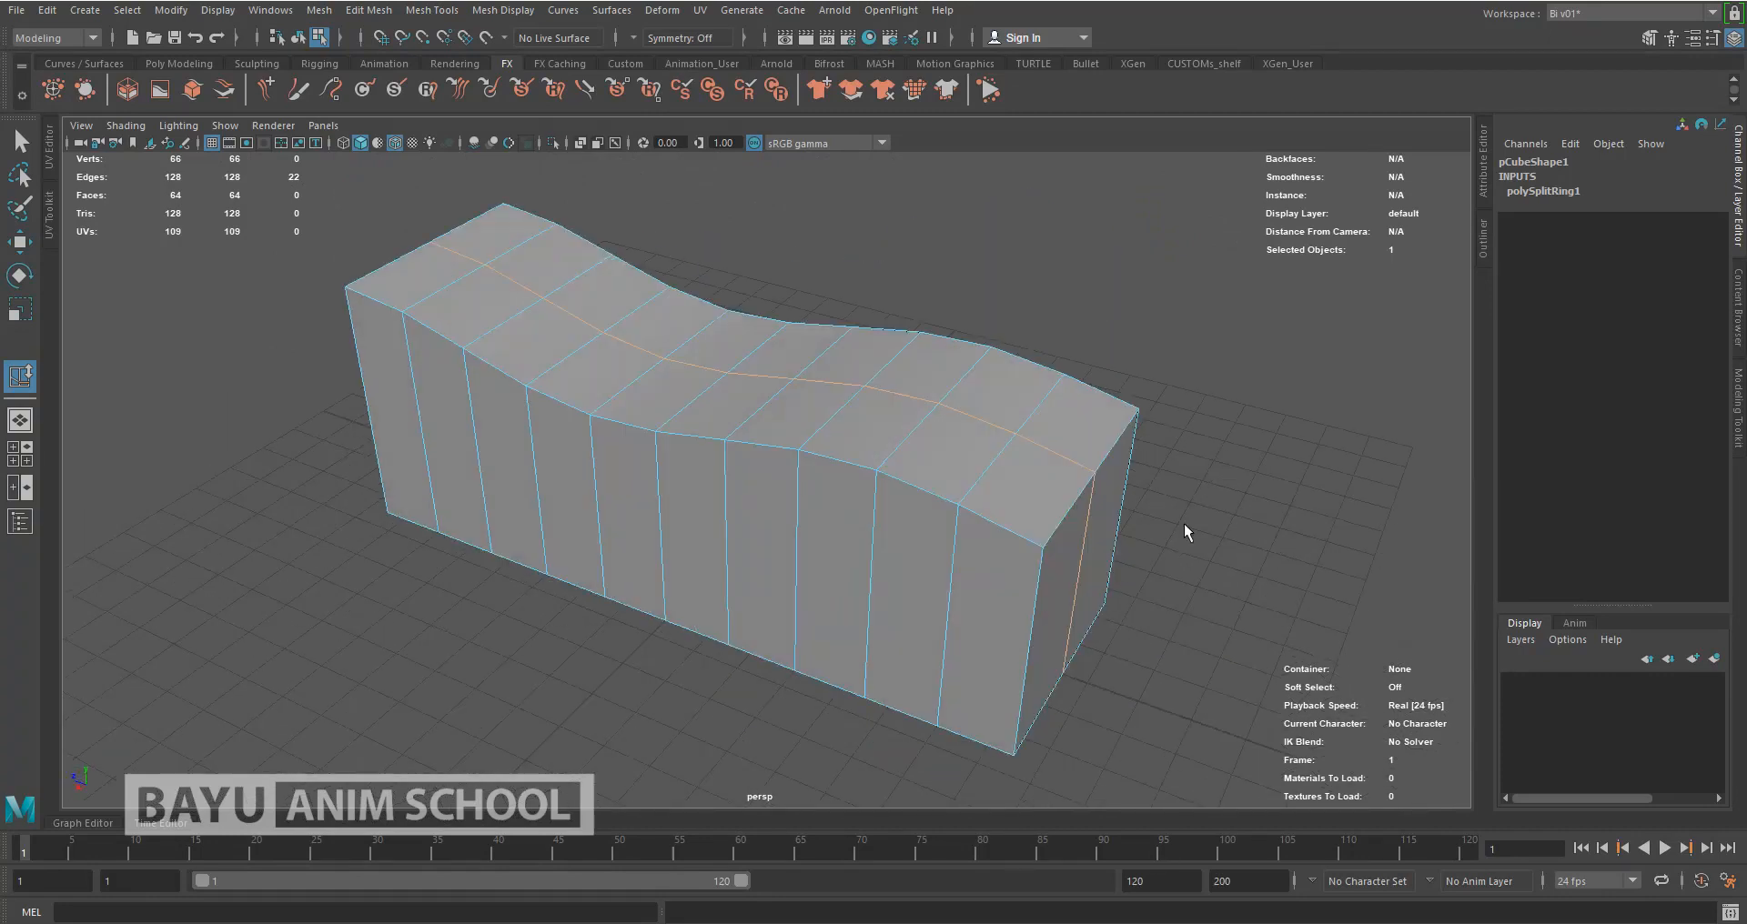
alt+drag(928, 499, 668, 493)
alt+middle_drag(811, 472, 792, 479)
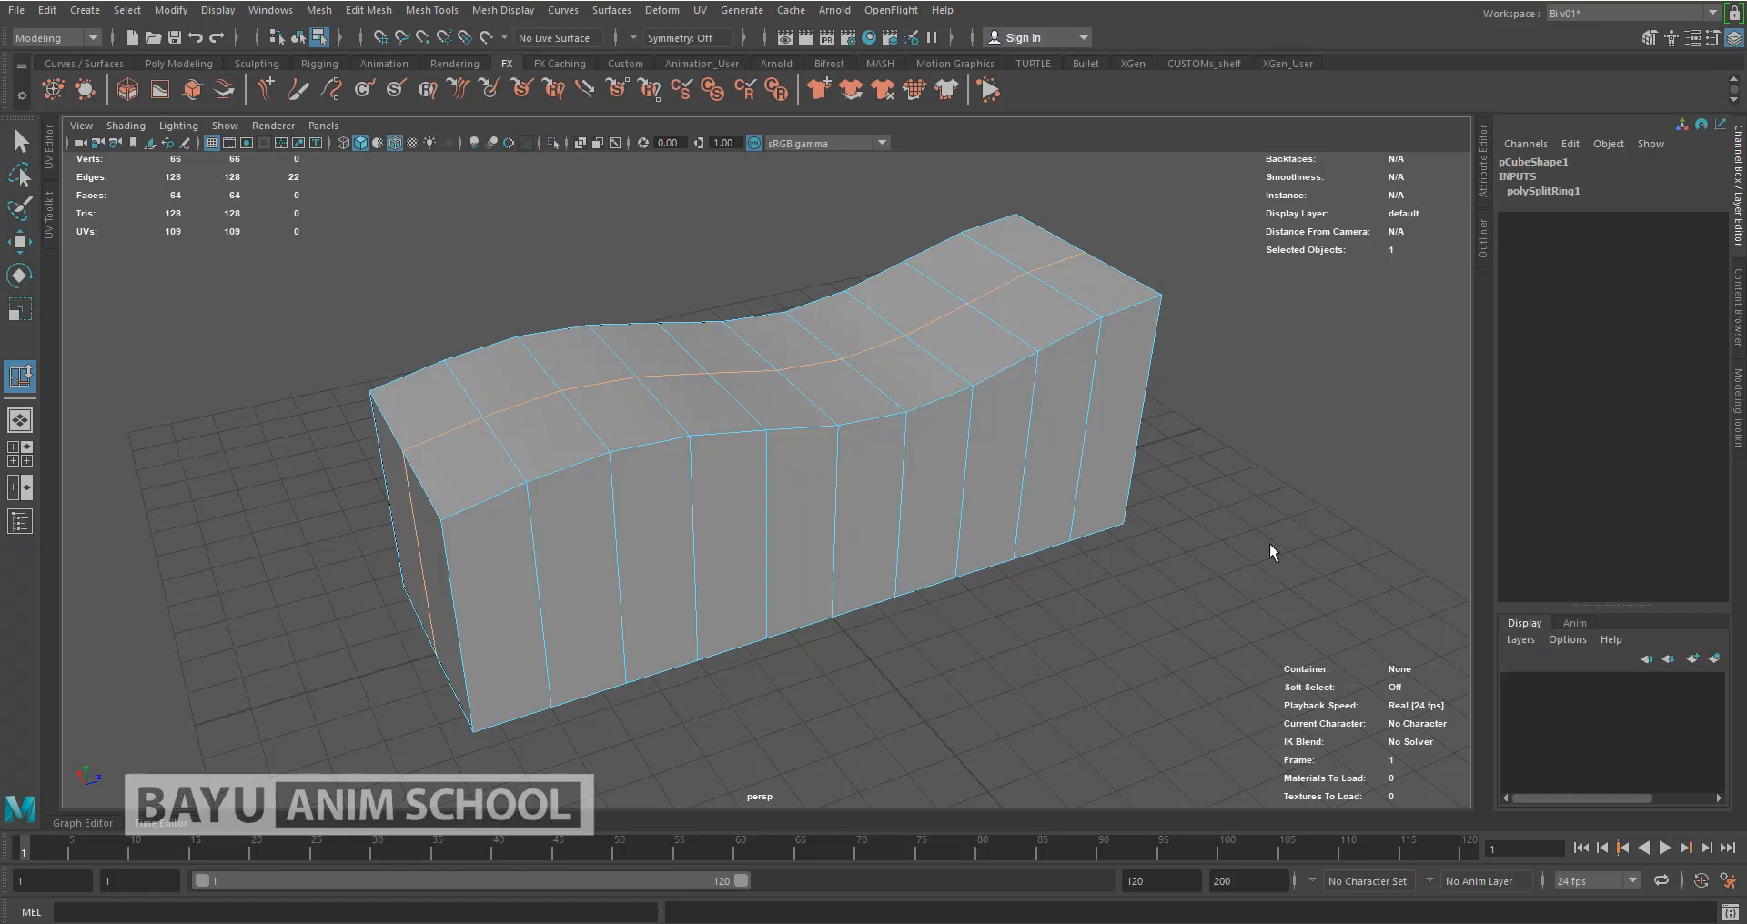
right_drag(1246, 404, 1296, 357)
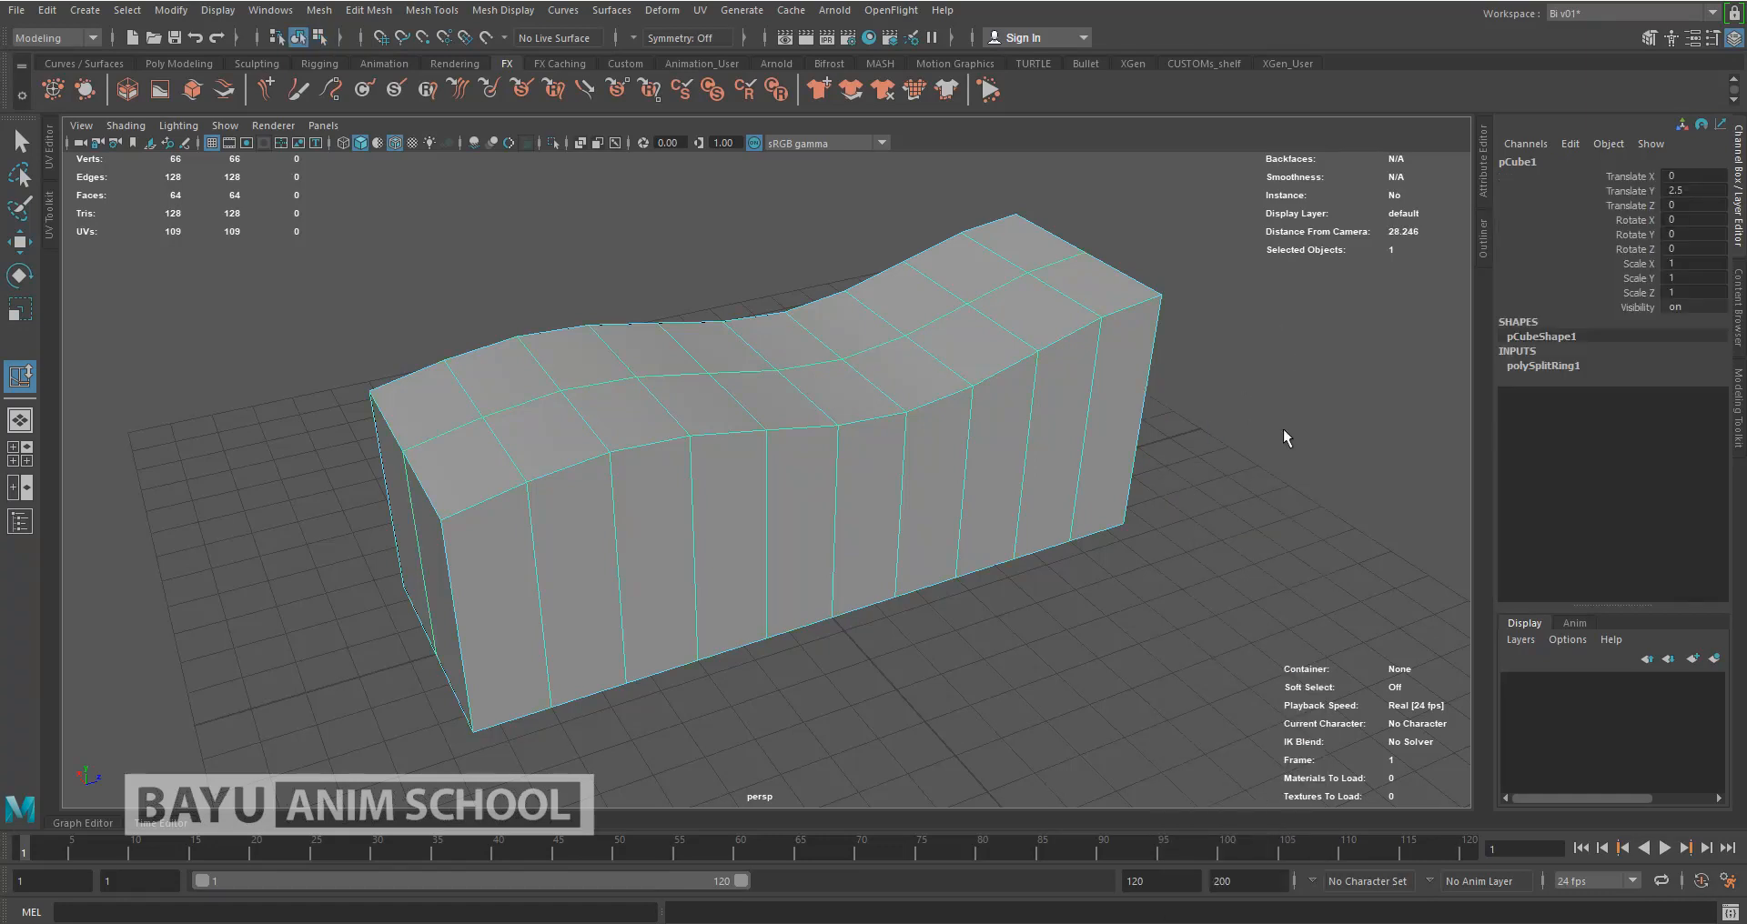
click(1283, 428)
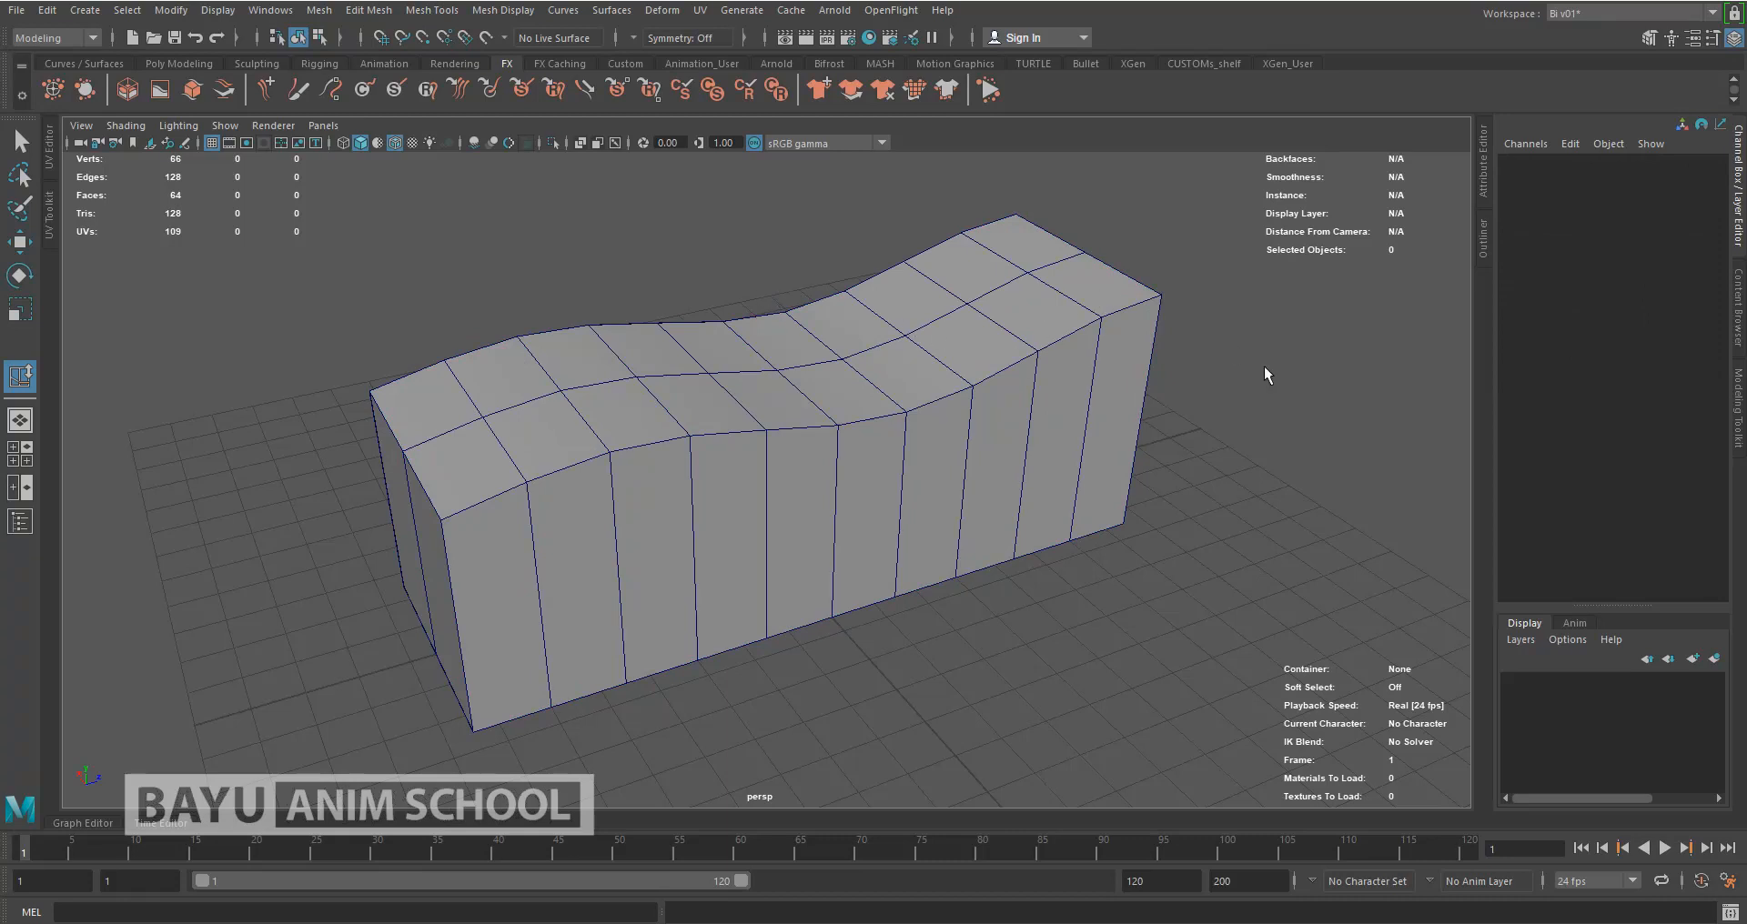
Set the Move tool's axis orientation to Normal, try moving a centre vertex near the top's high end, and undo the move
right_drag(1134, 222, 1046, 228)
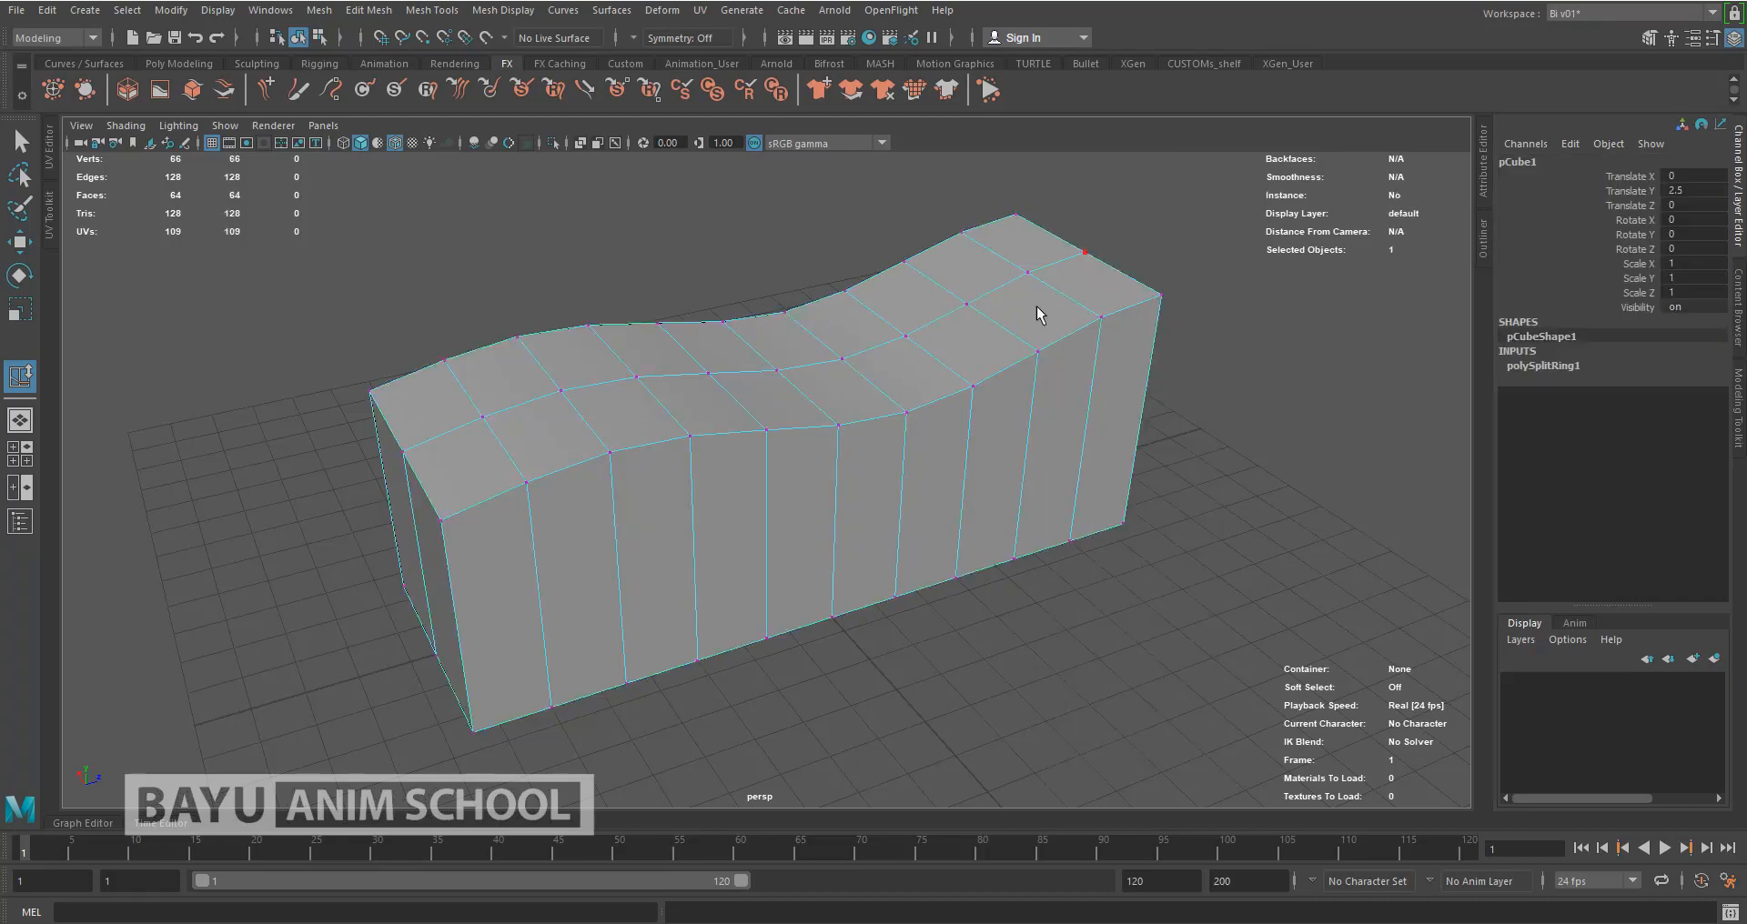
click(967, 304)
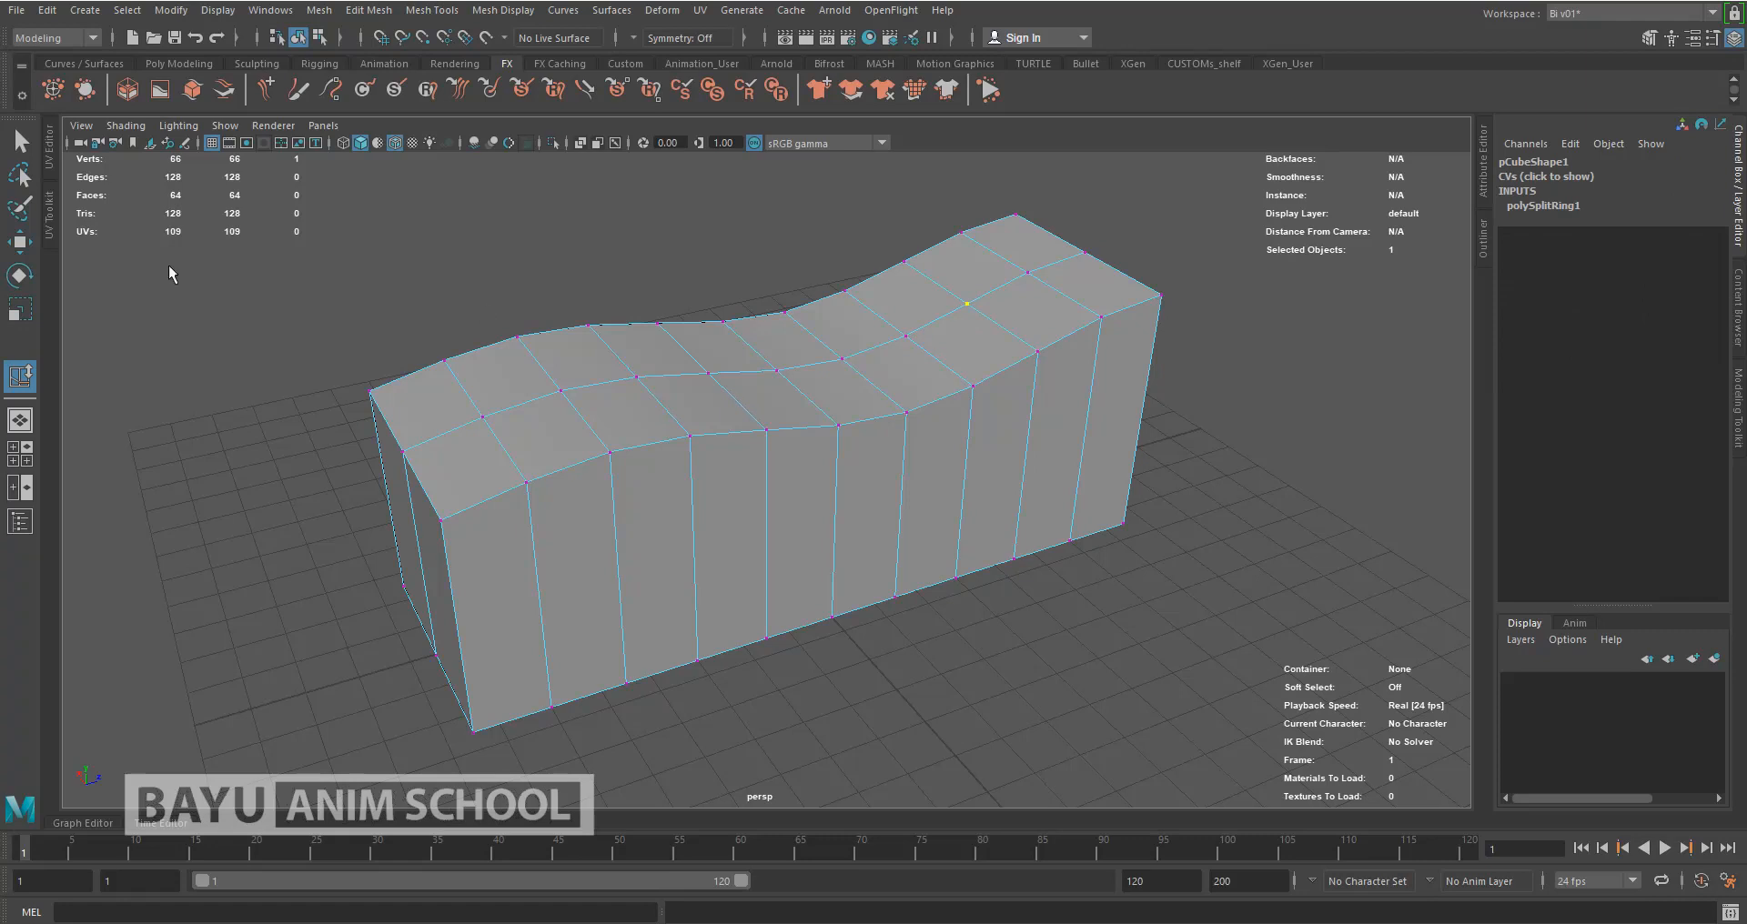
double_click(19, 242)
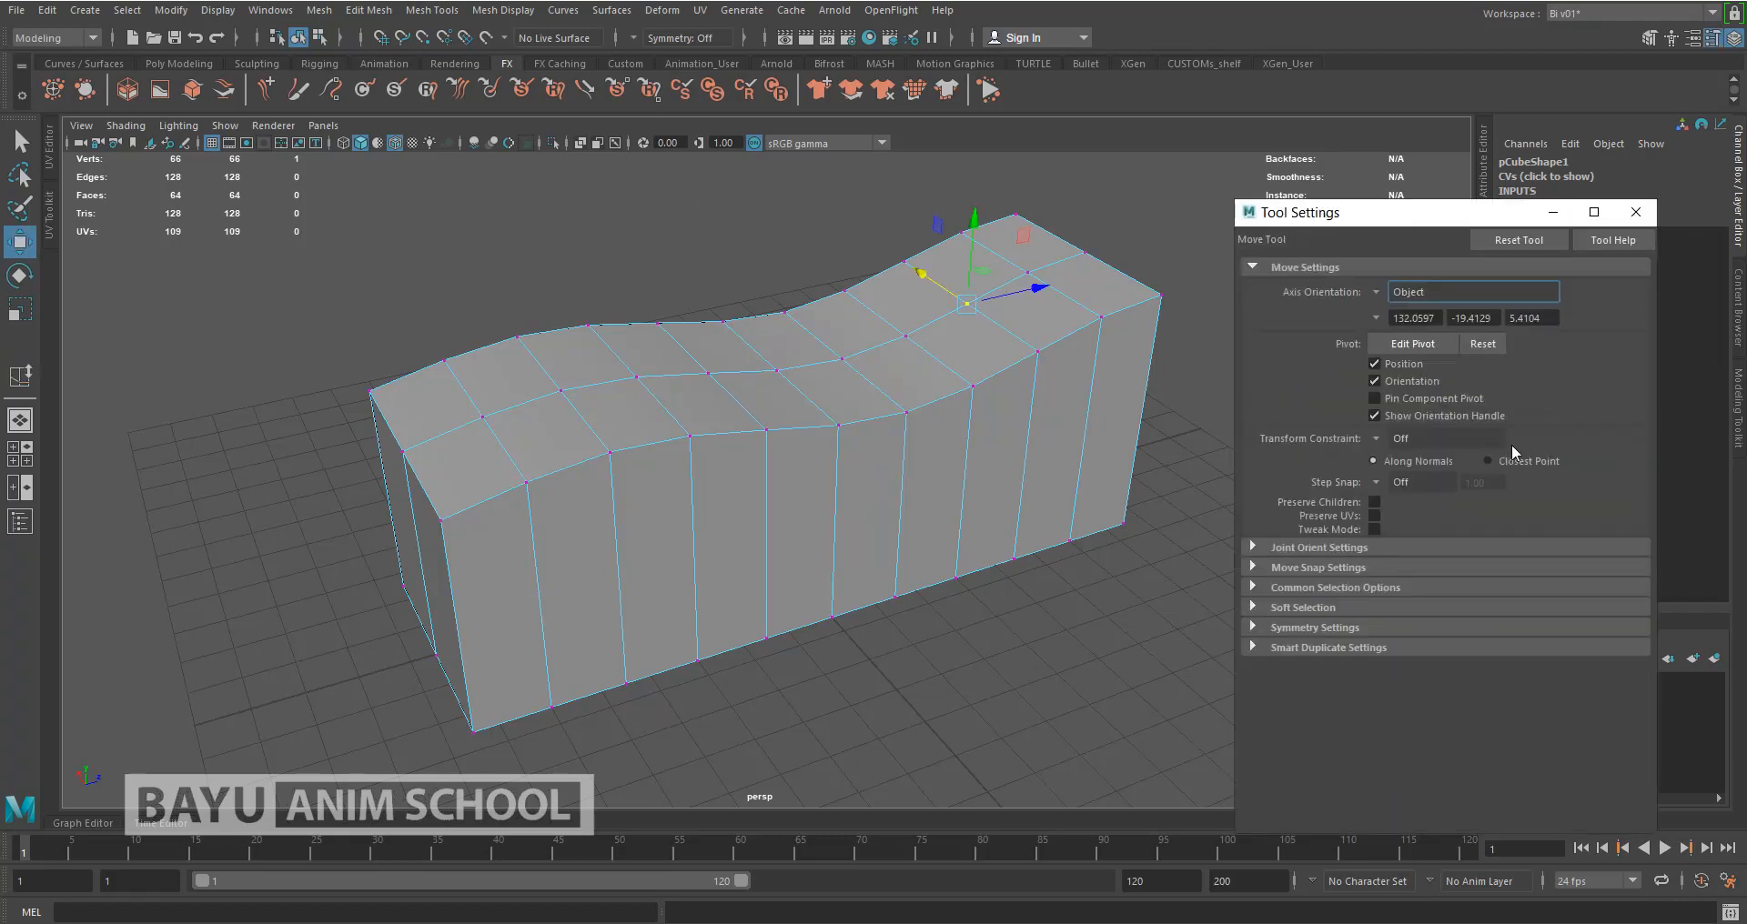
click(1382, 292)
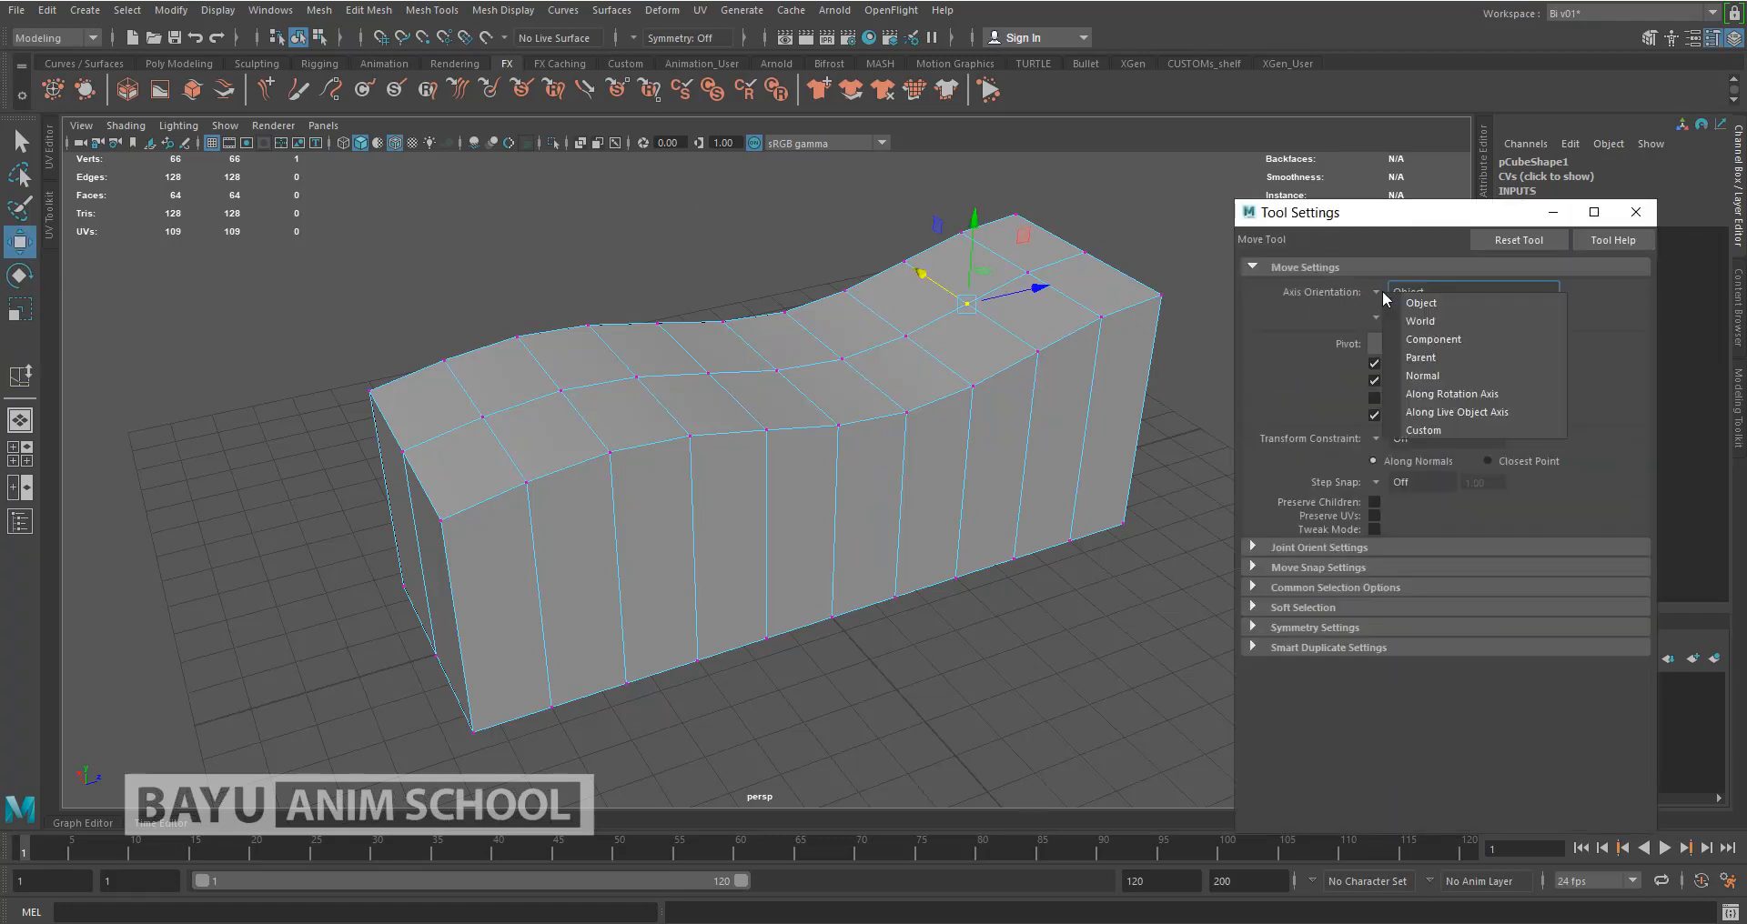
click(1383, 291)
click(1382, 291)
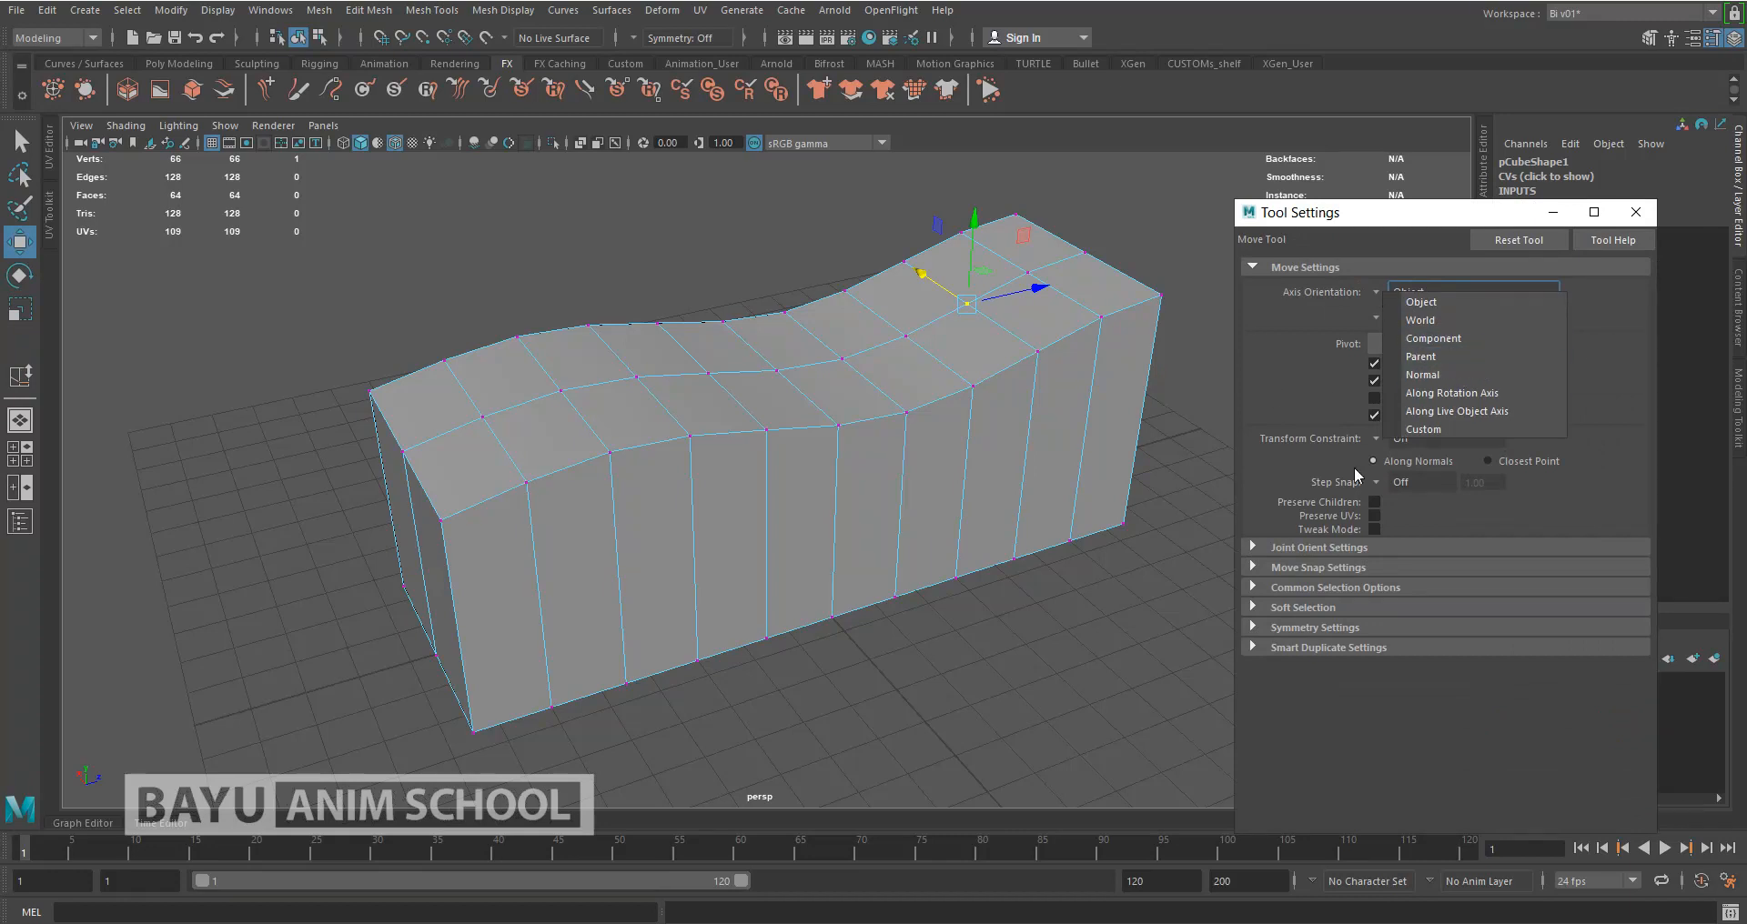
click(1470, 376)
mouse_move(964, 305)
mouse_down()
mouse_move(905, 407)
mouse_move(624, 372)
mouse_move(971, 303)
mouse_up()
key(ctrl+z)
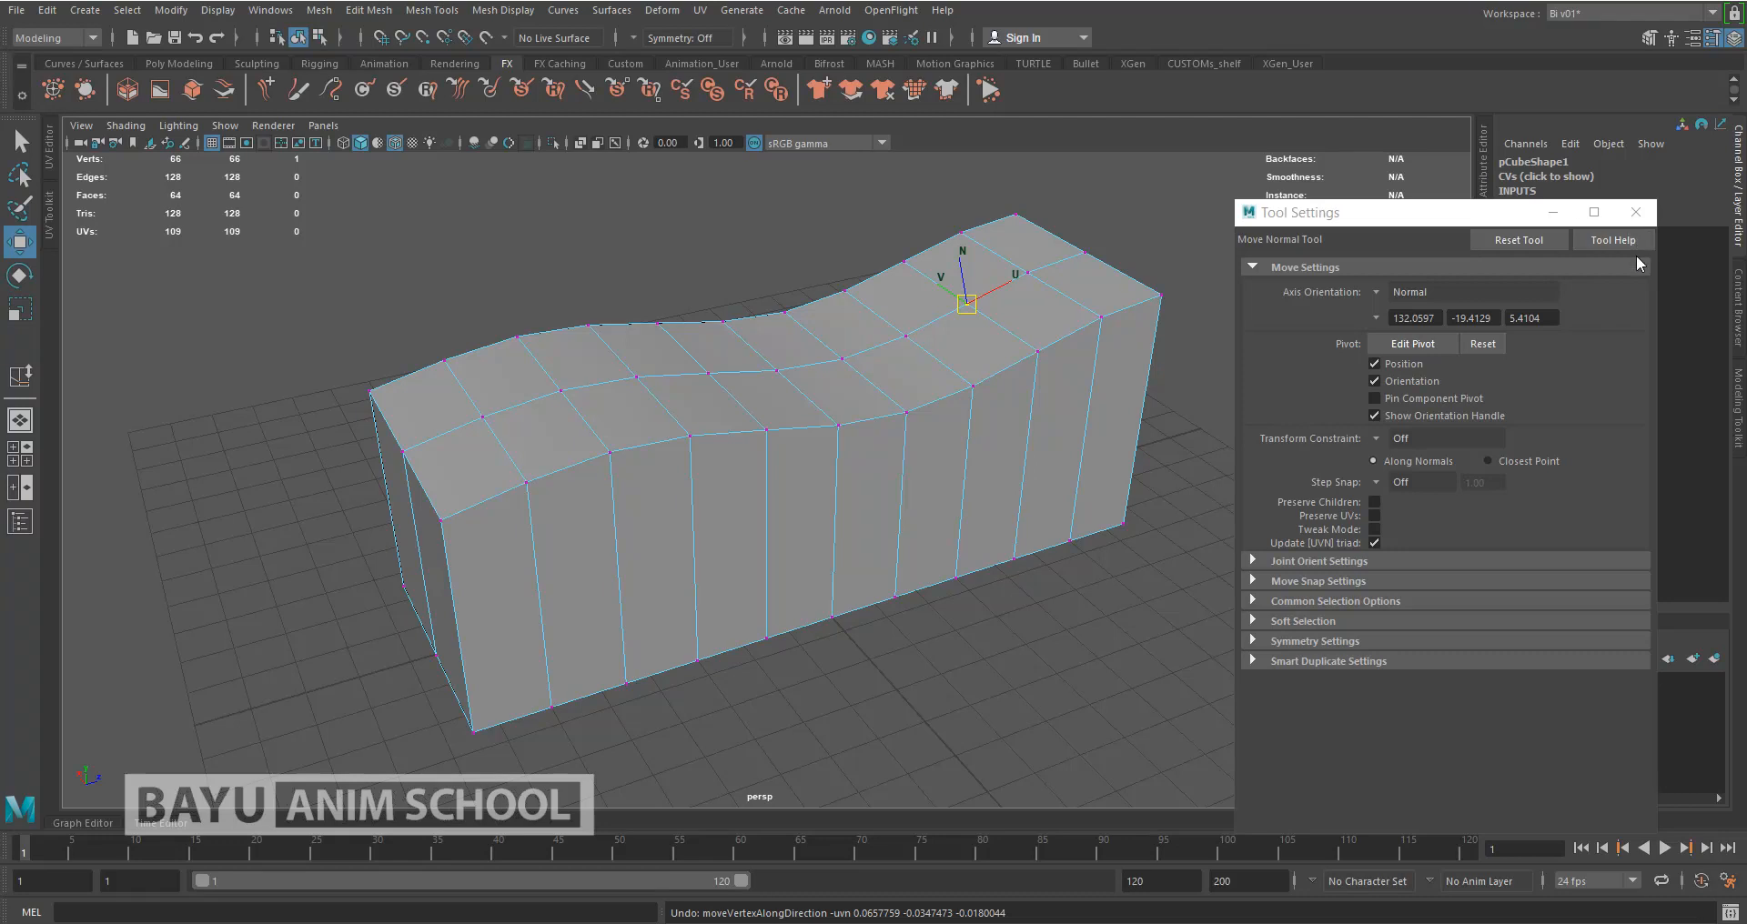
Set the Move tool's axis orientation to Object and close its settings
click(1375, 291)
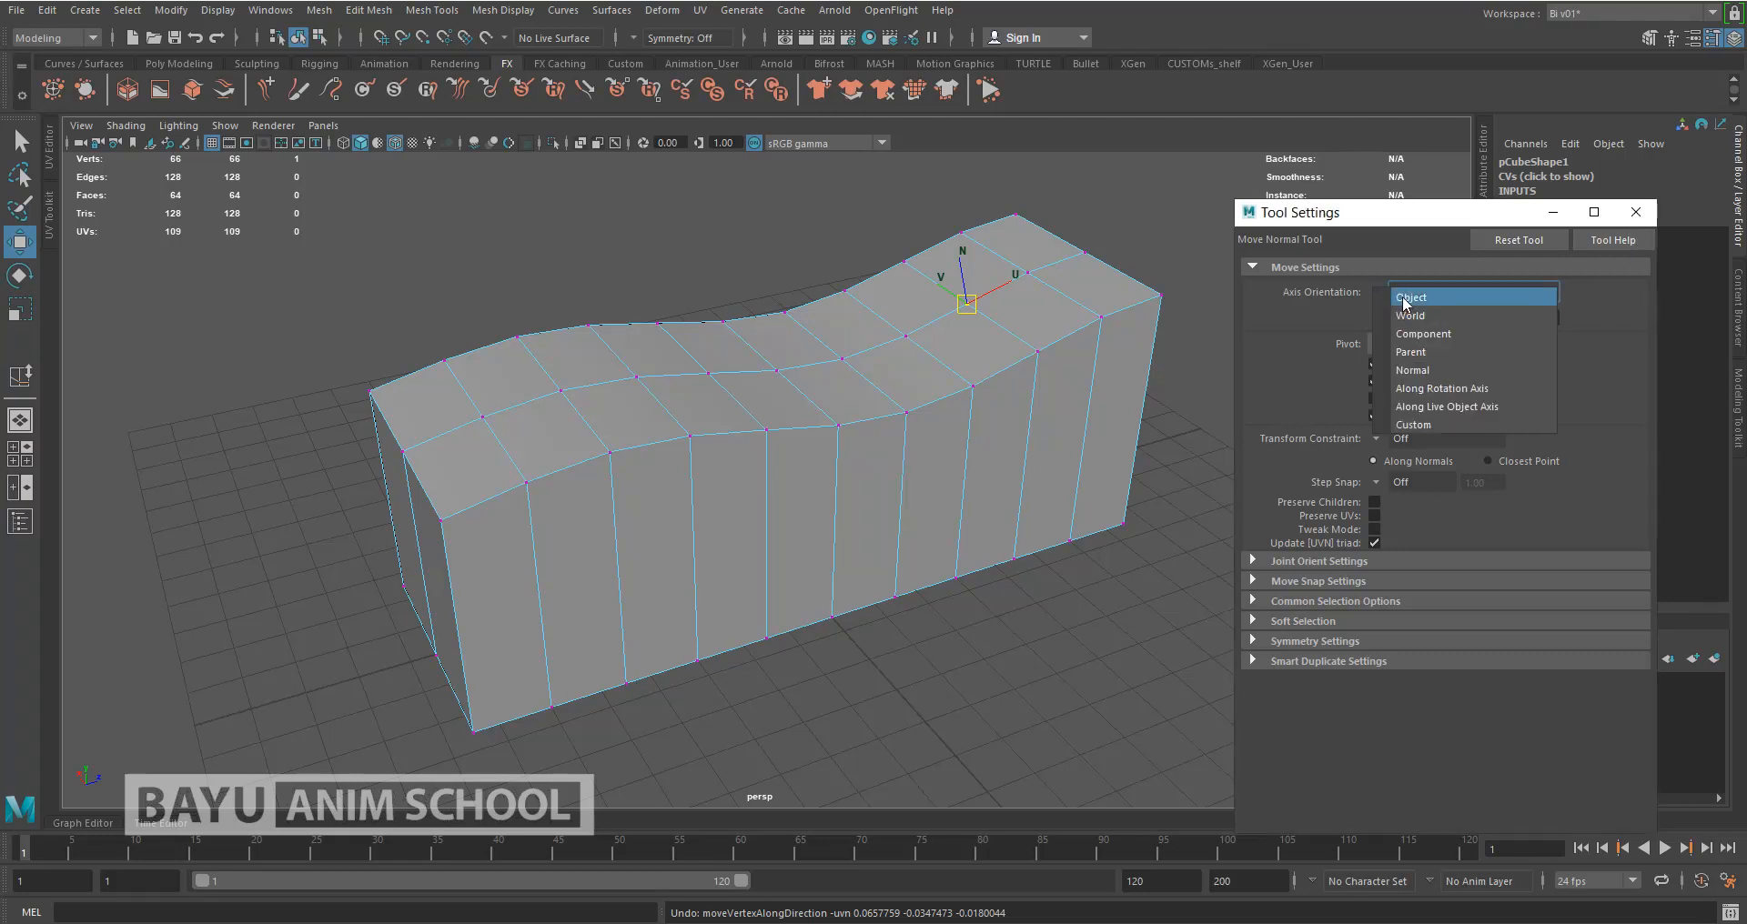
click(1437, 302)
click(1635, 213)
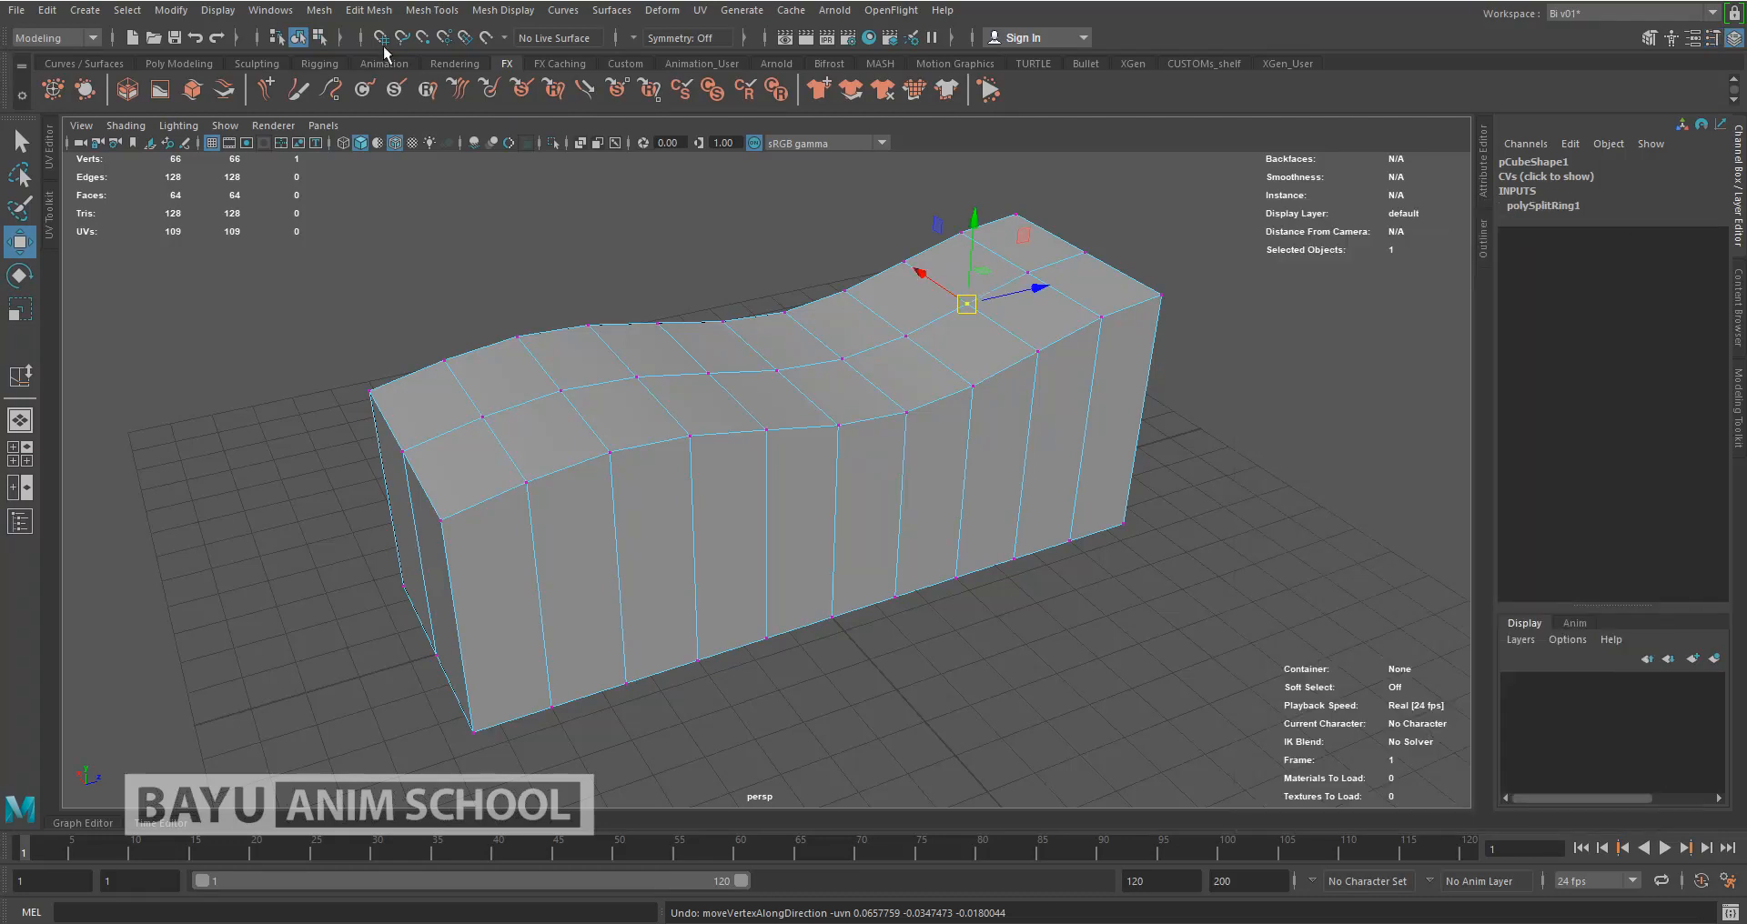
Try moving the centre vertex with view-plane snapping on, undo the move, turn snapping off and return to object mode
click(463, 40)
drag(966, 303, 892, 197)
key(ctrl+z)
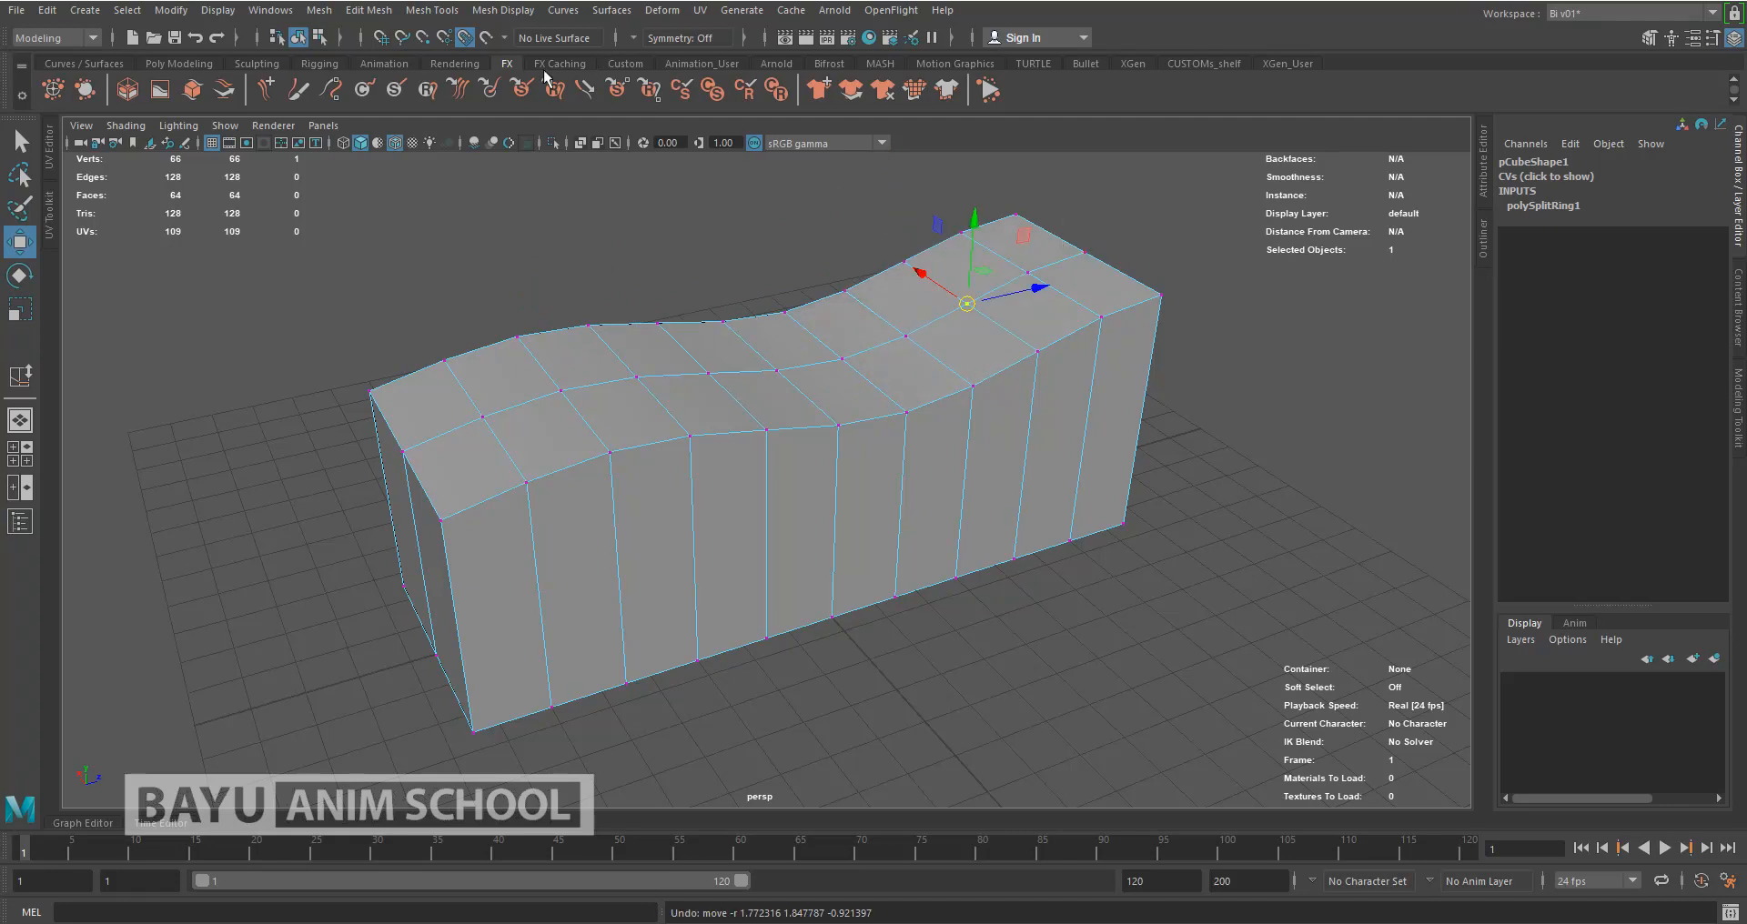
click(464, 37)
right_drag(1192, 205, 1273, 191)
click(1276, 343)
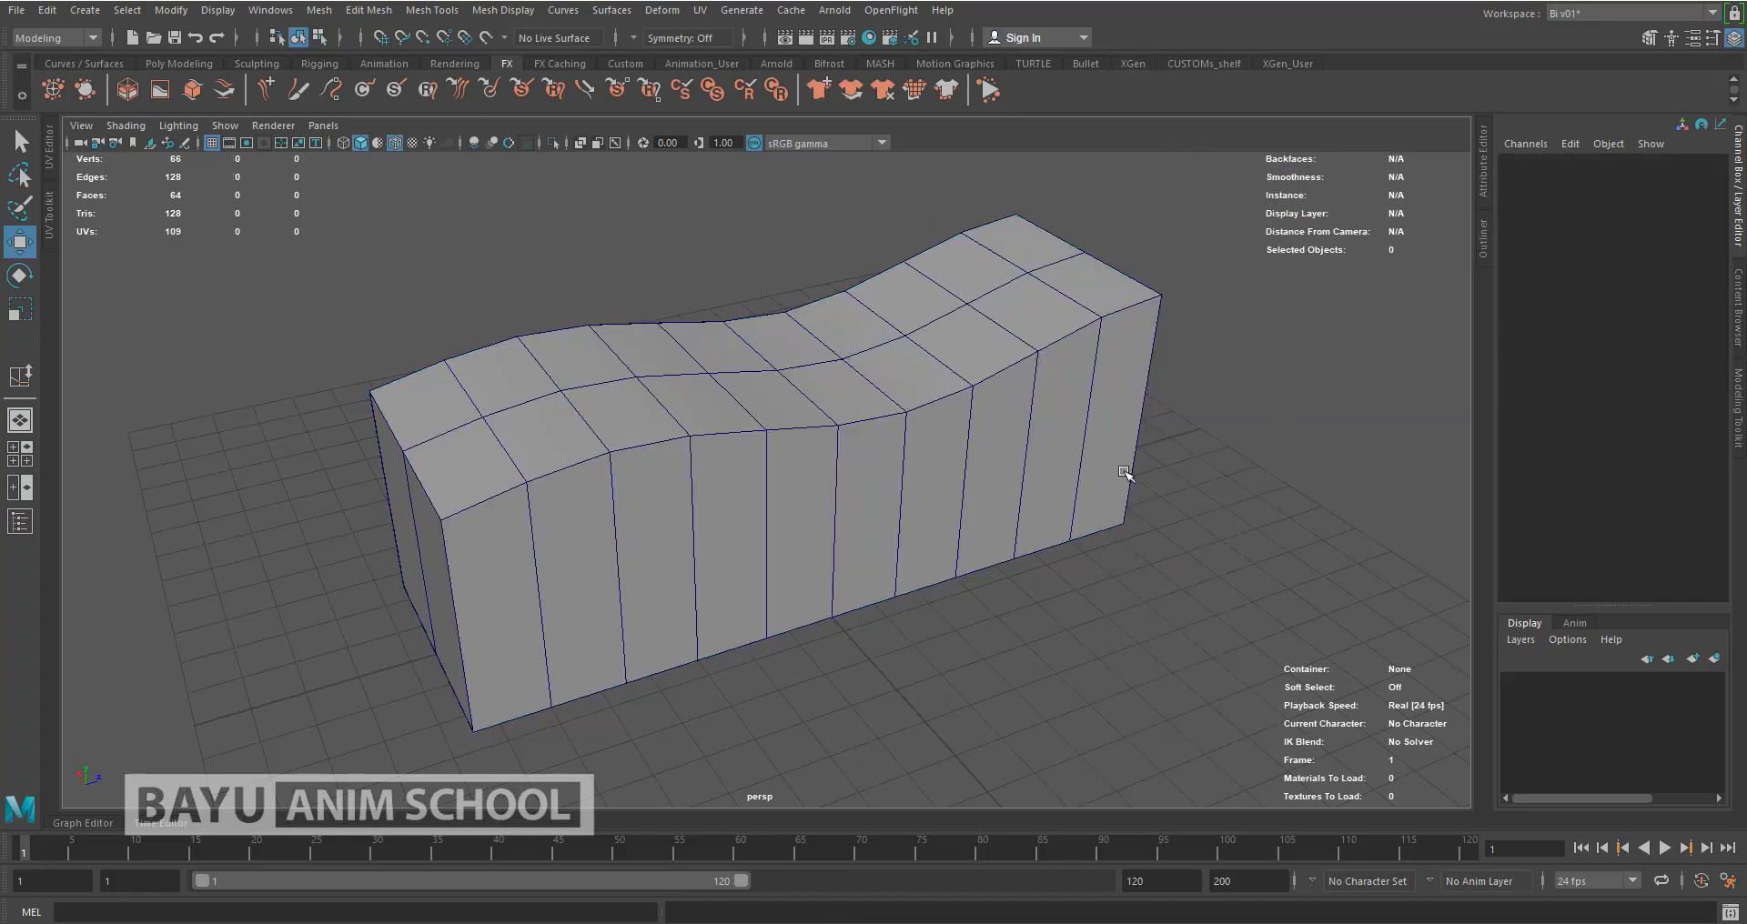
Activate Target Weld on the box with its tool settings open, and clear the vertex selection
click(982, 433)
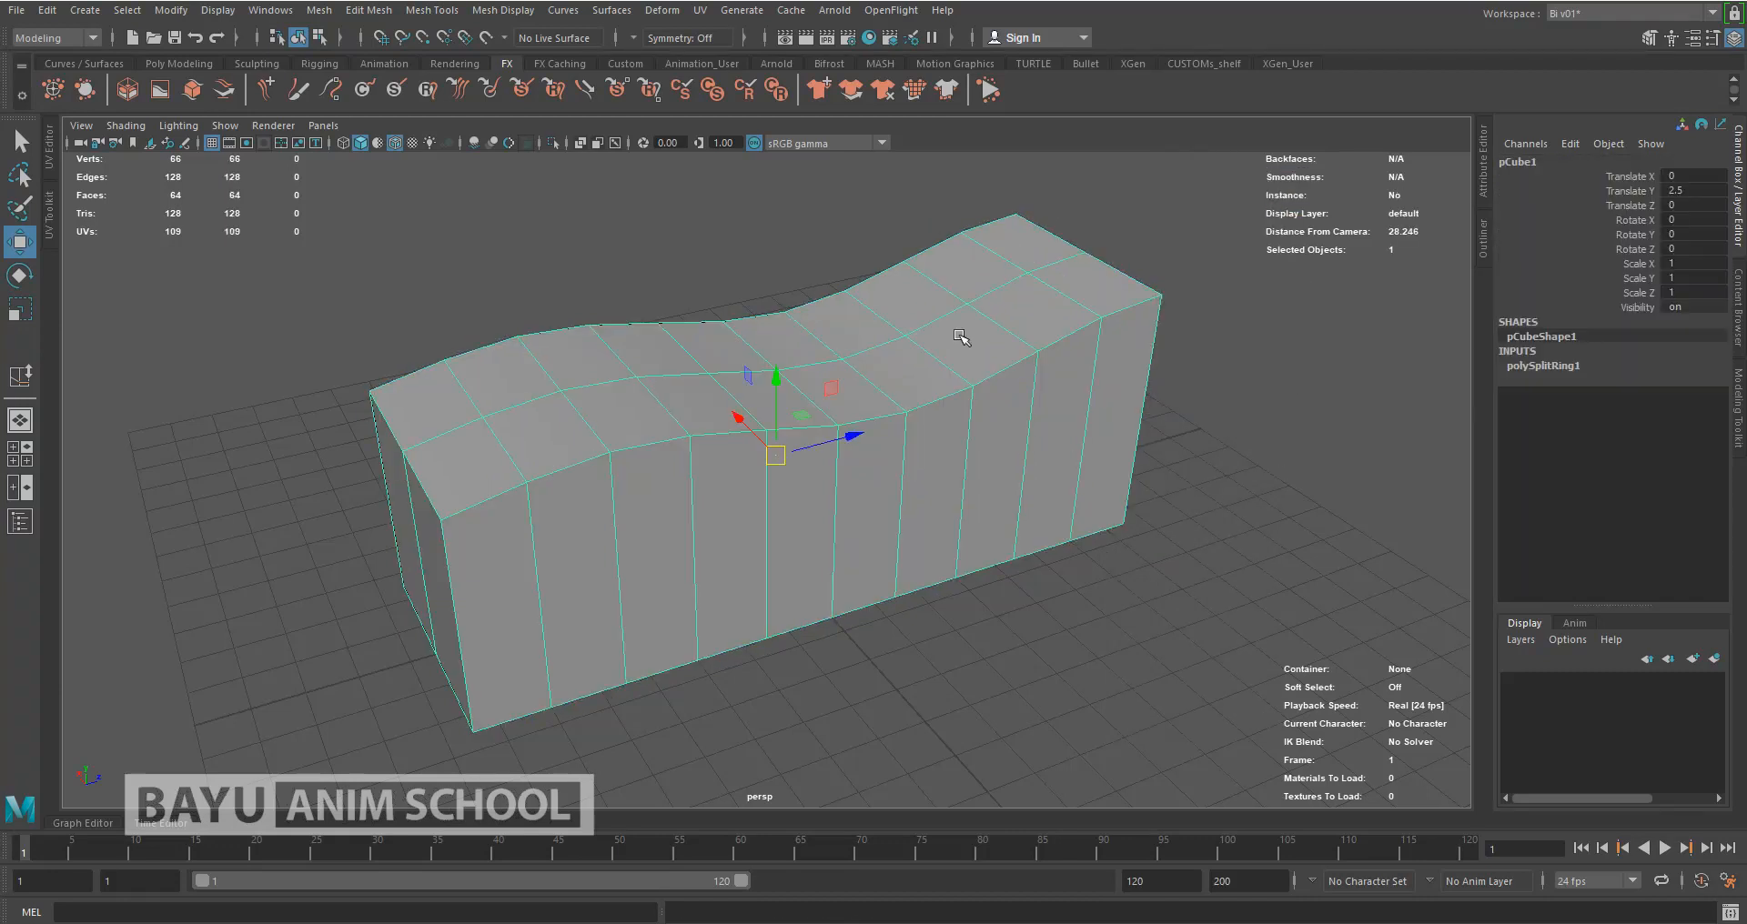
click(452, 11)
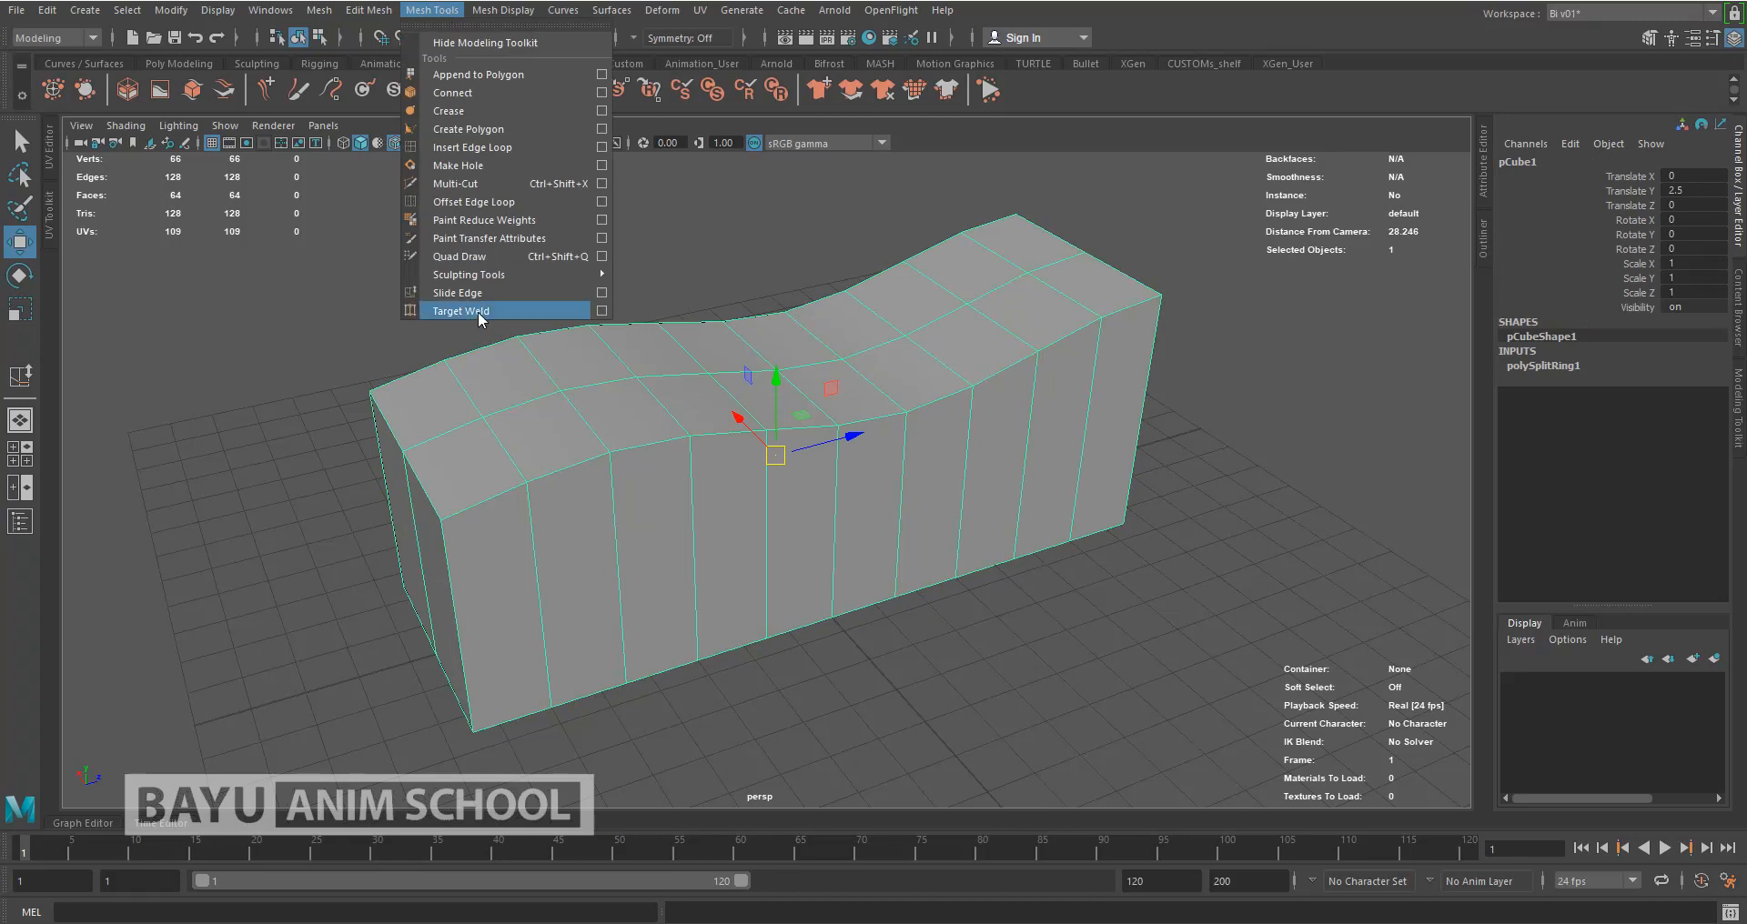
click(601, 311)
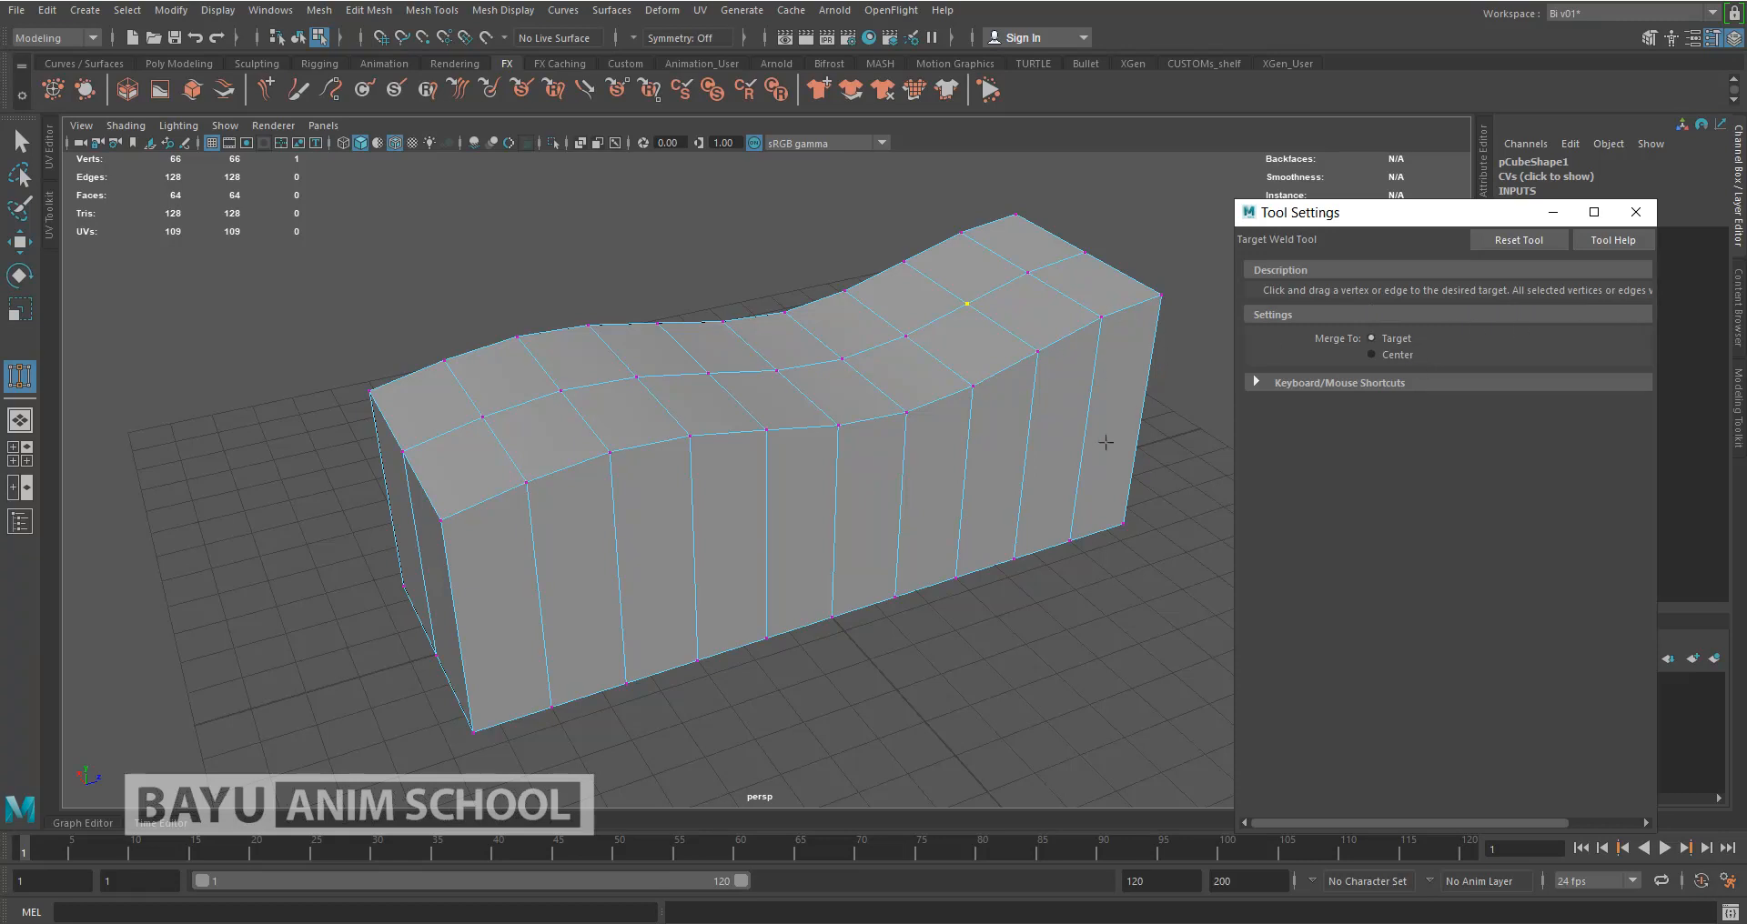
click(1134, 245)
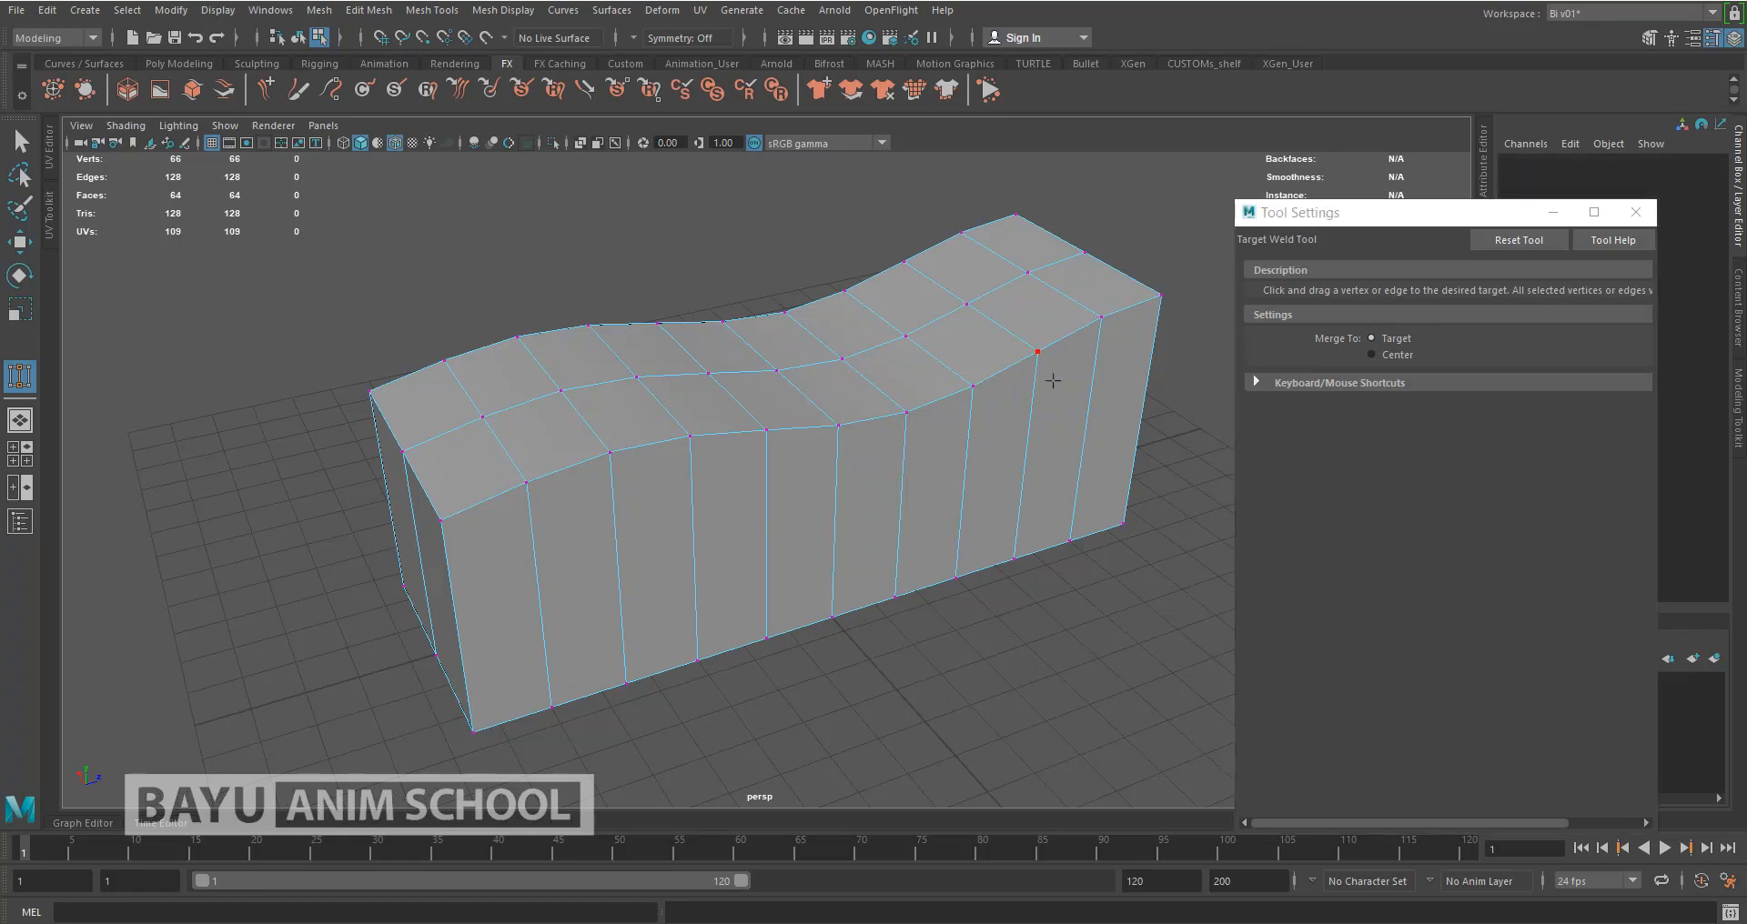
Try welding a near-side top vertex near the high end onto the diagonally adjacent centre-line vertex, and undo the weld
drag(1040, 350, 906, 336)
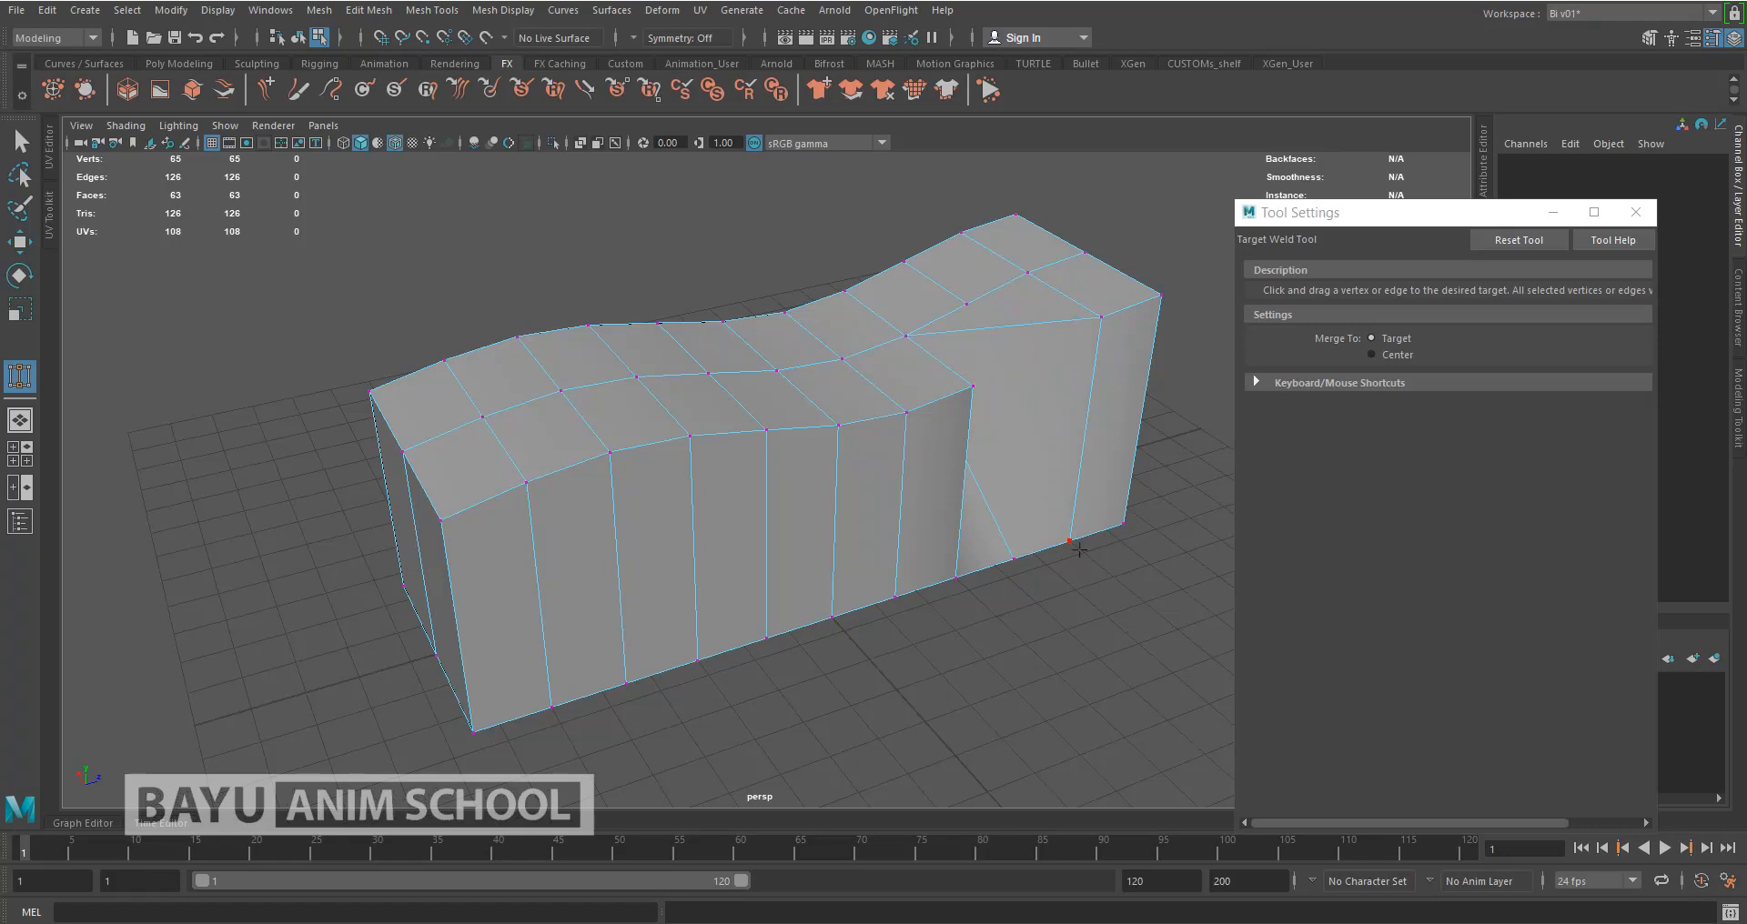
key(ctrl+z)
alt+drag(1078, 548, 1018, 433)
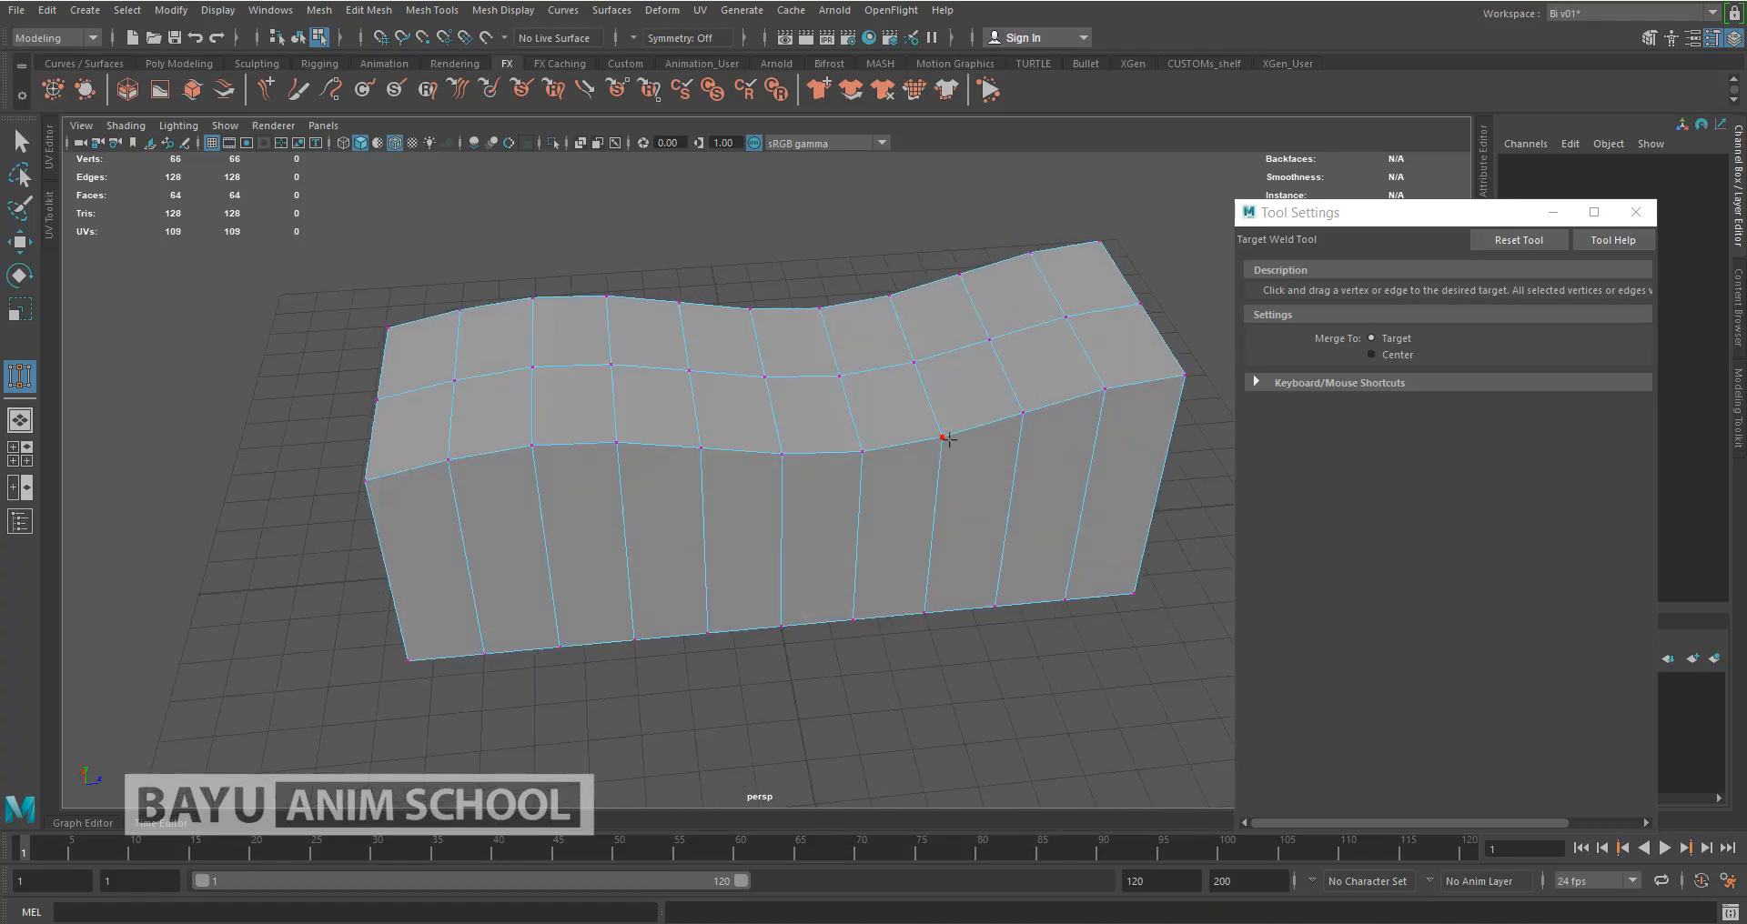
Target-weld the three top vertices of the second interior row from the high end onto the neighbouring row toward the low end
drag(1020, 416, 941, 438)
drag(990, 354, 914, 362)
drag(902, 283, 889, 295)
Target-weld the three underside vertices of that same row onto the neighbouring row toward the low end
alt+drag(1010, 633, 970, 606)
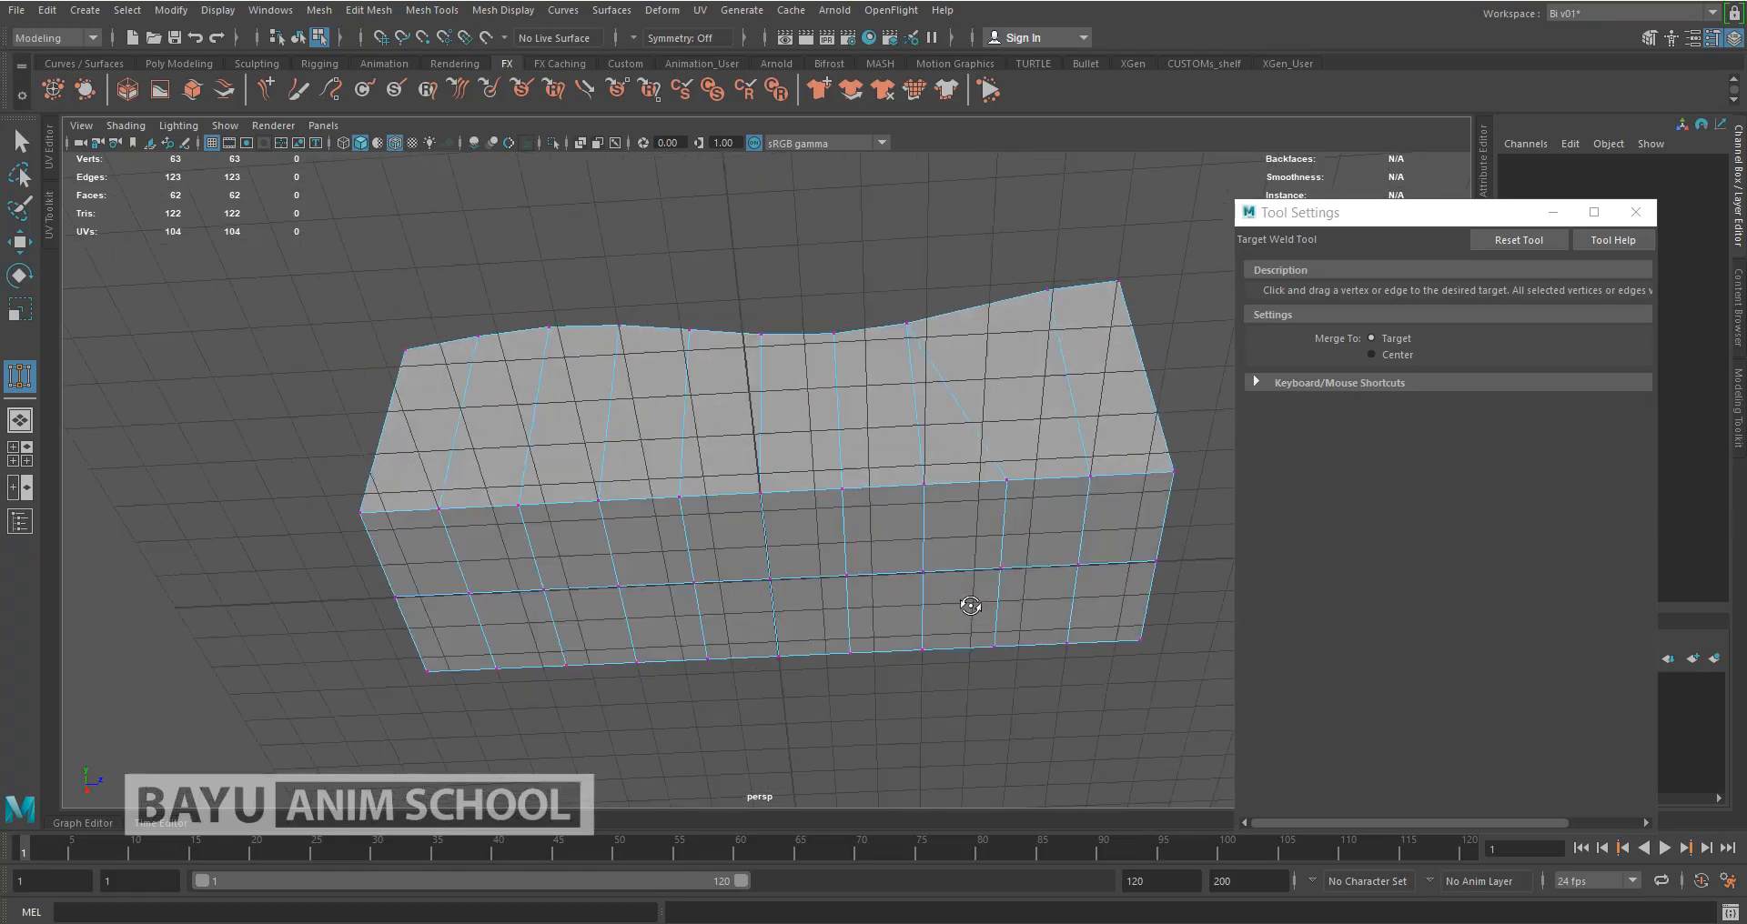
drag(1007, 482, 924, 486)
drag(999, 567, 922, 573)
drag(930, 646, 922, 650)
alt+drag(943, 522, 986, 663)
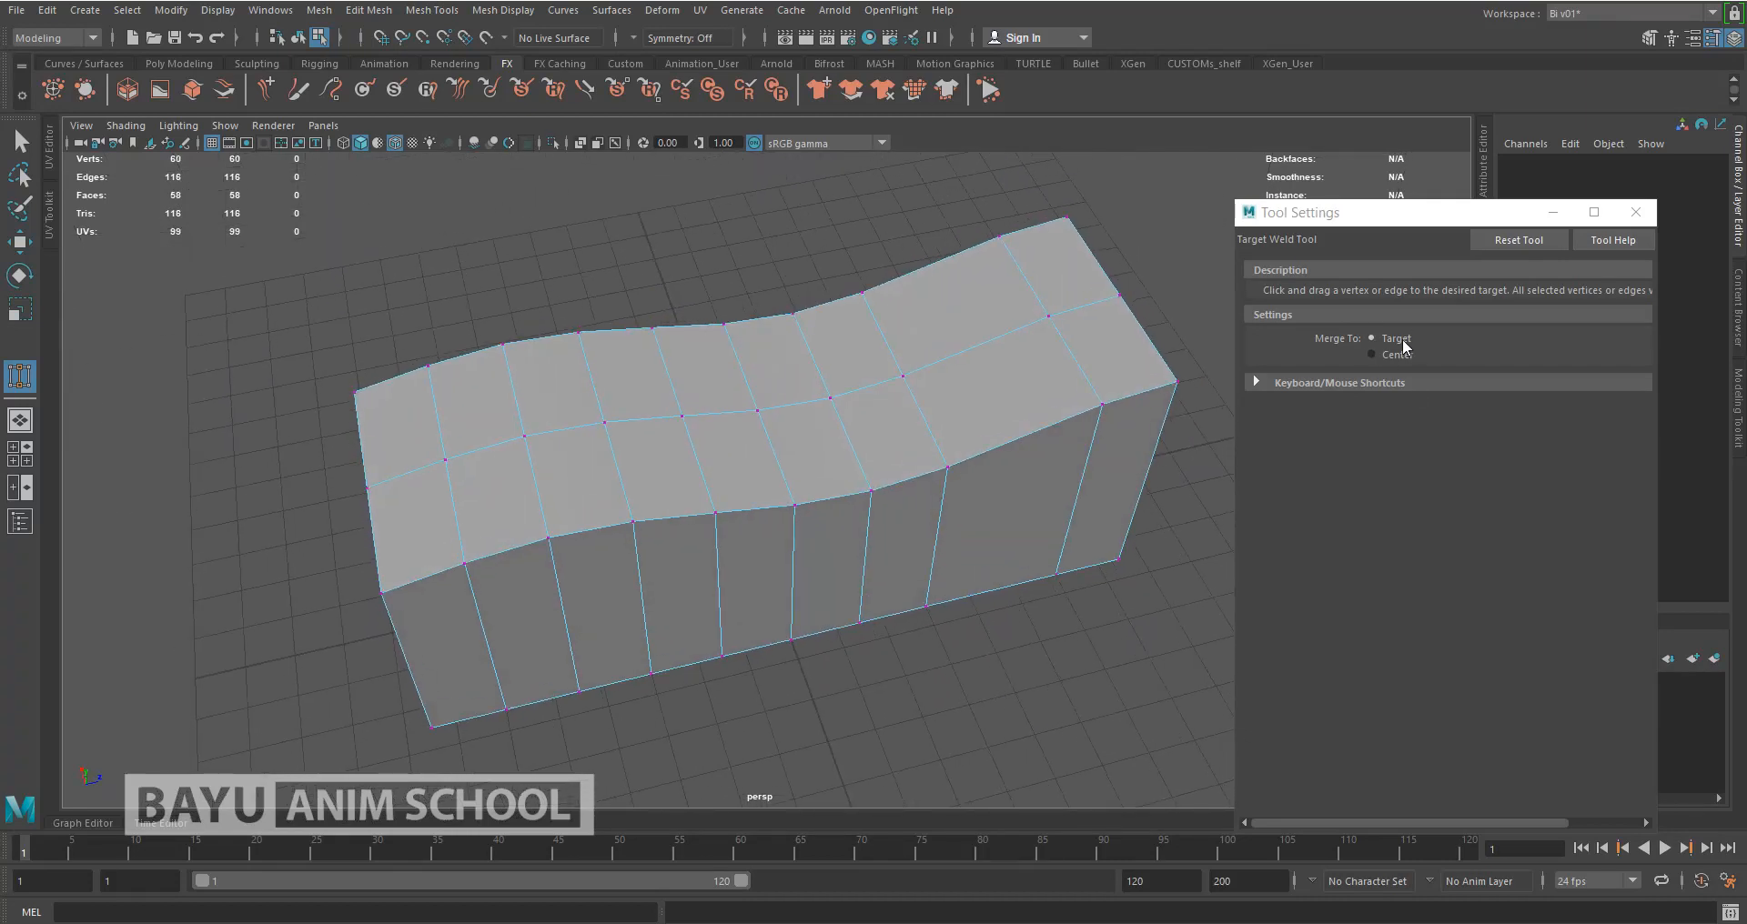
Switch to edge selection, try target-welding a near-side top edge onto an adjacent edge, and undo the weld
right_drag(803, 254, 802, 209)
drag(910, 480, 928, 423)
alt+drag(892, 542, 871, 566)
key(ctrl+z)
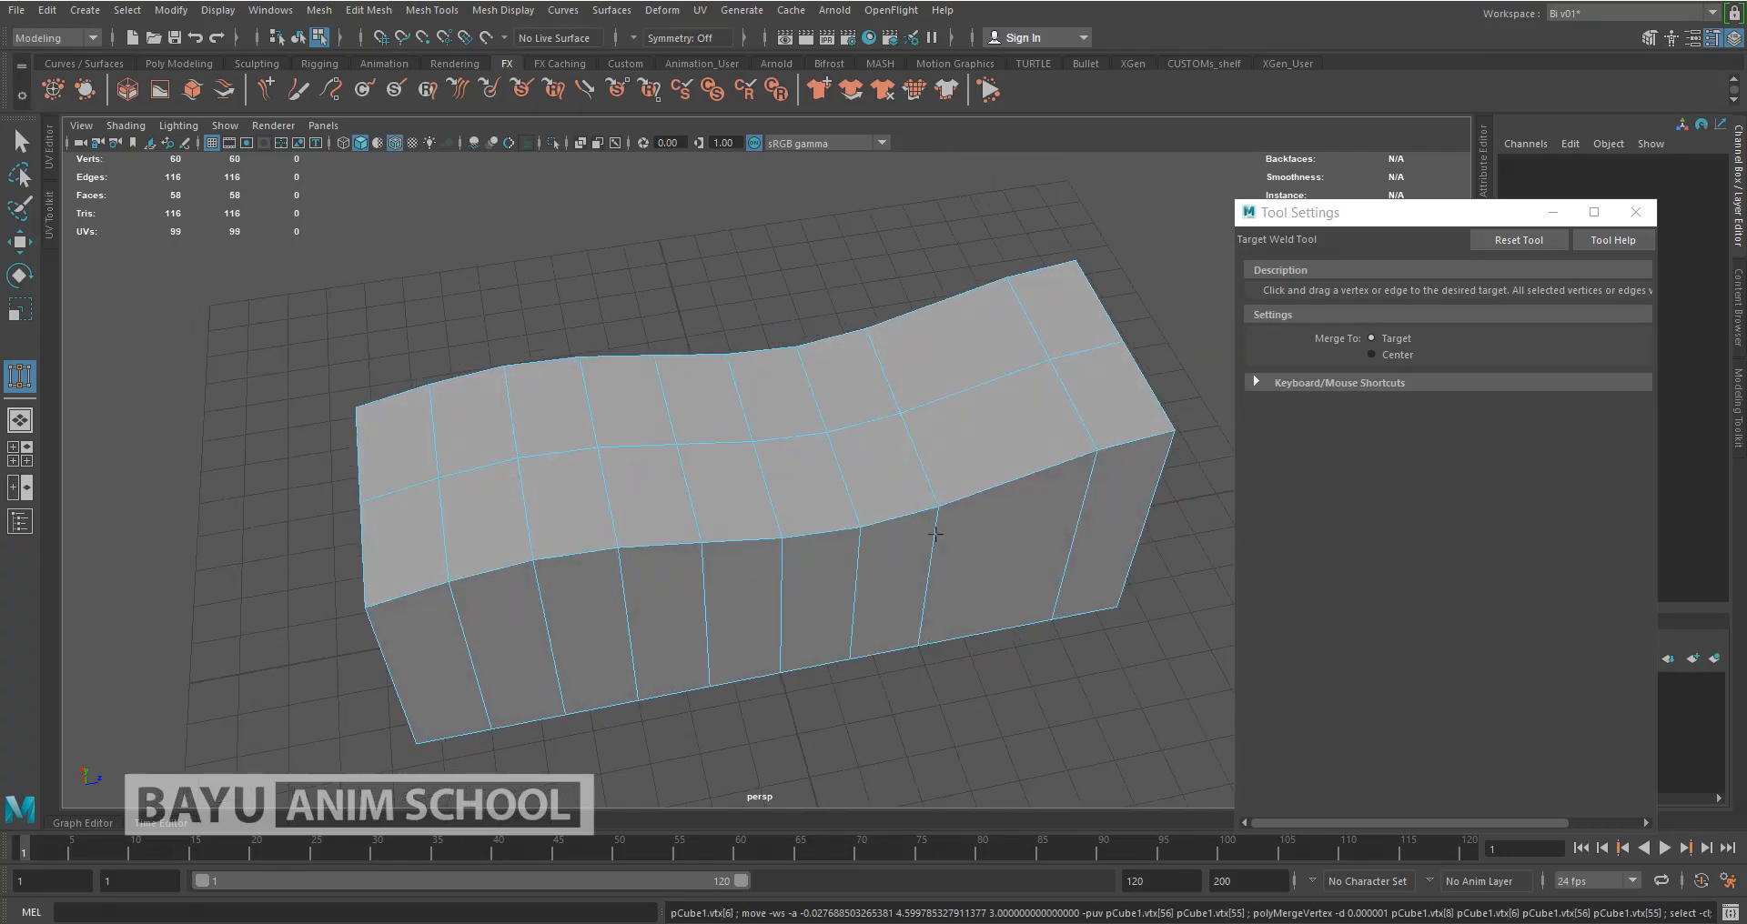
Try preselecting the third interior edge loop from the high end with the Select tool, and return to Target Weld
click(843, 489)
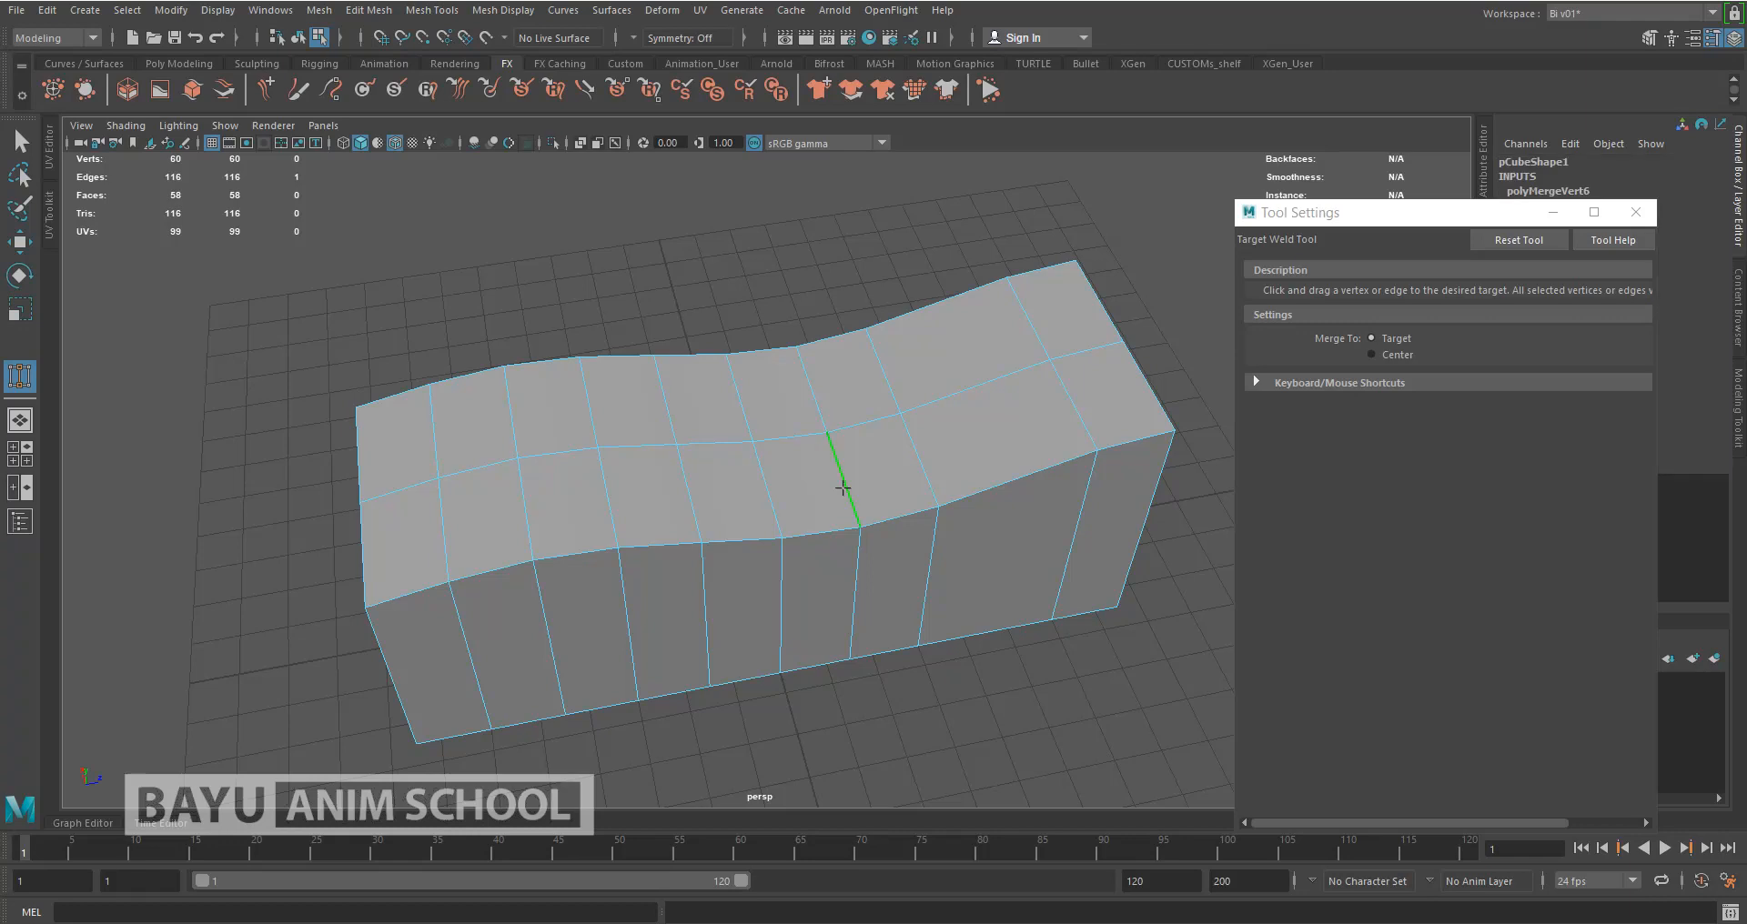
right_drag(791, 267, 800, 228)
click(809, 275)
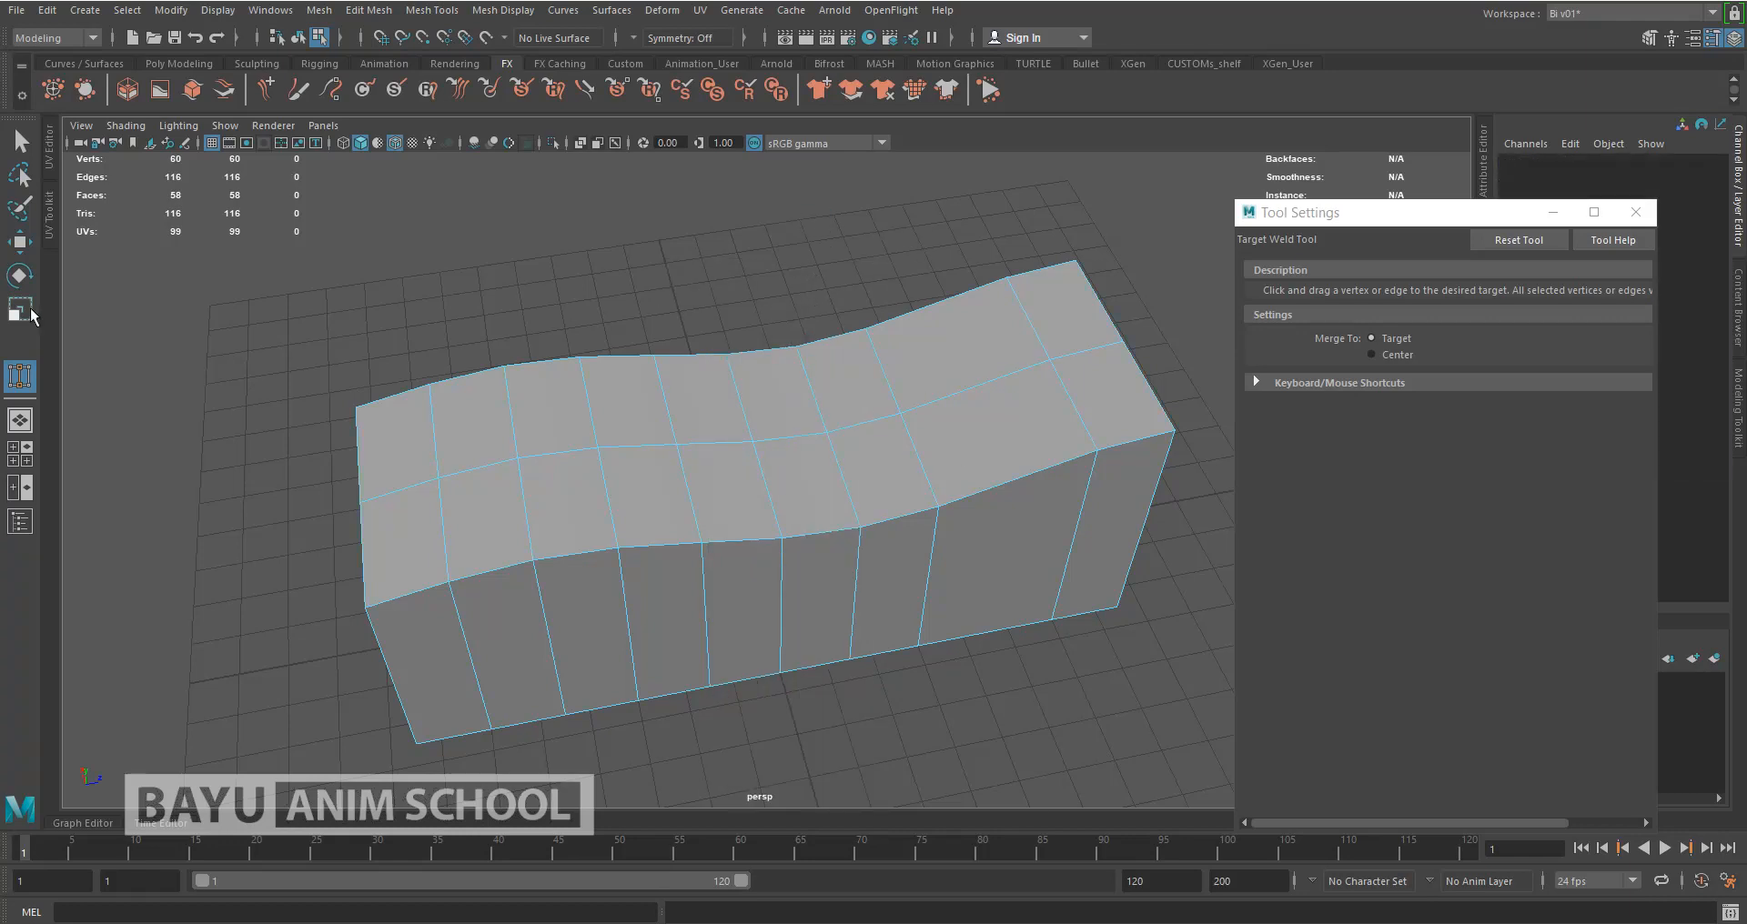
click(20, 141)
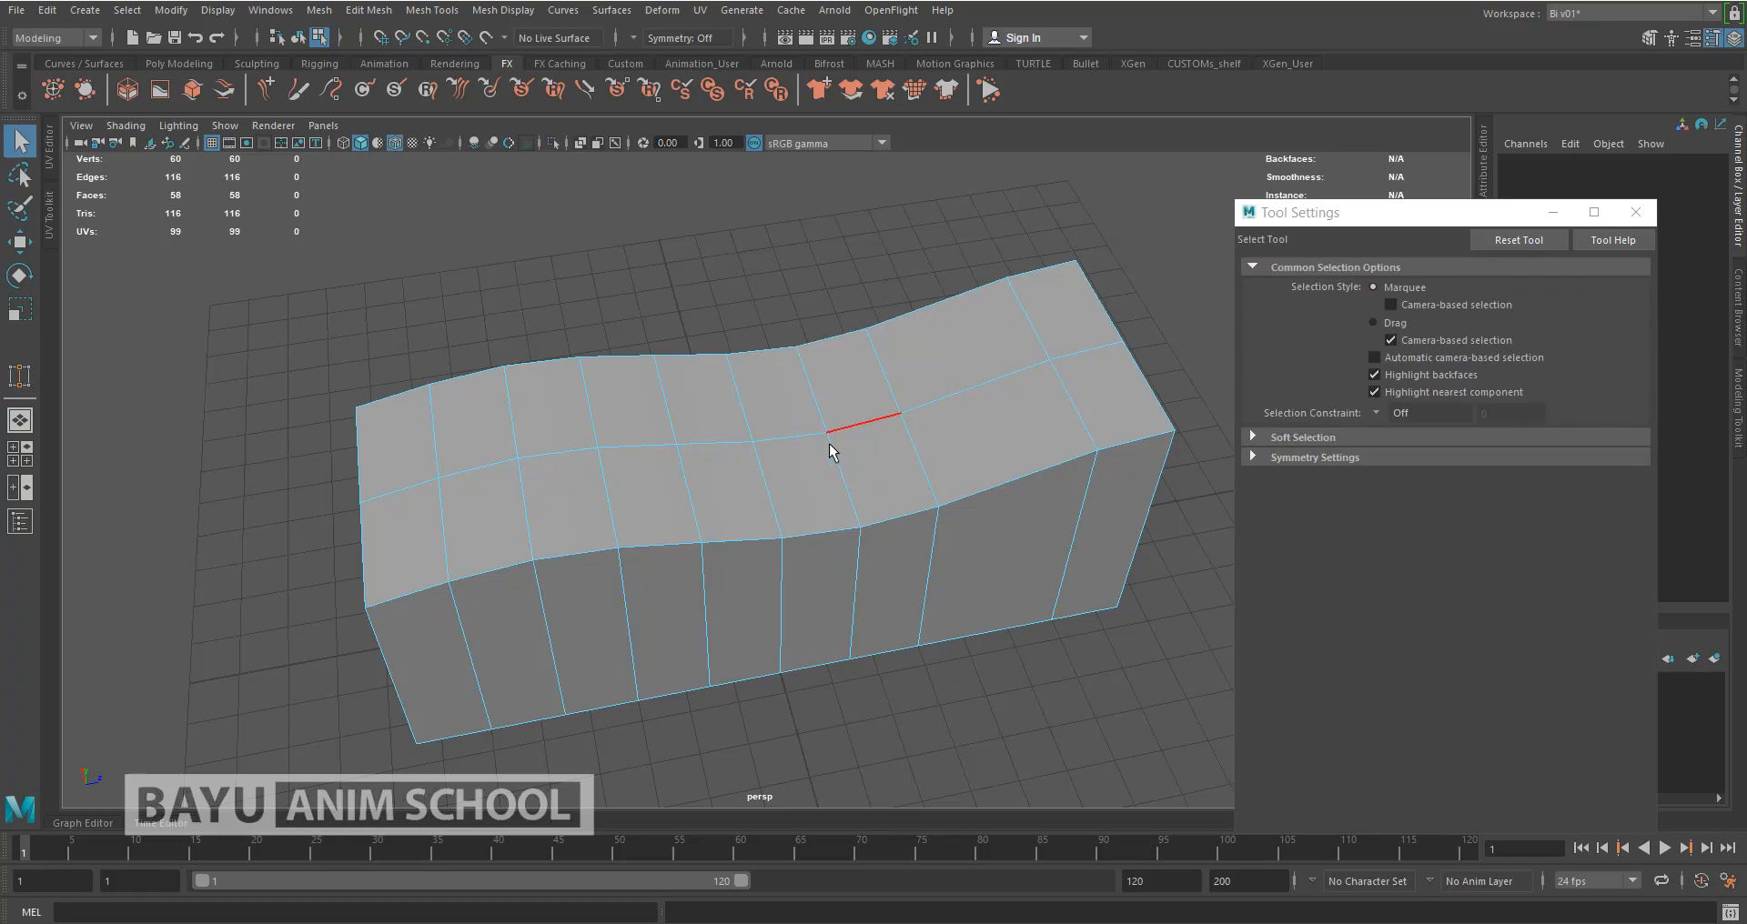
double_click(833, 468)
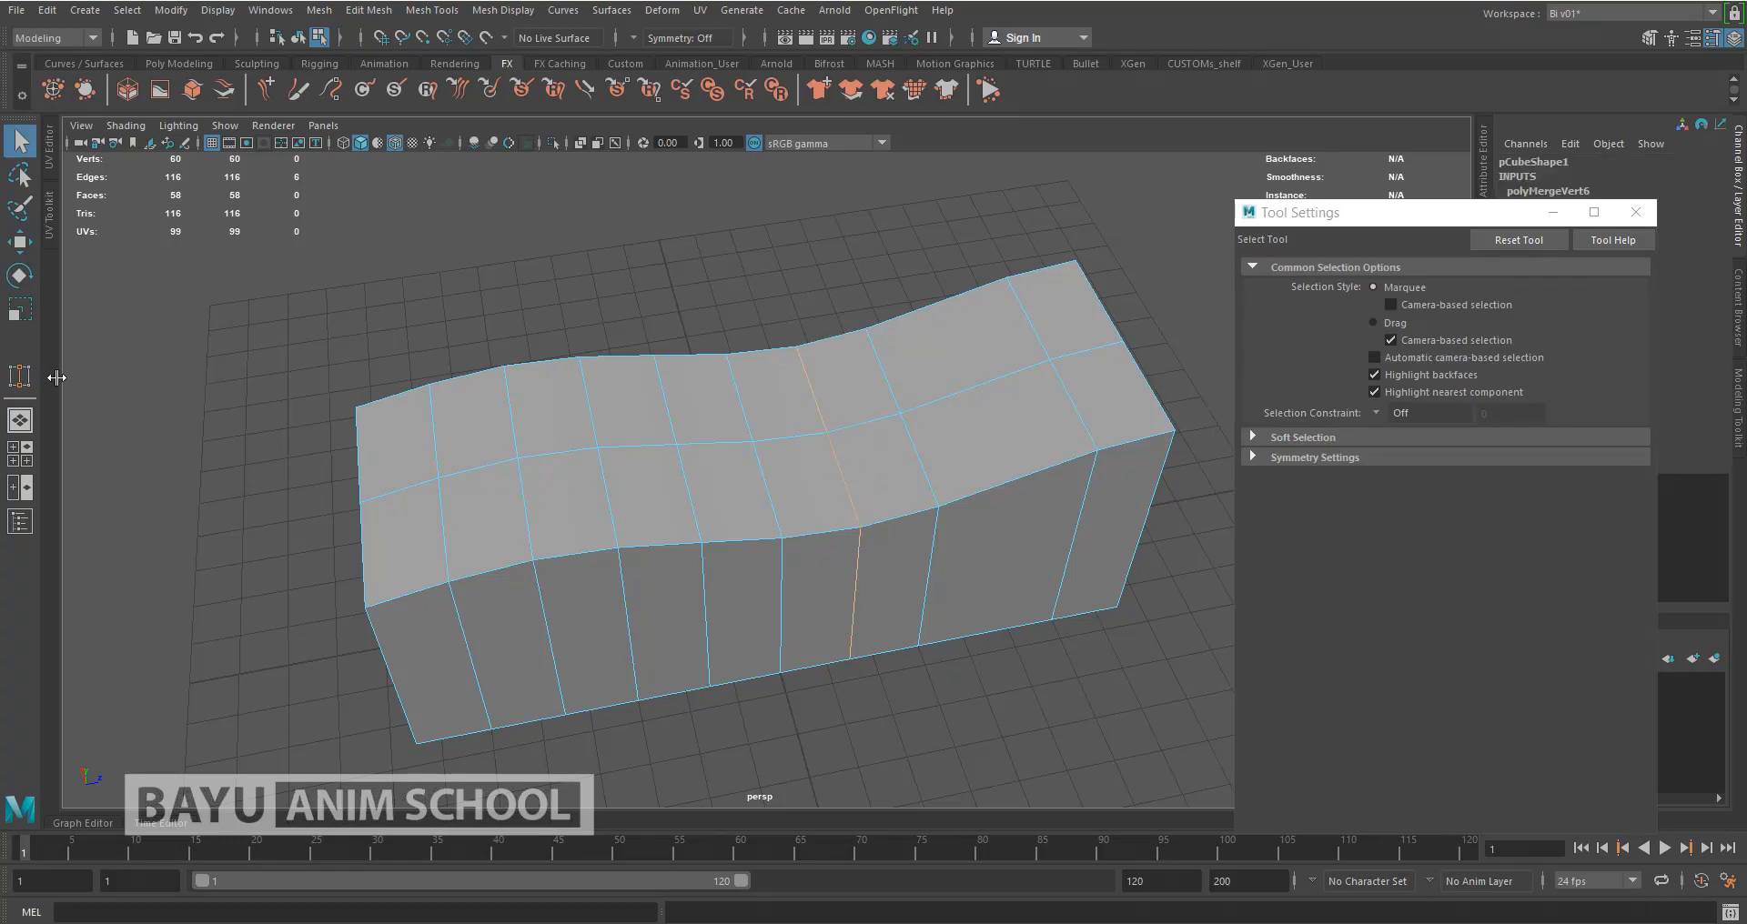
click(20, 373)
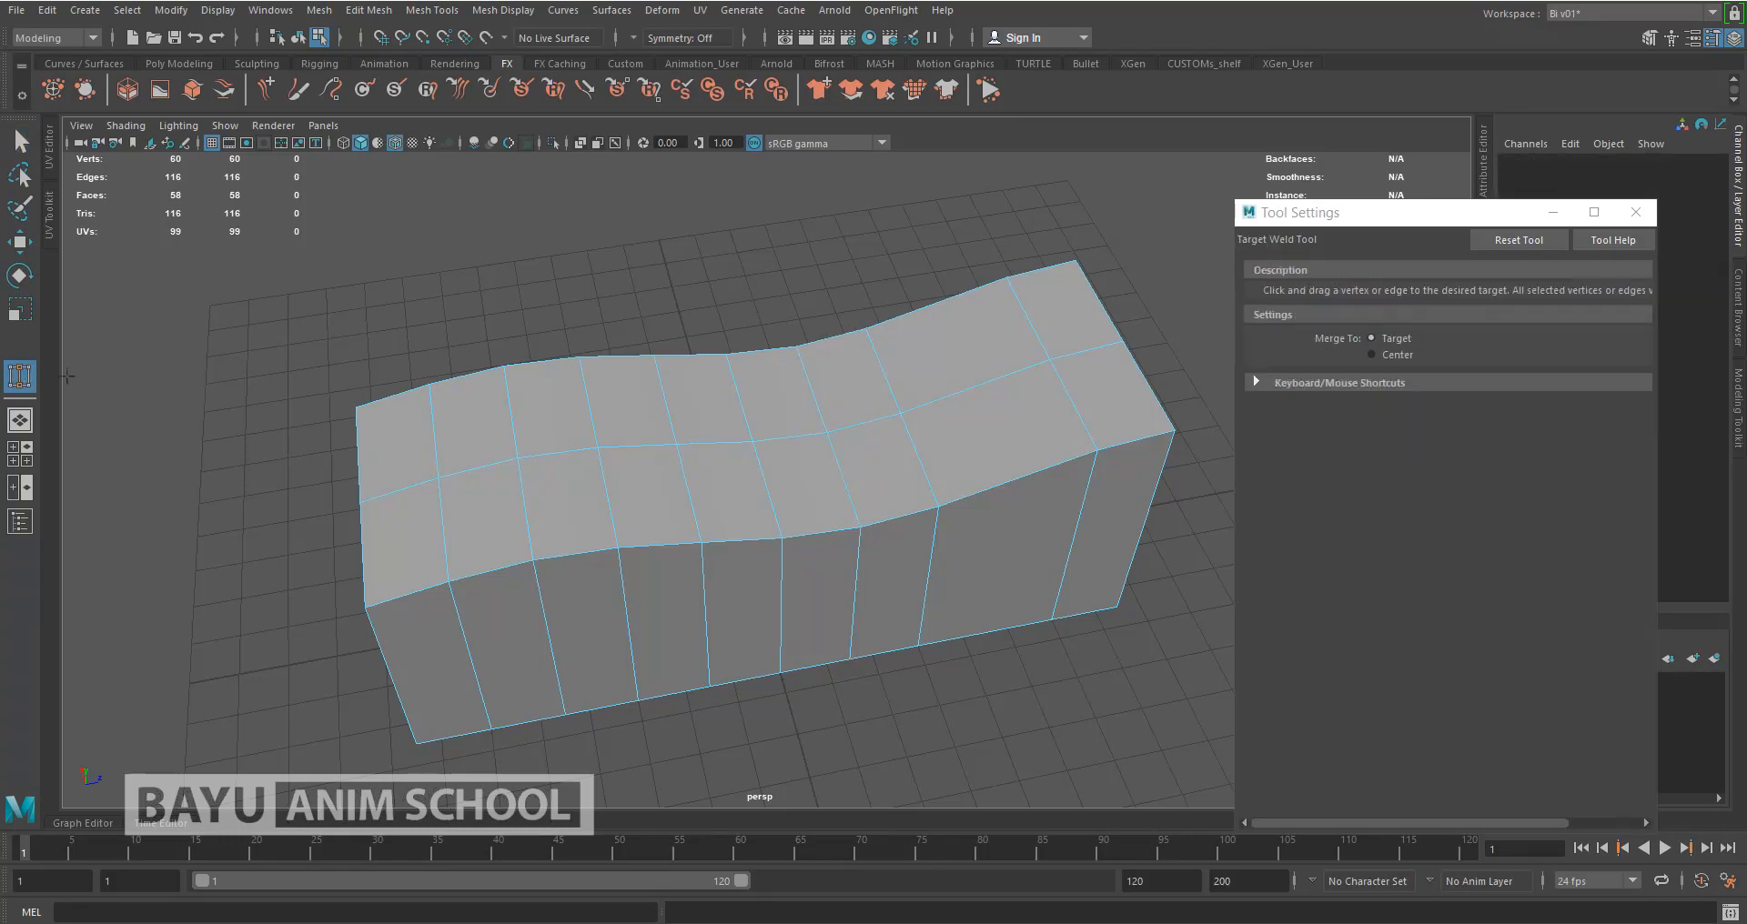
With Target Weld active, select the six edges around the box that form the third interior loop from the high end
drag(855, 477, 816, 396)
shift+click(845, 465)
shift+click(855, 592)
alt+drag(919, 691, 855, 609)
shift+click(838, 568)
shift+click(820, 638)
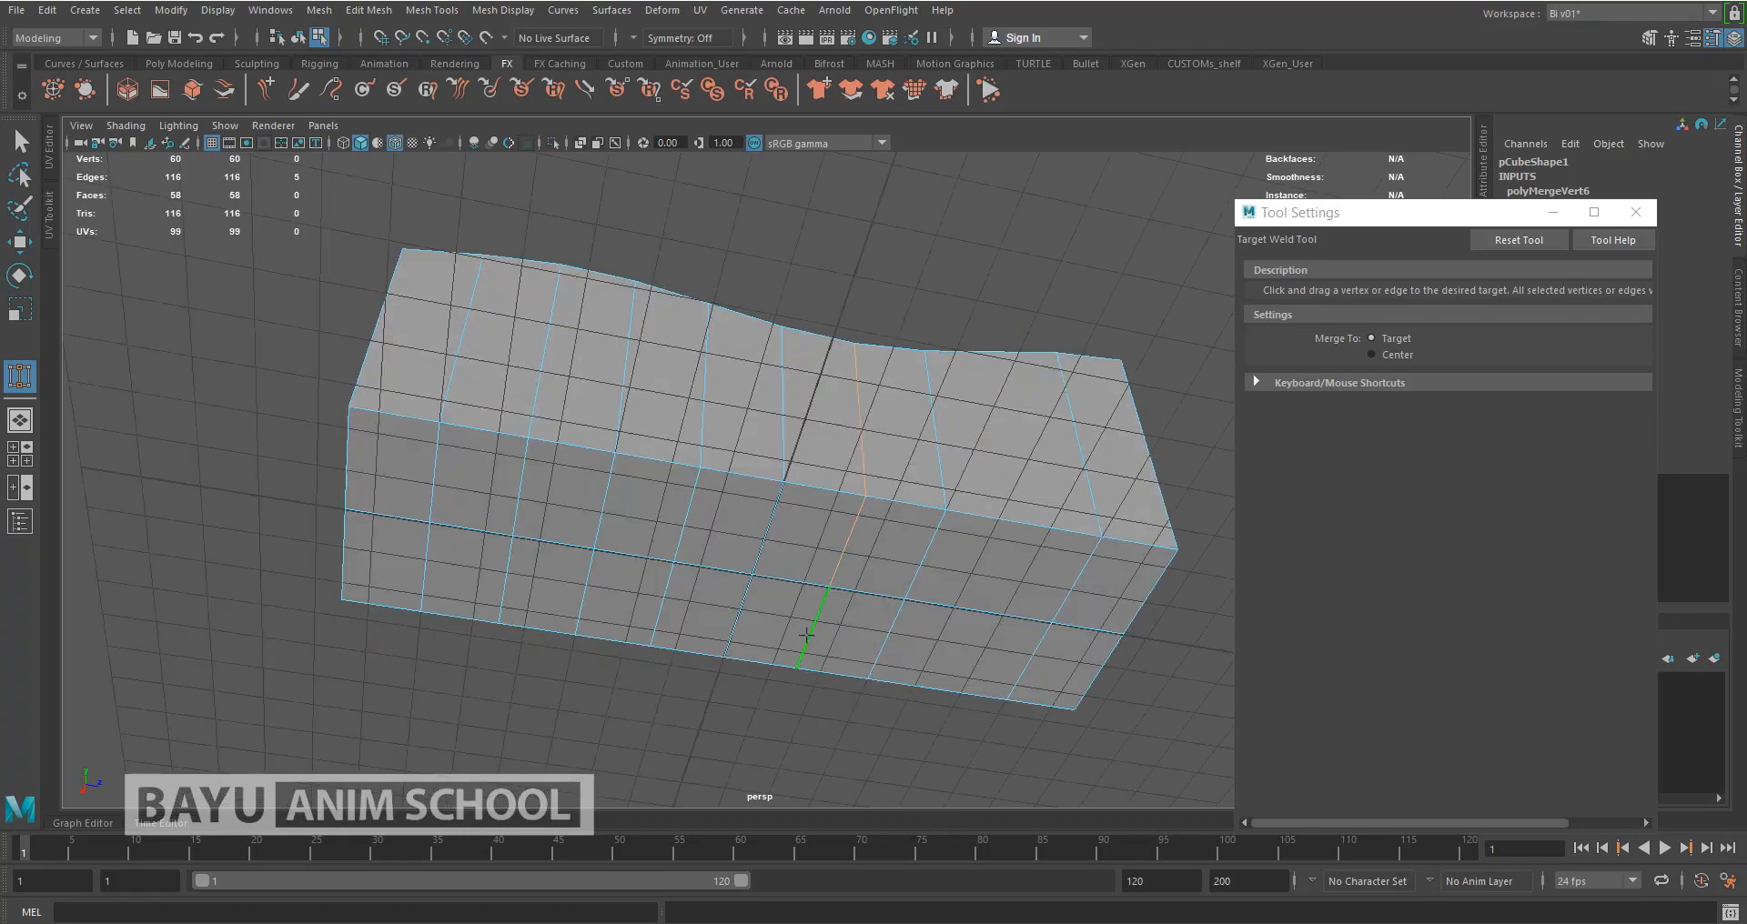
alt+drag(565, 550, 799, 634)
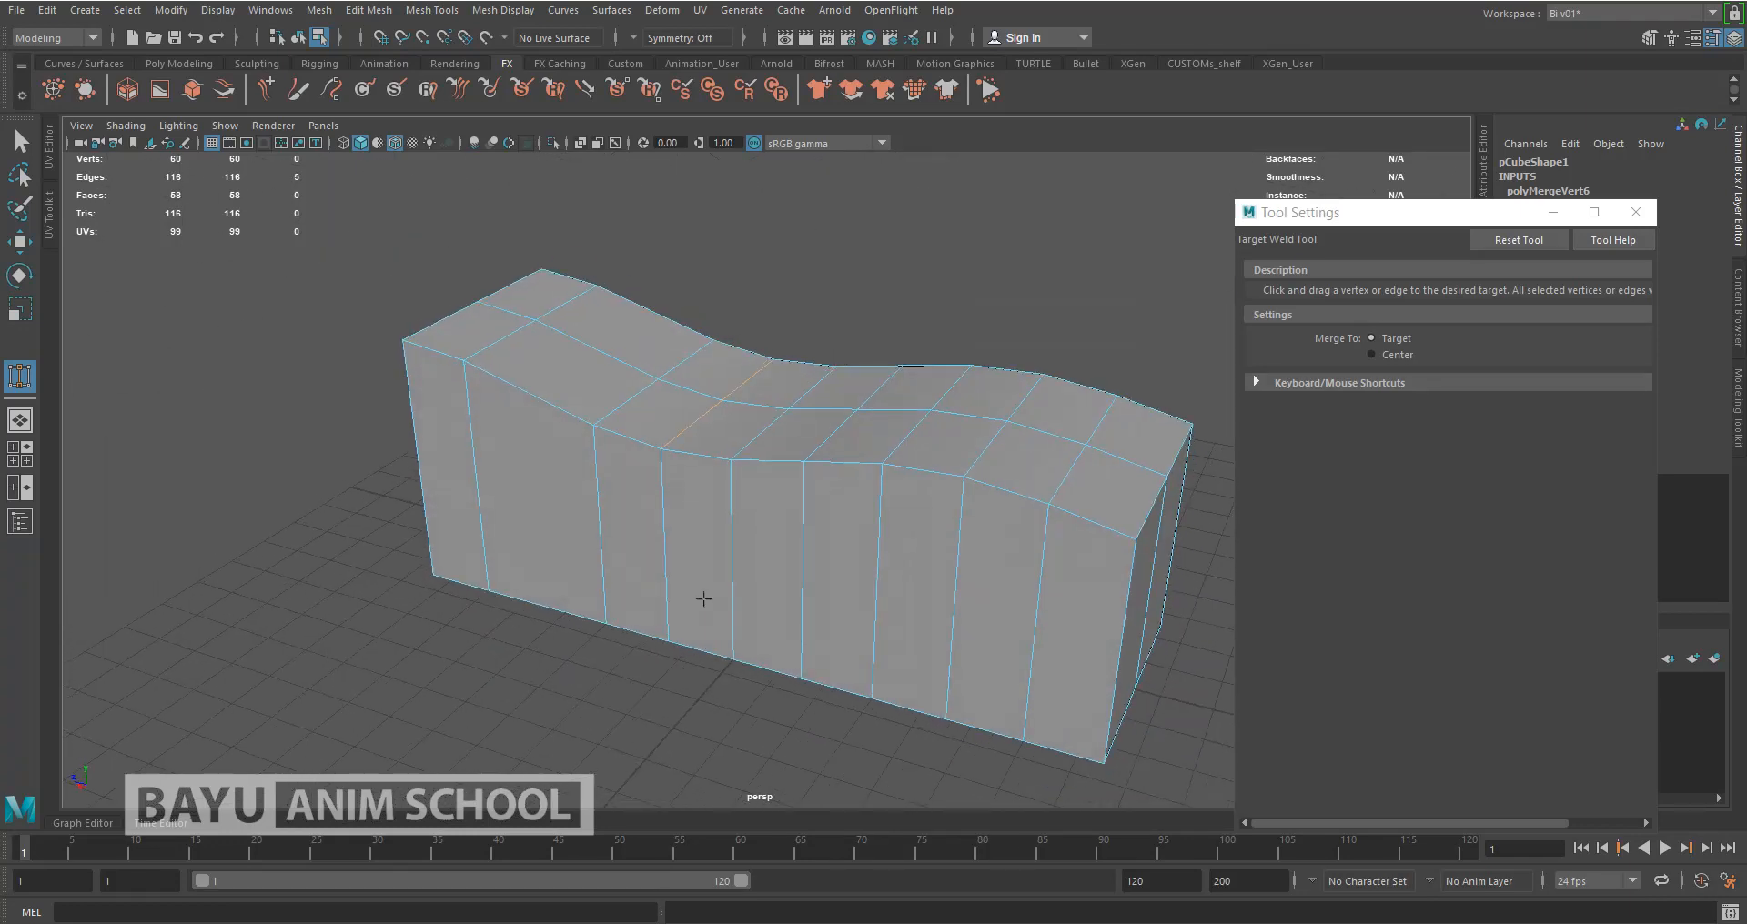
shift+click(671, 555)
Target-weld that loop's top and underside edges onto the neighbouring loop toward the high end
alt+drag(974, 580, 674, 632)
drag(855, 486, 913, 450)
alt+drag(967, 585, 775, 527)
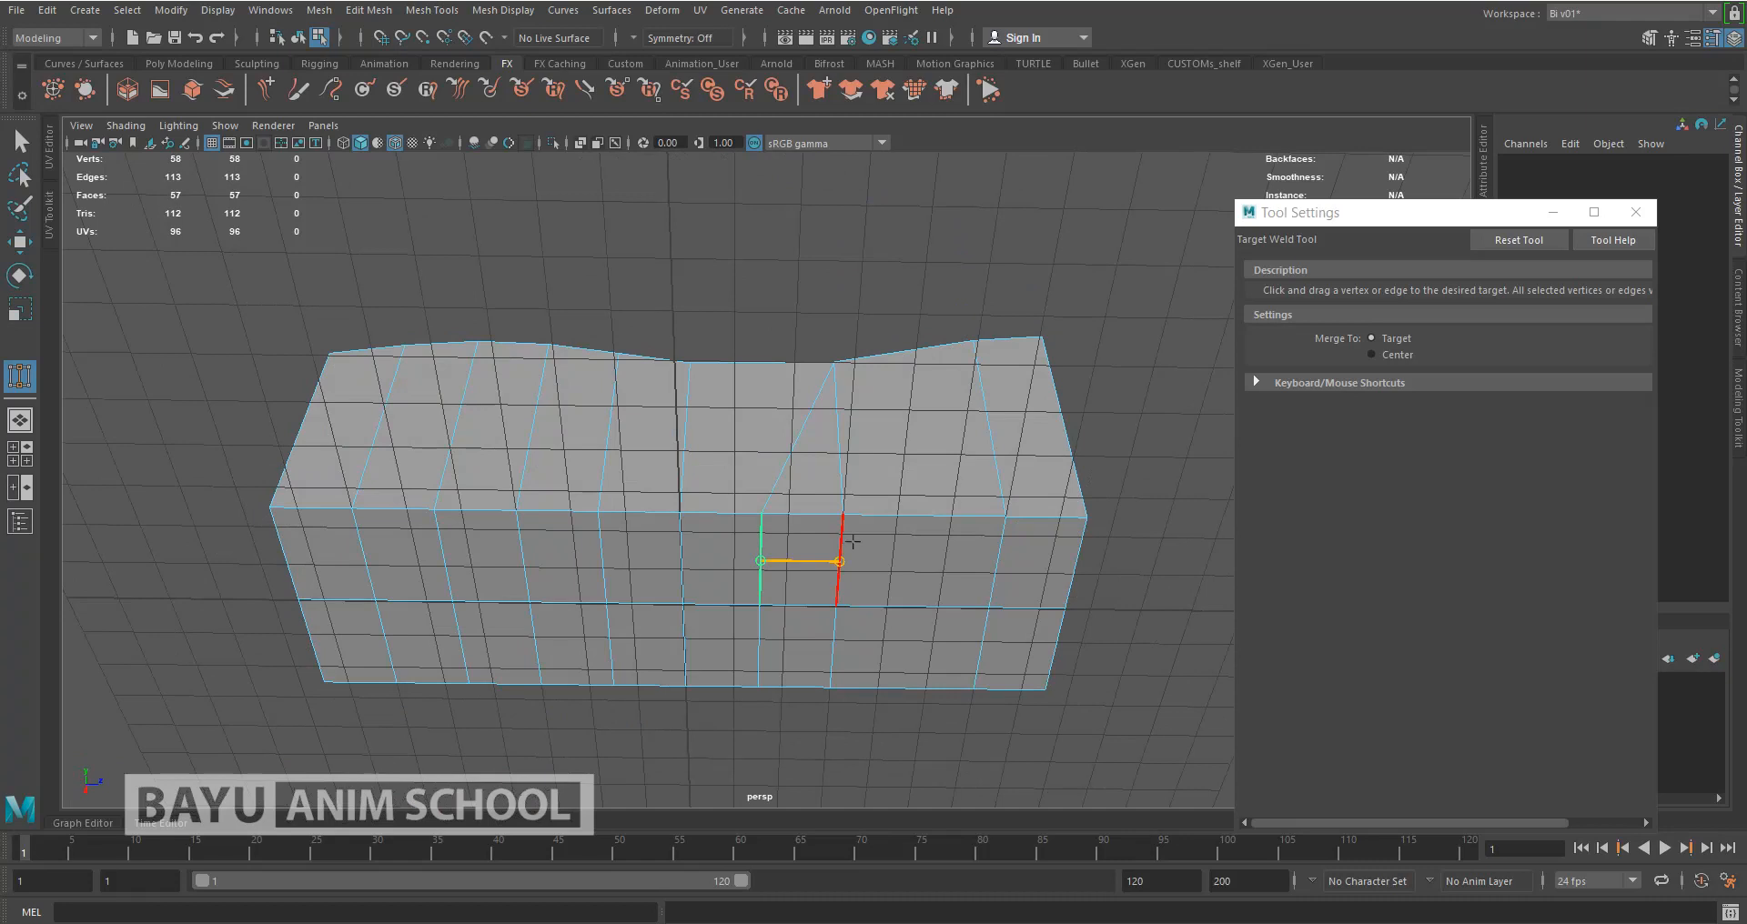
alt+drag(902, 663, 1185, 730)
alt+drag(738, 609, 764, 643)
drag(709, 550, 613, 555)
alt+drag(496, 536, 430, 580)
alt+drag(471, 579, 784, 513)
Set Target Weld to merge to Center and weld two pairs of neighbouring centre-line vertices on the top, toward the low end
click(1382, 357)
alt+drag(627, 449, 565, 412)
right_drag(604, 324, 505, 325)
alt+drag(571, 502, 489, 444)
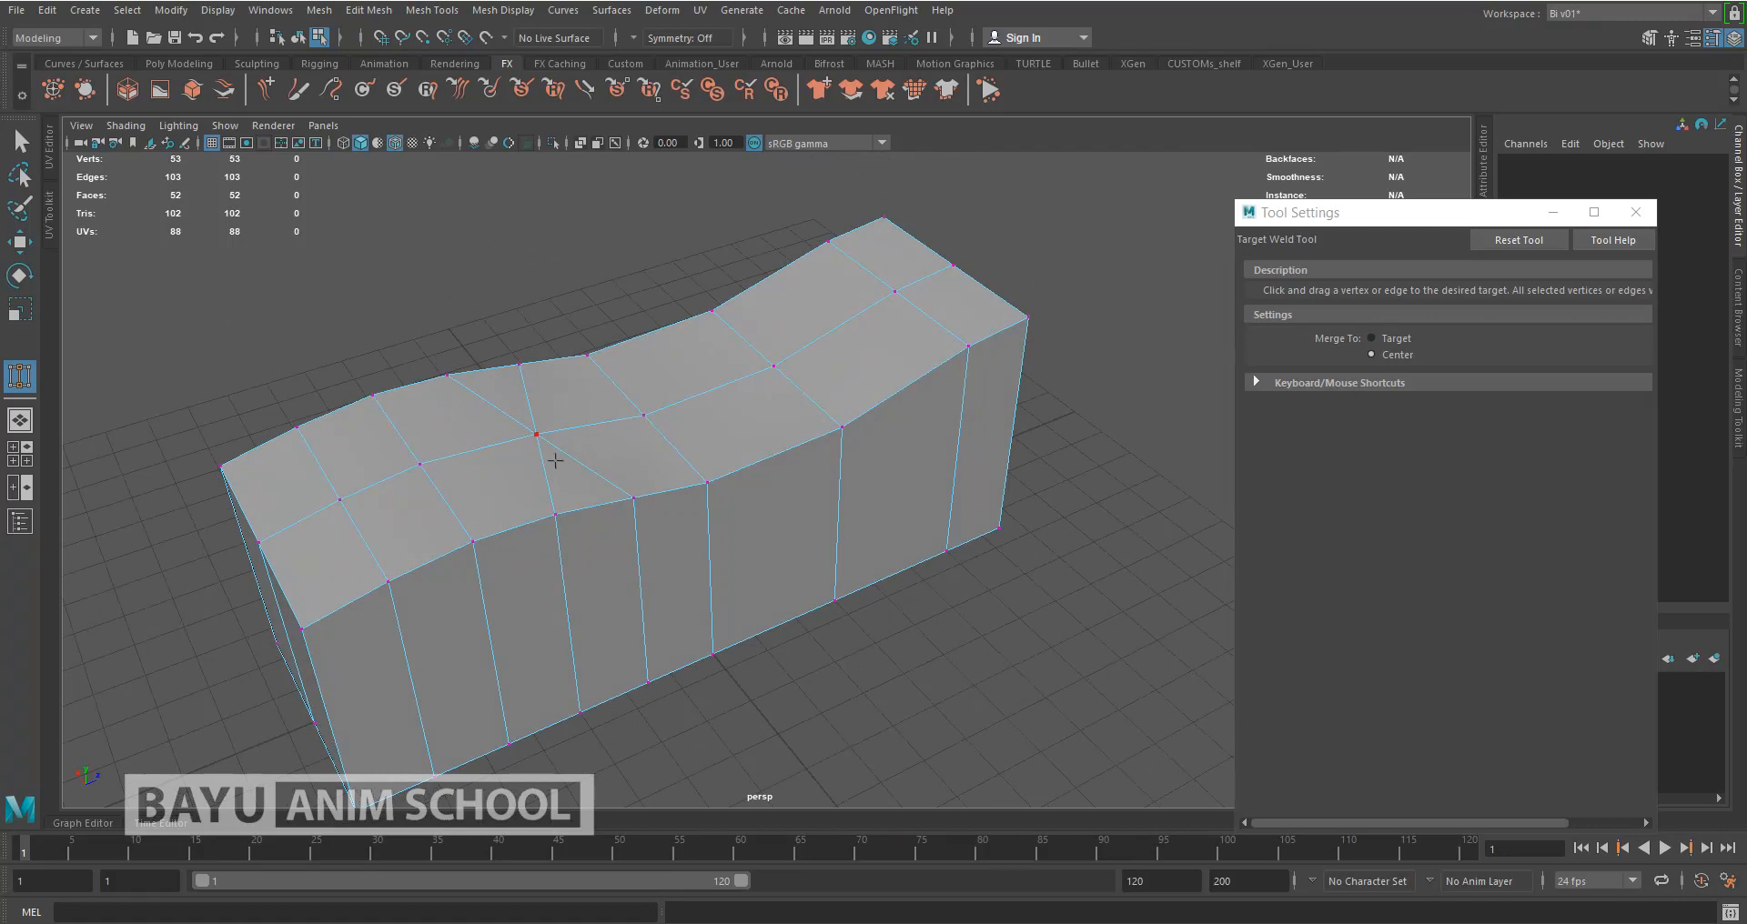
alt+drag(552, 571, 603, 515)
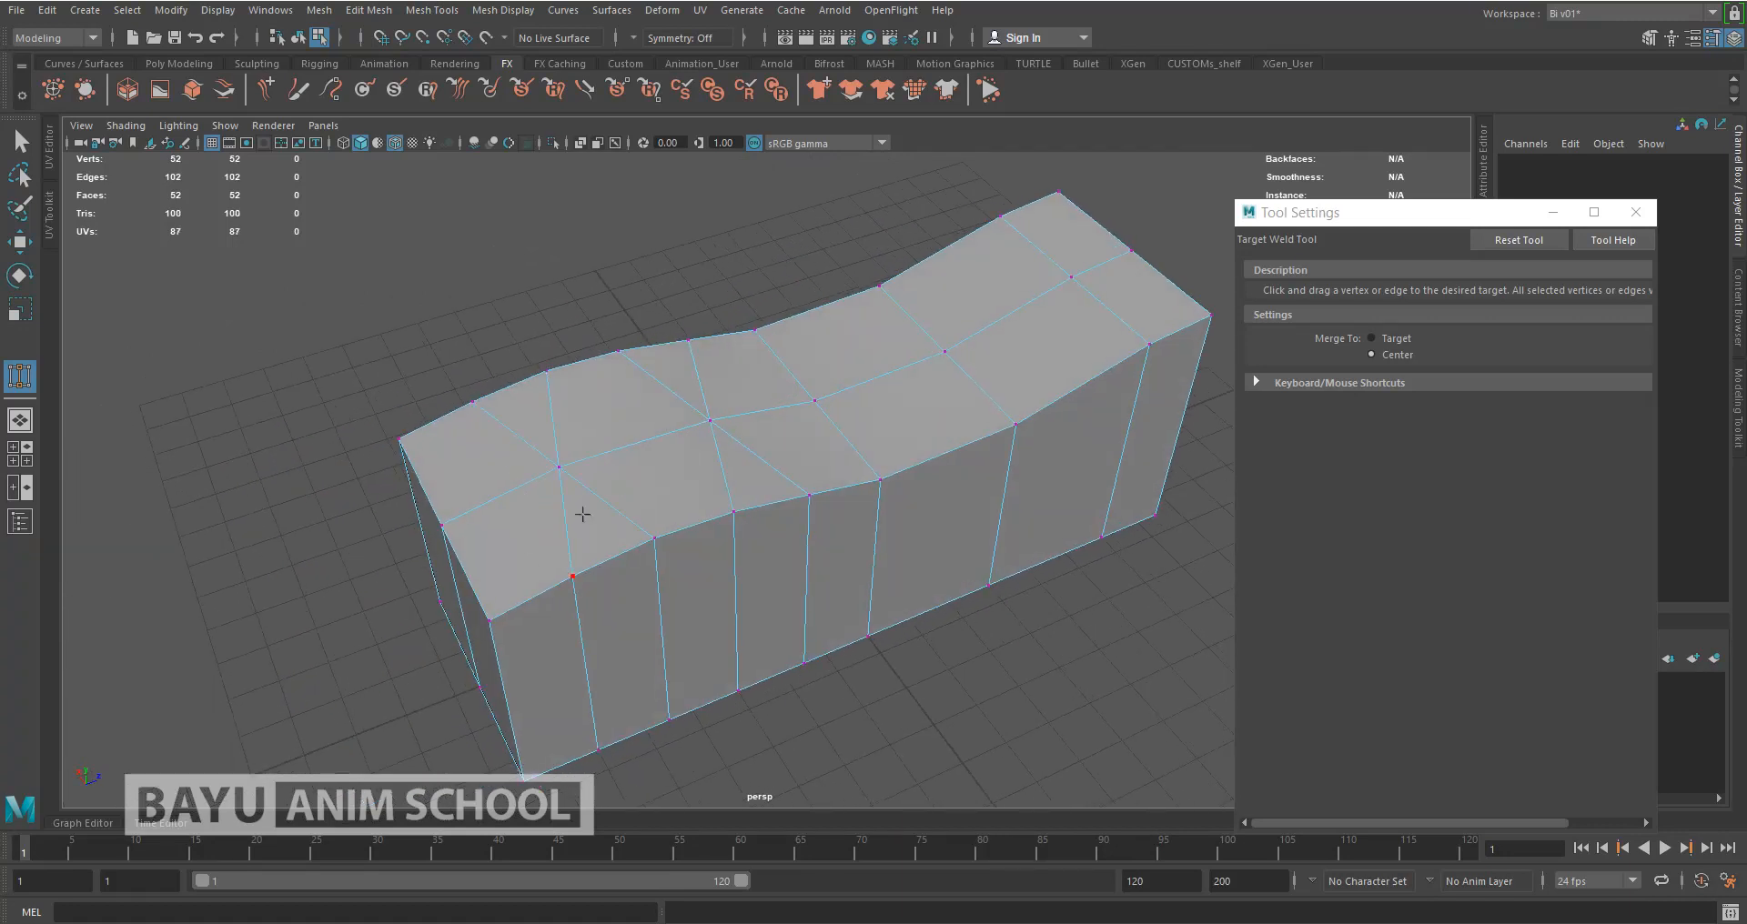
Target-weld two underside centre-line vertex pairs, and weld top-edge vertices to bottom-edge vertices along one long side
alt+drag(817, 558, 492, 533)
alt+drag(670, 469, 725, 528)
drag(651, 292, 650, 288)
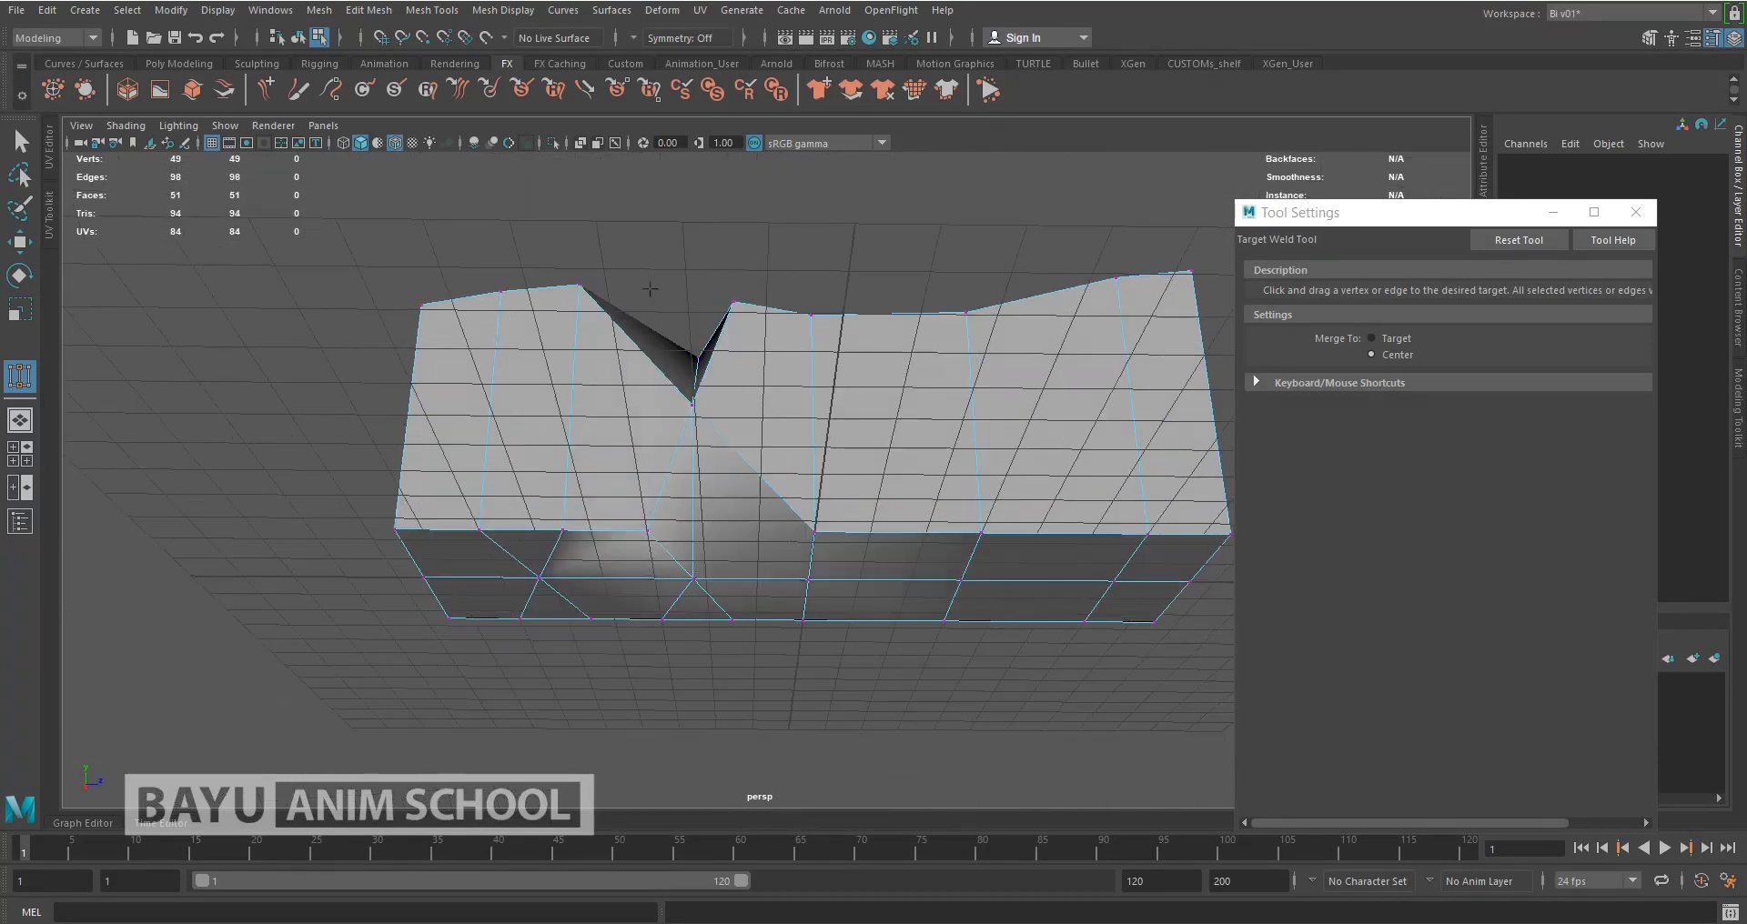
alt+drag(734, 465, 661, 499)
Target-weld two top-edge vertices on the opposite long side to bottom-edge vertices, keeping the merge to center
drag(535, 260, 1029, 459)
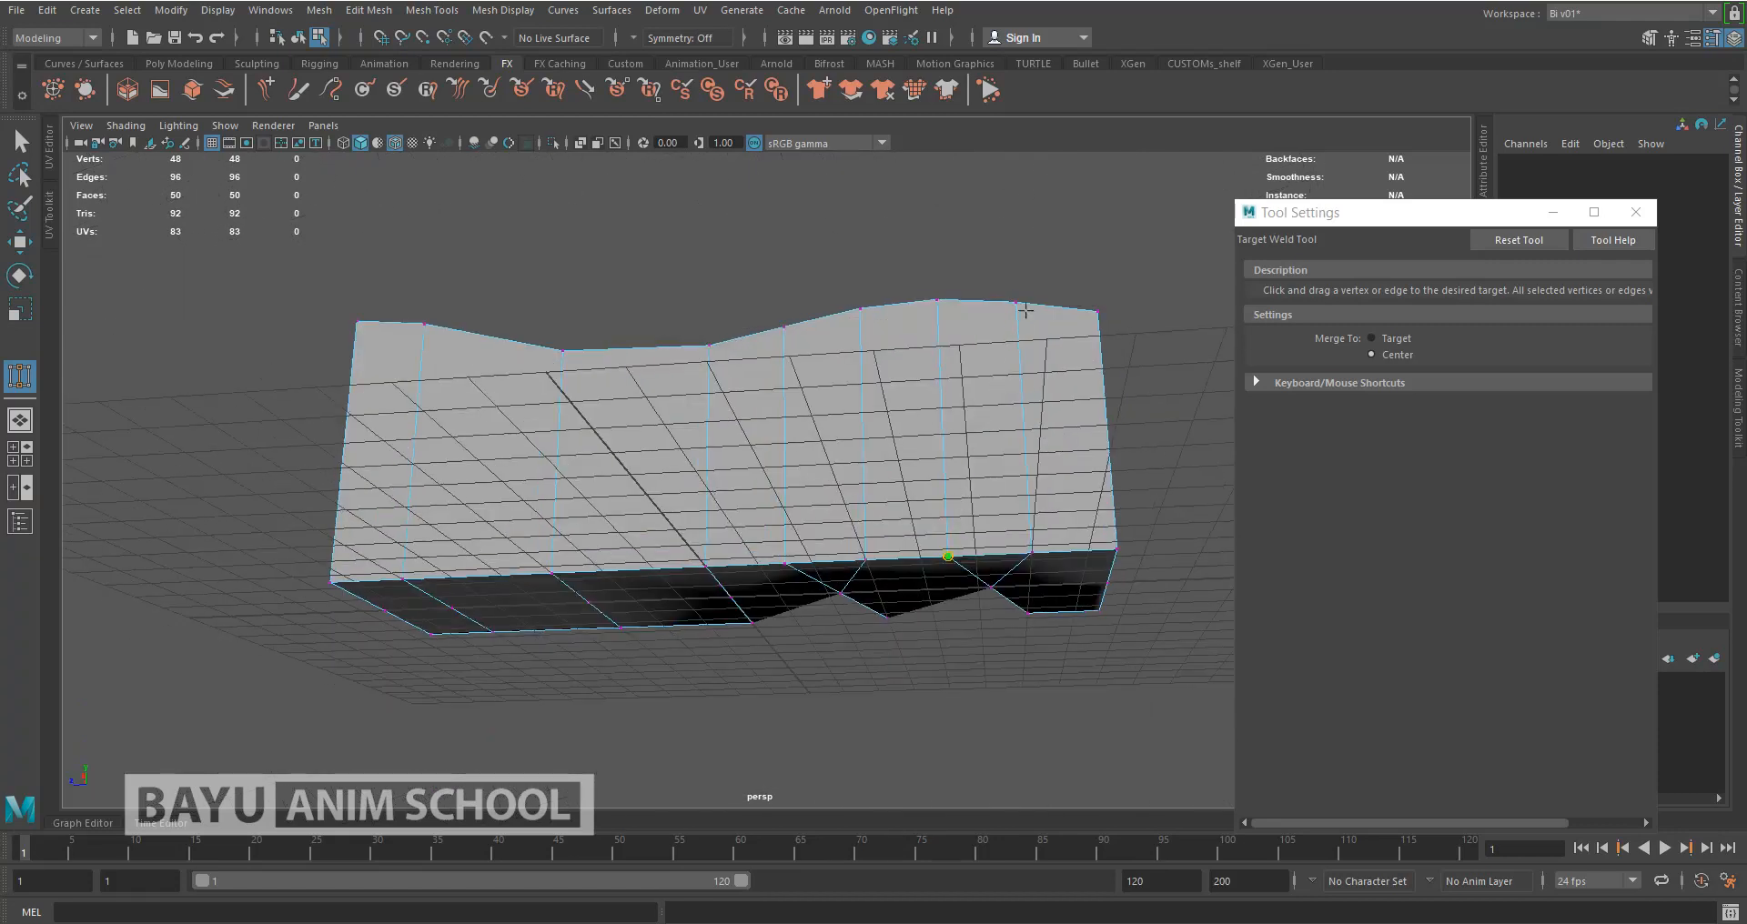
drag(1016, 302, 1016, 302)
drag(860, 310, 785, 563)
alt+drag(947, 382, 746, 472)
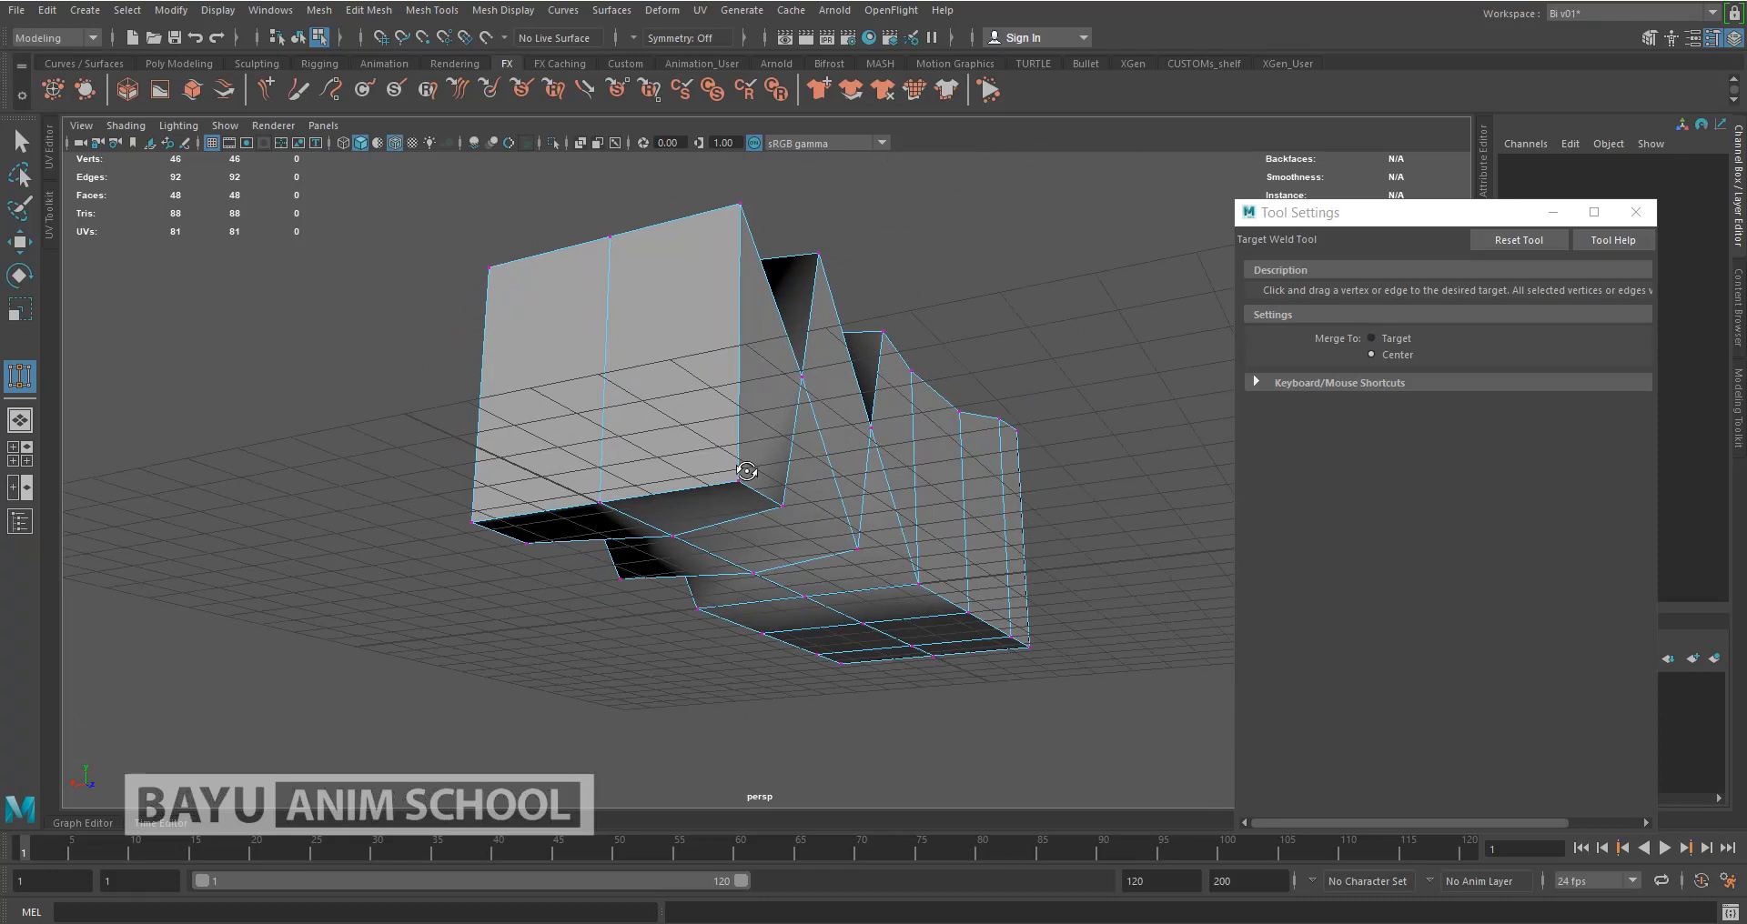
Try welding the low-end face's top centre vertex and a bottom corner vertex to other vertices, and undo both welds
click(609, 240)
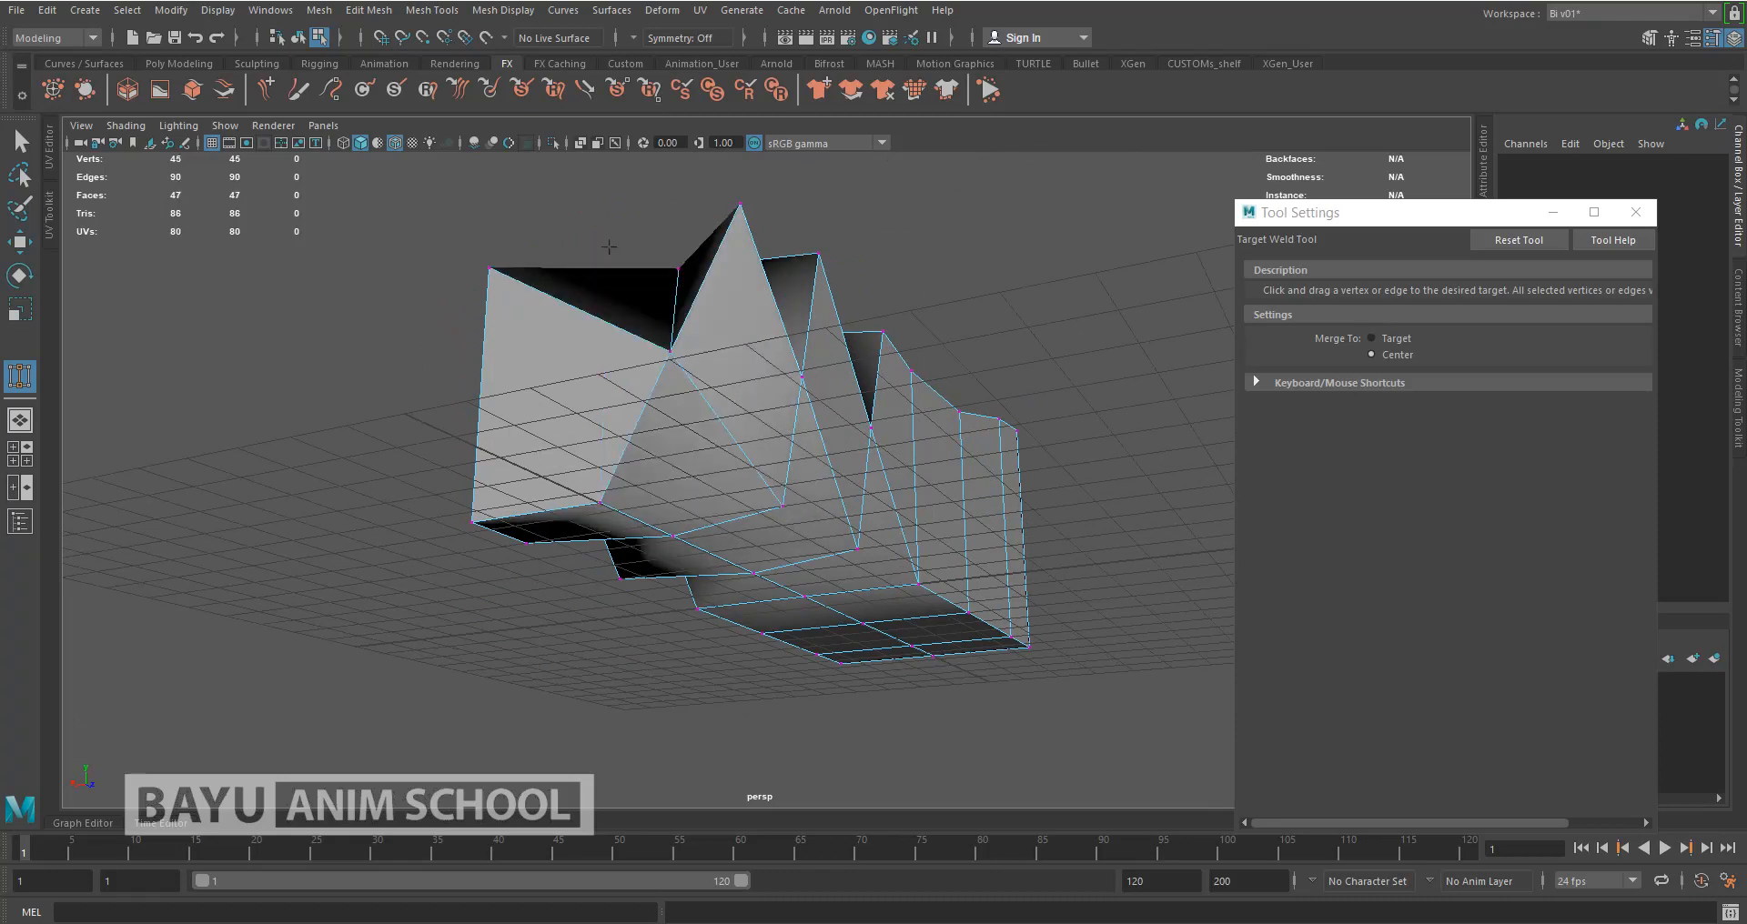
drag(472, 523, 669, 352)
alt+drag(691, 483, 723, 548)
key(ctrl+z)
key(ctrl+z)
Target-weld the bottom centre vertex of the low-end face with the top centre vertex directly above it
alt+drag(744, 482, 654, 464)
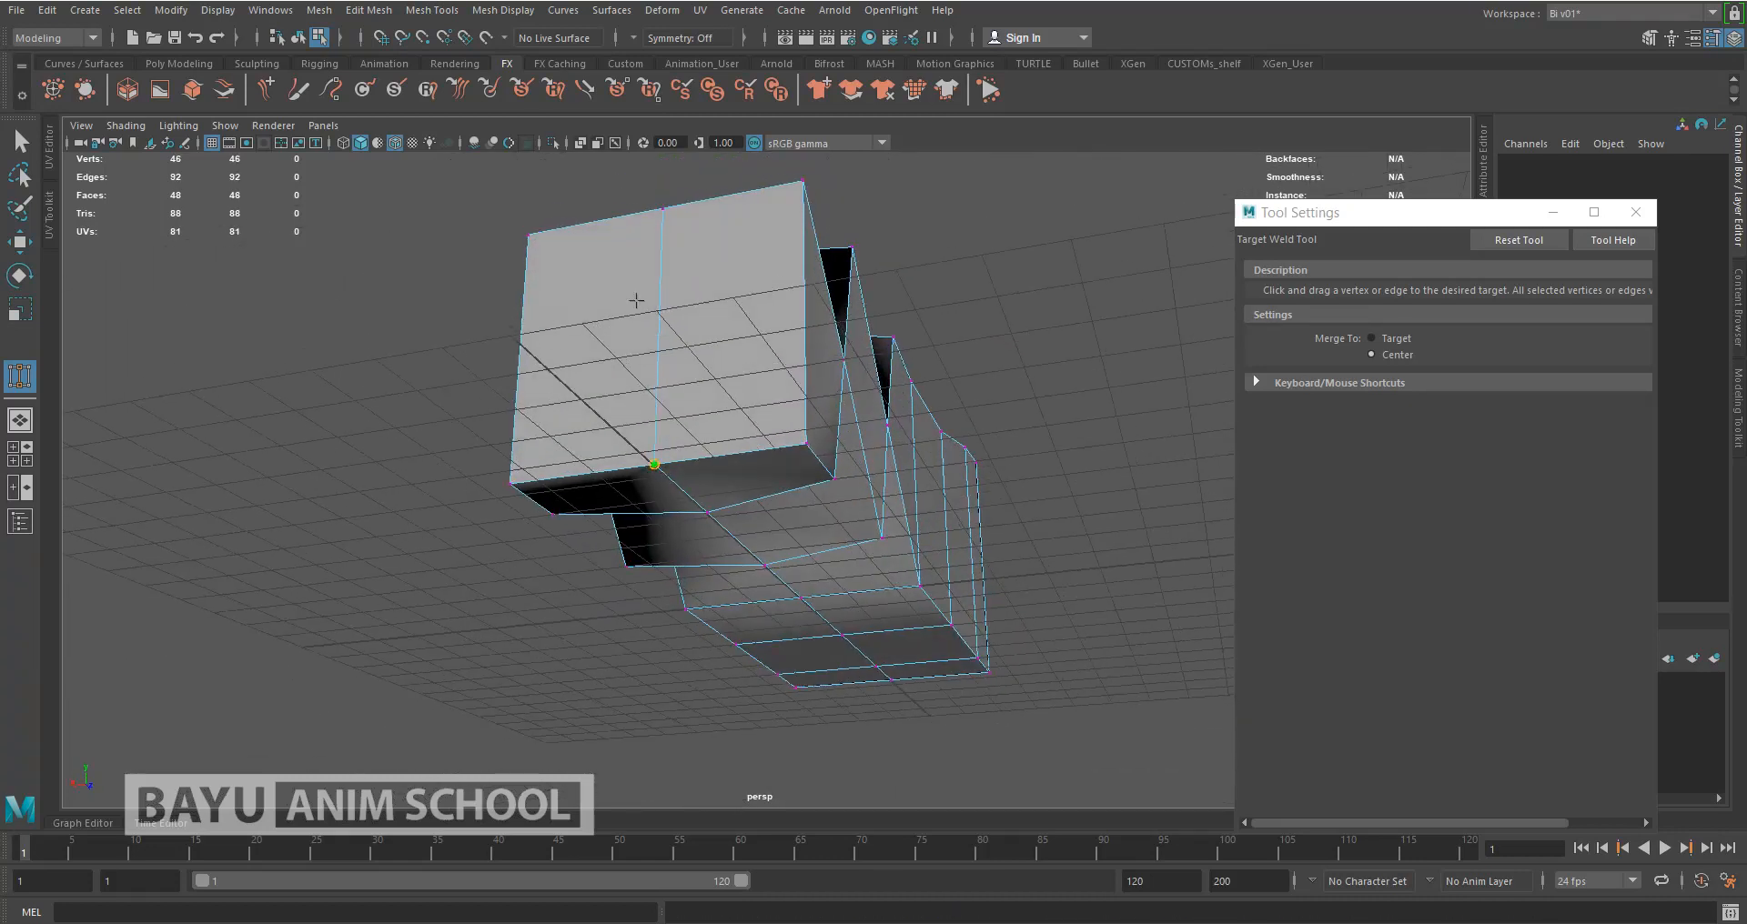
drag(659, 212, 659, 211)
alt+drag(778, 415, 980, 493)
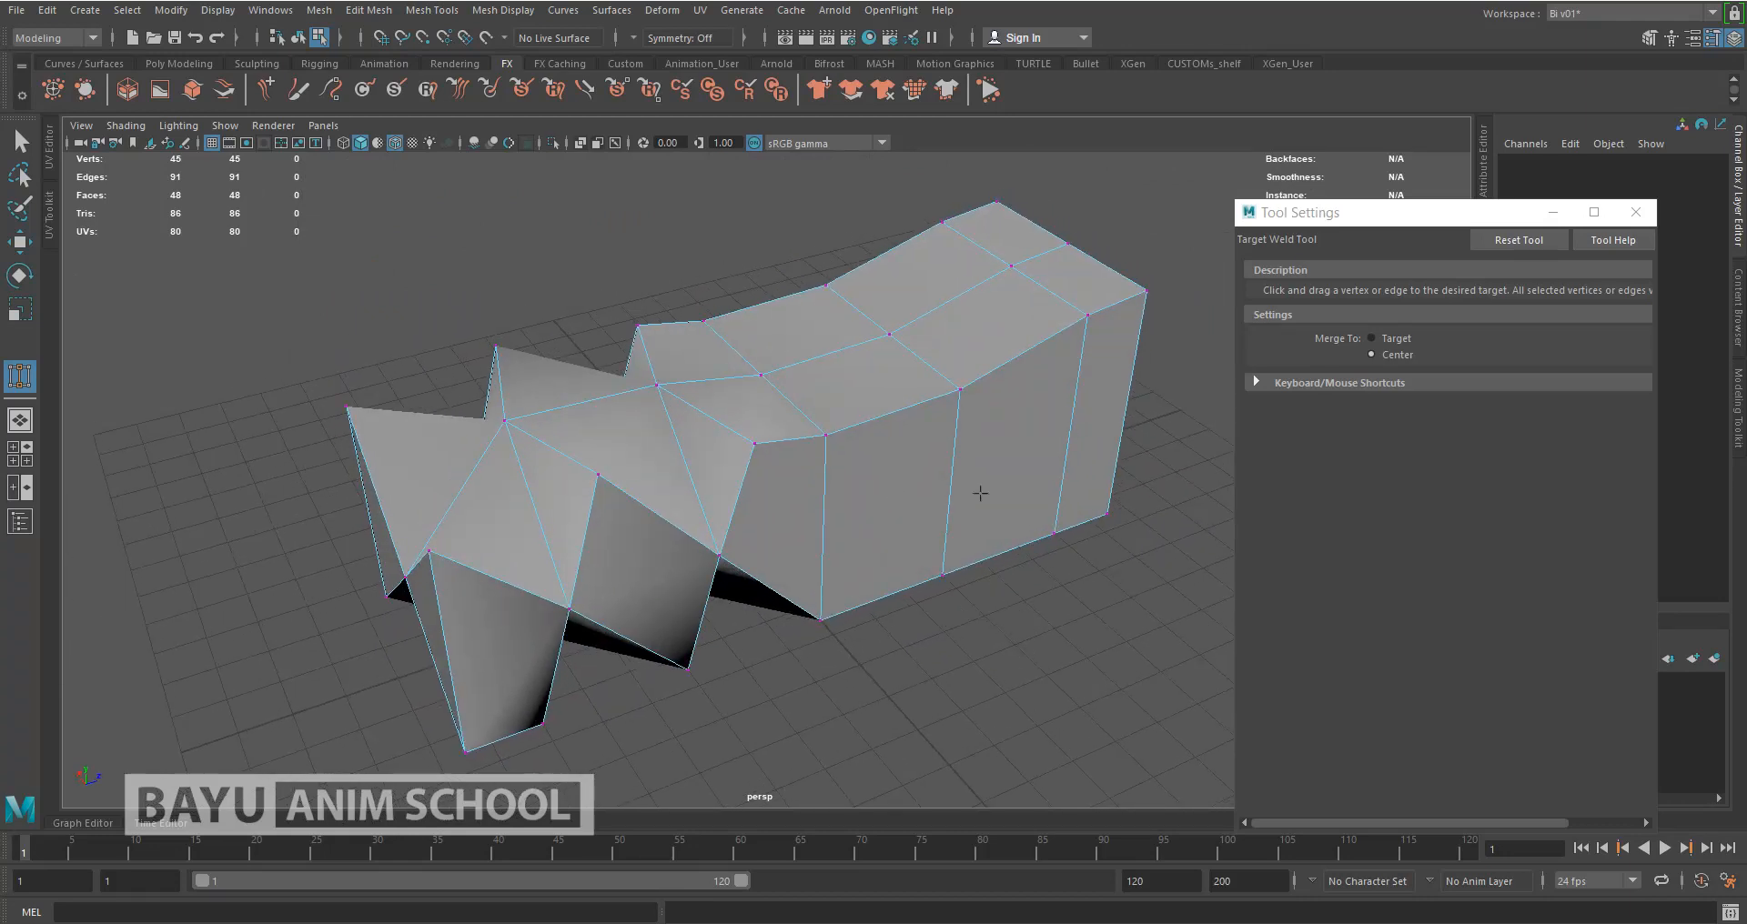
Switch to edge selection, select every edge of the deformed mesh, and increase their crease with the Crease tool
shift+right_drag(666, 234, 715, 206)
alt+right_drag(651, 375, 376, 261)
drag(402, 262, 1092, 725)
key(w)
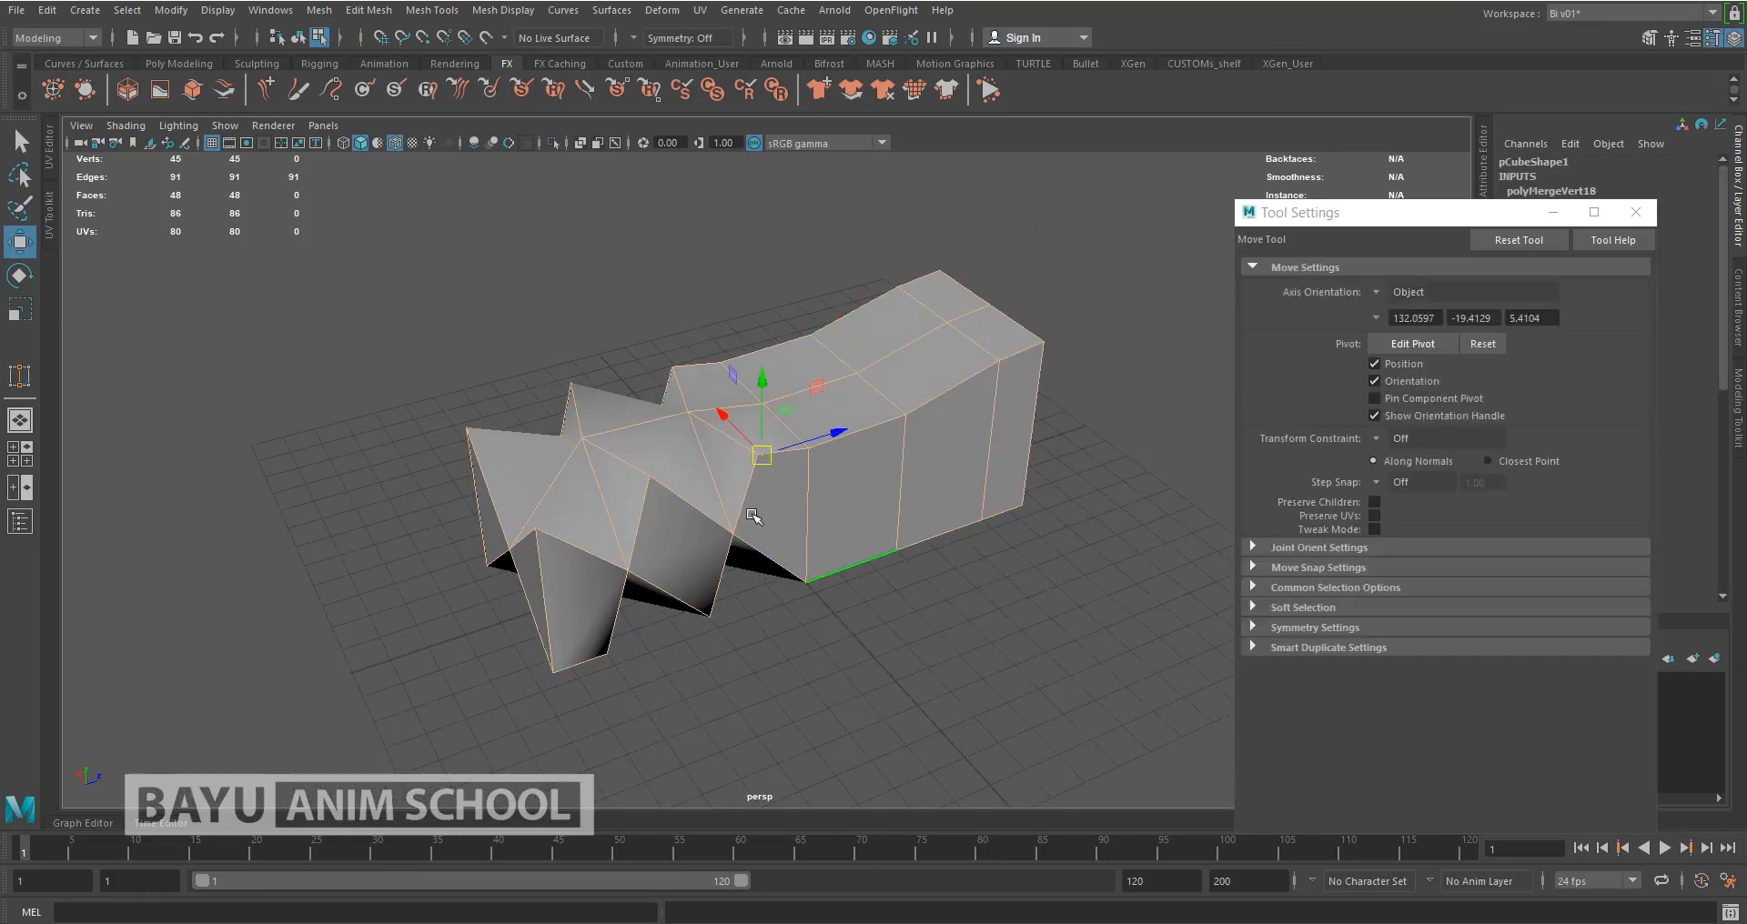
click(432, 10)
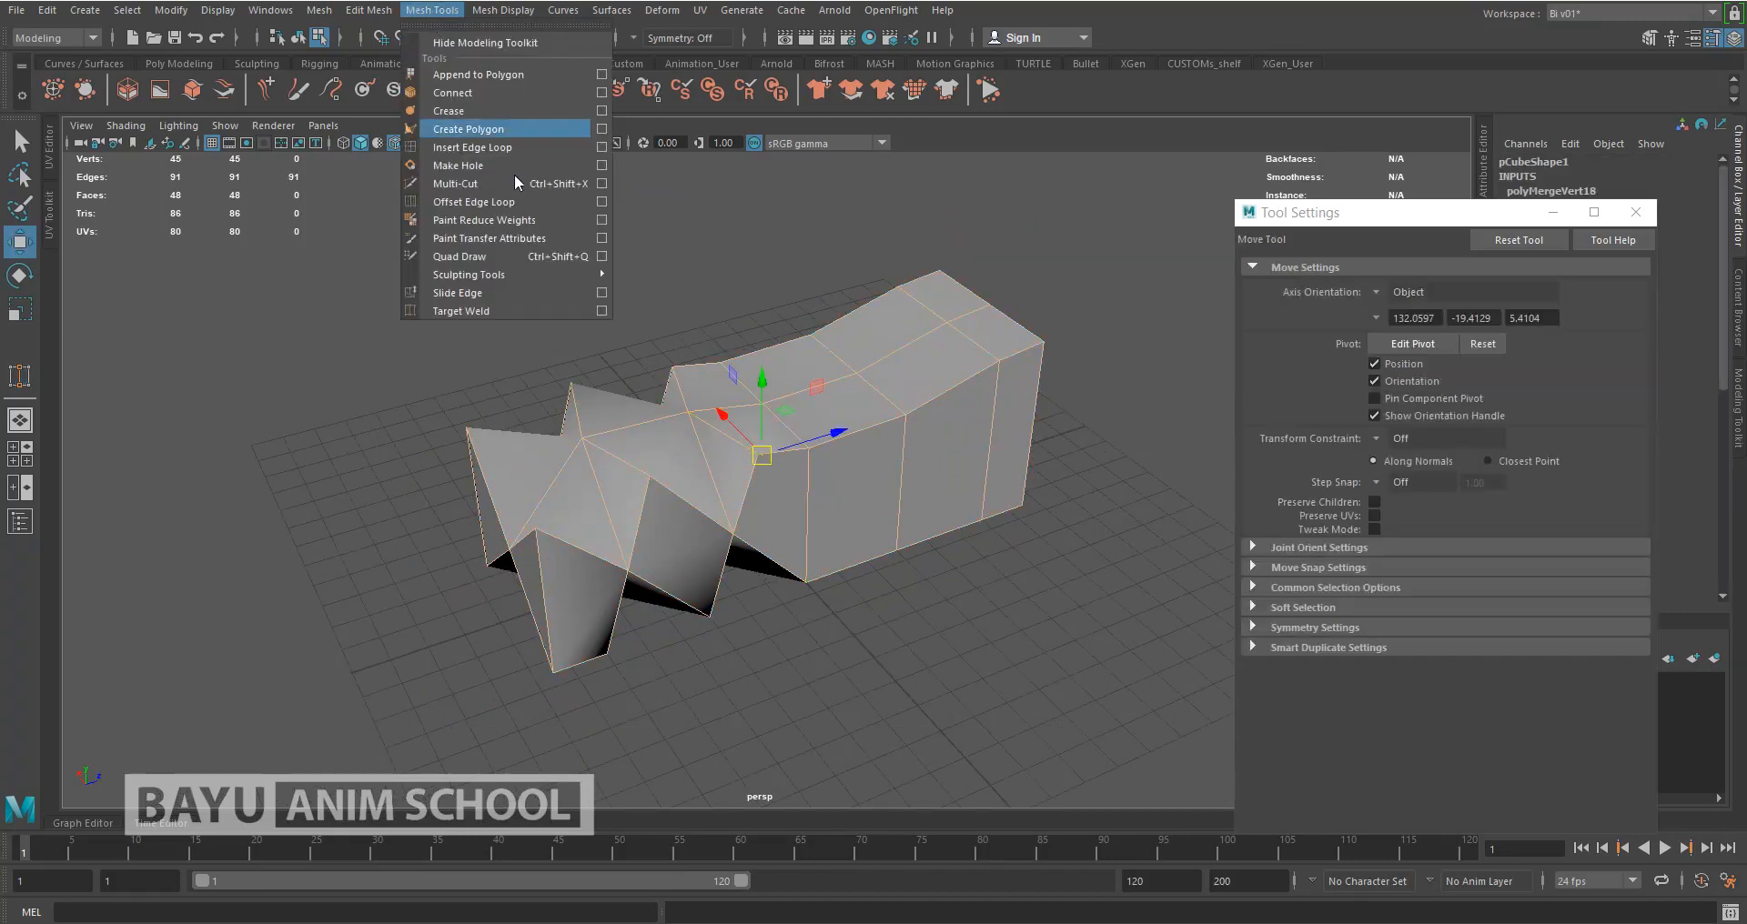
mouse_move(505, 275)
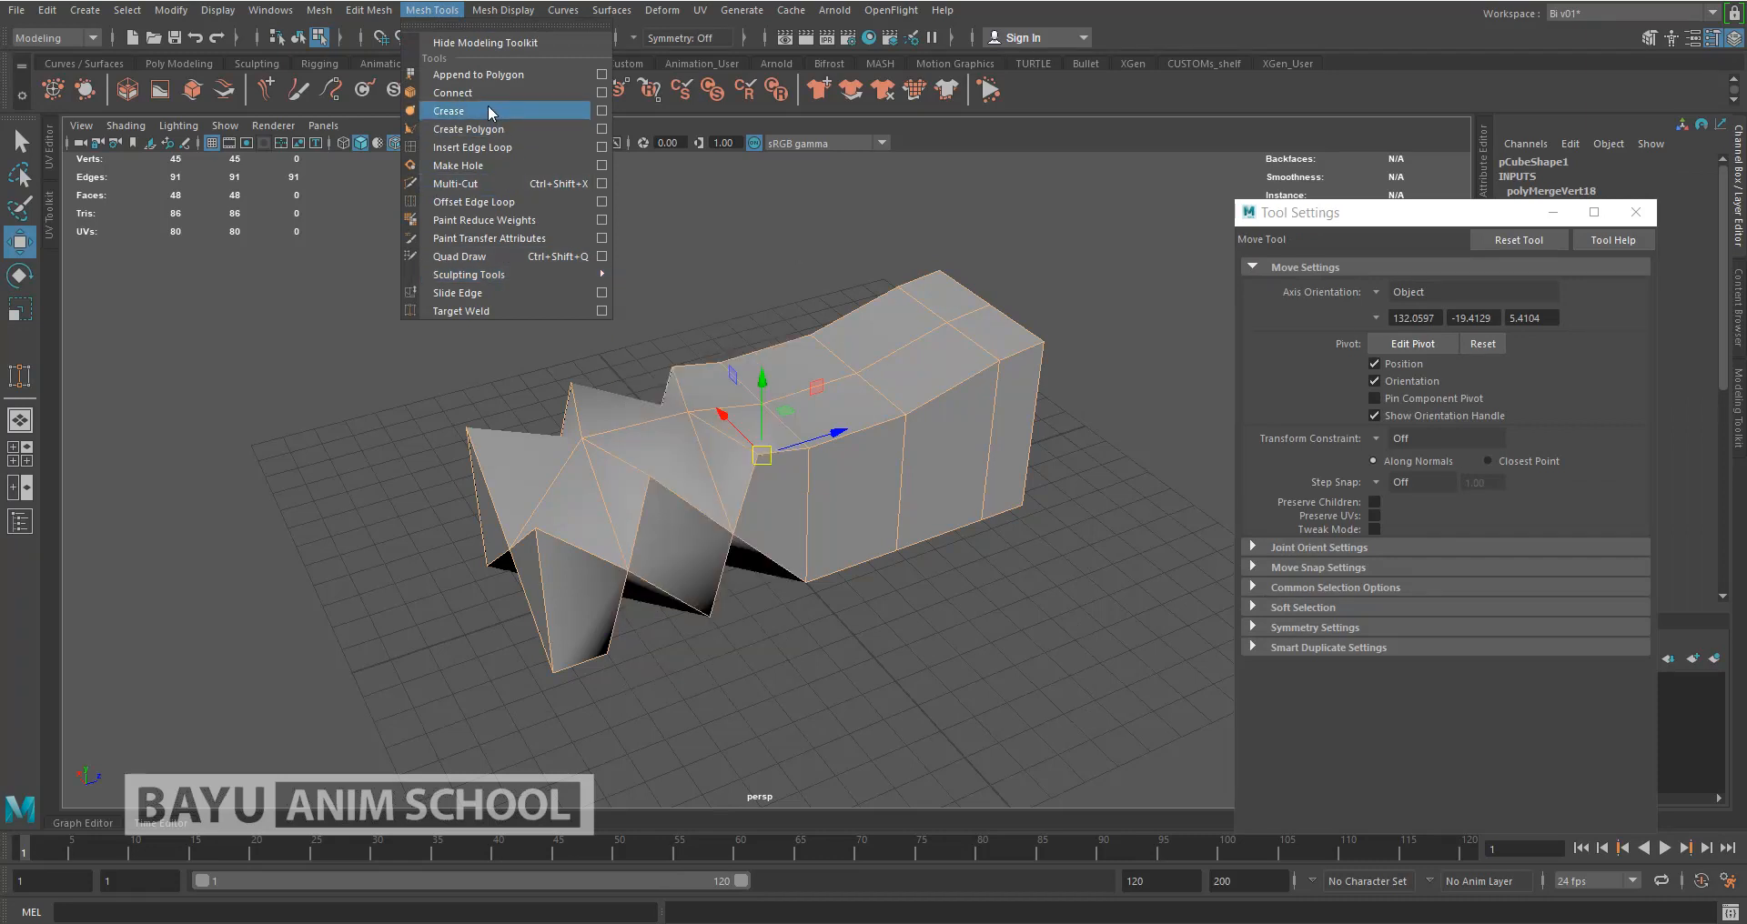
click(487, 110)
middle_drag(736, 431, 1007, 333)
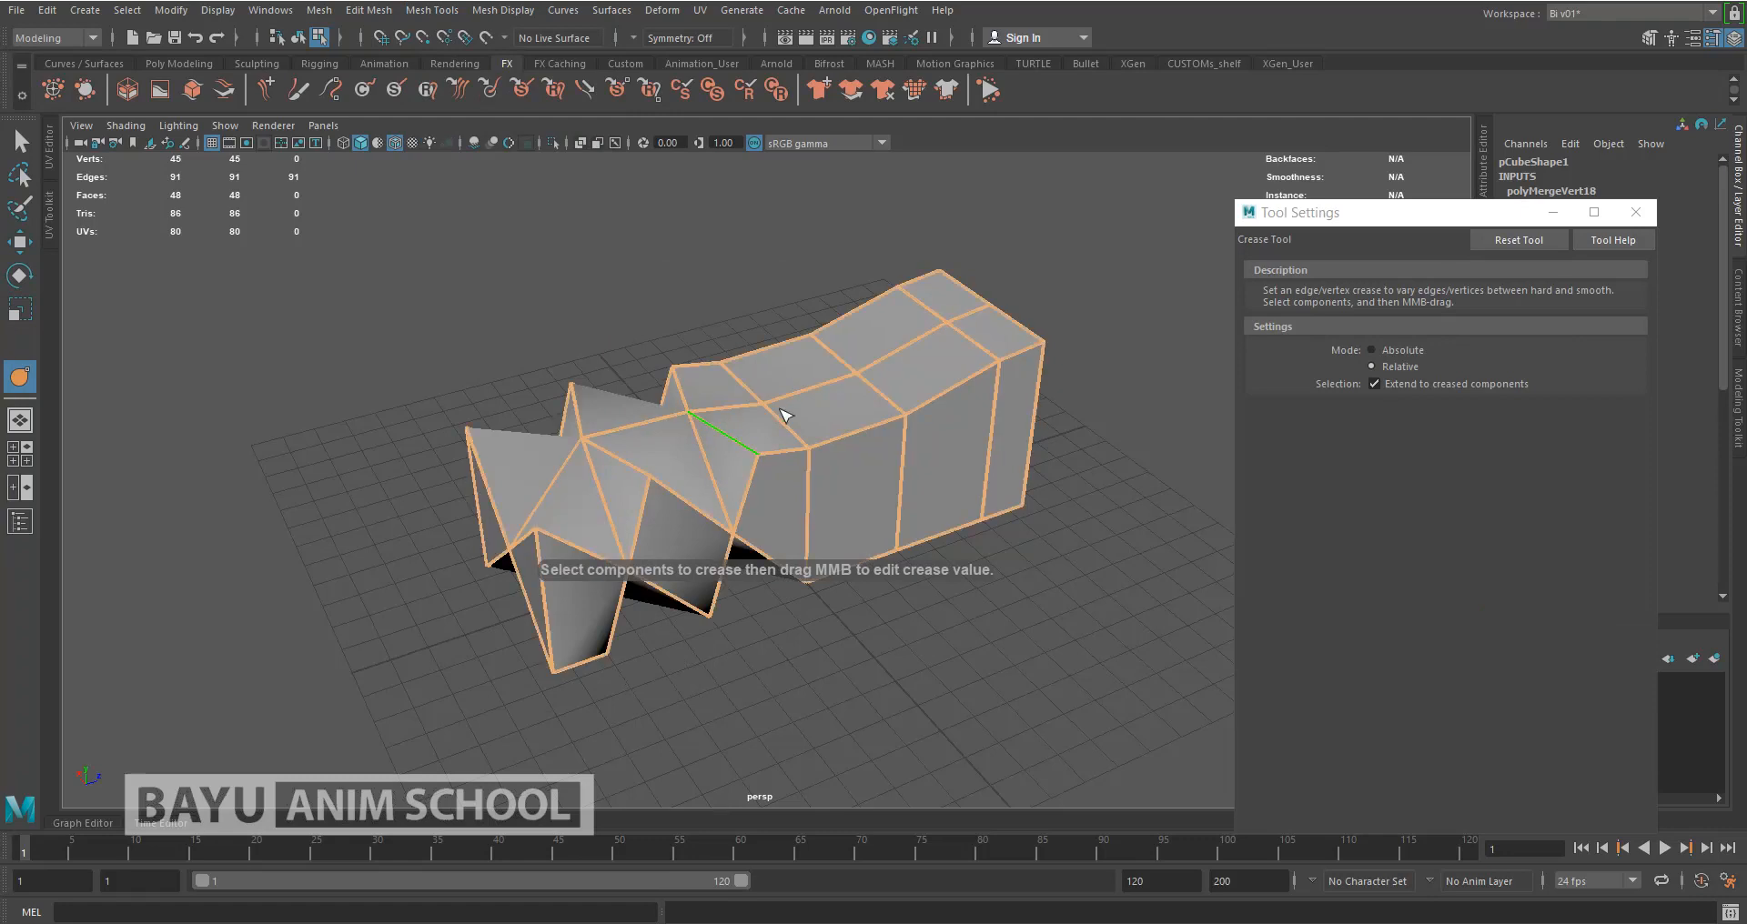
alt+drag(964, 303, 822, 420)
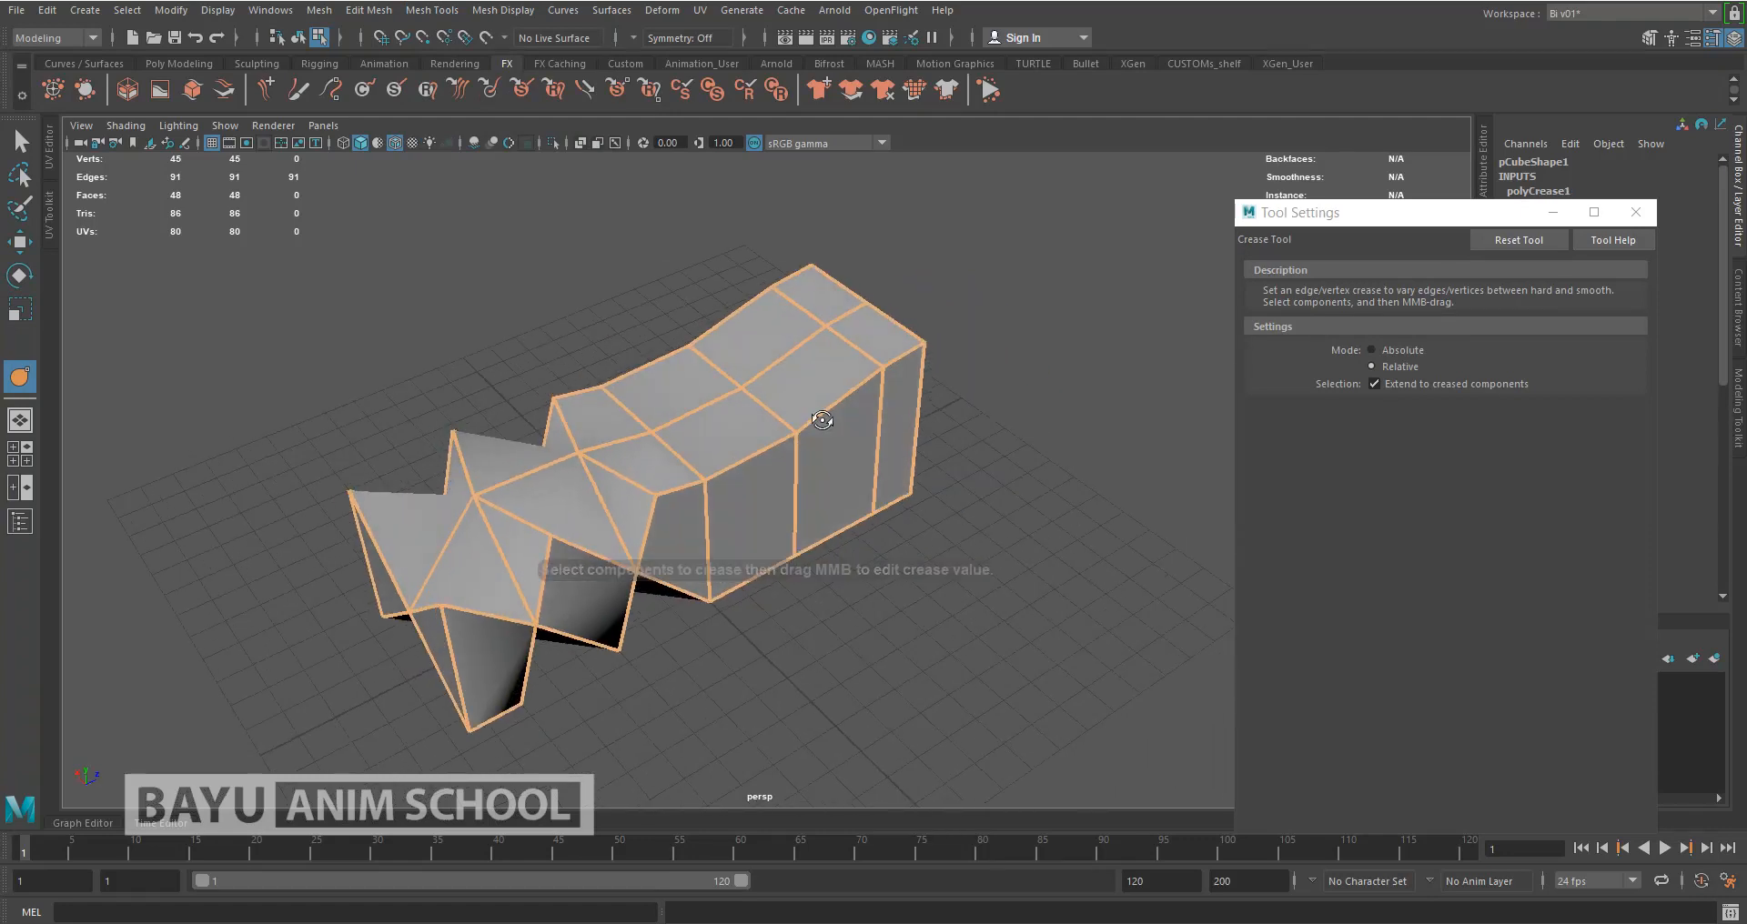
Create a smooth proxy of the creased mesh and activate the Move tool
key(w)
click(317, 11)
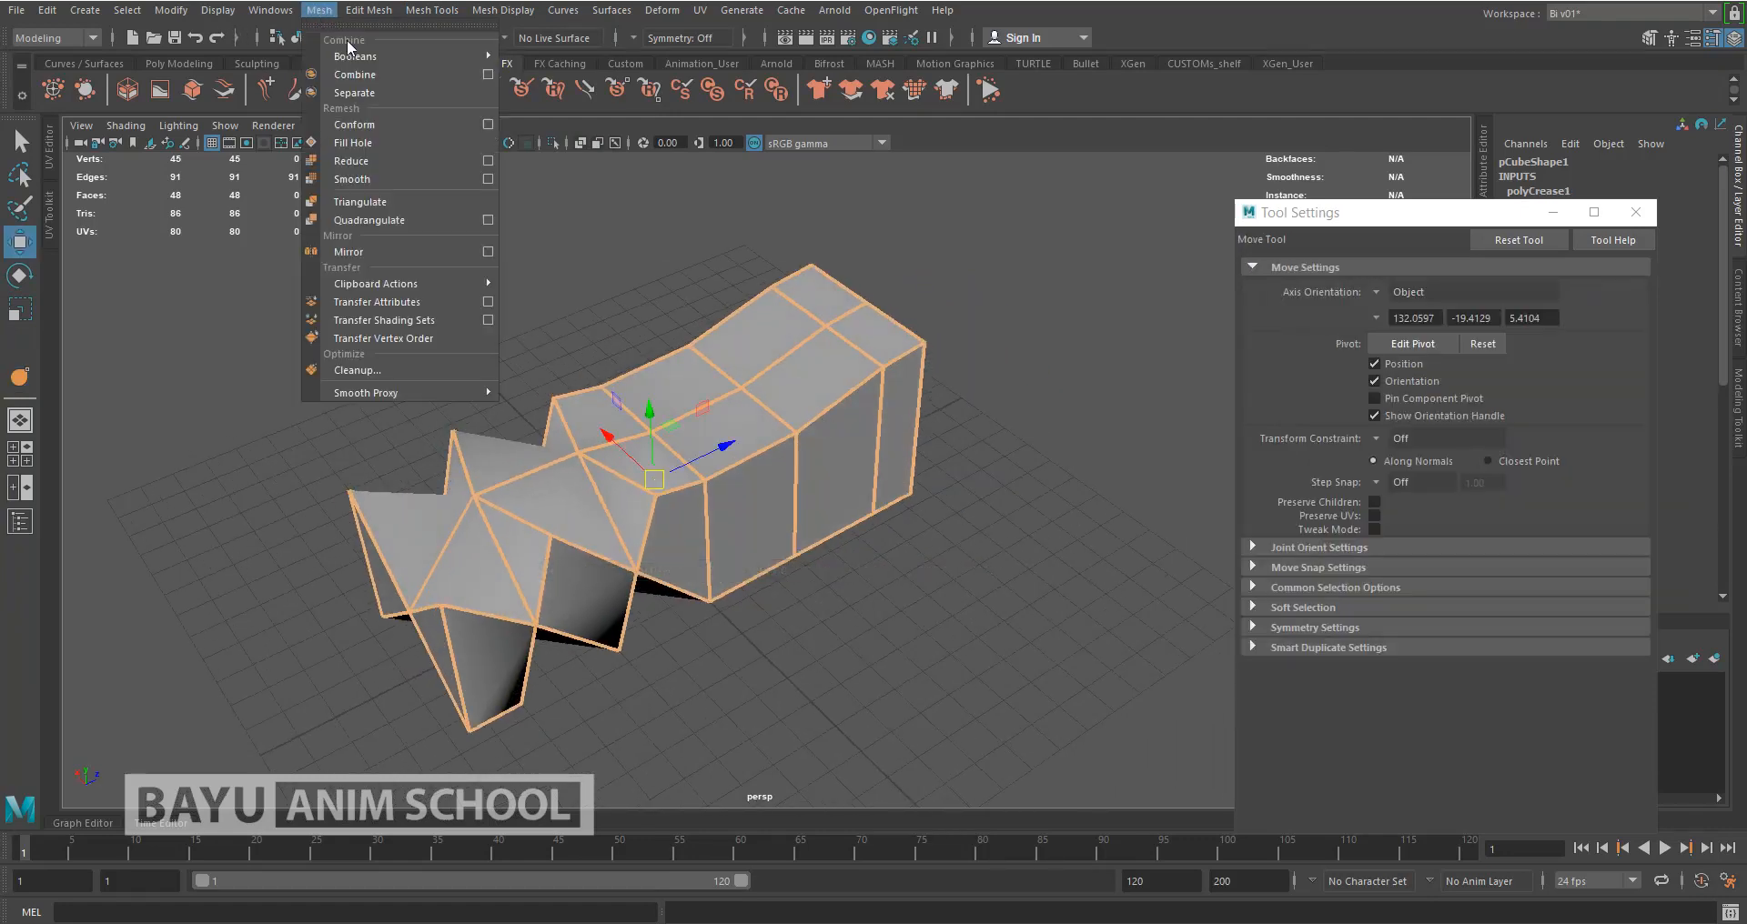
mouse_move(460, 389)
click(548, 403)
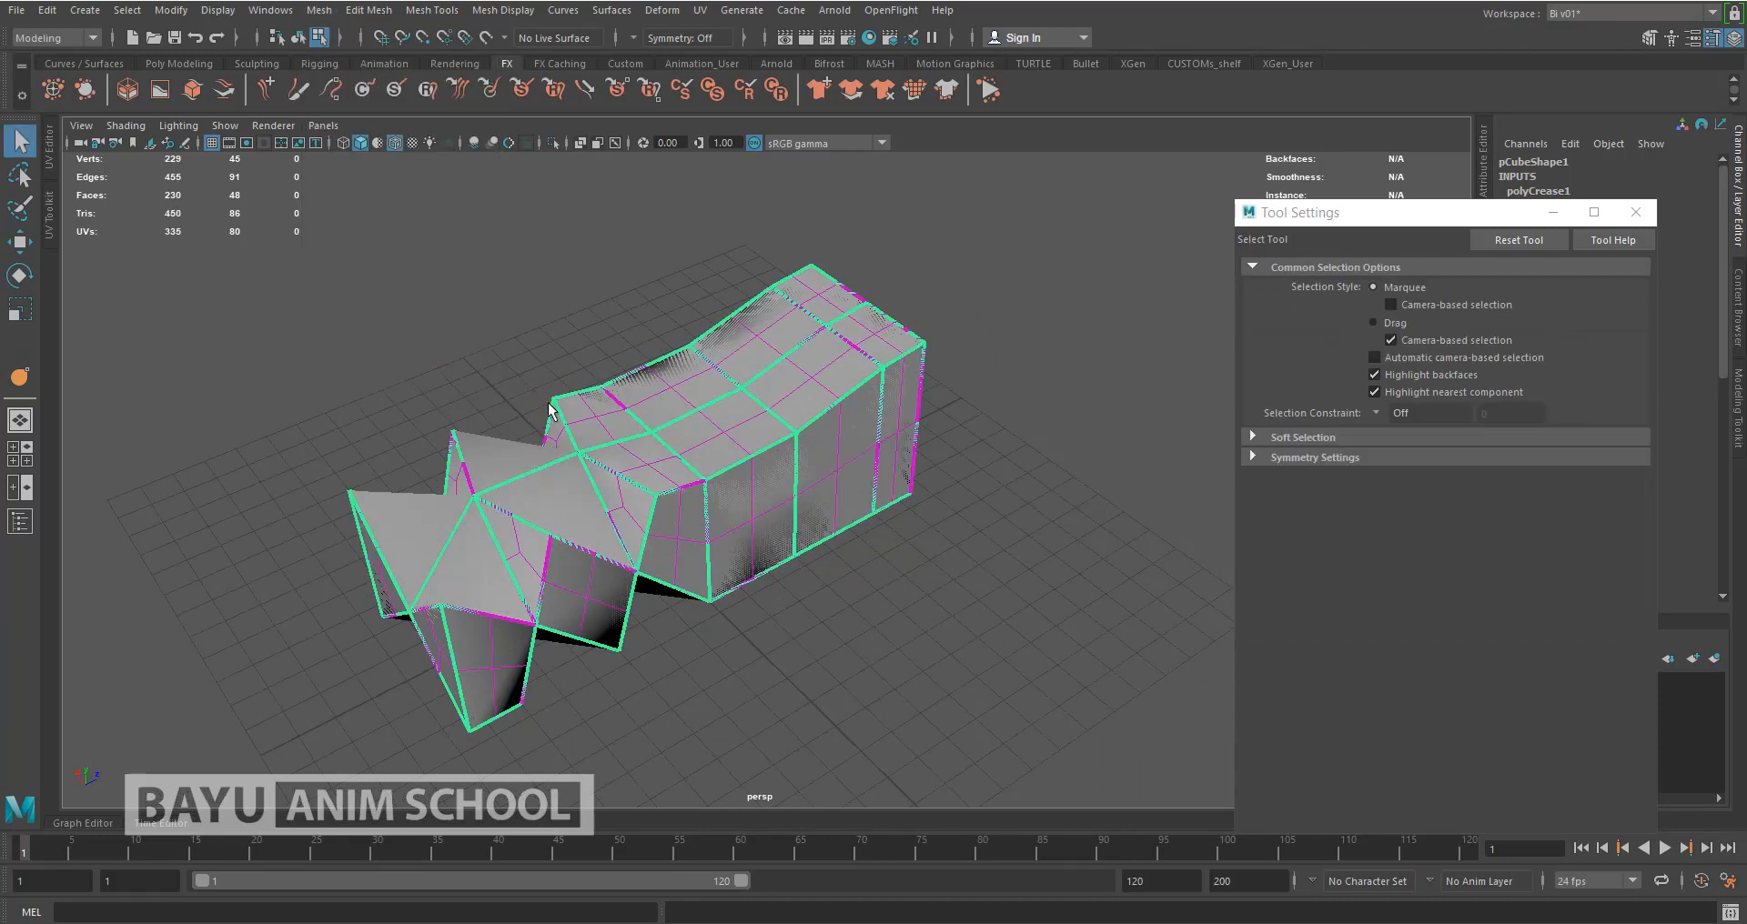
key(w)
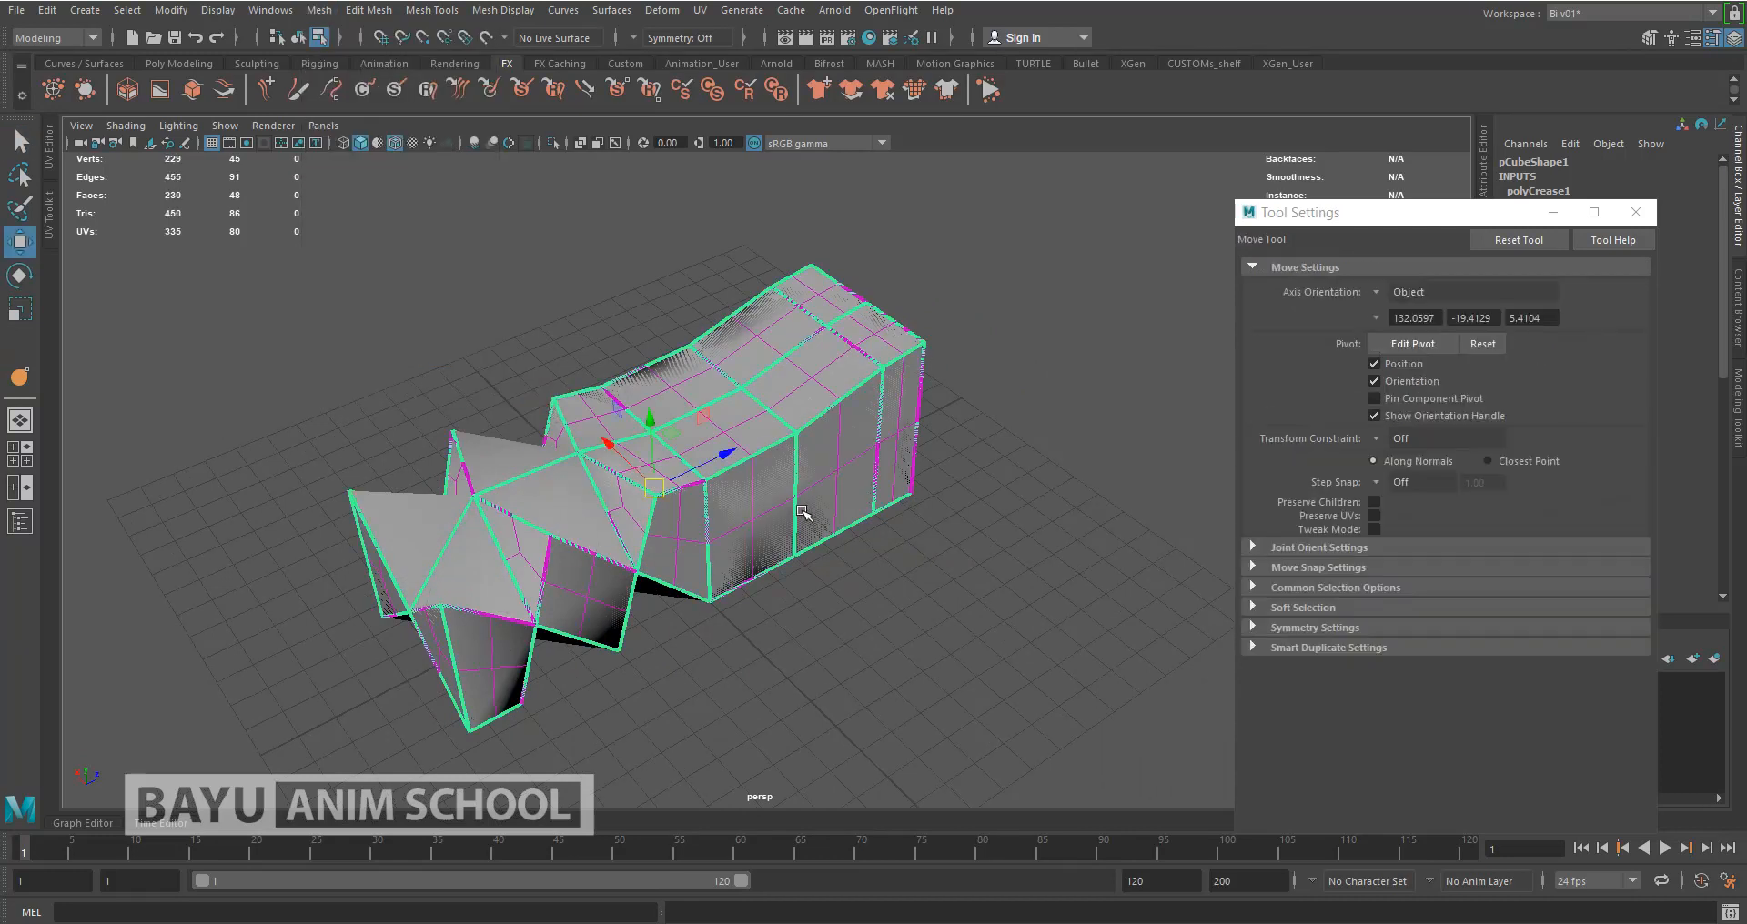
Select edges around the high half of the cage, try moving them sideways along X, and undo the move
scroll(848, 447, down, 5)
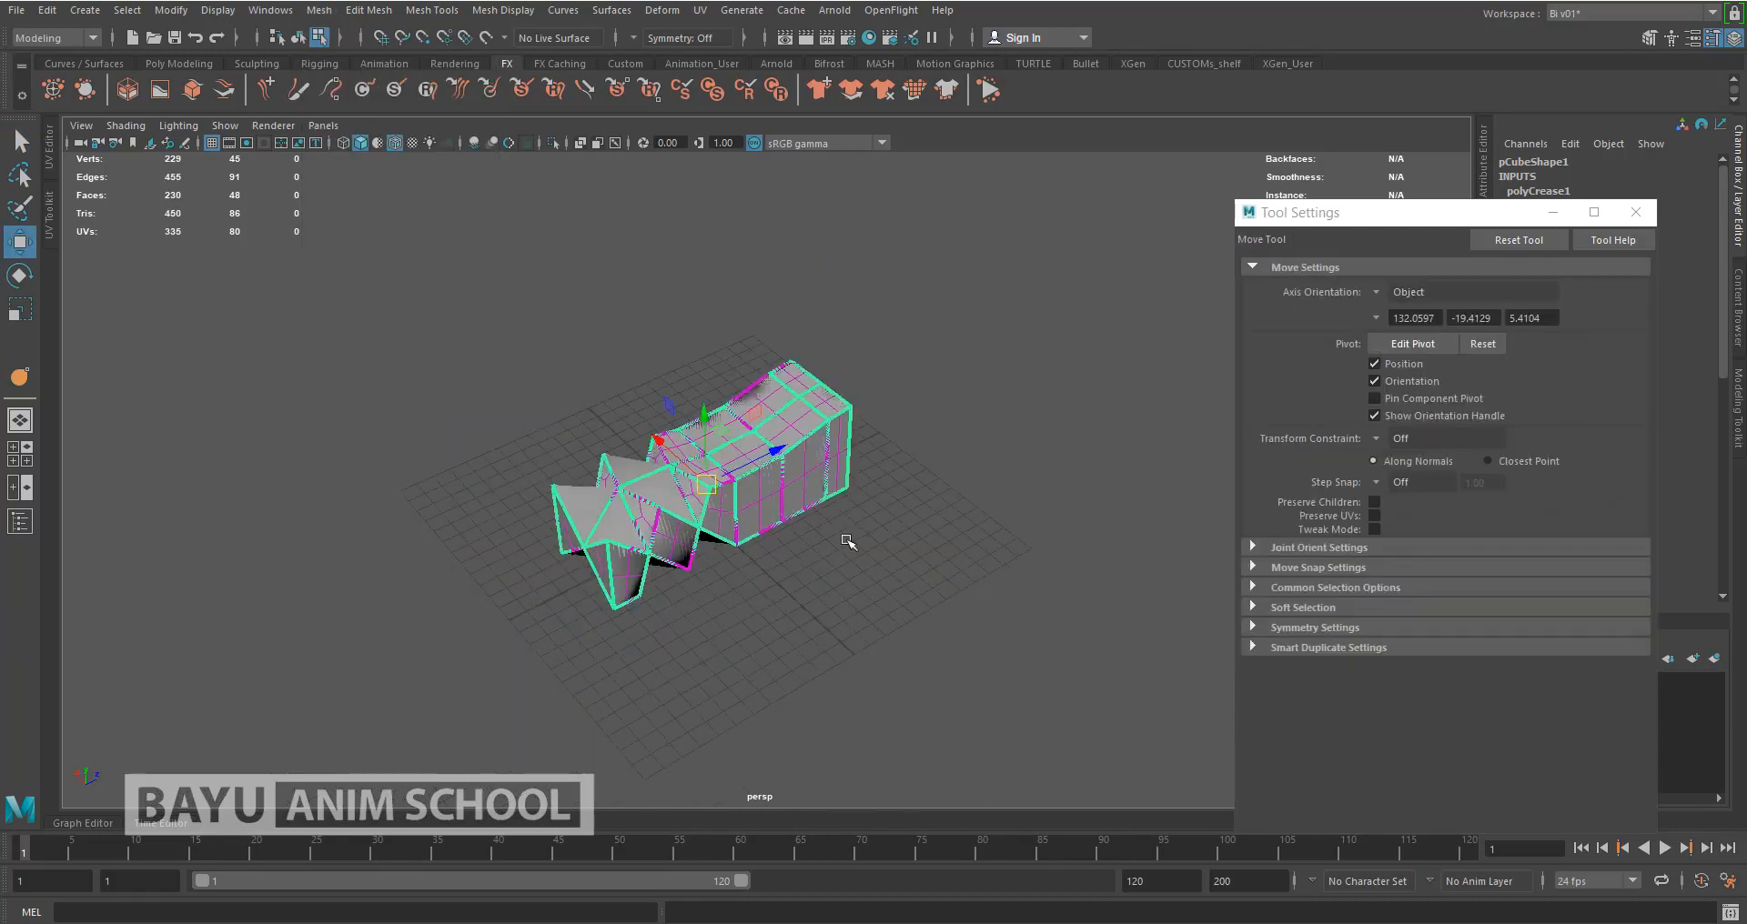
alt+drag(842, 567, 899, 575)
click(906, 552)
drag(941, 327, 730, 610)
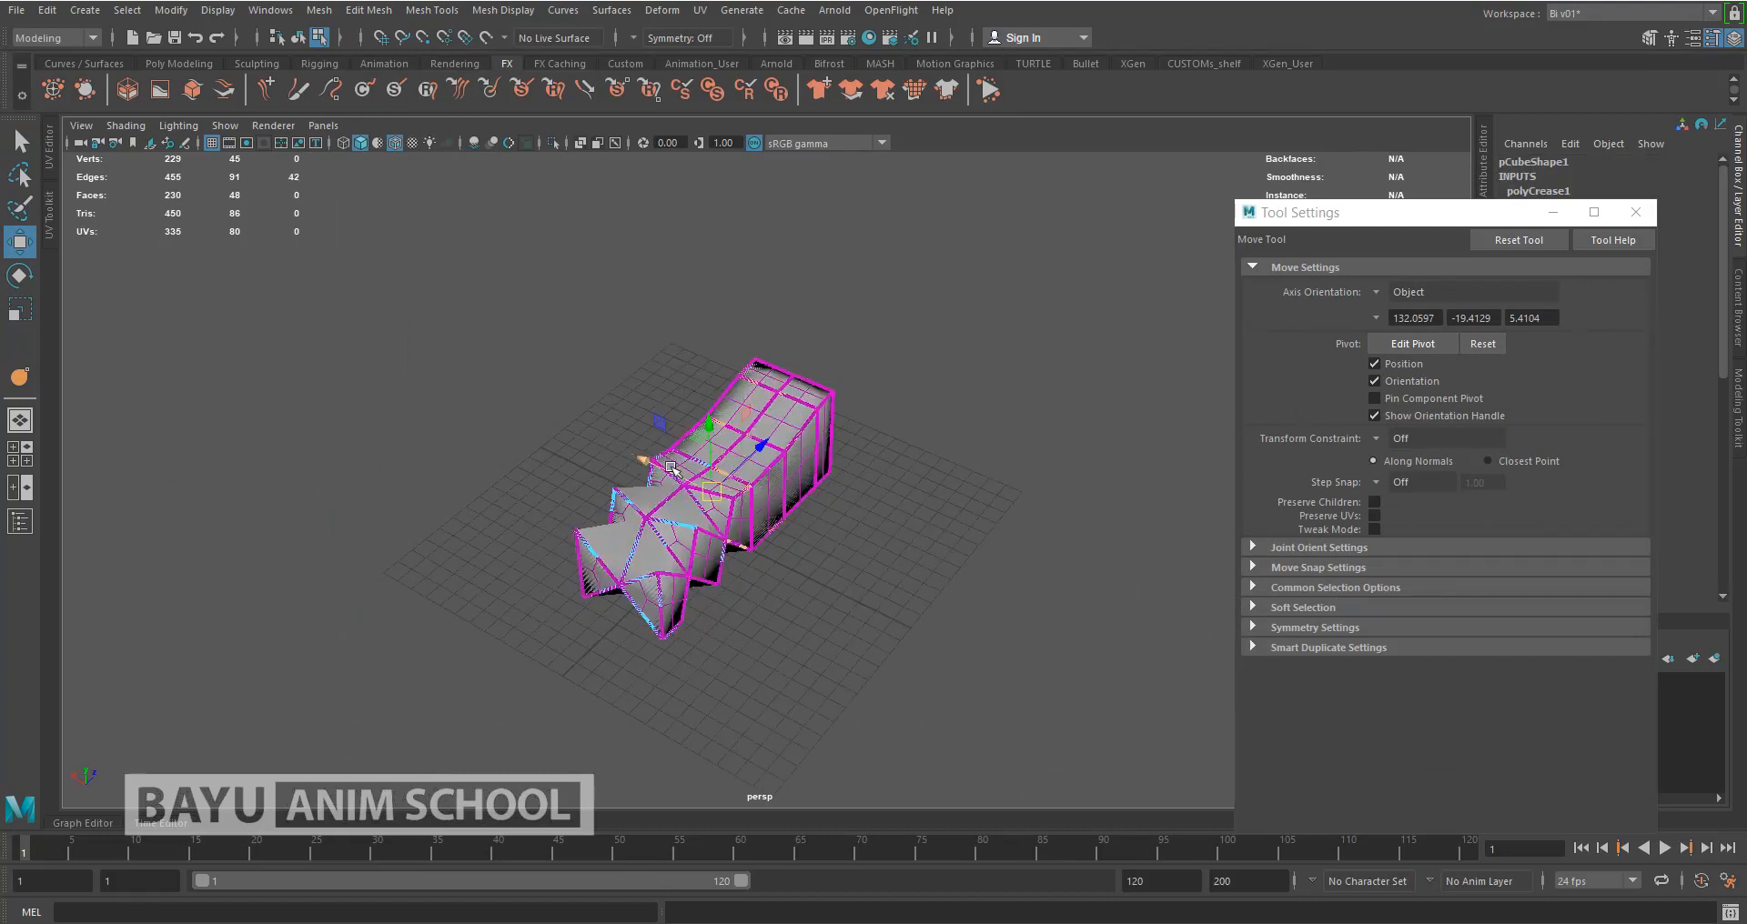
drag(664, 468, 838, 578)
key(ctrl+z)
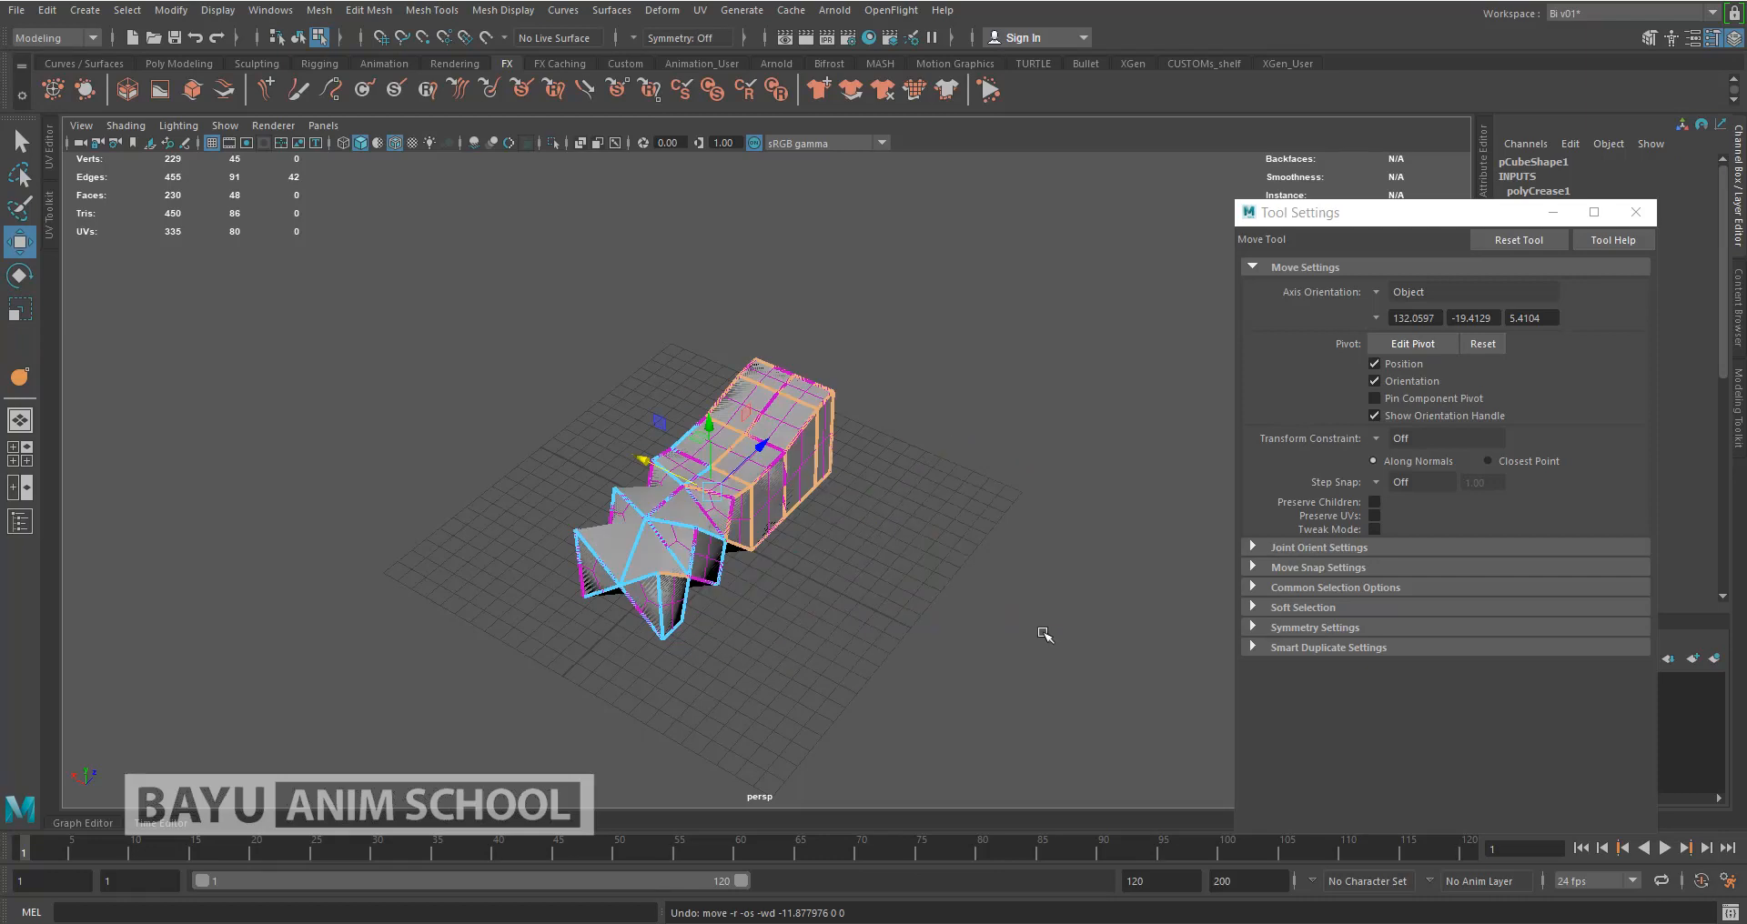
Switch to object selection and move the original cage mesh along X to about 9.77, beside its smoothed copy
click(1016, 576)
alt+drag(969, 566, 878, 488)
scroll(907, 543, up, 4)
click(762, 503)
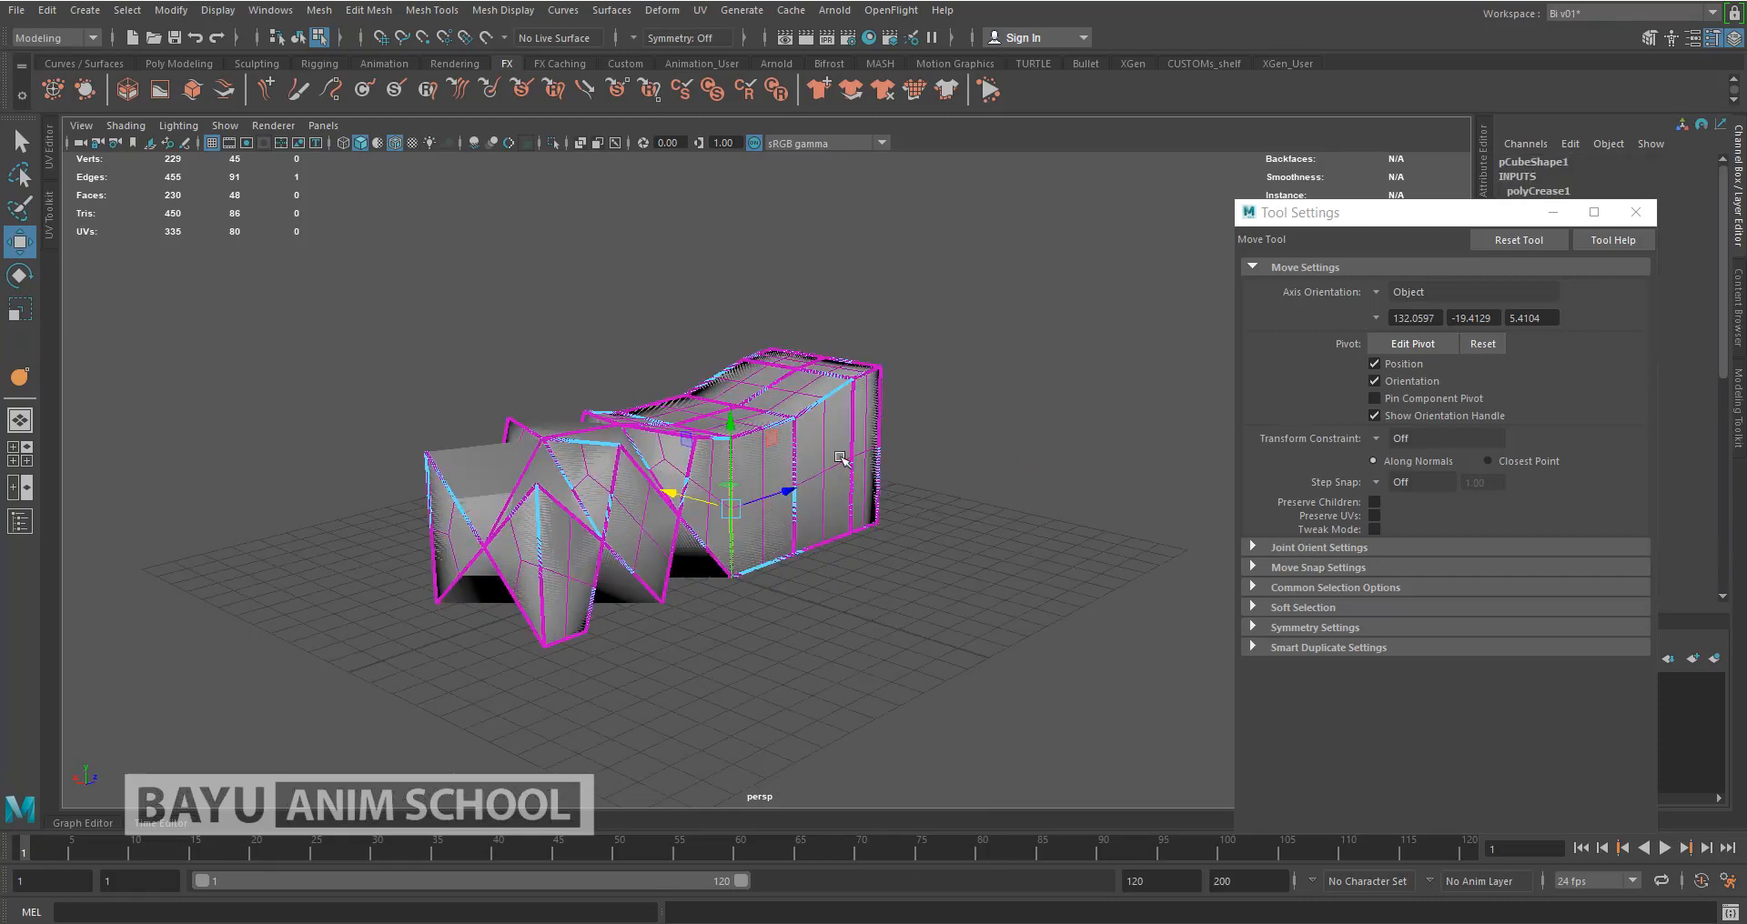
right_drag(981, 277, 1013, 260)
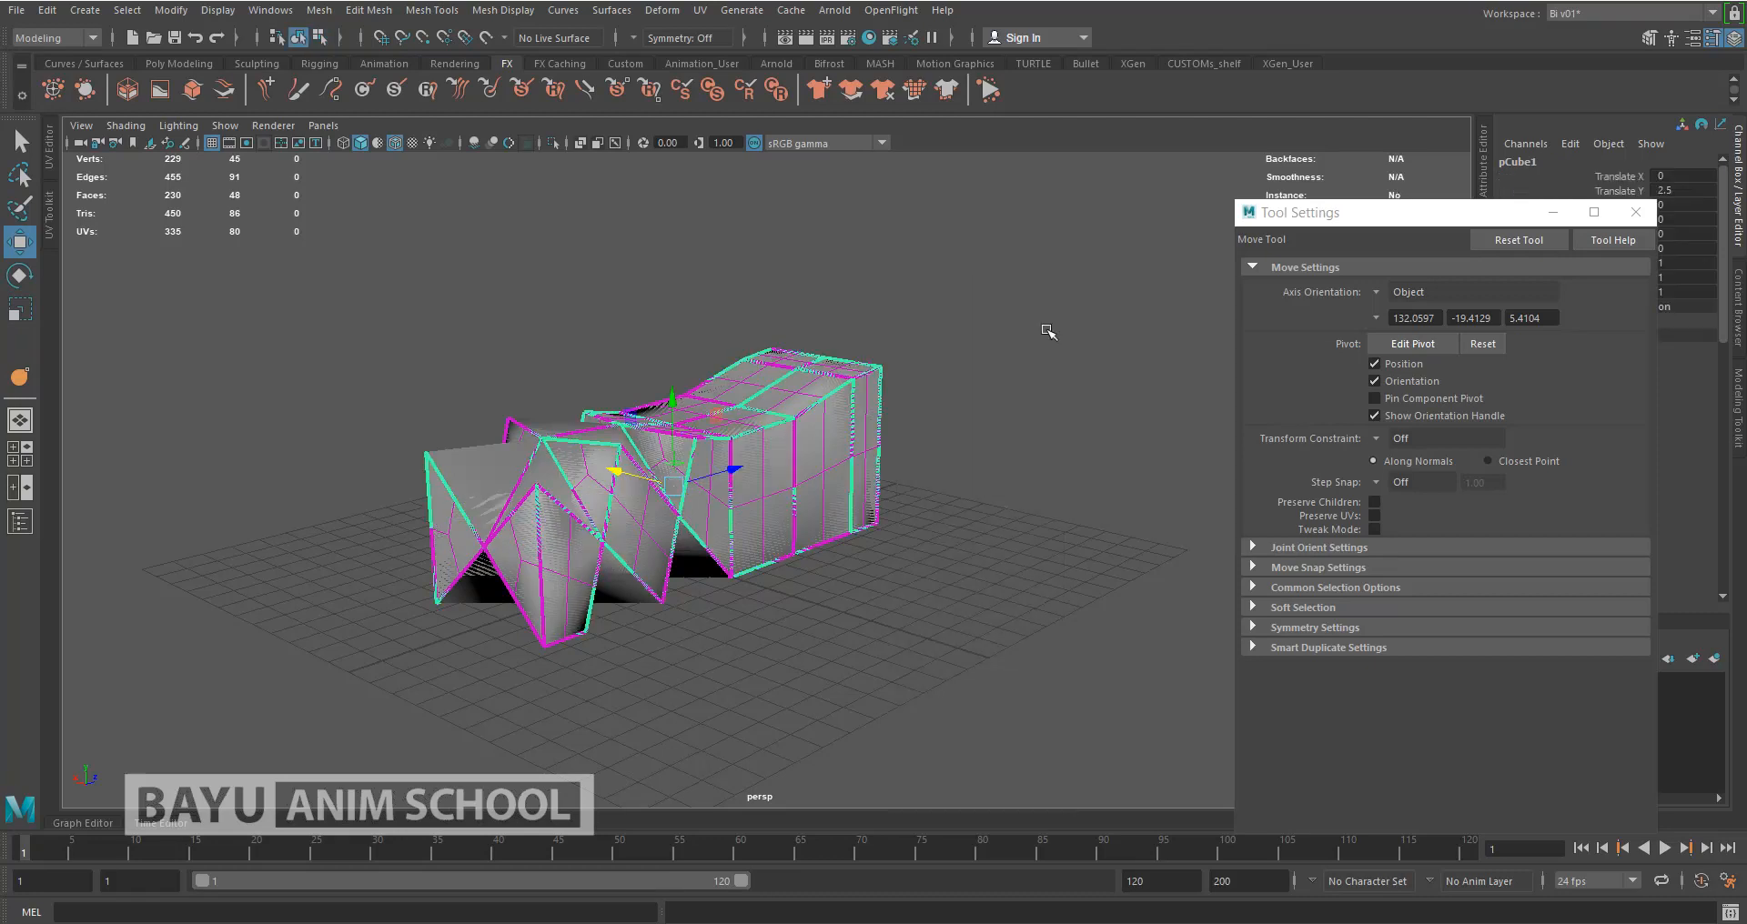
click(1018, 357)
click(755, 487)
alt+drag(767, 604, 746, 592)
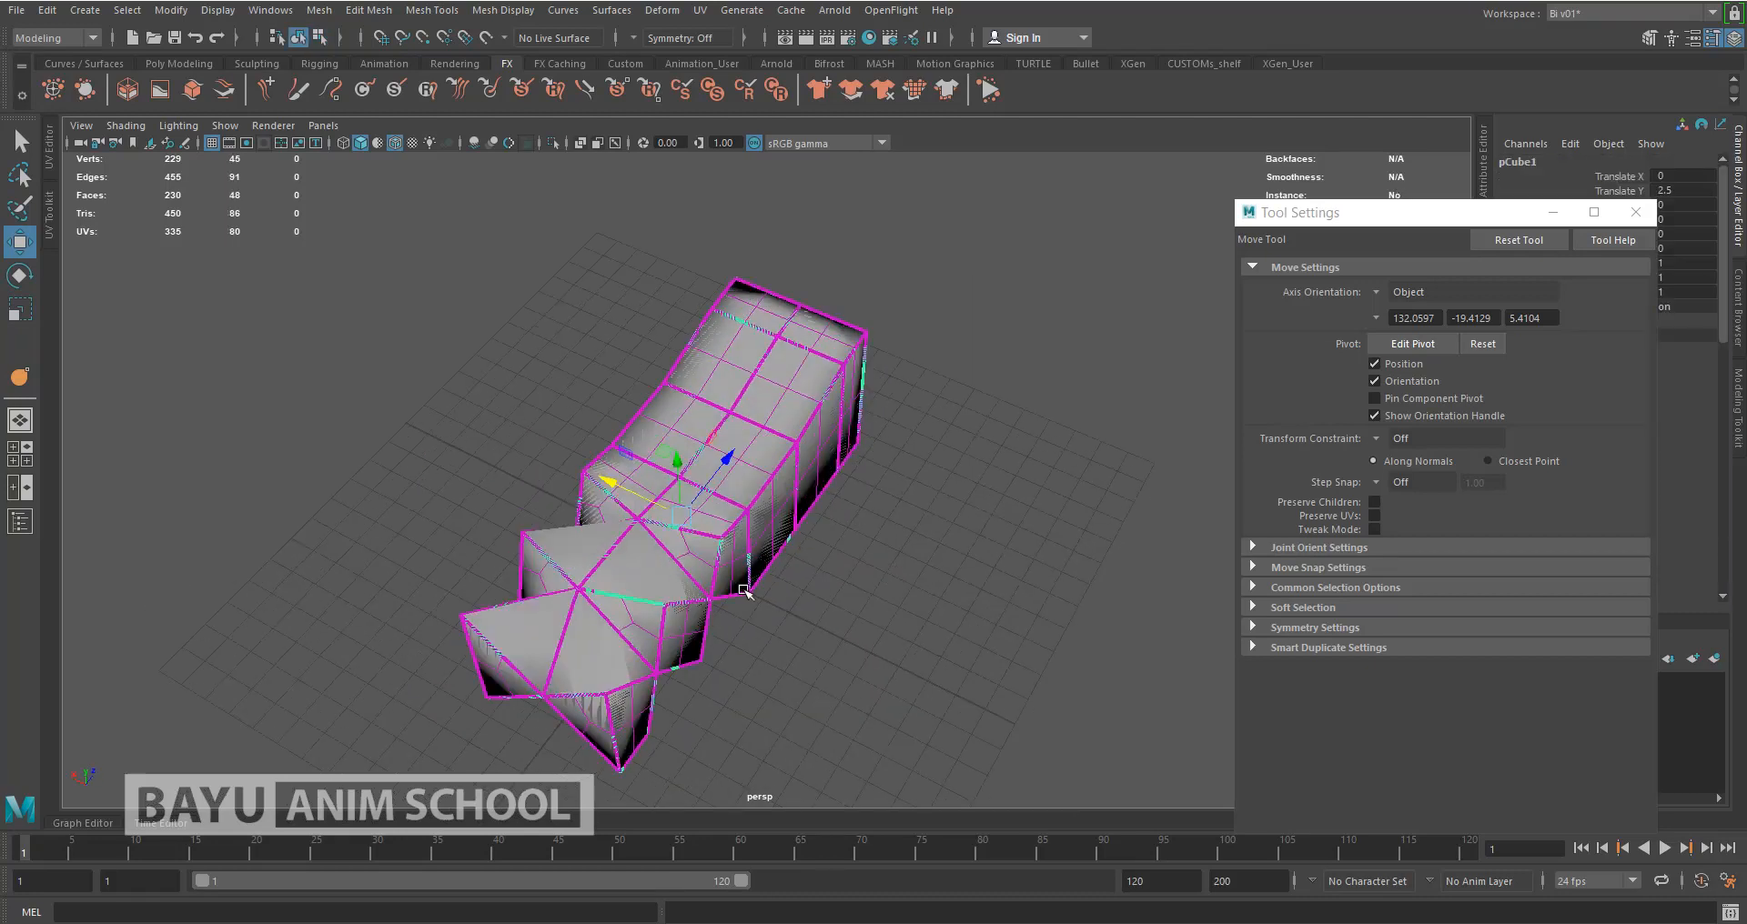
drag(623, 482, 391, 381)
alt+drag(728, 528, 995, 632)
Select the smoothed copy, close the tool settings, and raise the Exponential Level of its polySmoothProxy1 input
click(715, 505)
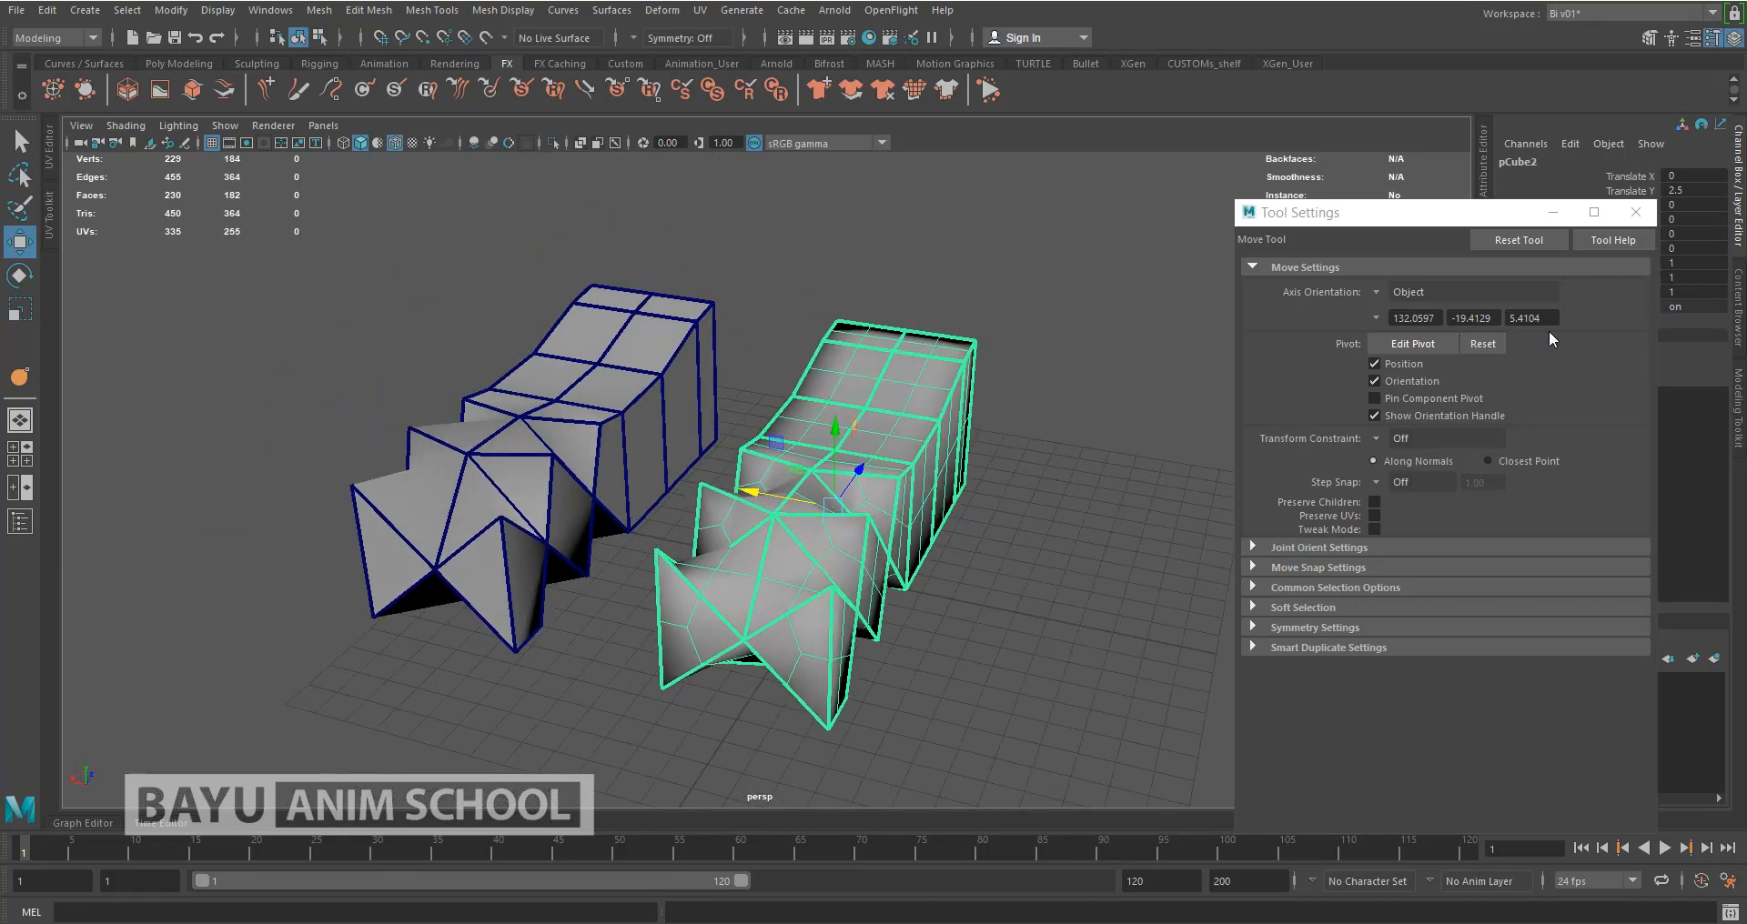
click(1638, 212)
click(1570, 365)
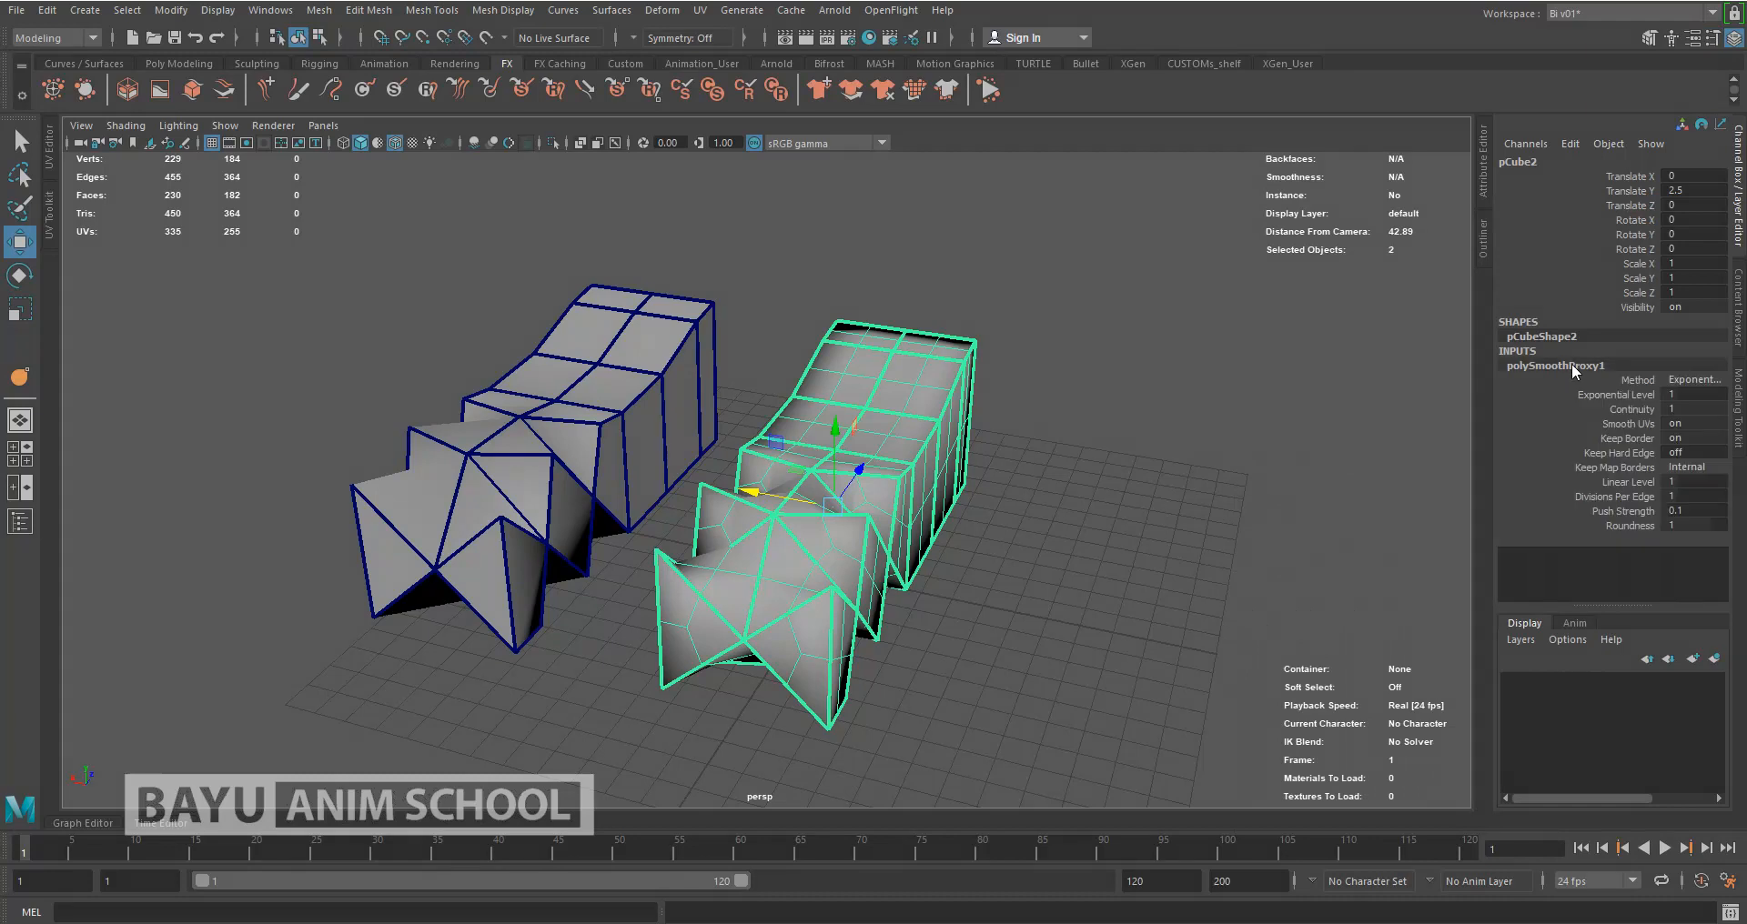
double_click(1692, 396)
key(Return)
click(1210, 557)
alt+drag(1210, 557, 833, 551)
scroll(858, 573, up, 5)
Select the original cage mesh and examine the attributes of its polyCrease1 input
click(593, 307)
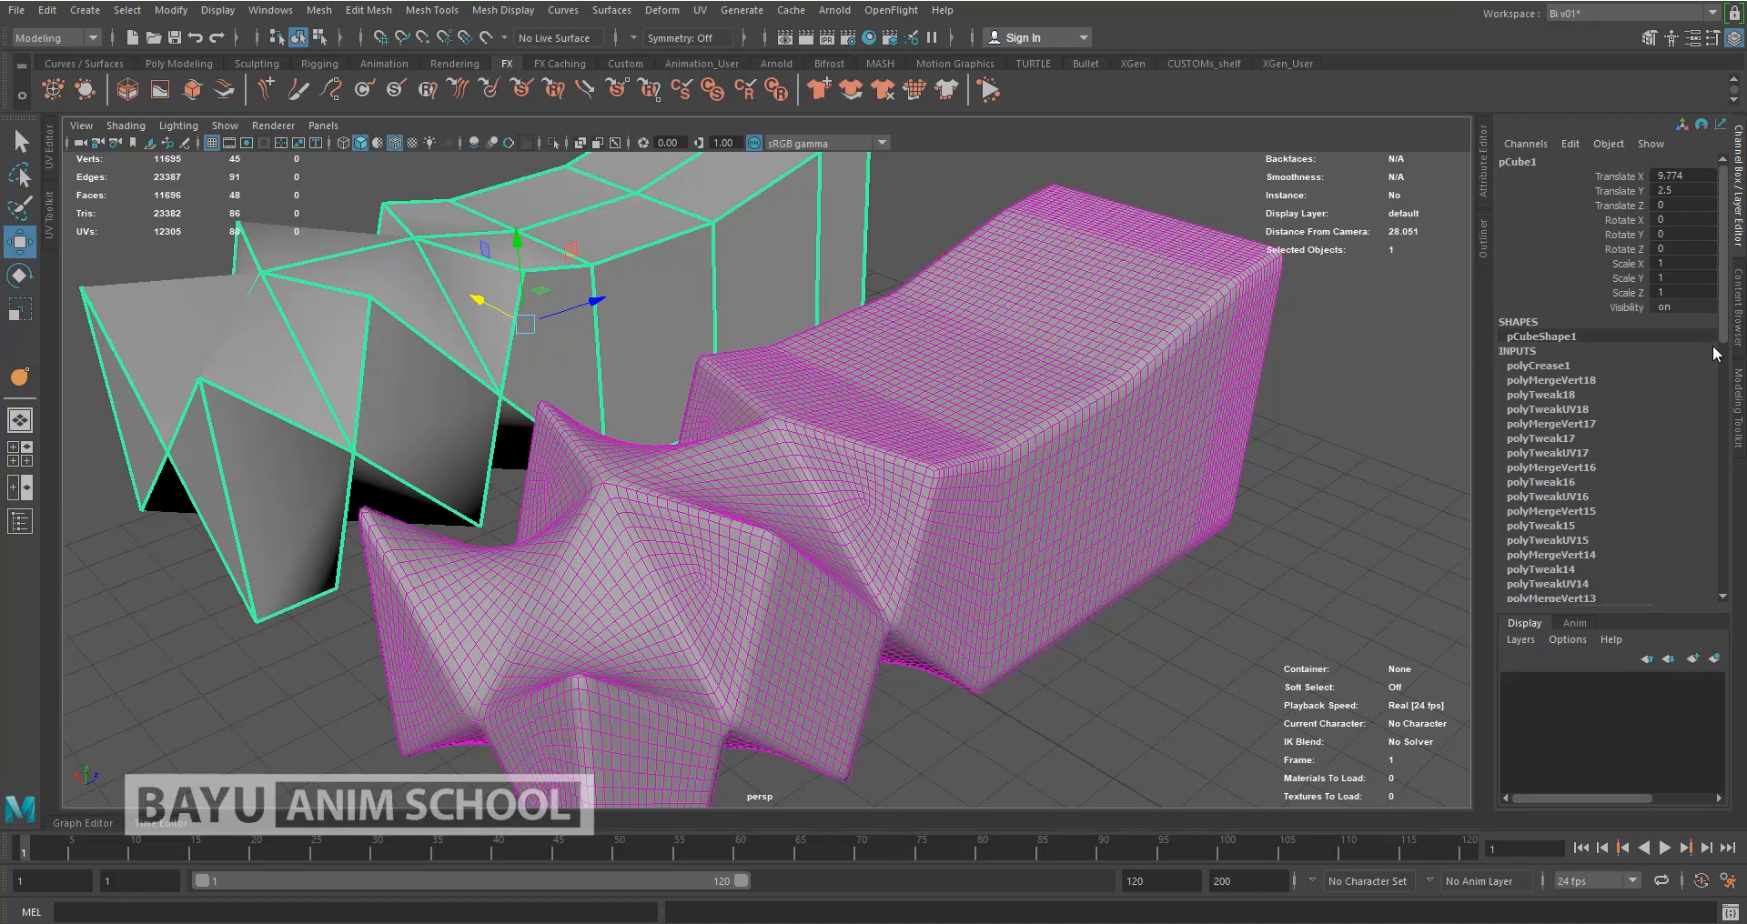
click(1576, 365)
scroll(1654, 280, up, 4)
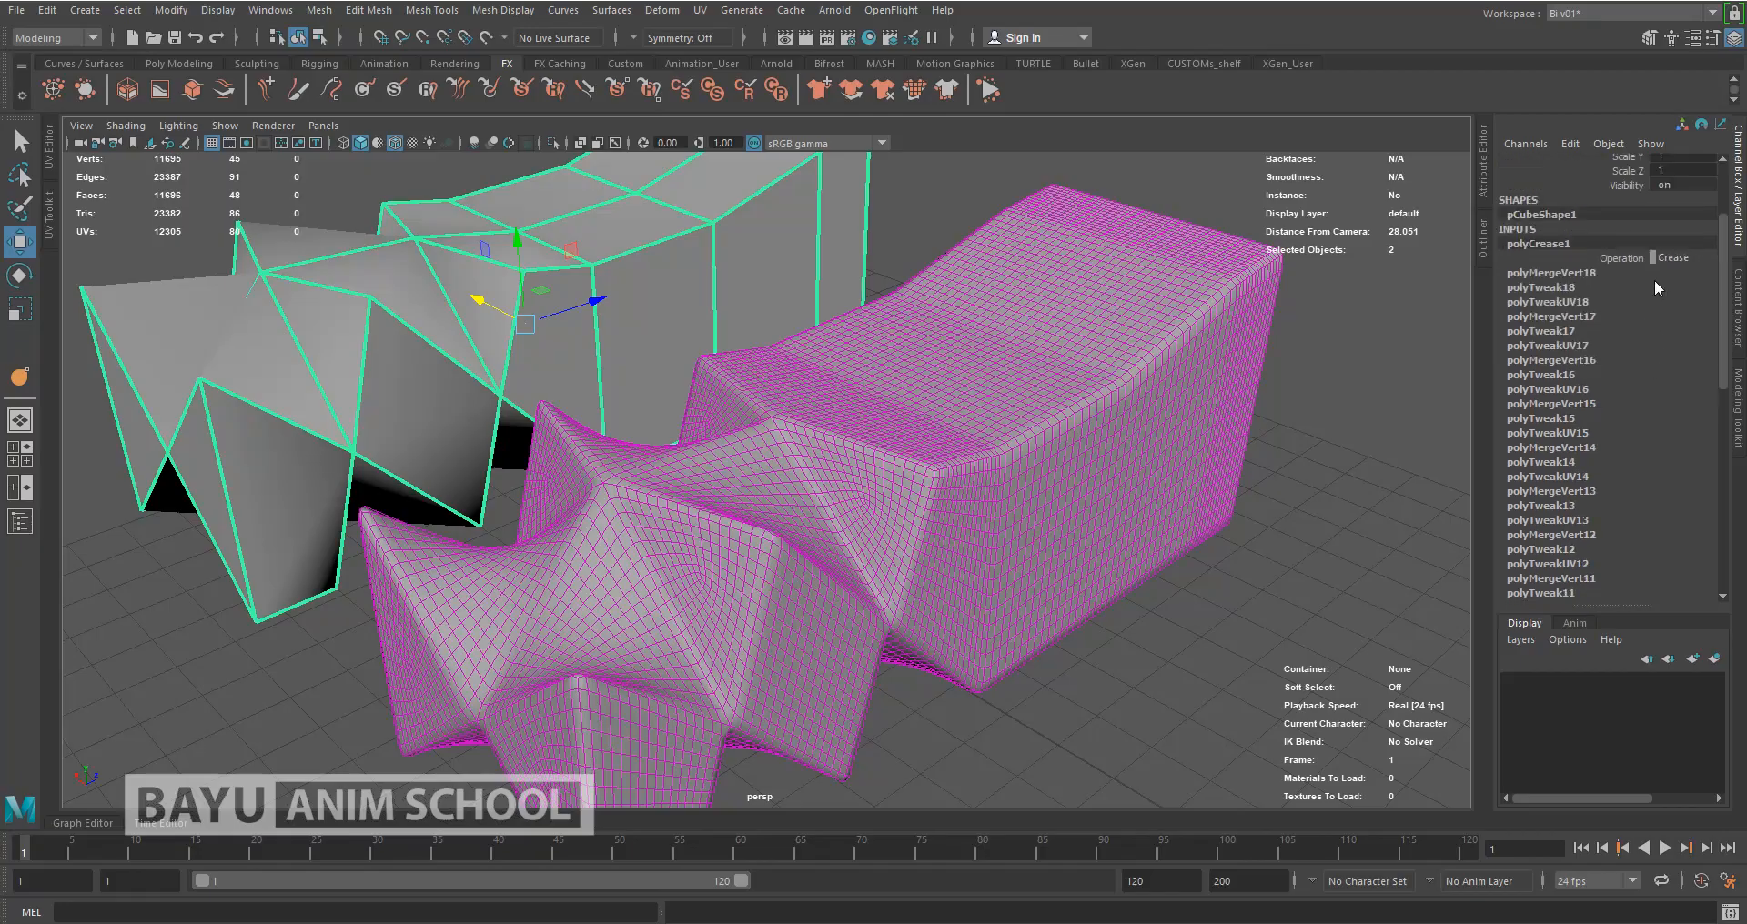
Open the original cage's polyCrease1 attributes and set its Edge Crease values, from Crease[0] through Crease[89], to 2
click(1482, 161)
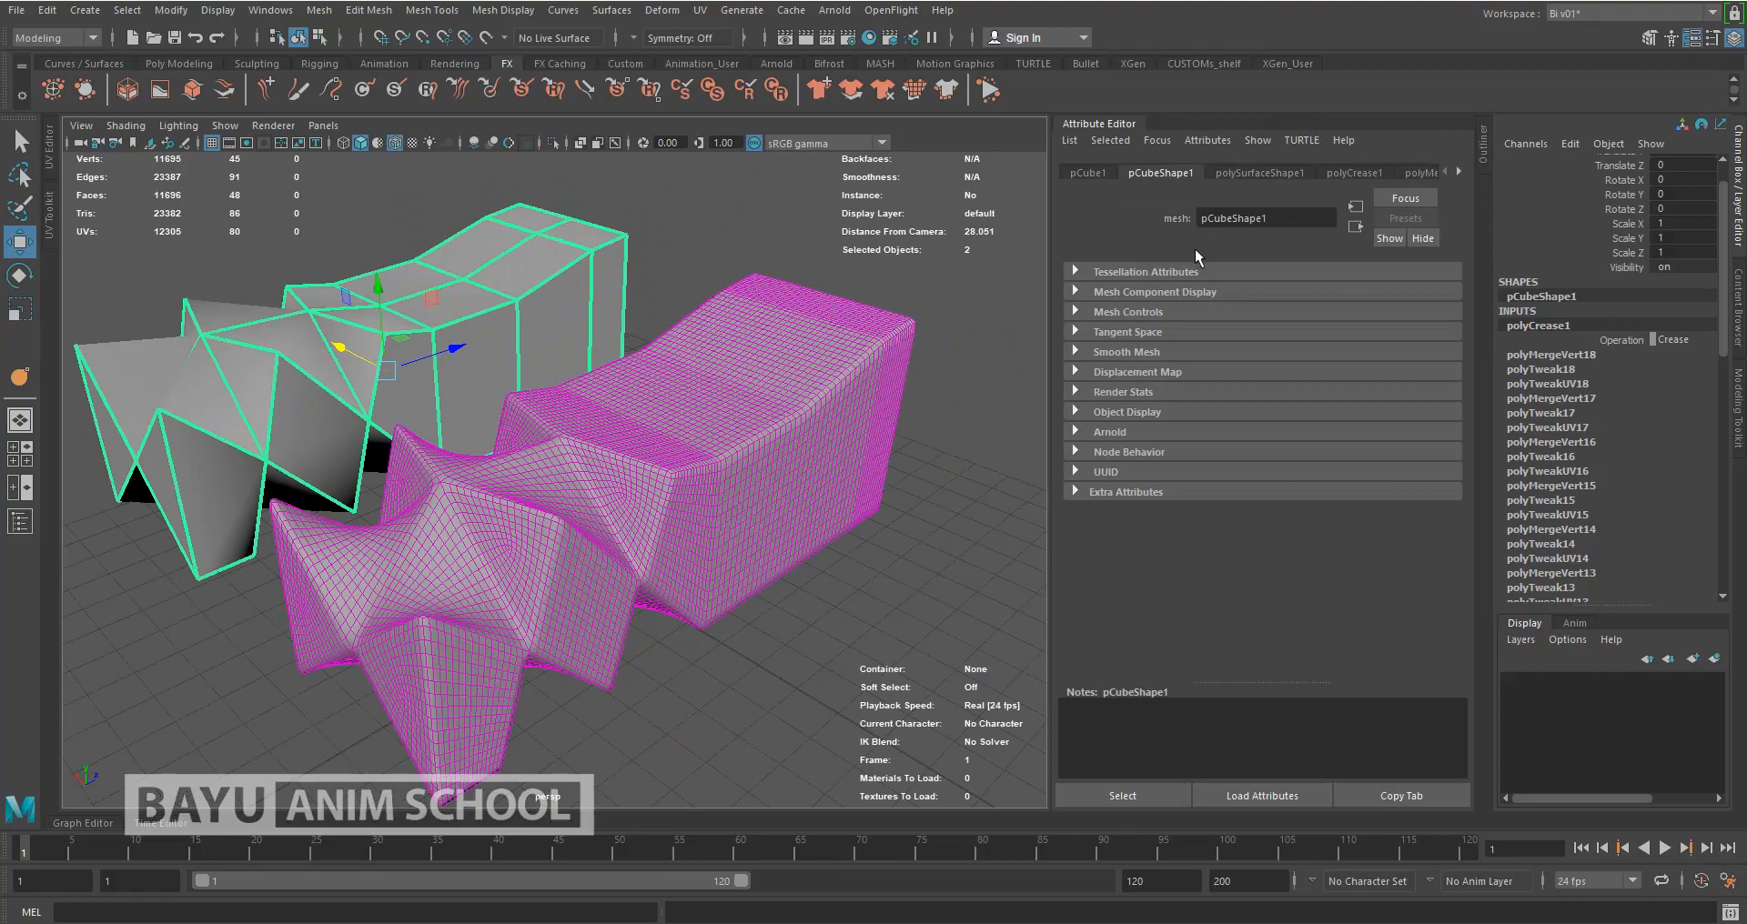
click(1355, 173)
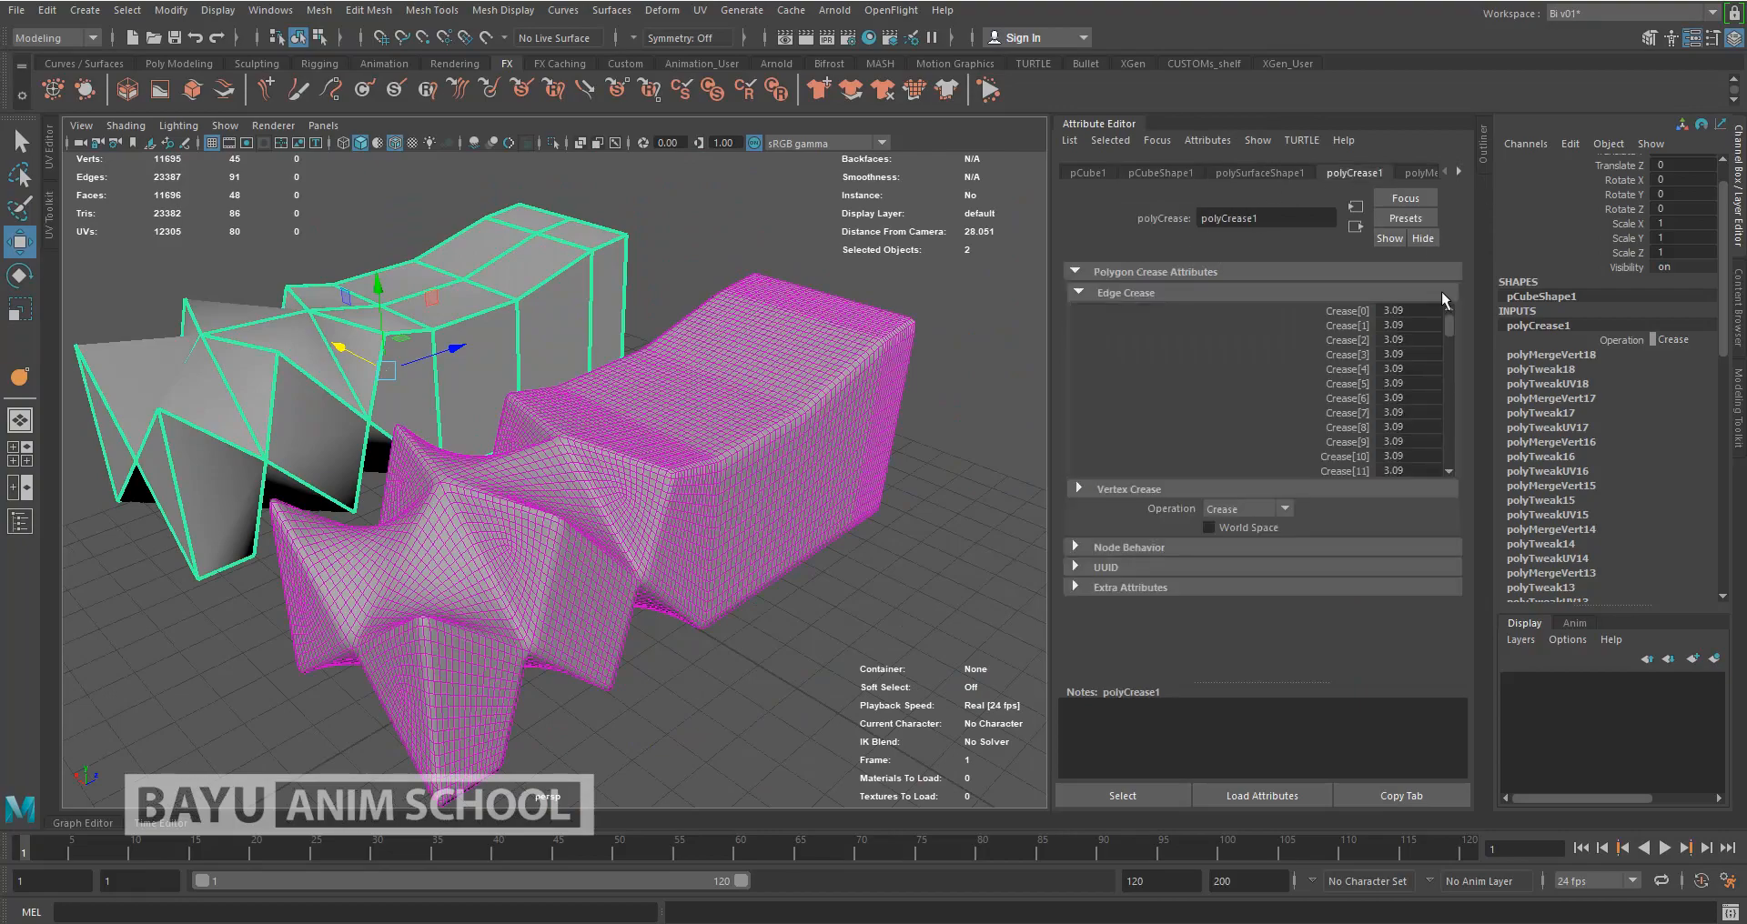
drag(1409, 311, 1420, 557)
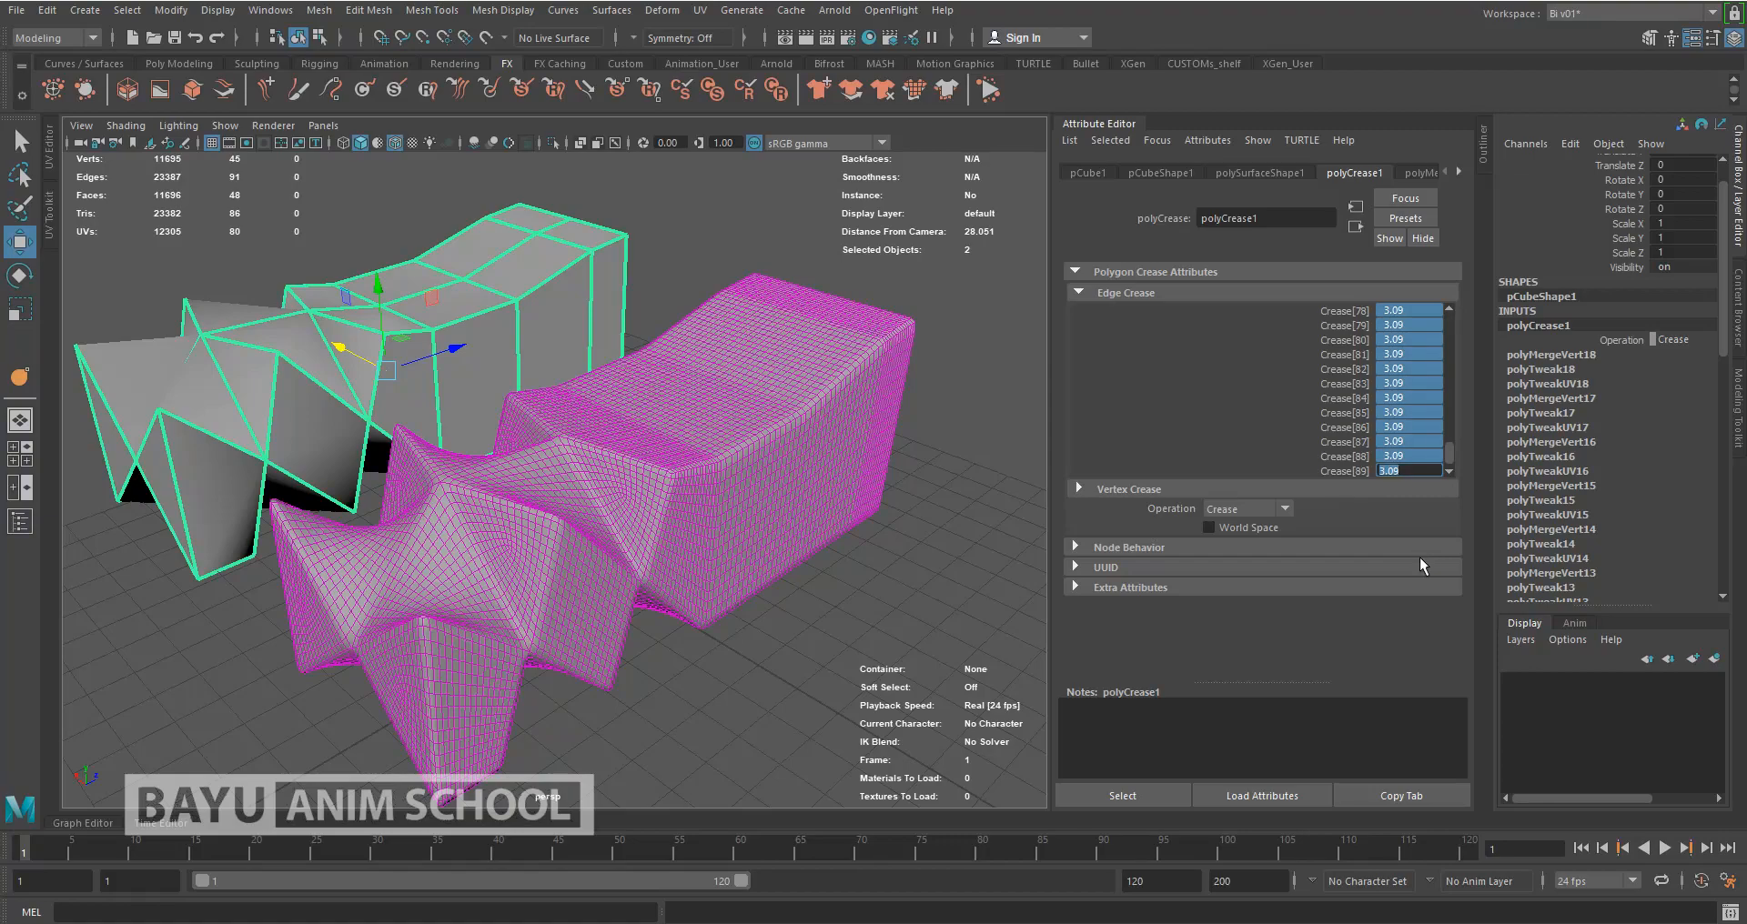
text(2)
key(Return)
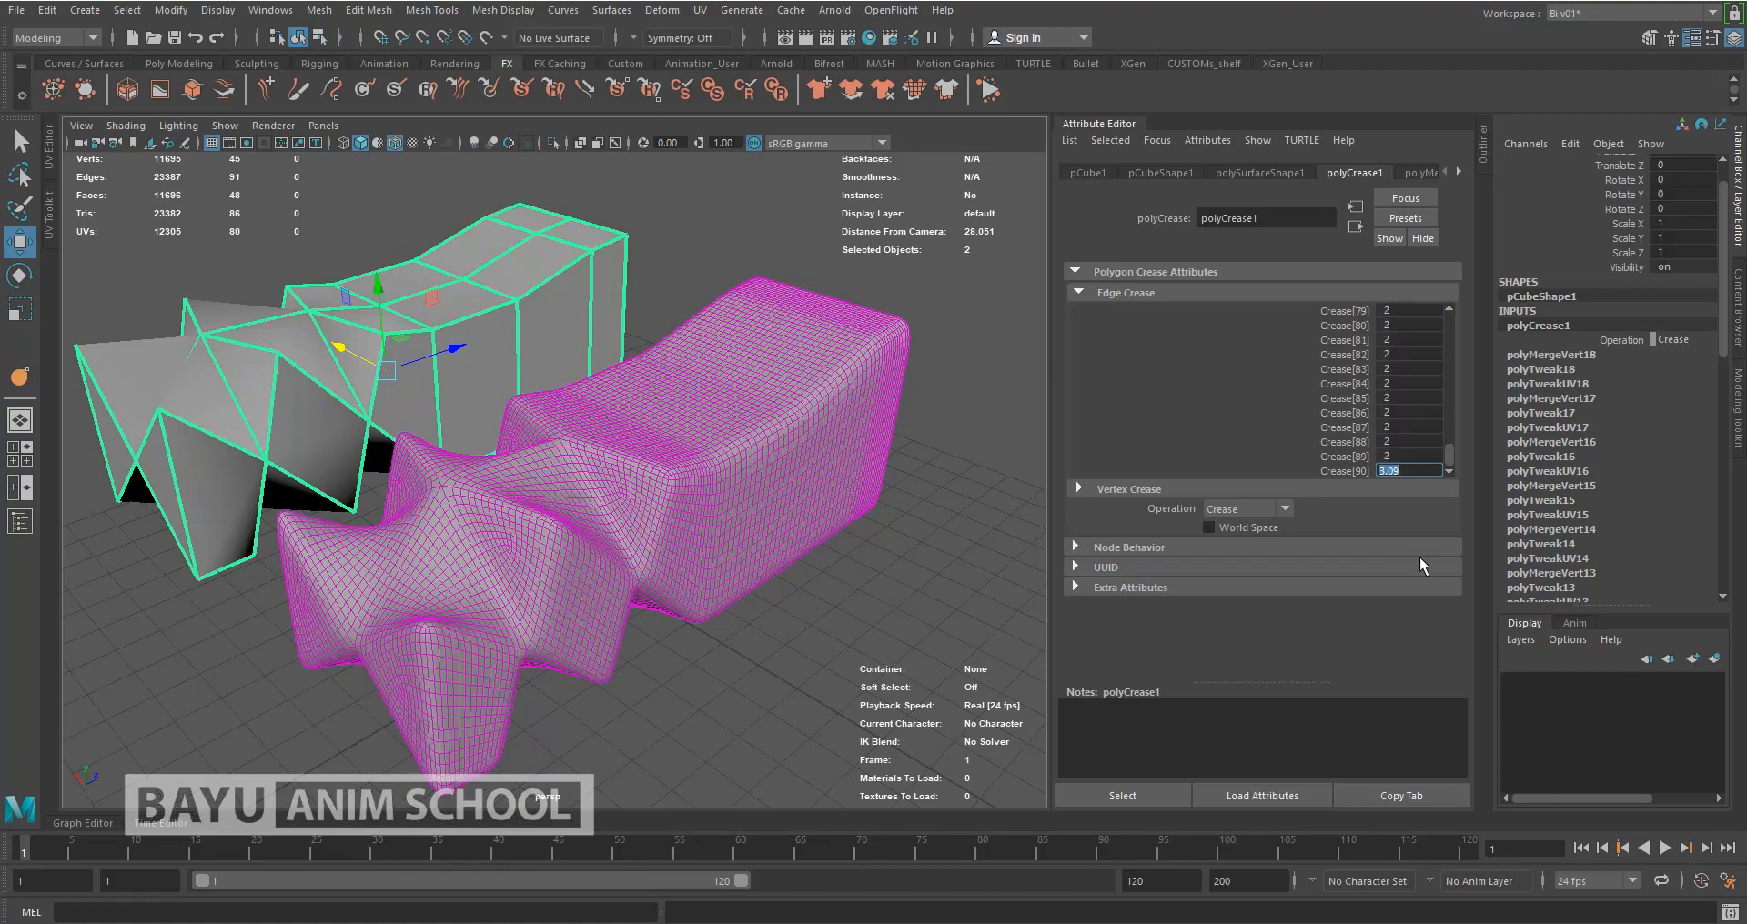
Select the smoothed copy and examine its shape attributes, including the polySurfaceShape2 node
click(837, 612)
alt+drag(800, 577, 781, 548)
click(781, 548)
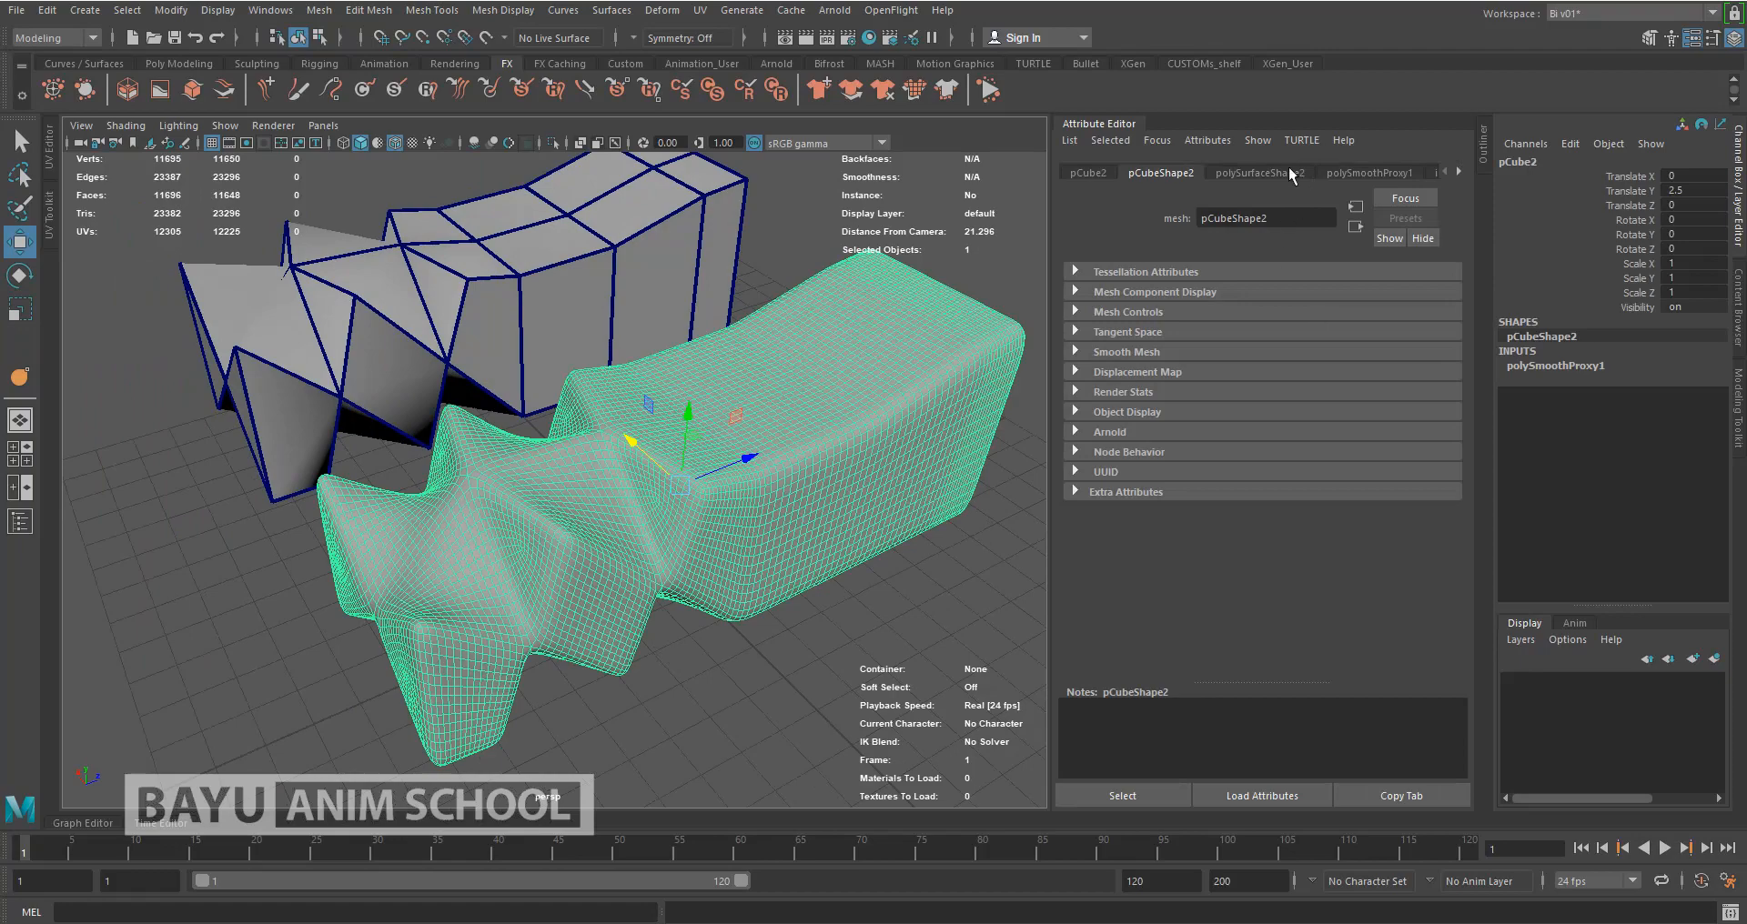
click(1286, 174)
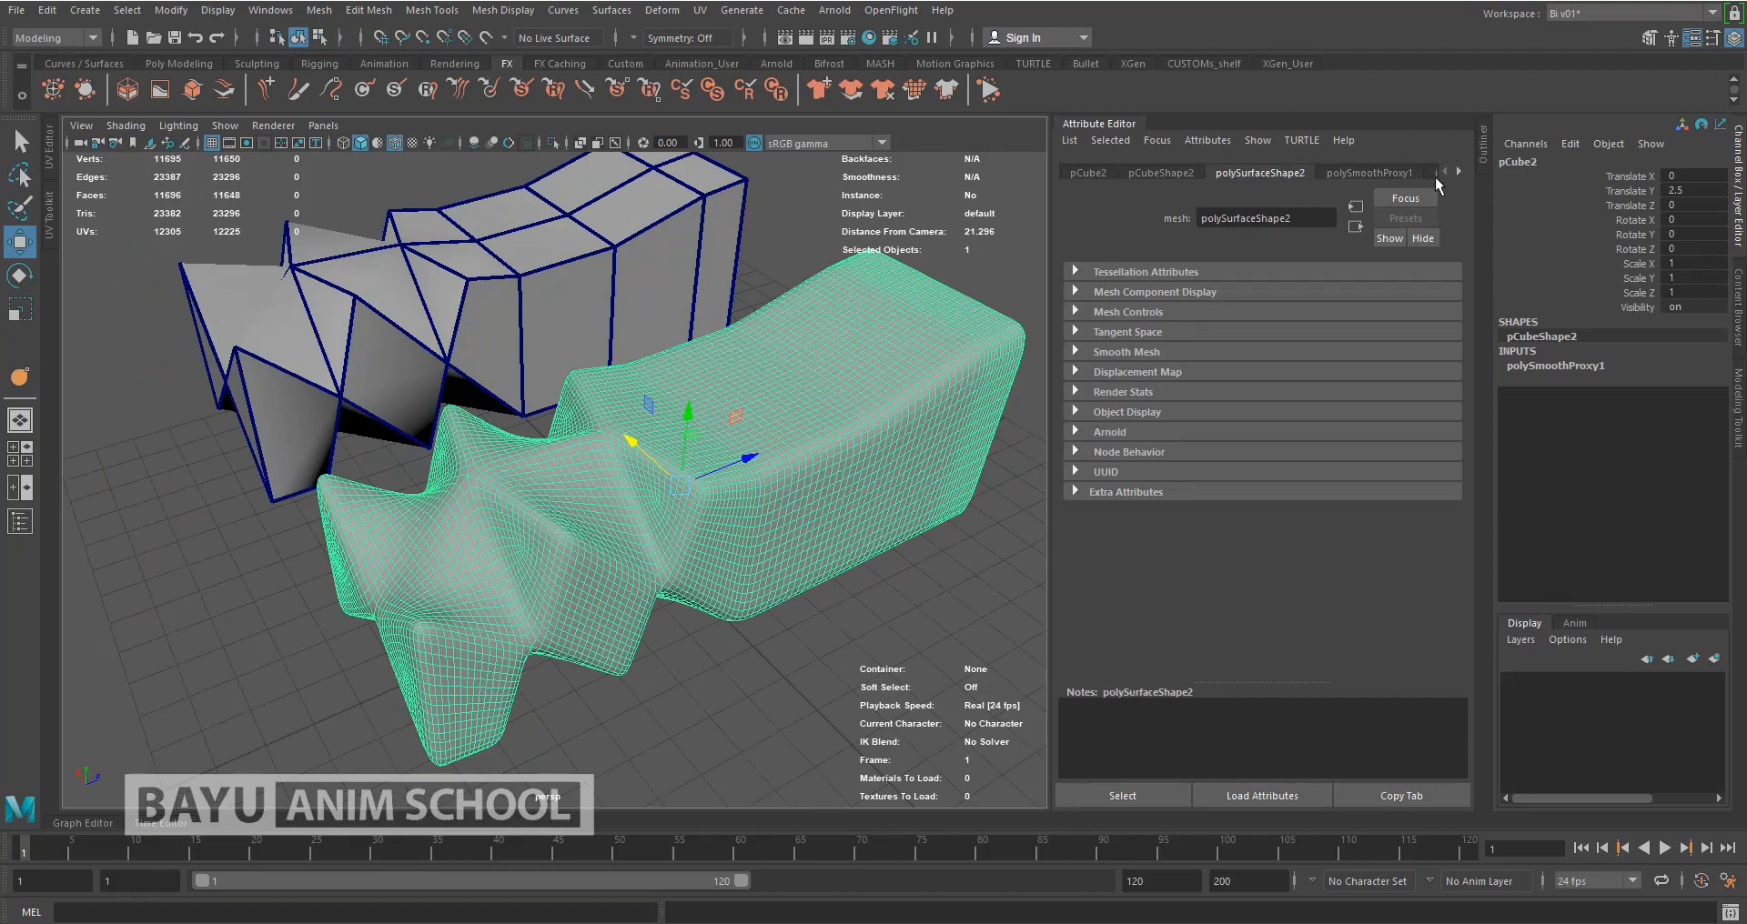
Reselect the original cage and set polyCrease1's Edge Crease values, from Crease[0] through Crease[87], to 3
click(620, 267)
click(1337, 172)
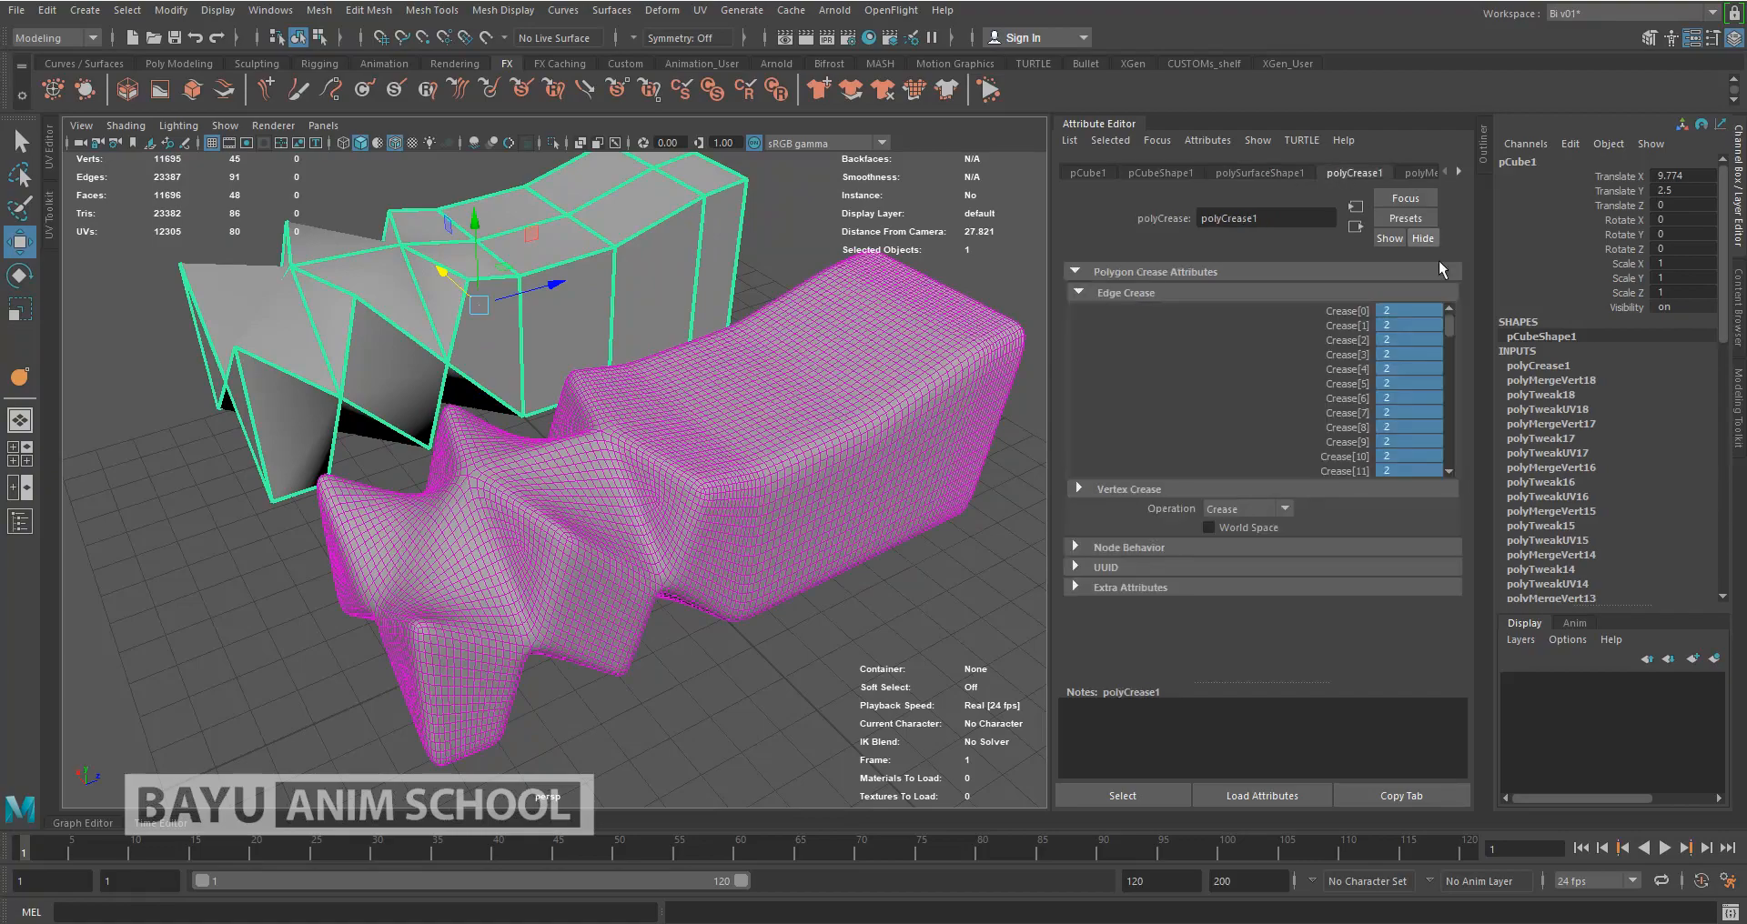
drag(1403, 309, 1409, 479)
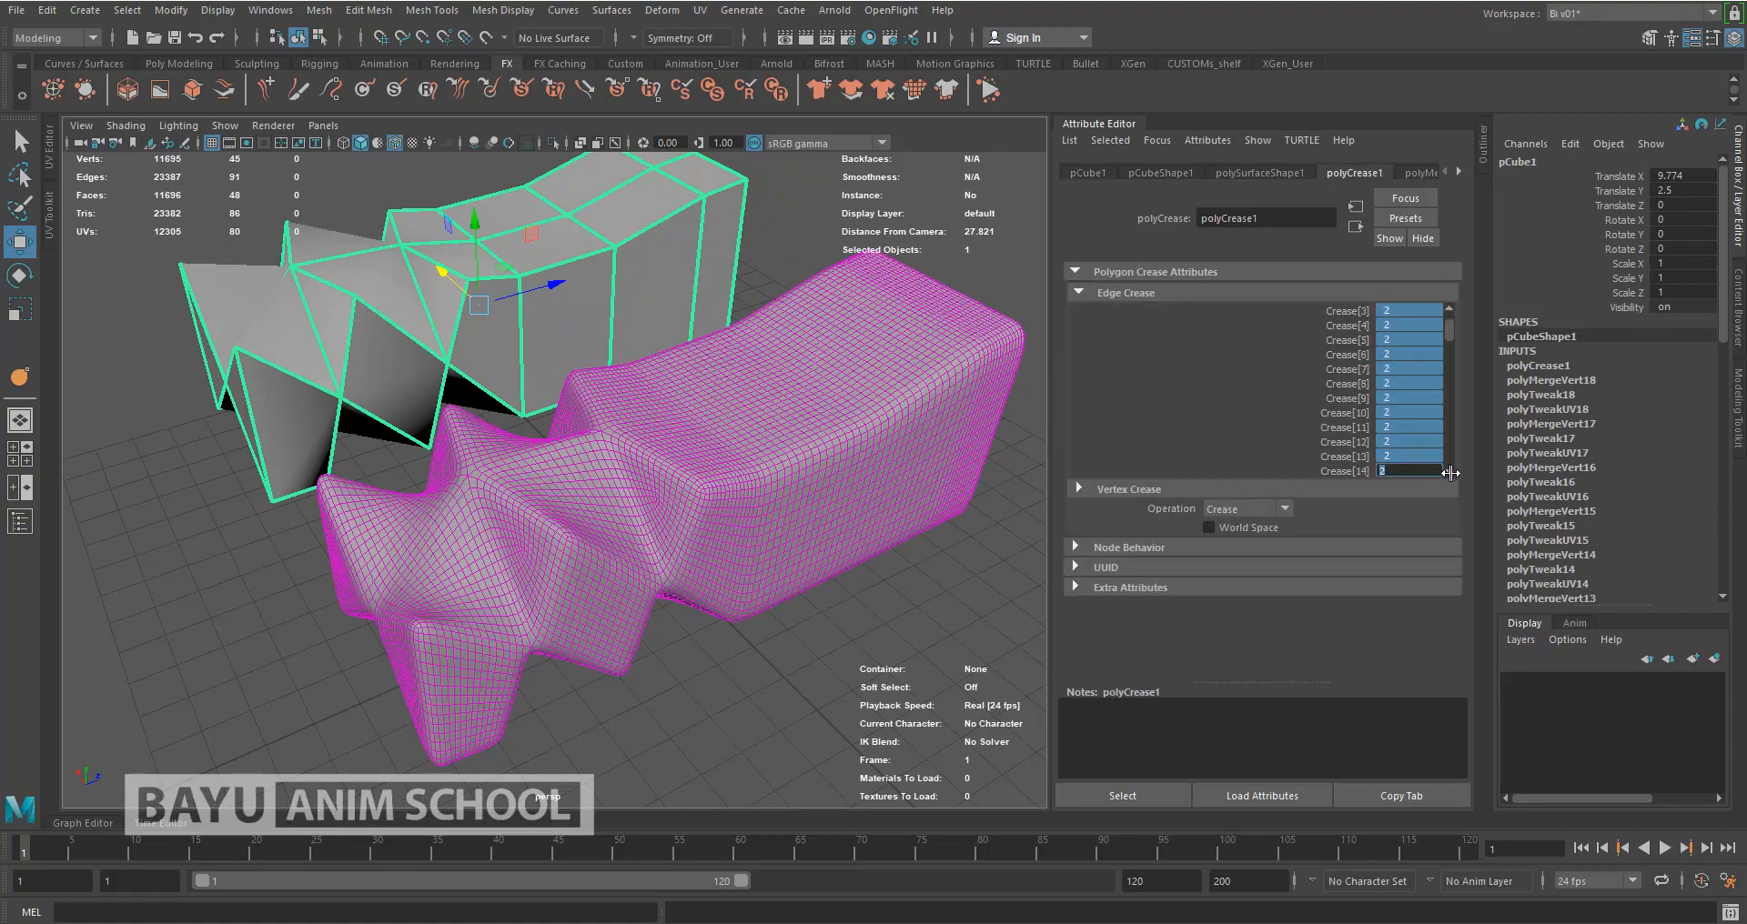
drag(1449, 329, 1426, 677)
text(3)
key(Return)
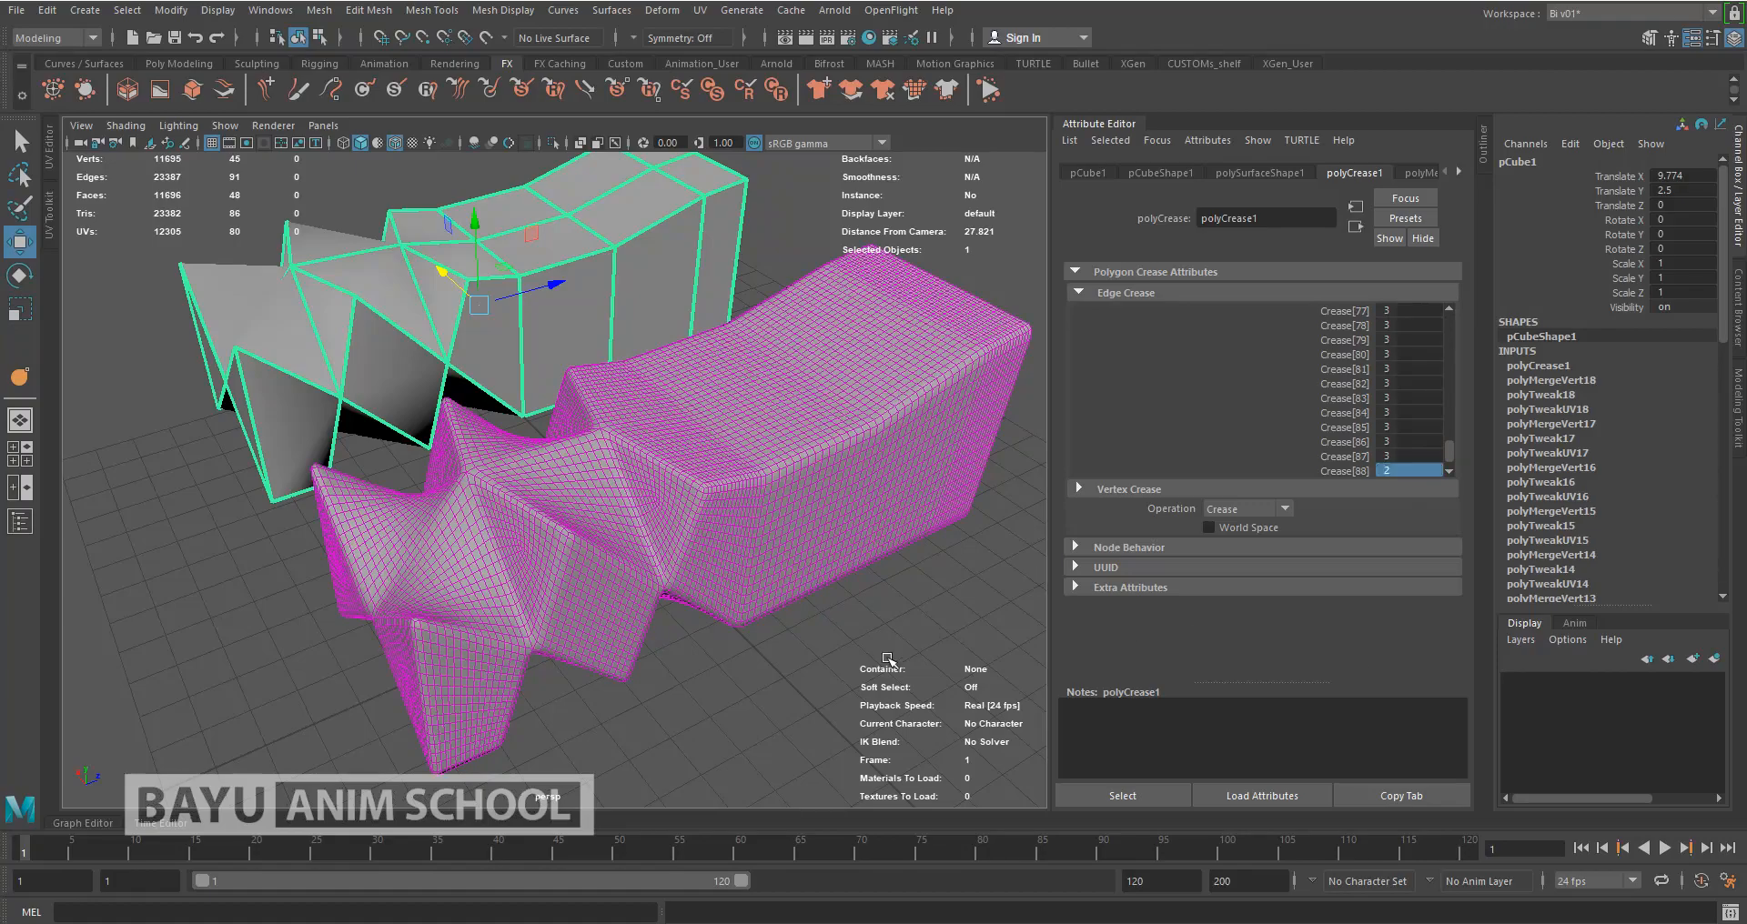
Clear the selection and inspect the creased edges of the smoothed copy from several angles beside the original cage
click(889, 660)
alt+drag(762, 631, 602, 627)
scroll(601, 628, up, 6)
alt+drag(693, 551, 762, 563)
scroll(704, 511, down, 4)
scroll(656, 522, down, 4)
alt+middle_drag(763, 563, 772, 586)
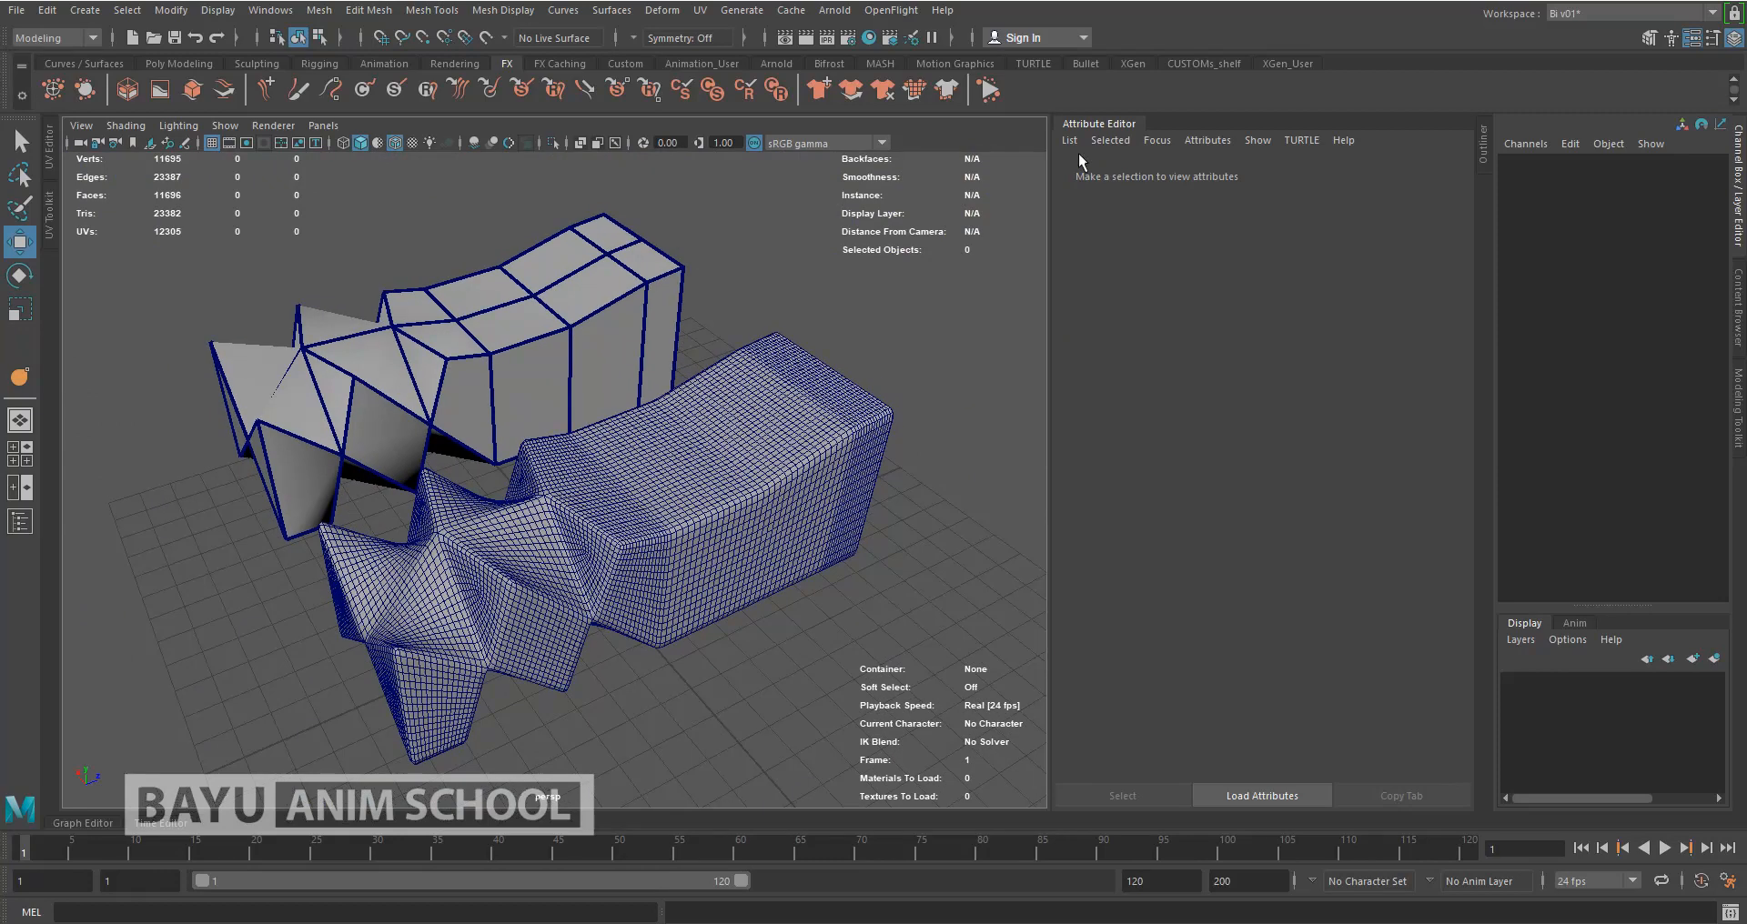